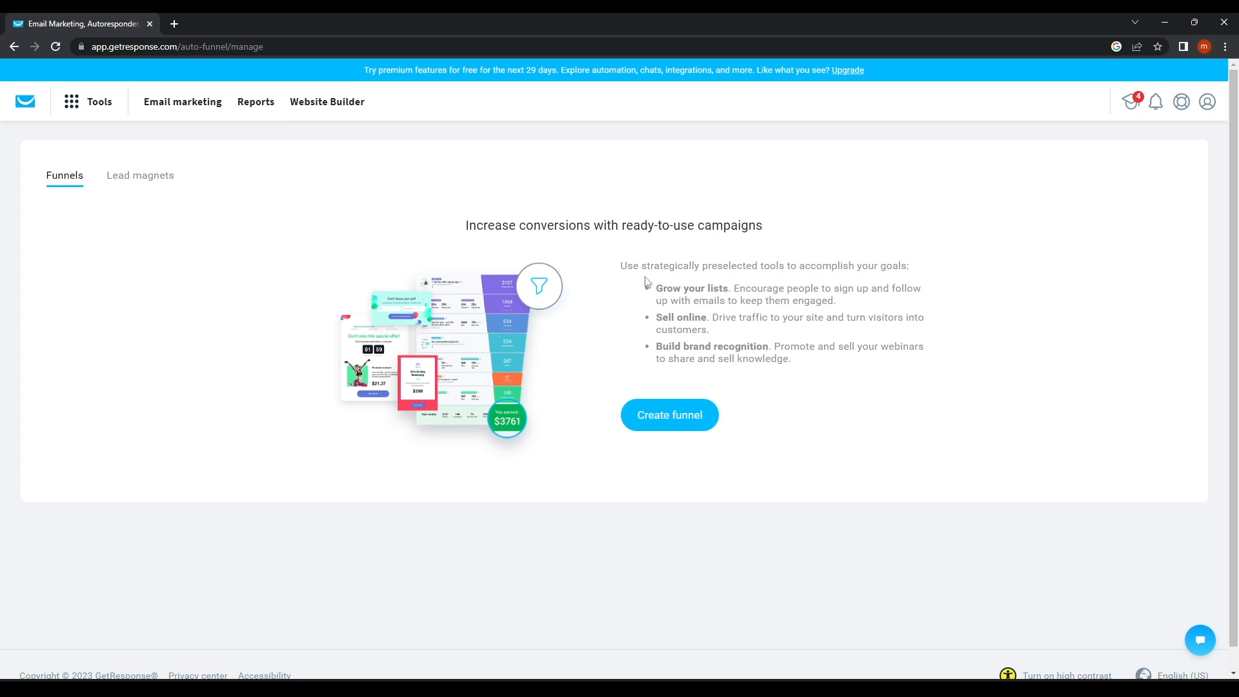
Read the Grow your lists and Sell online descriptions, then create a new funnel.
drag(659, 289, 759, 288)
drag(657, 318, 712, 319)
click(674, 431)
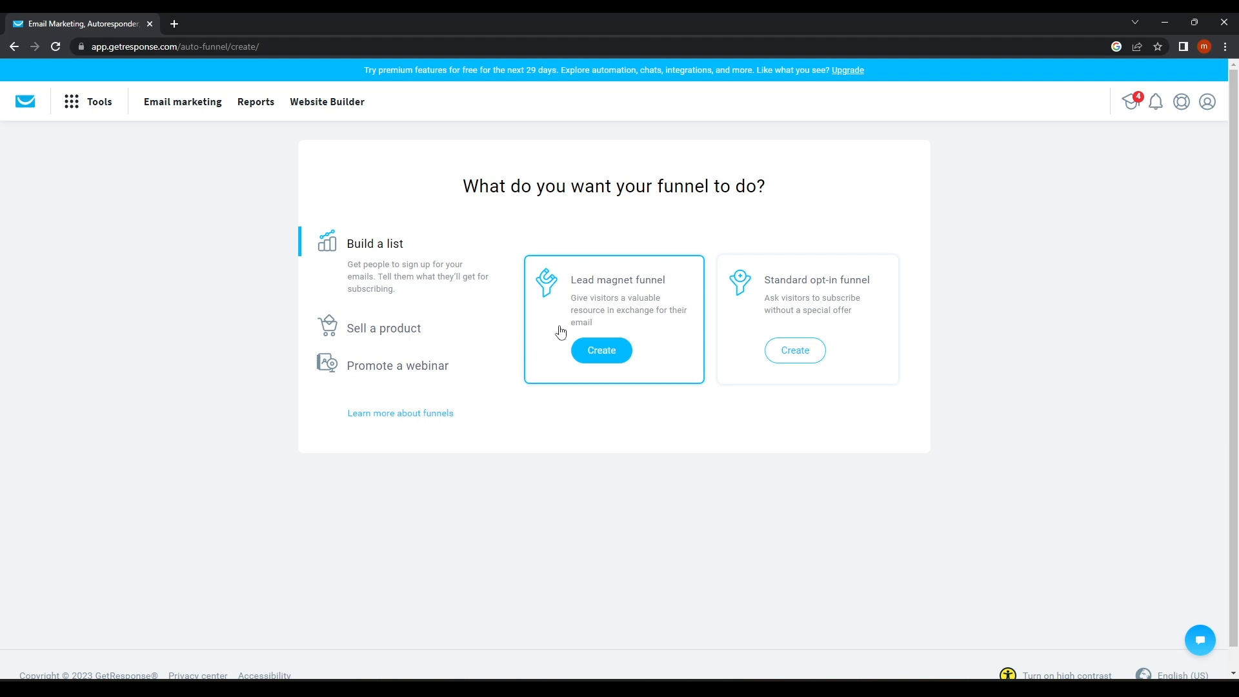
Compare the sell and webinar funnel types, then start a list-building Lead magnet funnel.
click(396, 331)
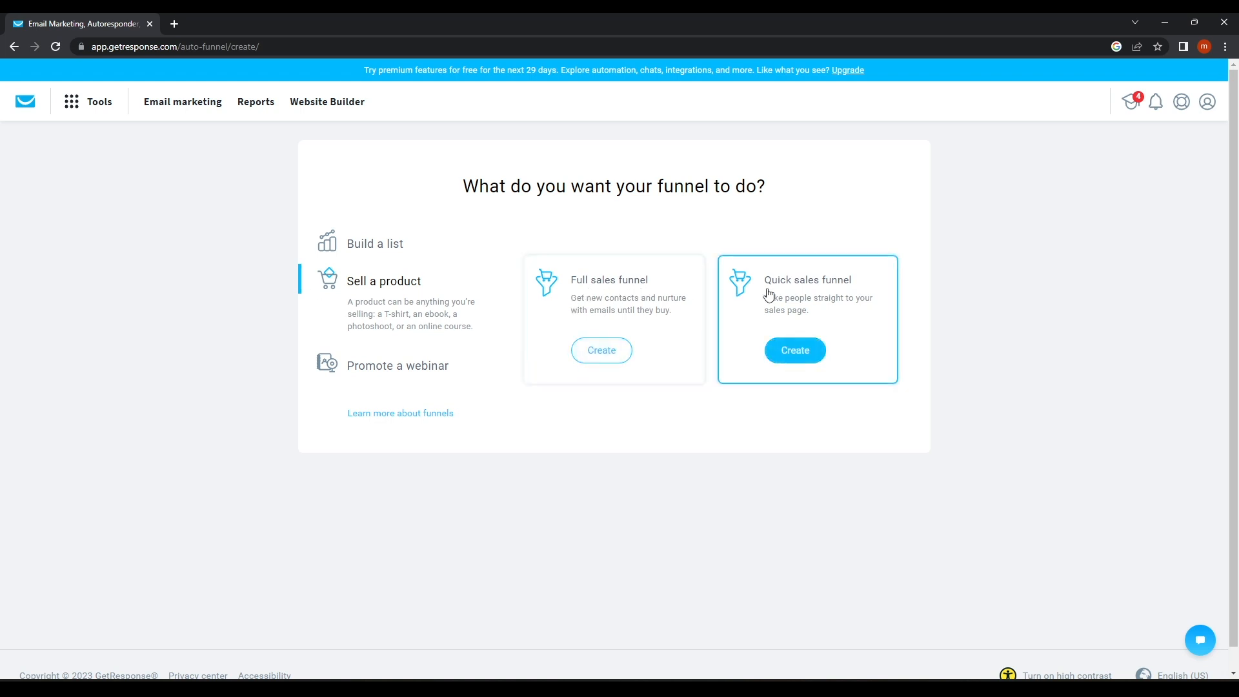
click(418, 375)
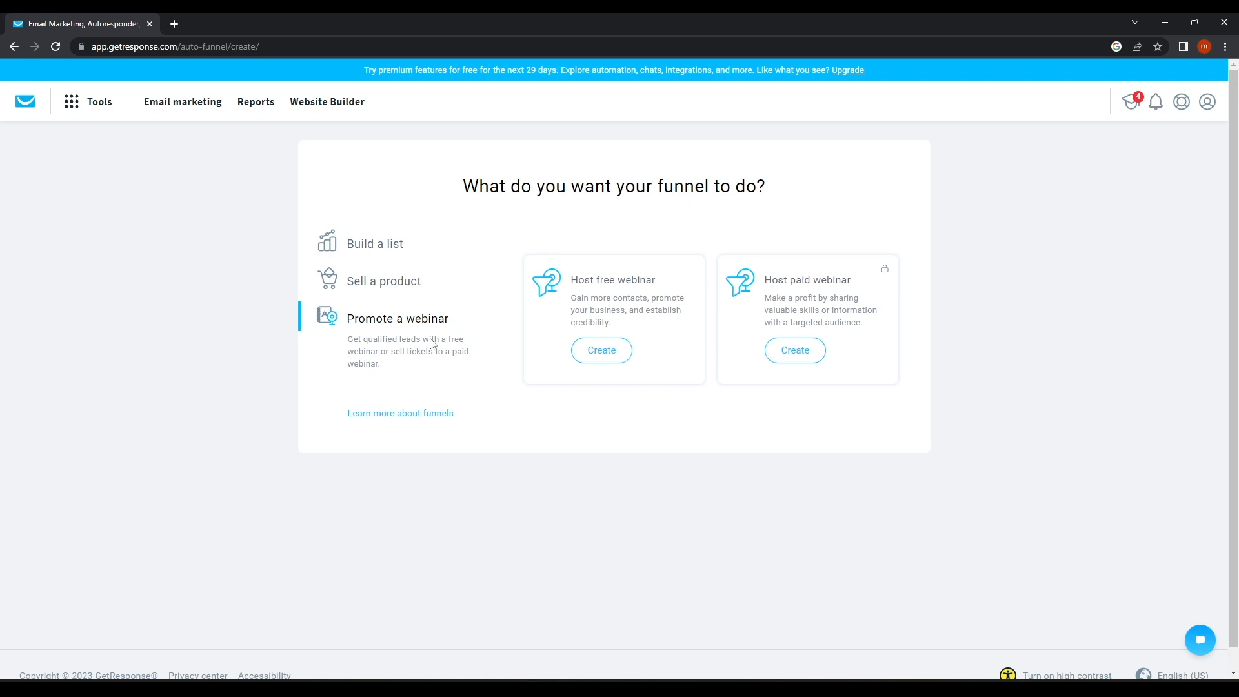
click(391, 250)
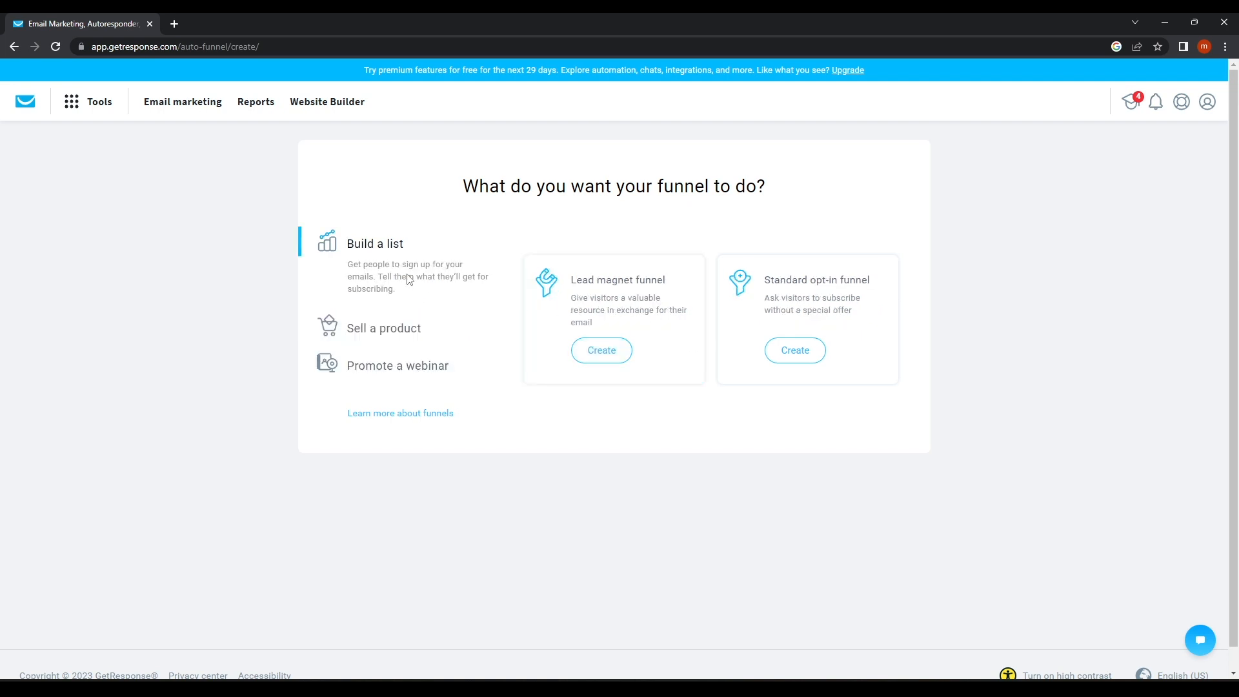
click(618, 358)
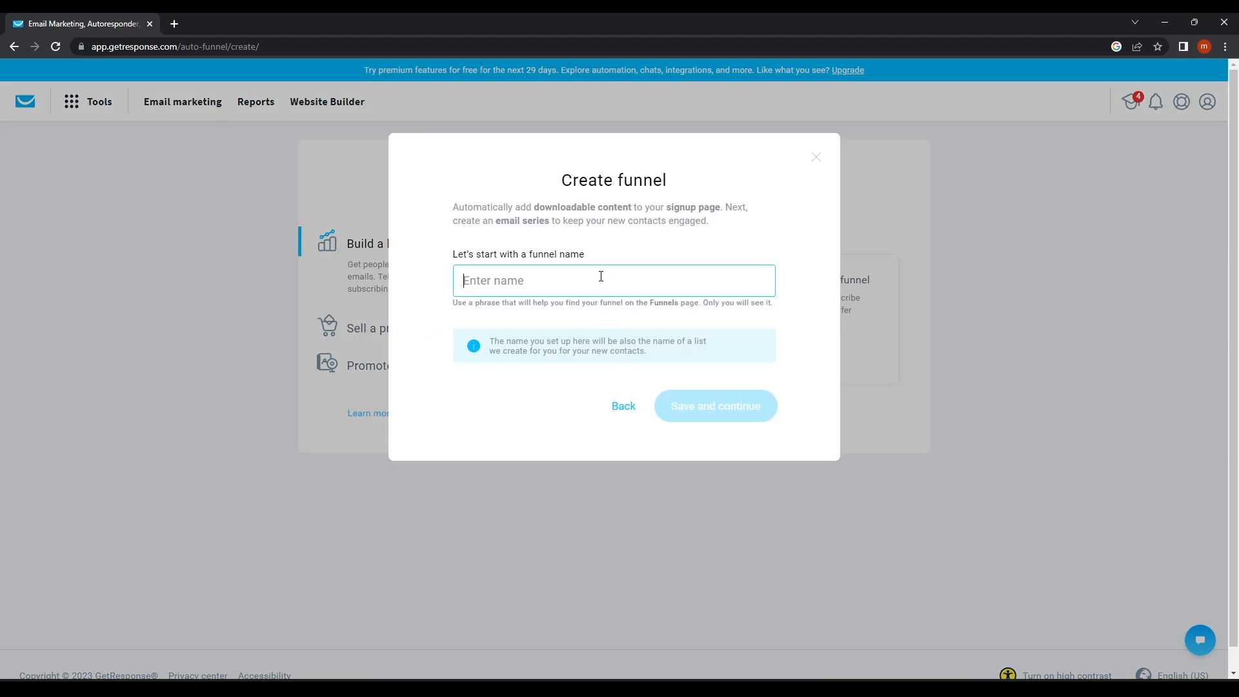
Name the funnel 'LifeLessonResource' and save it to continue.
text(lIFE)
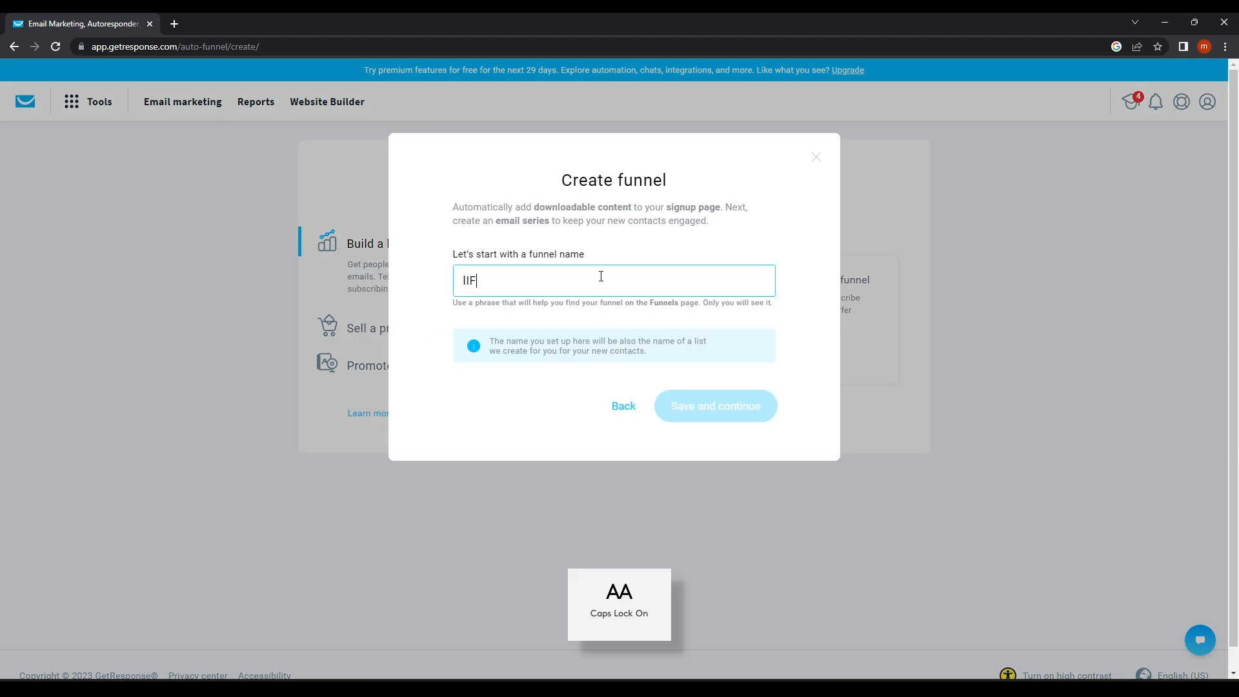
key(BackSpace)
key(BackSpace)
key(BackSpace)
key(BackSpace)
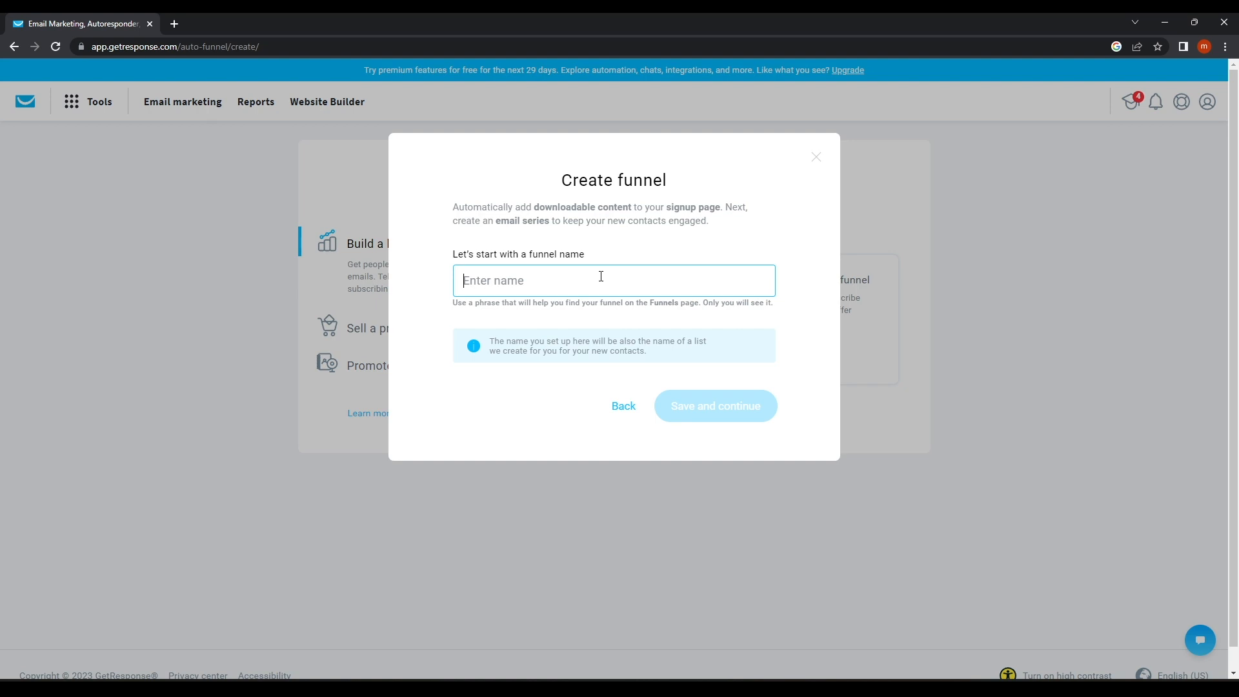
text(LifeLesso)
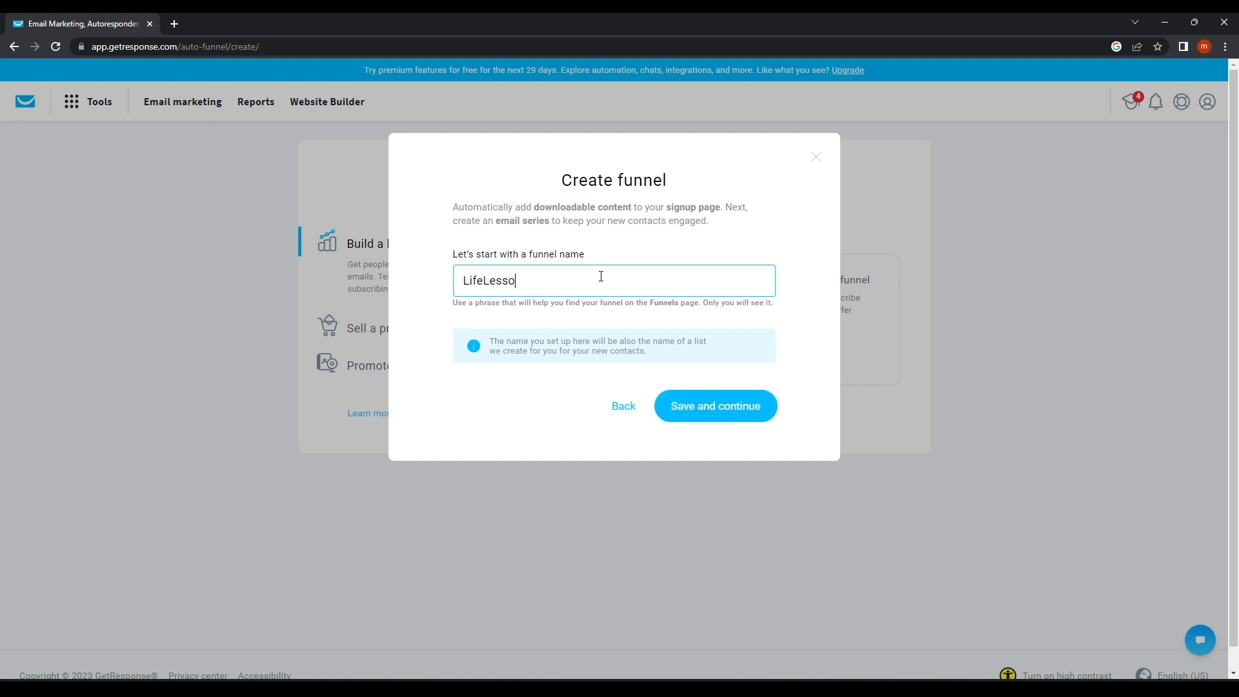
text(nResource)
click(715, 420)
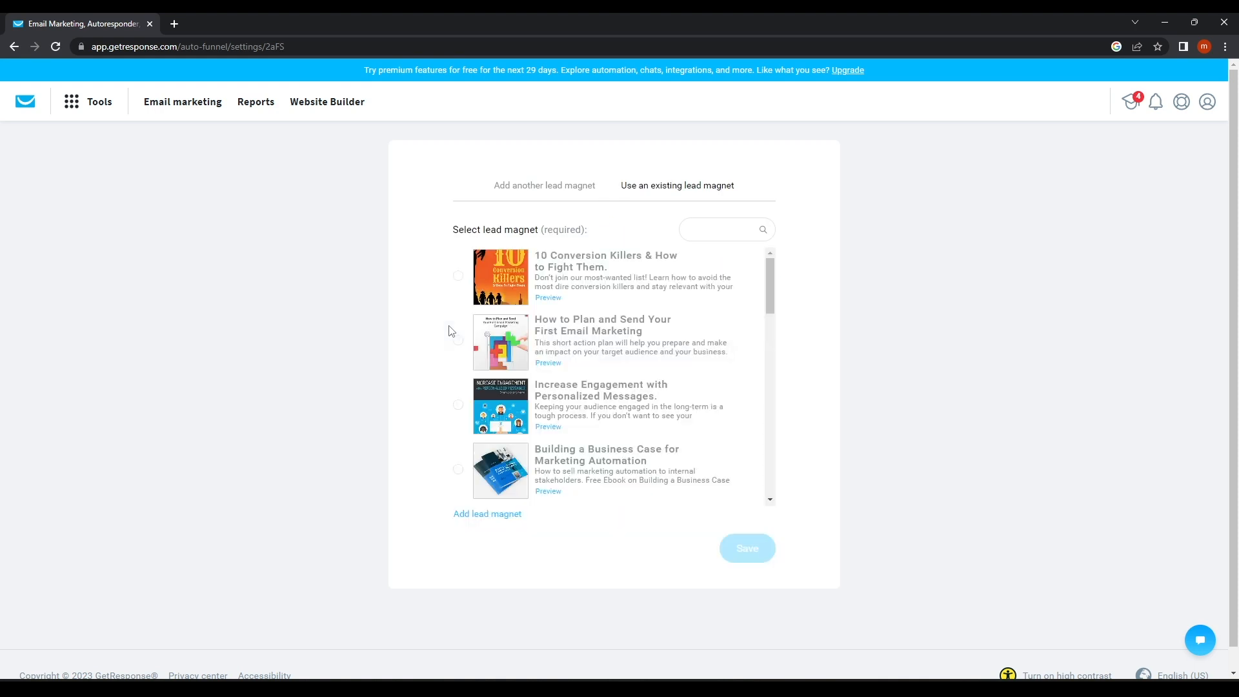
Scroll the lead magnet list and preview '10 Conversion Killers' in a new tab.
scroll(535, 411, down, 10)
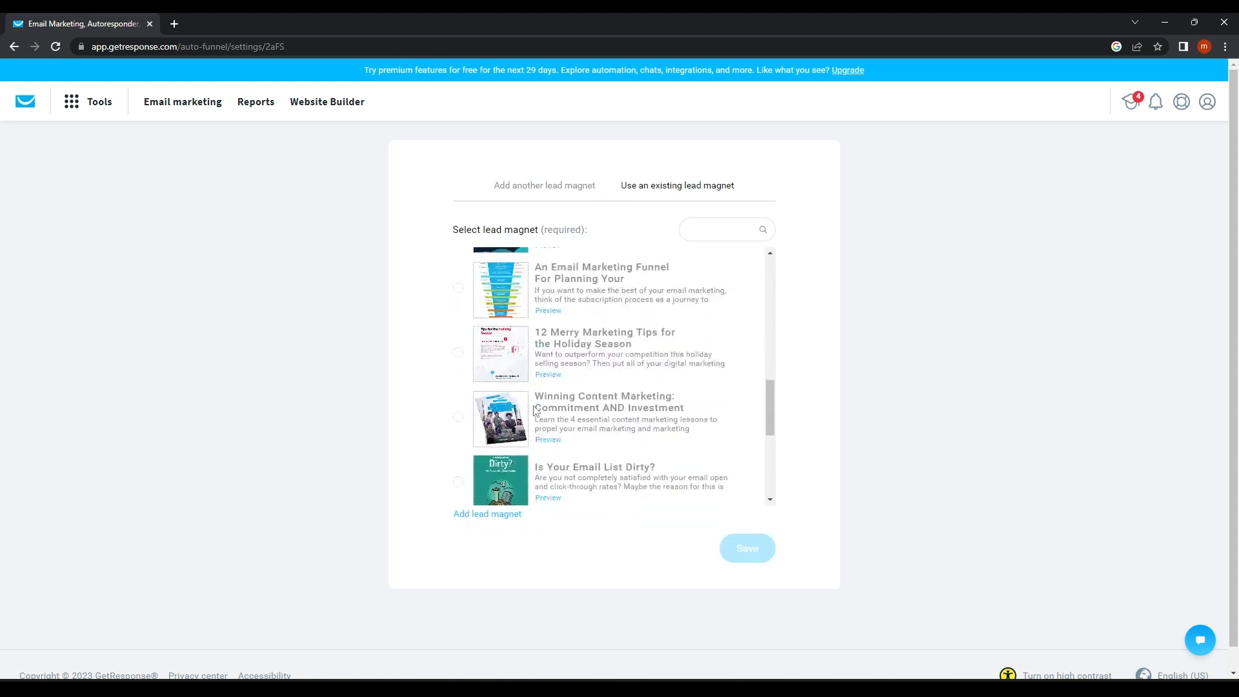
scroll(567, 277, up, 5)
scroll(567, 276, up, 5)
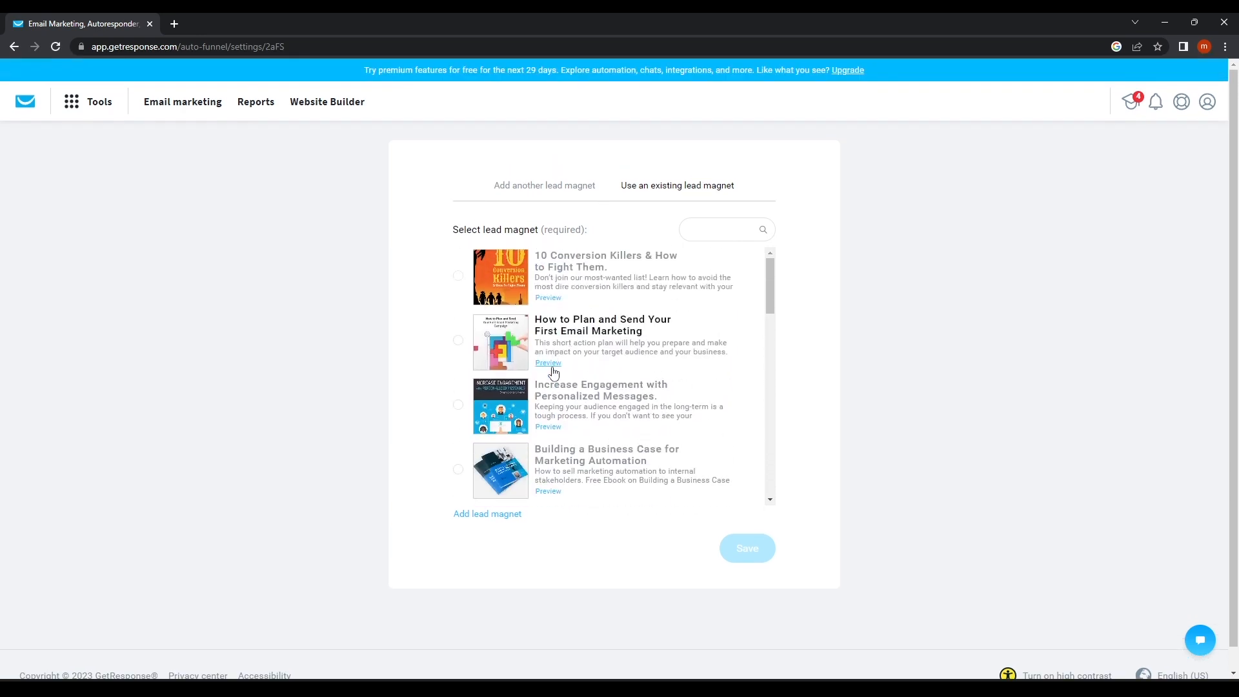
scroll(551, 335, down, 1)
scroll(550, 328, up, 1)
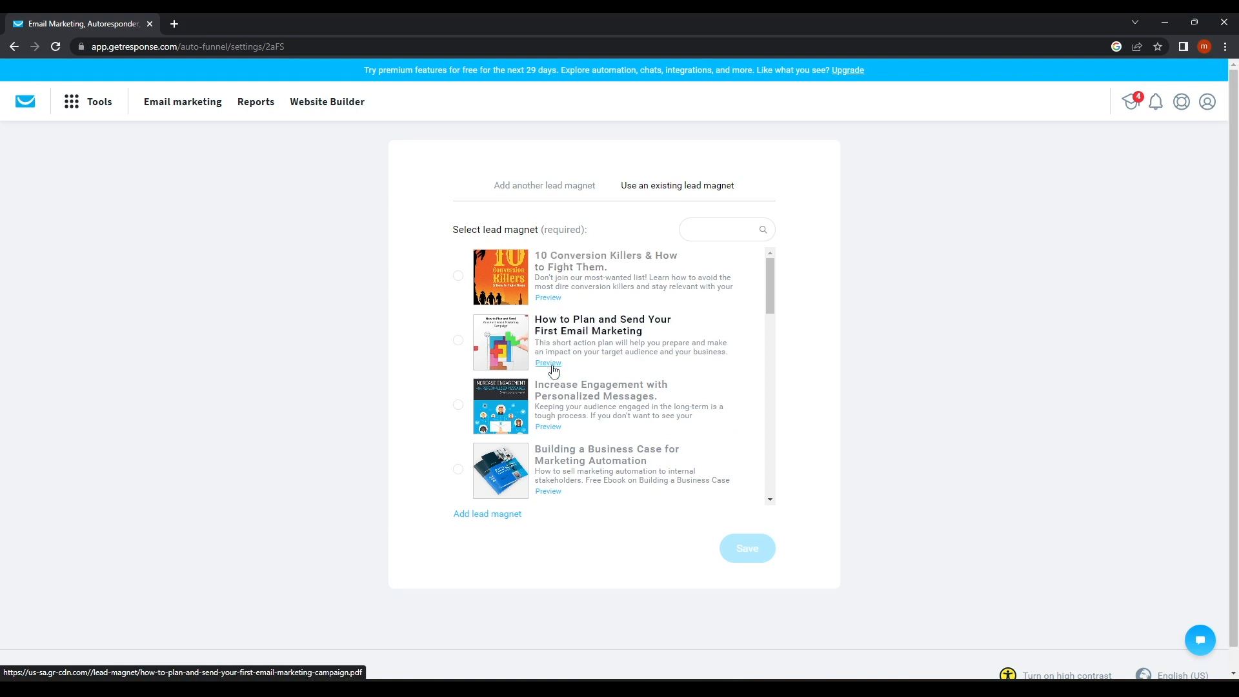
click(553, 297)
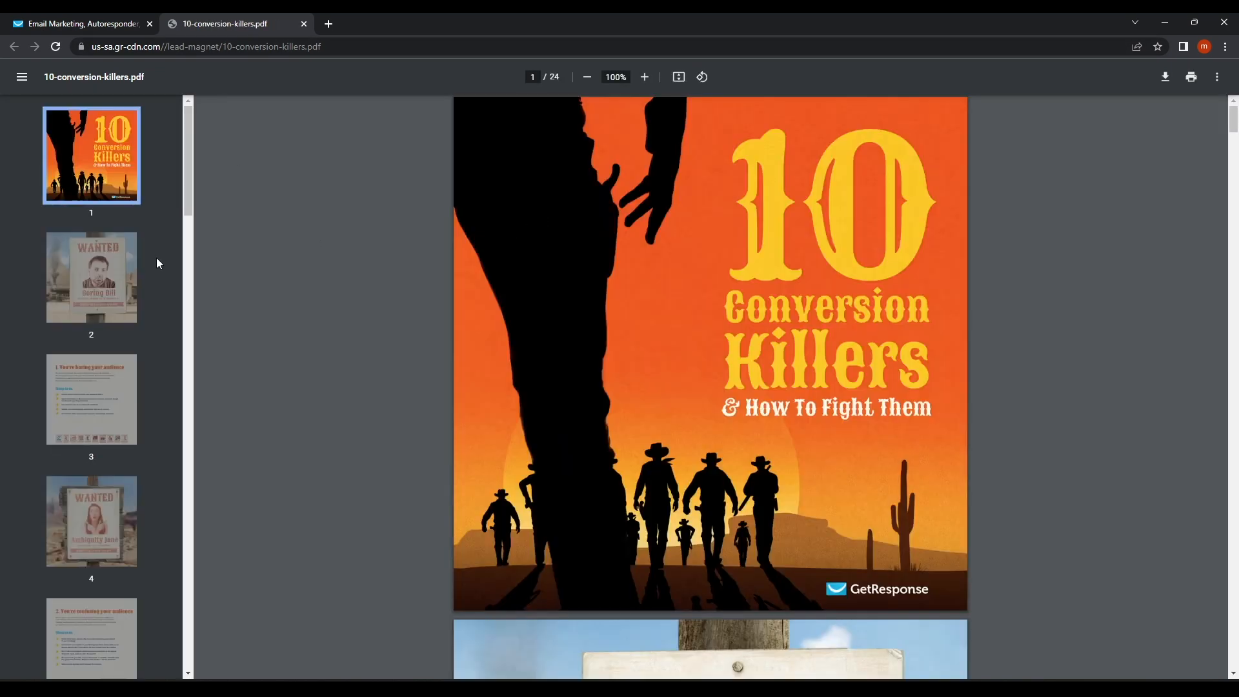
Browse pages 2, 3, 5, 4, 10 and 9 of the PDF guide, then return to GetResponse.
click(124, 269)
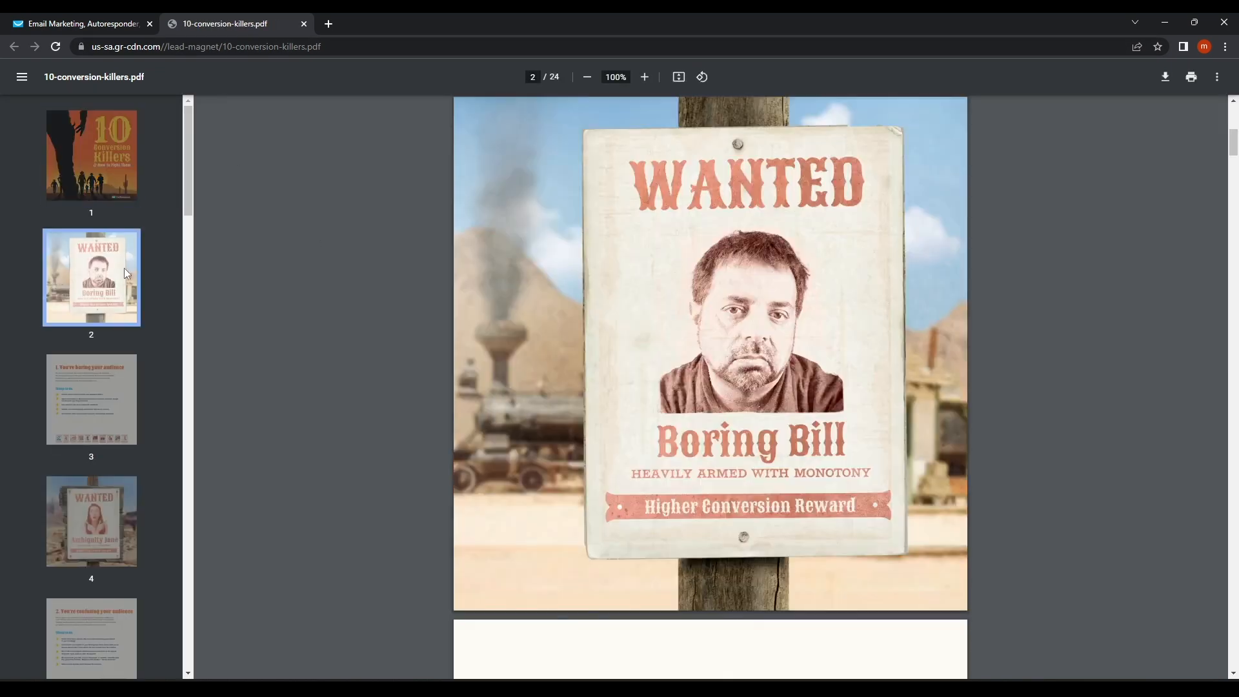
click(100, 397)
scroll(95, 408, down, 4)
click(95, 408)
click(92, 304)
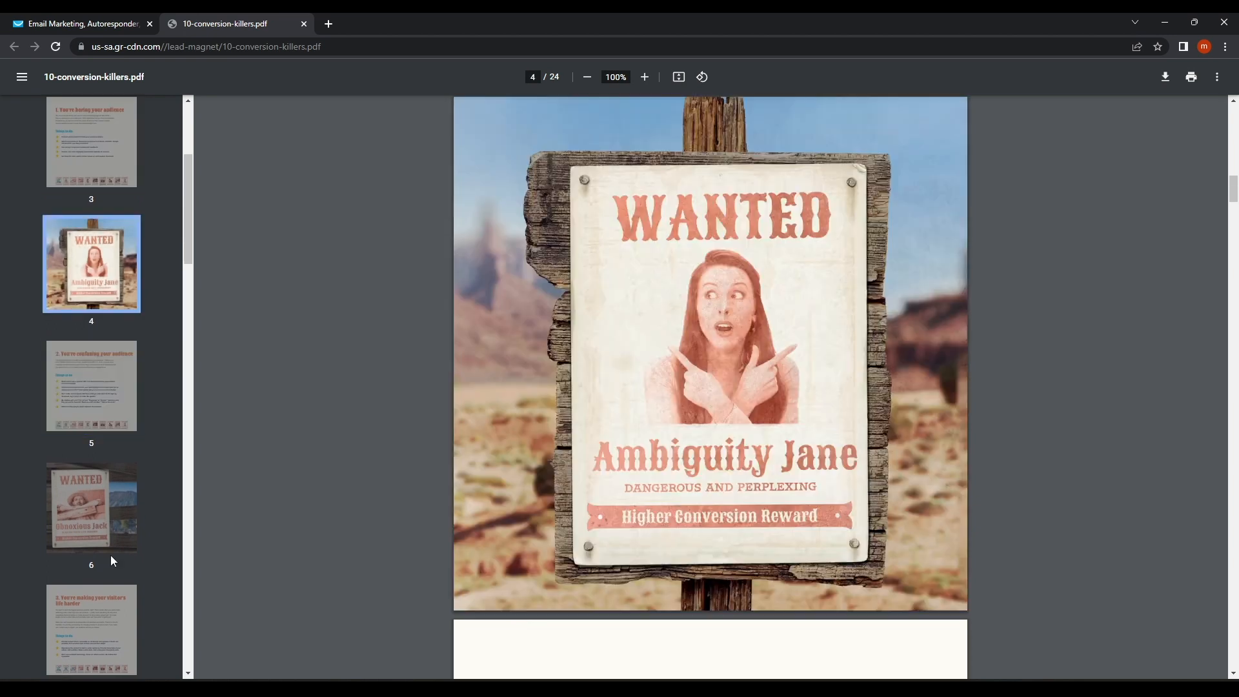
scroll(110, 555, down, 7)
click(109, 552)
click(80, 429)
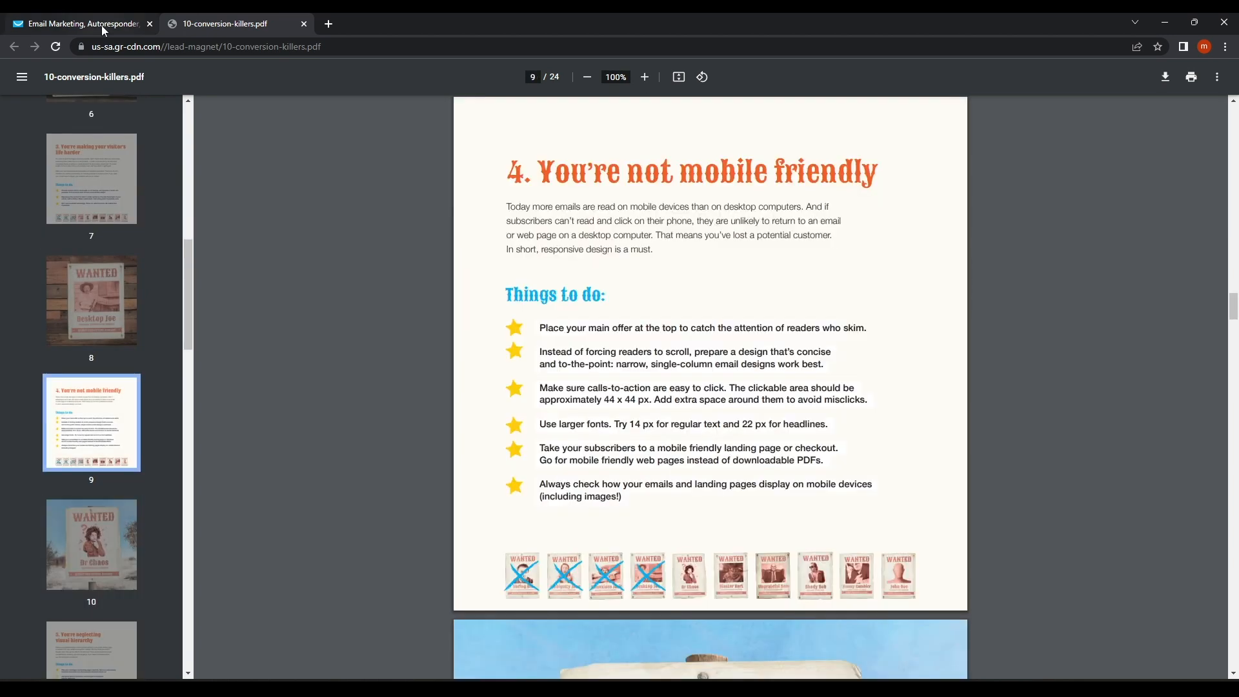
click(102, 25)
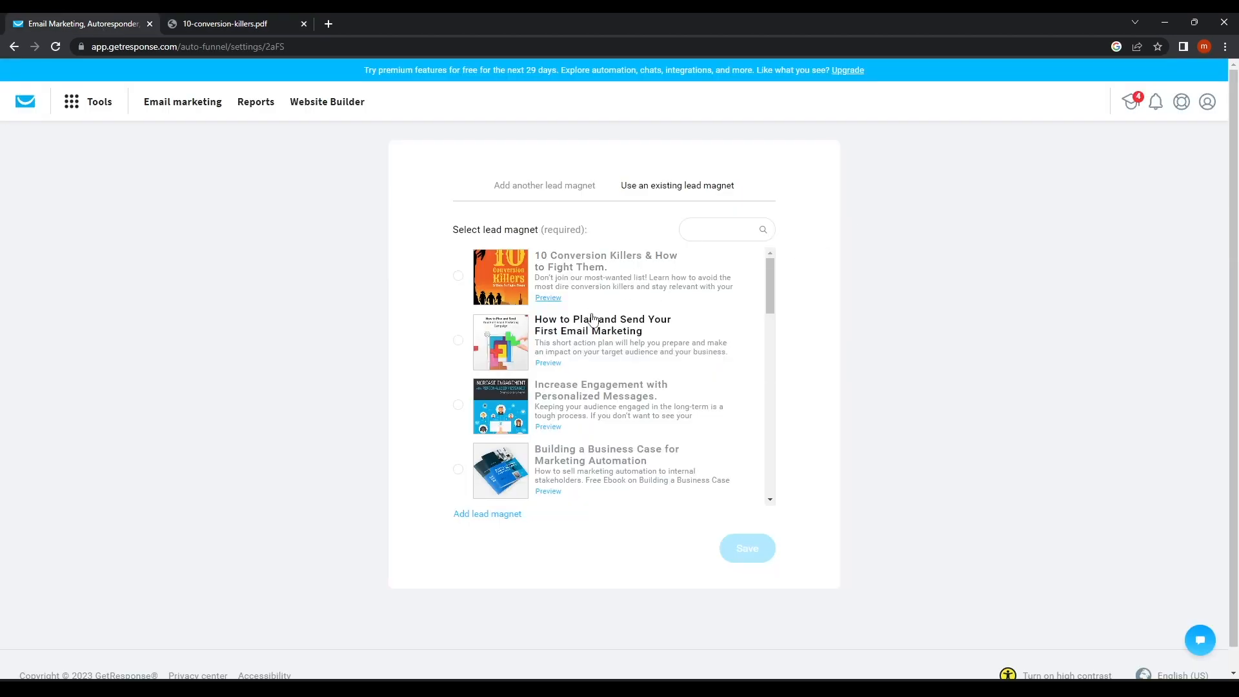
Select the second lead magnet, then fill a new lead magnet's file name from a saved suggestion.
click(459, 342)
click(546, 186)
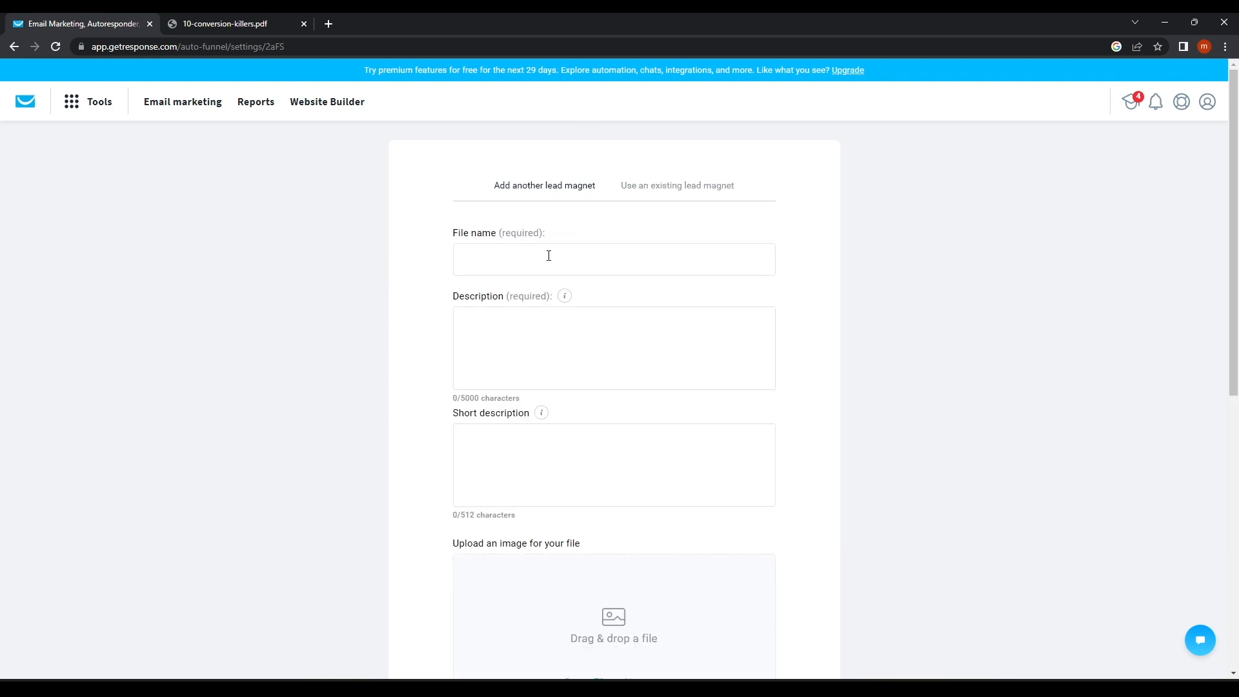
click(548, 255)
click(542, 296)
Review the upload form's description fields and return to the existing lead magnet list.
click(513, 338)
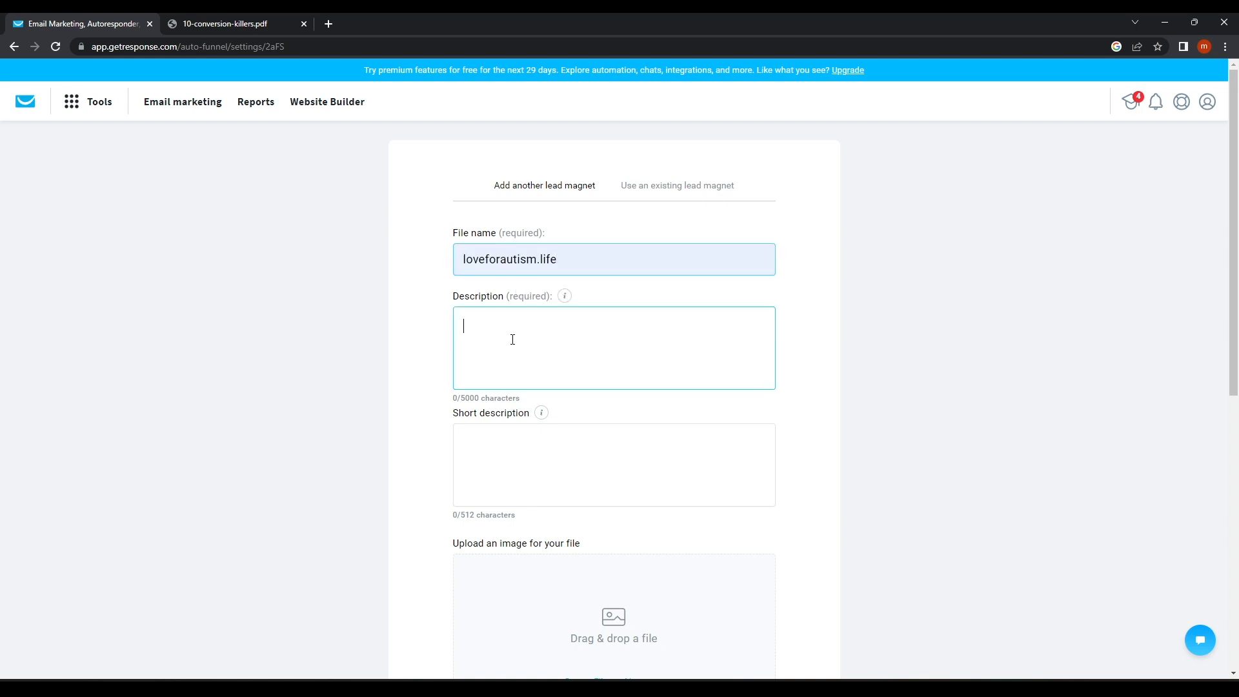
scroll(511, 340, down, 1)
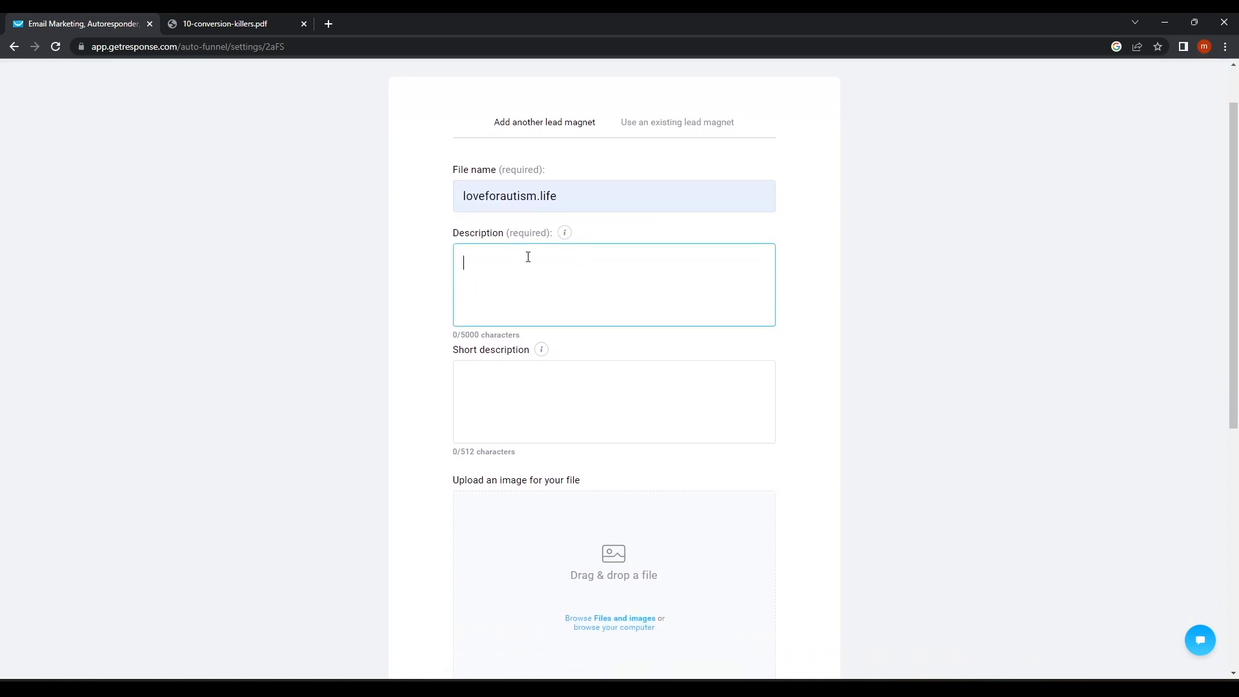
click(475, 392)
scroll(613, 357, down, 2)
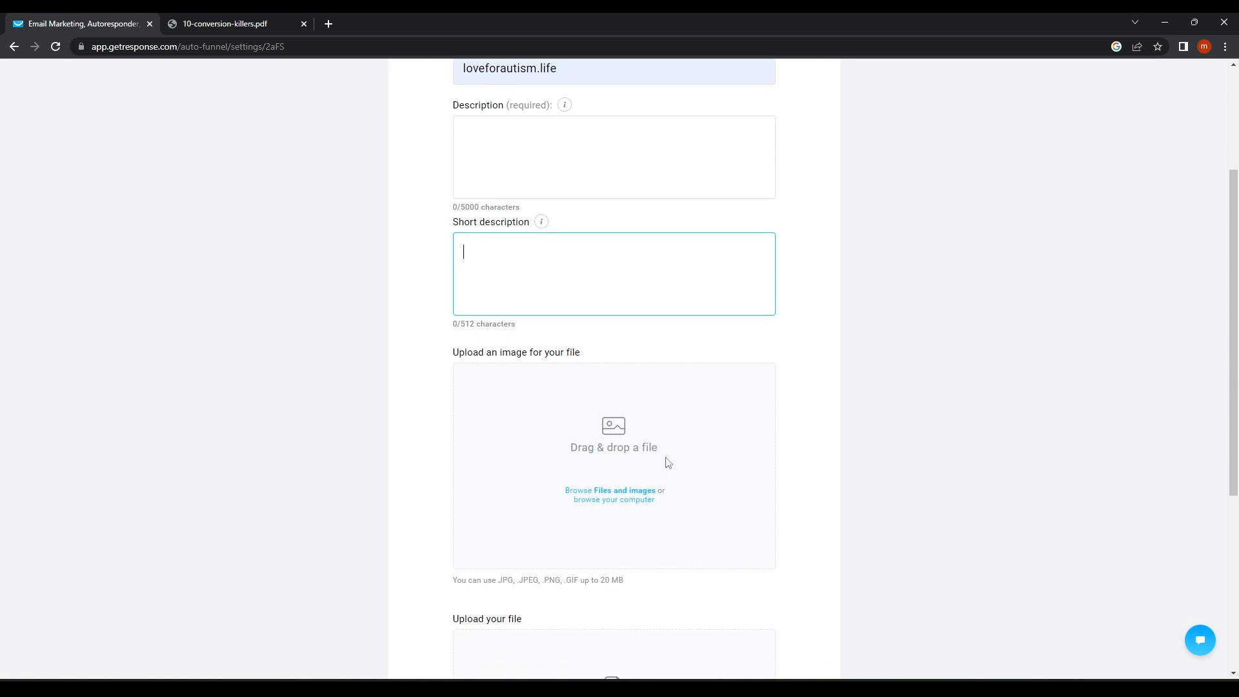
scroll(439, 426, down, 2)
scroll(619, 477, down, 2)
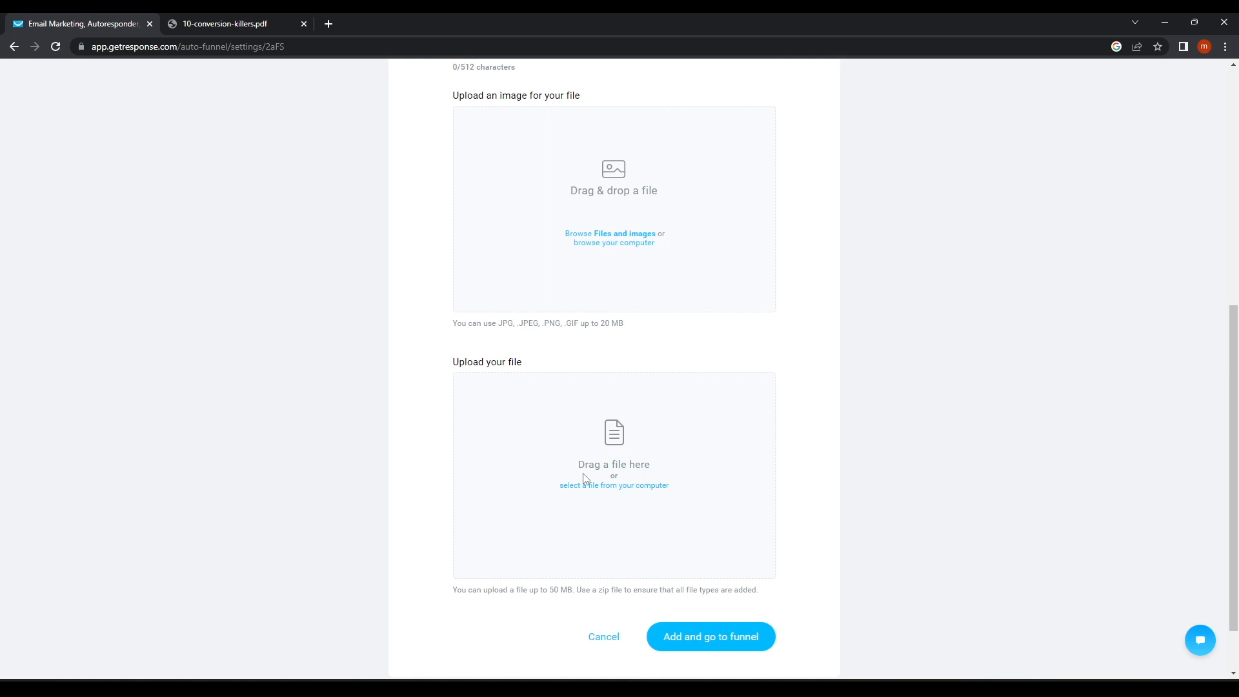
scroll(619, 516, down, 1)
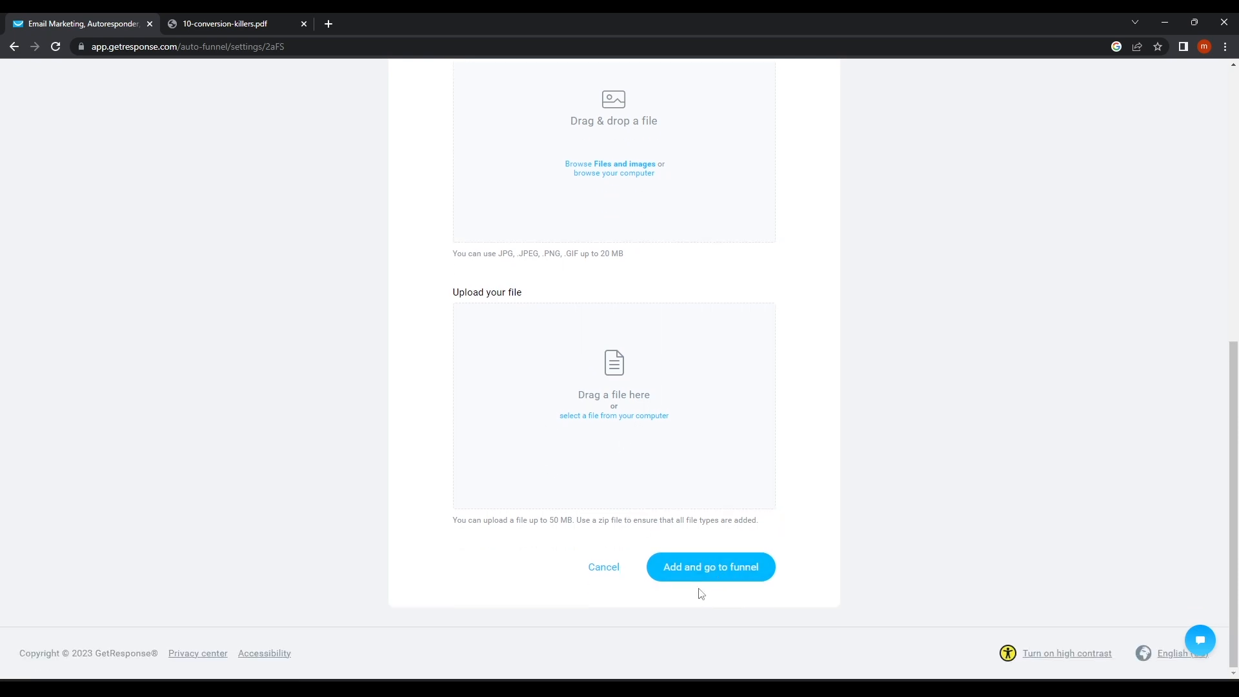
scroll(701, 594, up, 8)
click(664, 198)
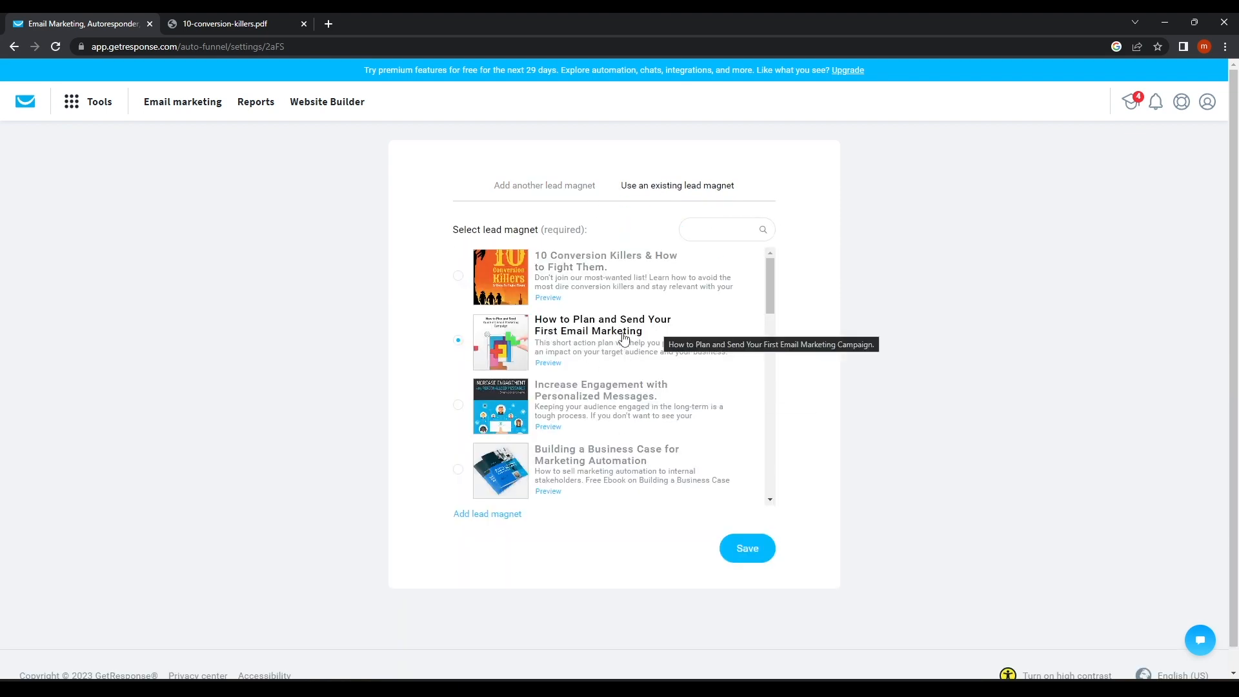
Select 'How to Use Digital Ads to Grow Your Sales' as the lead magnet and save.
scroll(592, 452, down, 2)
scroll(592, 452, down, 3)
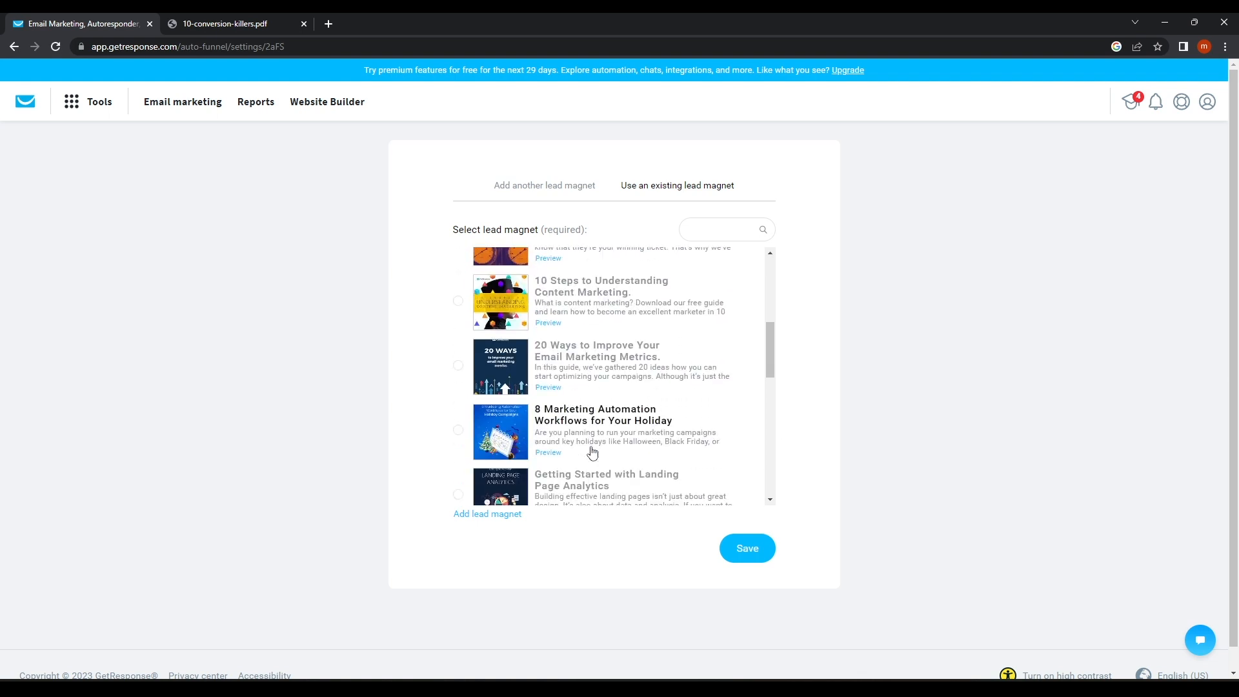
scroll(570, 453, down, 2)
scroll(569, 454, down, 2)
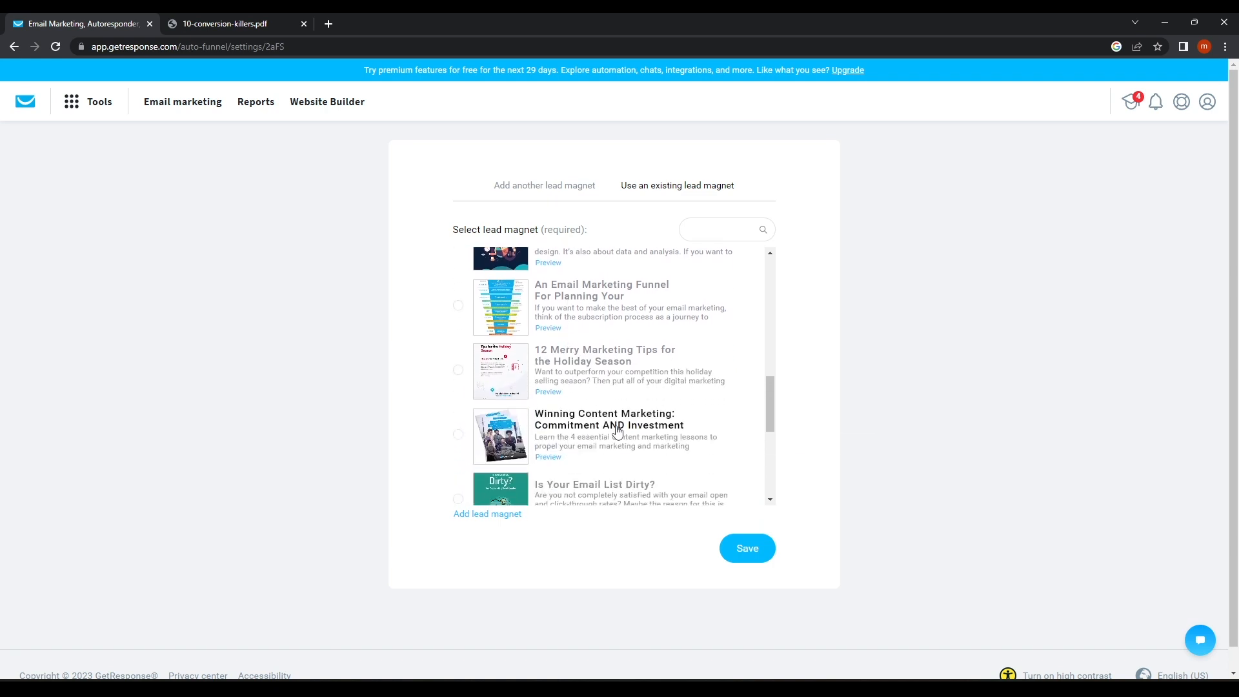
scroll(645, 455, down, 4)
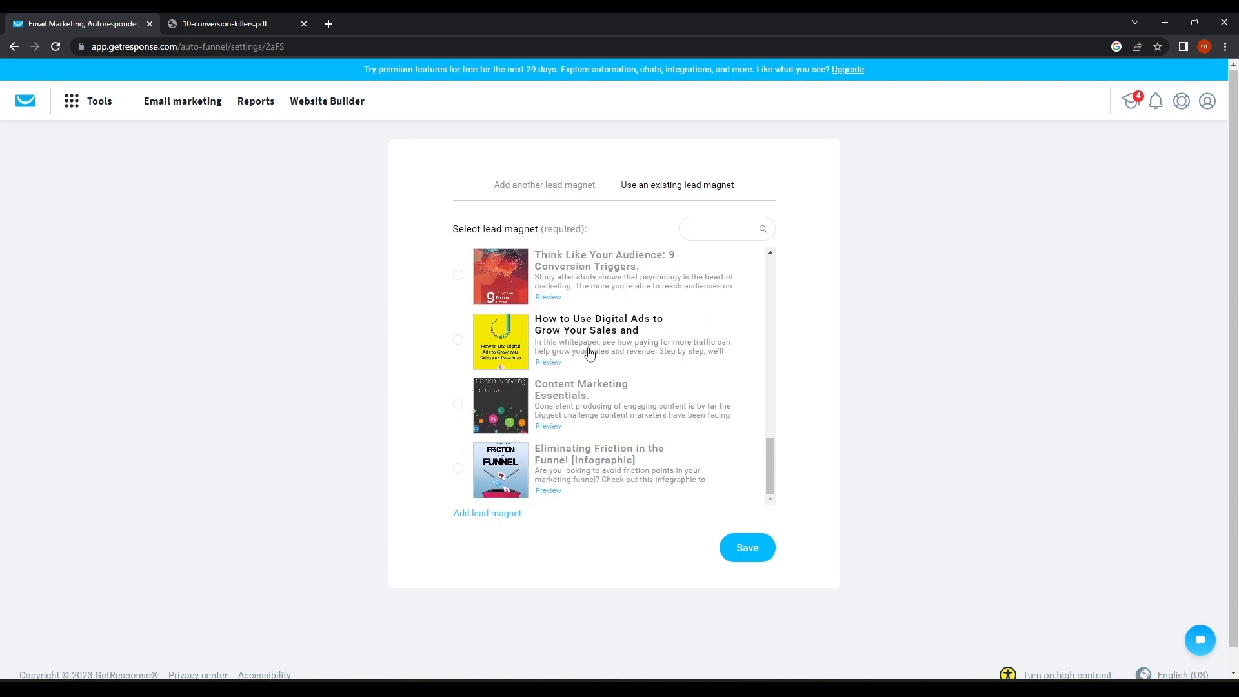
scroll(590, 353, down, 1)
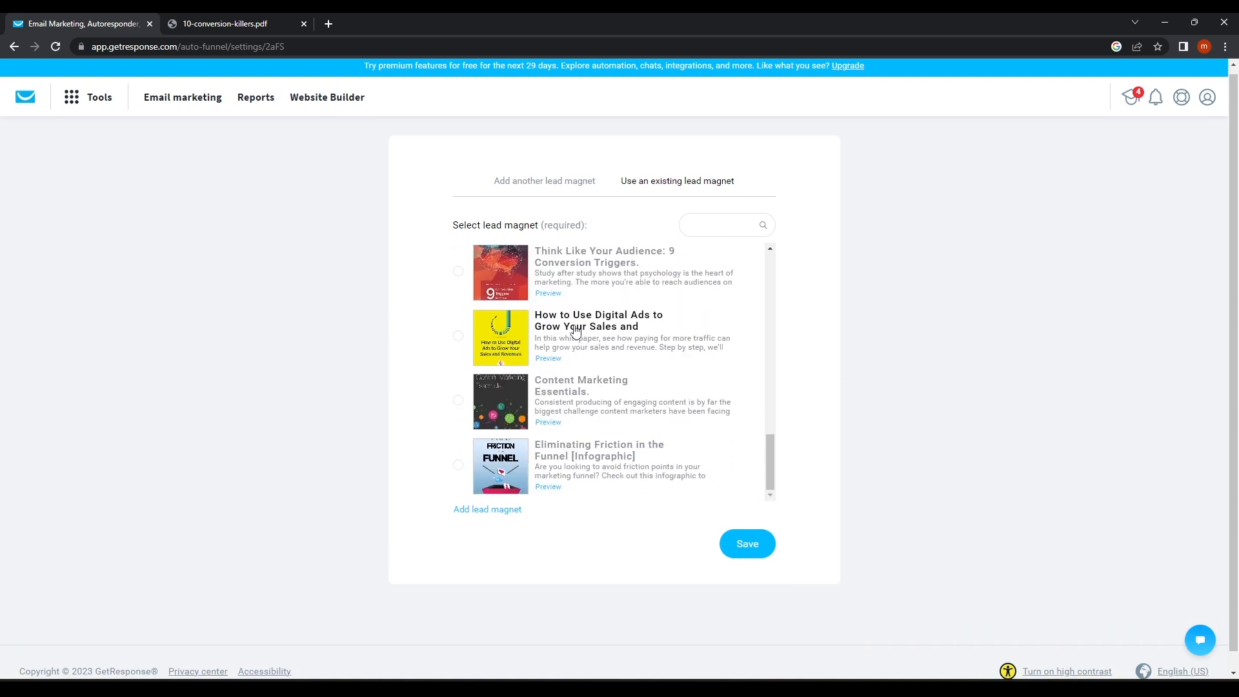
click(458, 335)
click(753, 549)
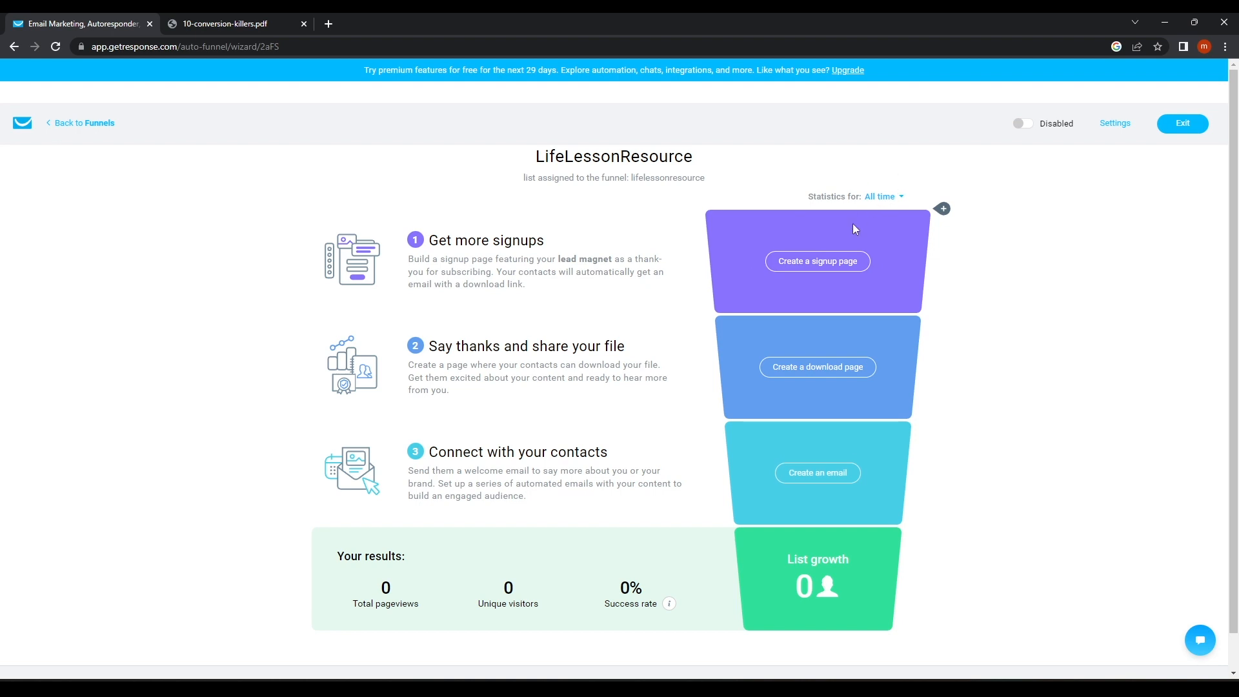
scroll(732, 323, down, 1)
scroll(731, 322, down, 1)
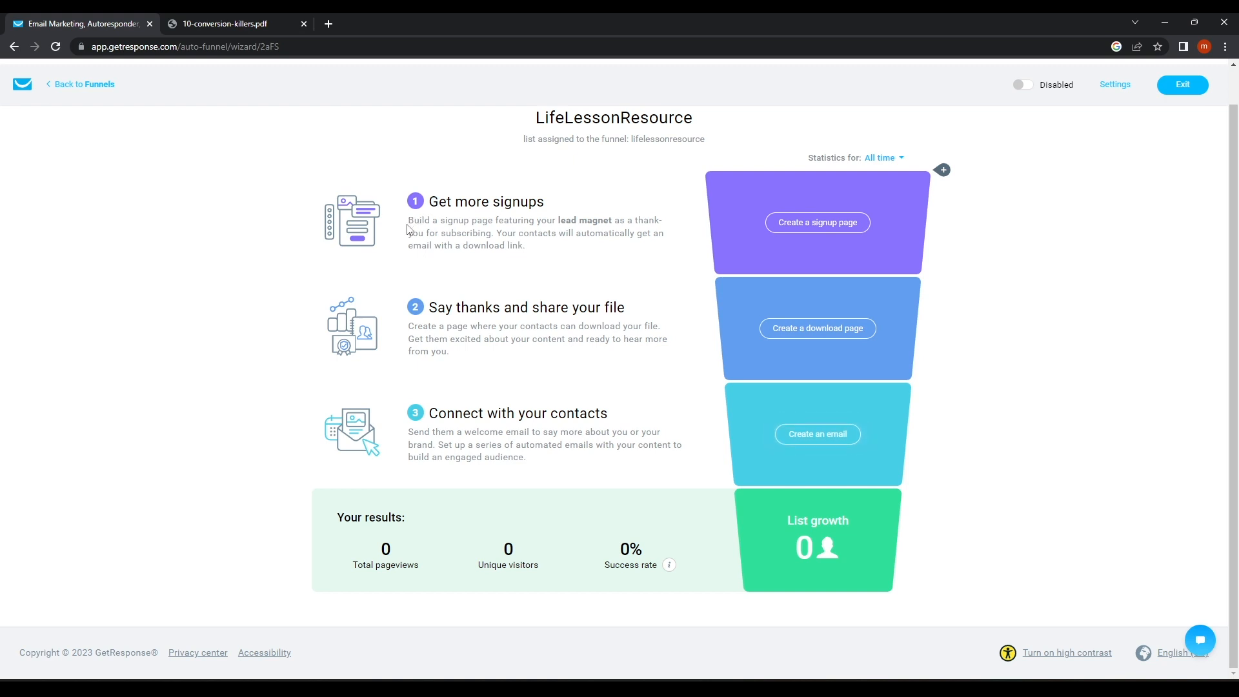
drag(411, 222, 629, 218)
click(637, 199)
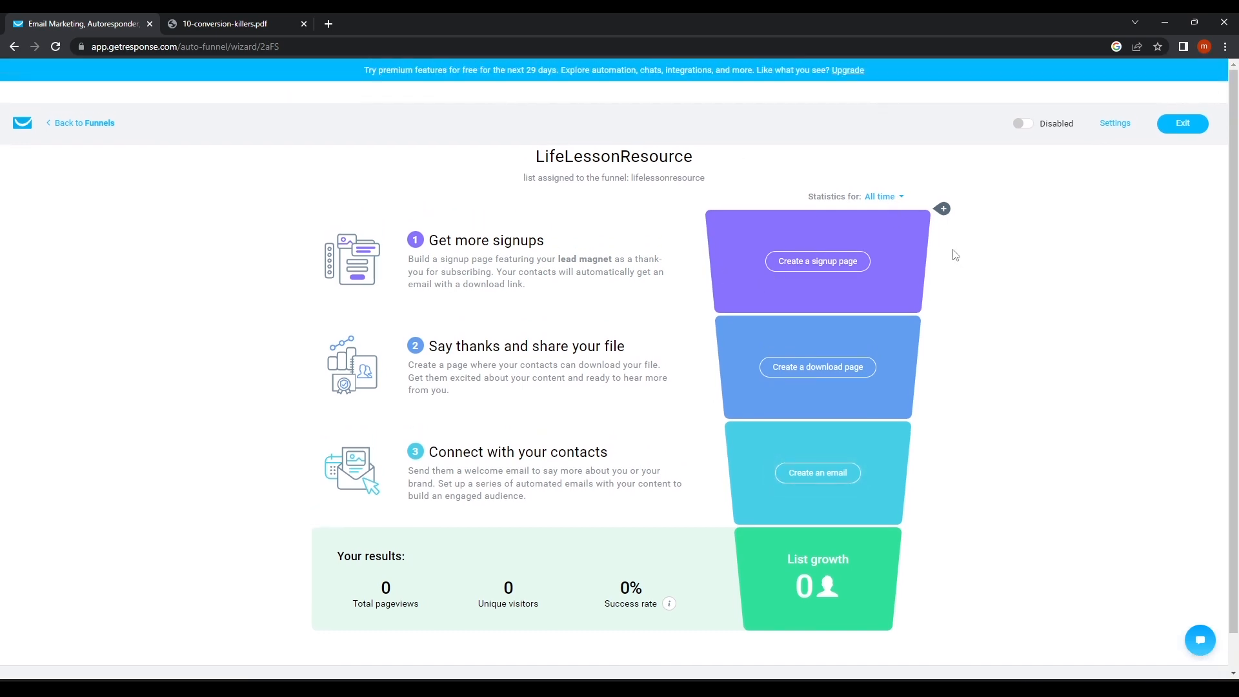
Browse signup page templates and select the 6-figure business implementation template.
click(817, 269)
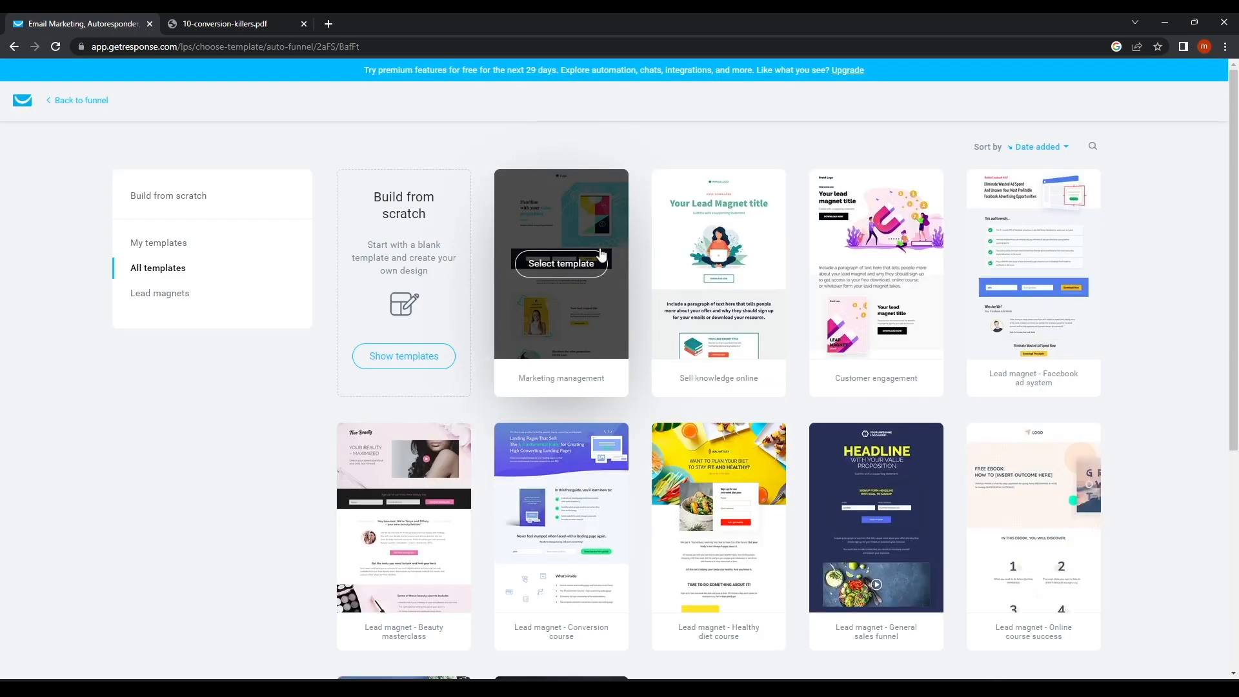
scroll(1094, 313, down, 5)
scroll(1033, 349, down, 1)
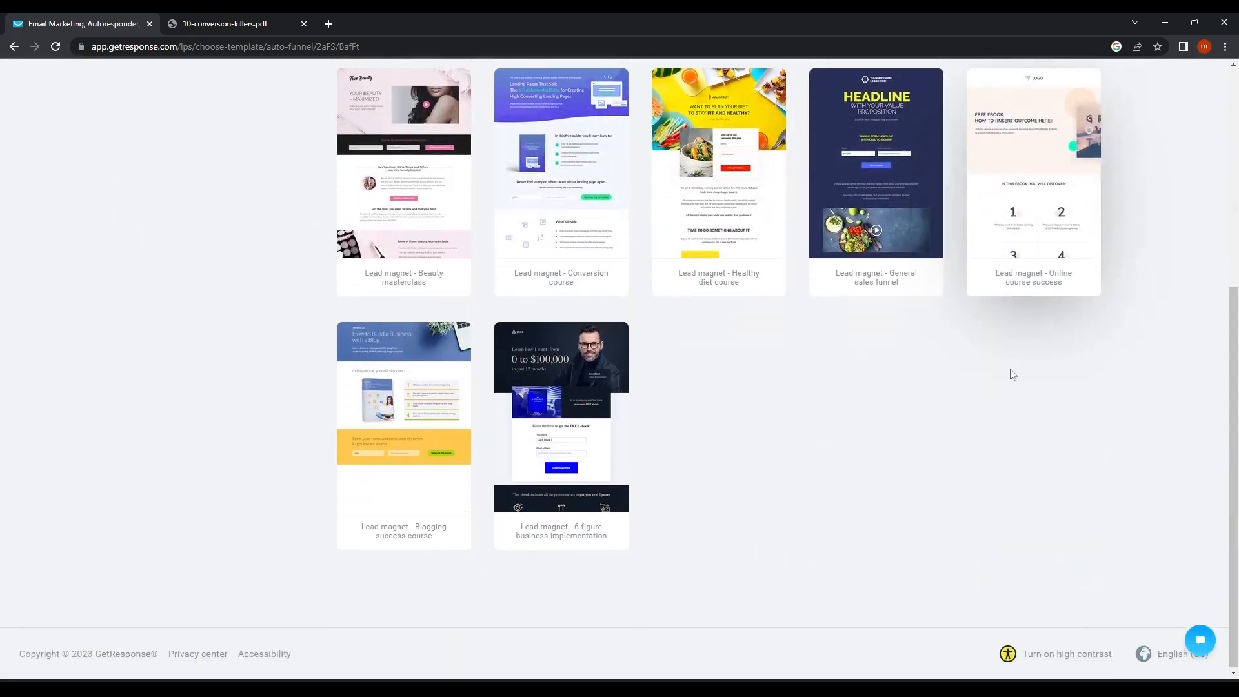
scroll(625, 404, up, 6)
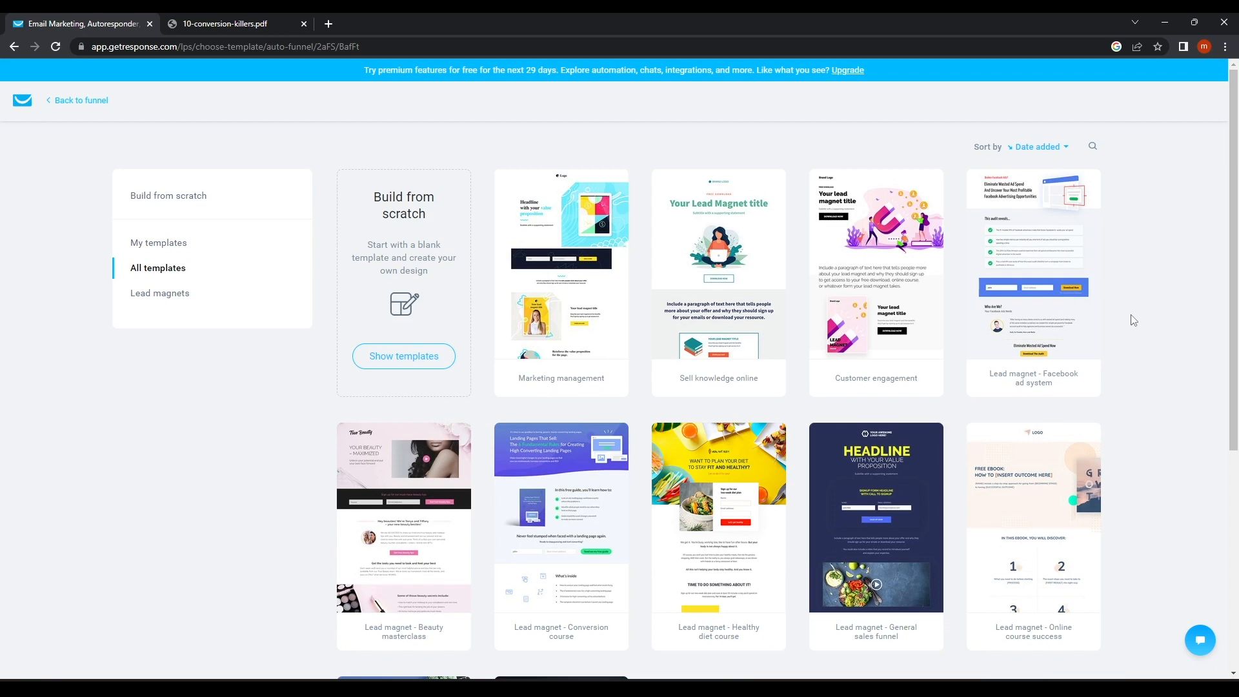
scroll(1134, 320, down, 1)
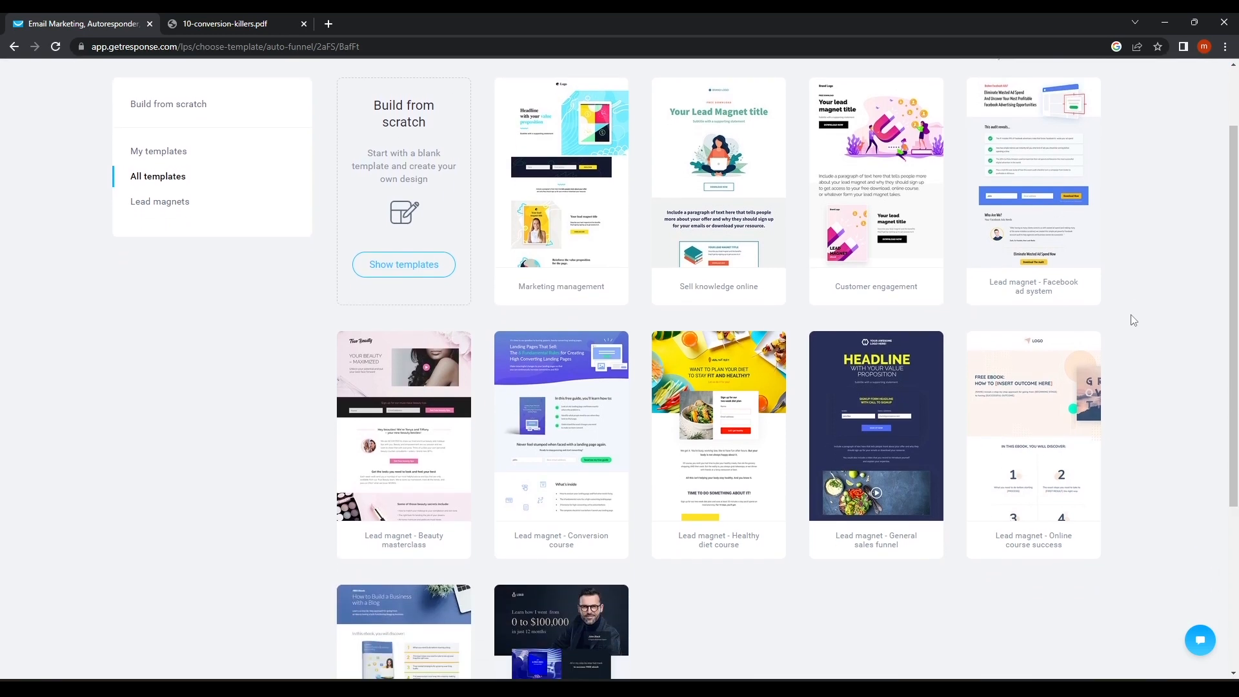
scroll(1128, 321, down, 2)
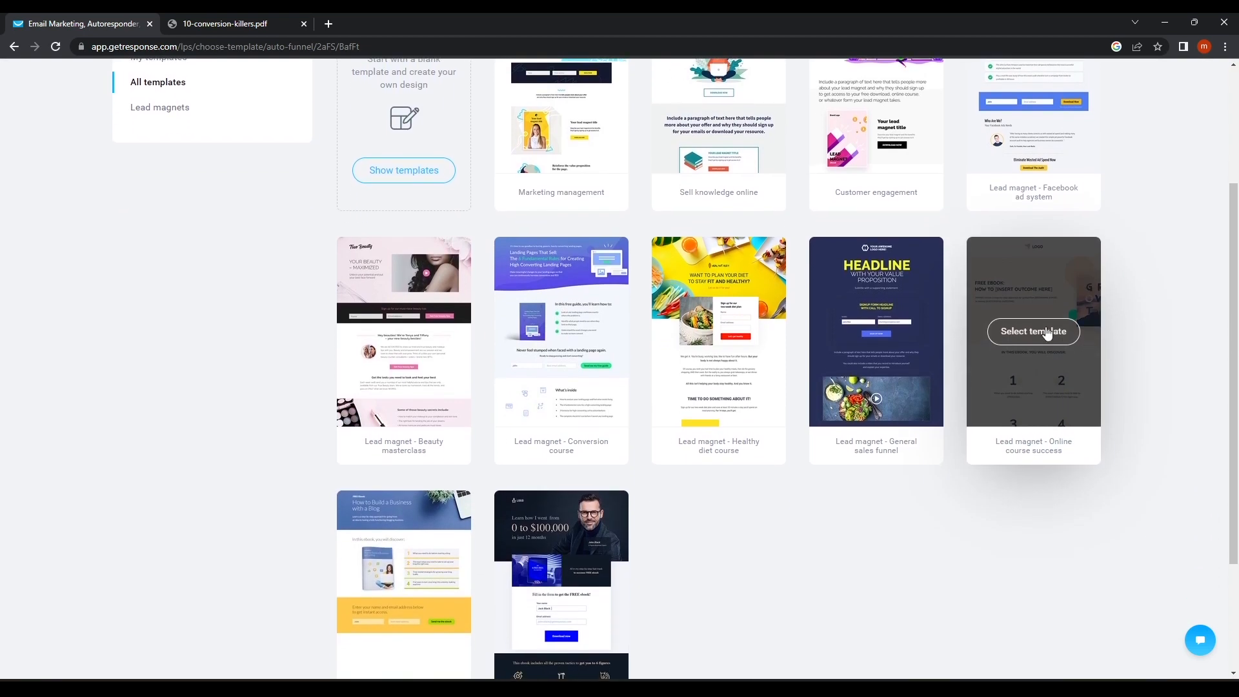
scroll(1047, 333, down, 2)
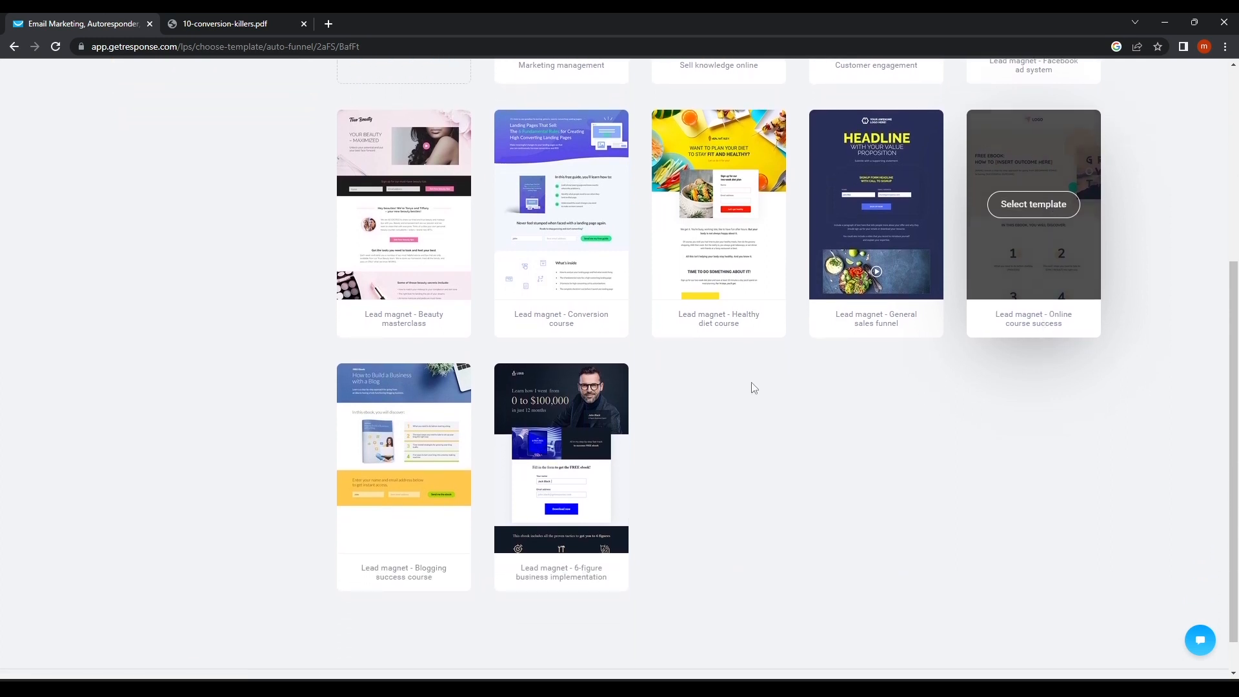
click(549, 472)
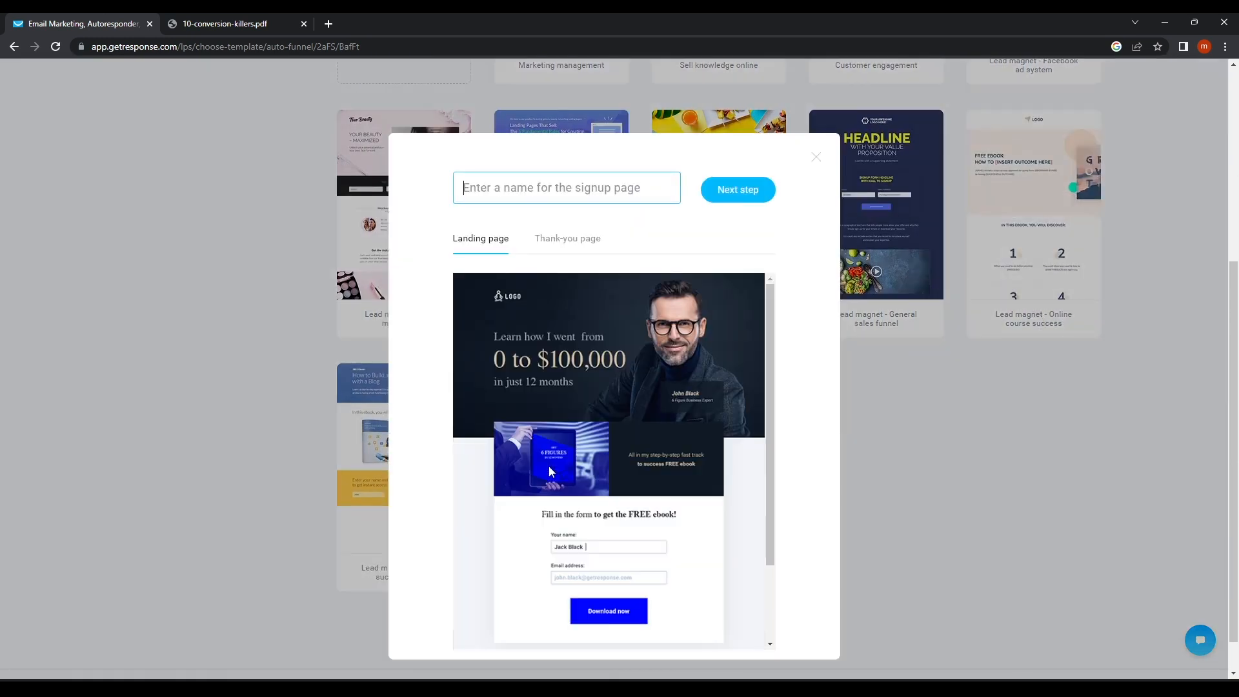
Preview the template's thank-you page, name the page 'Life Lesson' and continue.
scroll(584, 475, down, 2)
scroll(584, 474, up, 3)
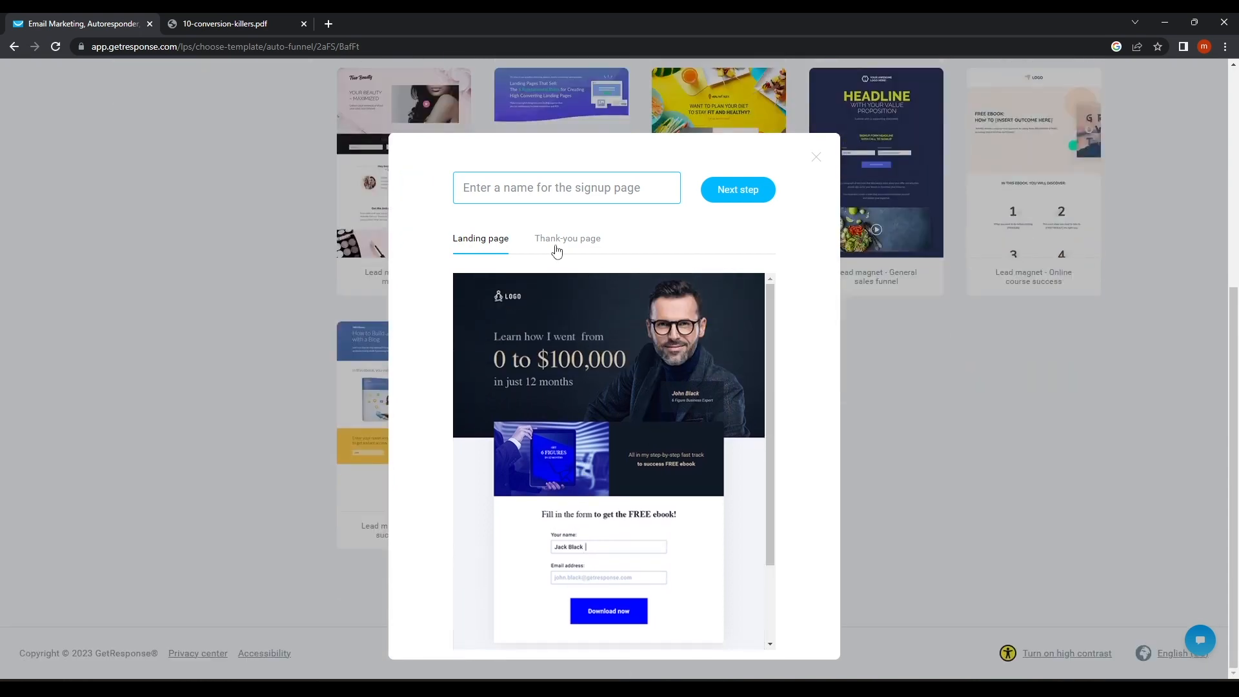
click(556, 251)
scroll(633, 413, down, 3)
scroll(637, 392, up, 3)
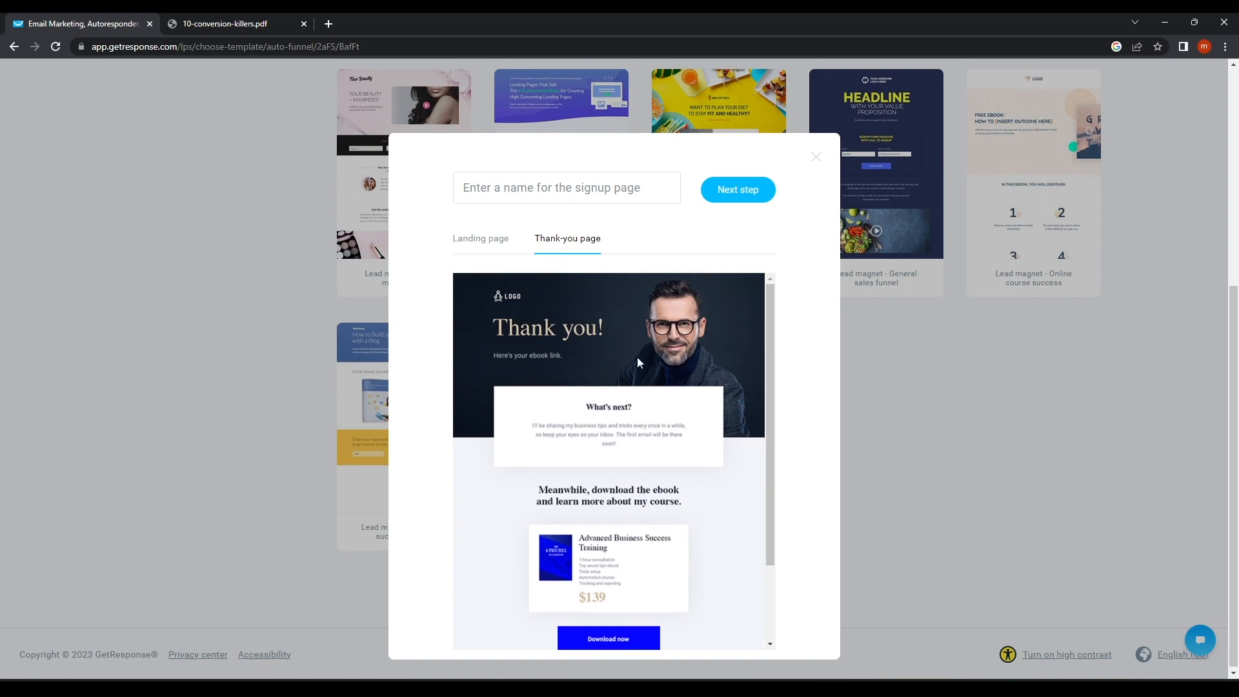
scroll(604, 316, down, 2)
click(588, 188)
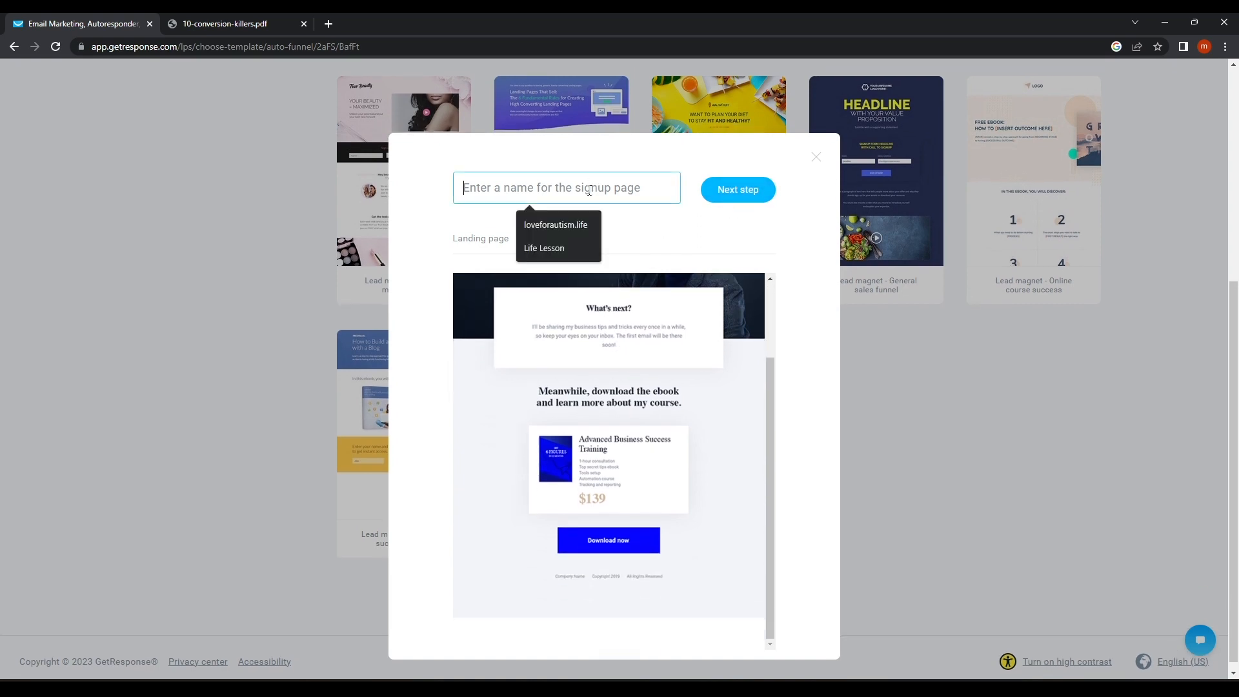
click(553, 249)
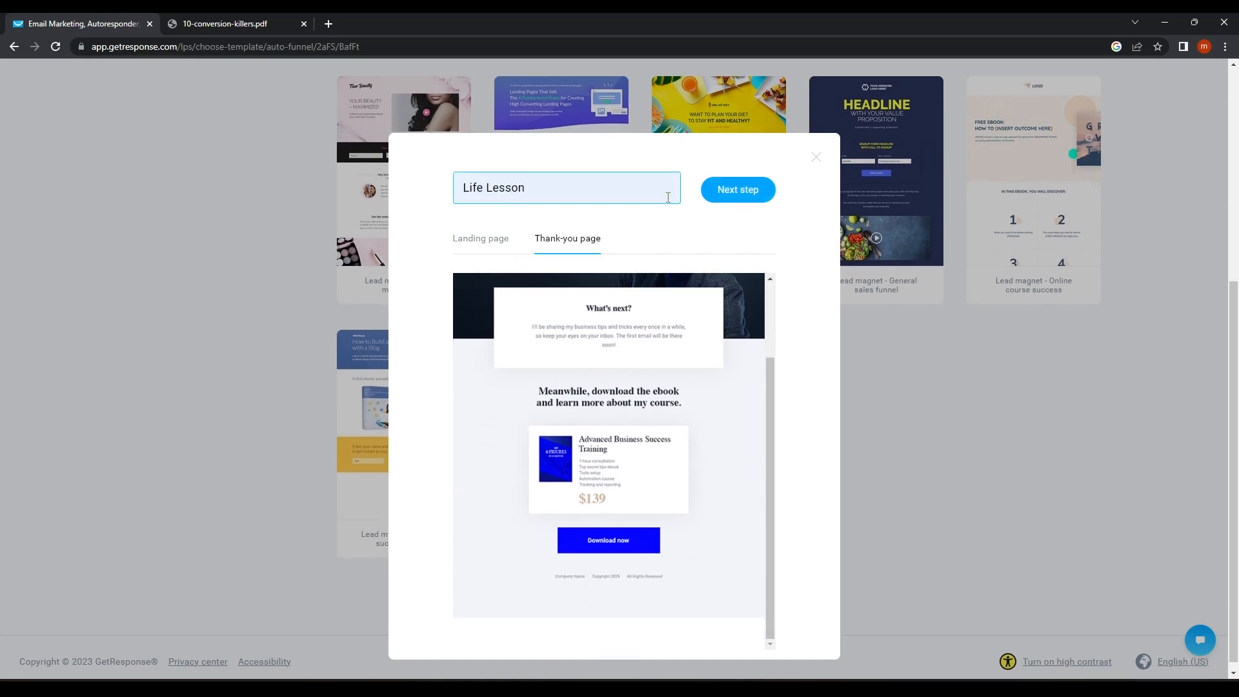
click(744, 197)
click(483, 244)
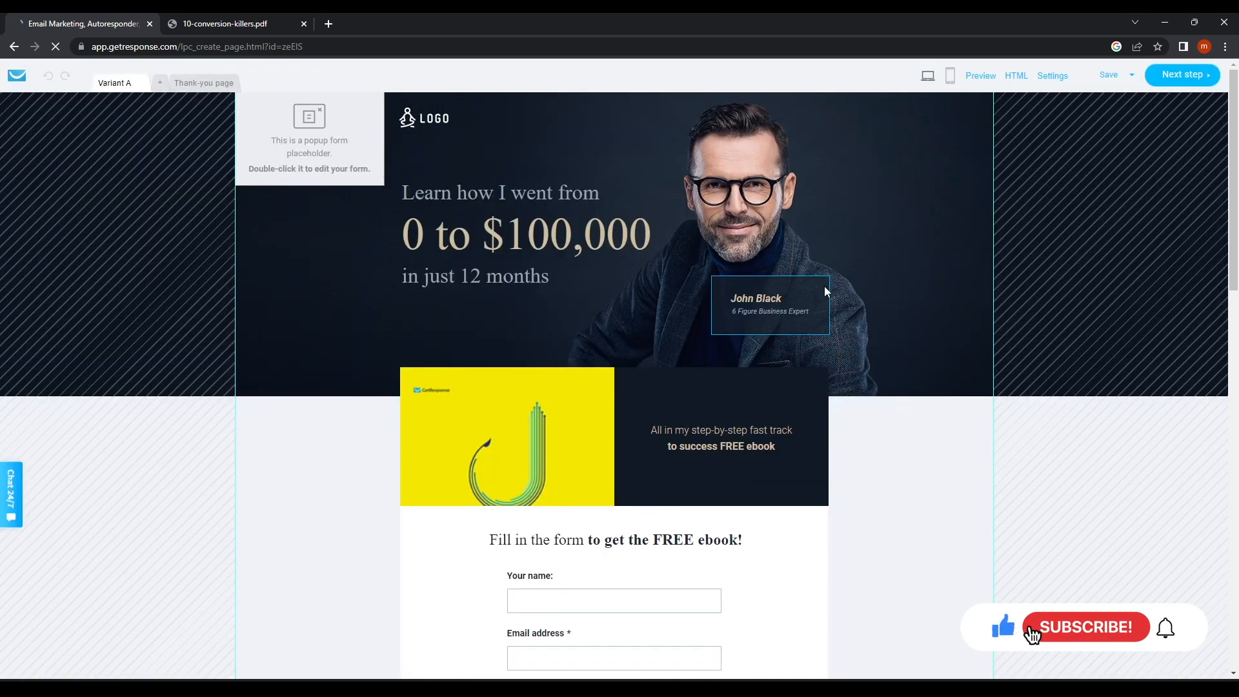
Scroll through the landing page's six-figure tactics section and back up.
scroll(676, 239, down, 2)
scroll(676, 239, down, 7)
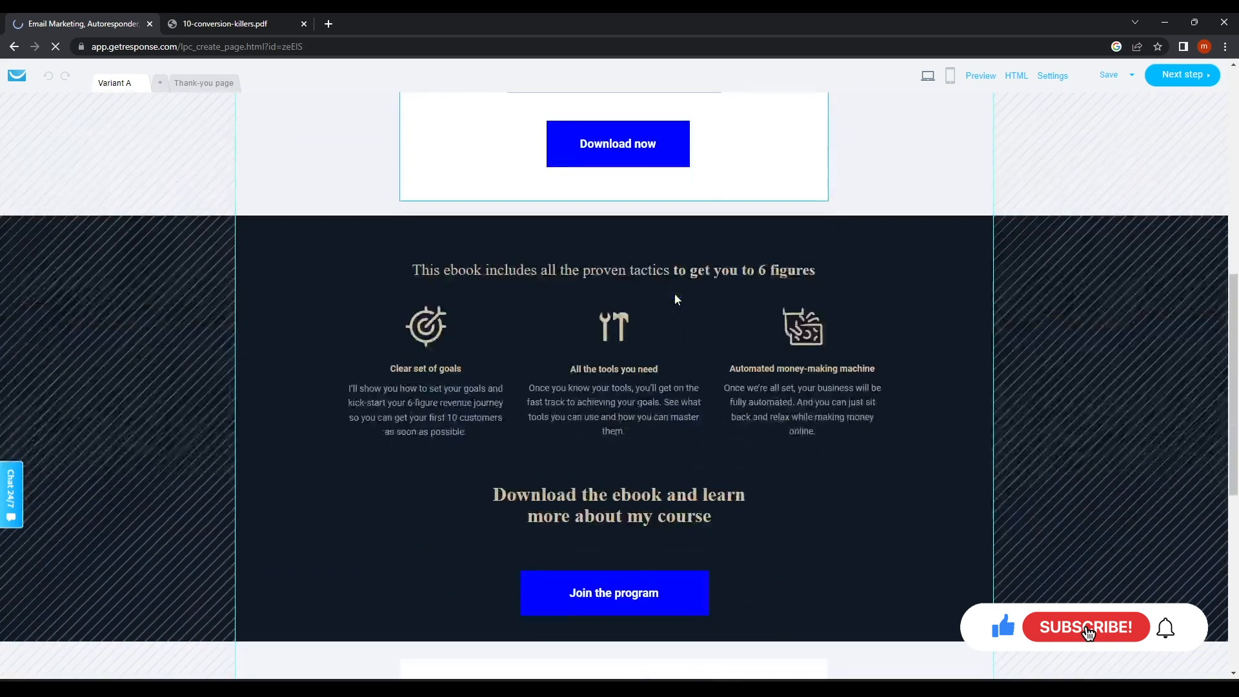
scroll(675, 296, up, 9)
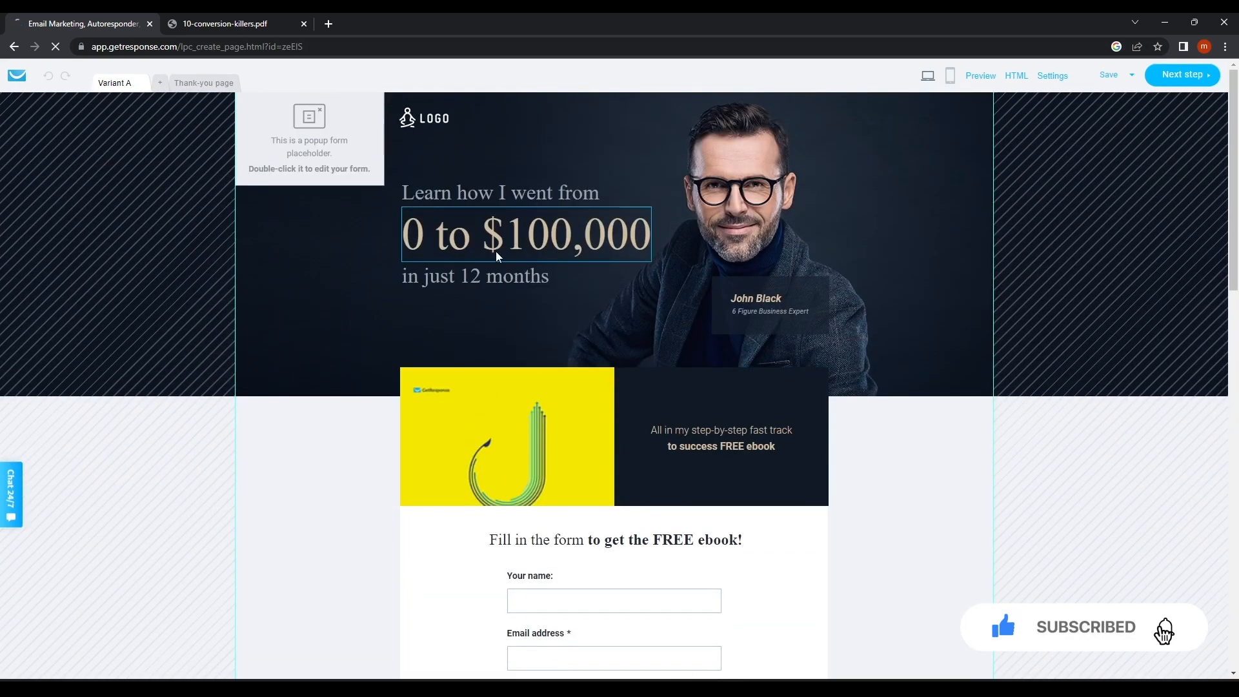
Open the exit popup, review its 'Don't leave just yet!' signup form and save it.
double_click(302, 170)
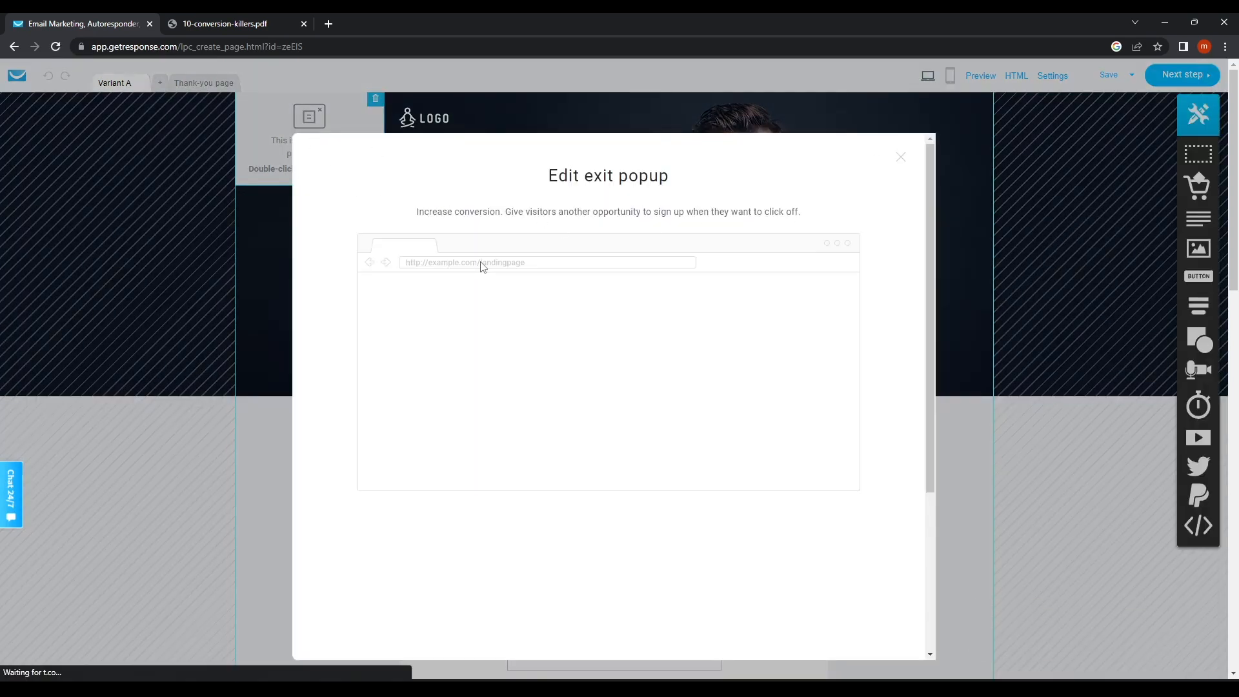
click(573, 318)
scroll(573, 319, down, 1)
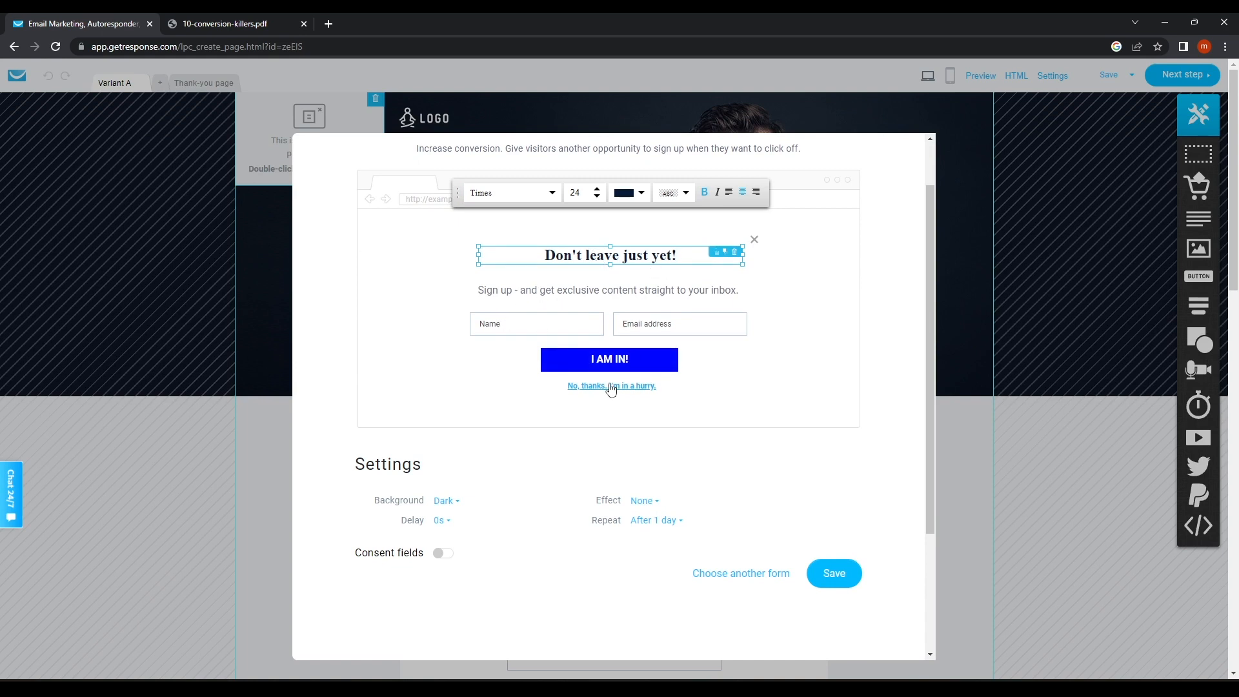
scroll(673, 273, up, 1)
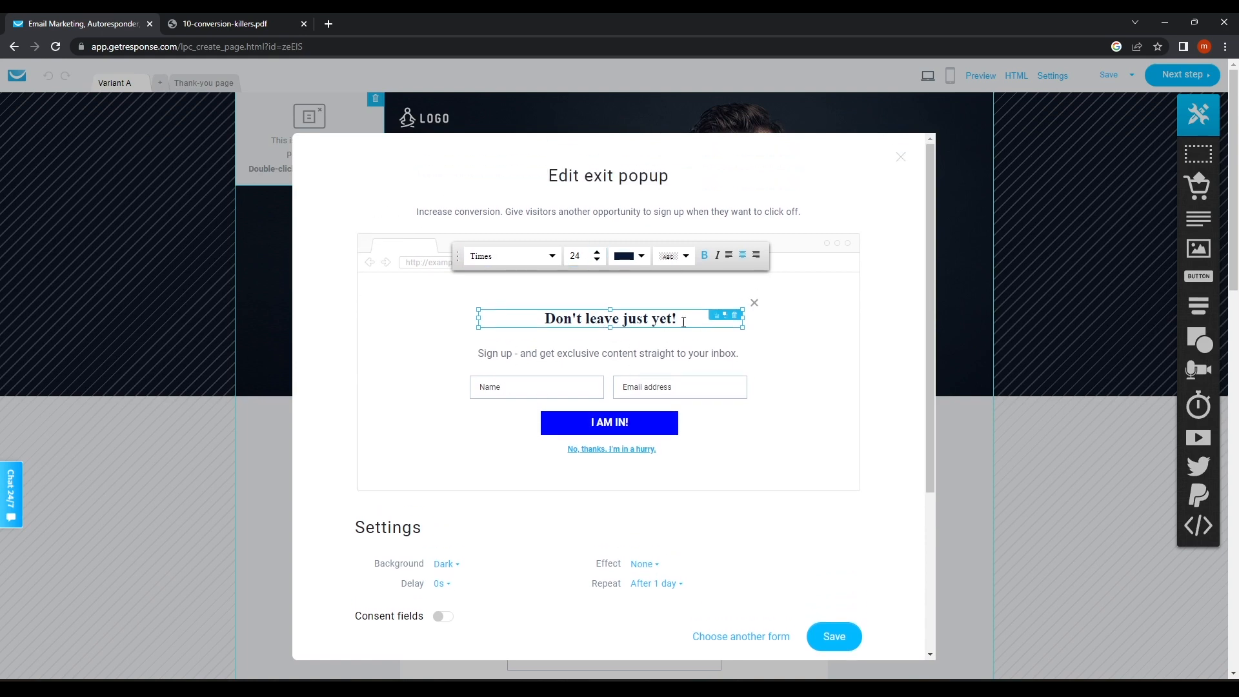
scroll(680, 462, down, 2)
click(839, 513)
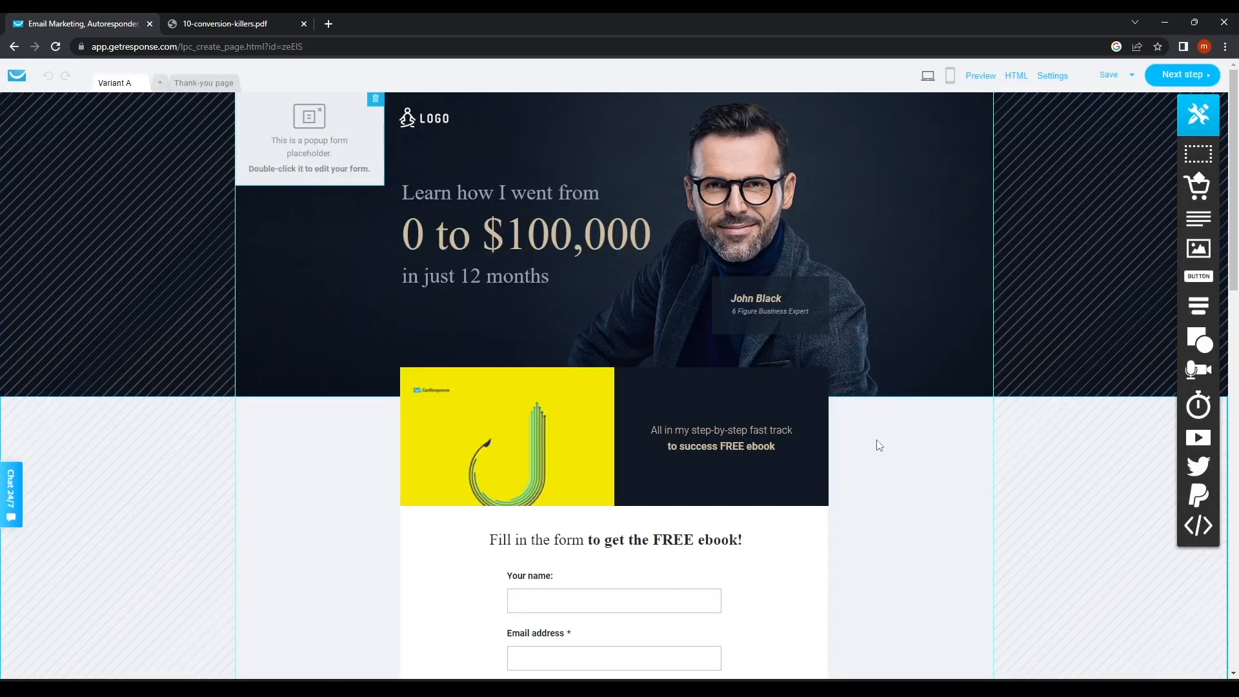
Select the page logo, then the form's Email address field and Download now button.
click(422, 127)
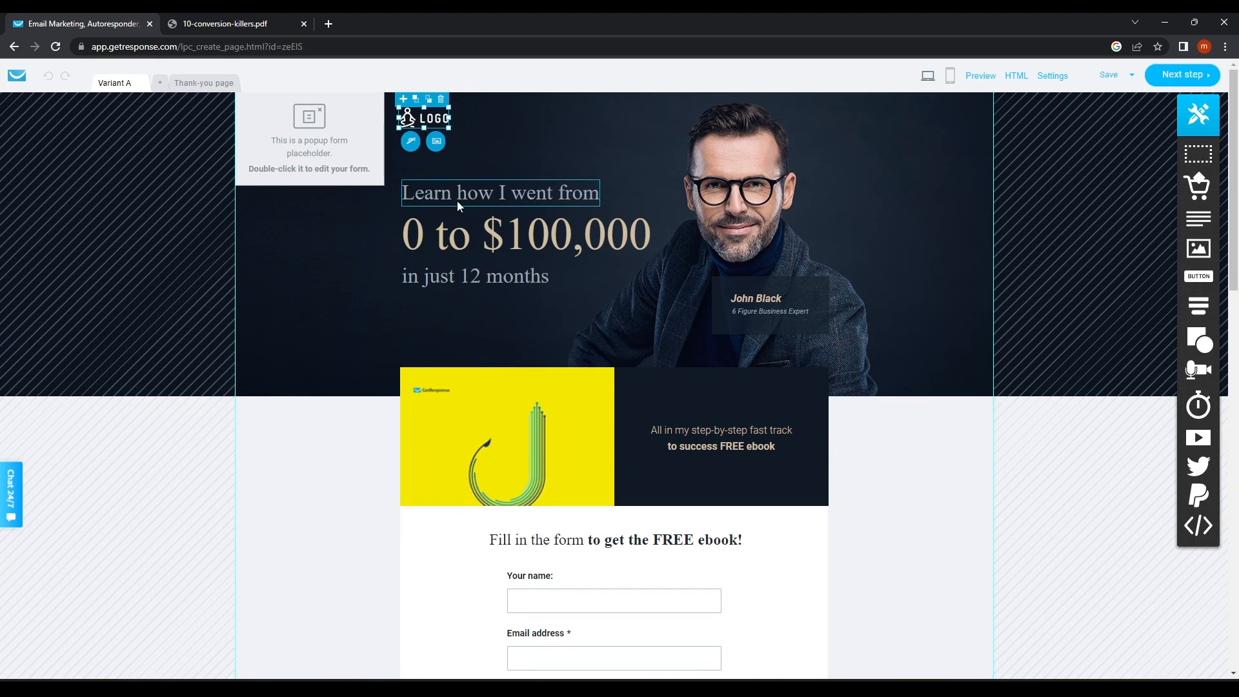
scroll(678, 291, down, 2)
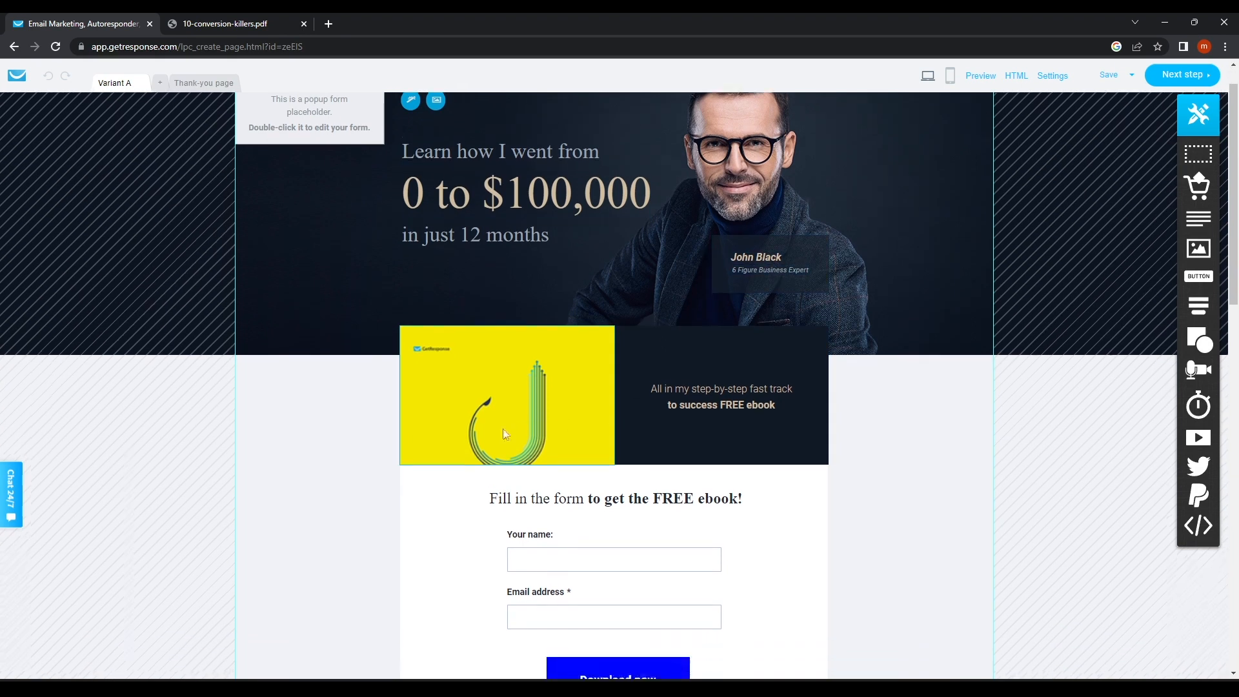
scroll(684, 420, down, 3)
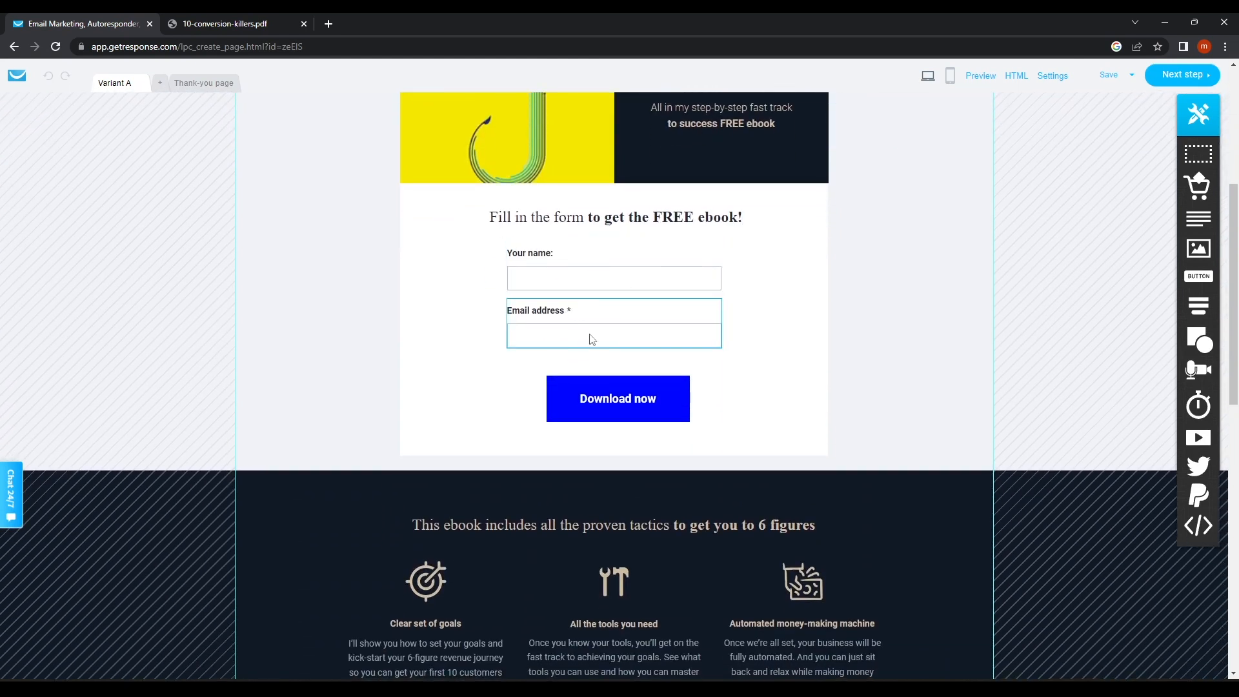
click(573, 334)
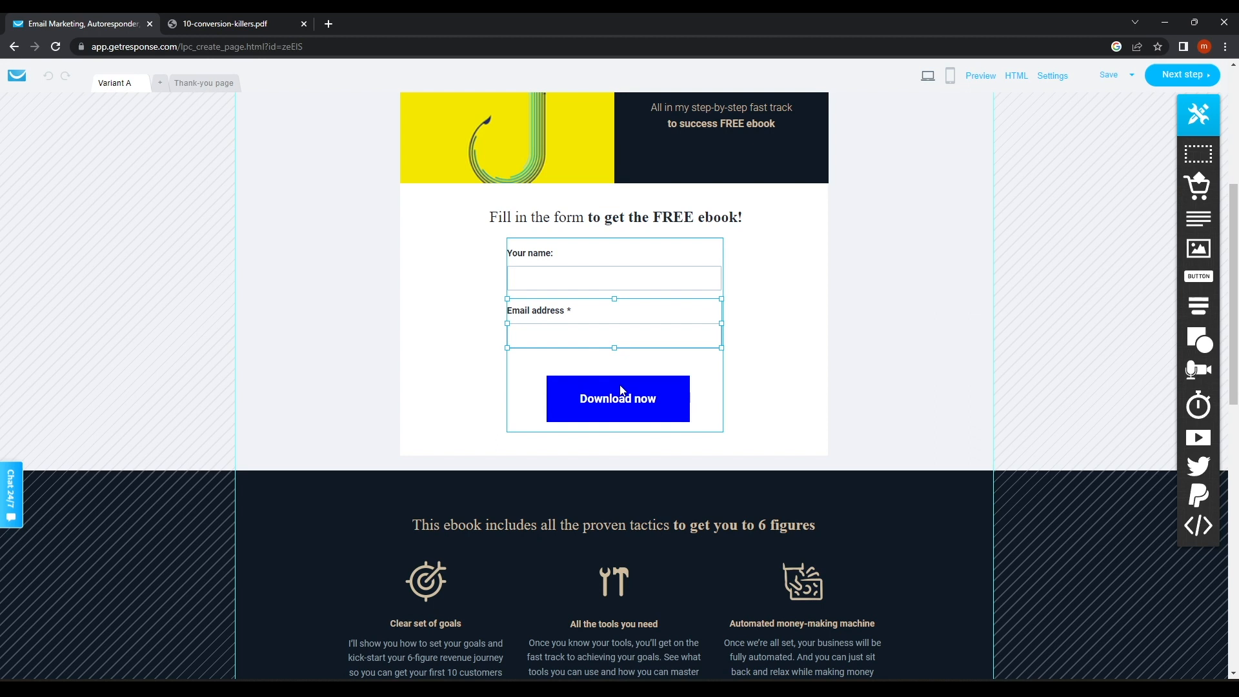
click(648, 408)
Scroll further down the Variant A page and reselect the form's Download now button.
scroll(648, 409, down, 3)
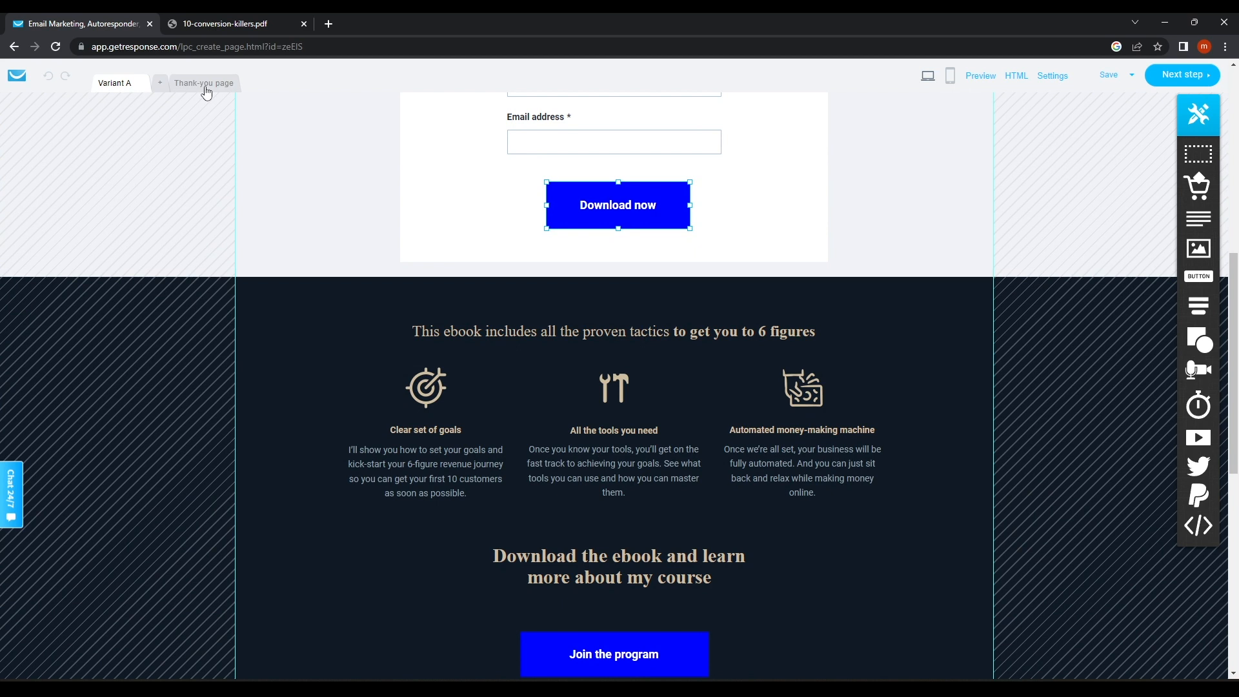
scroll(598, 432, down, 3)
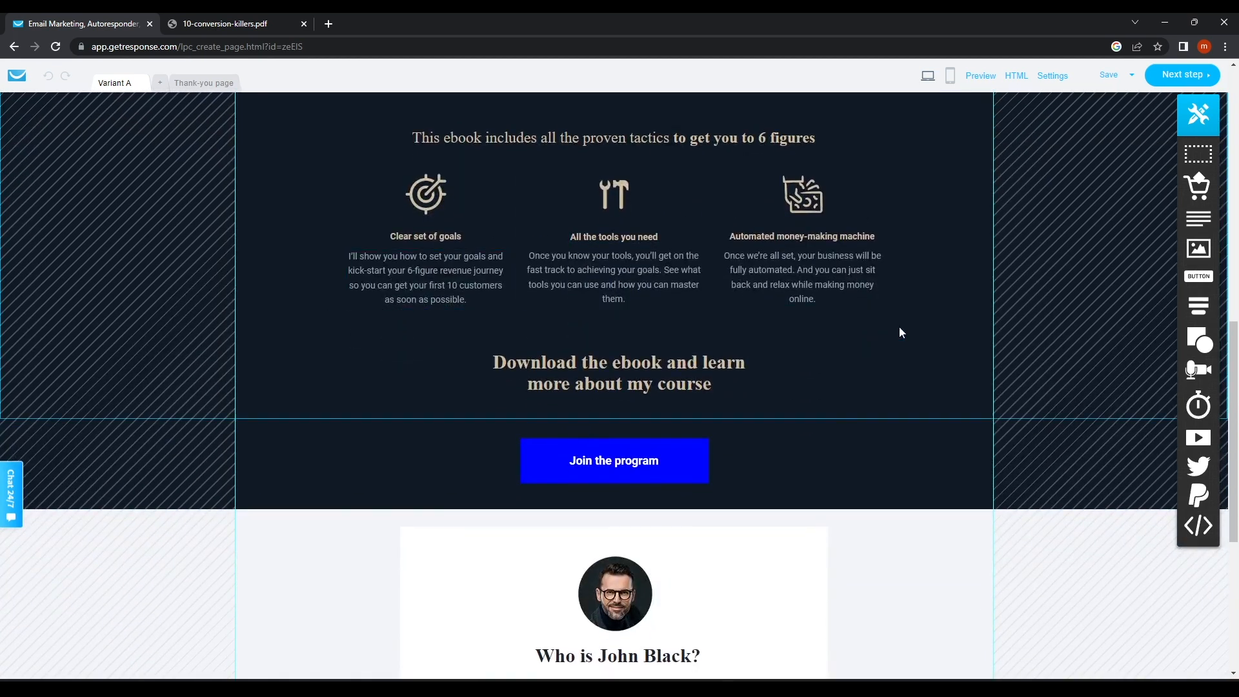
scroll(631, 530, down, 3)
scroll(623, 413, down, 3)
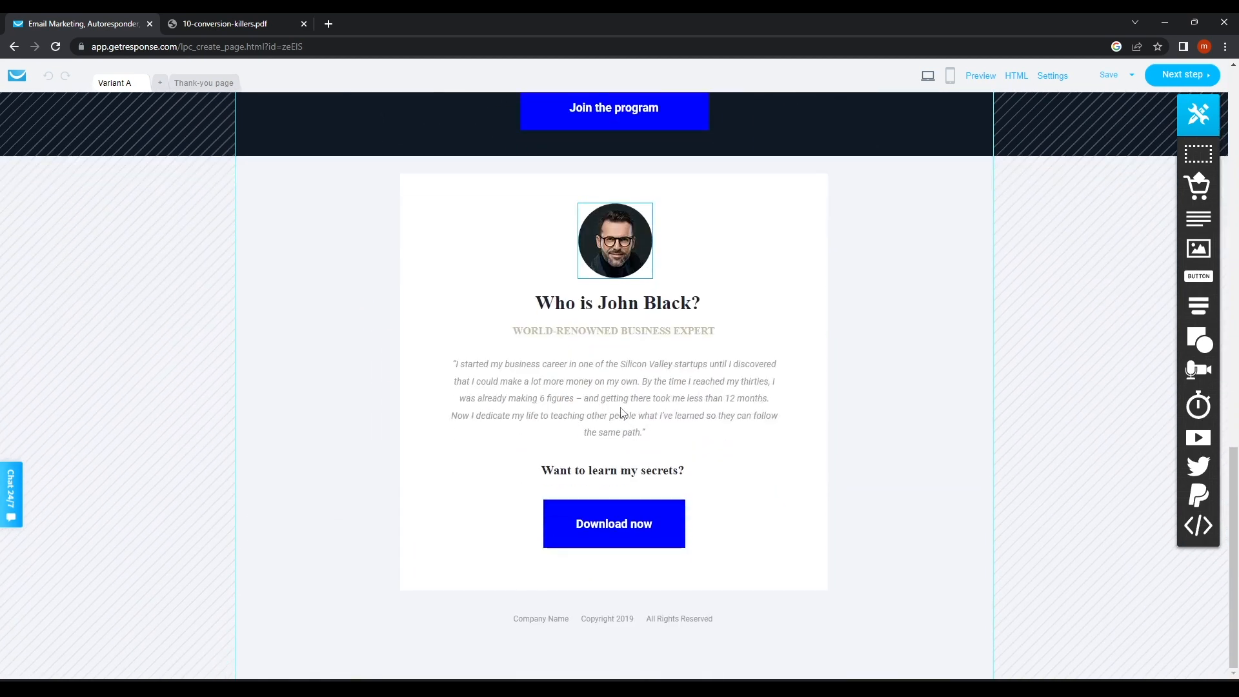
scroll(622, 412, up, 20)
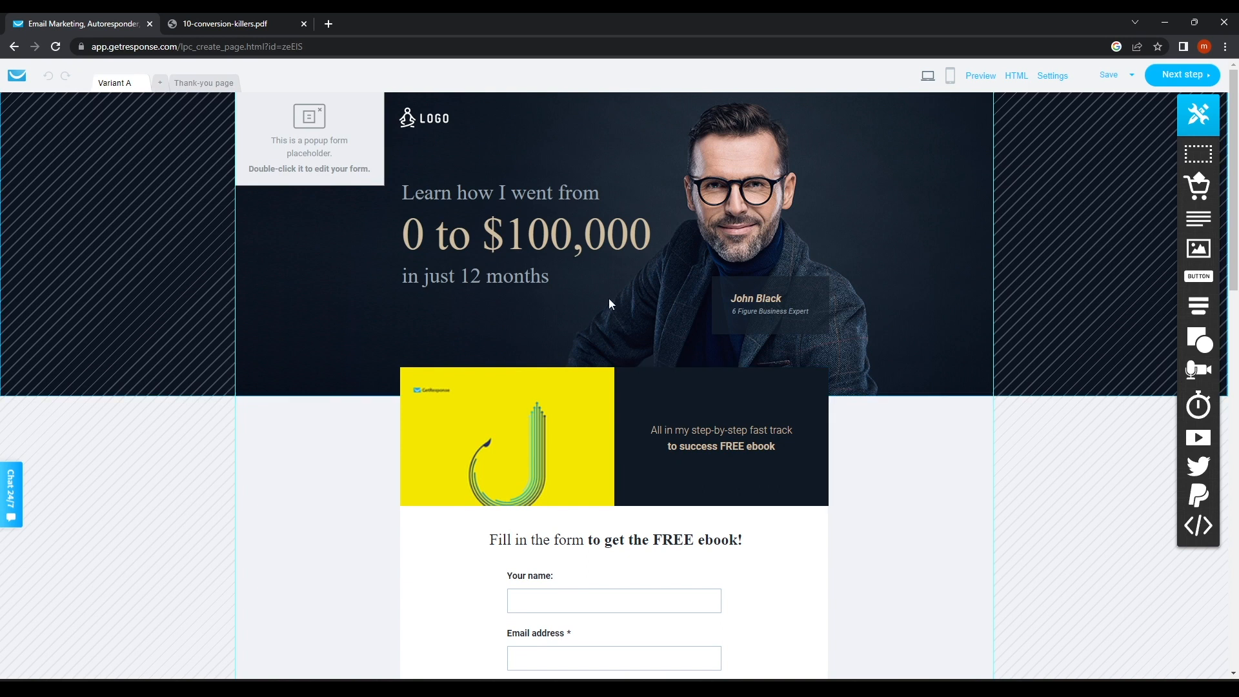
scroll(622, 387, down, 6)
click(575, 357)
scroll(573, 351, up, 6)
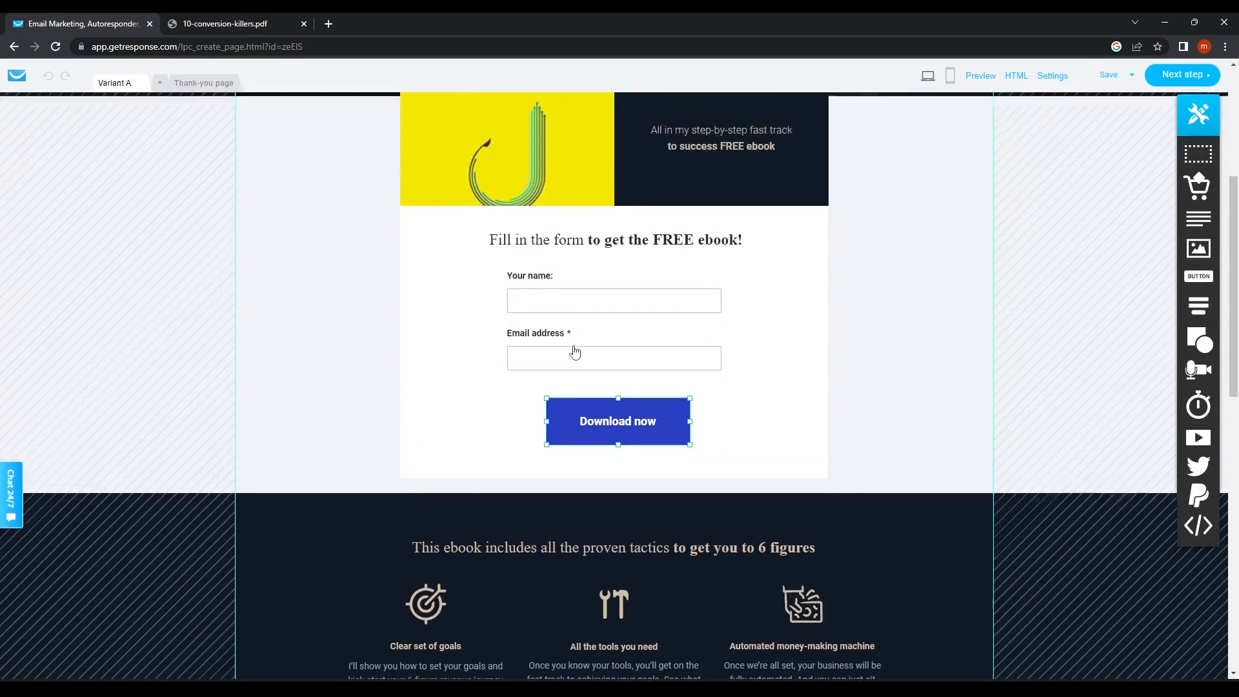
Switch the landing page editor to its Thank you! page after a brief stop on Variant A.
click(178, 88)
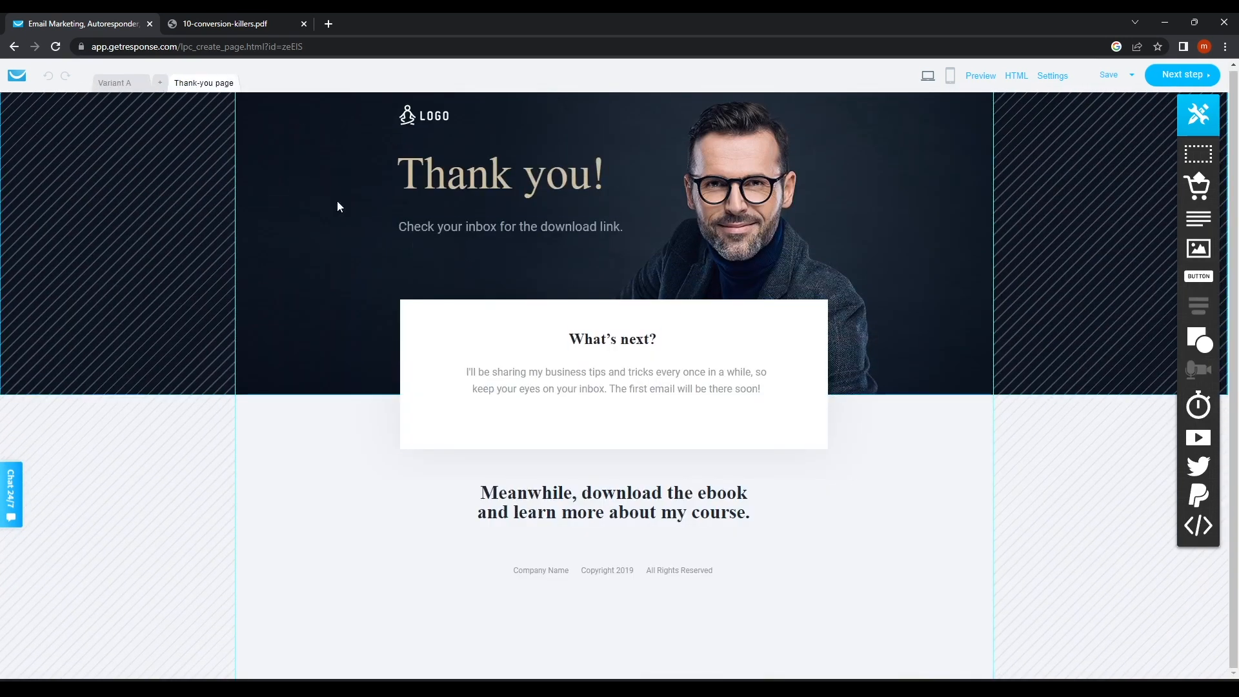
click(109, 88)
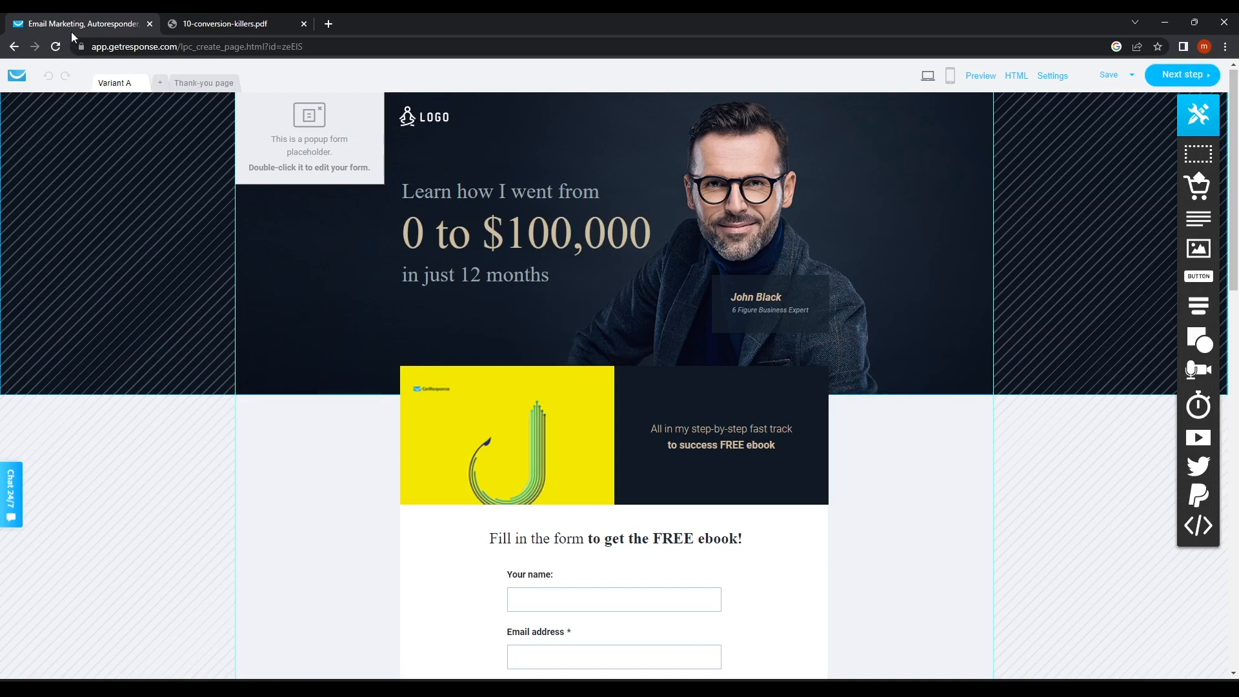
click(193, 84)
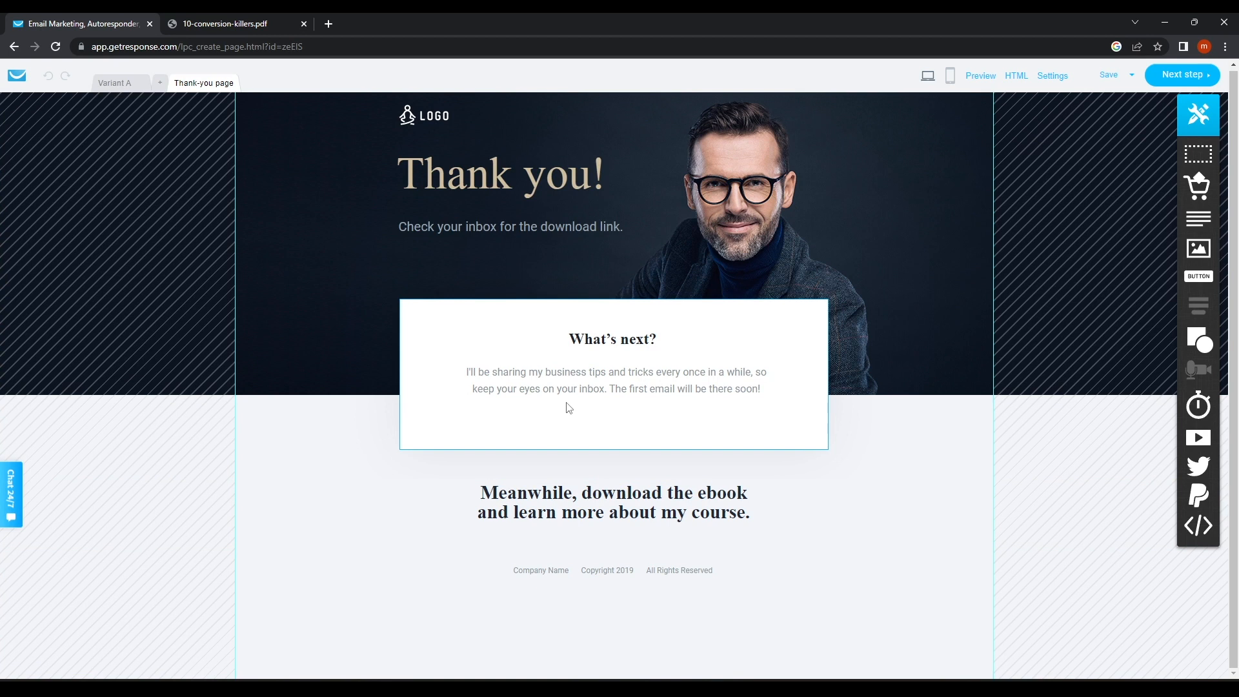
Set the page address to the lifelessonrs subdomain on getresponsepages.com.
click(1187, 78)
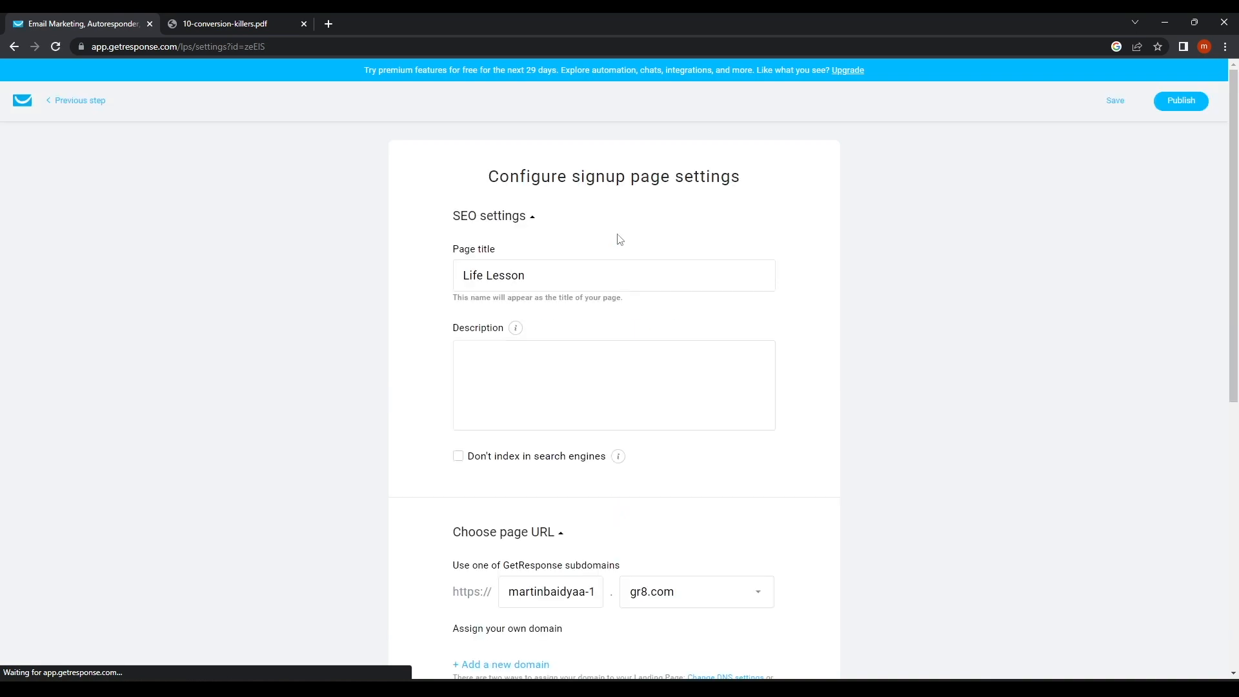
click(510, 218)
click(506, 216)
scroll(536, 415, down, 4)
click(689, 342)
click(688, 341)
click(686, 340)
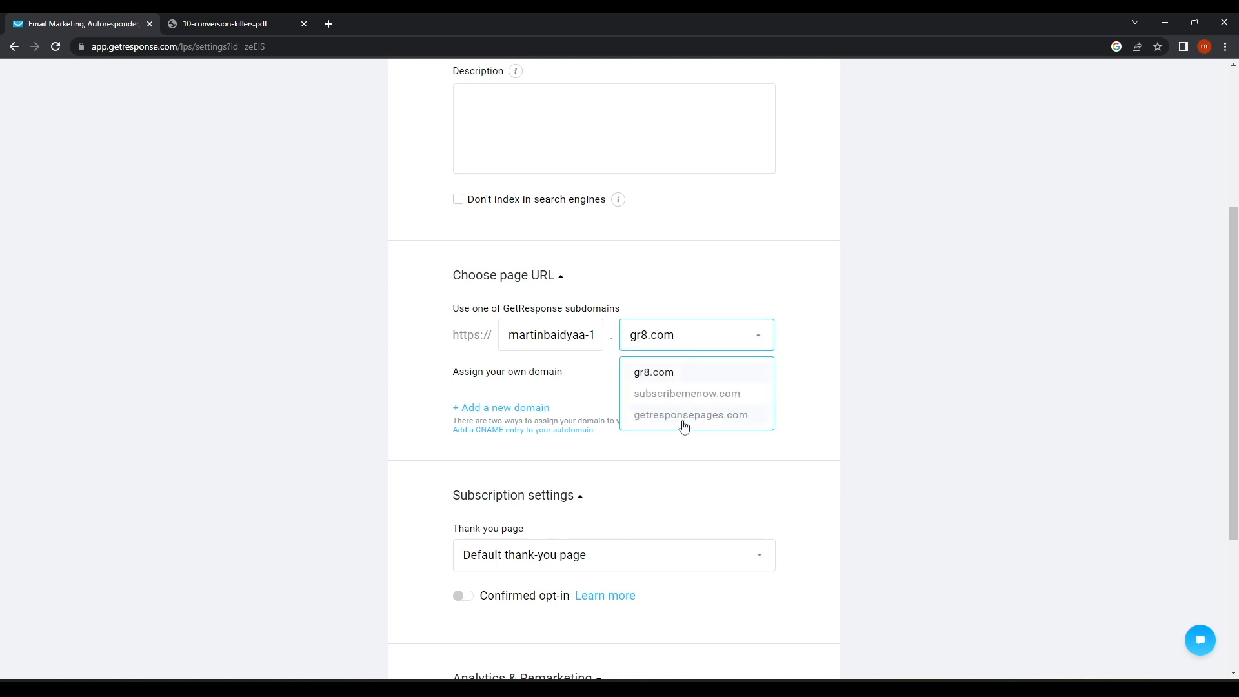
click(684, 417)
click(585, 341)
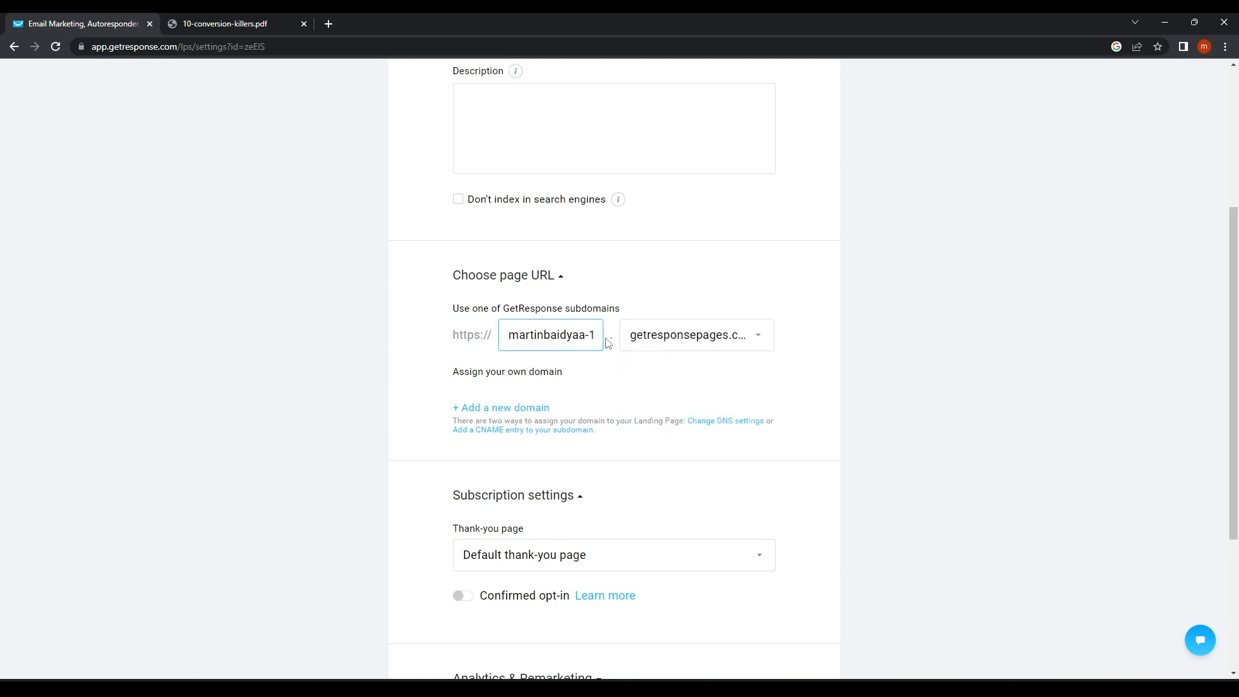
drag(602, 336, 328, 341)
text(lifelessonrs)
Keep the Default thank-you page and publish the landing page.
scroll(487, 409, down, 2)
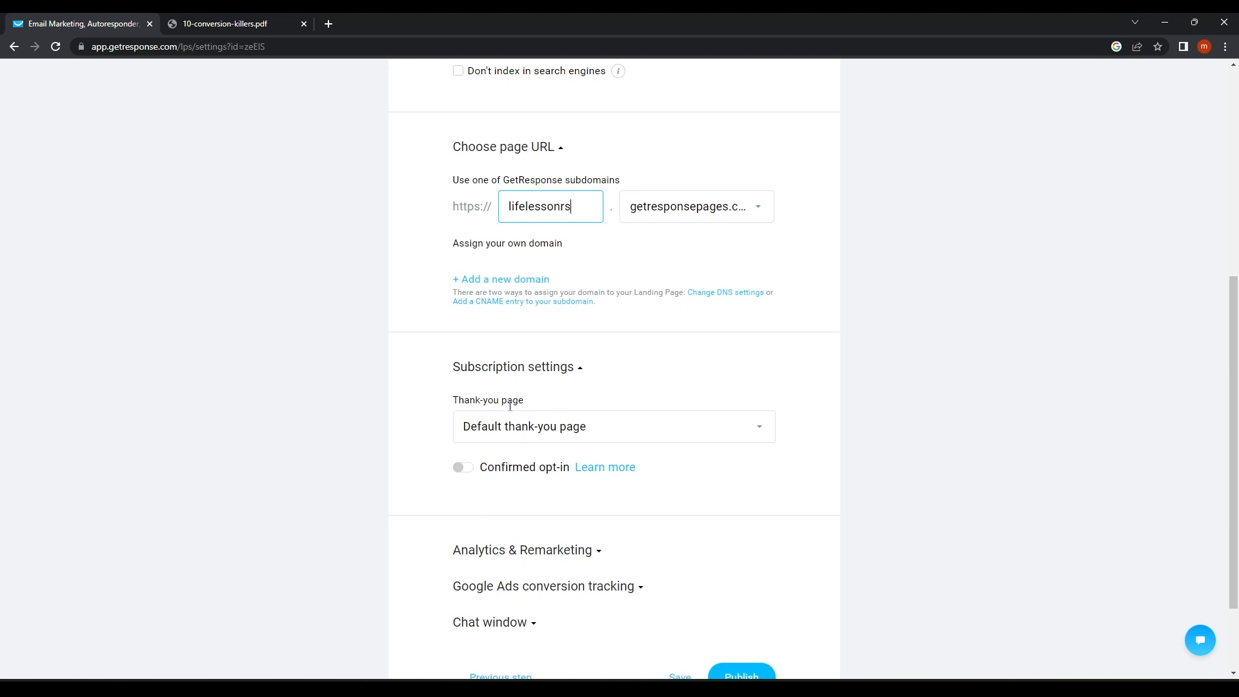
scroll(465, 423, down, 2)
click(564, 316)
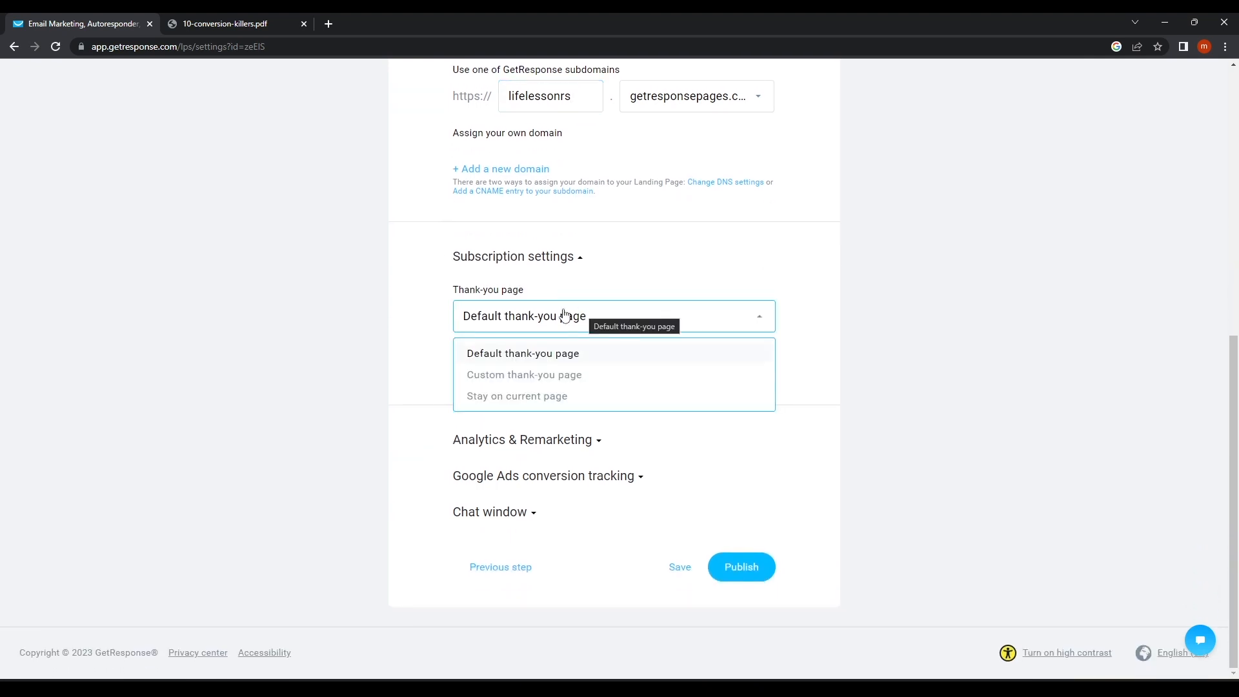
click(554, 360)
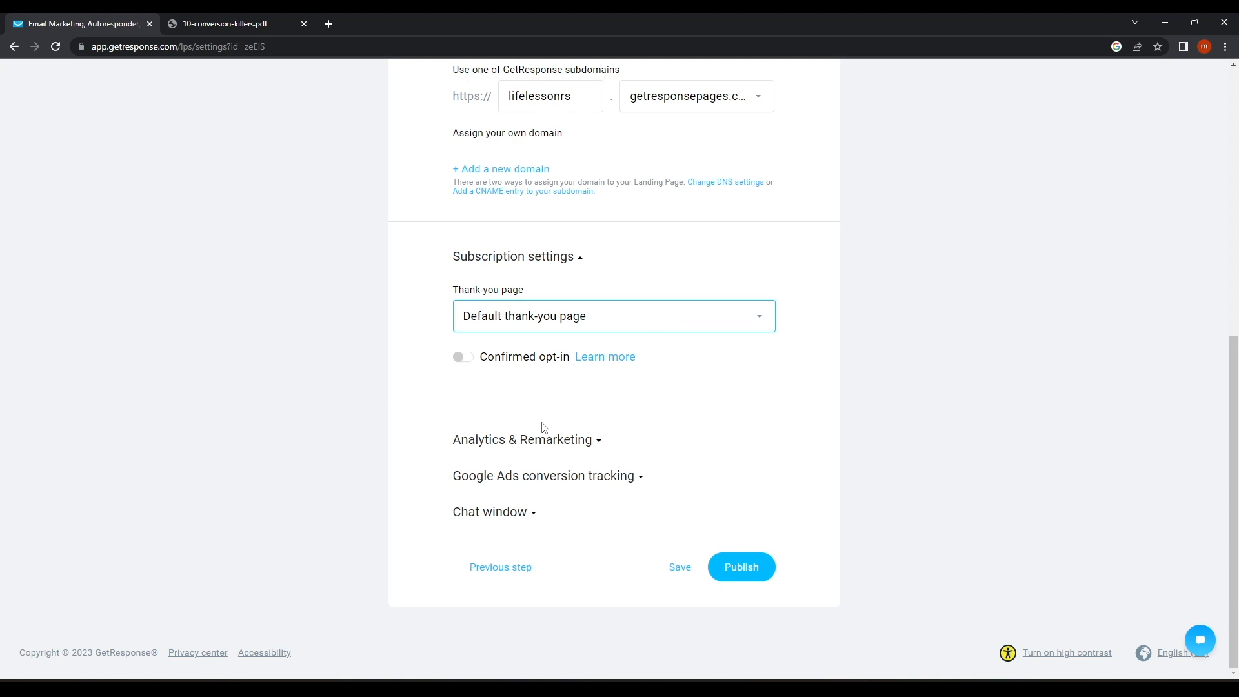
click(735, 581)
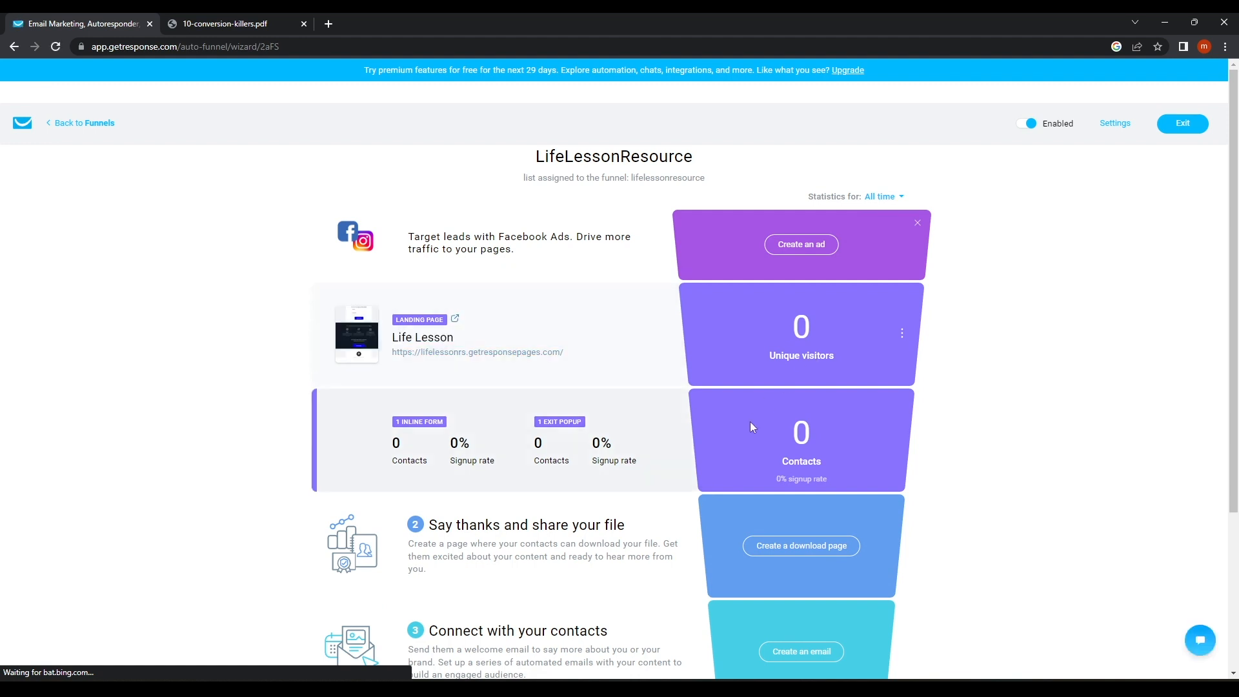
Open the live Life Lesson page, enter a test name and email, and submit with Download now.
click(470, 353)
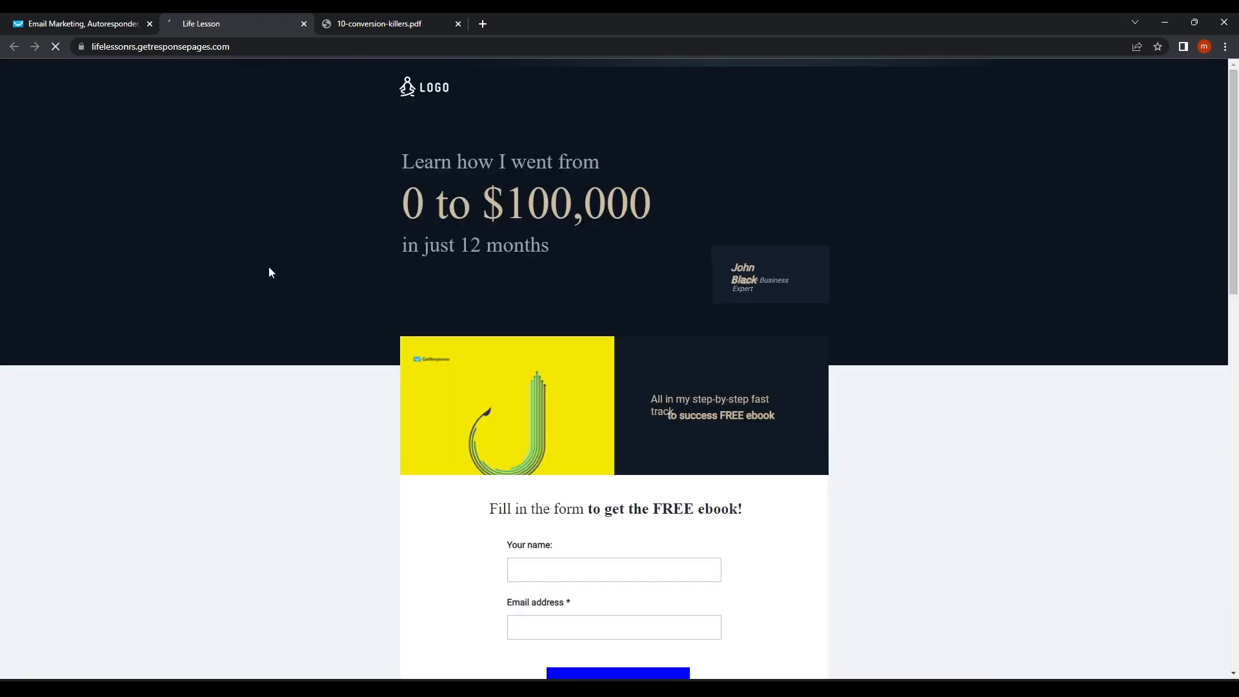
scroll(540, 360, down, 7)
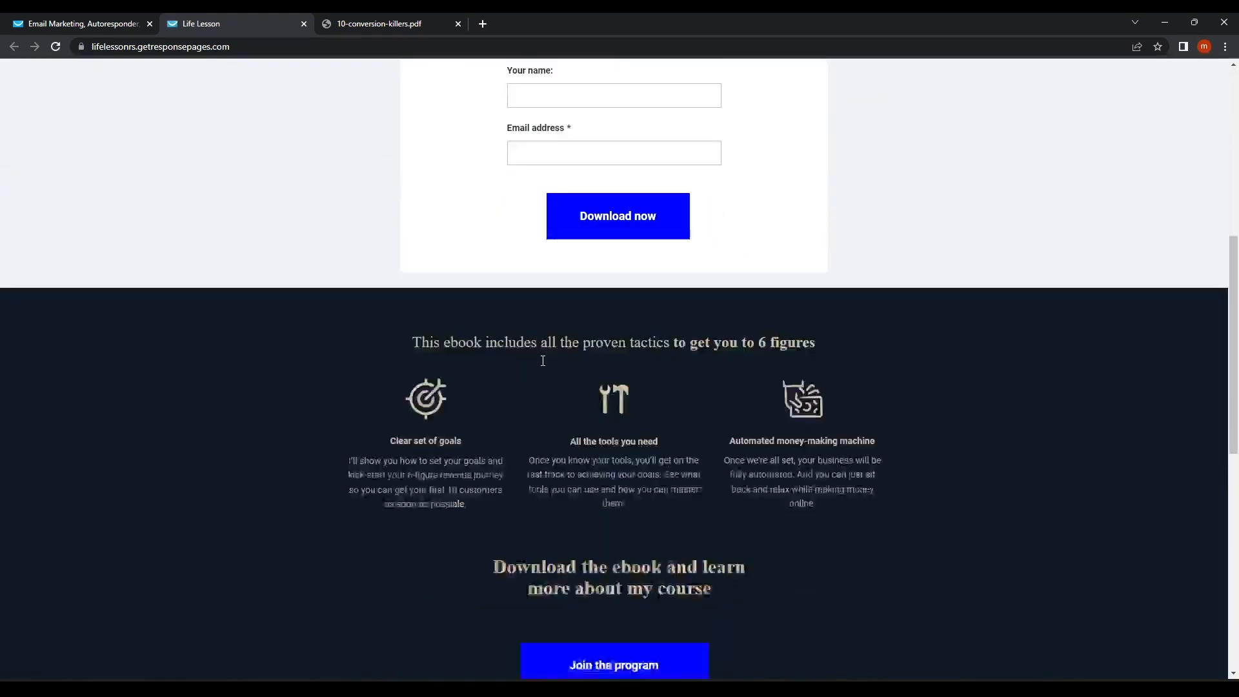
scroll(626, 252, up, 3)
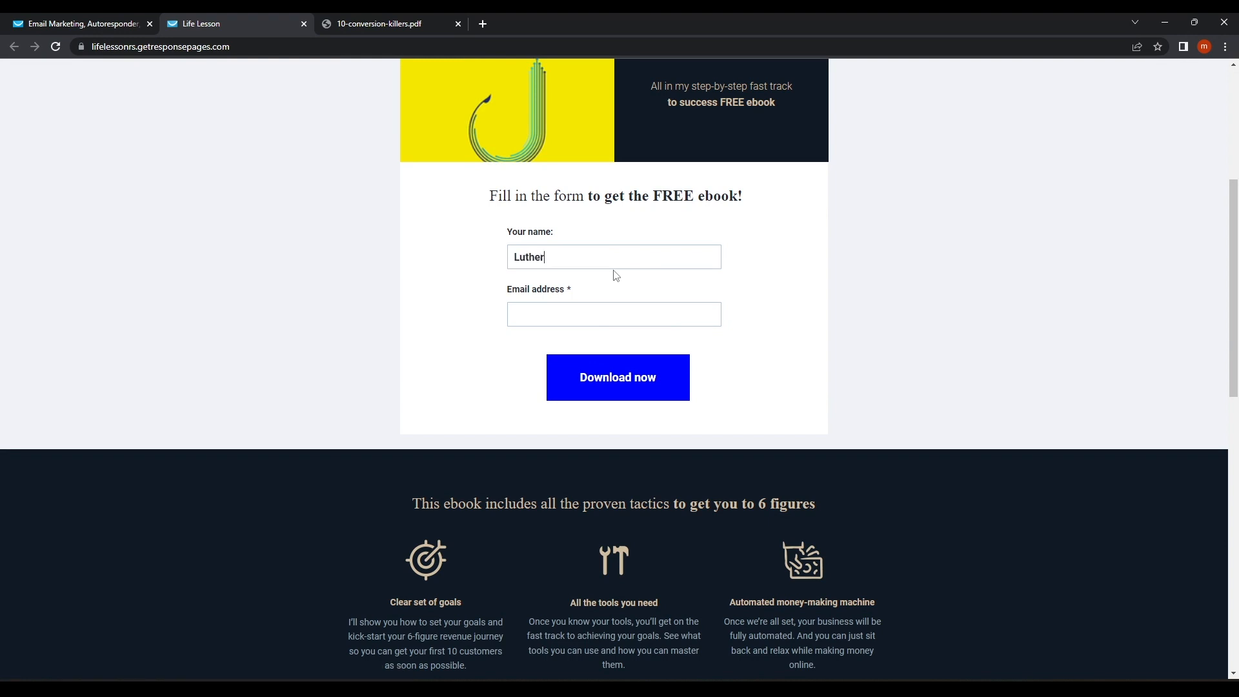
click(516, 311)
click(590, 385)
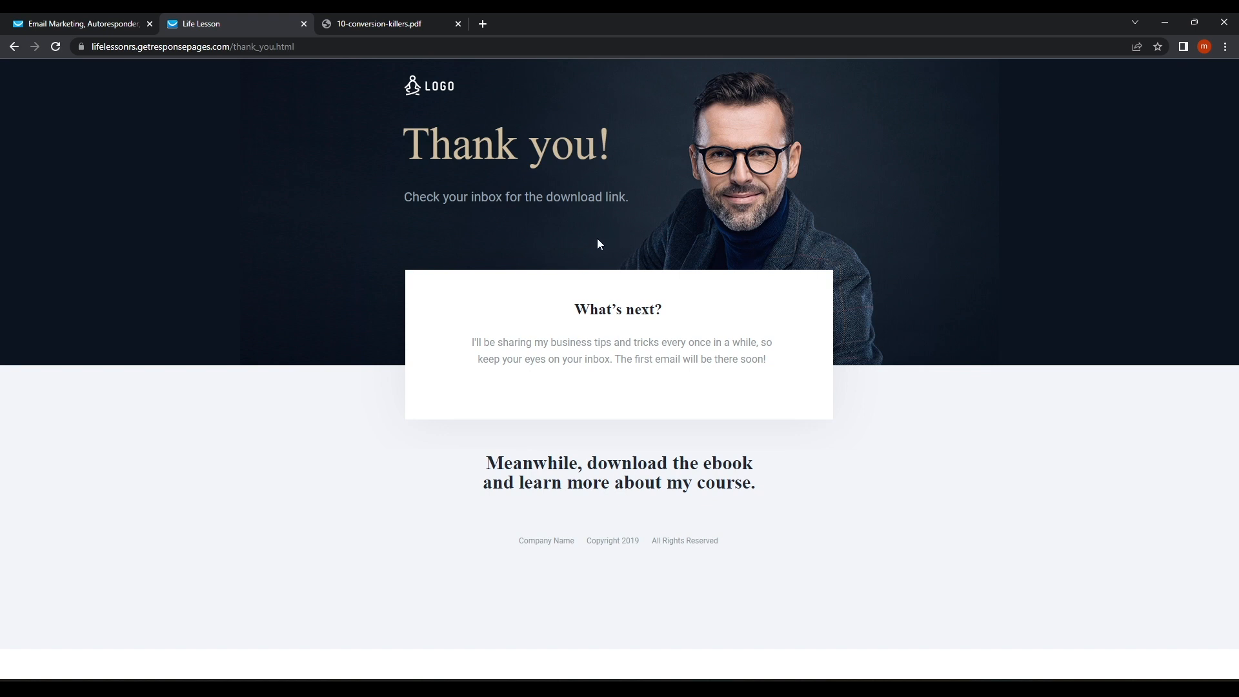
Return to the LifeLessonResource funnel and choose Create a download page.
click(107, 19)
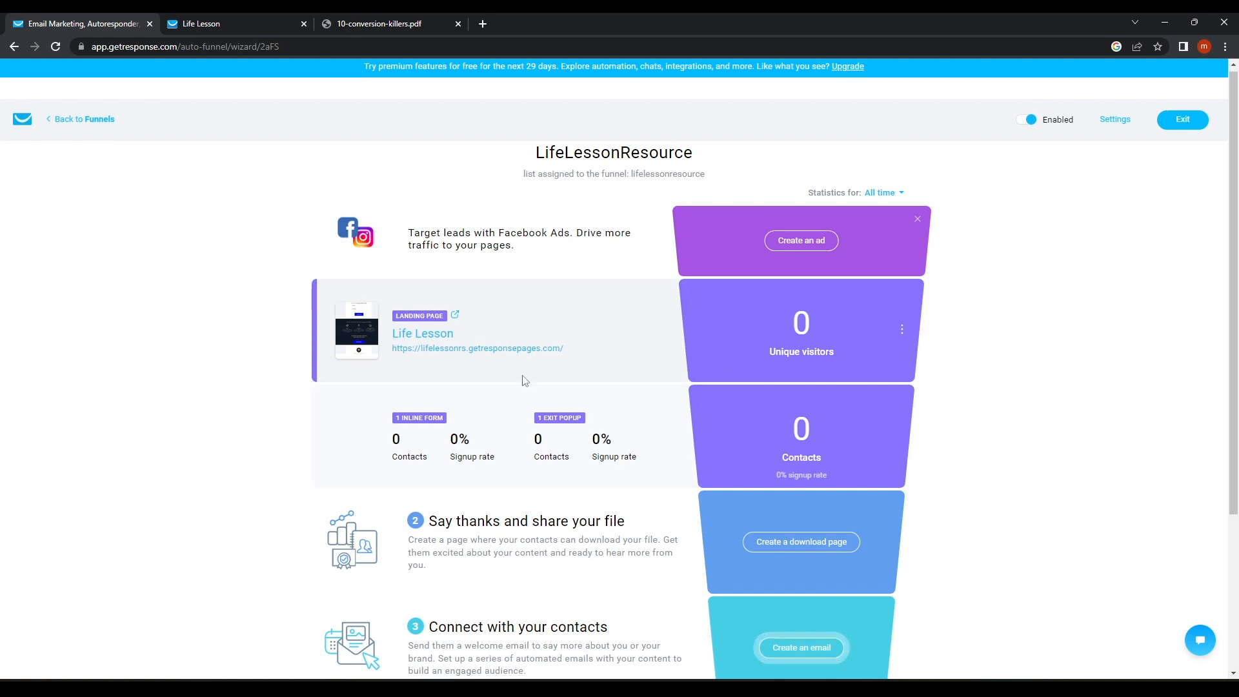
scroll(523, 380, down, 1)
scroll(435, 449, down, 2)
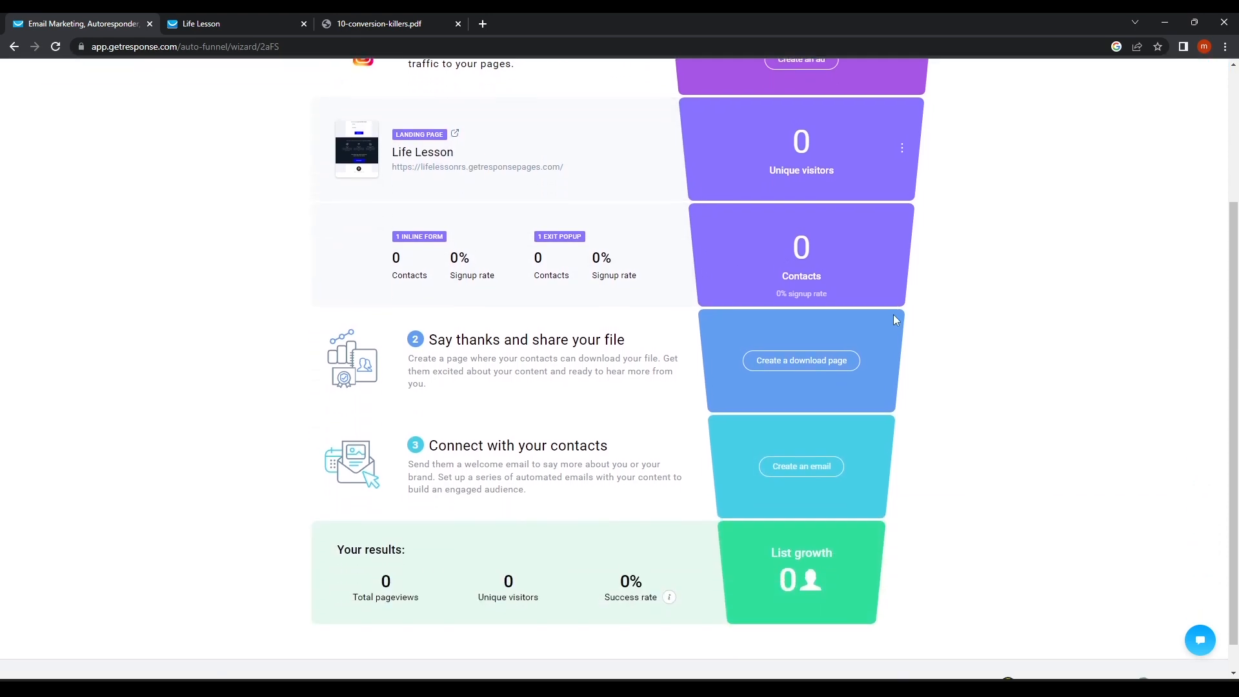
drag(444, 341, 672, 351)
click(783, 366)
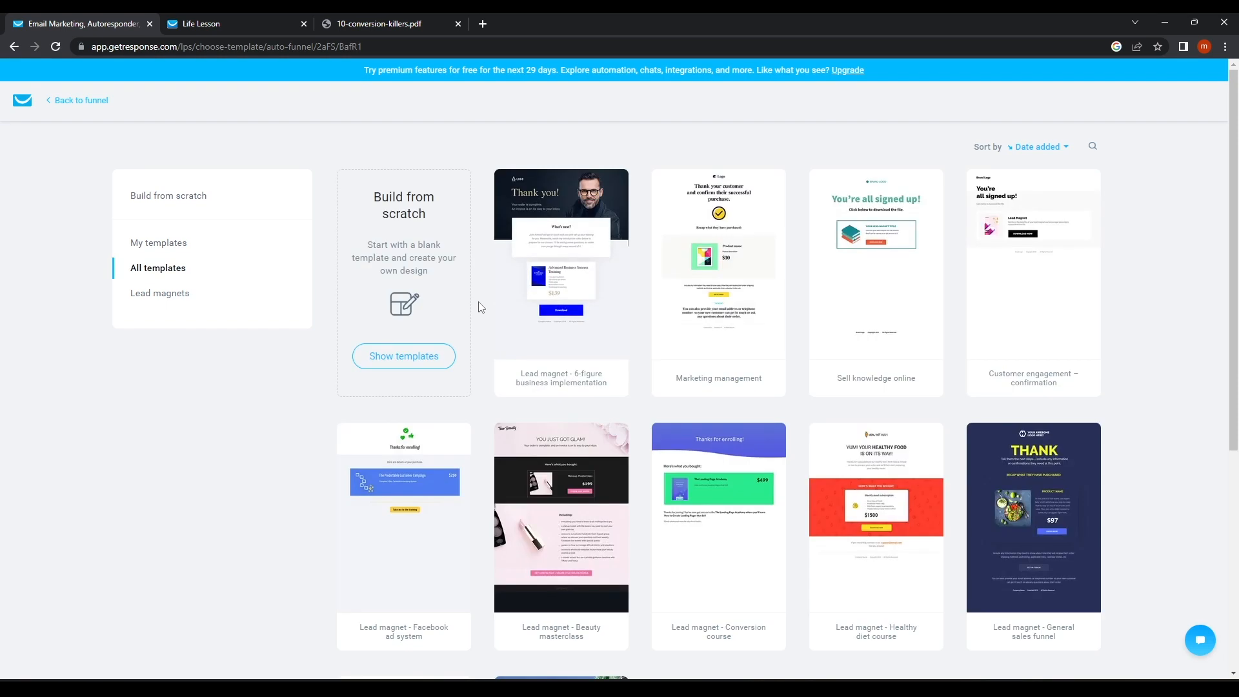
Pick the Lead magnet - 6-figure business implementation template, name the page Life Lesson, and continue.
mouse_move(571, 281)
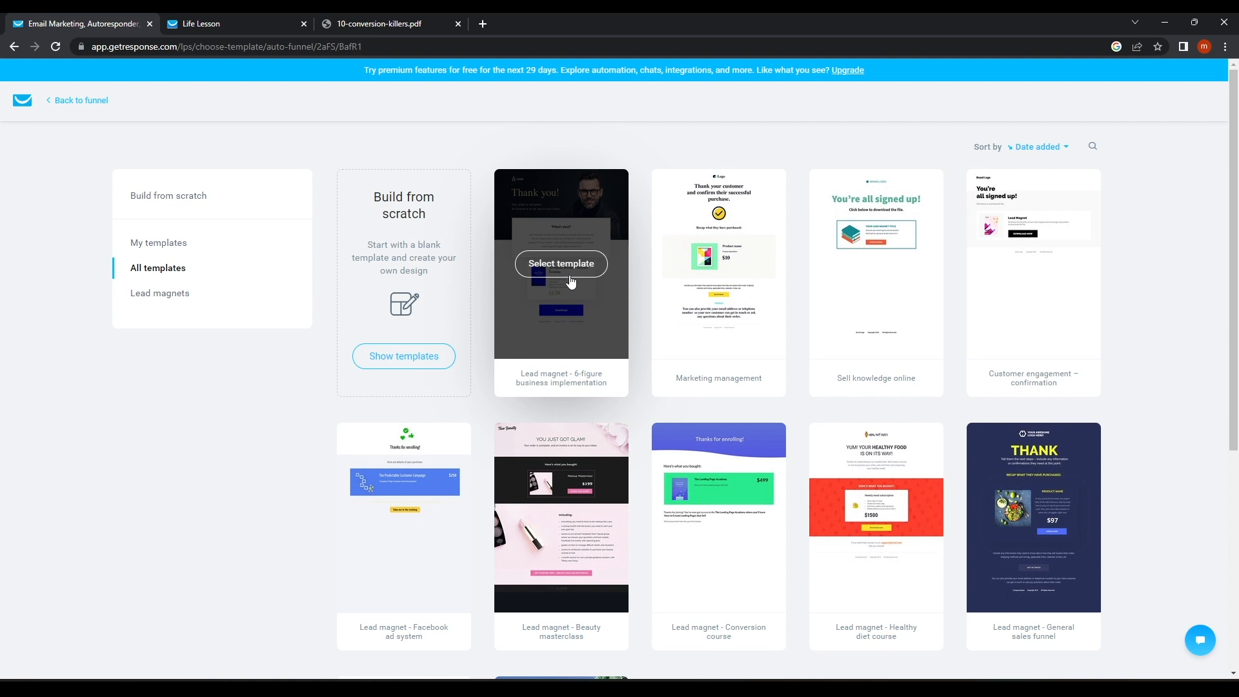
click(591, 266)
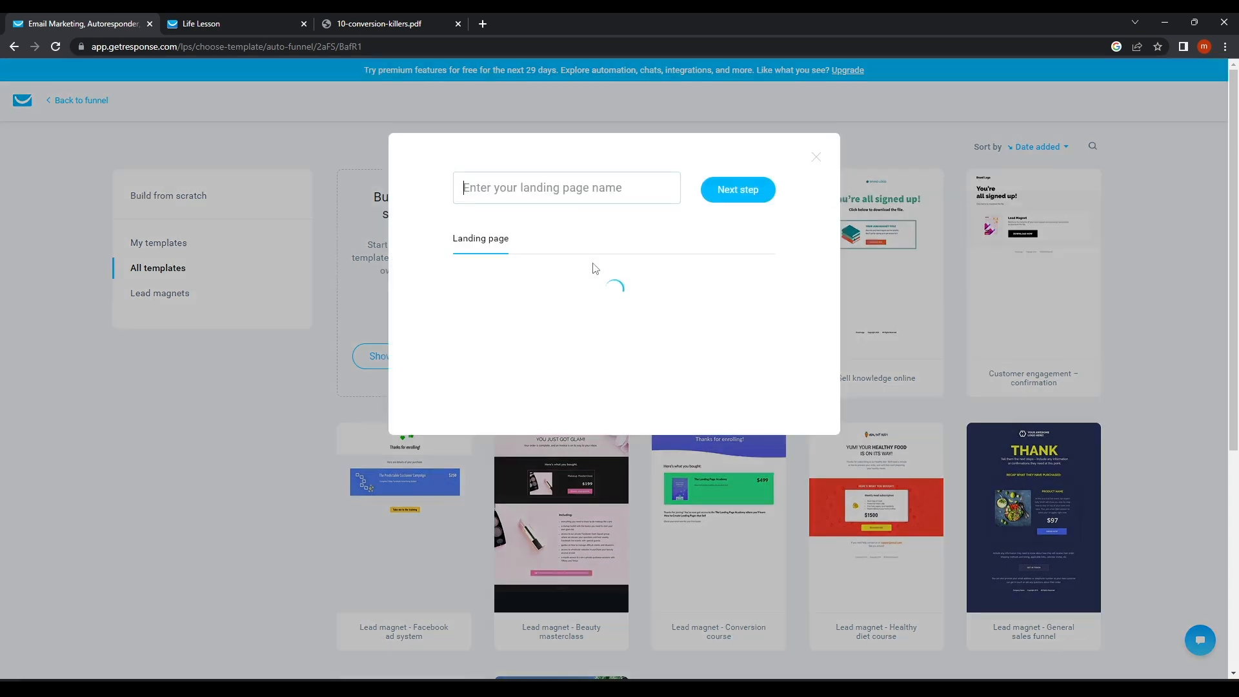
scroll(575, 335, down, 2)
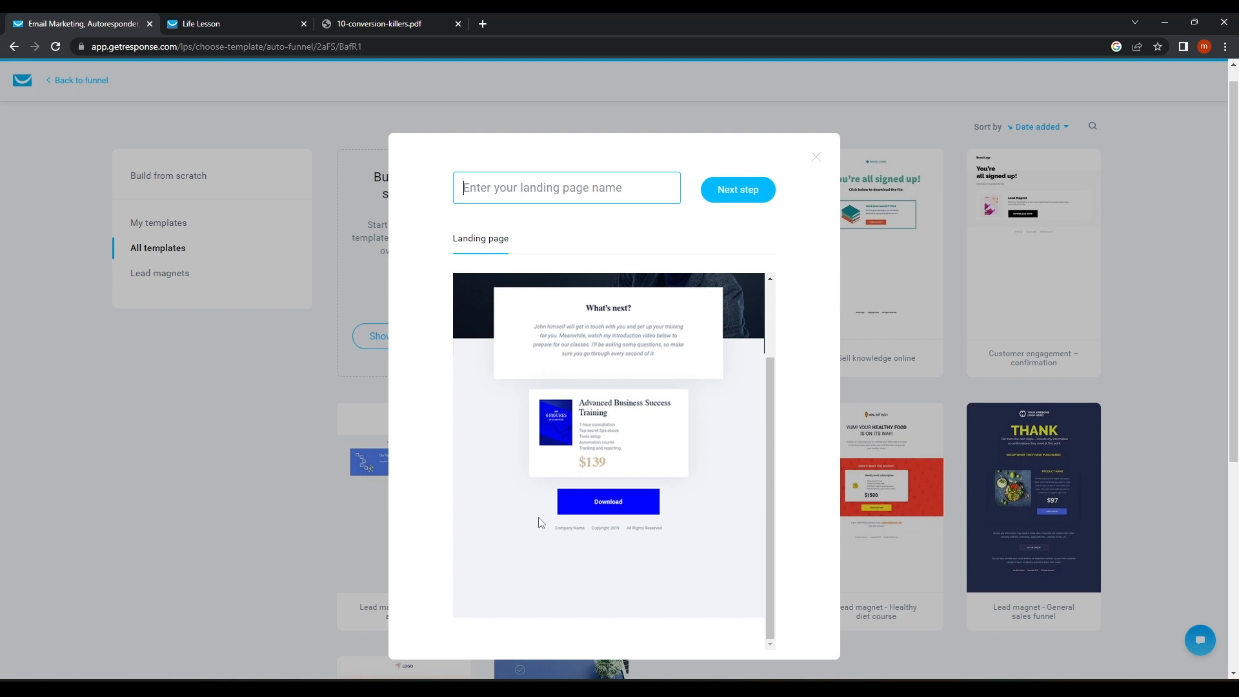
scroll(575, 439, up, 2)
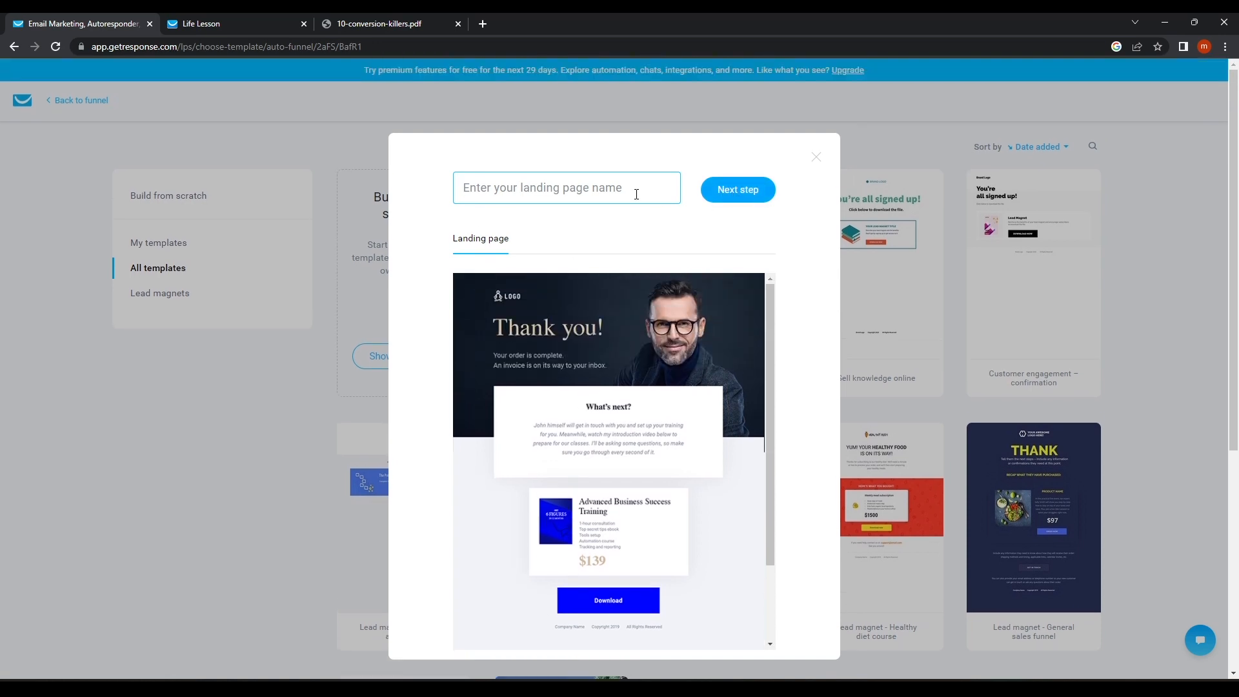
click(614, 192)
click(544, 224)
click(750, 191)
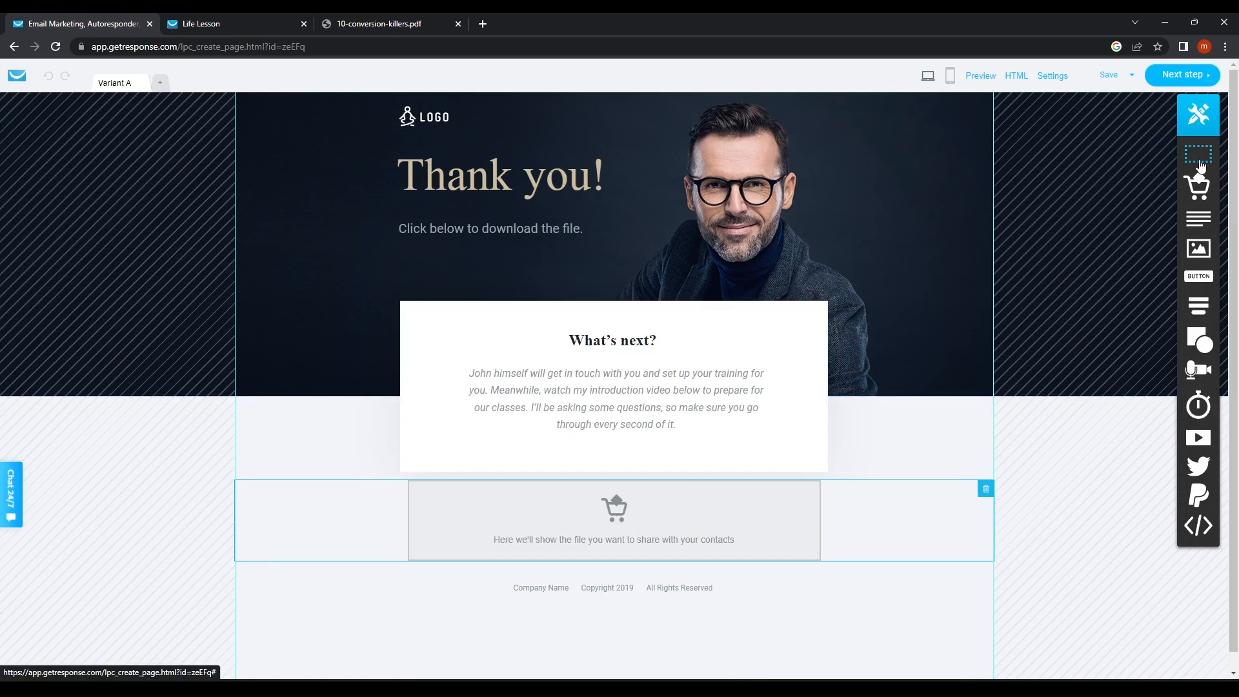
Add a section with a button above the file block, delete it again, and go to page settings.
drag(1198, 155, 606, 469)
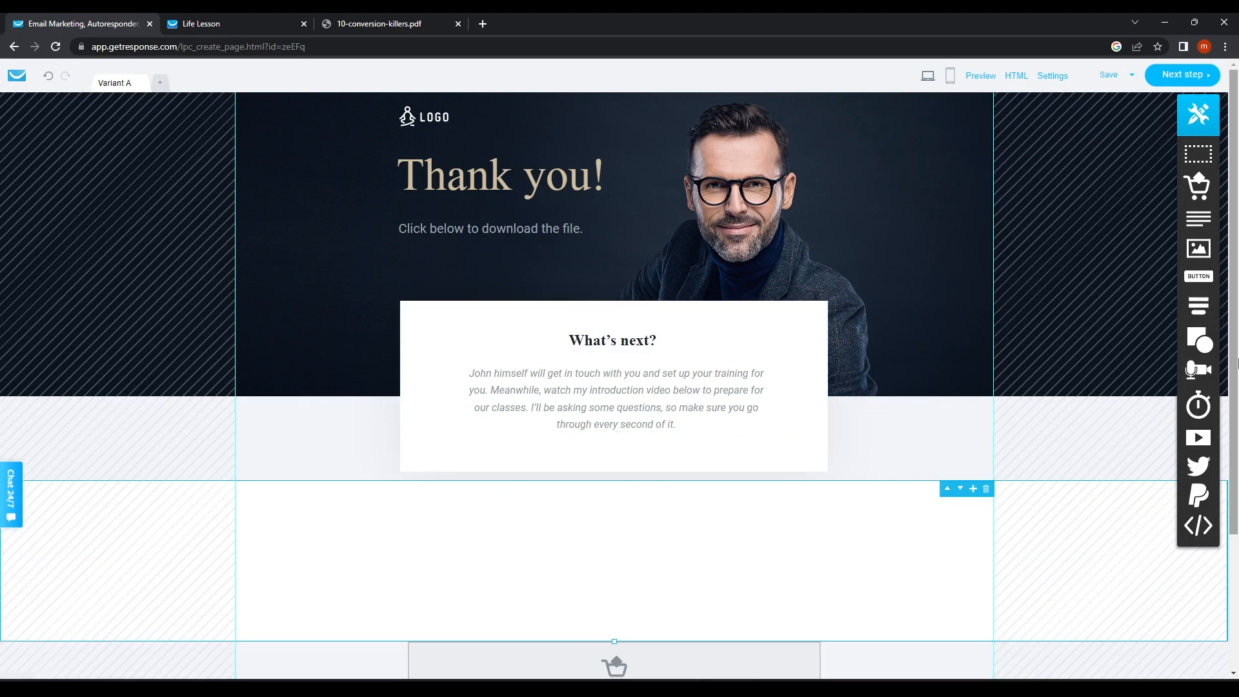
scroll(939, 445, down, 2)
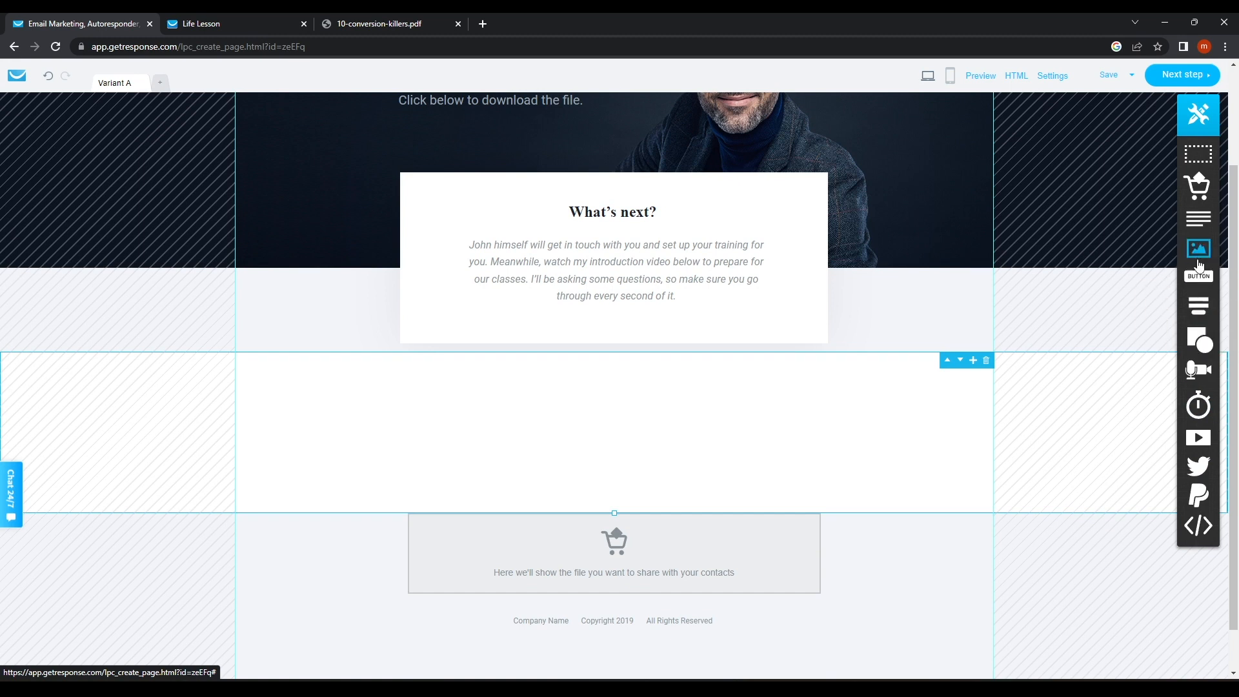
drag(1198, 277, 639, 441)
click(789, 439)
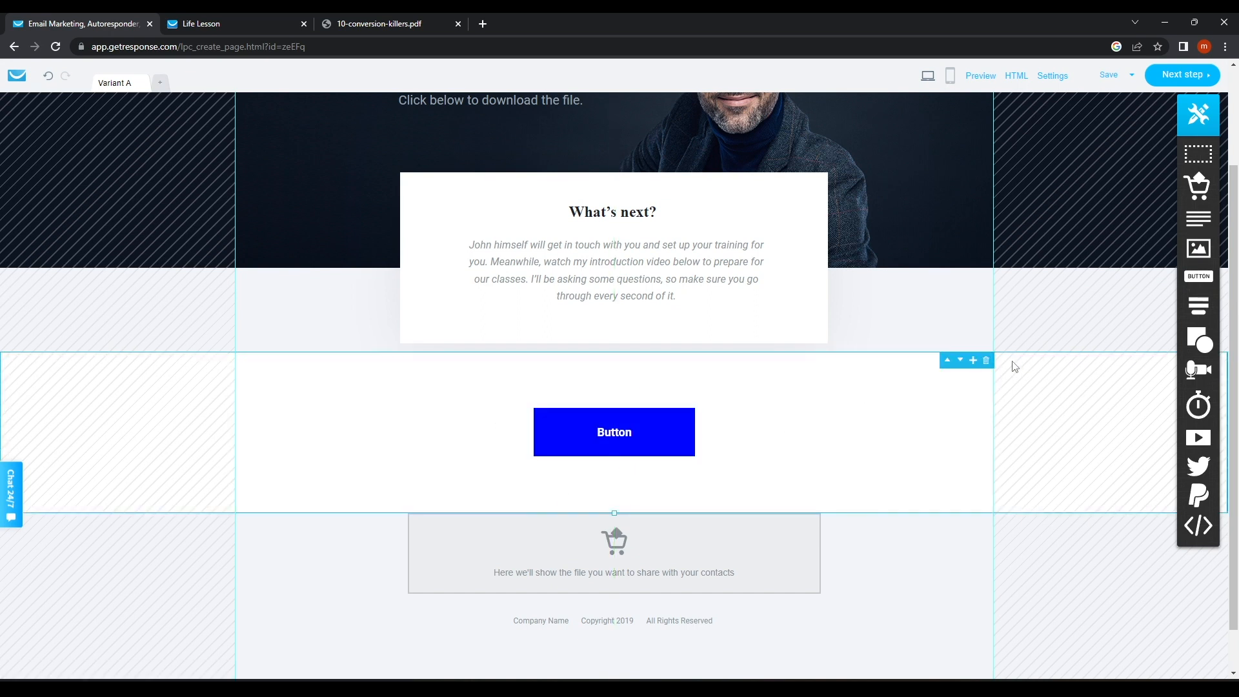
click(985, 360)
mouse_move(643, 494)
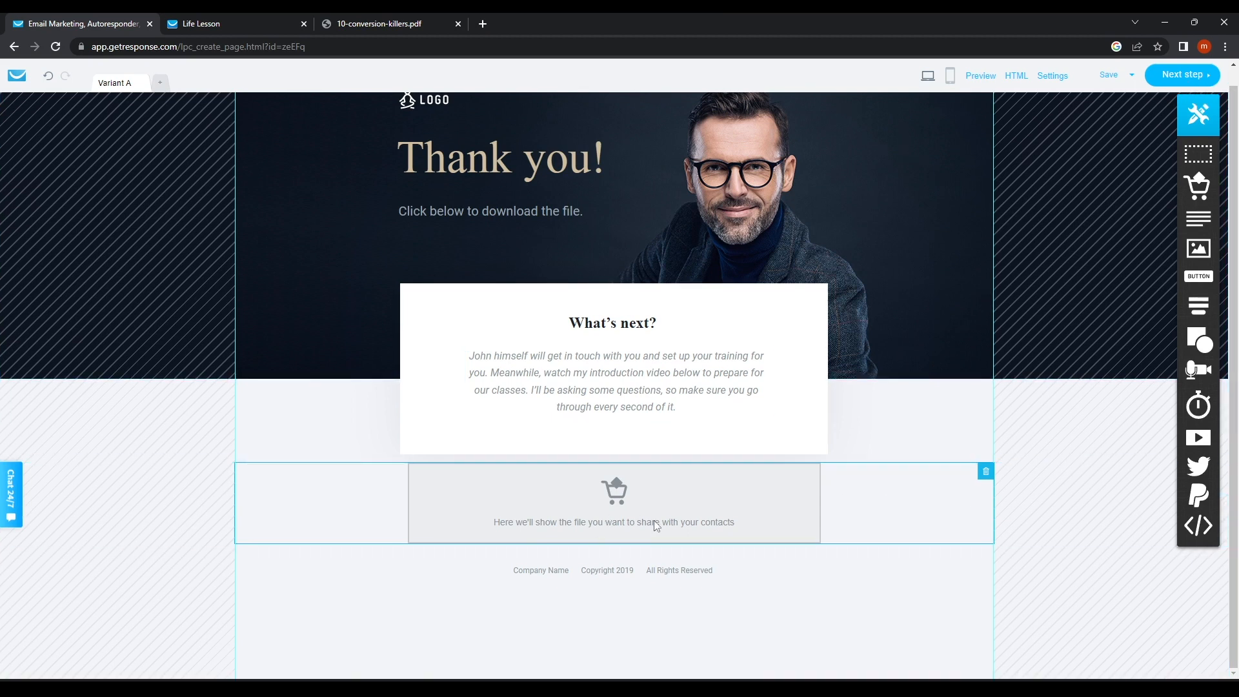
click(1181, 77)
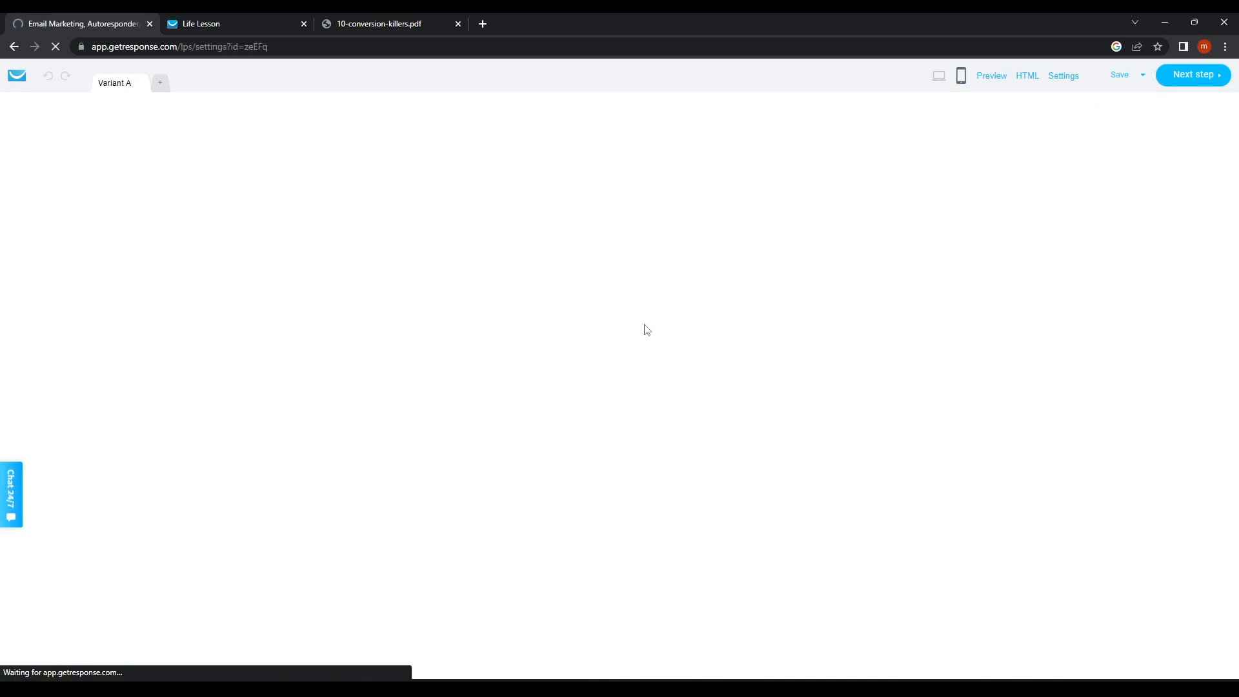
Recheck the live thank-you page, then set the address to the lifelessson subdomain on gr8.com.
click(258, 23)
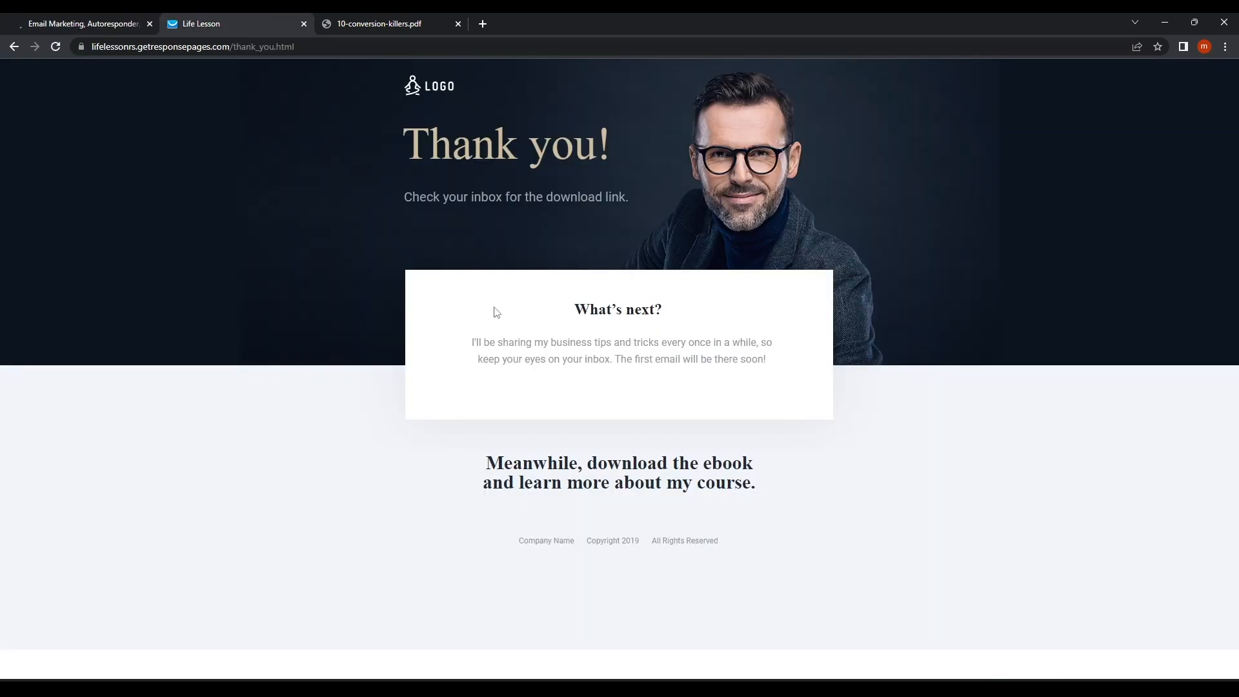
click(55, 49)
click(91, 23)
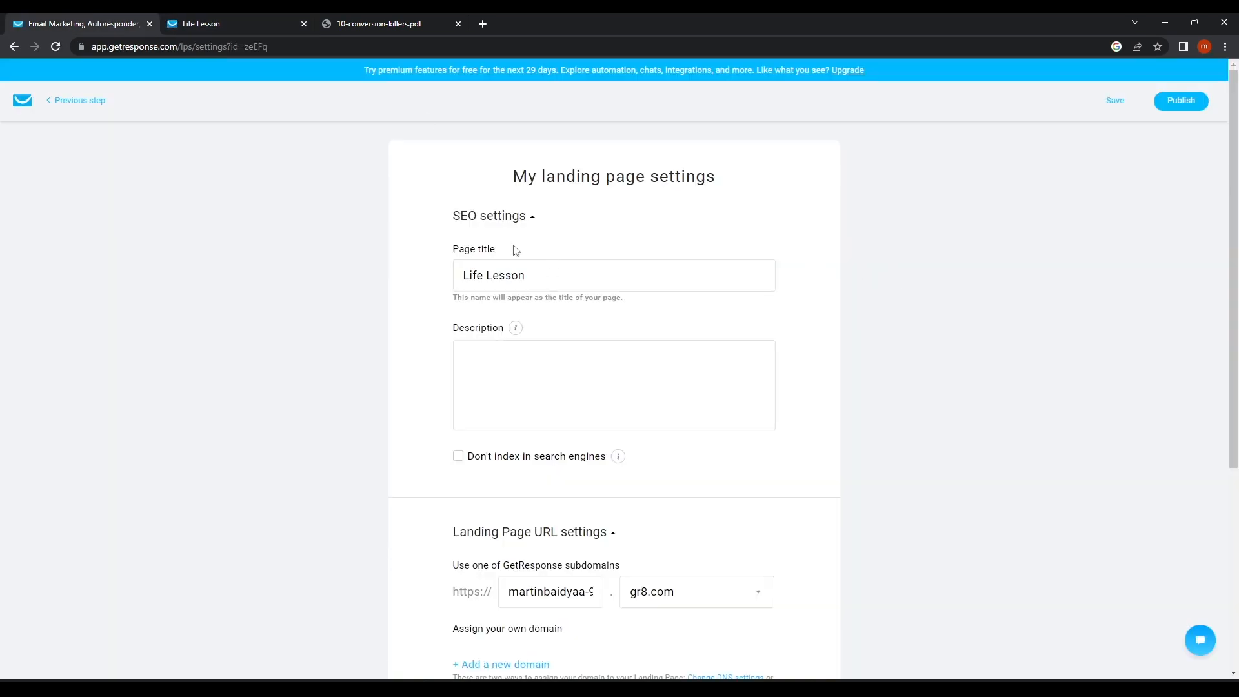
click(510, 223)
click(510, 224)
scroll(659, 316, down, 4)
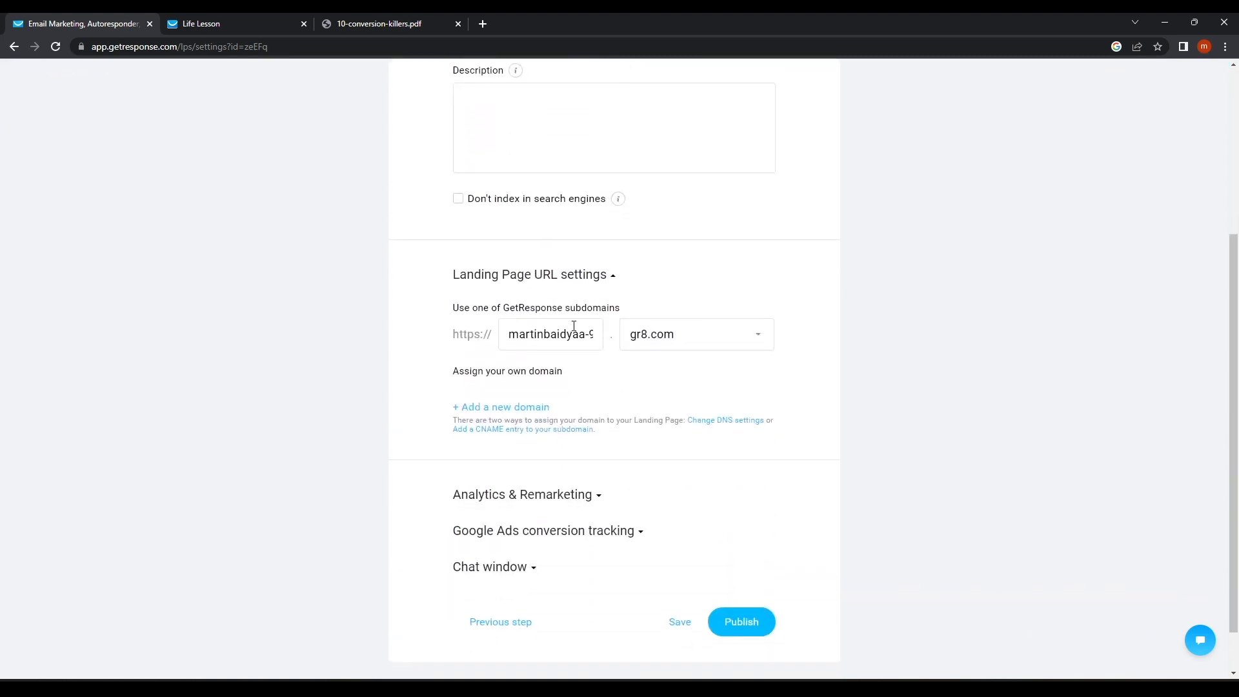
drag(507, 336, 760, 334)
key(BackSpace)
text(lifelessson)
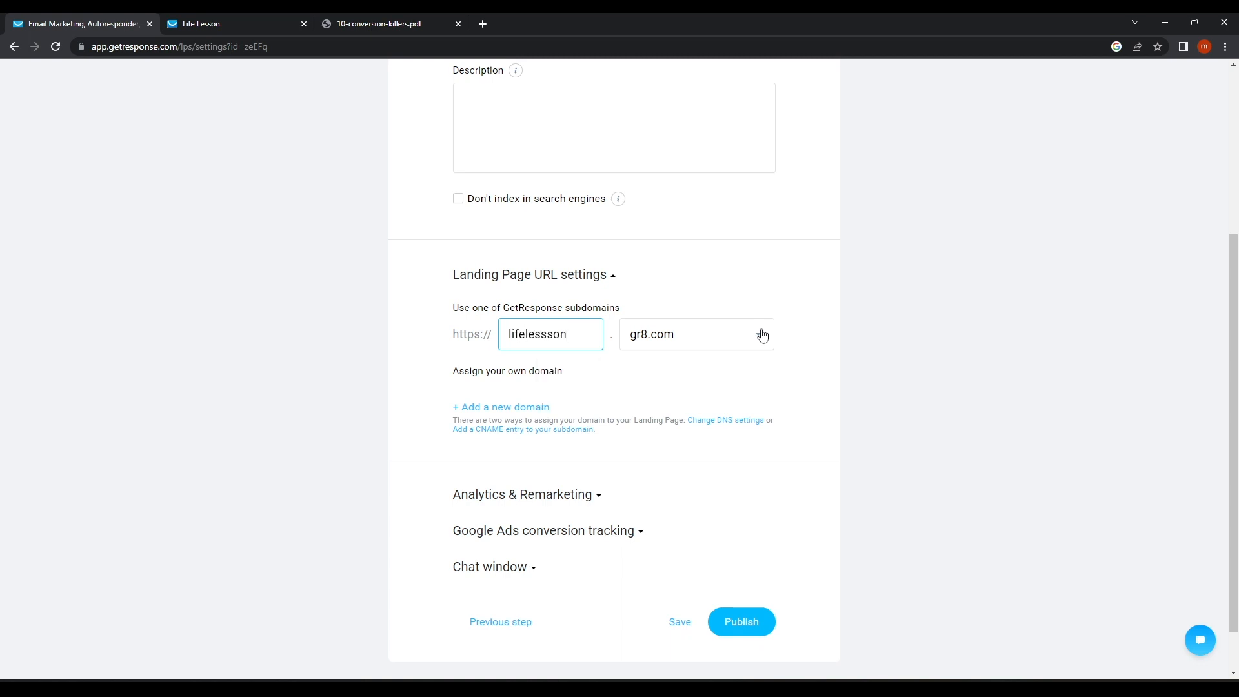
click(762, 335)
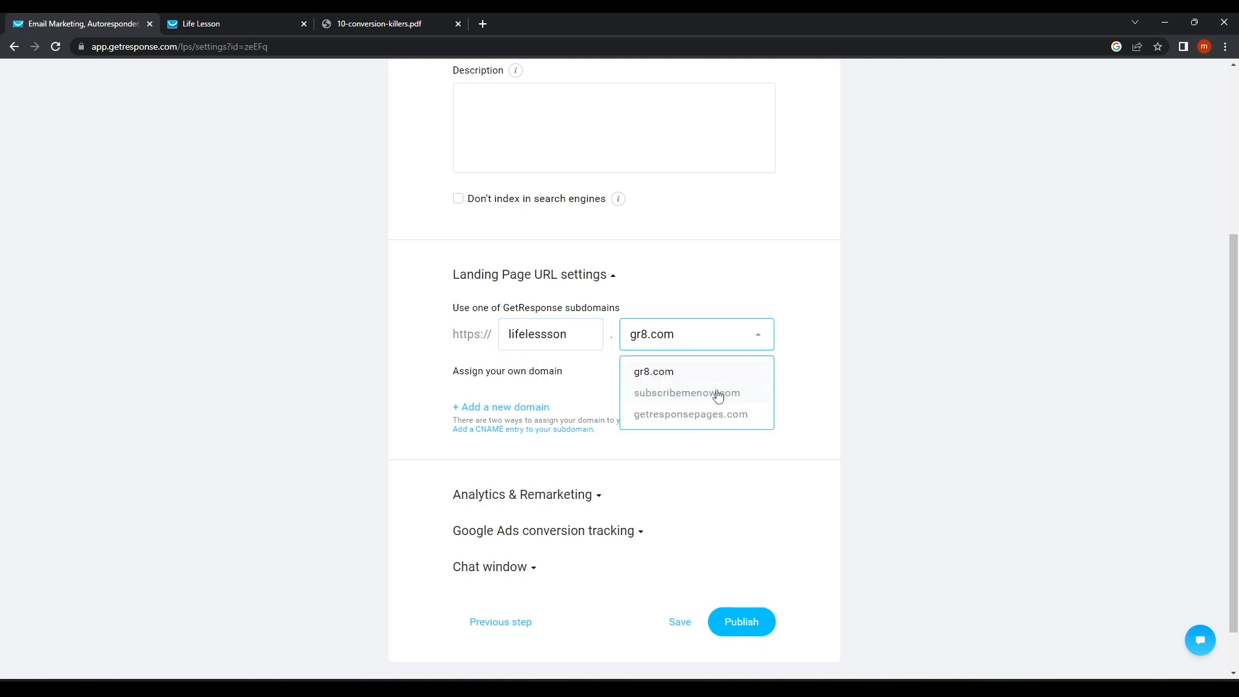
click(711, 374)
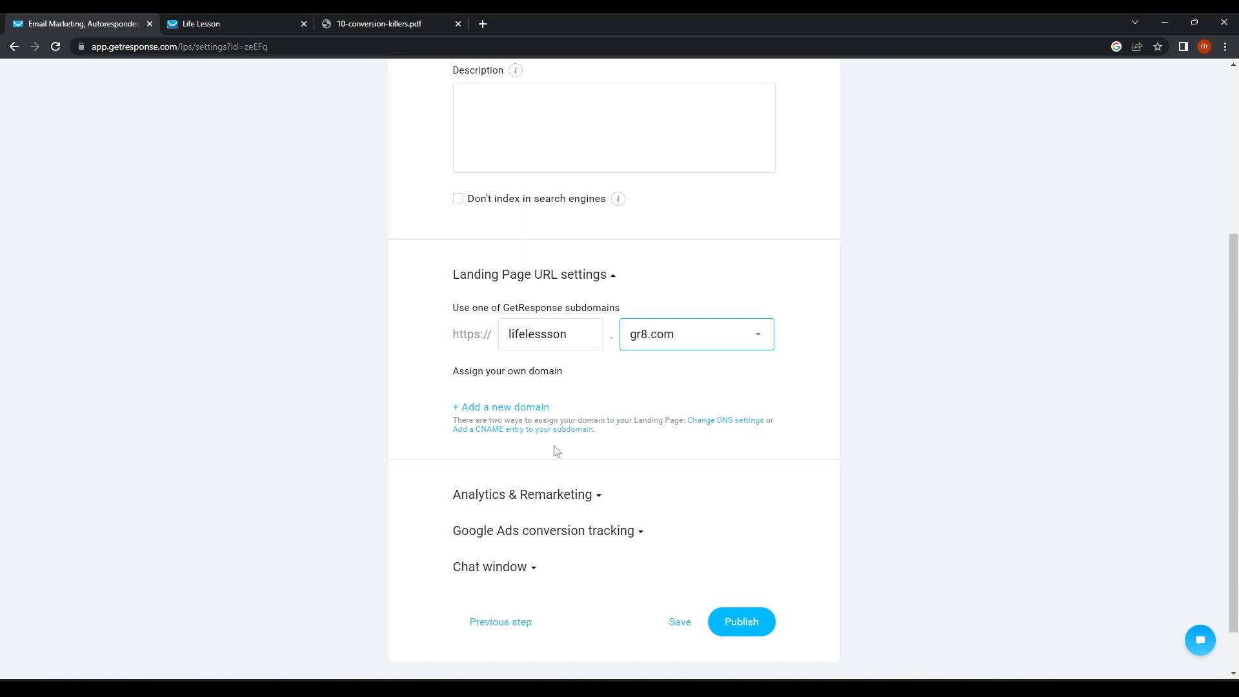
Review Analytics & Remarketing and Google Ads tracking without changes, then publish the page.
scroll(519, 413, down, 1)
click(531, 447)
scroll(549, 484, down, 3)
click(564, 375)
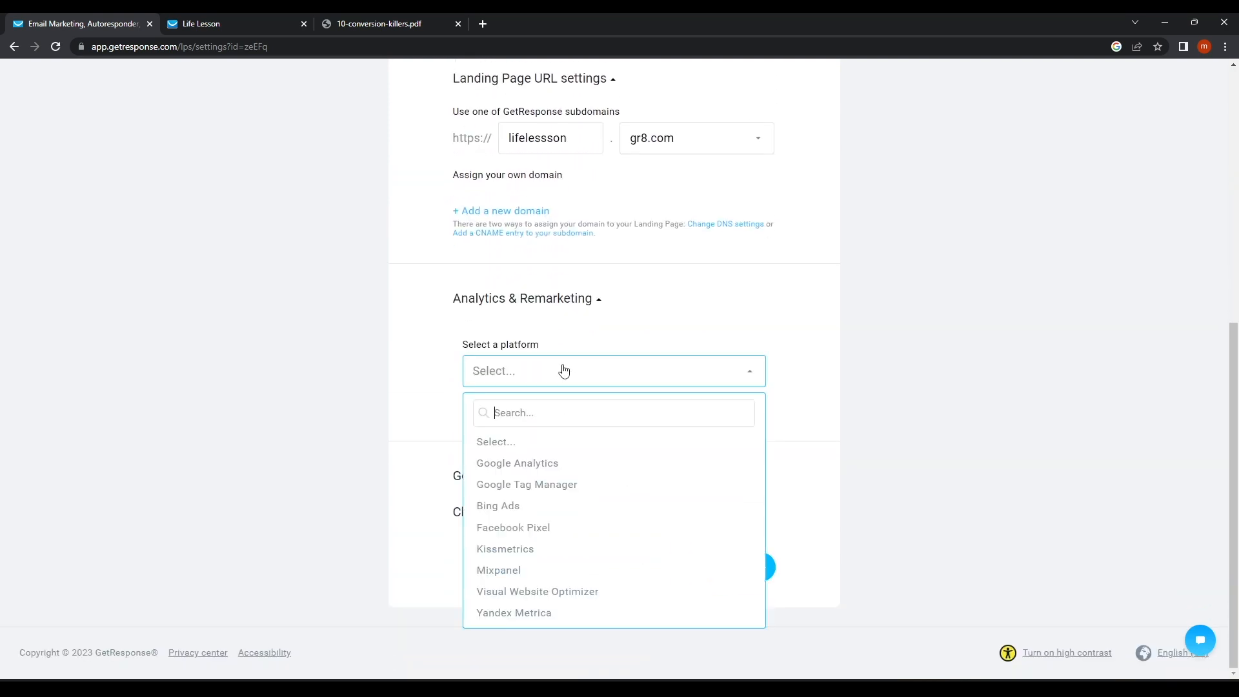
click(437, 432)
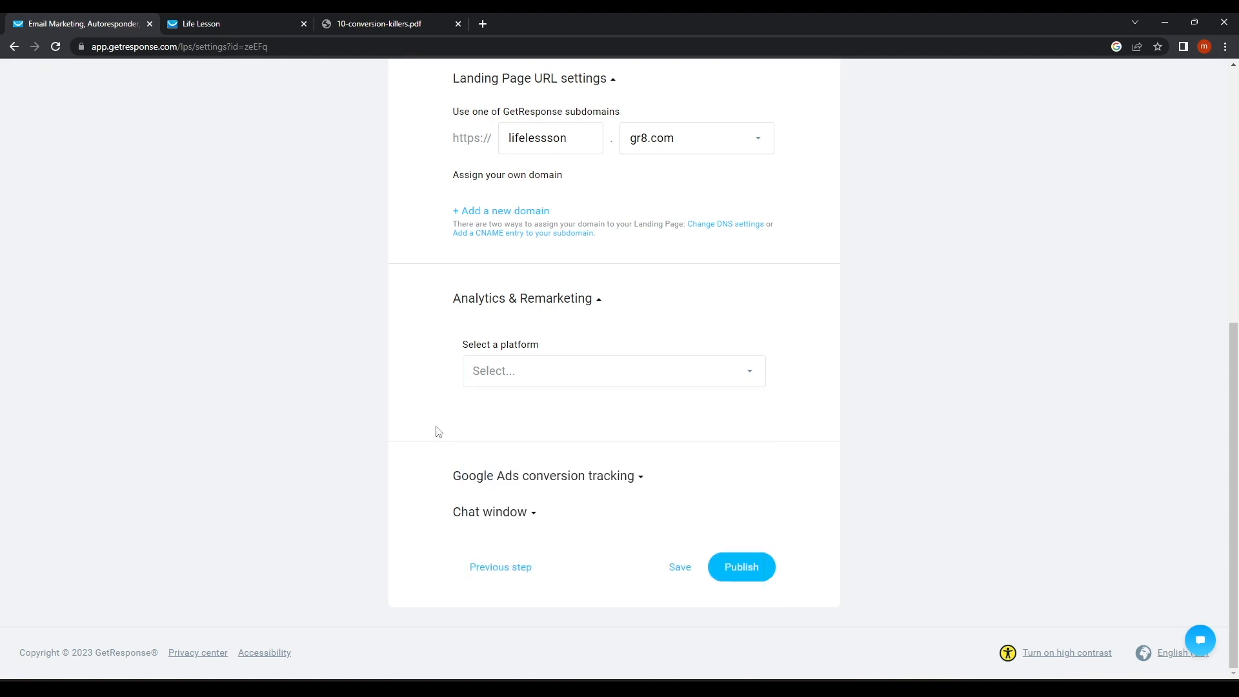
click(552, 375)
click(424, 359)
click(551, 380)
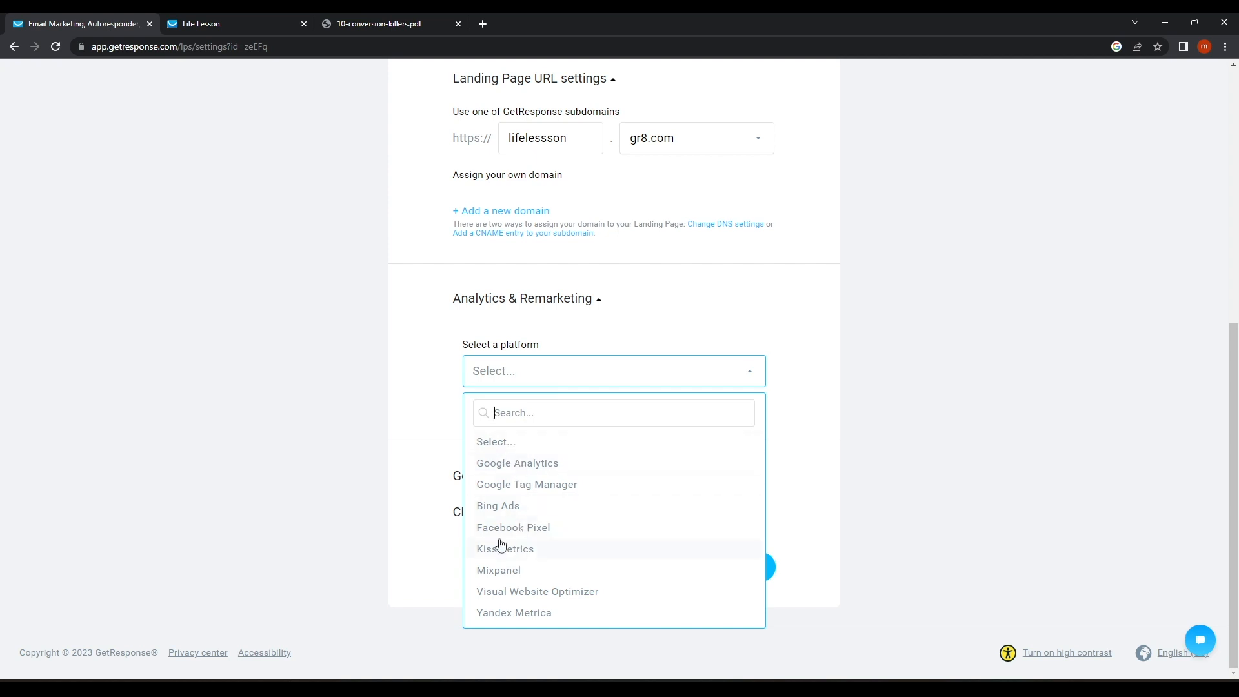
click(402, 376)
click(559, 487)
click(535, 489)
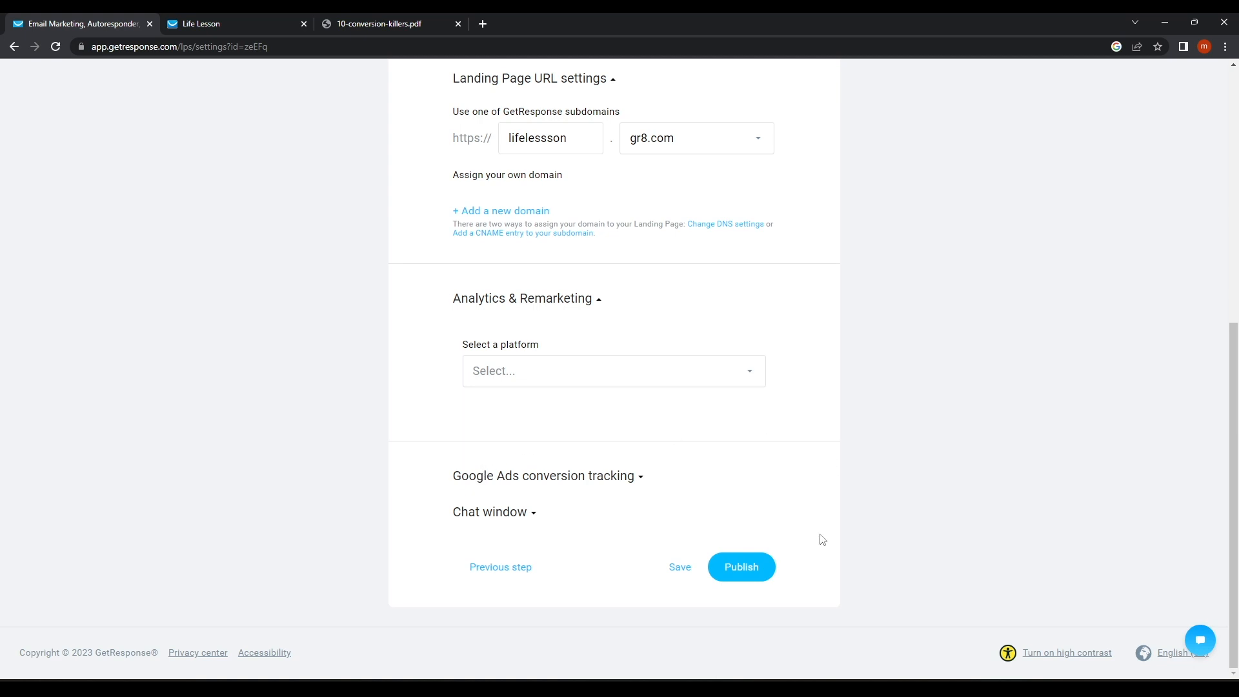
click(752, 574)
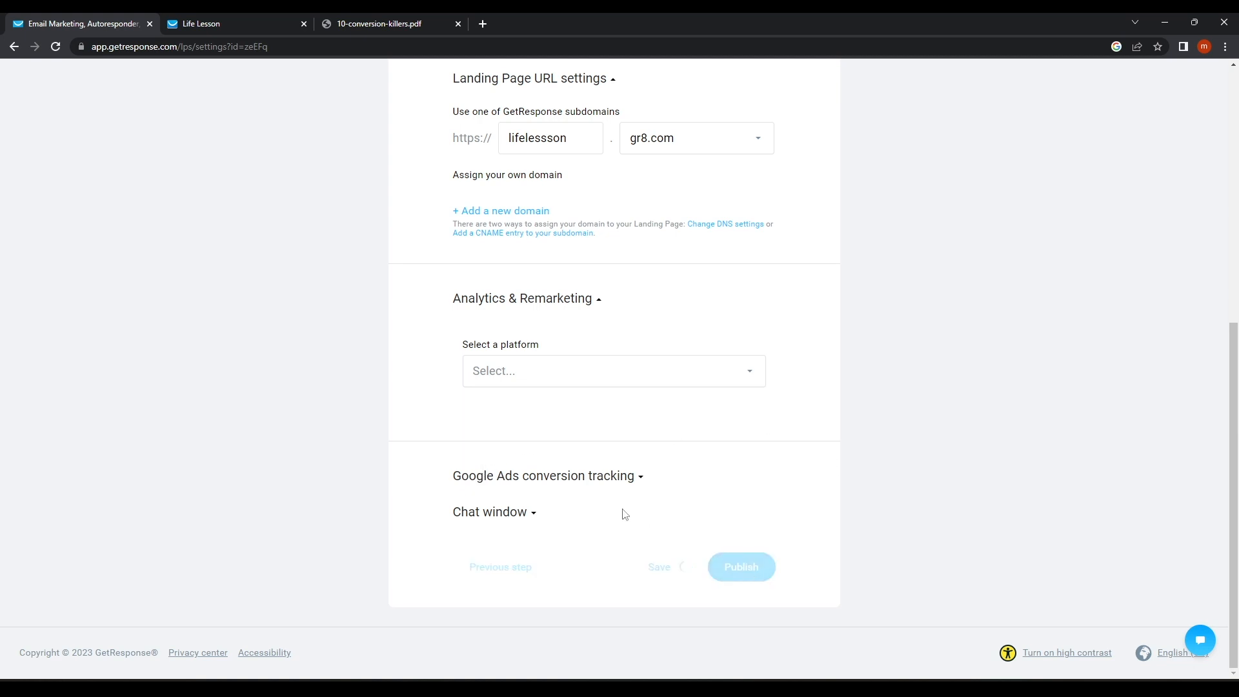
Scroll the funnel overview to Connect with your contacts and choose Create an email.
scroll(625, 515, up, 5)
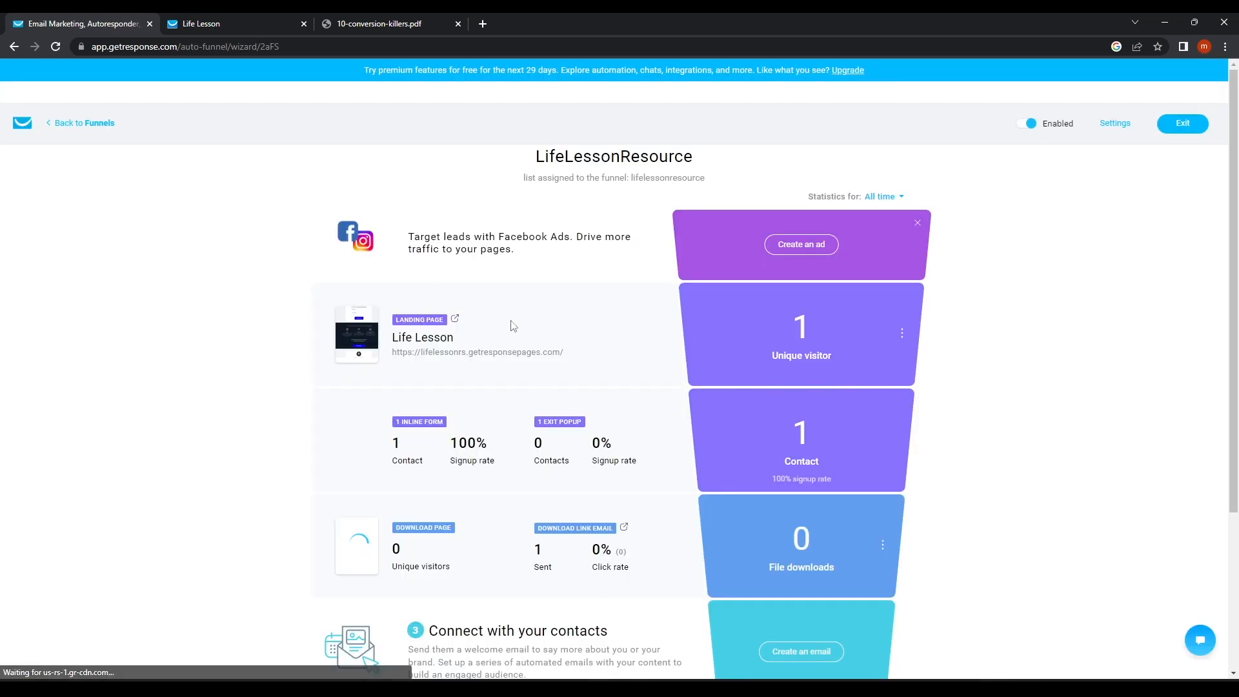
scroll(423, 420, down, 1)
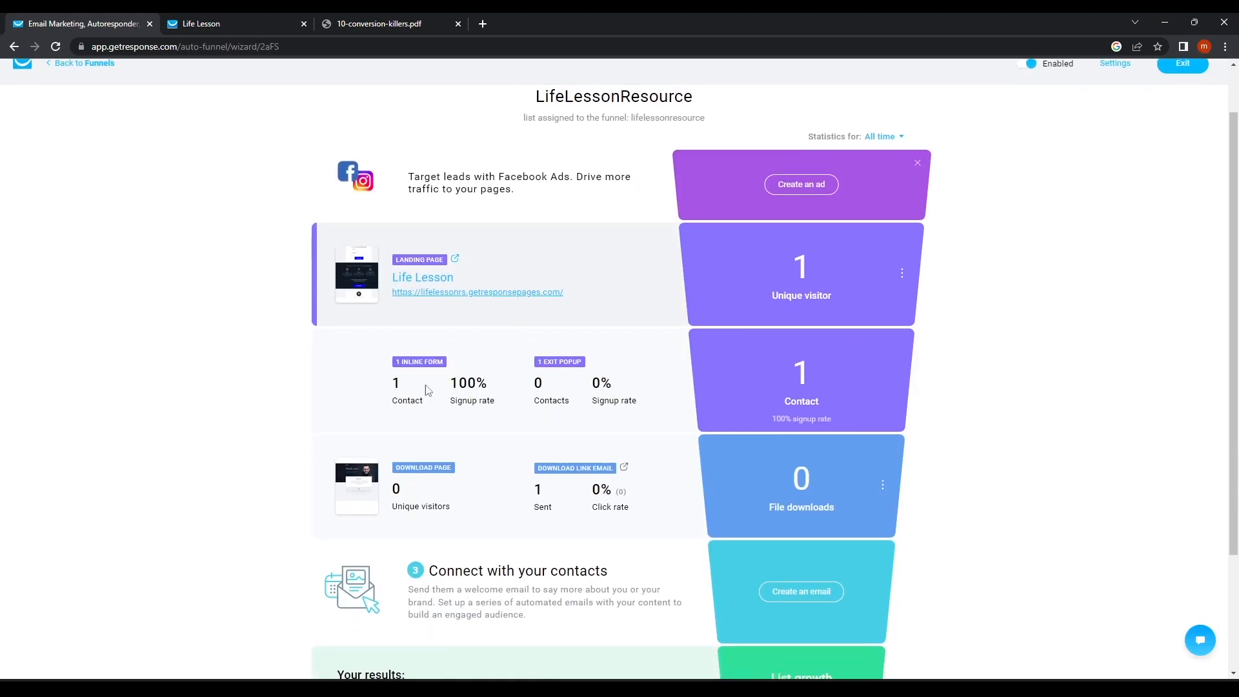
scroll(452, 490, down, 3)
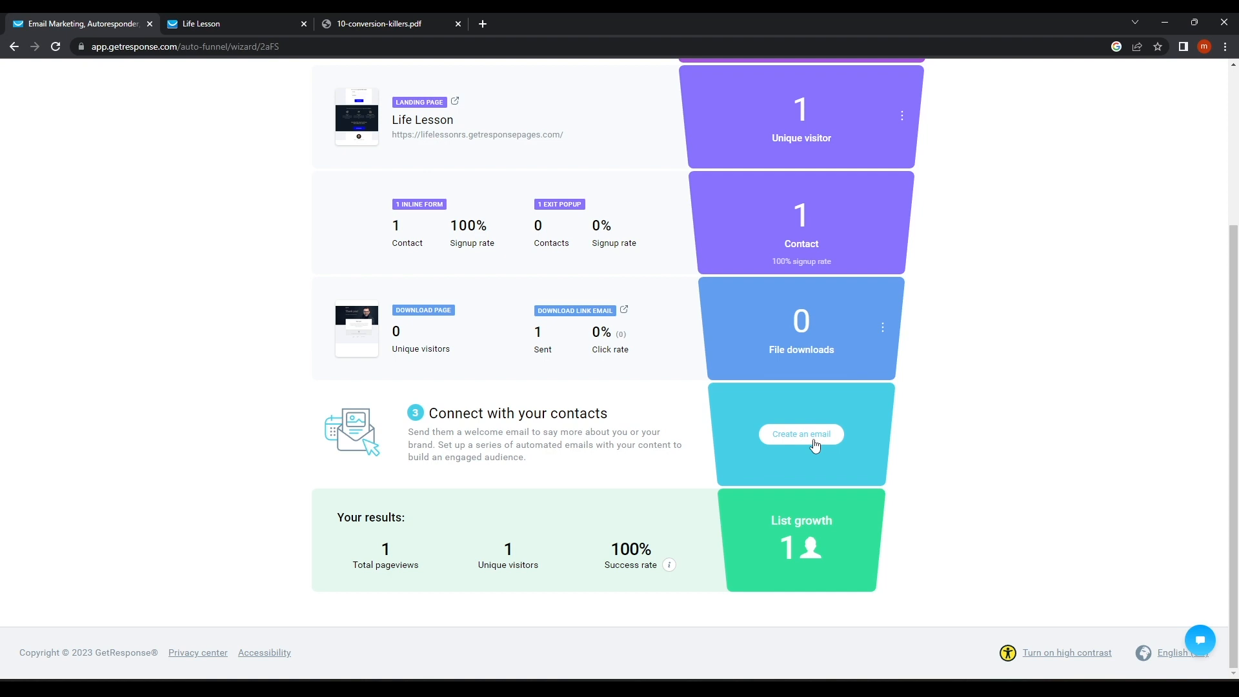
click(815, 445)
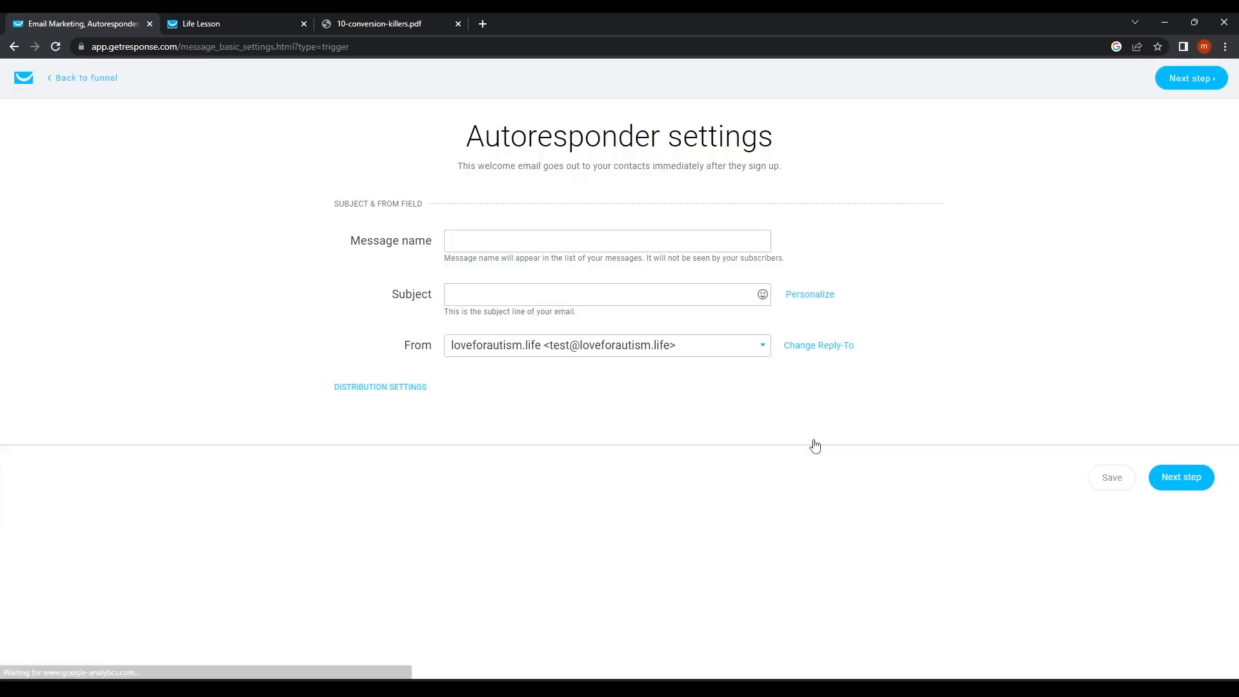
Enter message name Life Lesson and subject '[[name]] Thank you', then continue to templates.
click(517, 248)
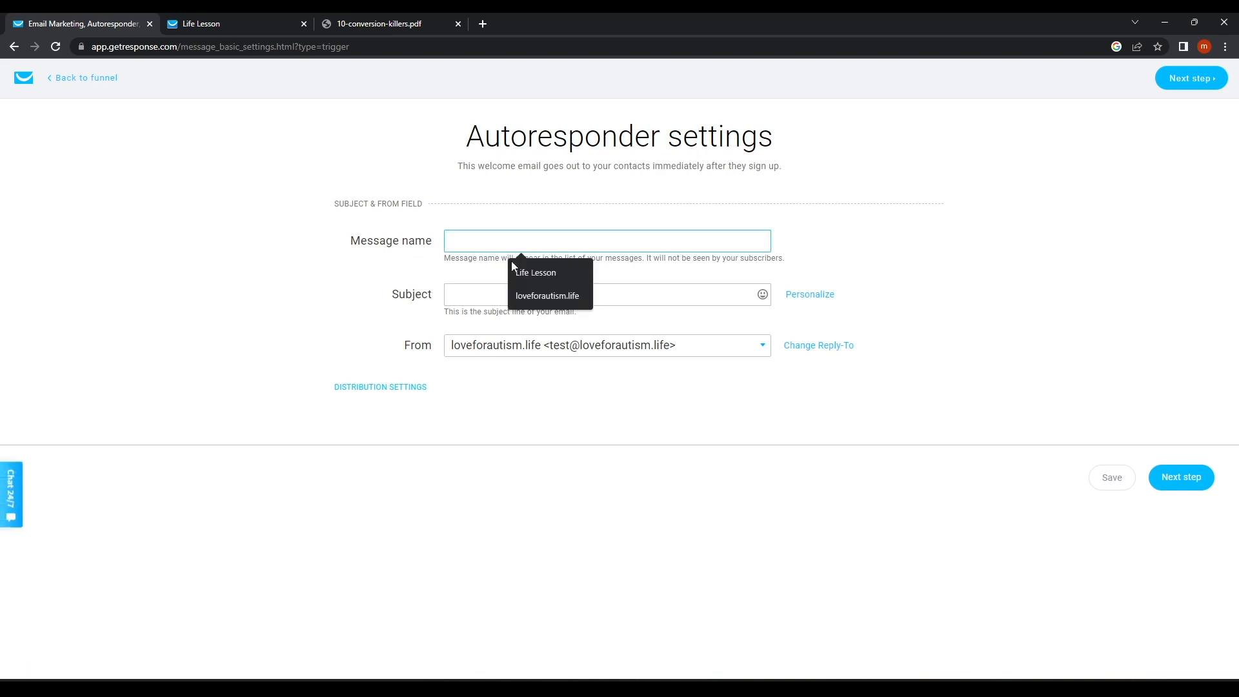
click(536, 272)
click(478, 295)
click(792, 297)
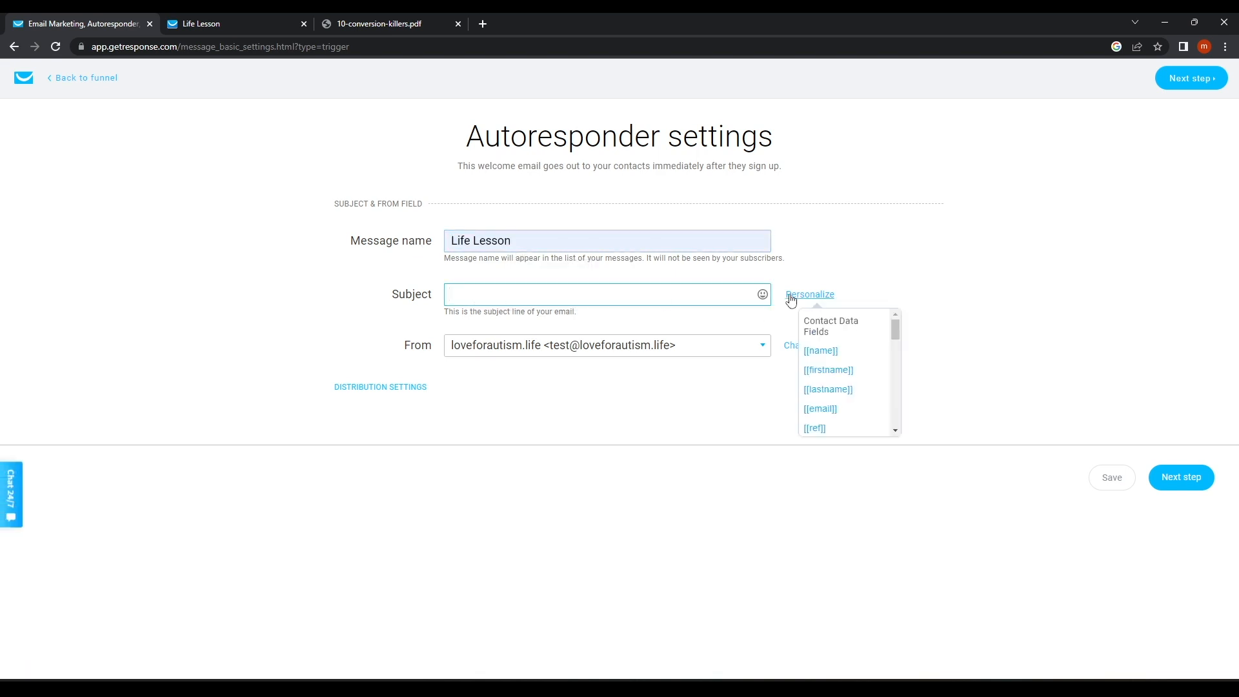
click(806, 297)
click(822, 353)
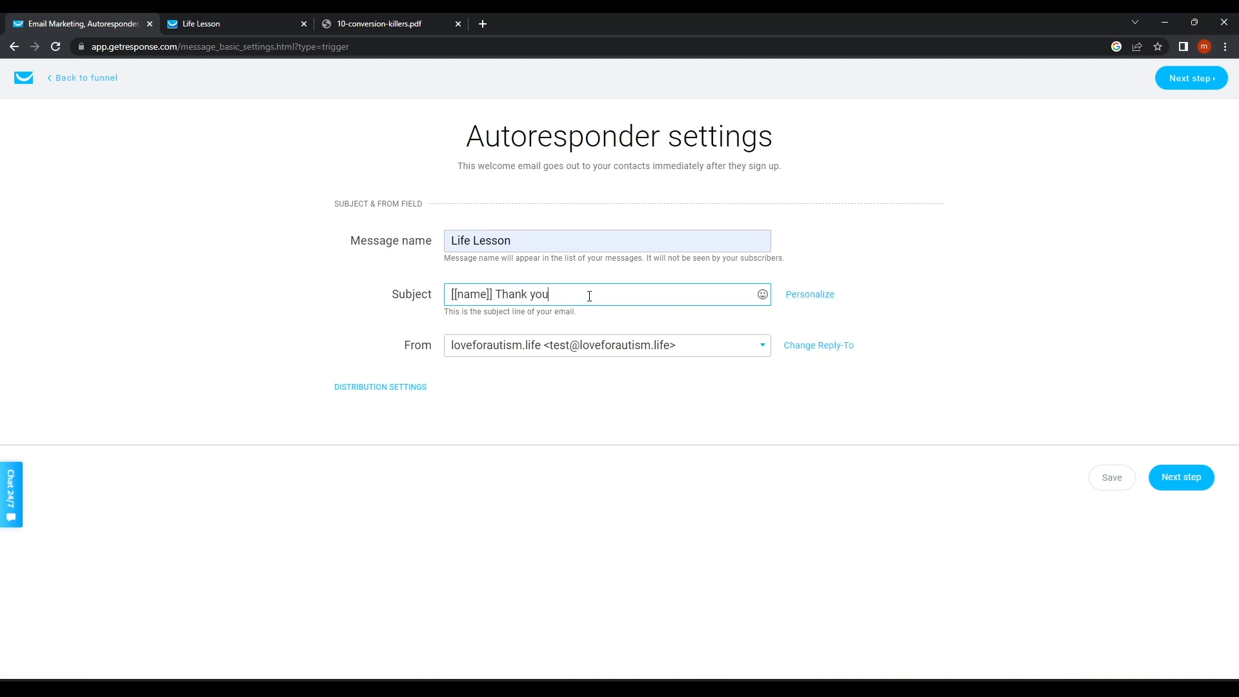
click(1181, 477)
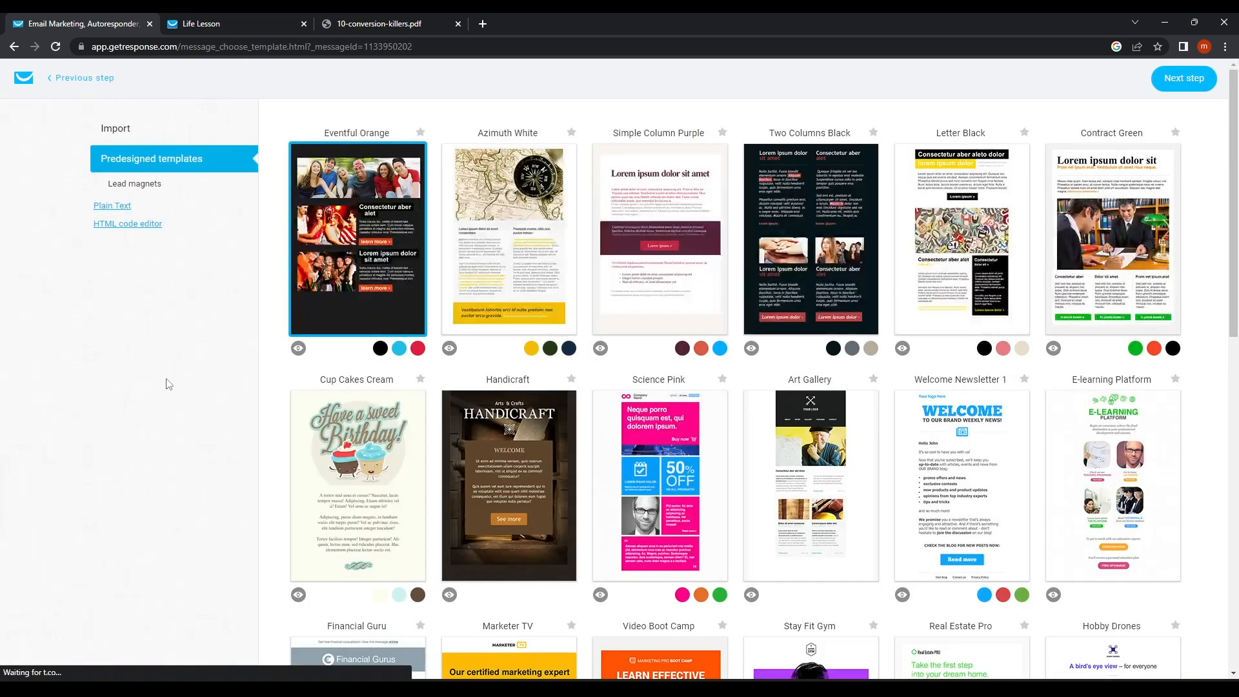
Browse the Predesigned templates and use the Stay Fit Gym design for the email.
mouse_move(683, 330)
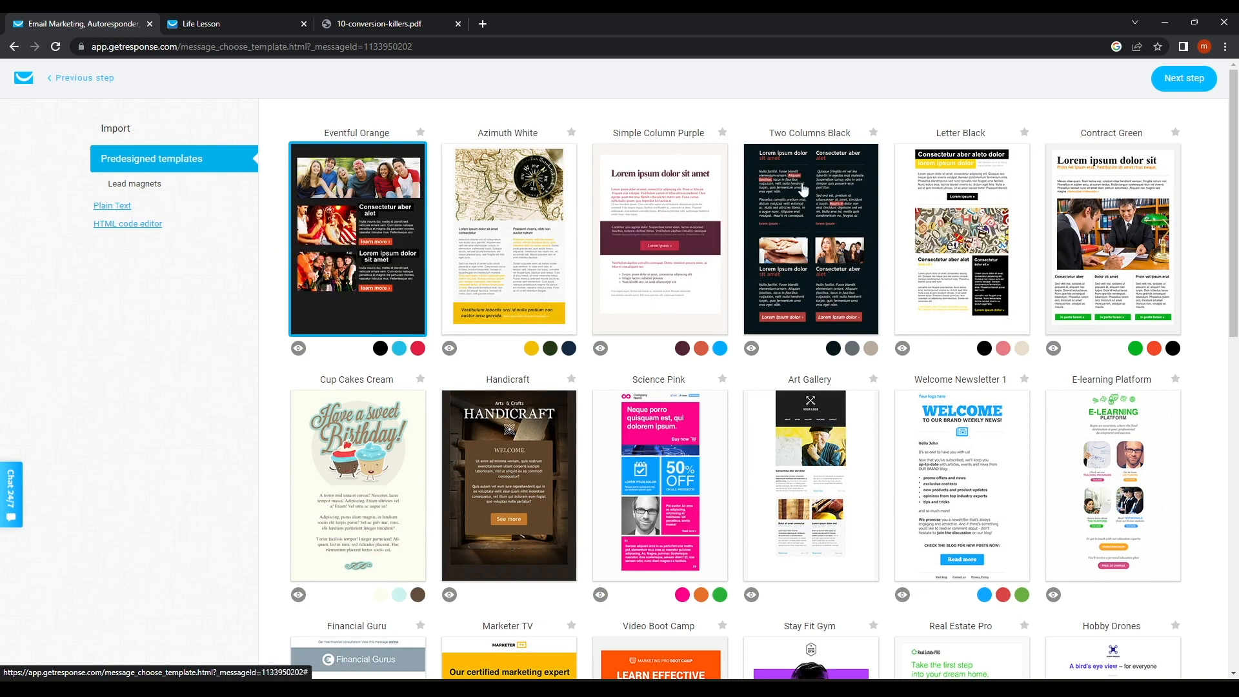
scroll(1063, 417, down, 3)
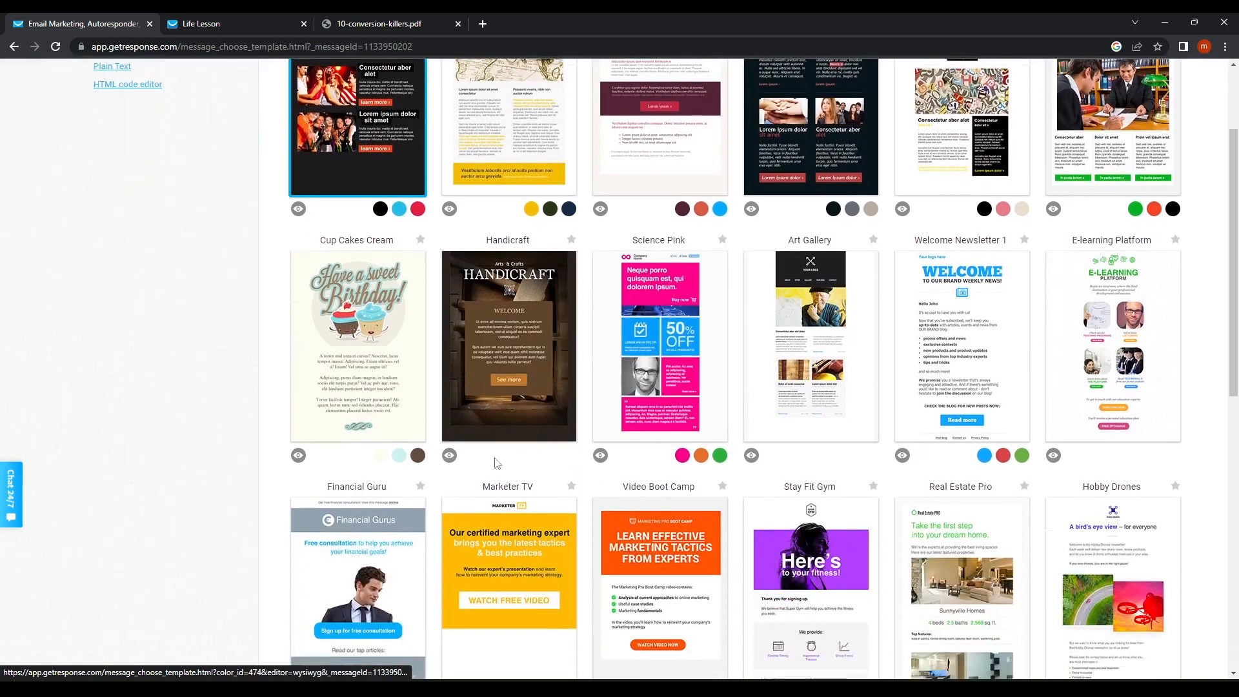
scroll(845, 483, down, 1)
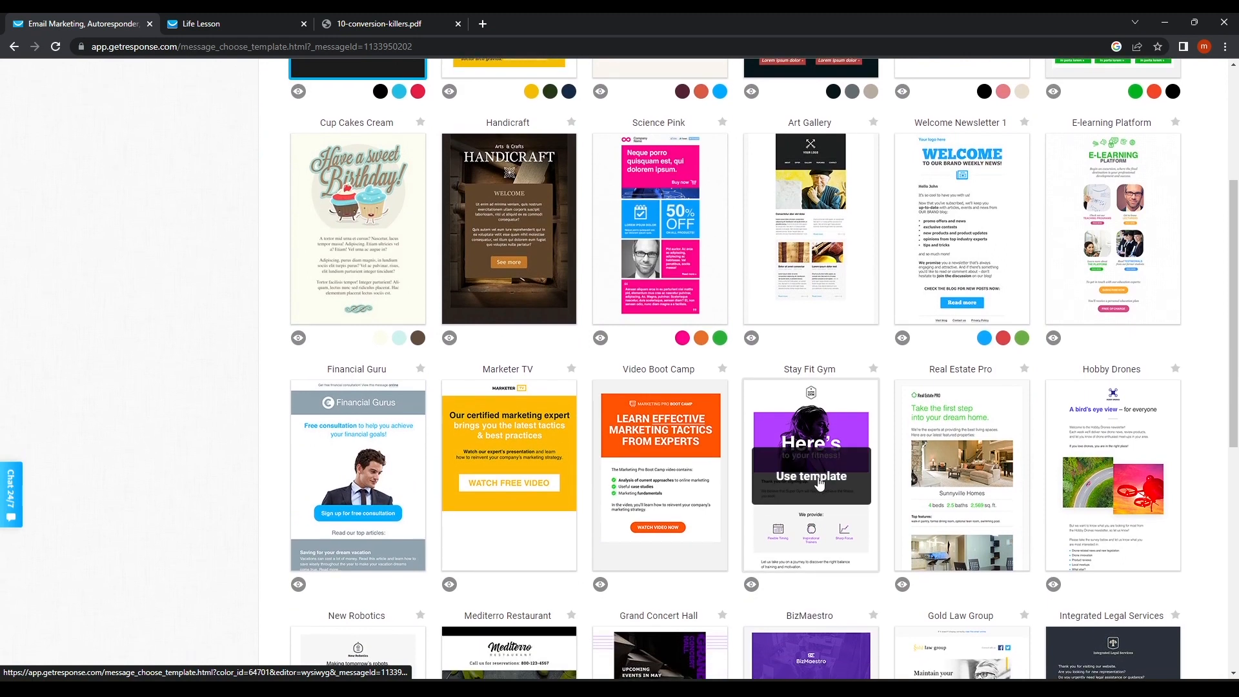
click(818, 483)
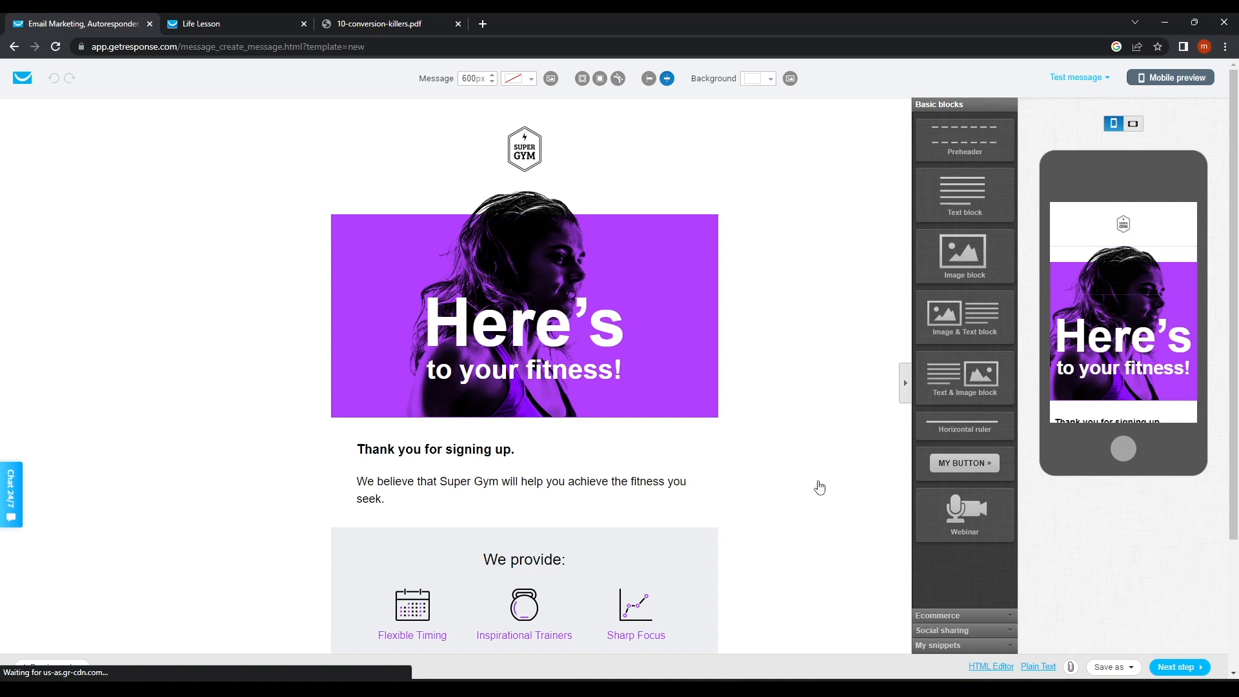
Review the unchanged Super Gym email, check its Sign in now button, and finish it as Day 0: Life Lesson.
scroll(554, 415, down, 3)
scroll(538, 405, up, 1)
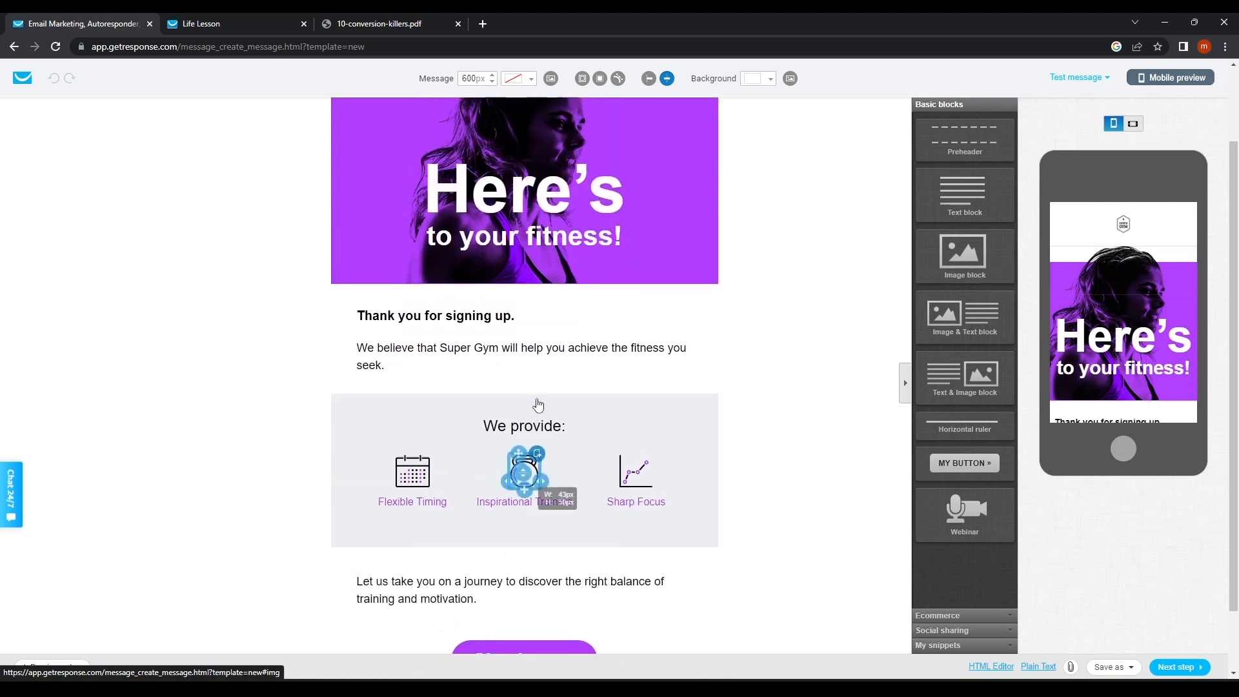
scroll(538, 404, up, 2)
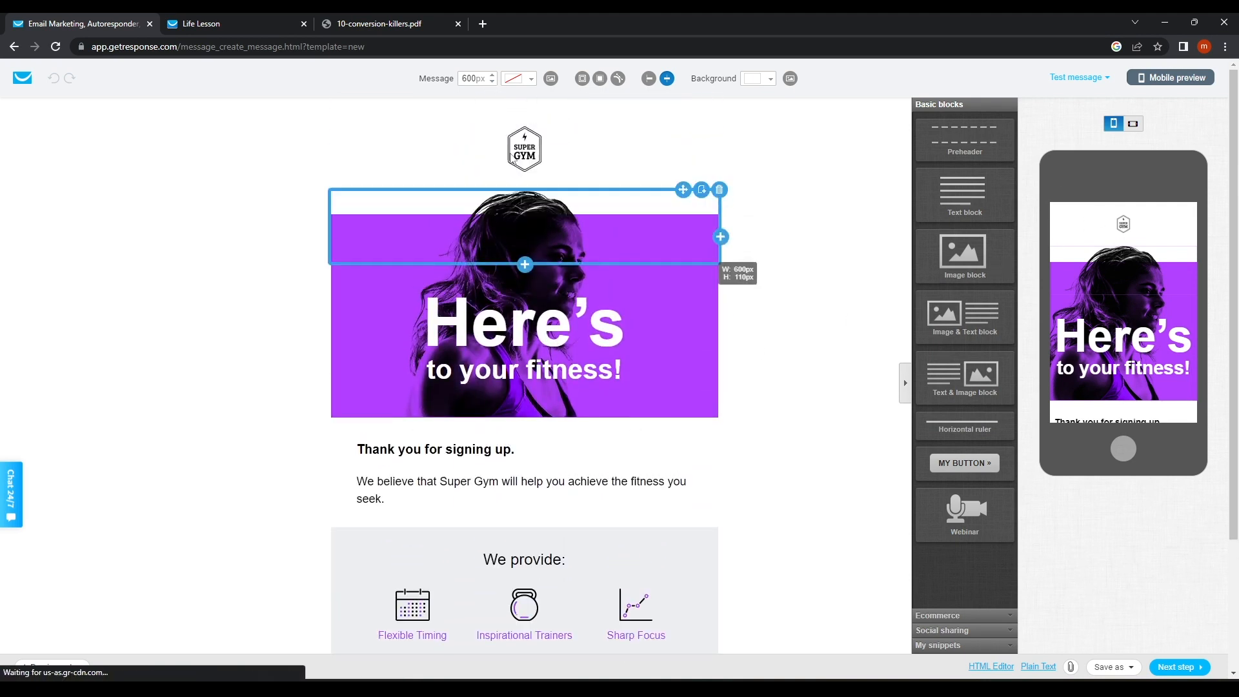
scroll(524, 303, down, 3)
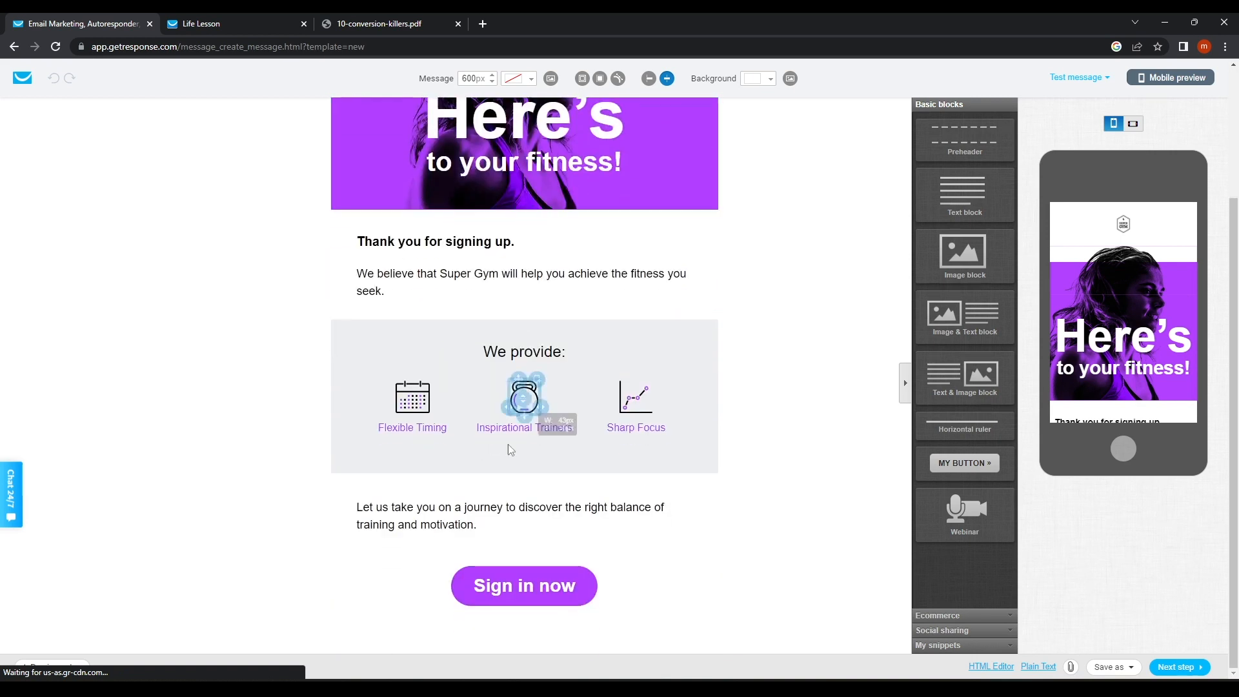
click(542, 591)
click(829, 535)
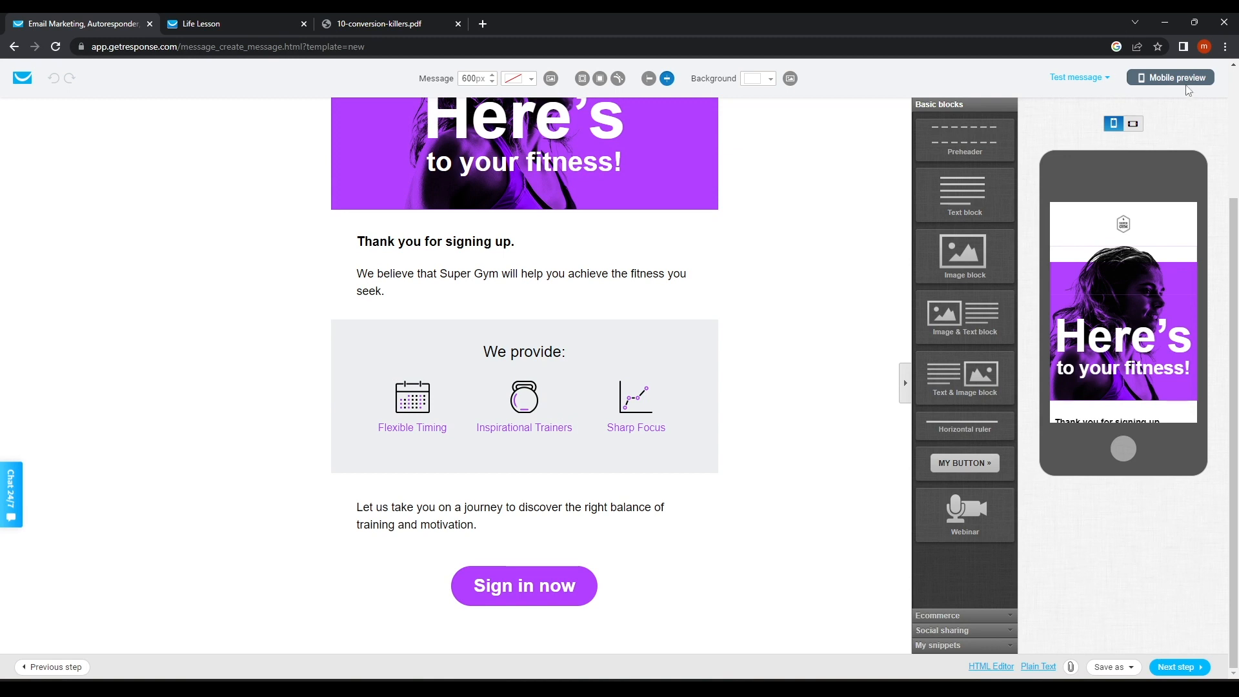
click(1180, 667)
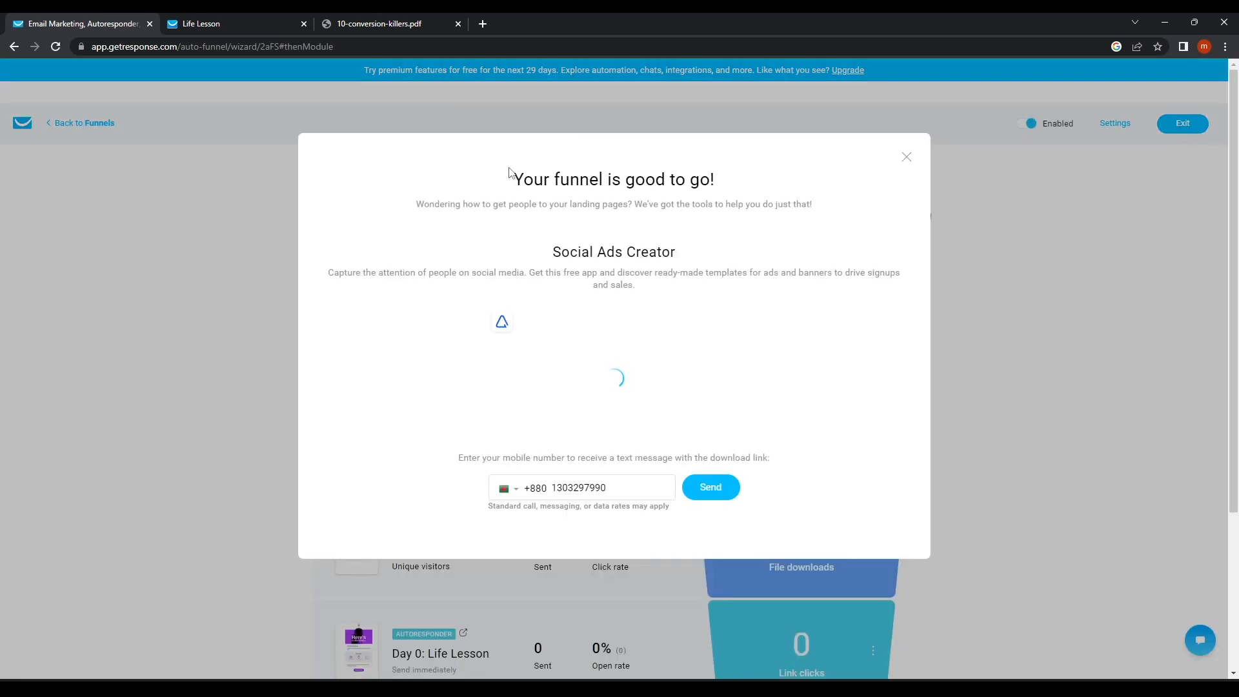
Dismiss the 'Your funnel is good to go!' message and review the LifeLessonResource funnel overview.
drag(541, 179, 772, 174)
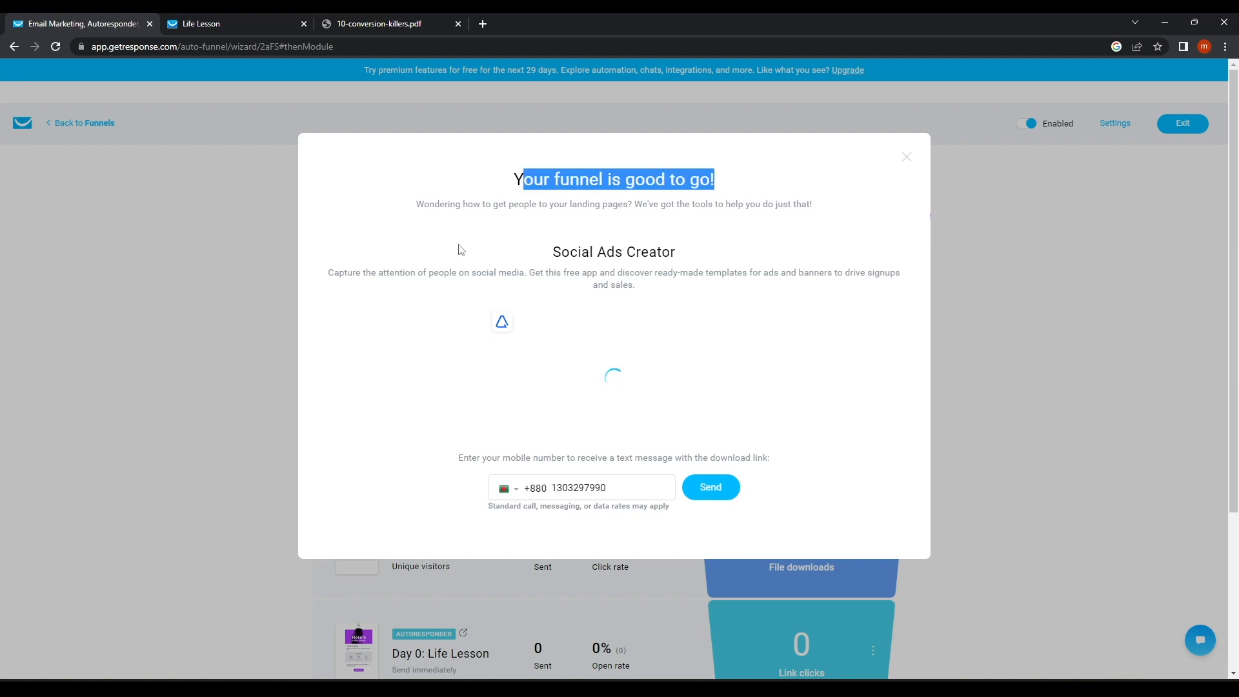
drag(542, 258, 768, 274)
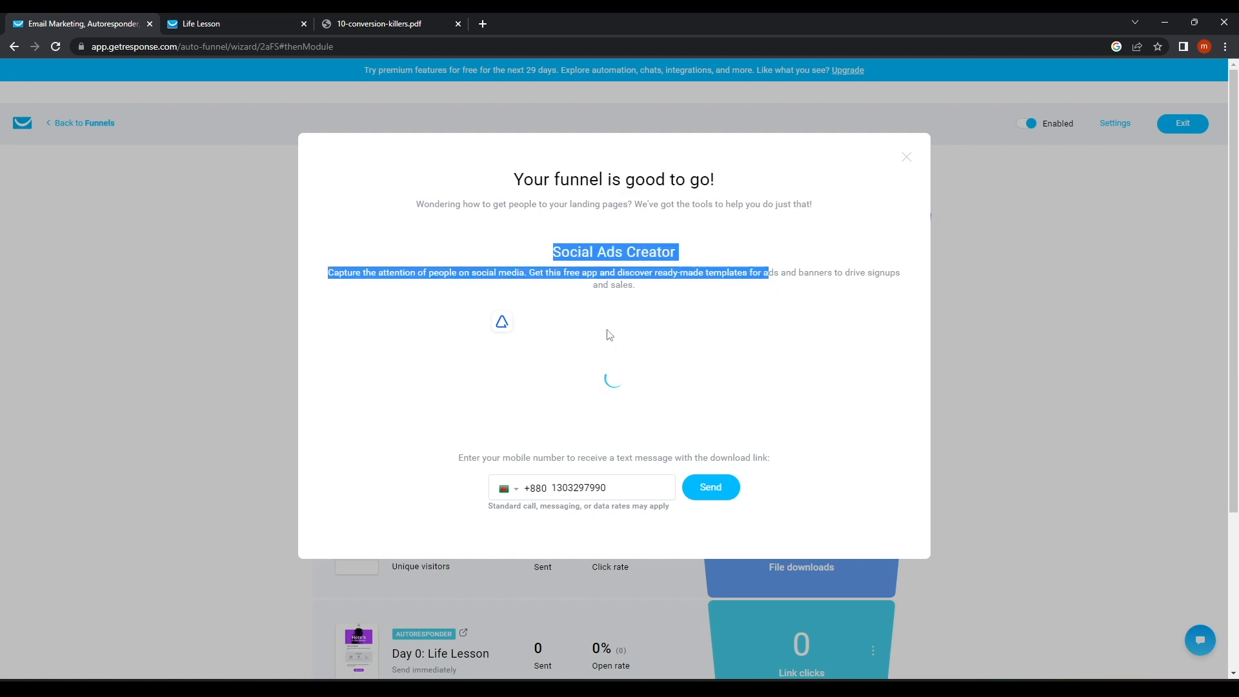
click(905, 161)
scroll(570, 404, down, 3)
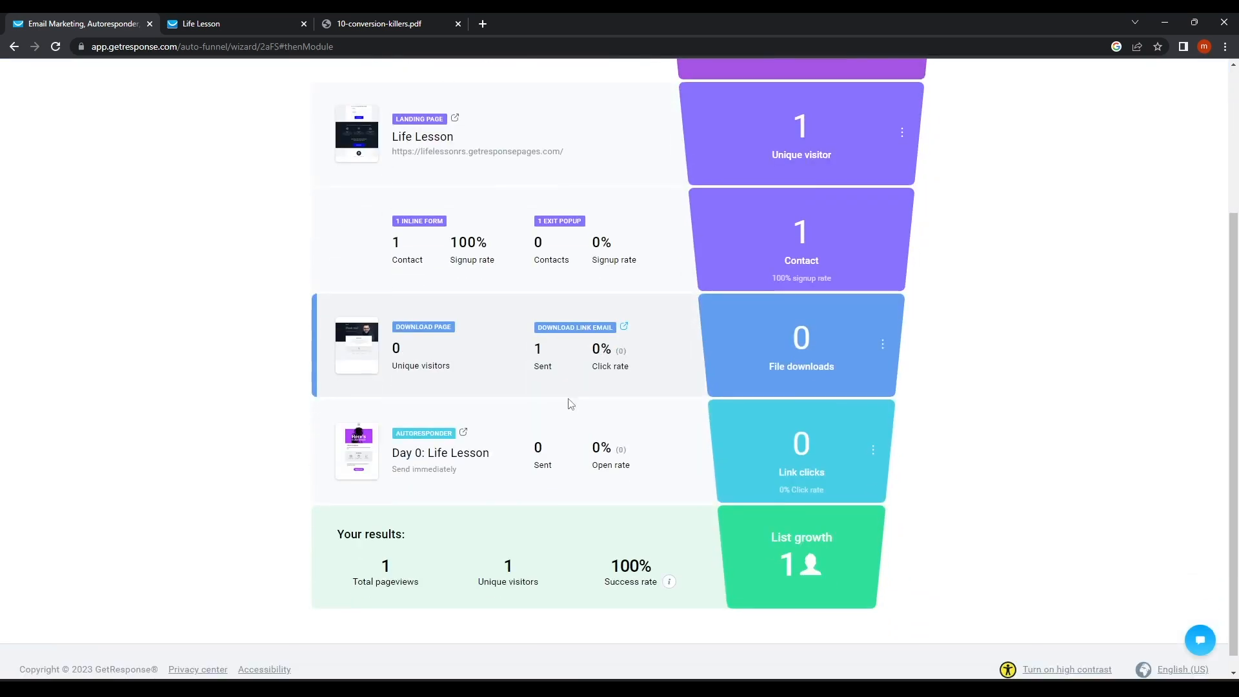
scroll(568, 408, down, 1)
scroll(508, 466, up, 4)
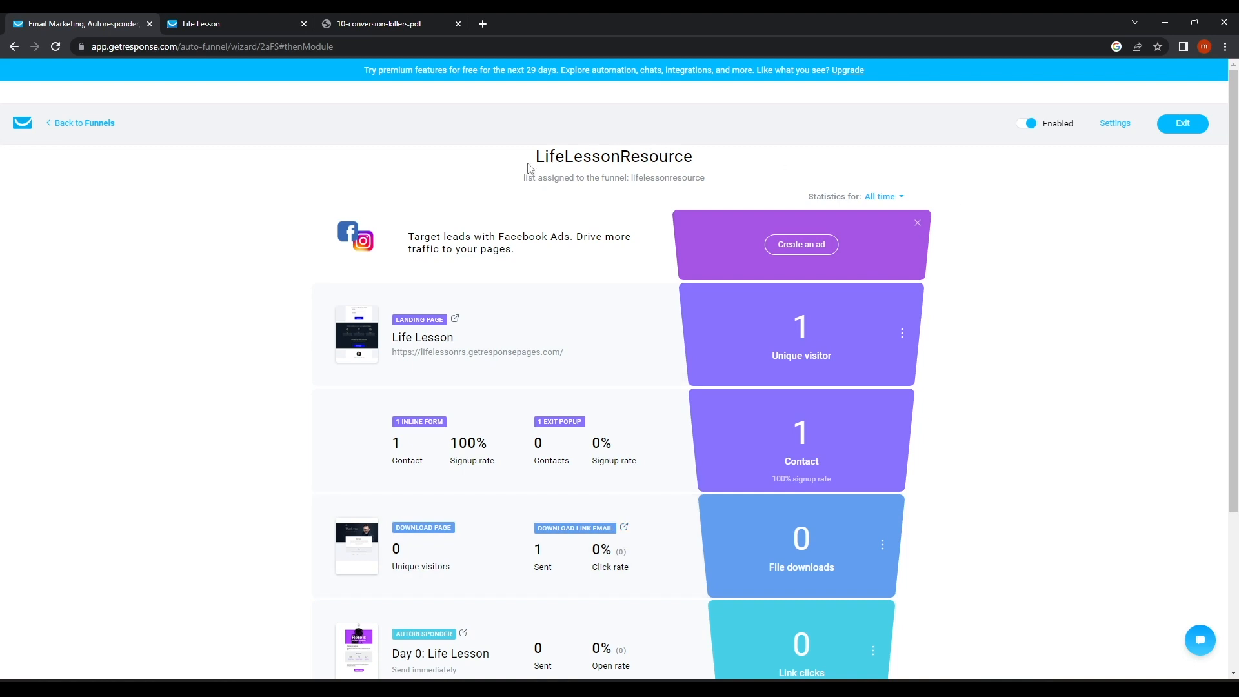
drag(620, 156, 785, 170)
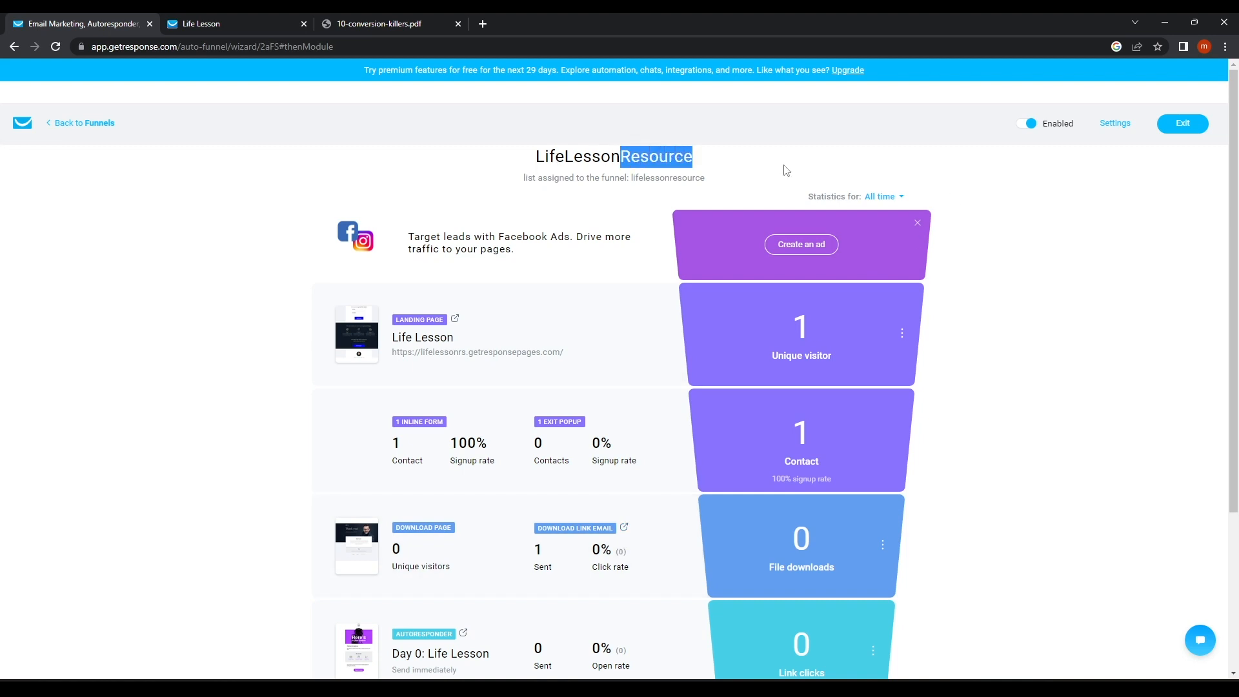
click(513, 237)
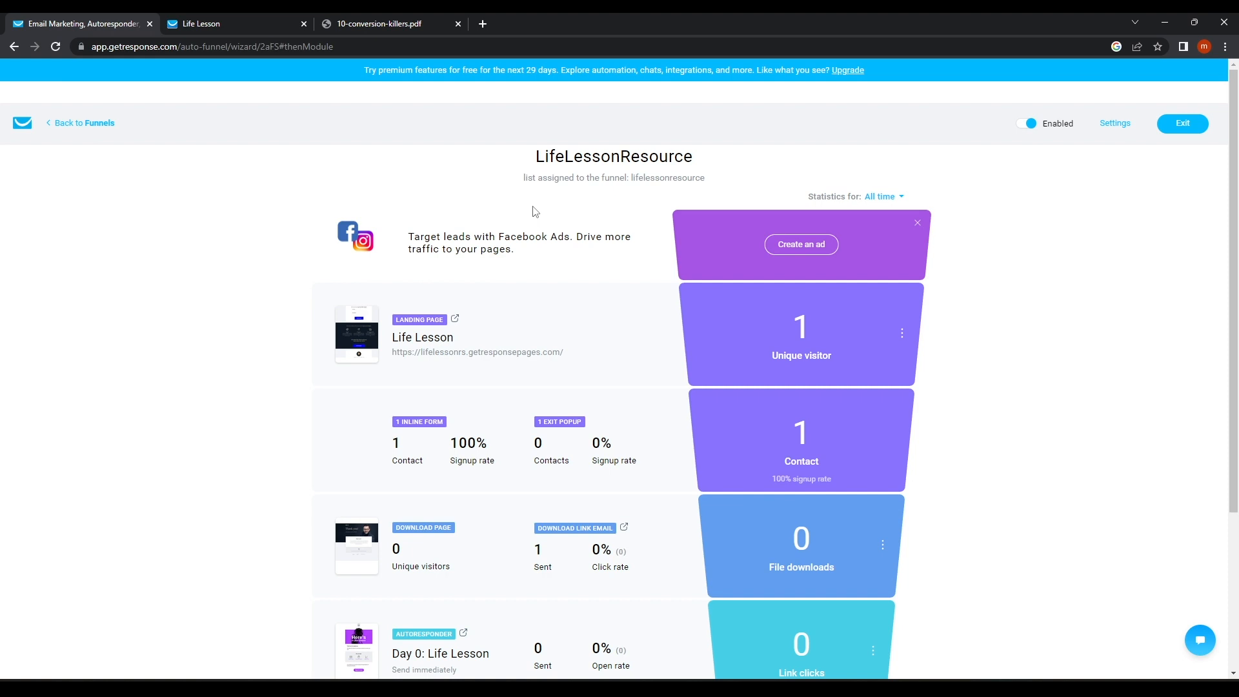
Open the Life Lesson landing page in a new tab, closing the older copy.
scroll(645, 362, down, 5)
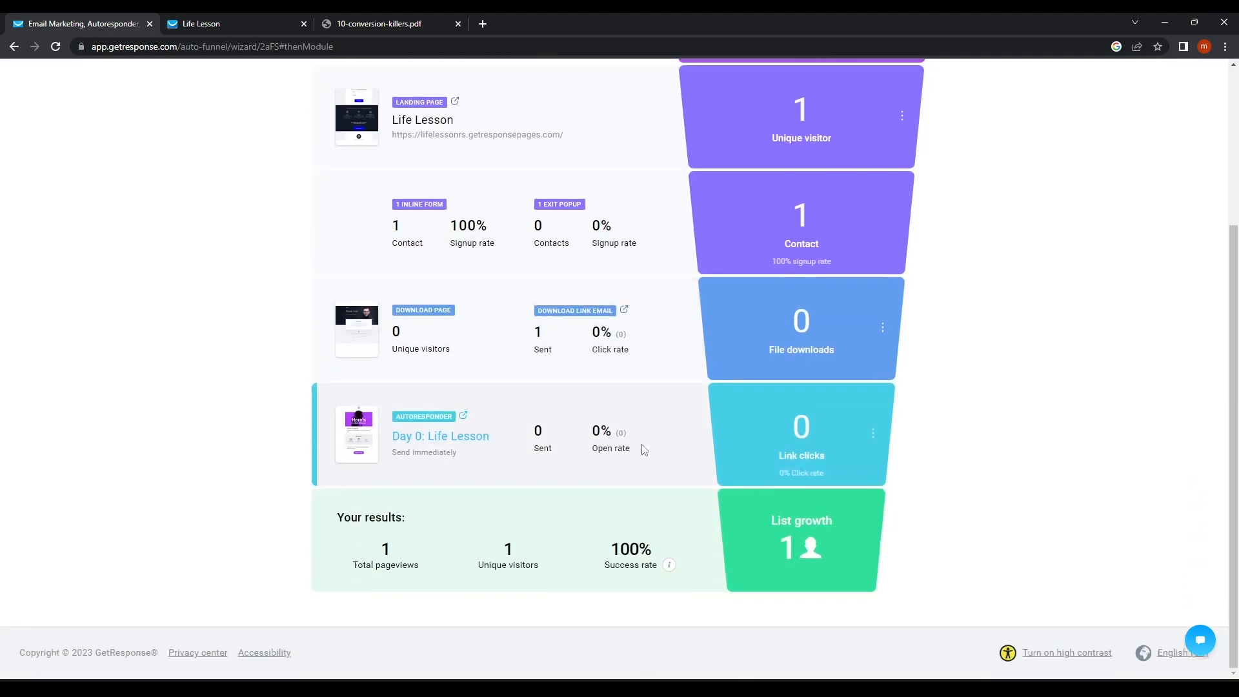
scroll(761, 519, up, 5)
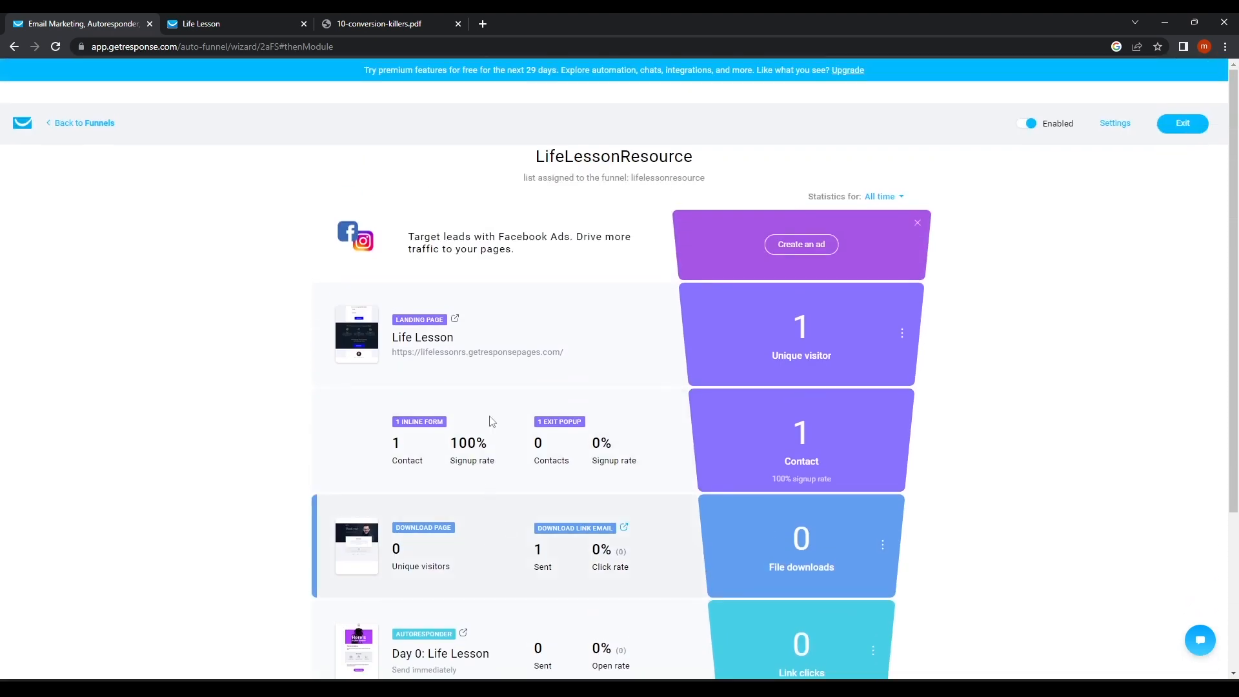
click(453, 353)
click(457, 24)
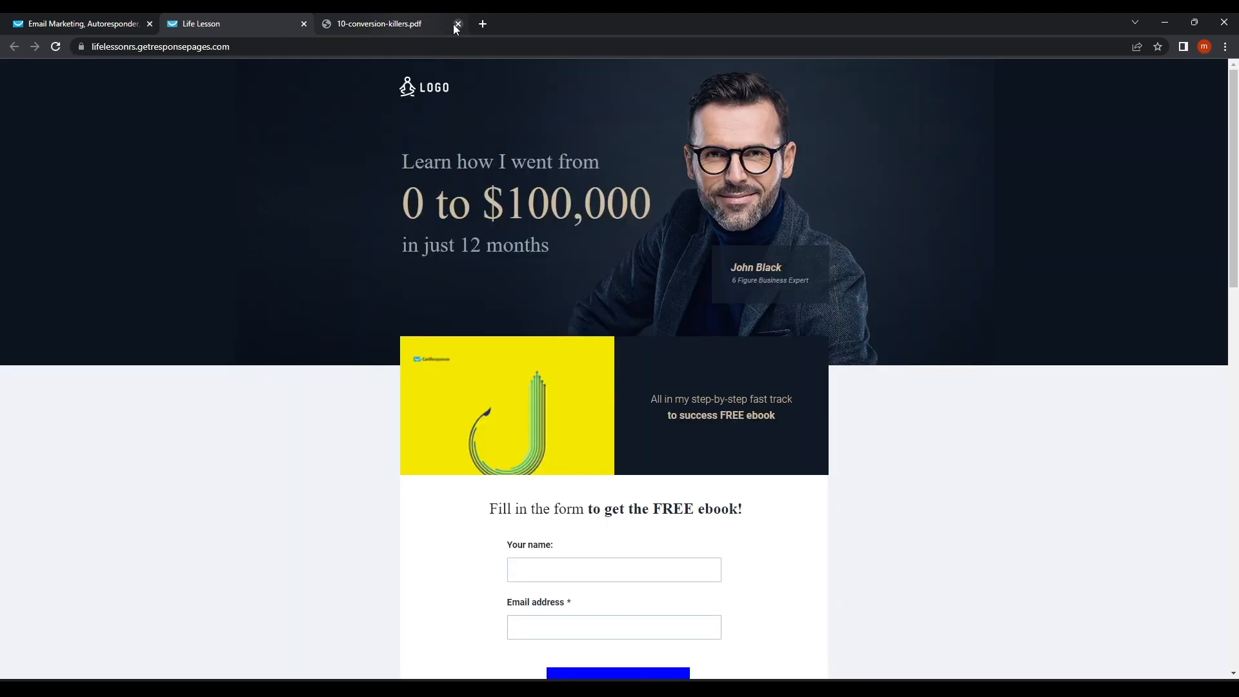
Reopen the Life Lesson landing page from the funnel overview in a single fresh tab.
key(ctrl+l)
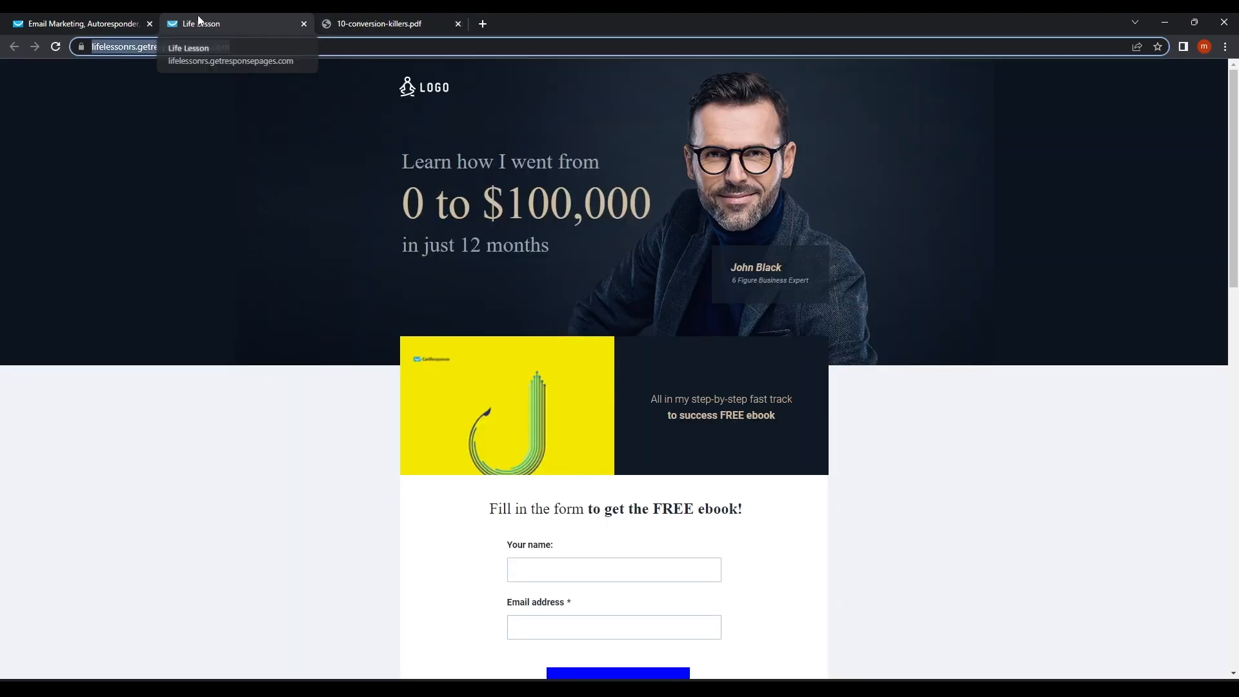
text(=)
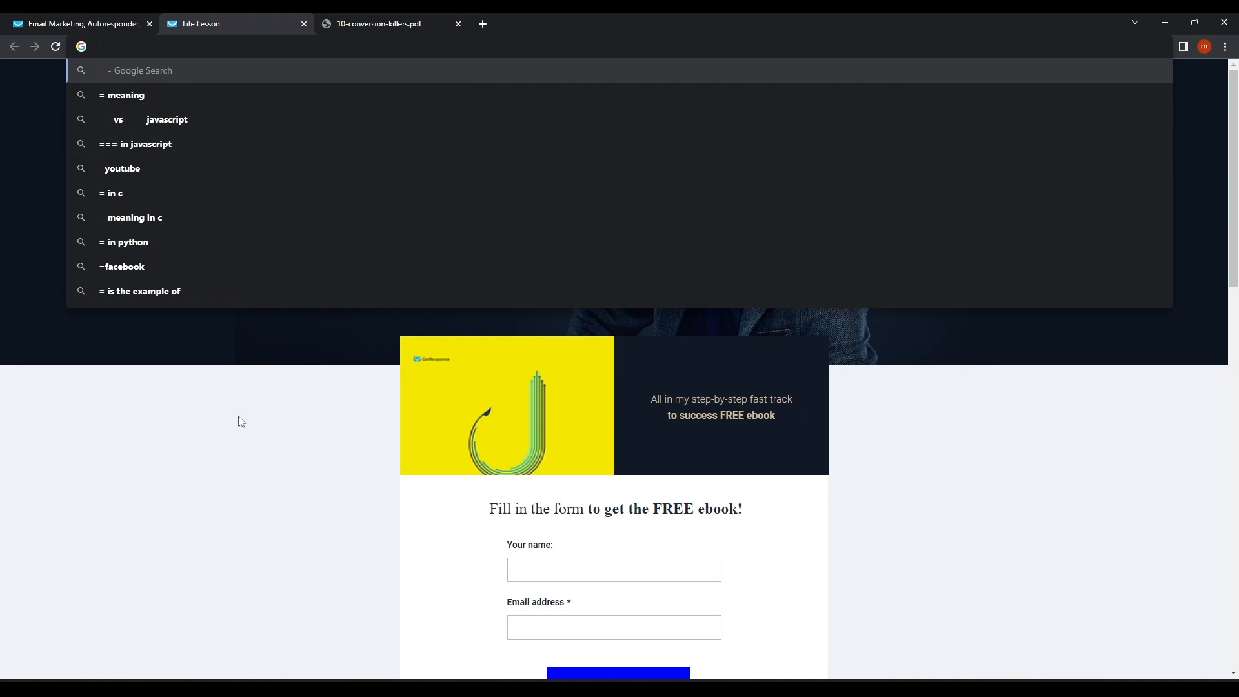
key(ctrl+z)
click(237, 472)
scroll(551, 215, down, 2)
scroll(552, 216, up, 2)
click(84, 24)
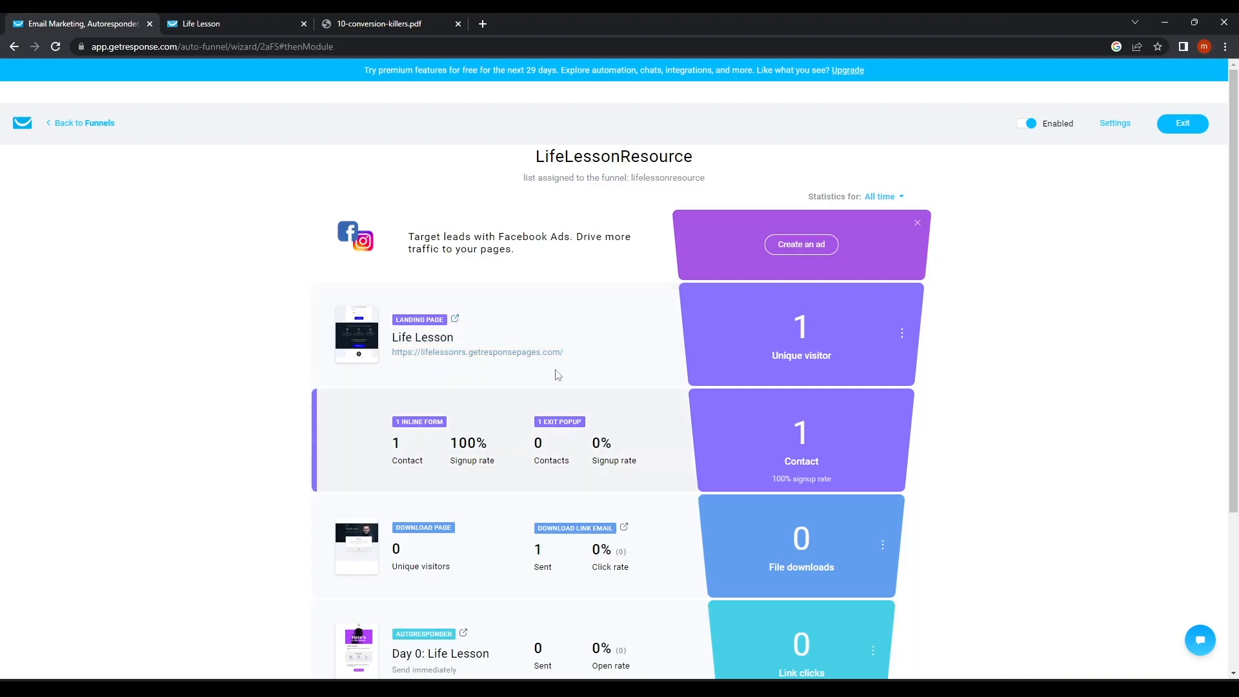
click(428, 352)
click(457, 24)
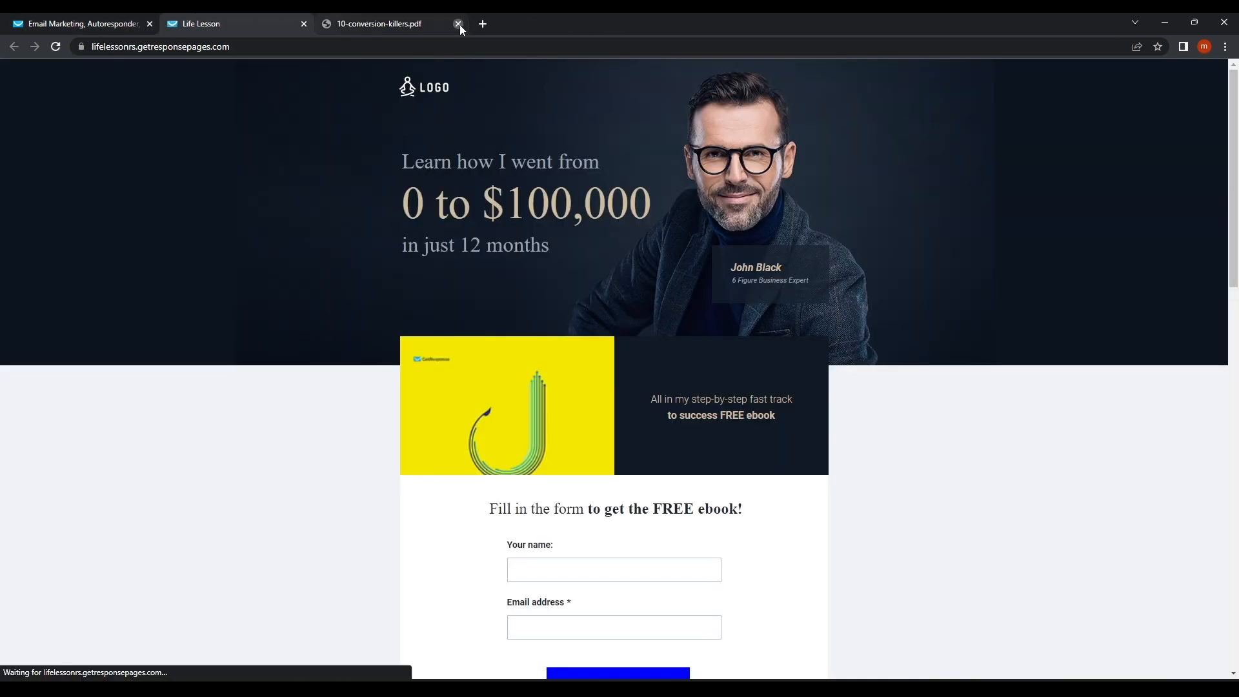
scroll(572, 487, down, 3)
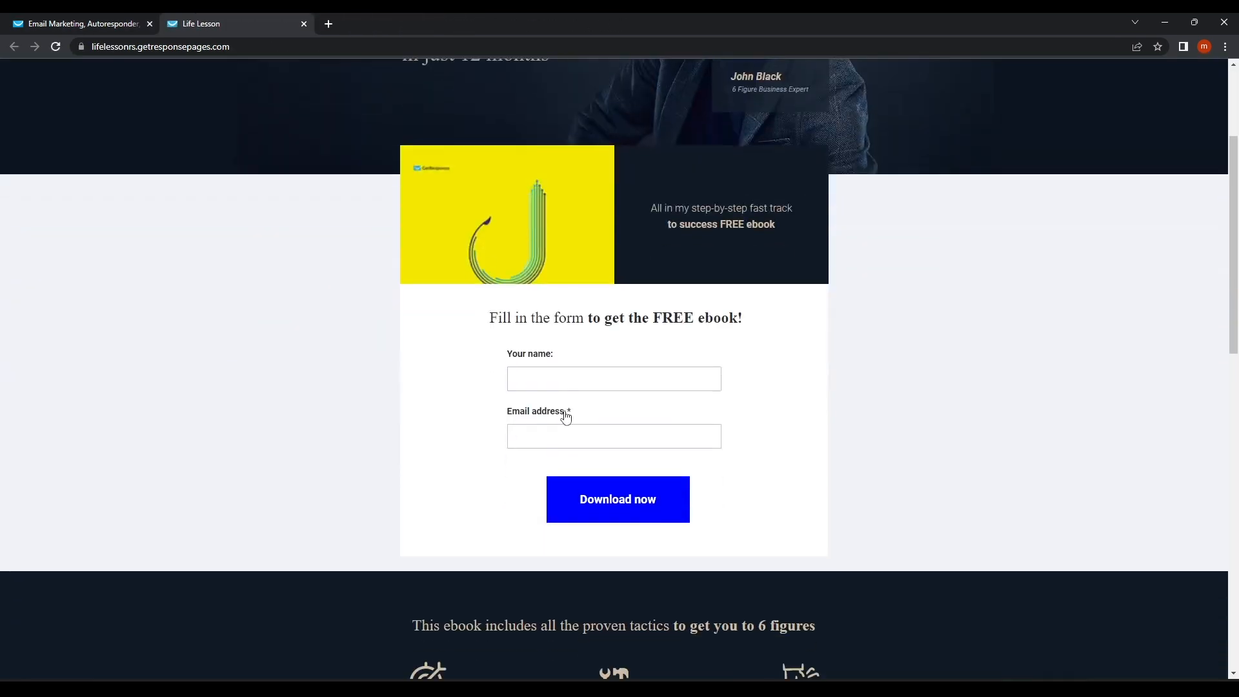
Sign up with a test name through the form, reach the Thank you! page, and check funnel stats.
click(541, 380)
text(Luh)
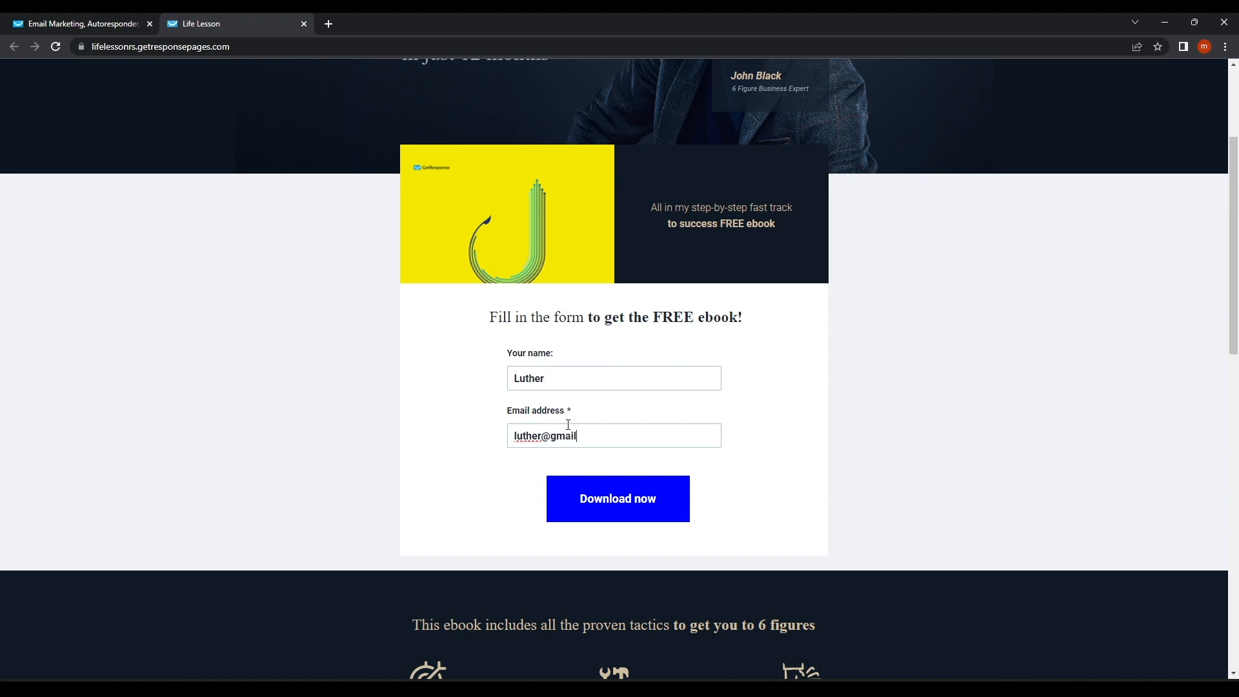
click(605, 506)
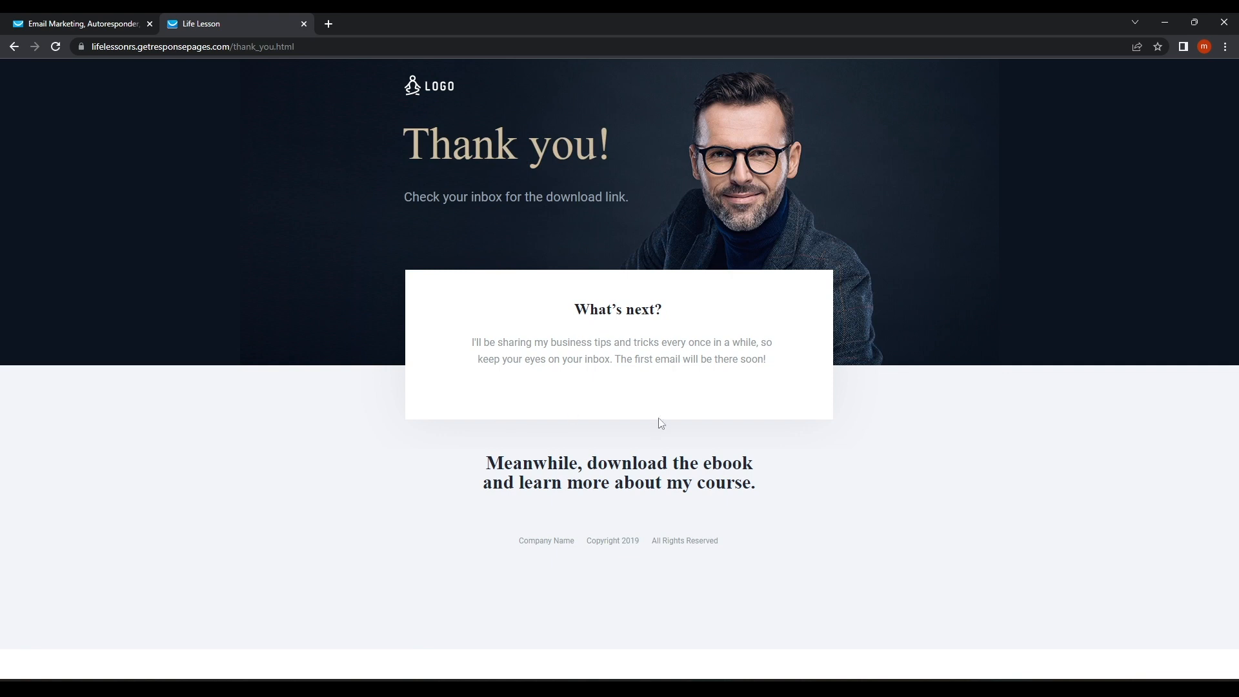
drag(500, 465, 815, 480)
click(778, 490)
click(127, 31)
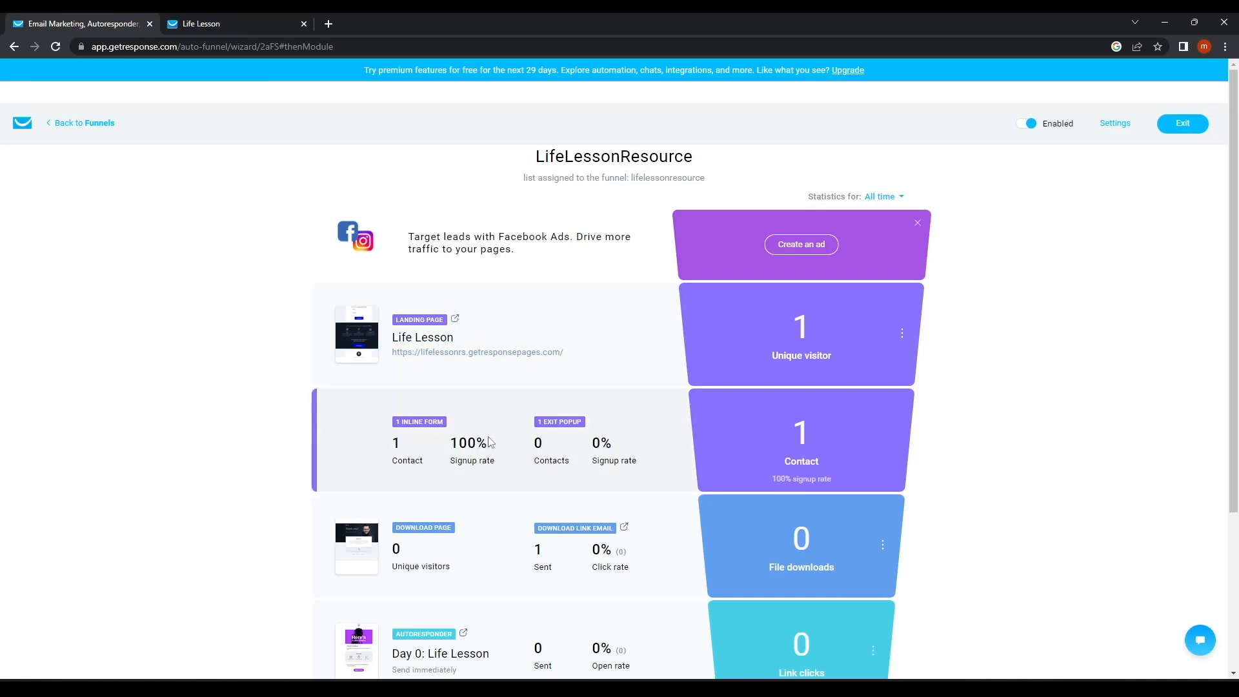
scroll(498, 429, down, 3)
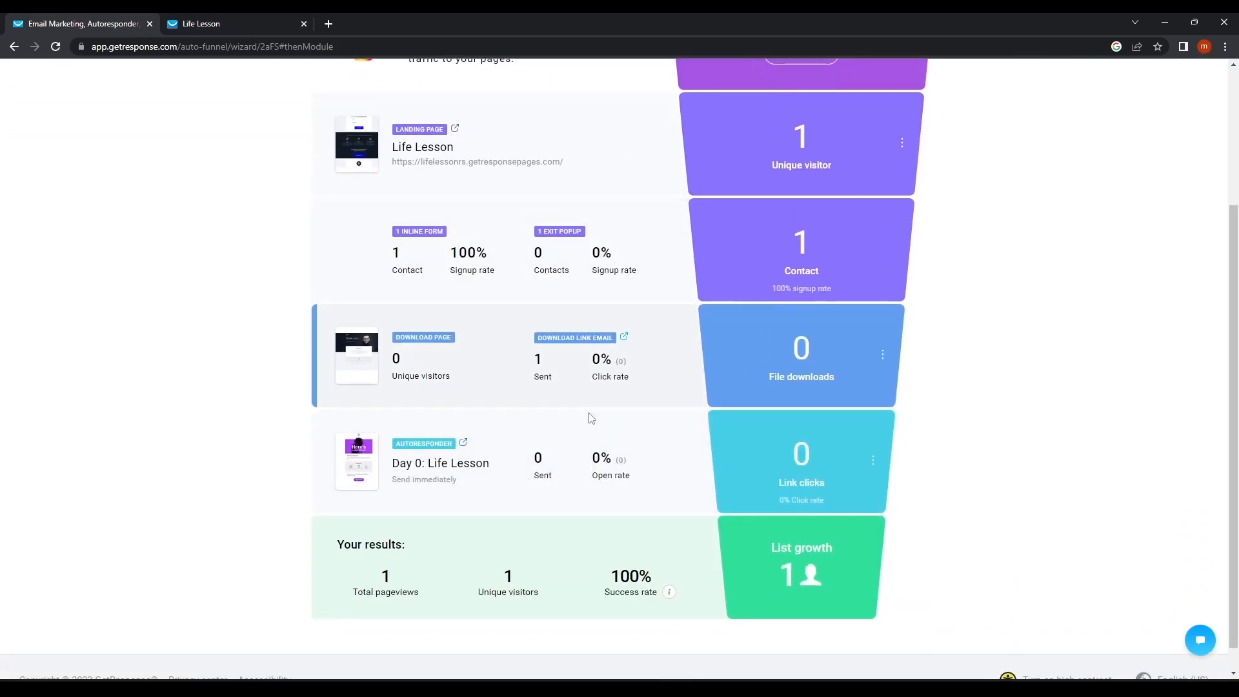
scroll(589, 419, down, 1)
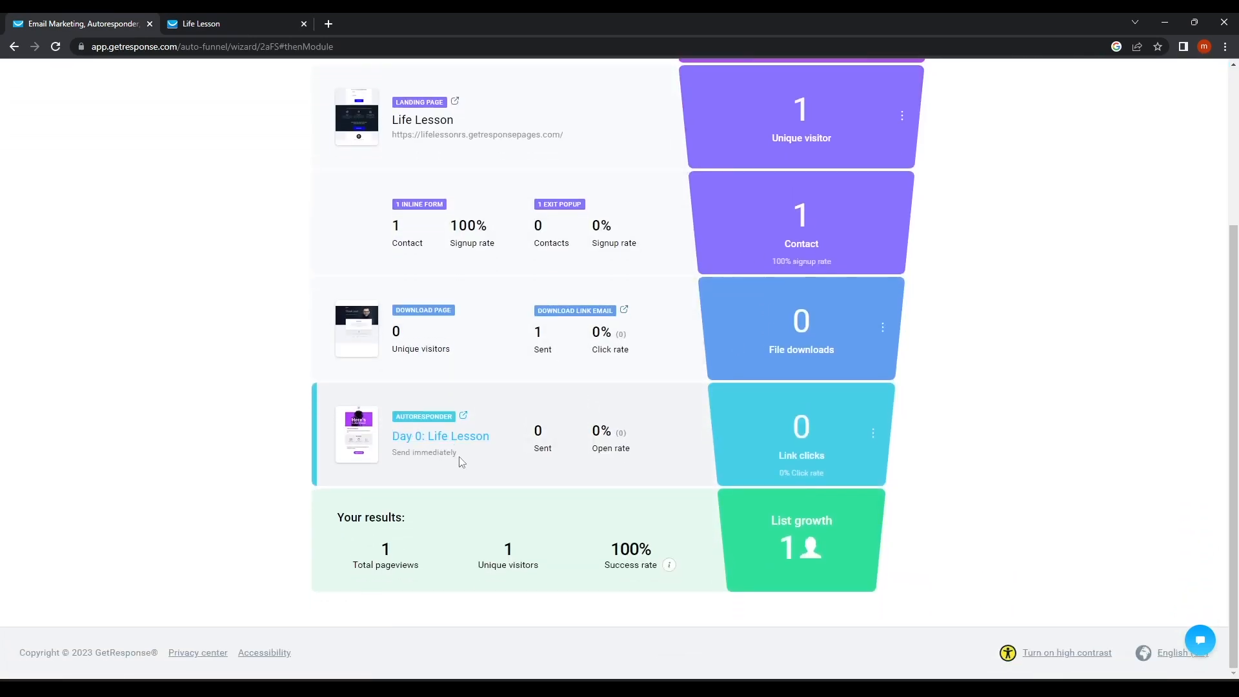
From the Funnels list, open the LifeLessonResource funnel's settings and save them.
scroll(461, 462, up, 4)
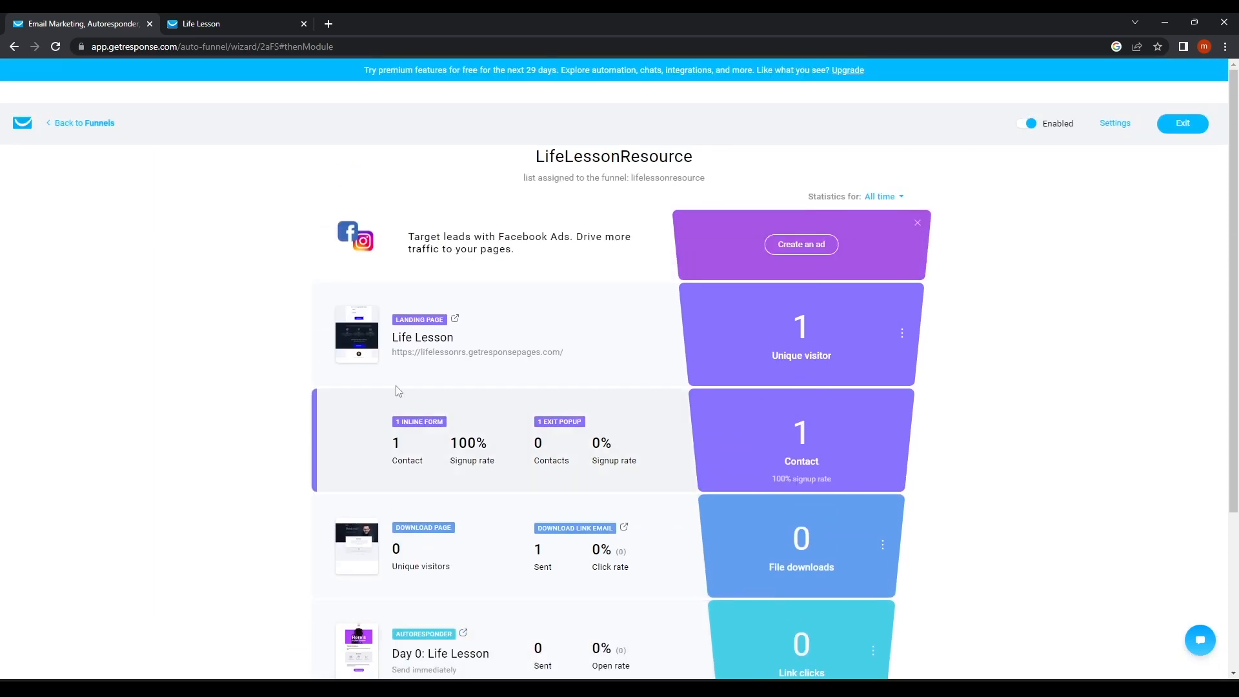
click(58, 127)
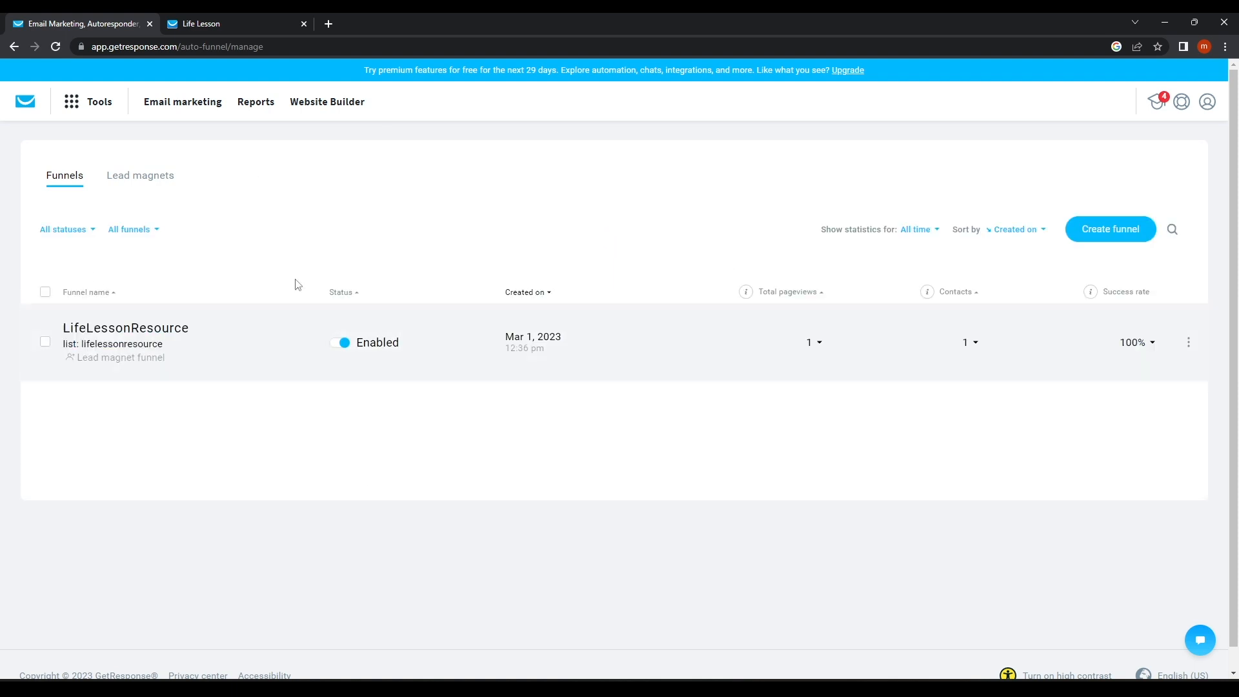
click(1188, 346)
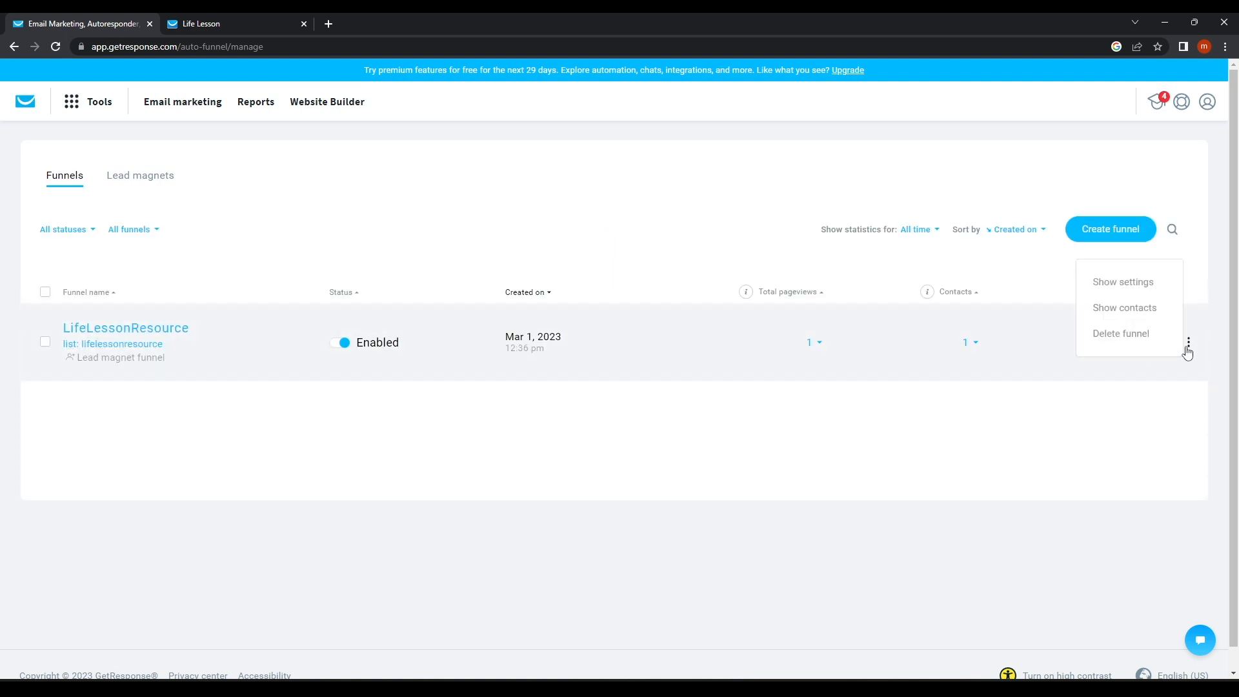
click(1126, 284)
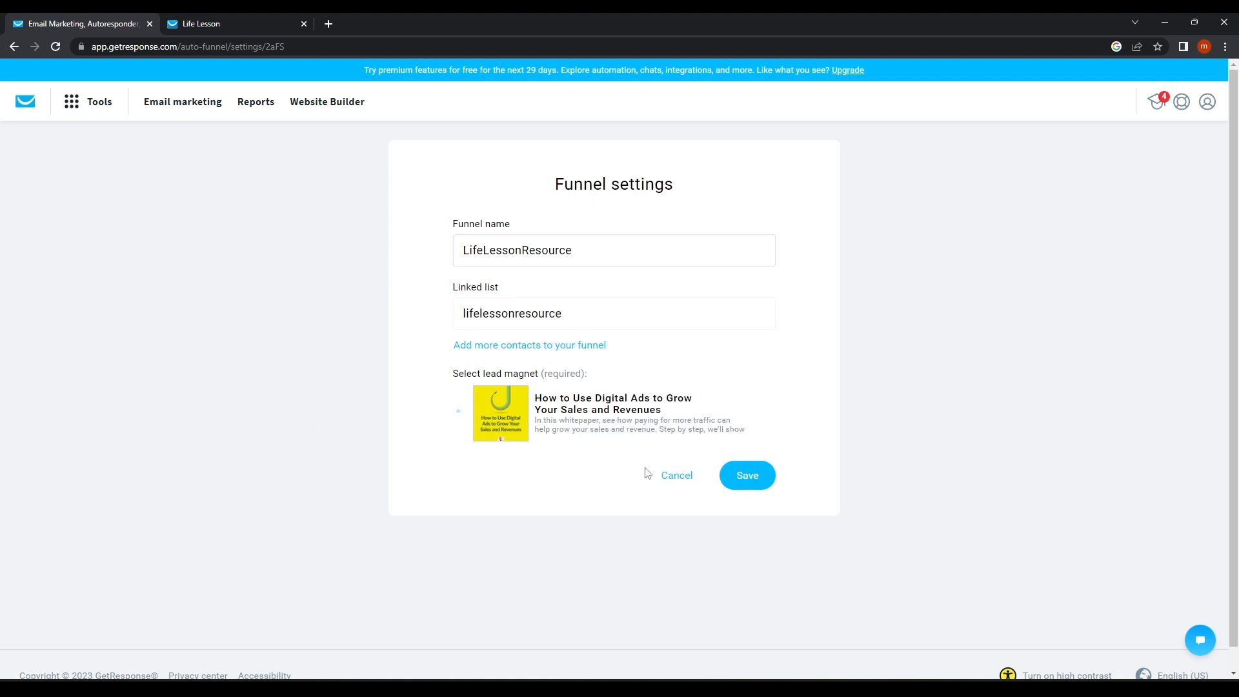
click(735, 480)
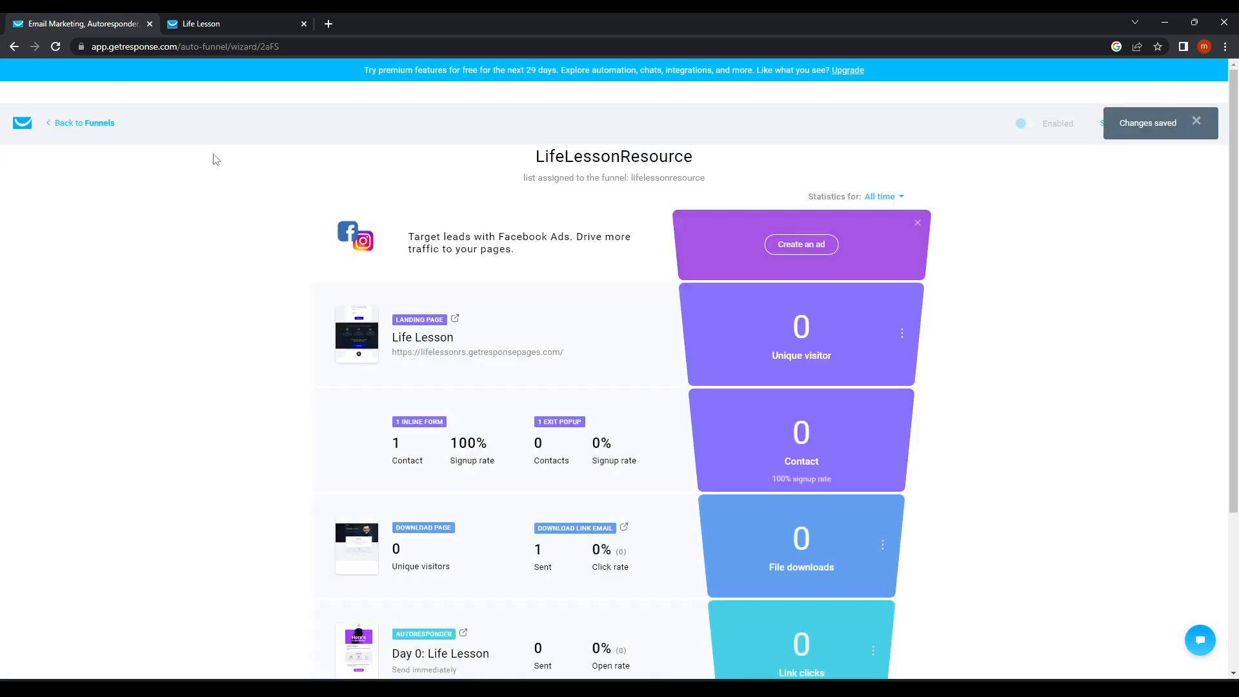
Back in Funnels, cancel the disable prompt so LifeLessonResource stays enabled.
click(71, 123)
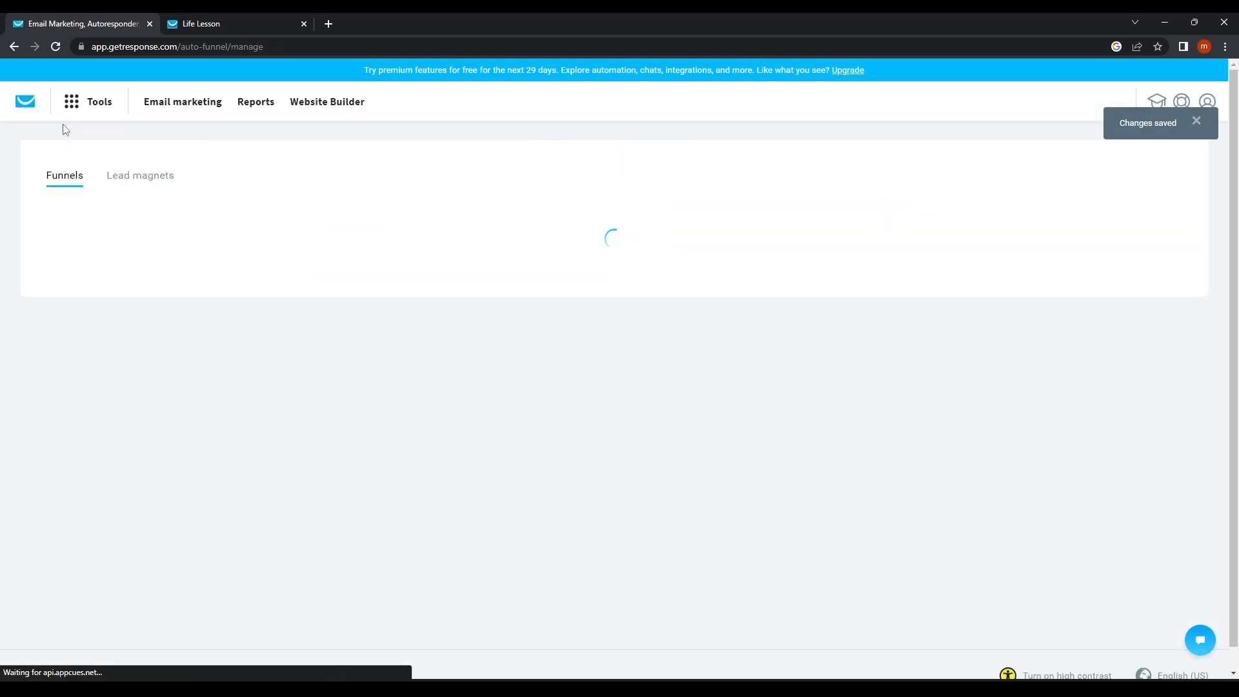
click(344, 345)
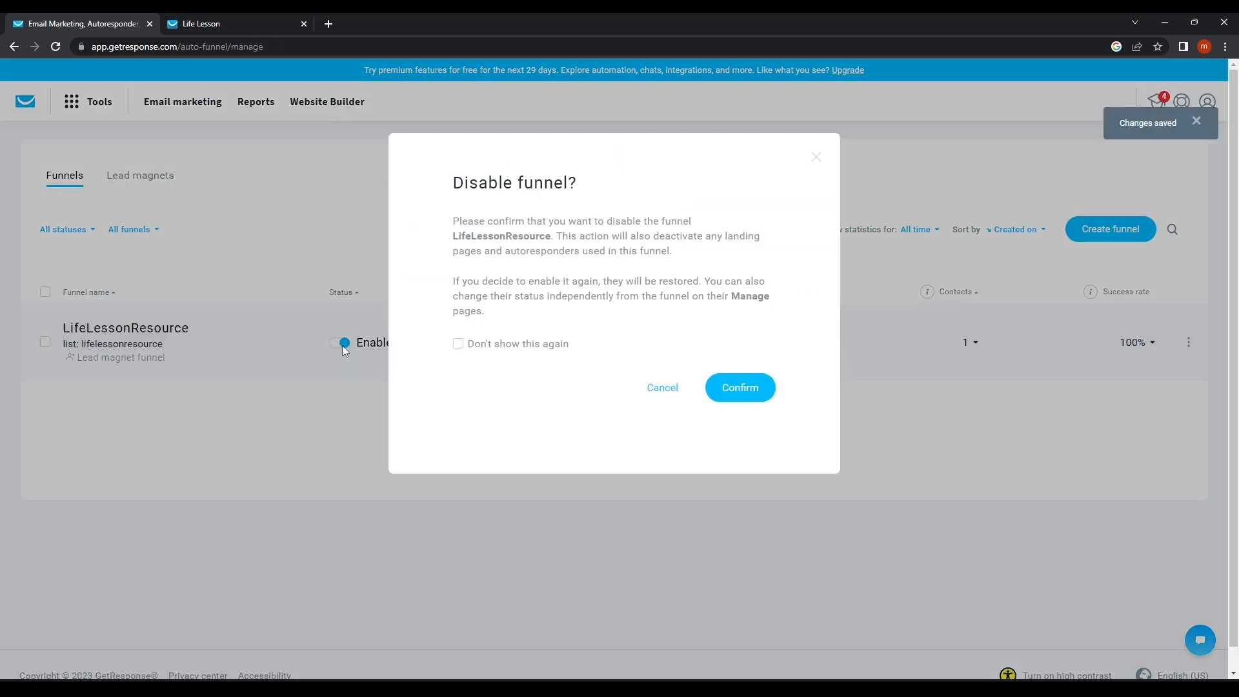
click(740, 390)
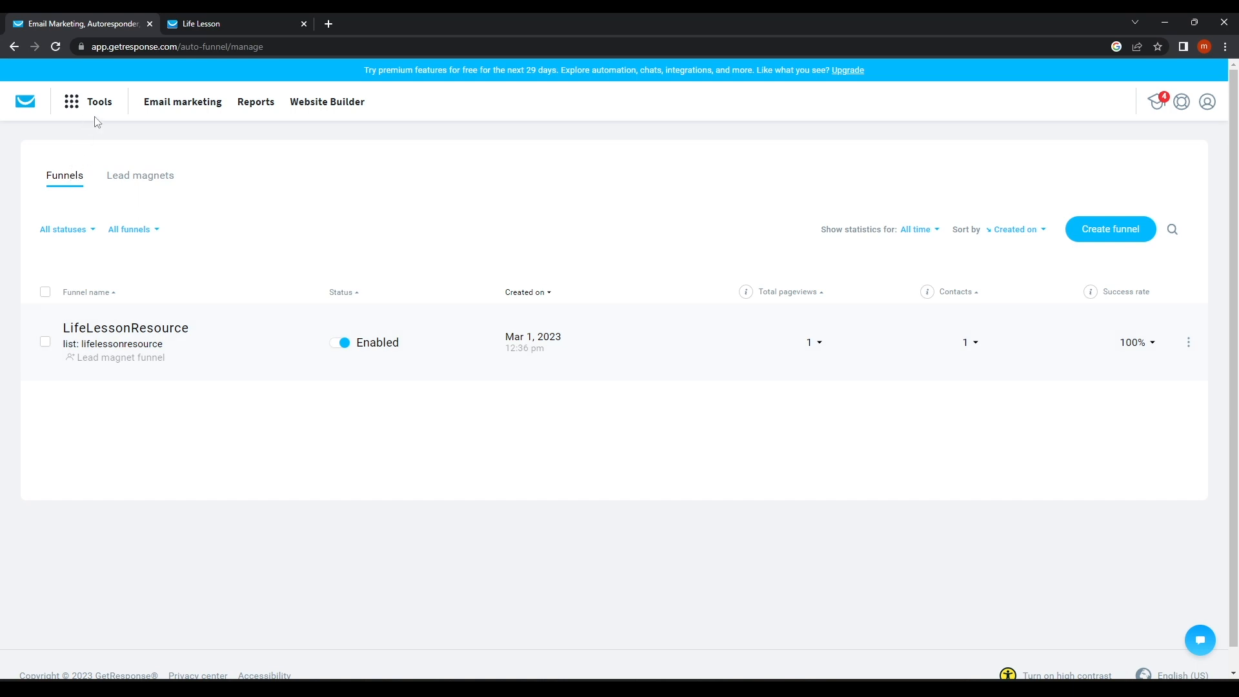
Browse the lead magnets, then show the contacts of the lifelessonresource list.
click(159, 178)
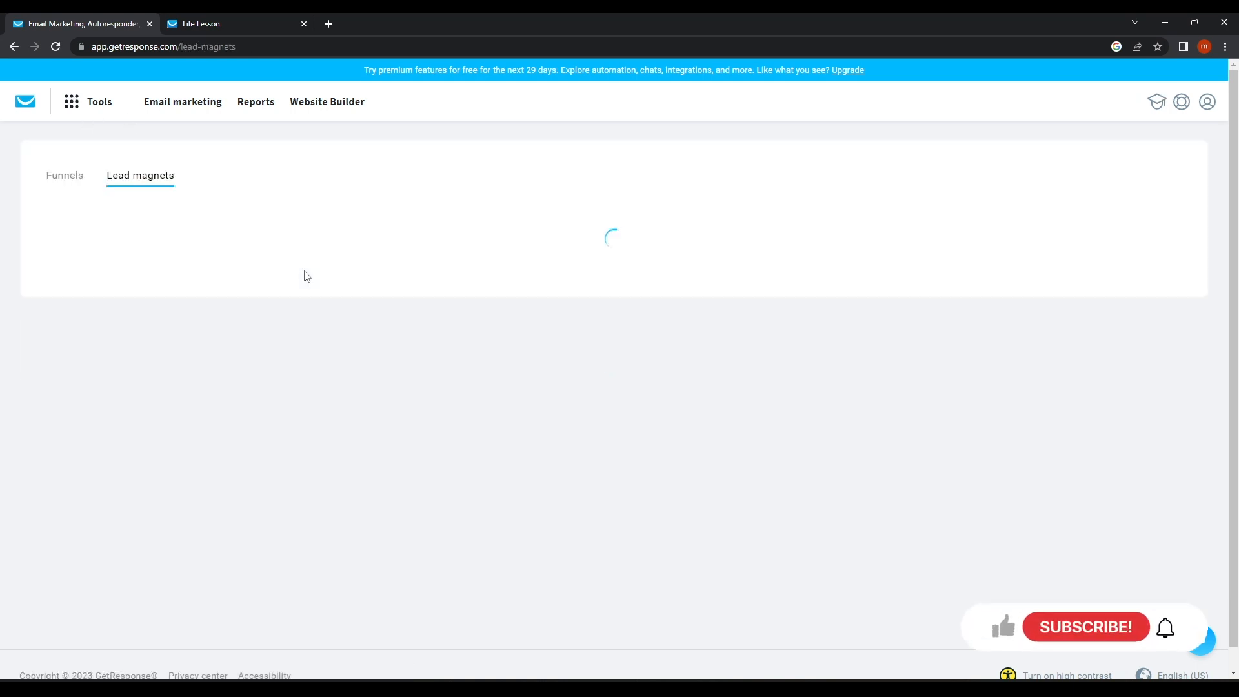
scroll(245, 284, down, 1)
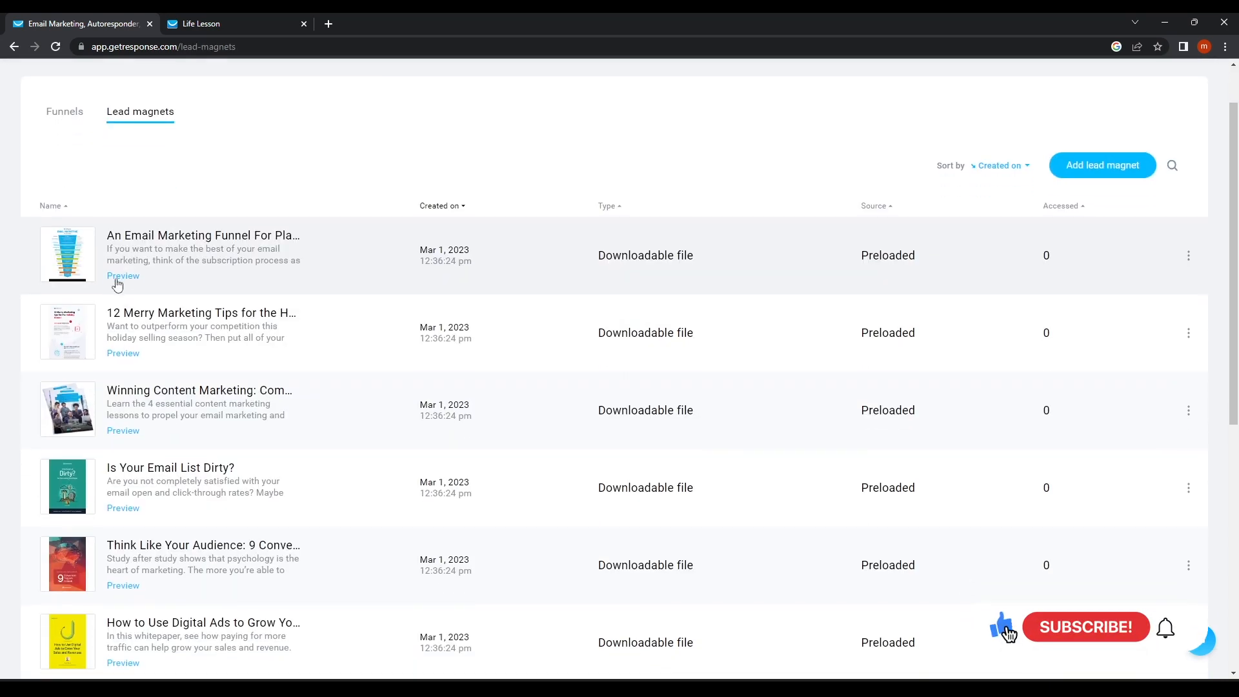
scroll(118, 286, down, 7)
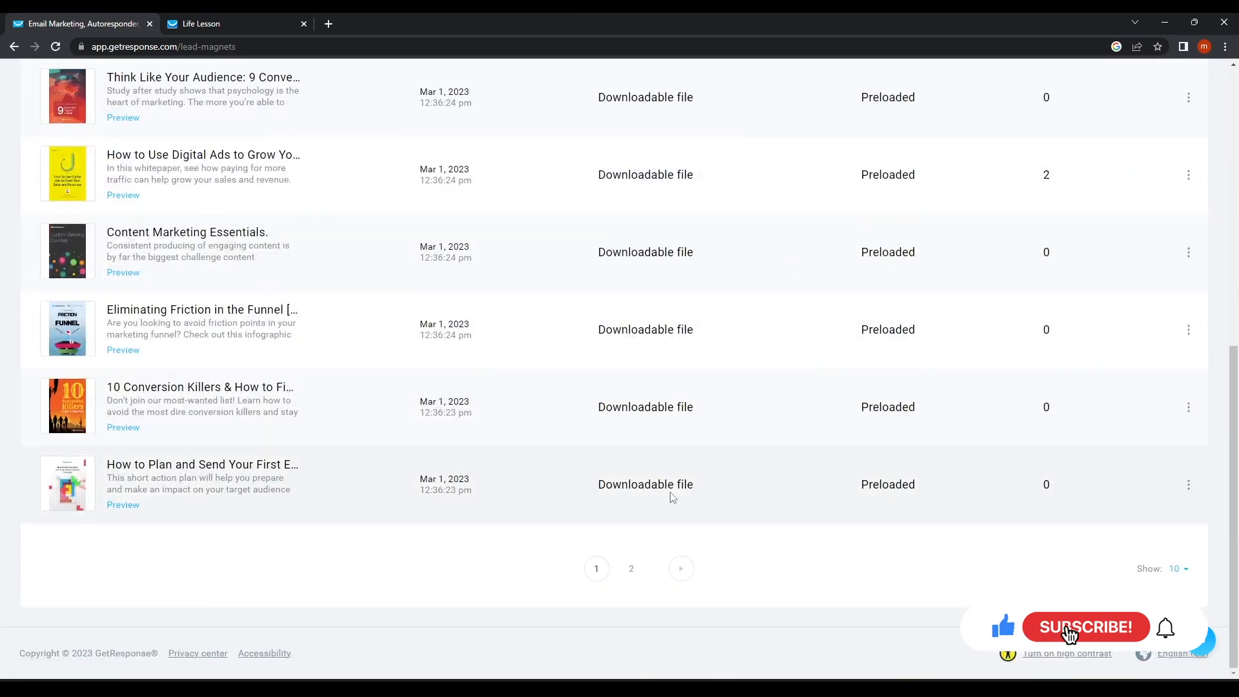
scroll(670, 494, up, 8)
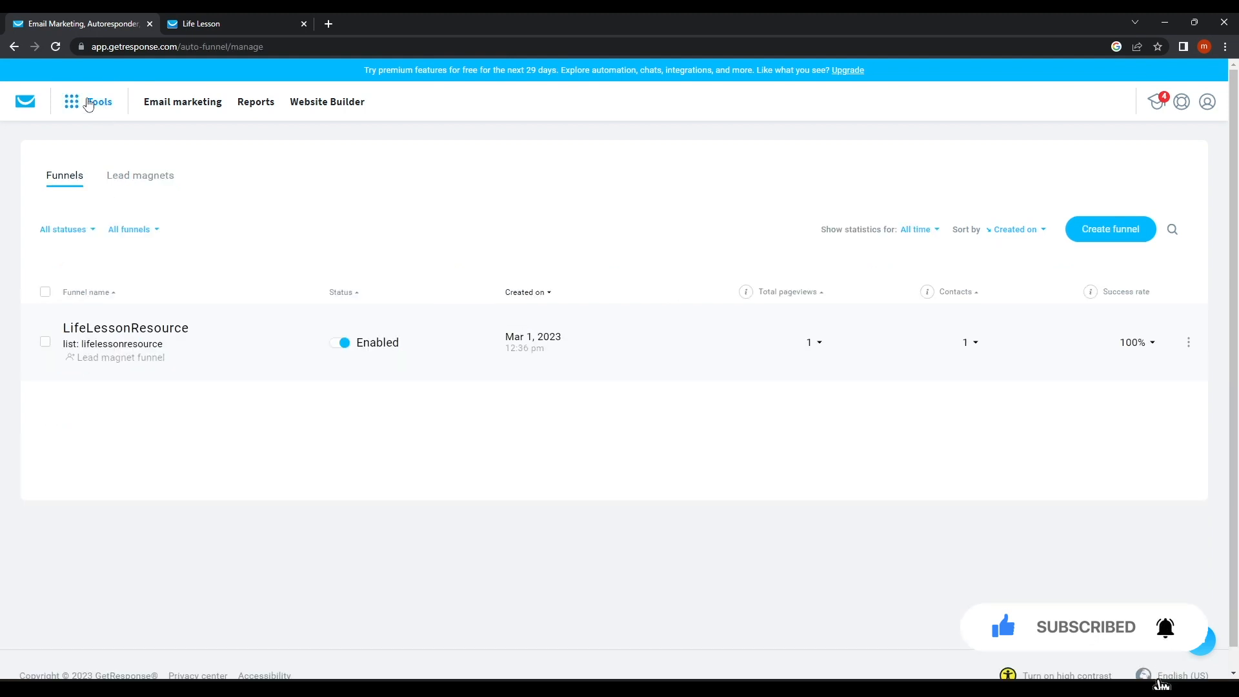
click(88, 105)
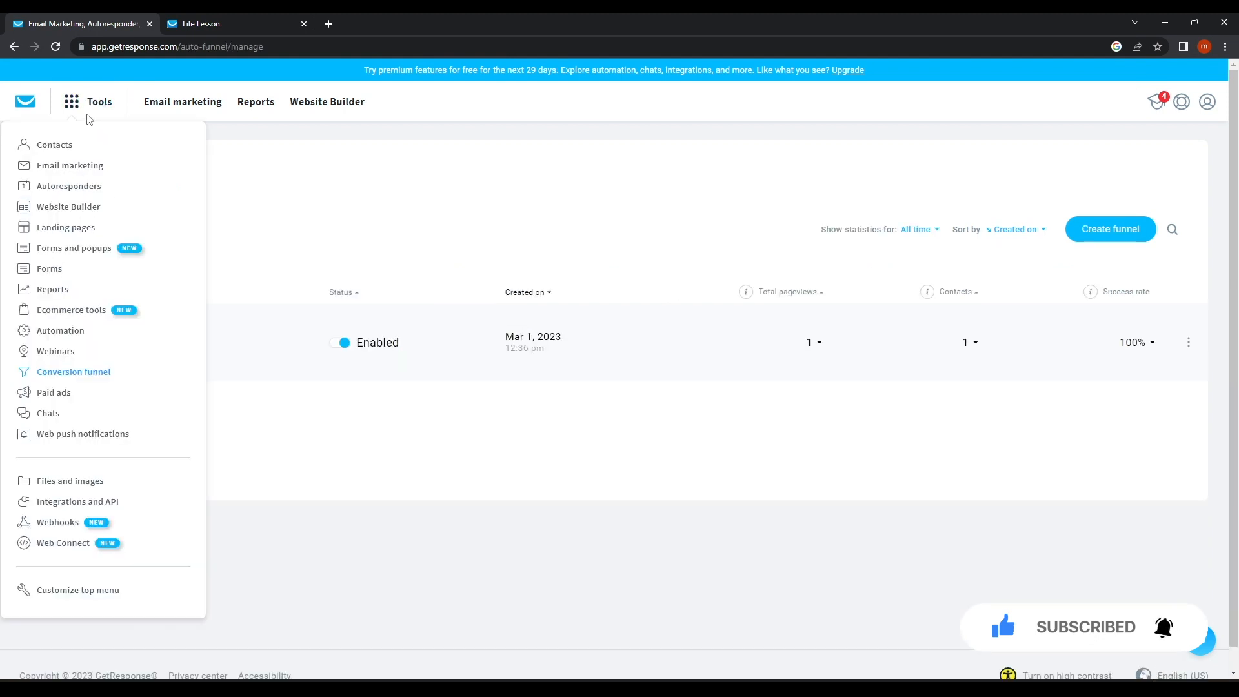
click(61, 146)
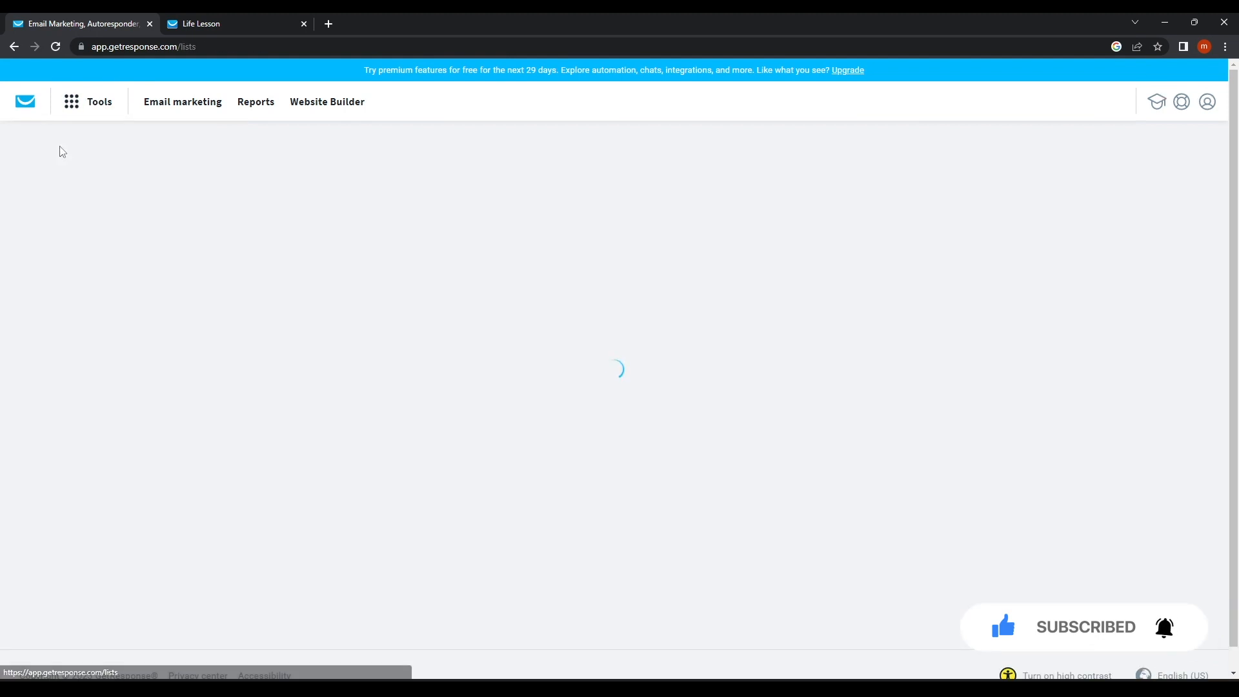
click(1189, 376)
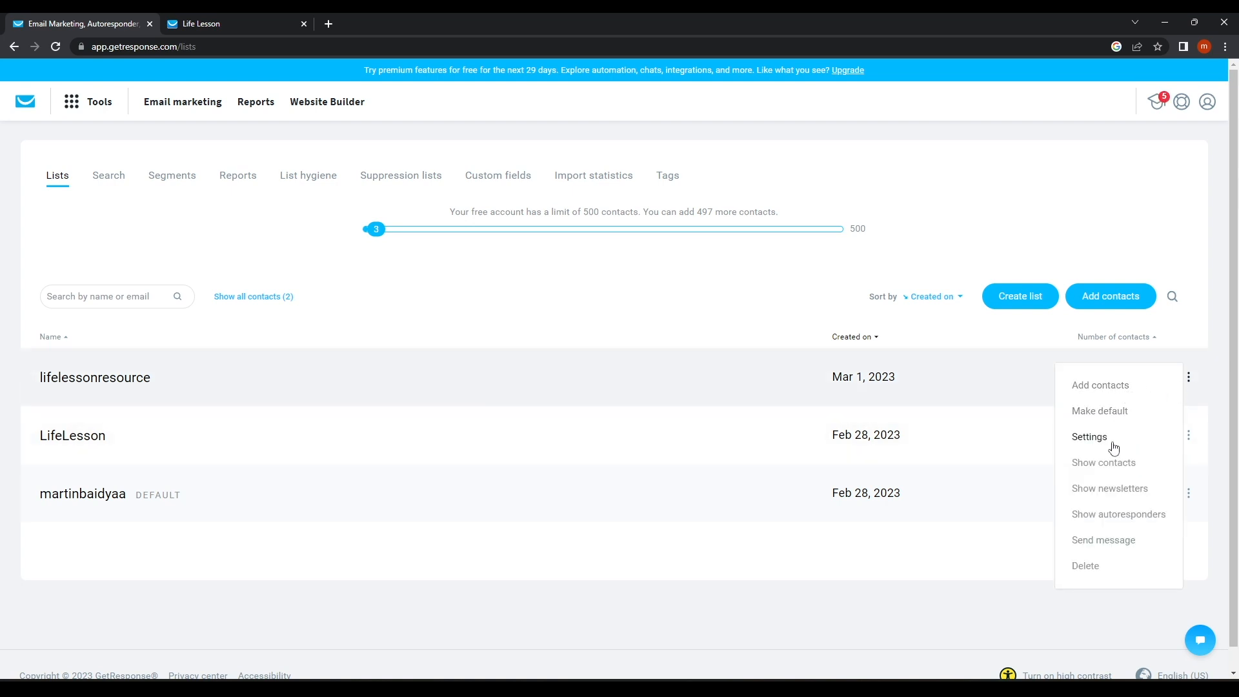
click(1103, 465)
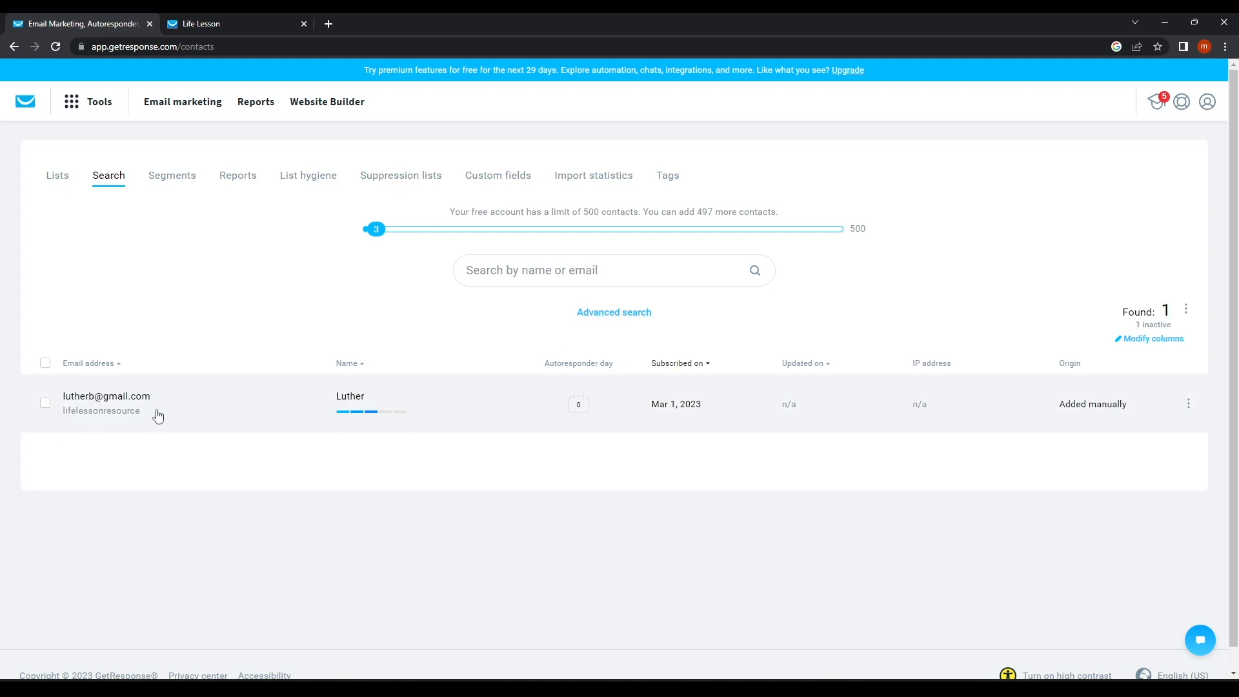
Inspect the list's single contact, then go to the Email marketing newsletters page.
click(373, 416)
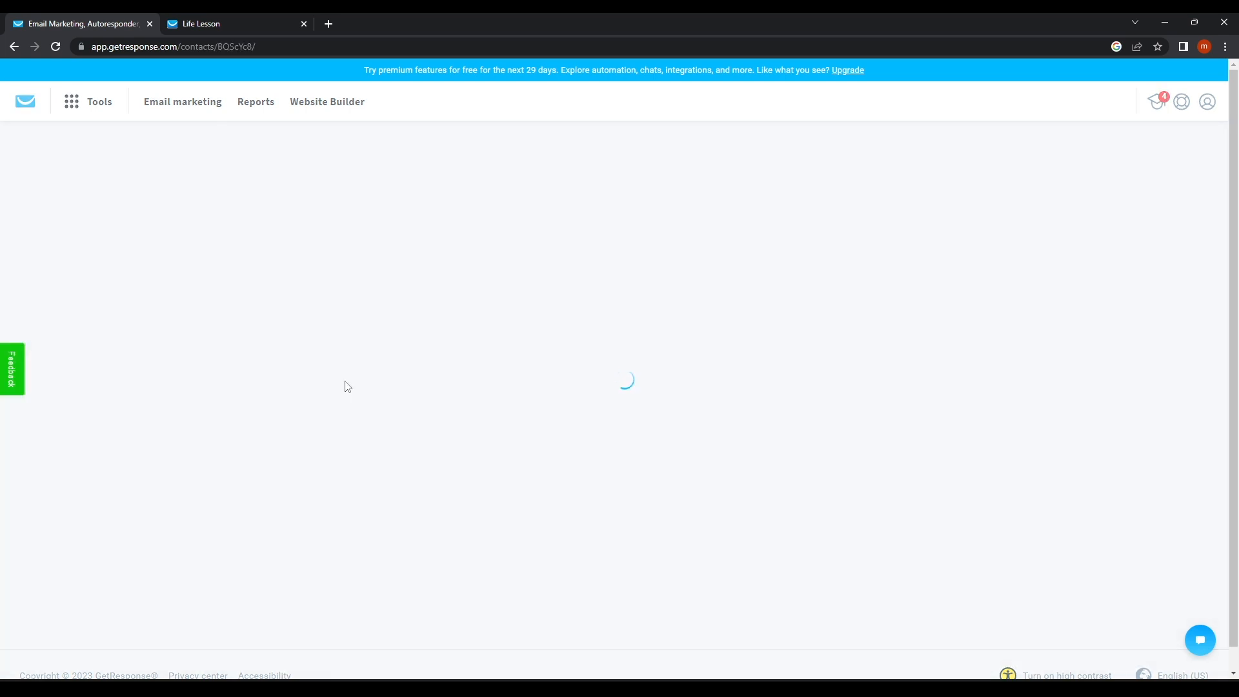
scroll(641, 365, down, 3)
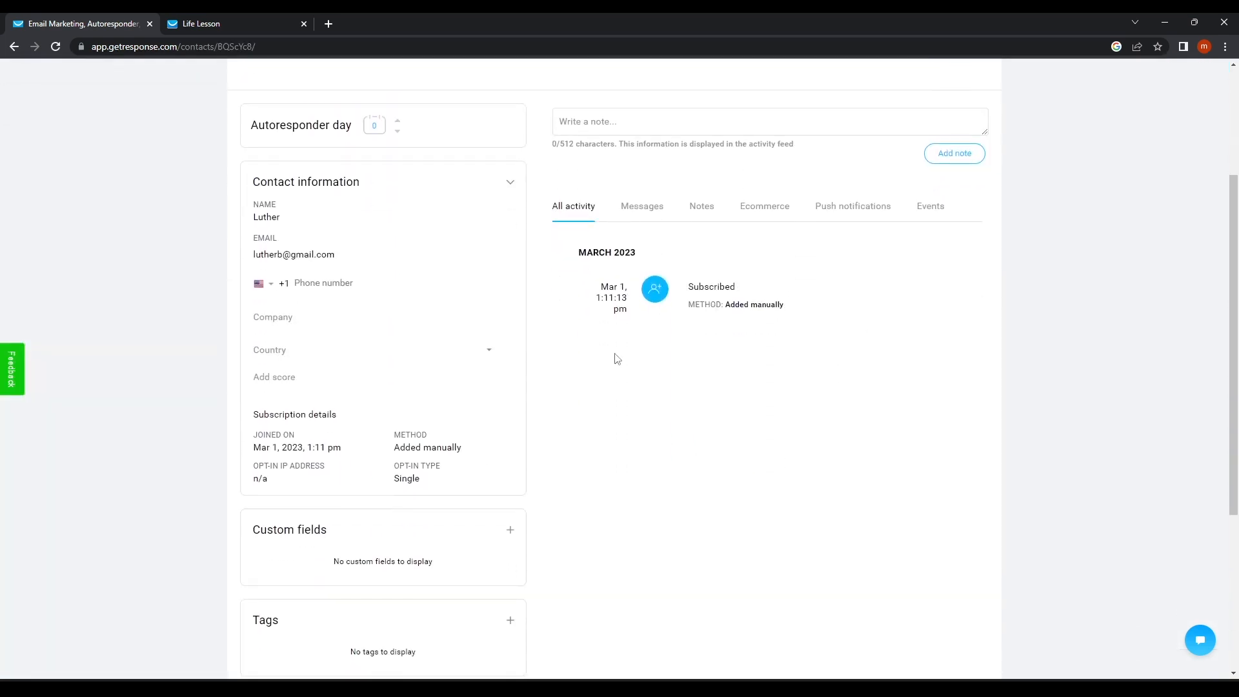
scroll(412, 456, up, 3)
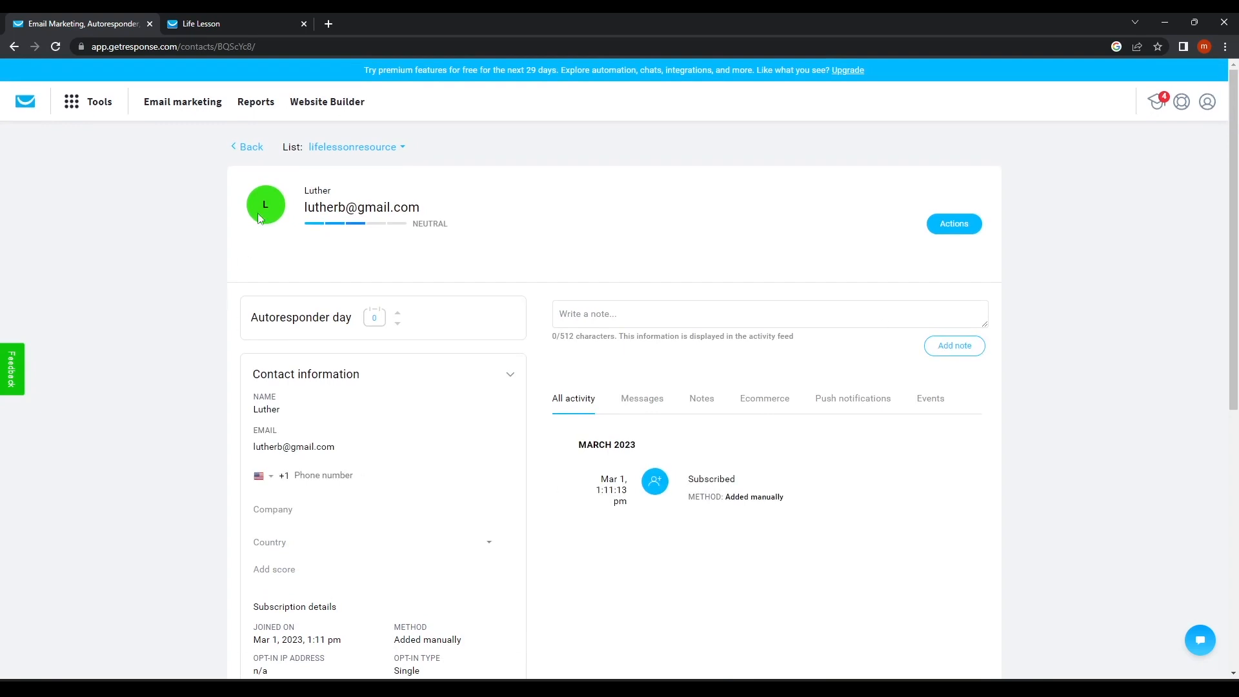
click(71, 98)
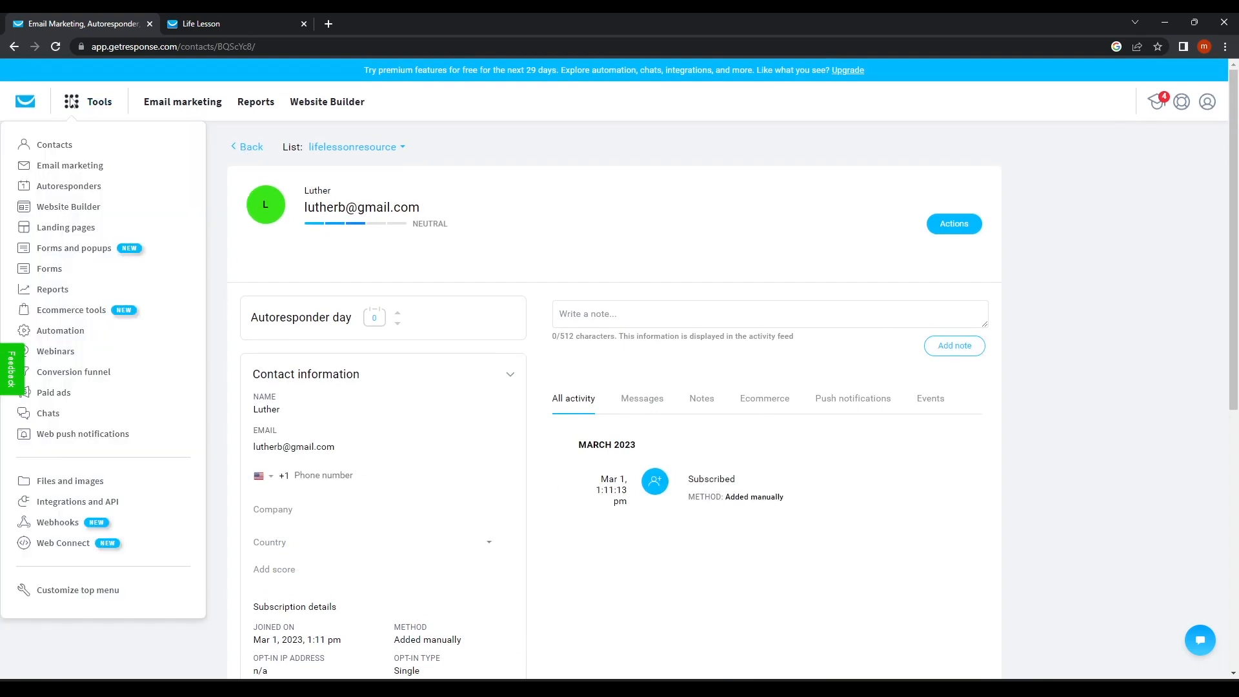
click(64, 169)
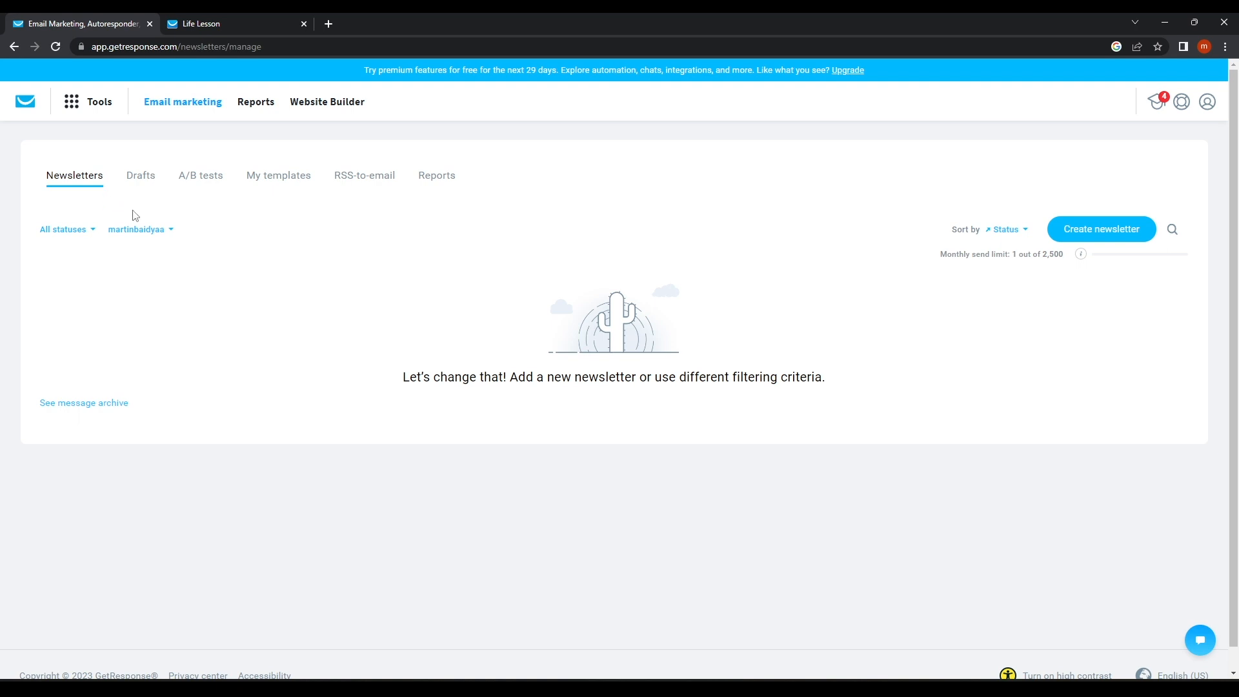
Create a new newsletter named 'Greetings For New Life'.
click(98, 106)
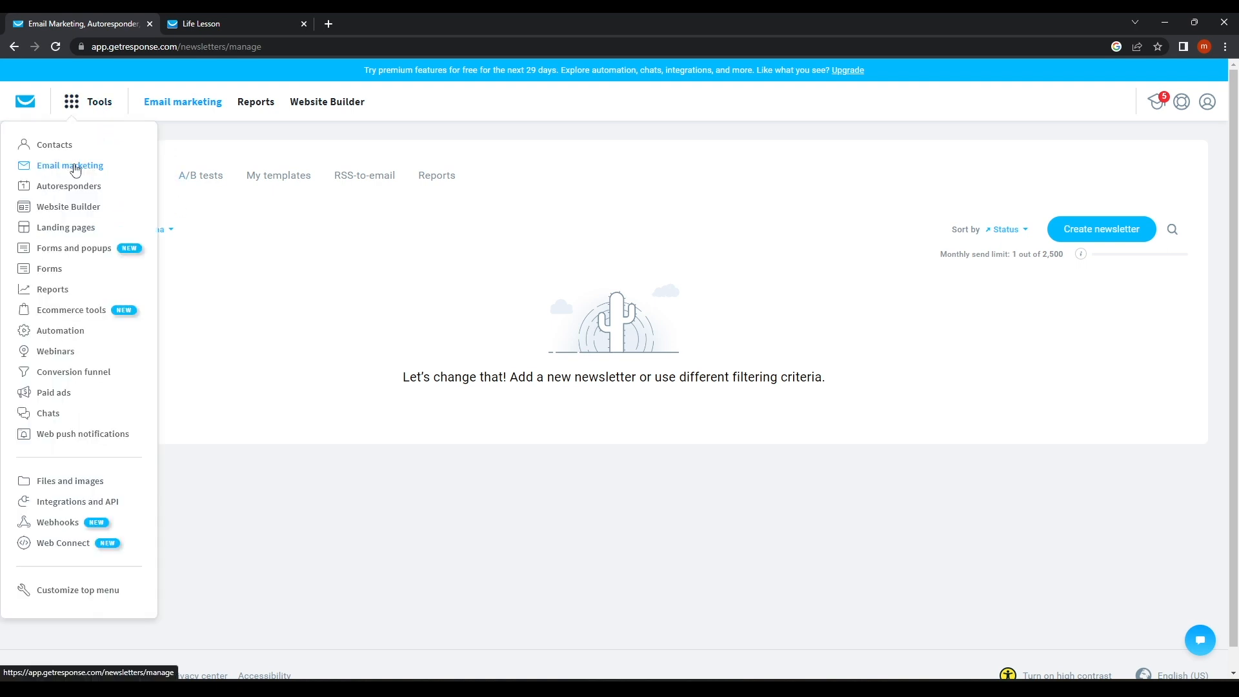
click(75, 167)
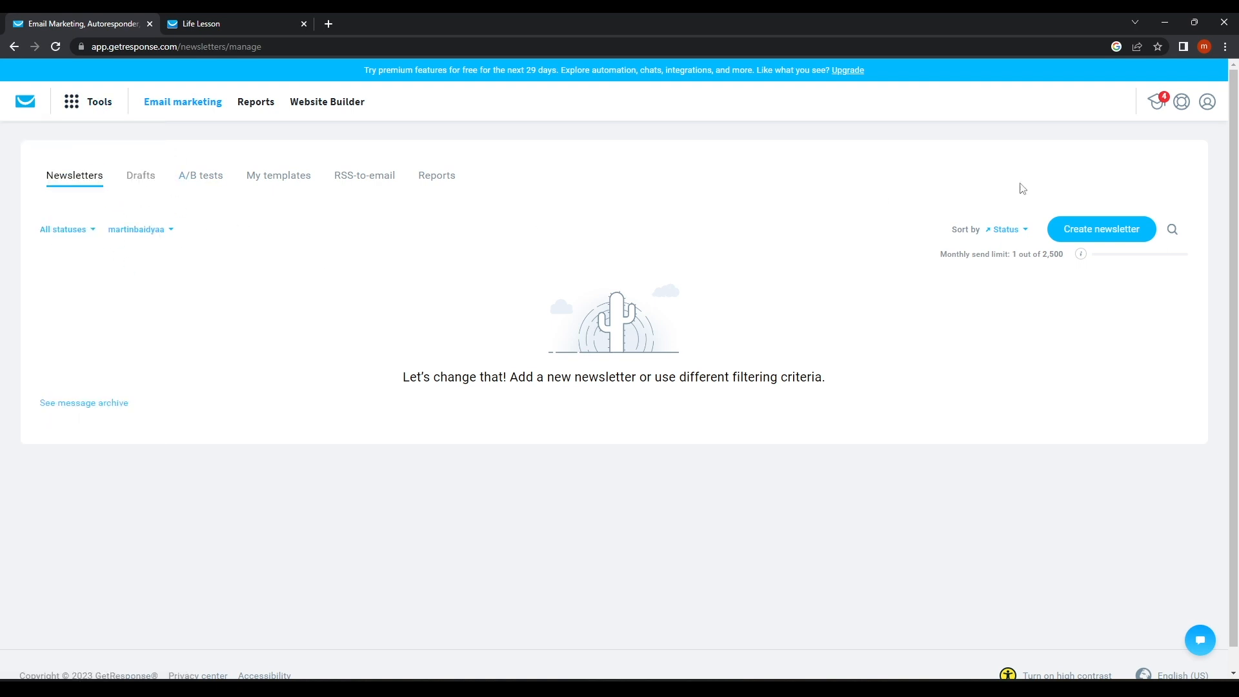
click(1102, 234)
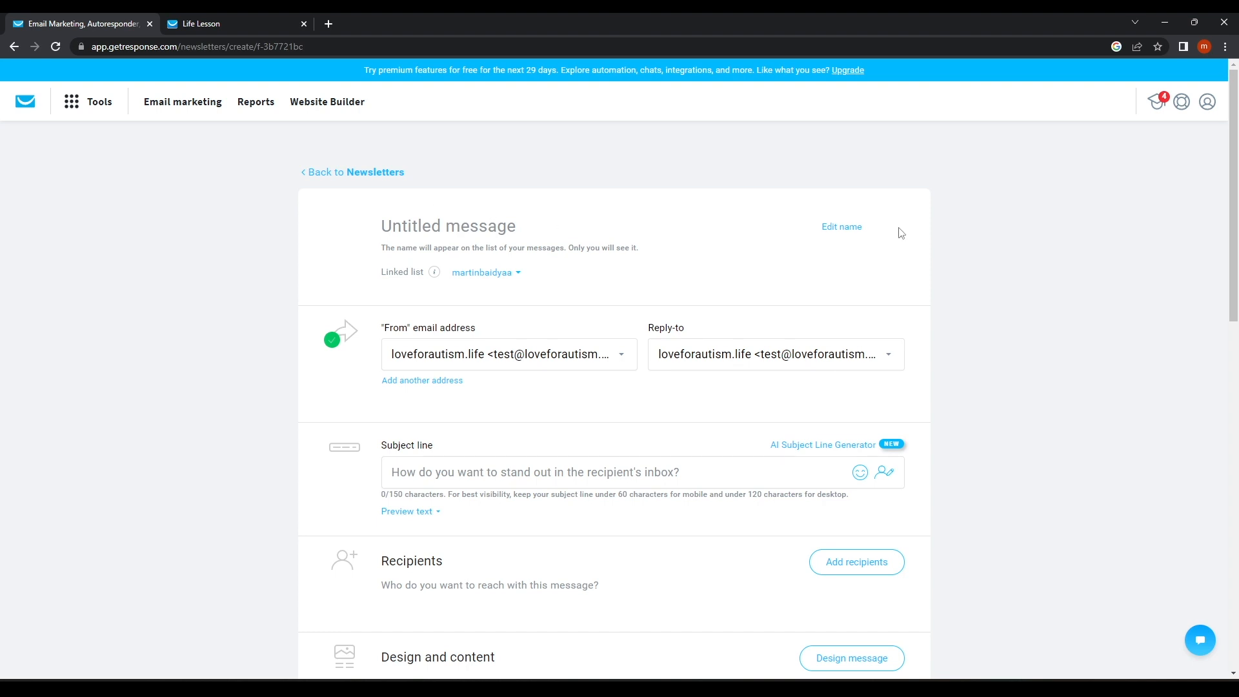
click(837, 227)
key(BackSpace)
key(BackSpace)
key(BackSpace)
key(BackSpace)
key(BackSpace)
key(BackSpace)
key(BackSpace)
key(BackSpace)
key(BackSpace)
key(BackSpace)
key(BackSpace)
key(BackSpace)
key(BackSpace)
key(BackSpace)
key(BackSpace)
text(Greetings For New Life)
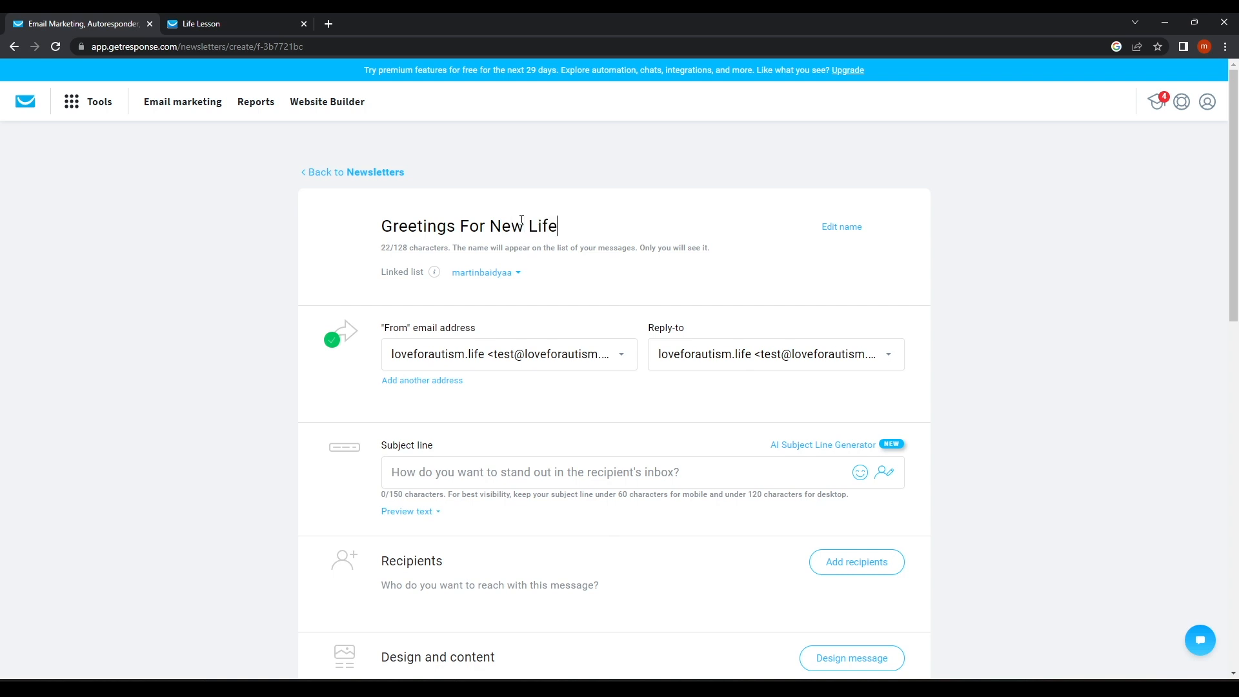
Set the newsletter subject line to 'Life is Wonderful'.
scroll(481, 308, down, 1)
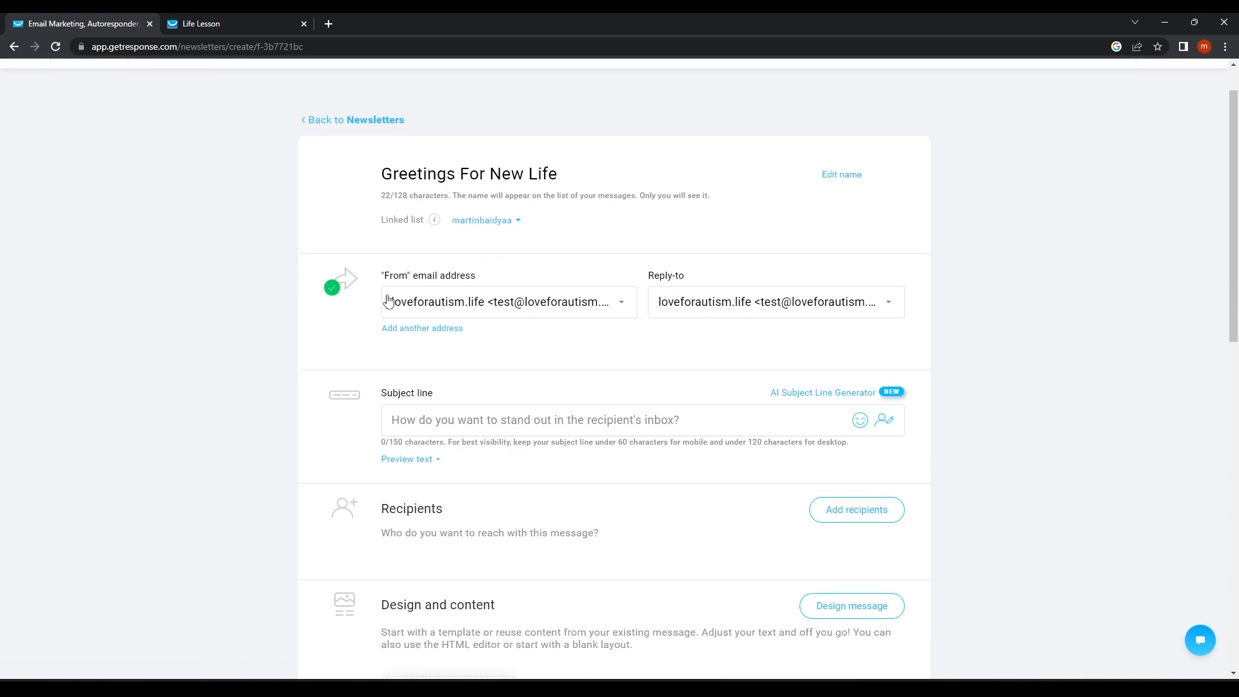
click(418, 320)
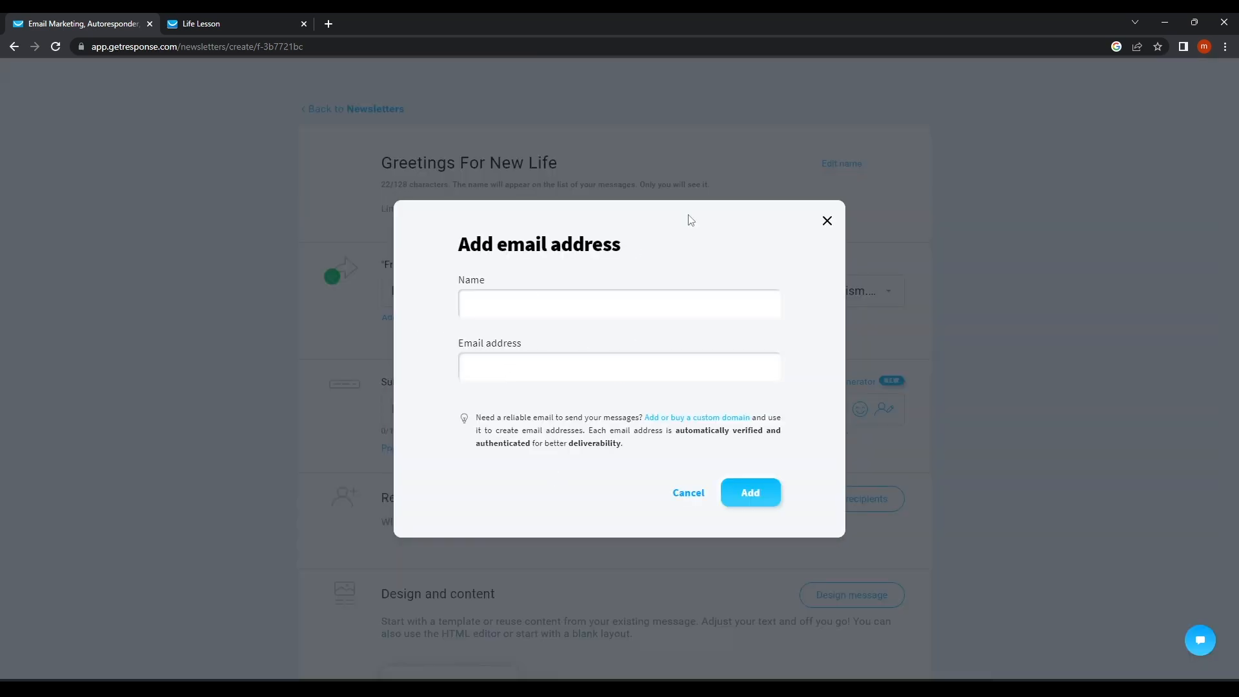
click(829, 223)
click(411, 405)
scroll(697, 304, down, 2)
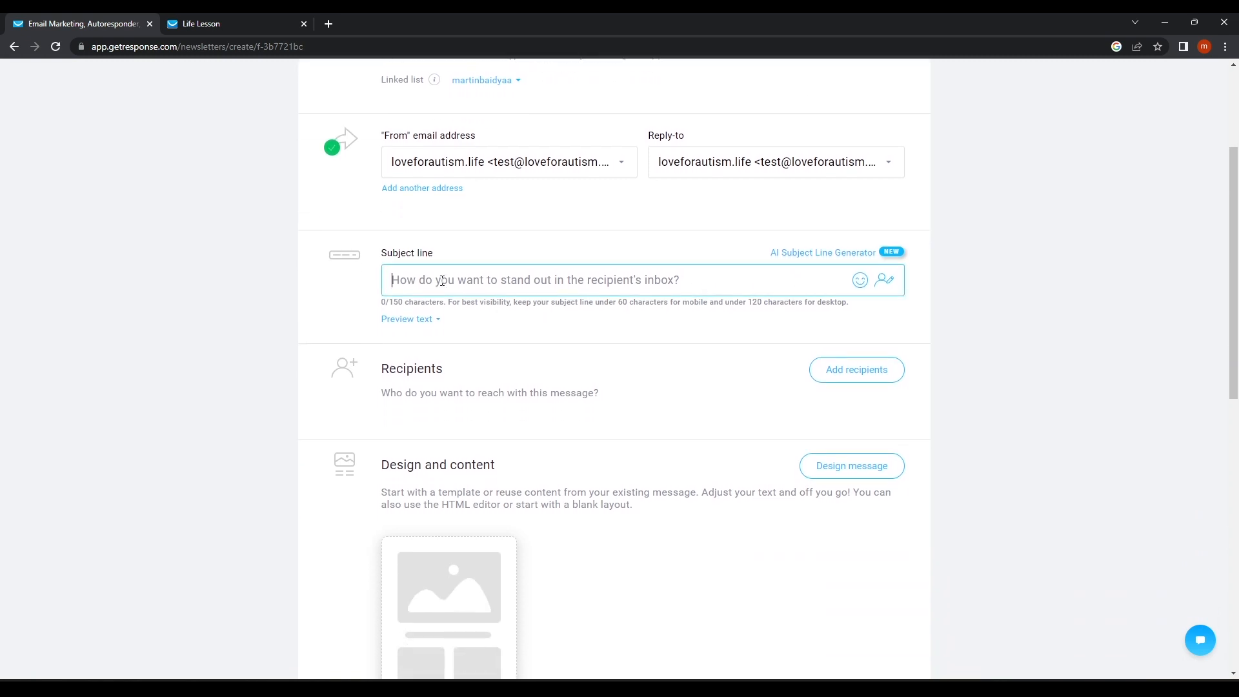
text(Life is Wonderful)
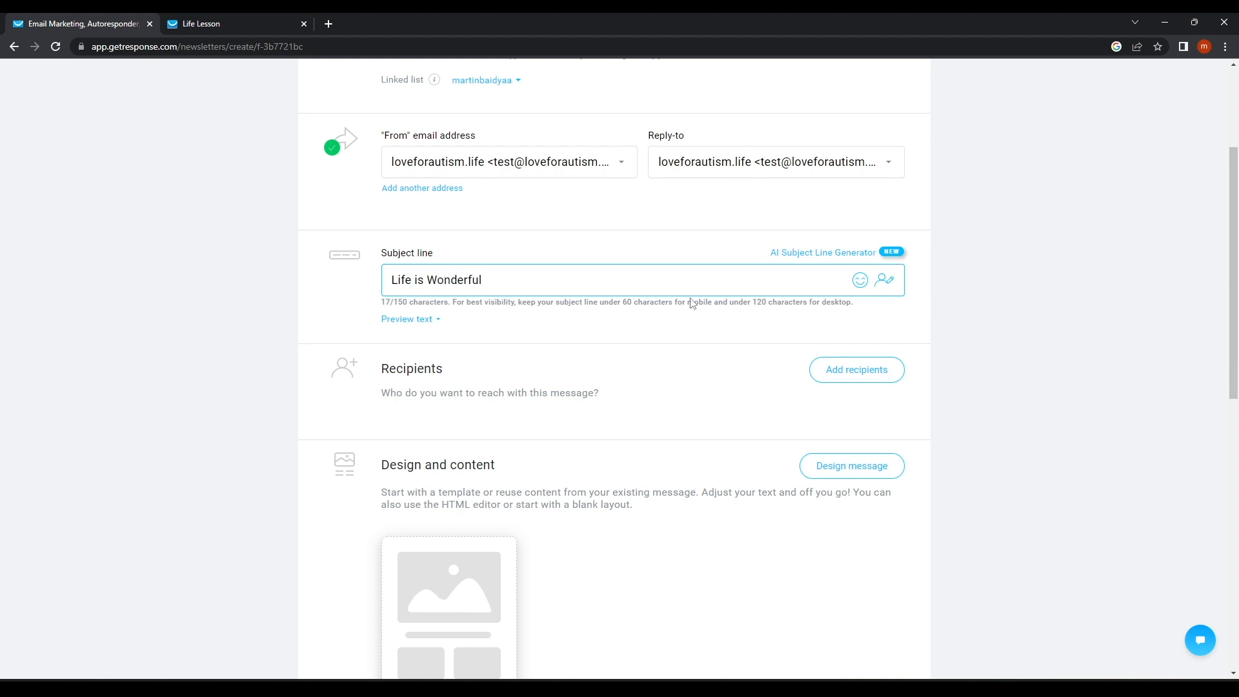
click(692, 303)
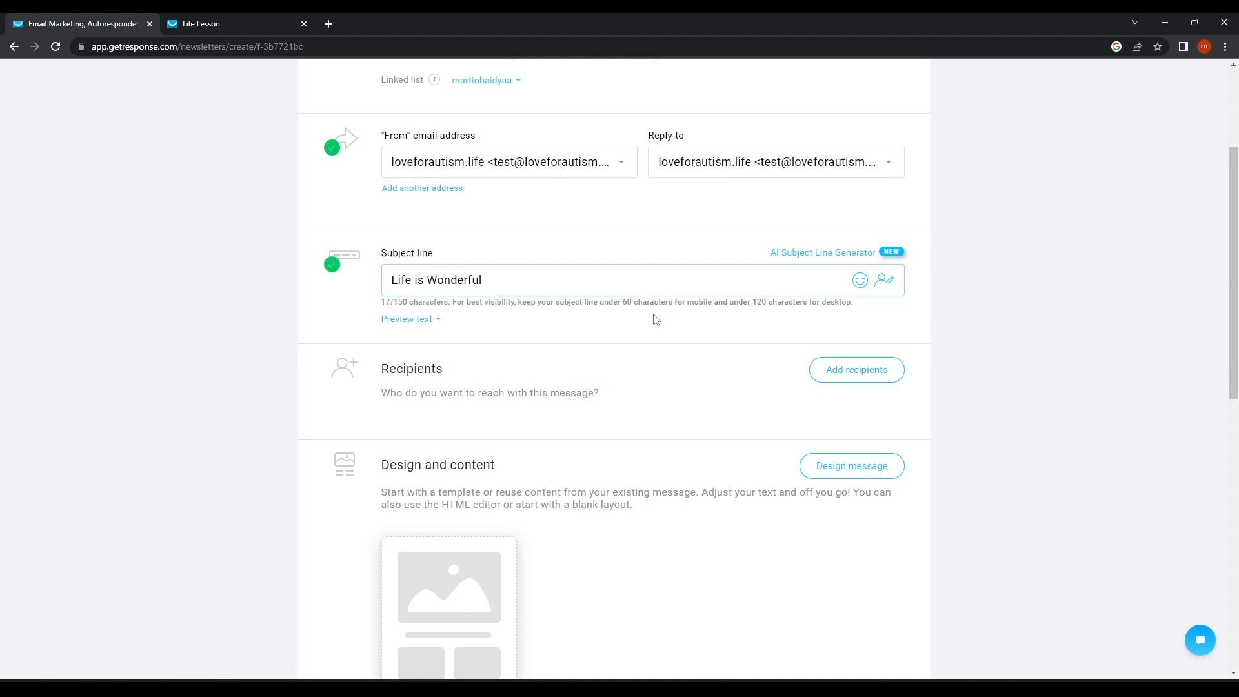
Open the Add recipients dialog to choose the newsletter's contact lists.
click(424, 322)
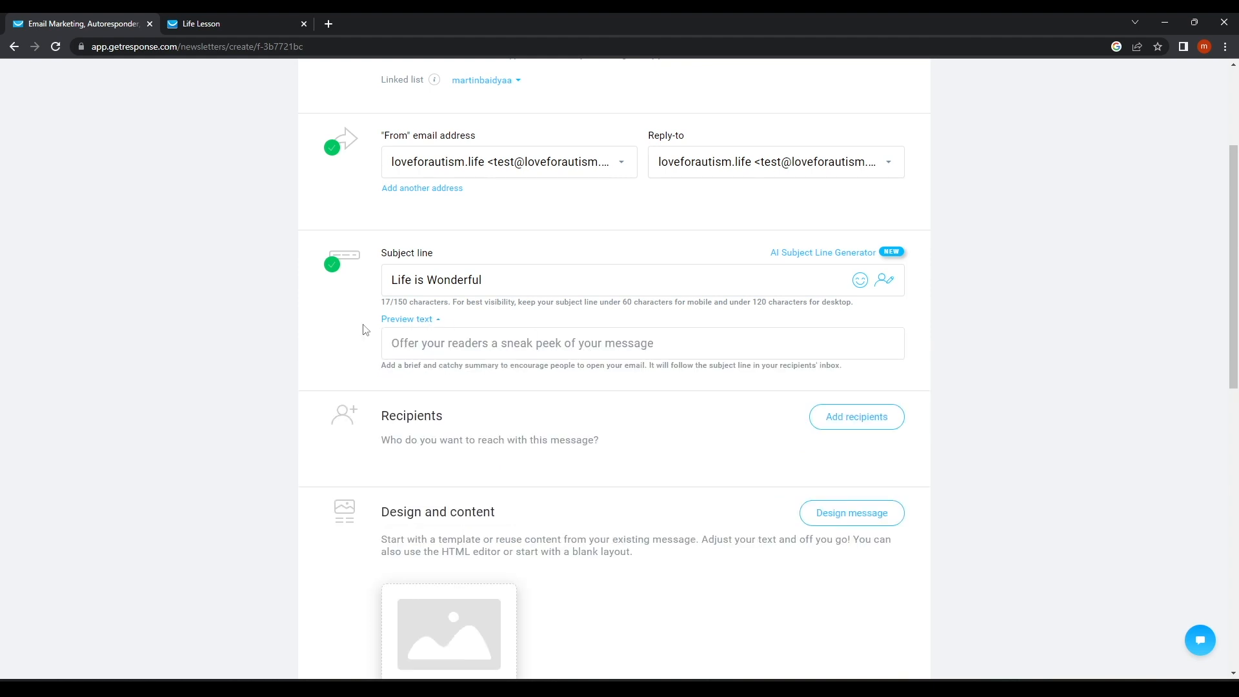
click(409, 323)
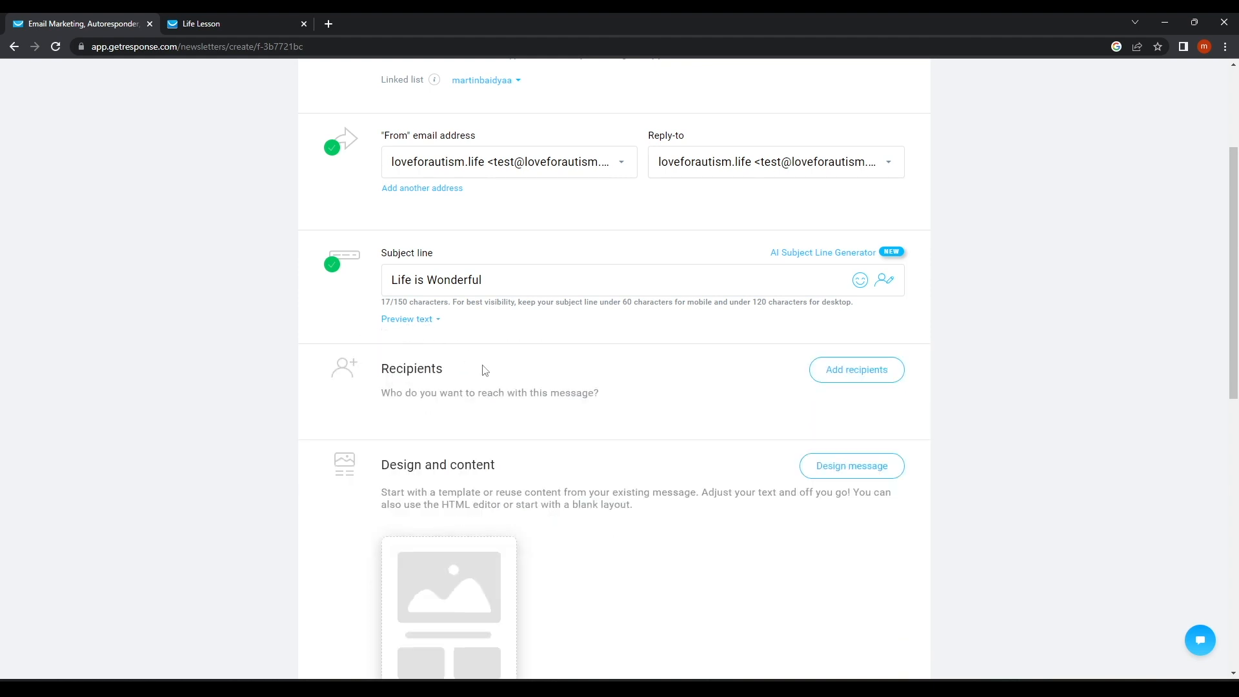
scroll(484, 367, down, 2)
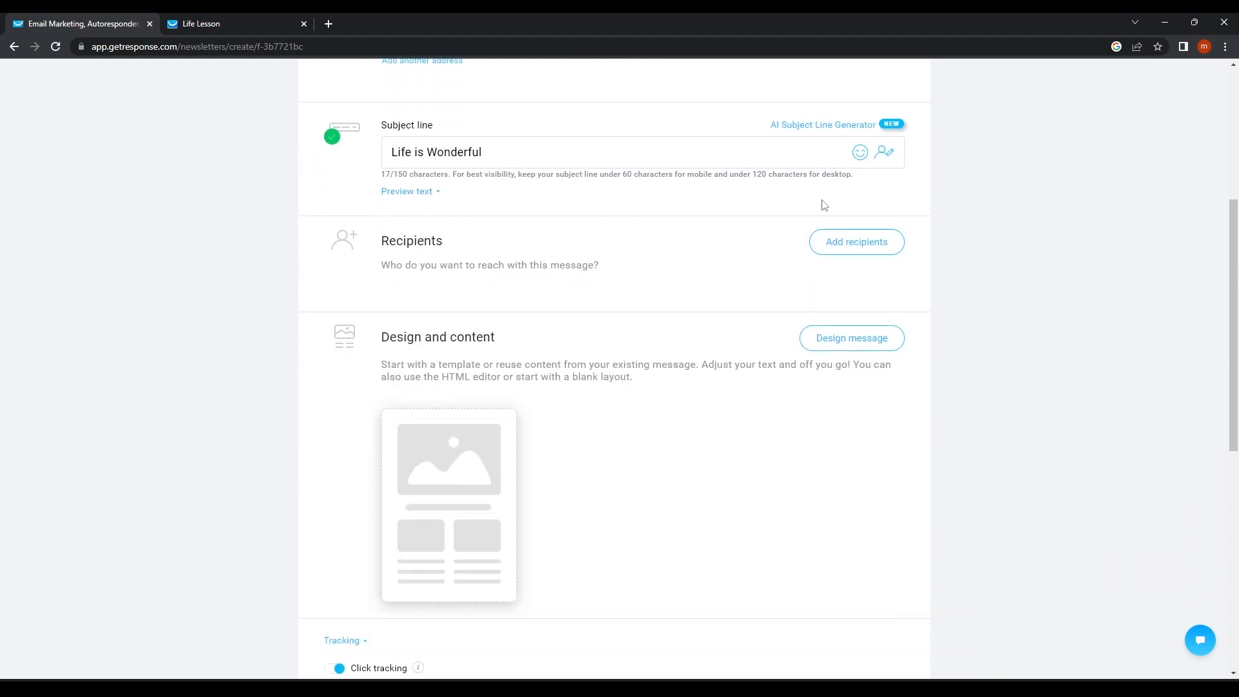
click(861, 152)
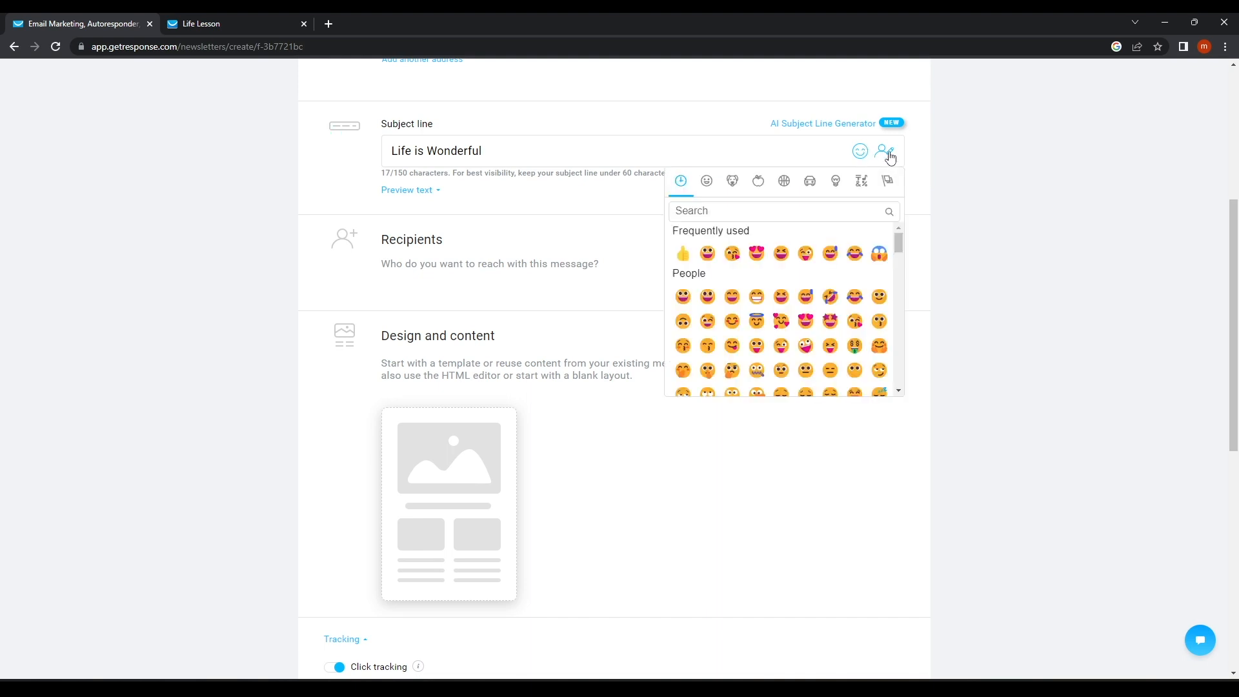
click(991, 178)
click(872, 253)
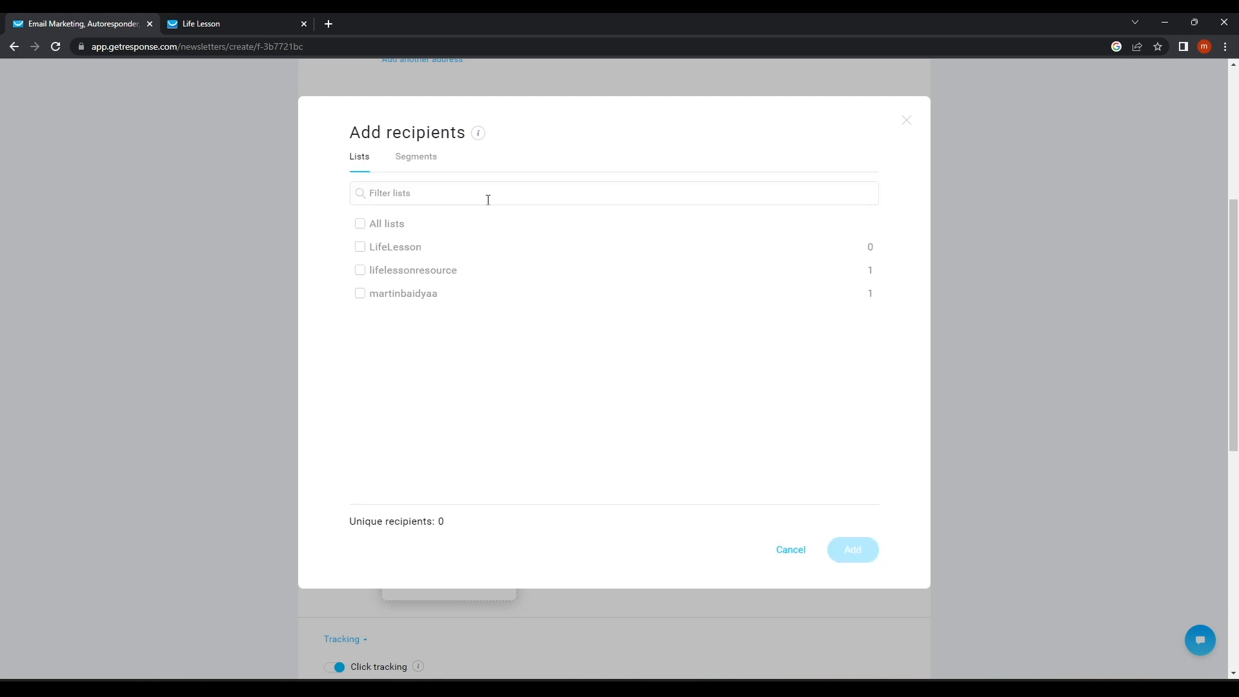
Select the lifelessonresource and default lists as recipients, two contacts in total.
click(373, 272)
click(375, 295)
click(377, 270)
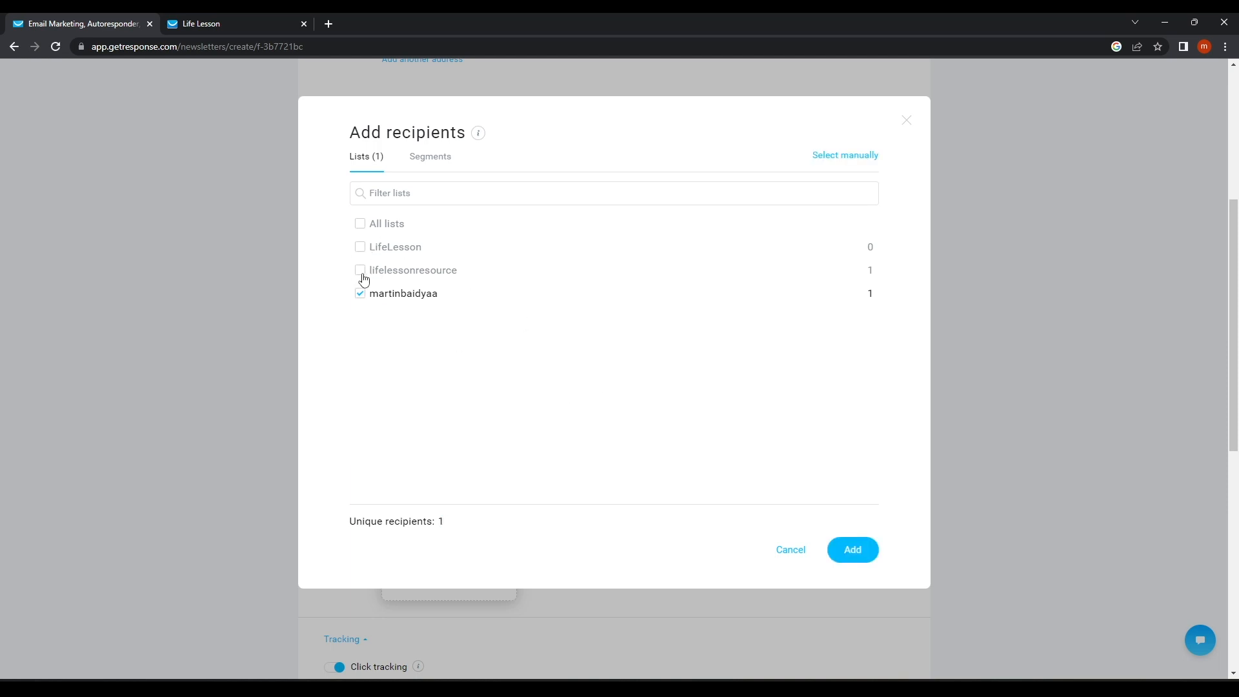
click(360, 273)
click(386, 297)
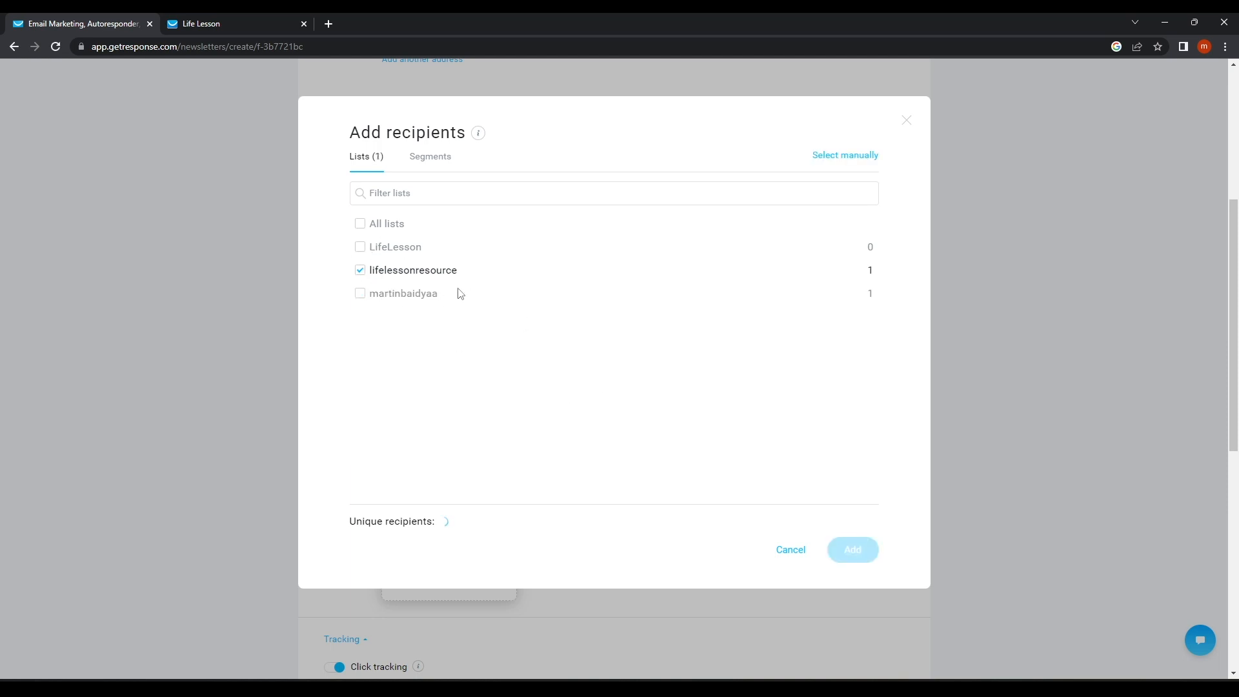
click(383, 291)
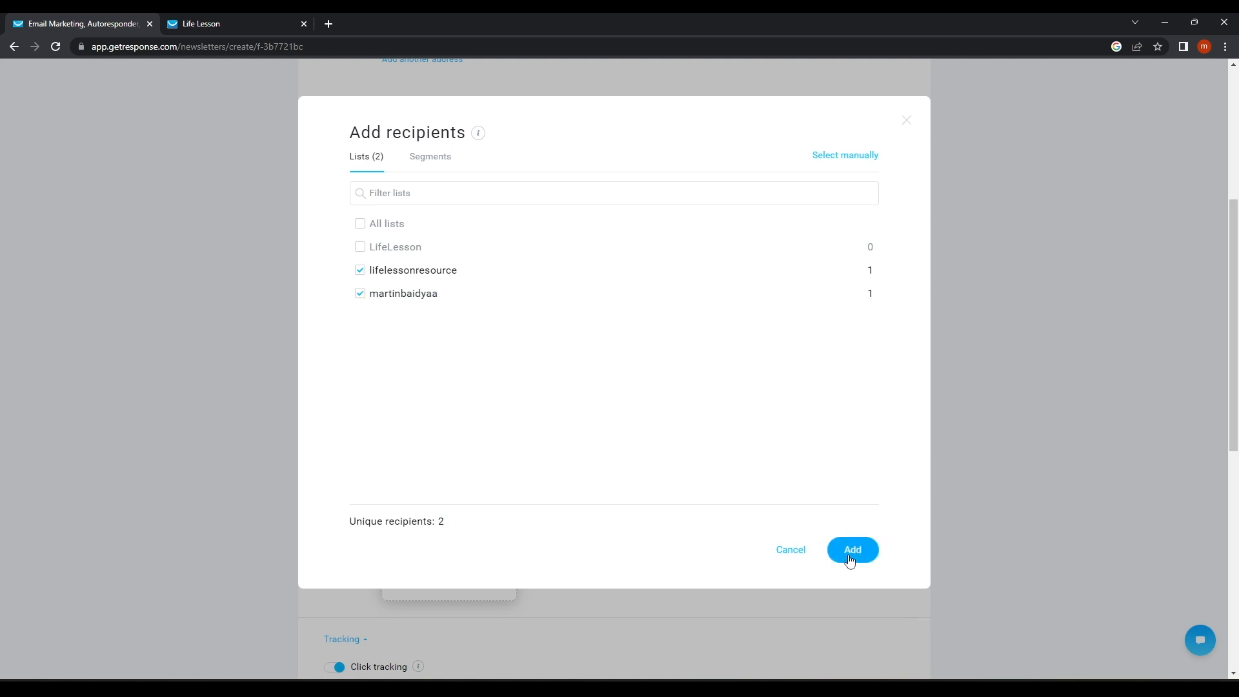
click(850, 549)
scroll(684, 488, down, 2)
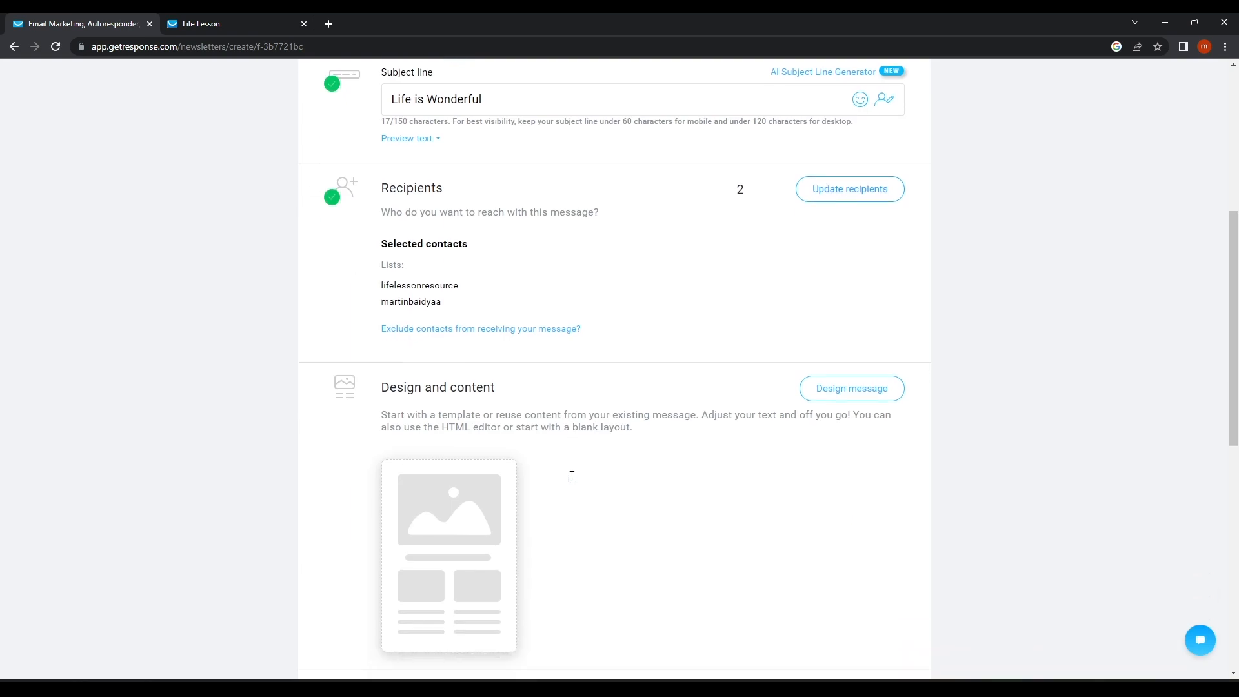
Browse the predesigned template gallery down to the holiday, Black Friday and birthday designs.
click(434, 490)
scroll(484, 495, down, 10)
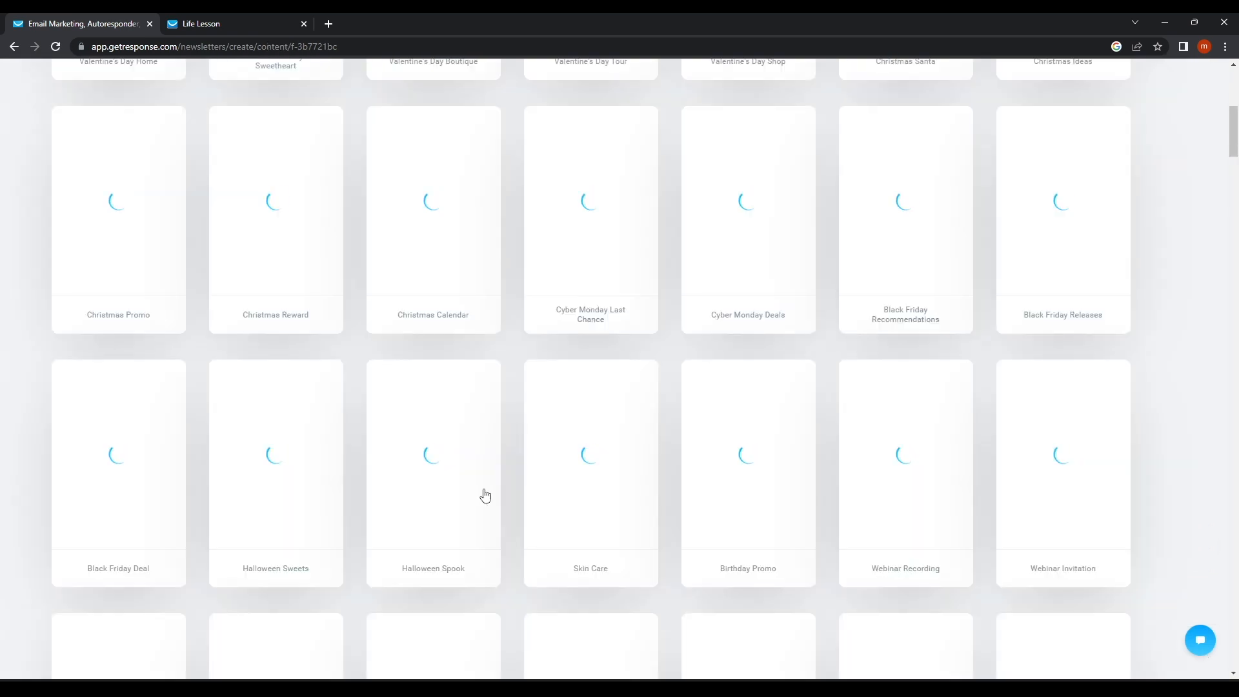
scroll(679, 404, up, 6)
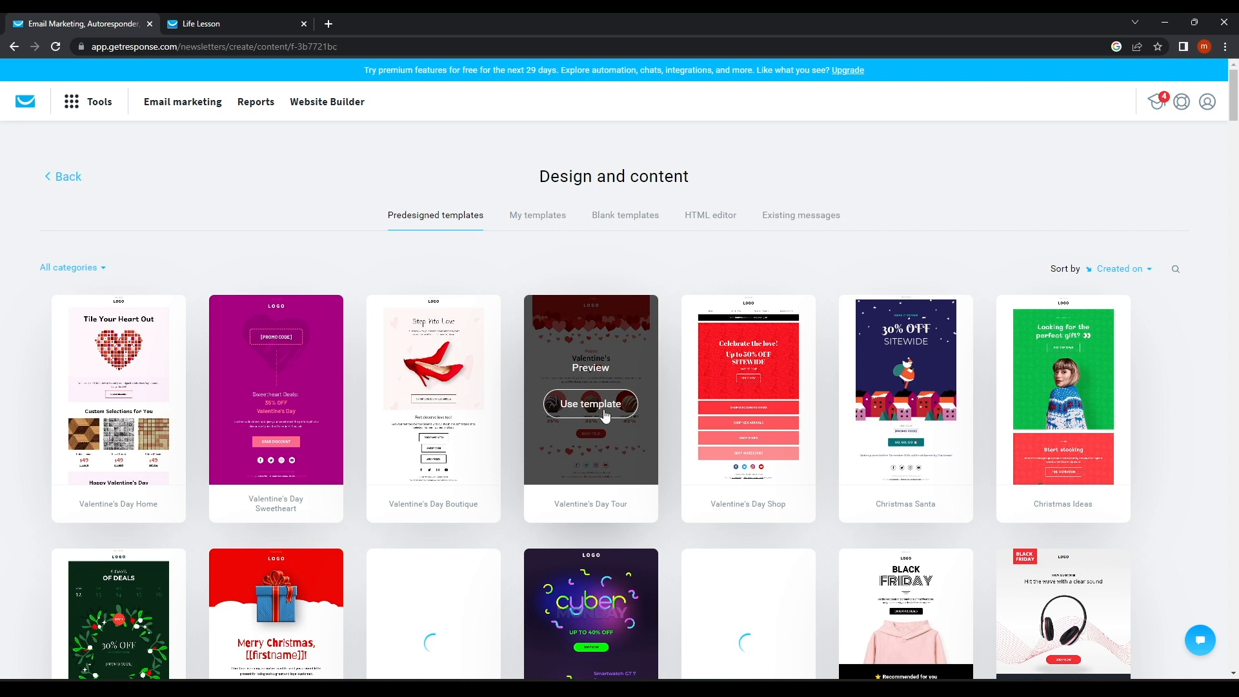
scroll(606, 407, down, 2)
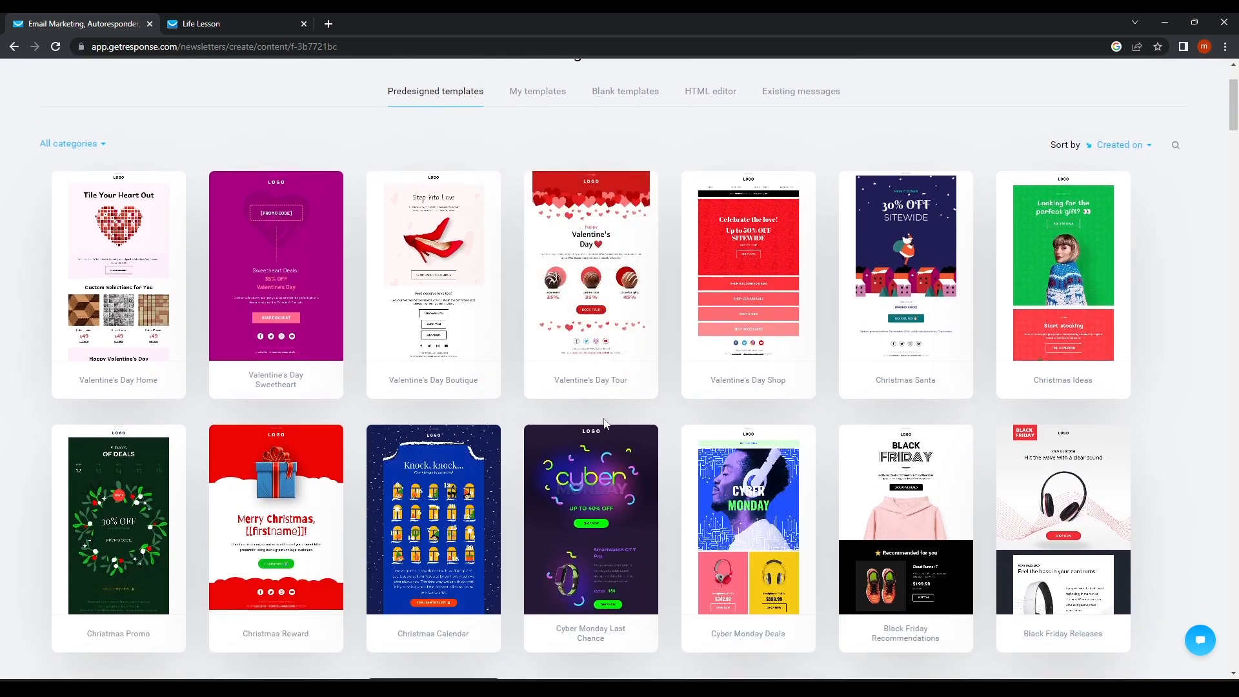
scroll(605, 423, down, 4)
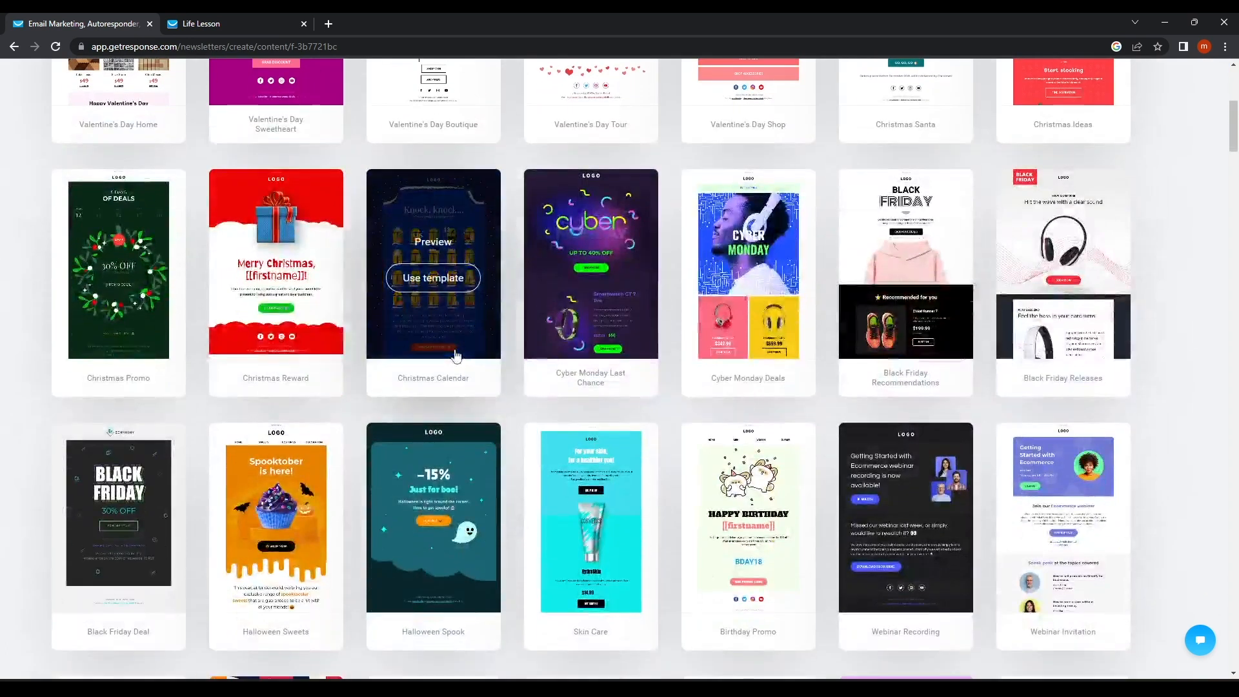
scroll(455, 355, down, 3)
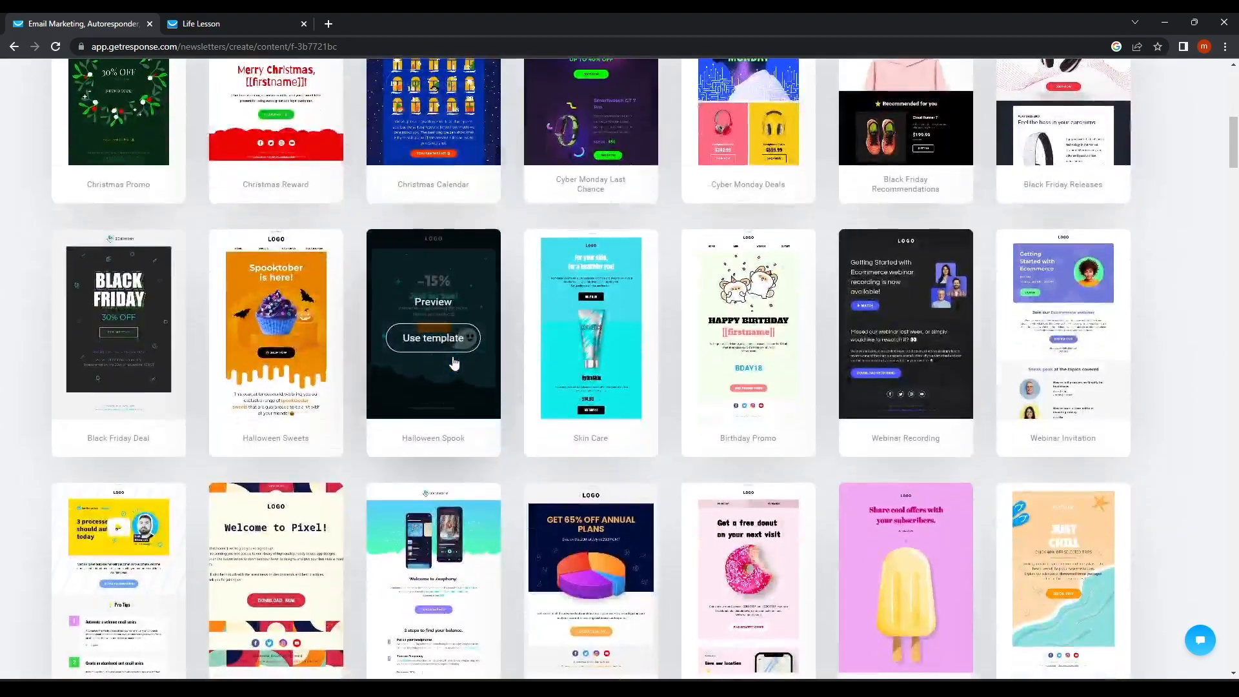
scroll(794, 351, down, 4)
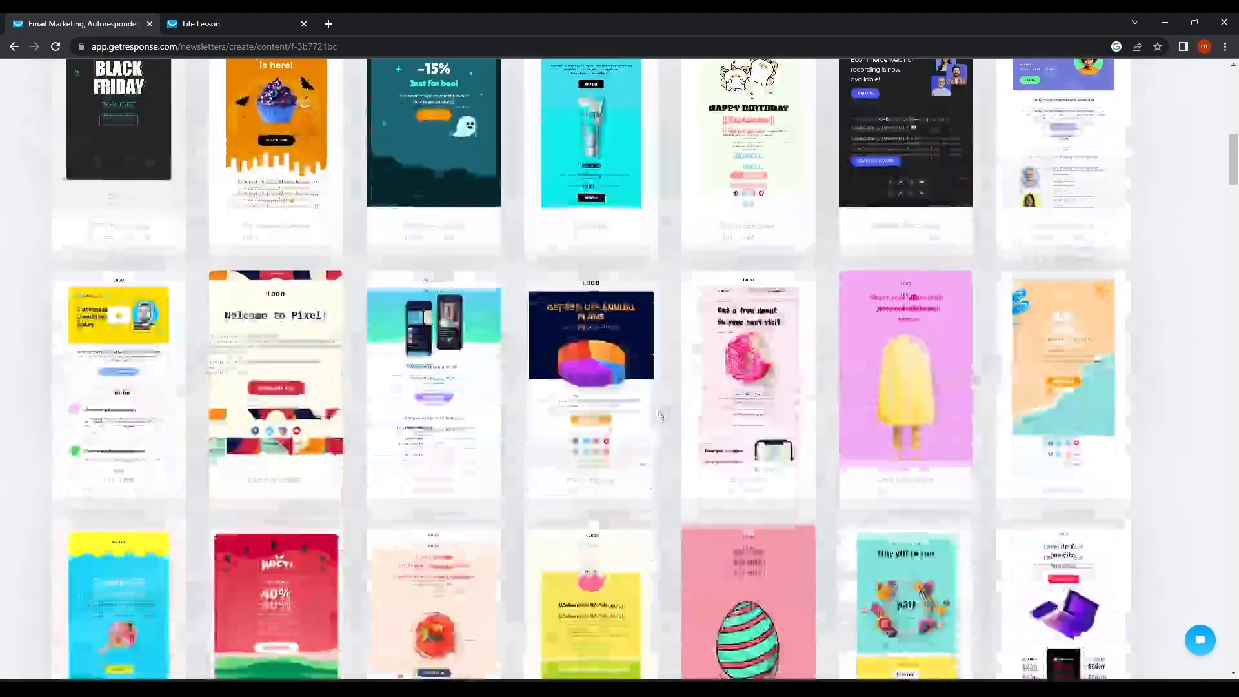
Apply the pink Cool Promotion 'Share cool offers' template and review its heading, logo and button.
click(912, 331)
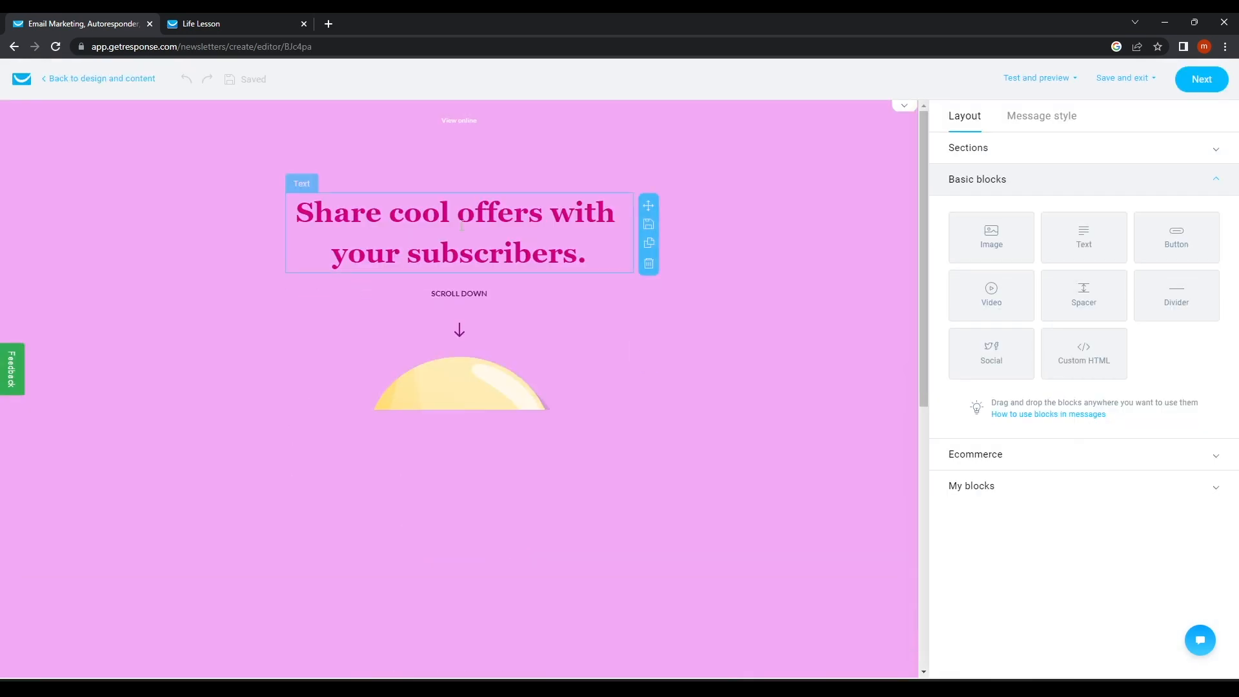
click(459, 224)
click(455, 187)
click(487, 245)
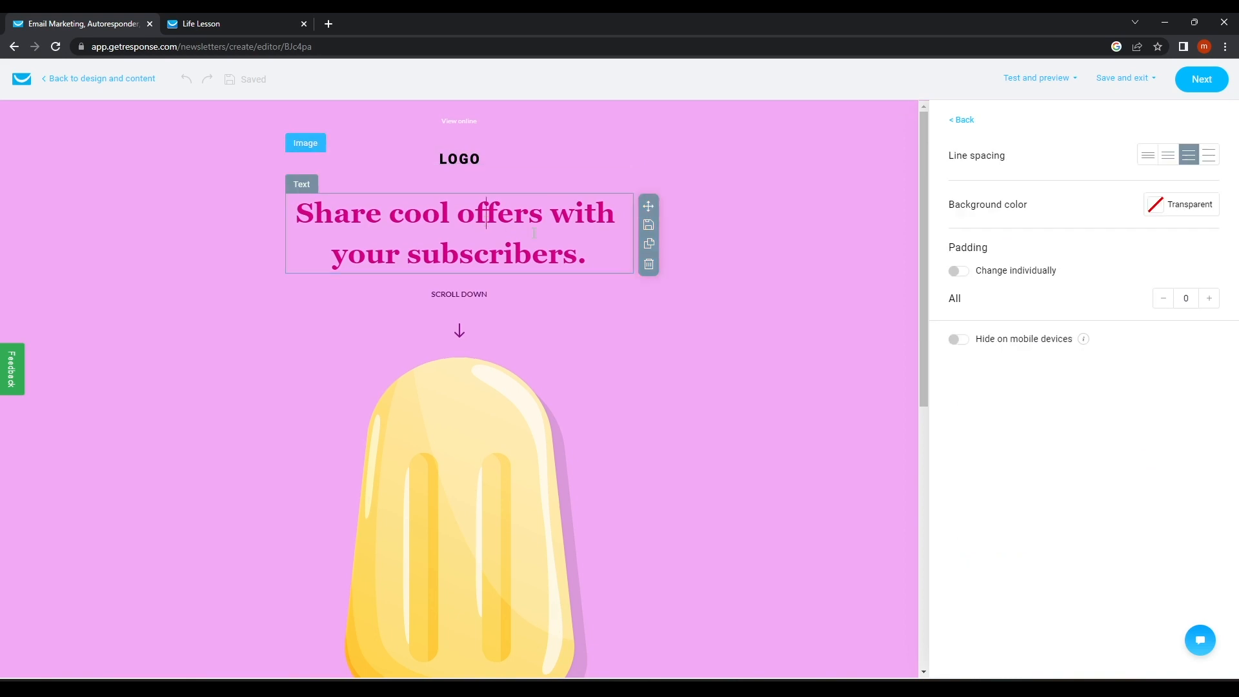
scroll(533, 359, down, 10)
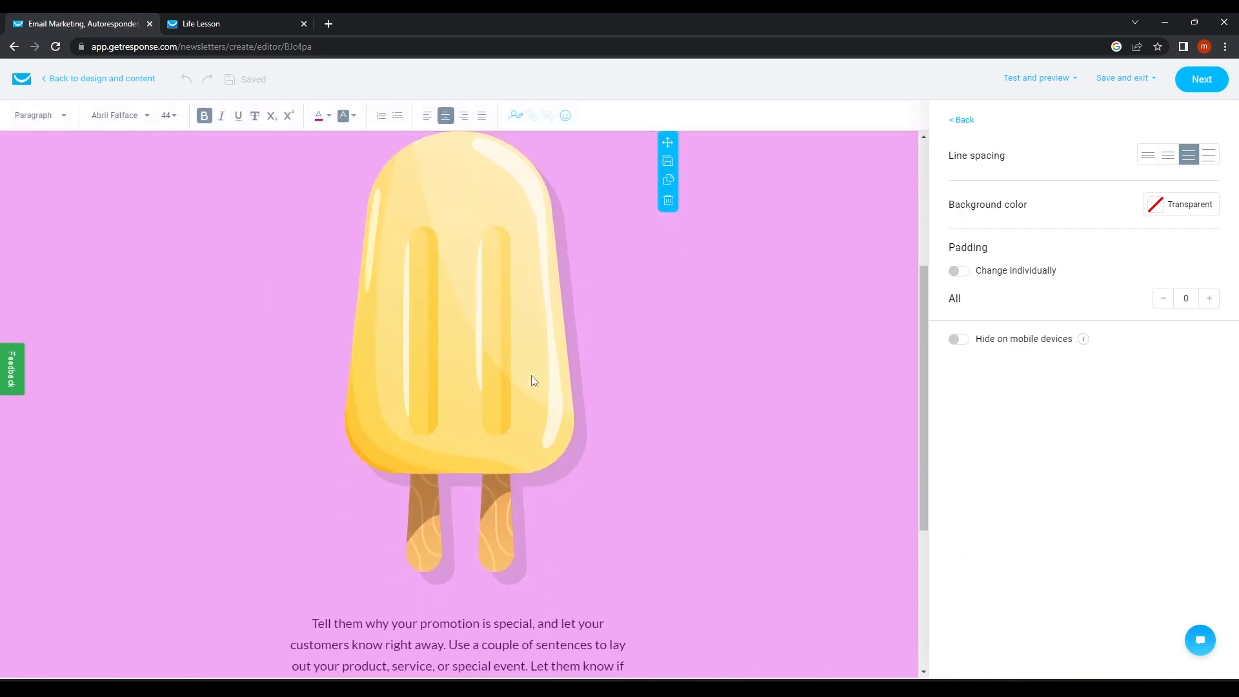
click(446, 489)
scroll(446, 488, up, 10)
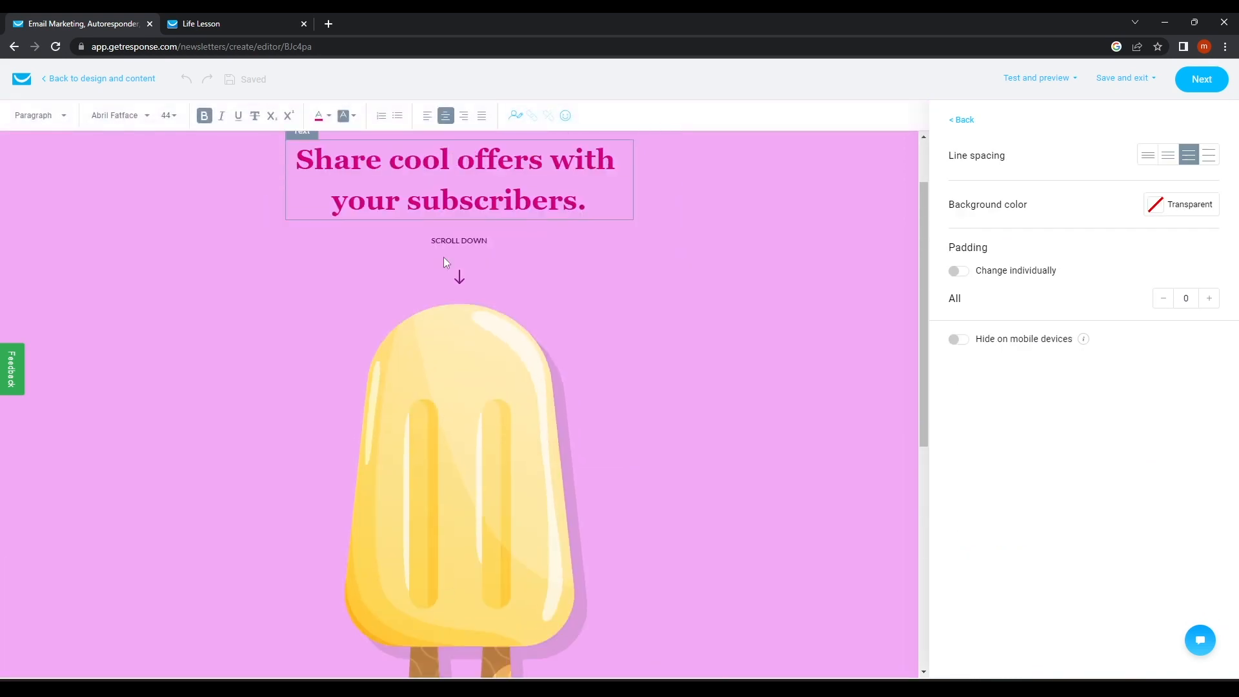
drag(590, 259, 513, 255)
scroll(476, 352, down, 5)
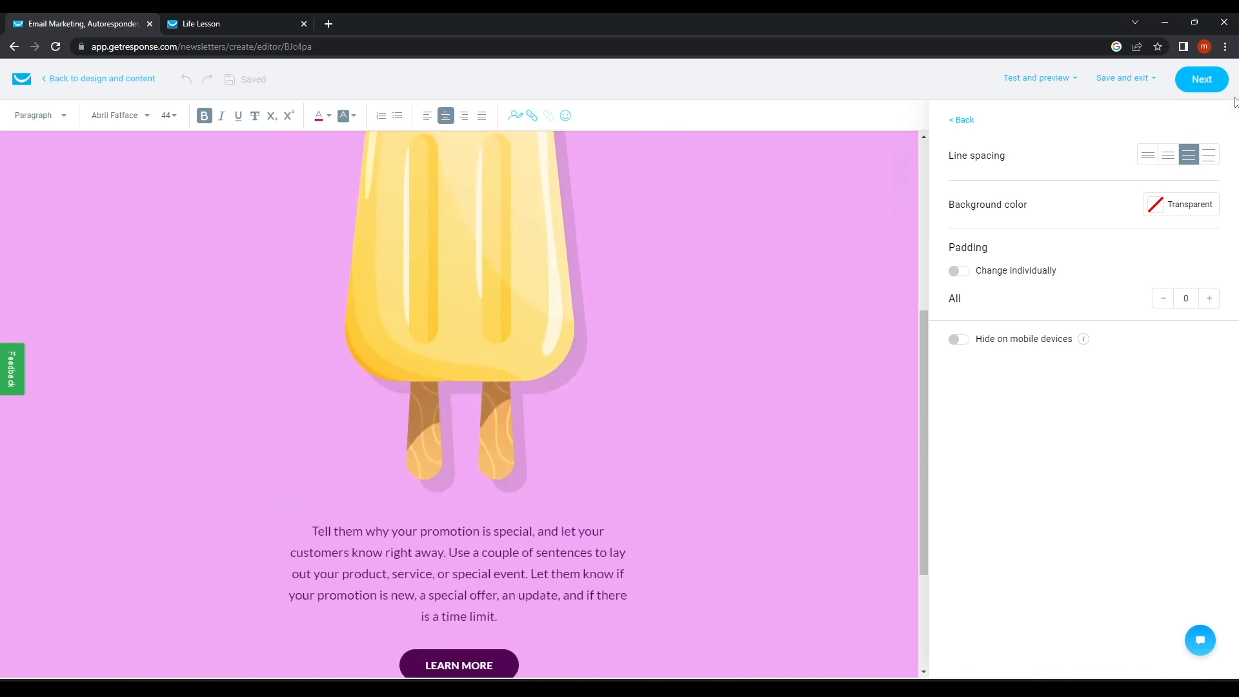
click(1202, 79)
Choose Schedule for later, then follow the tour to Drafts showing Greetings For New Life.
scroll(579, 423, down, 9)
scroll(617, 304, down, 4)
scroll(536, 355, up, 2)
scroll(419, 474, down, 2)
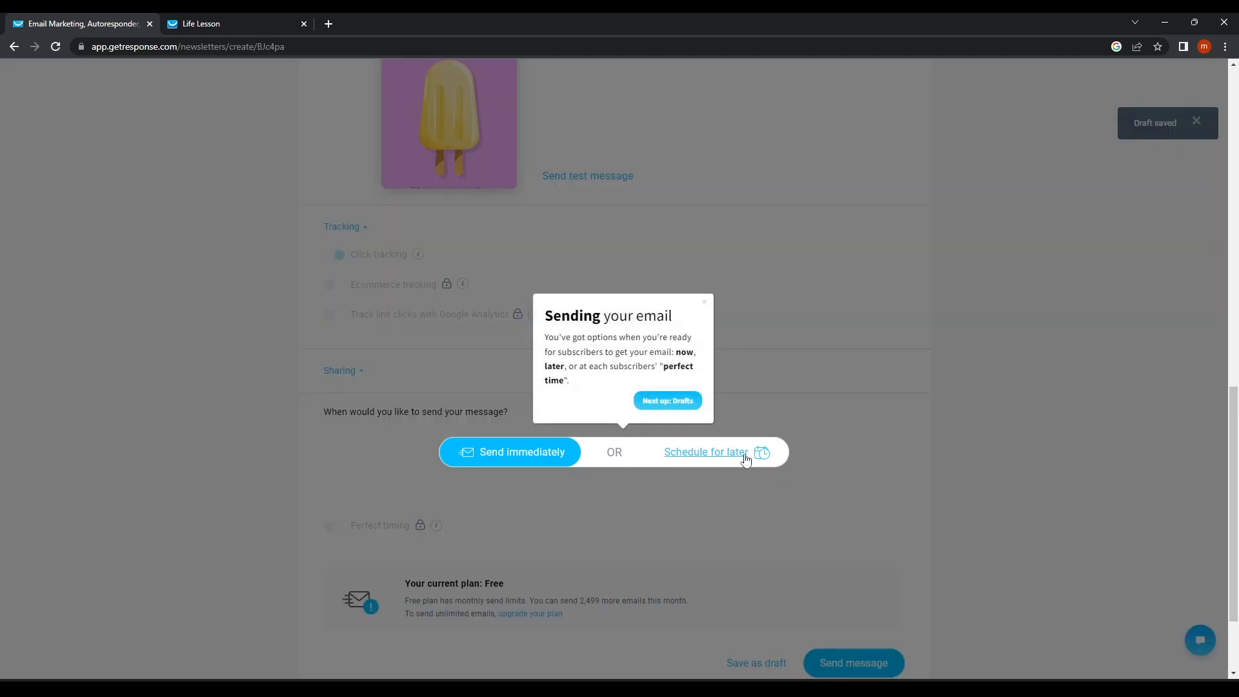
click(706, 459)
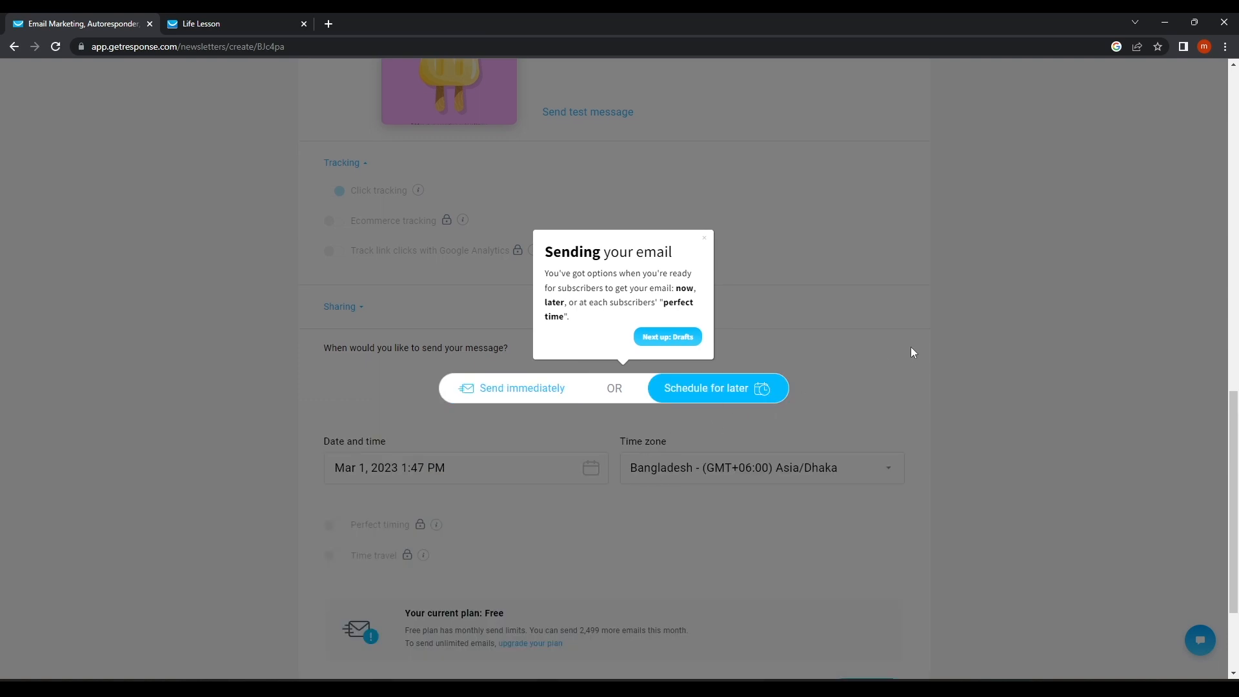
click(653, 339)
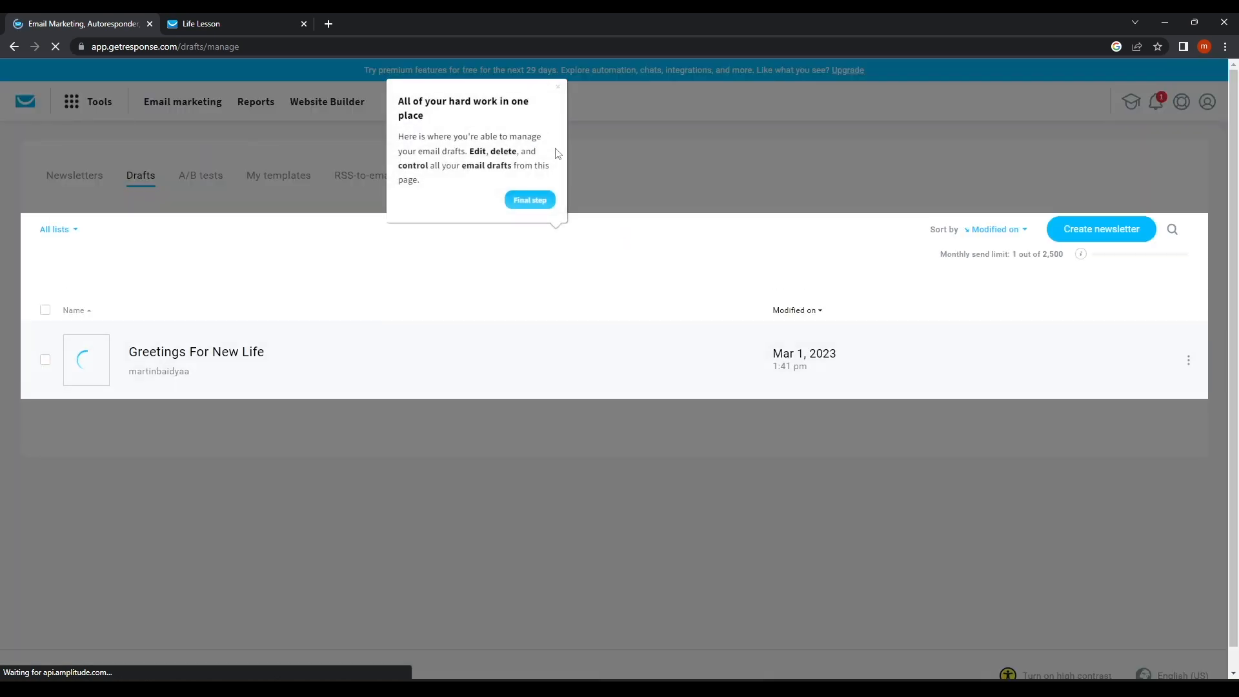
Reopen the Greetings For New Life draft from the Drafts list for editing.
click(558, 88)
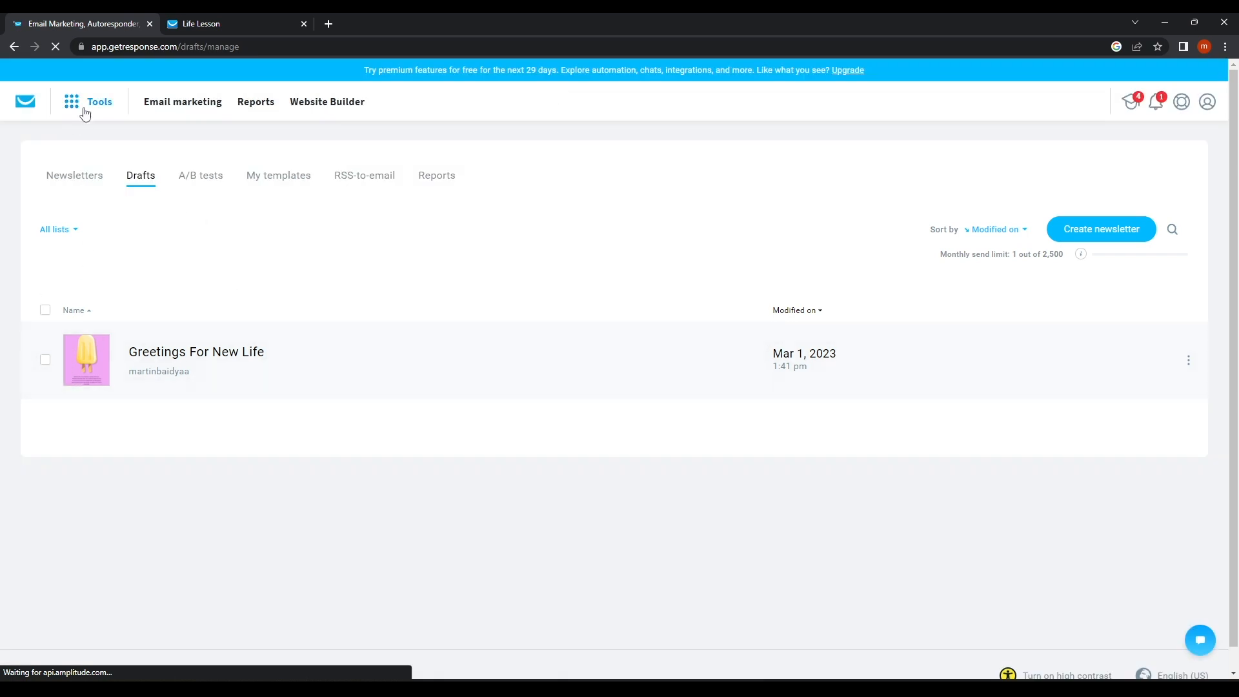
click(86, 180)
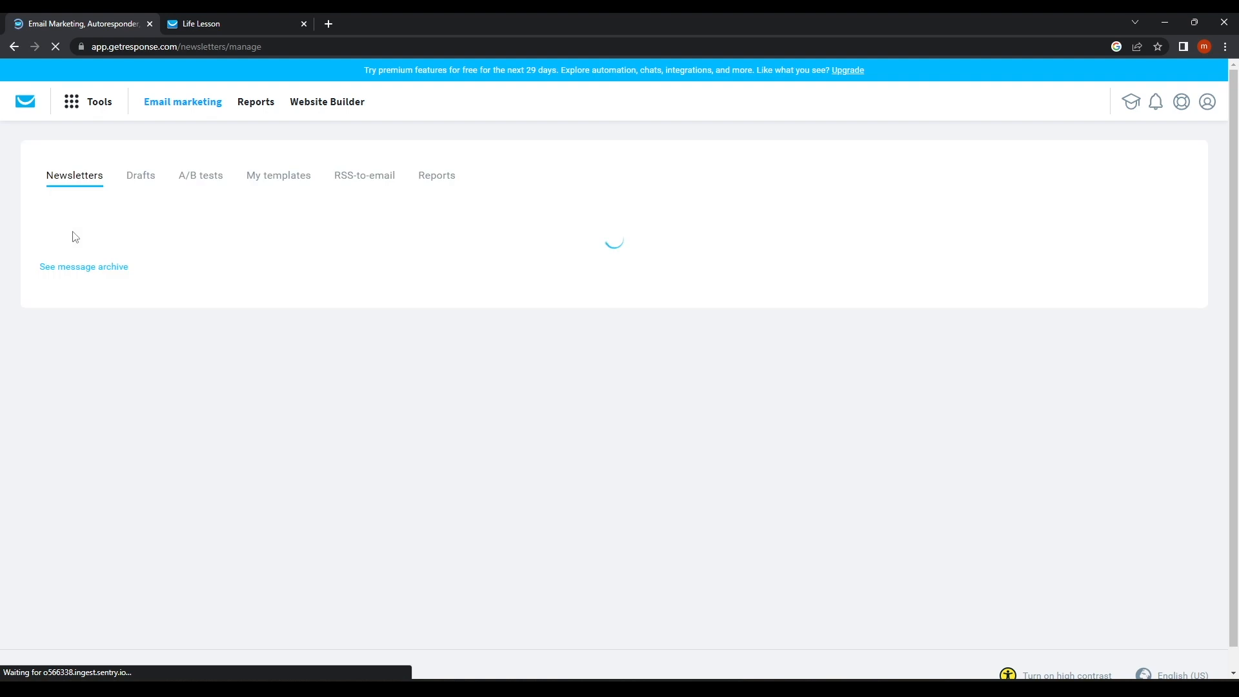
click(142, 180)
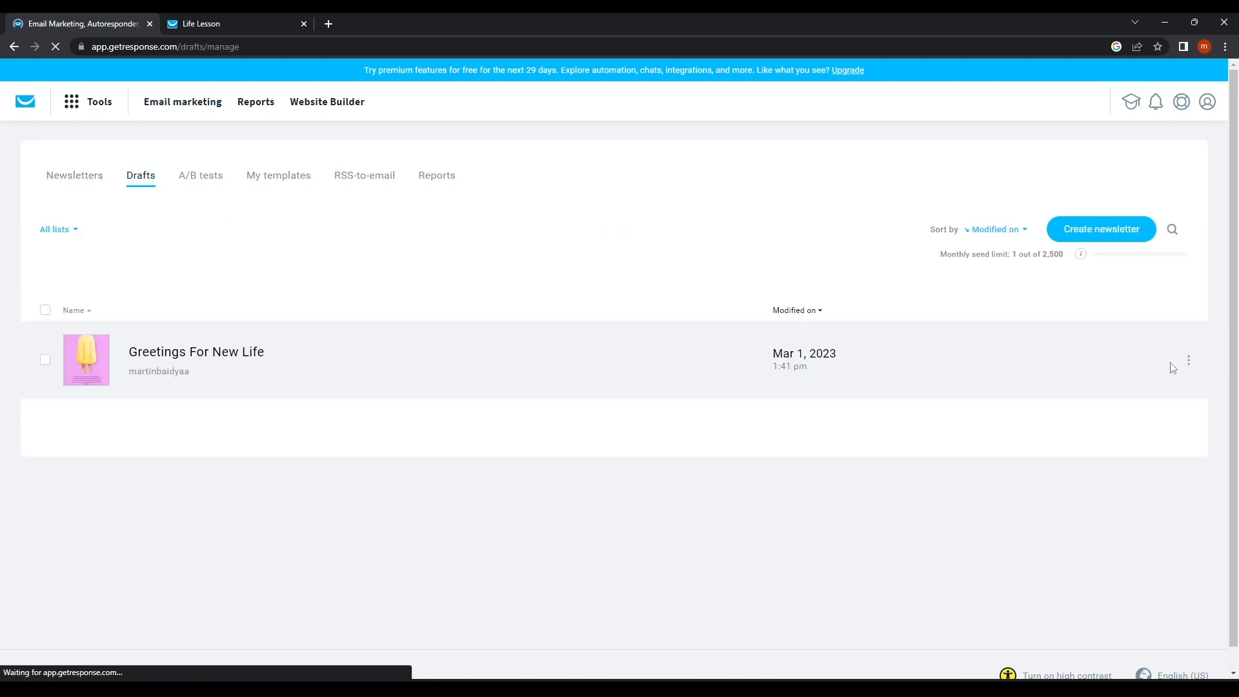
click(1189, 360)
click(1126, 250)
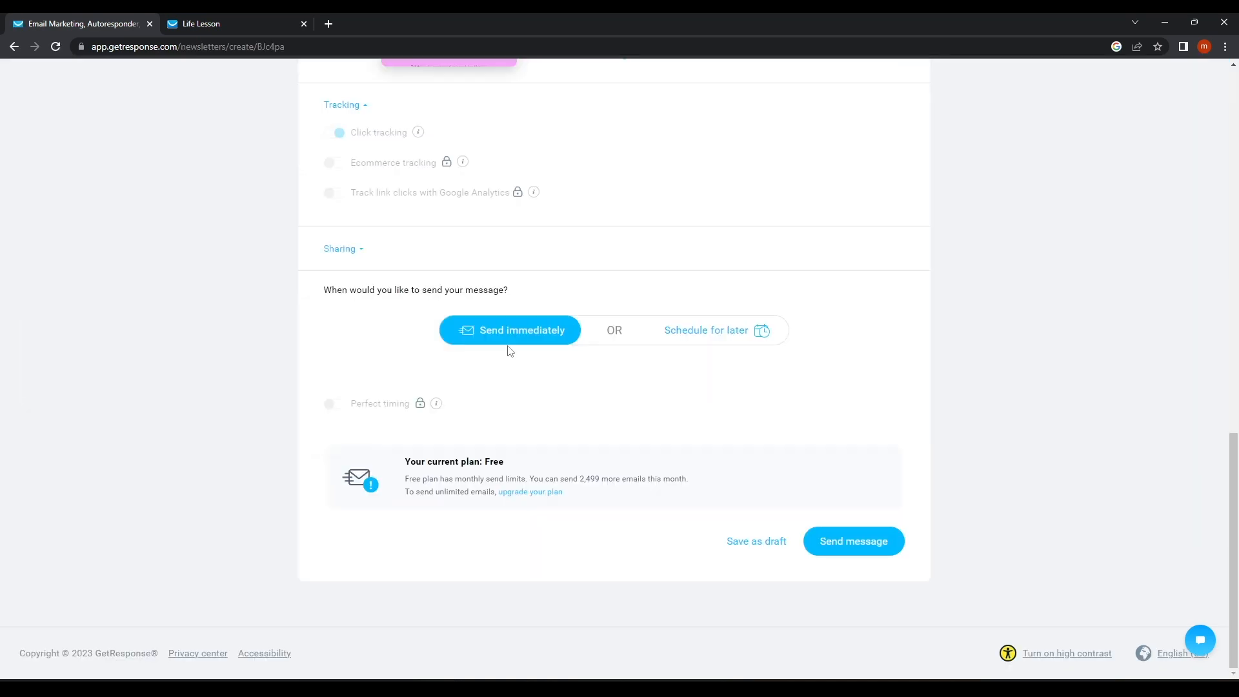
Send the Greetings For New Life newsletter immediately and review the sending confirmation page.
click(860, 550)
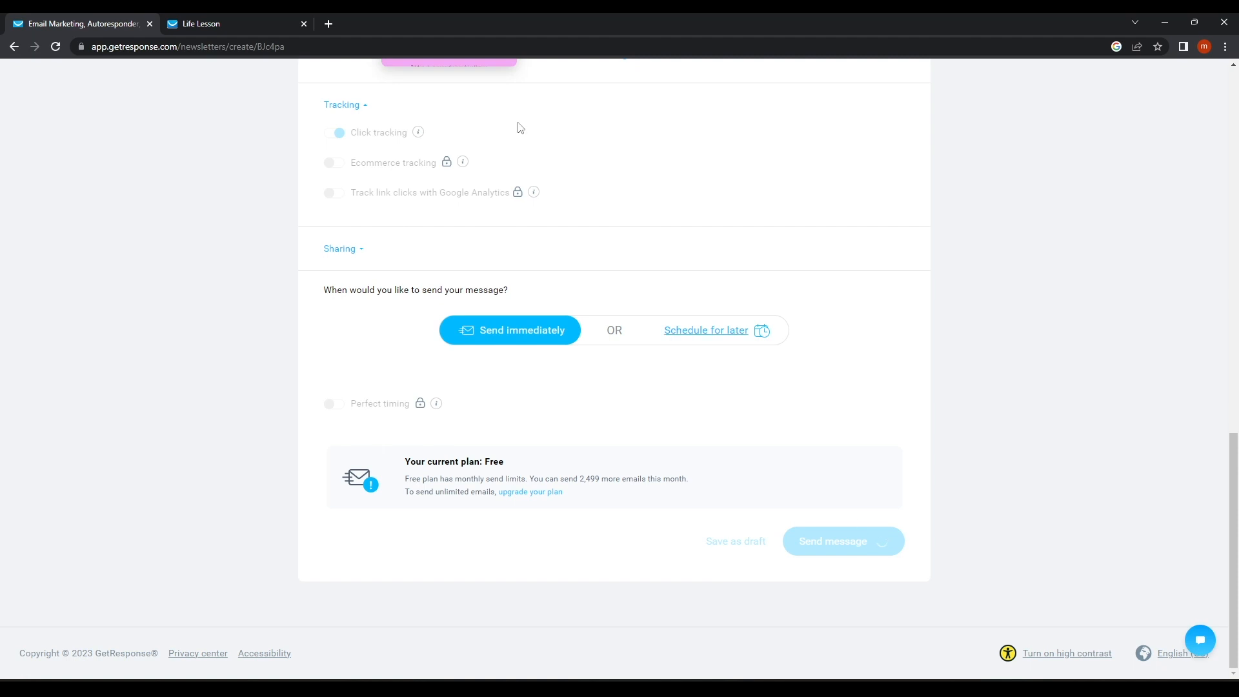
scroll(426, 271, up, 4)
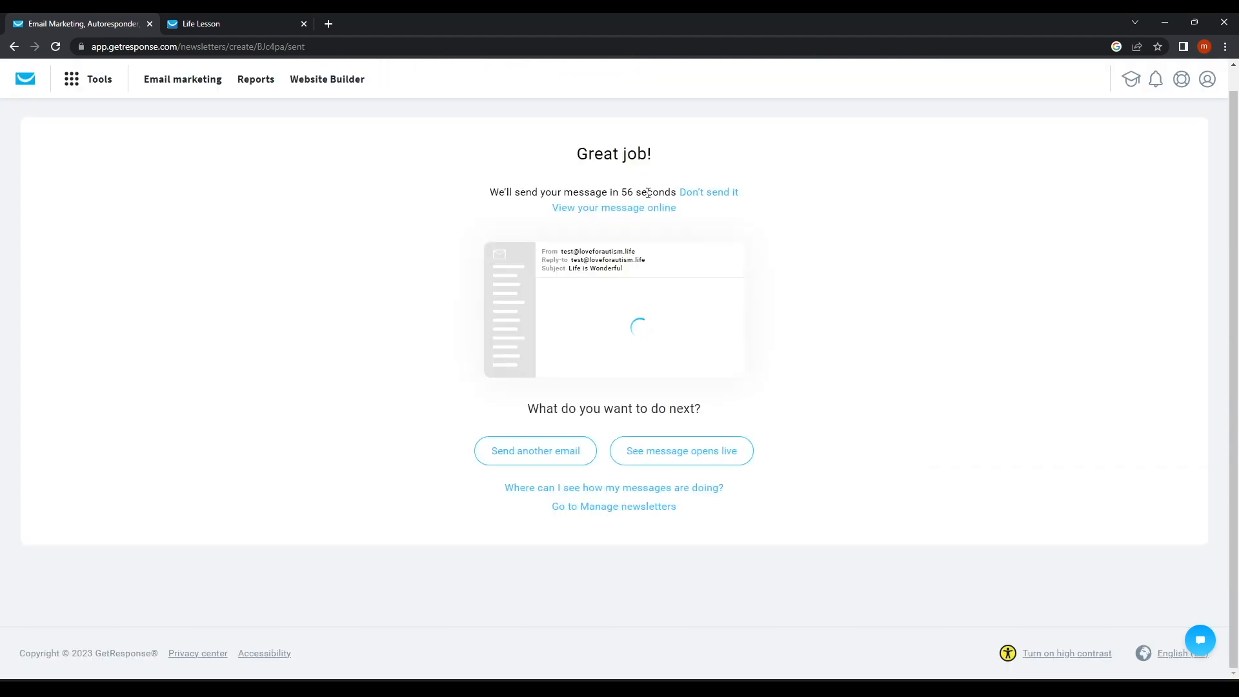
drag(495, 192, 691, 202)
click(731, 234)
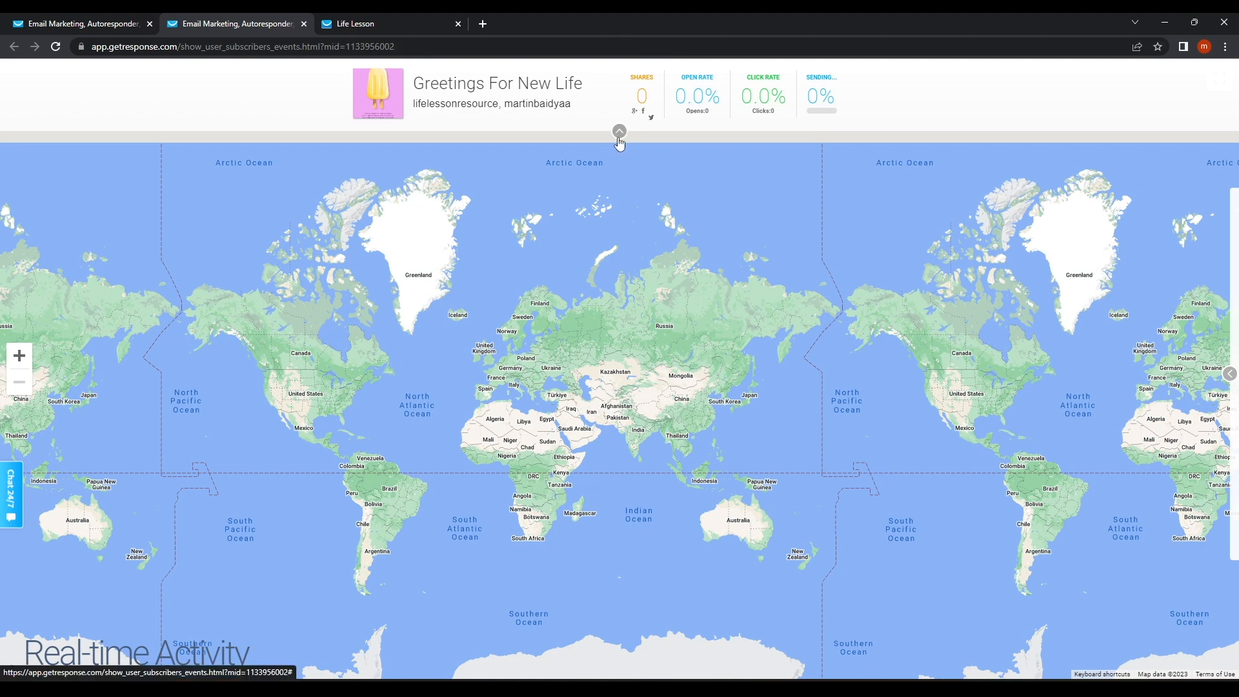
Back on the Newsletters list, verify Greetings For New Life shows Sent and the Drafts tab is empty.
click(104, 25)
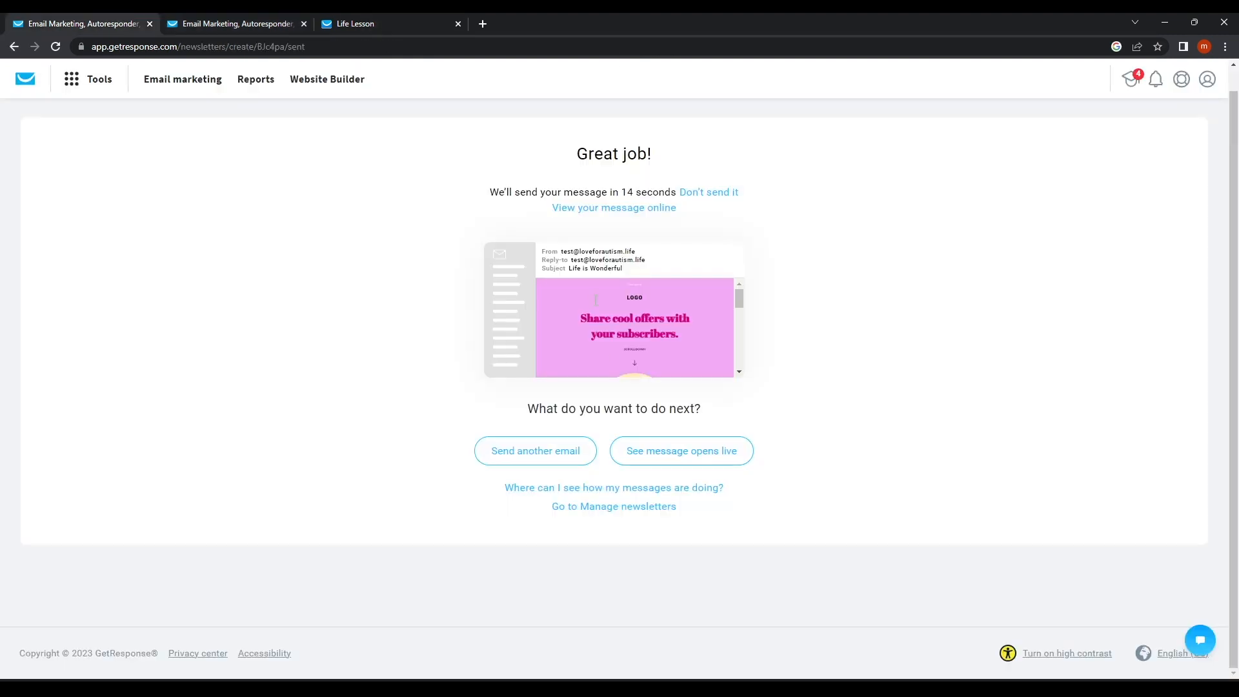
click(536, 461)
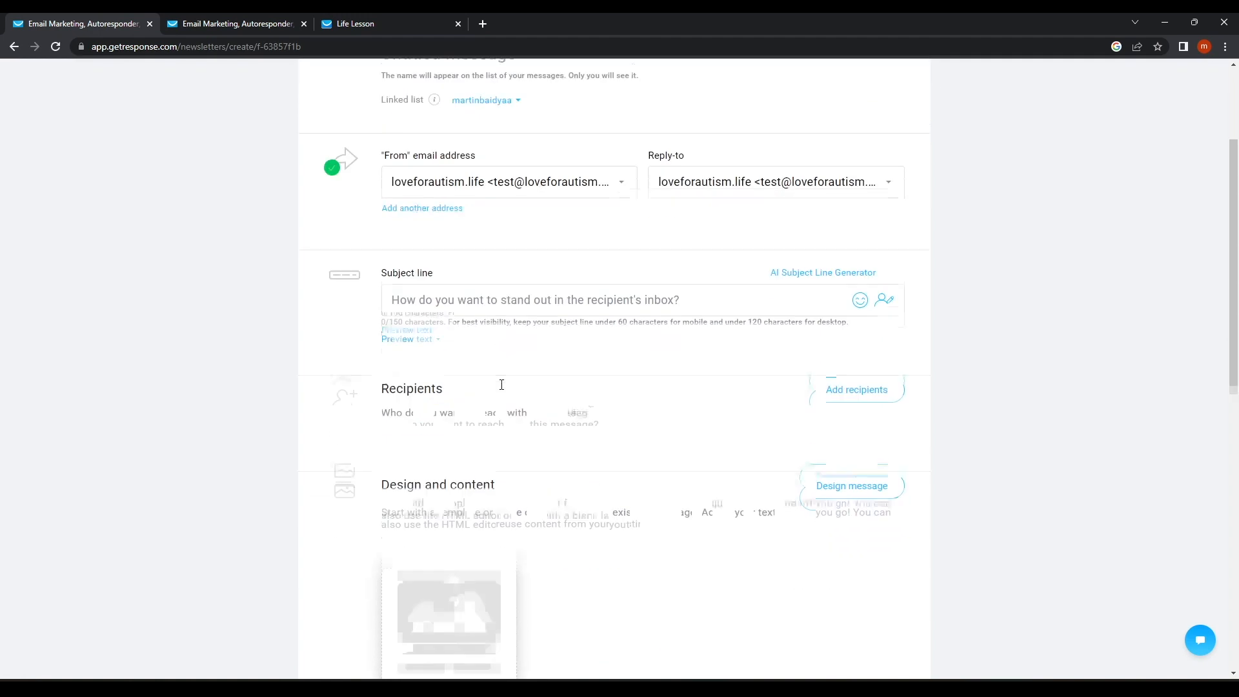
click(330, 172)
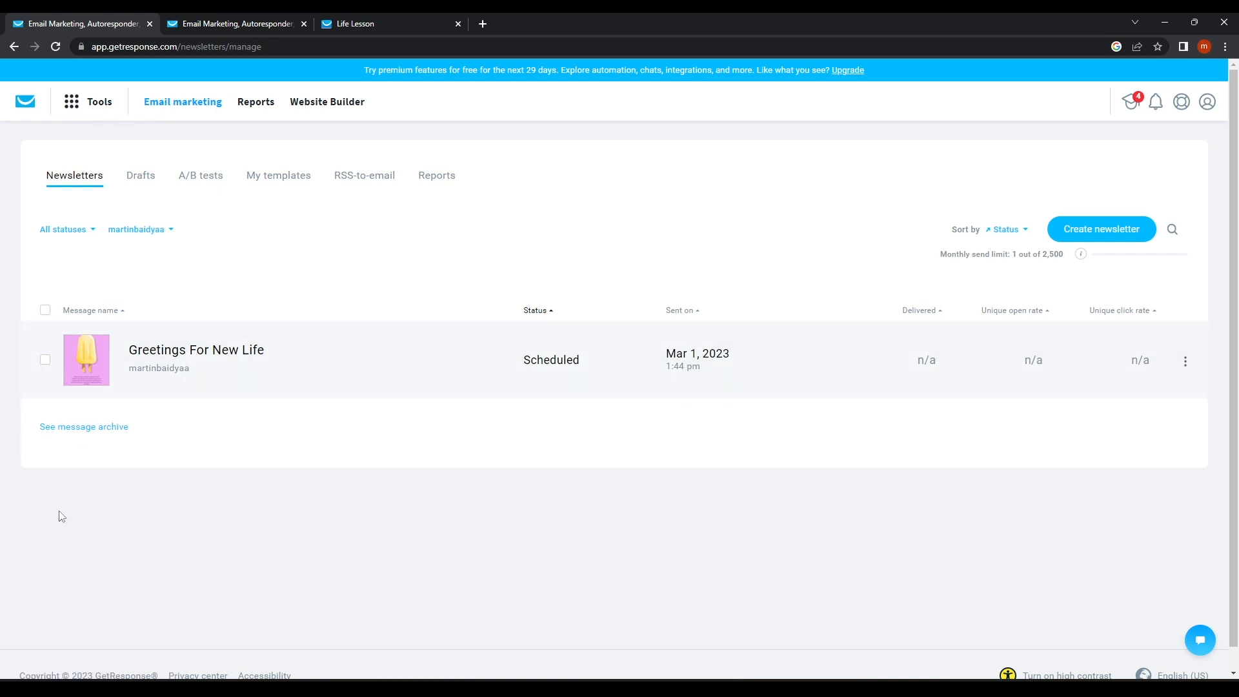
click(45, 359)
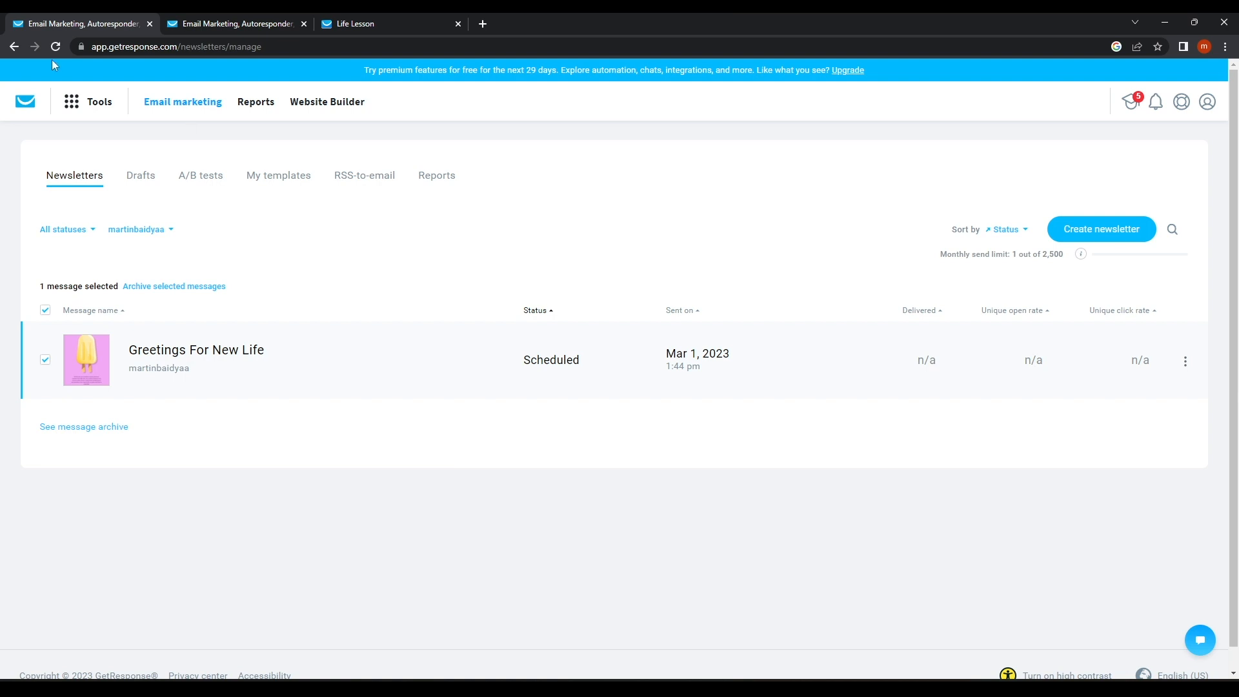
click(146, 175)
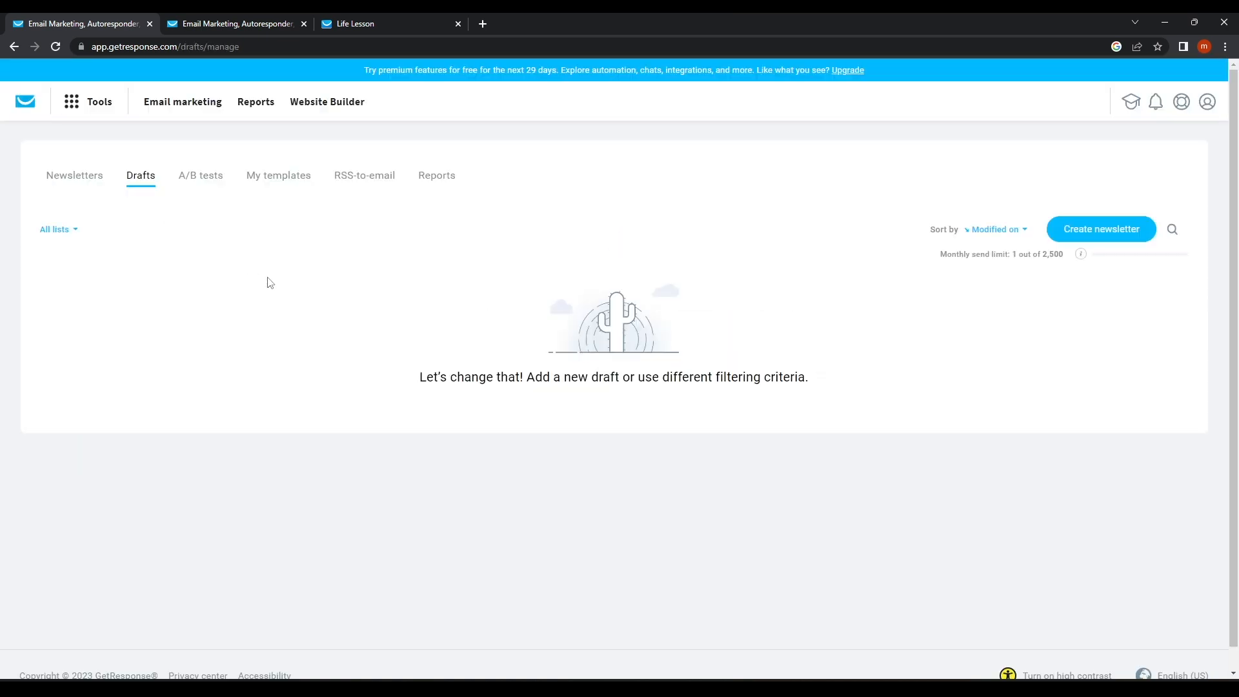
click(85, 183)
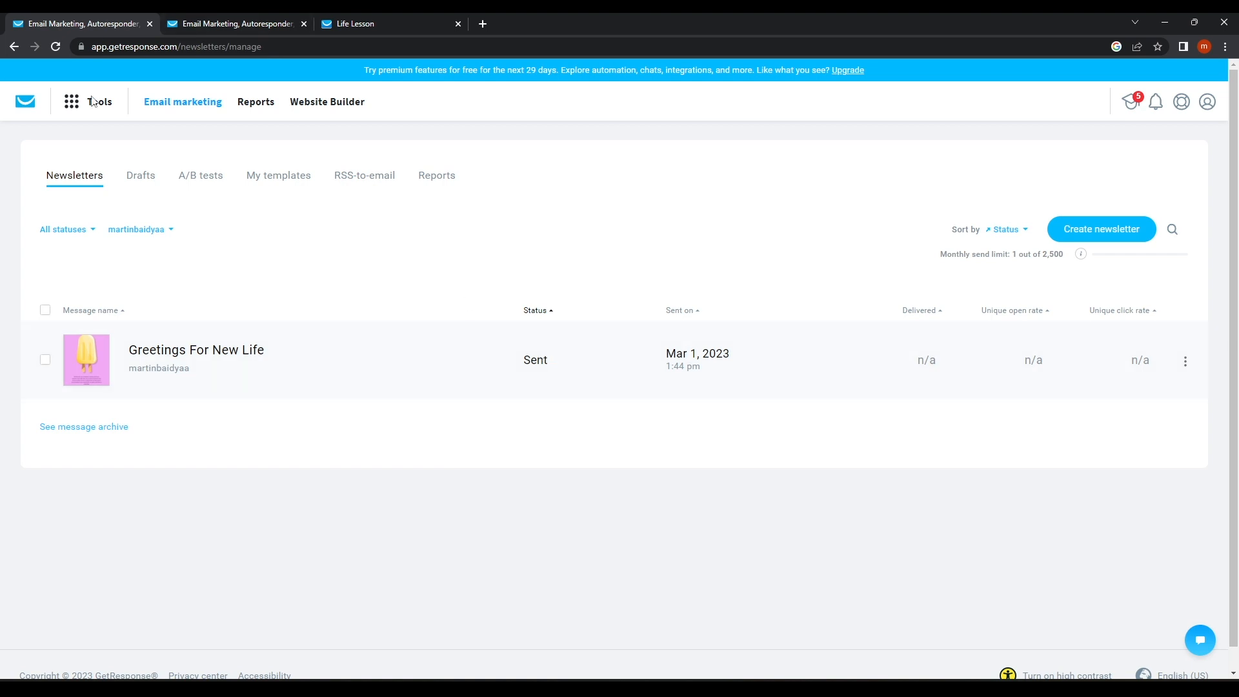
click(98, 104)
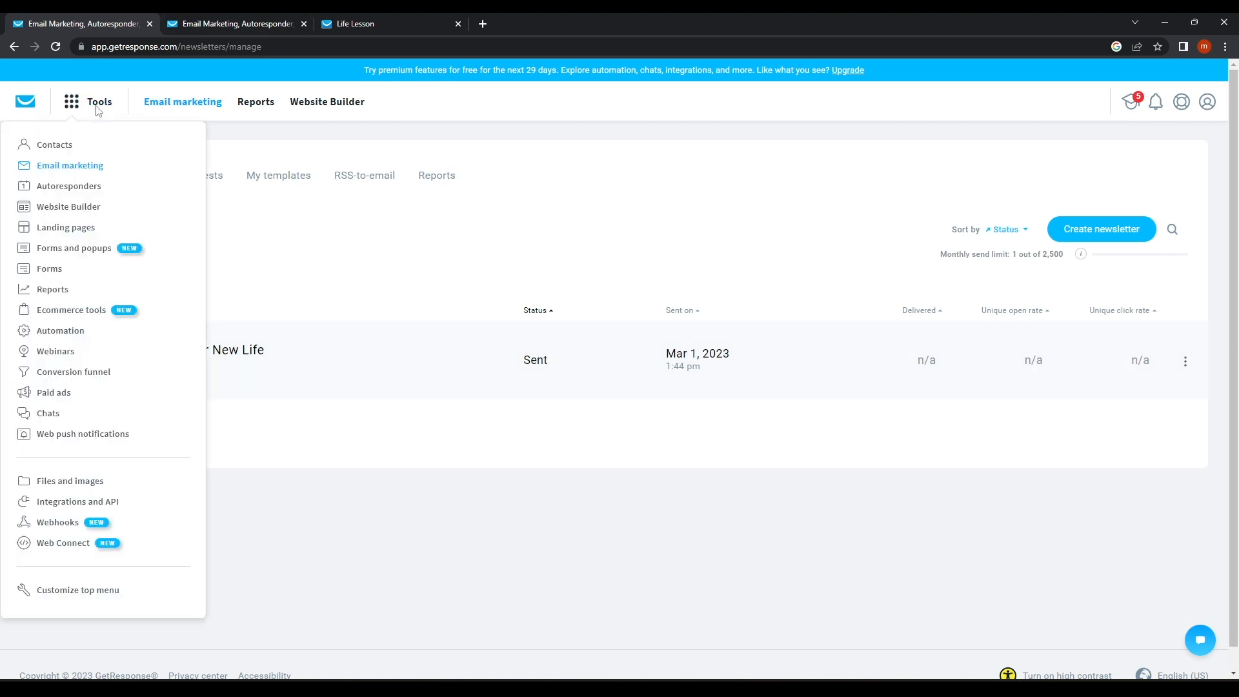
Delete the Life Lesson autoresponder from Manage autoresponders, leaving no autoresponders.
click(92, 188)
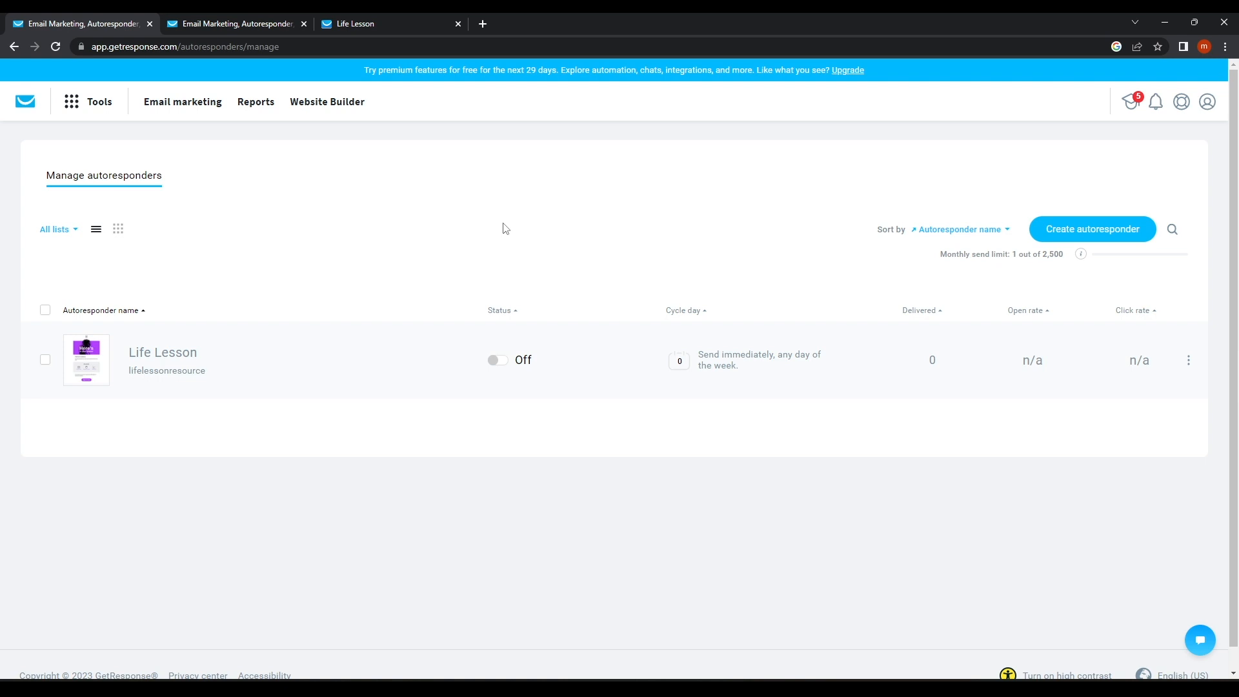
click(1190, 361)
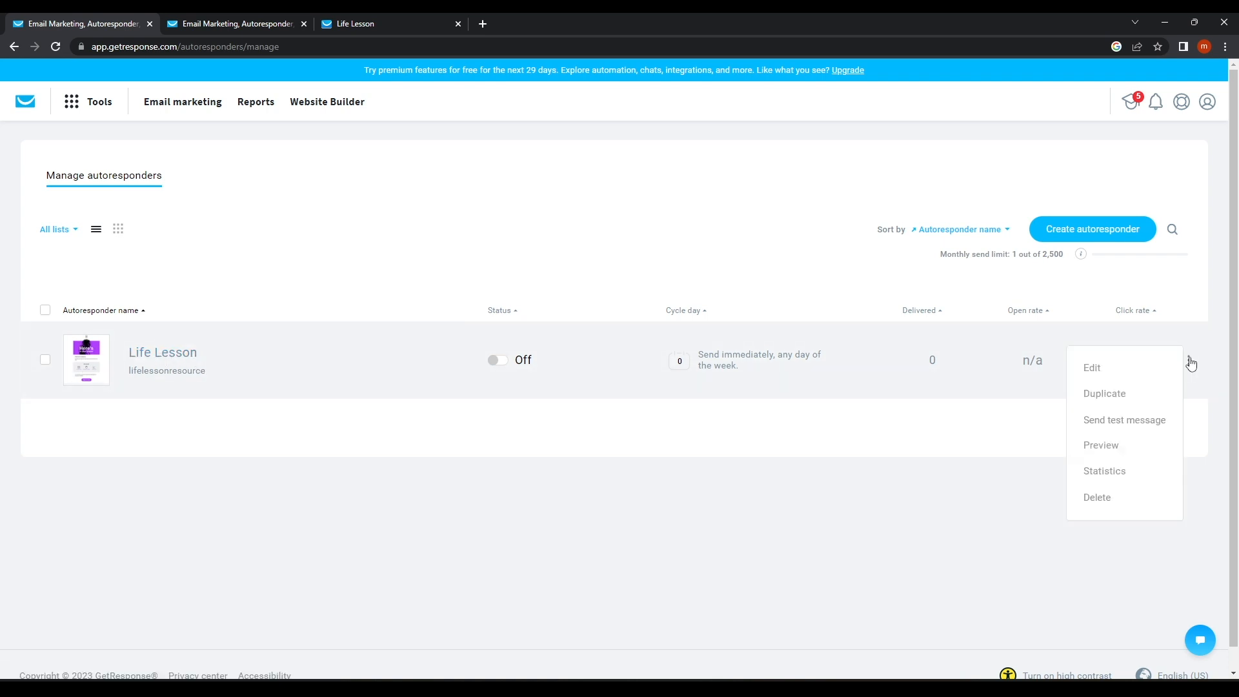
click(1108, 497)
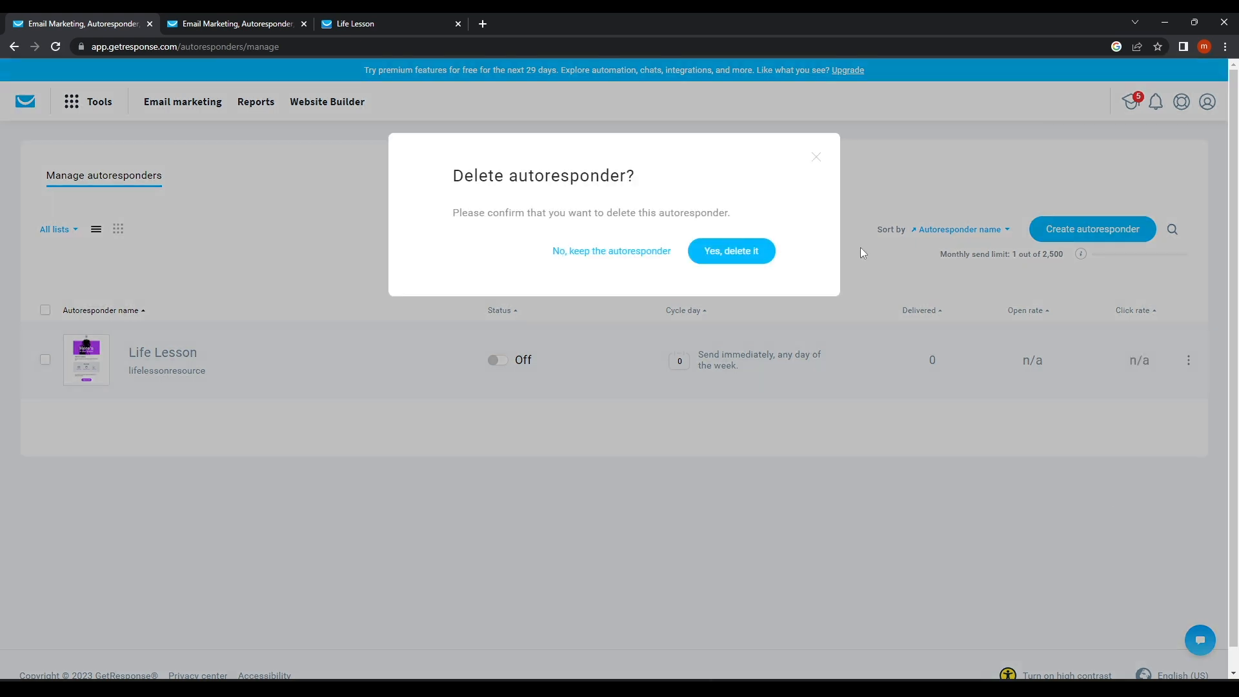
click(719, 254)
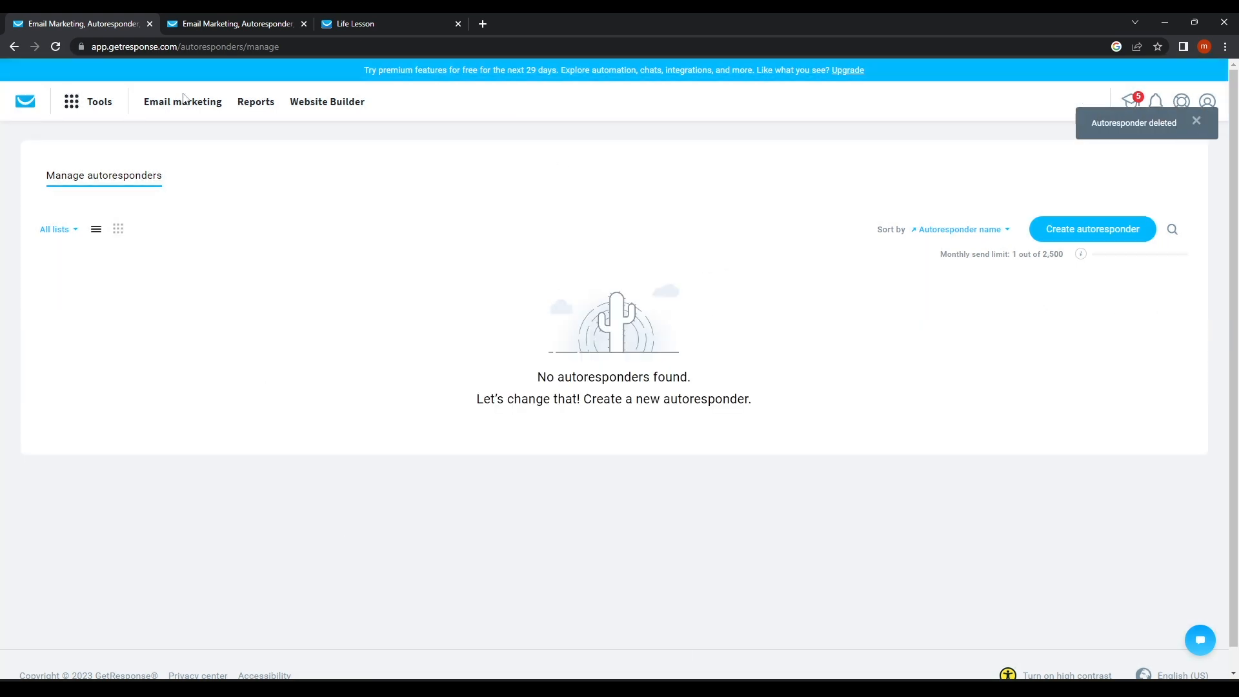
Start a new autoresponder named First Auto Response, fixing the misspelled name.
click(1091, 230)
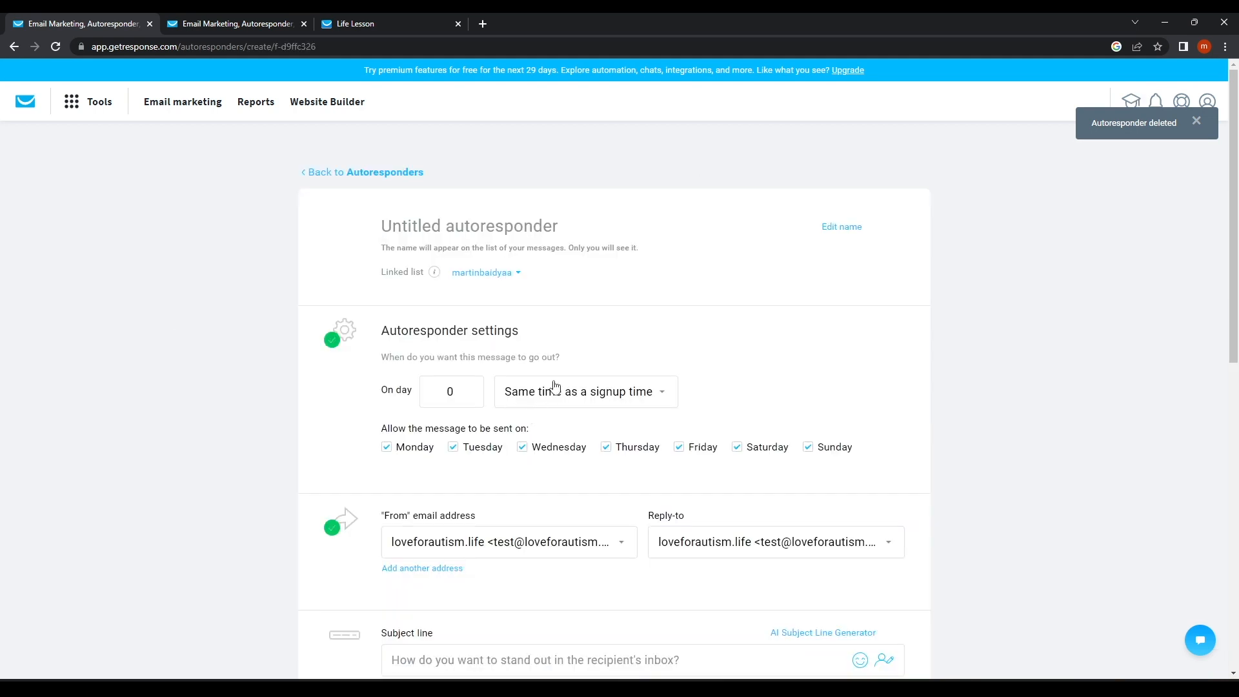
scroll(411, 391, down, 1)
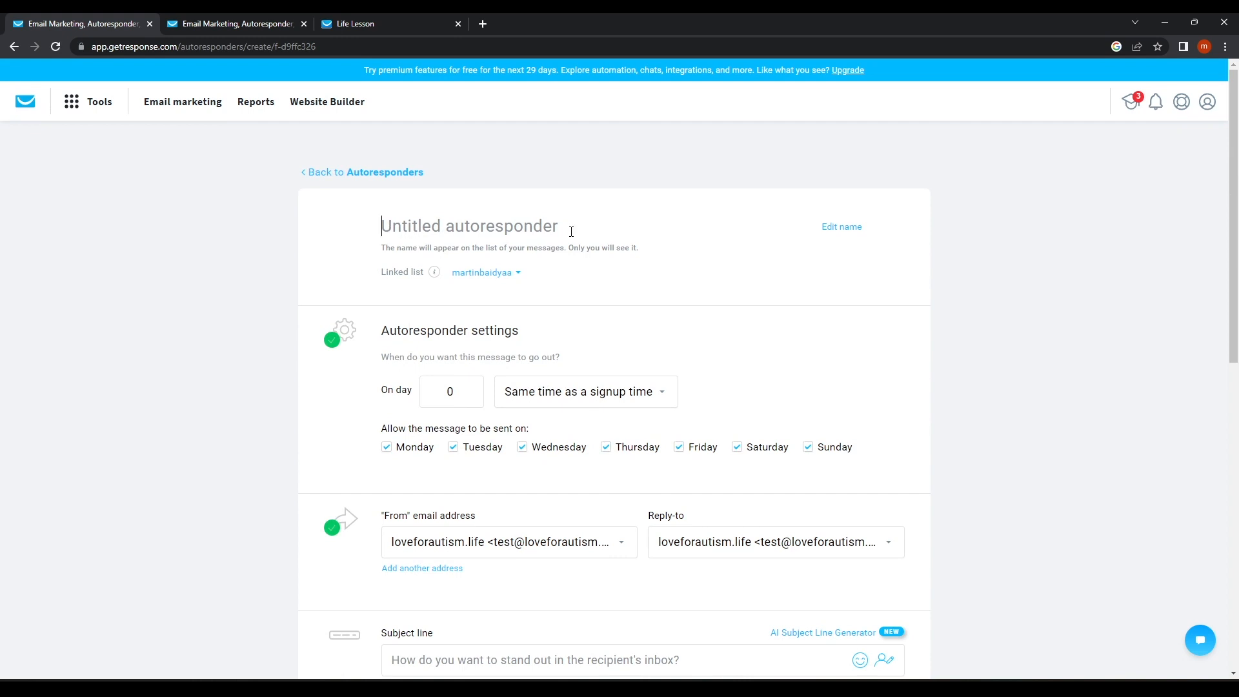
text(Fi)
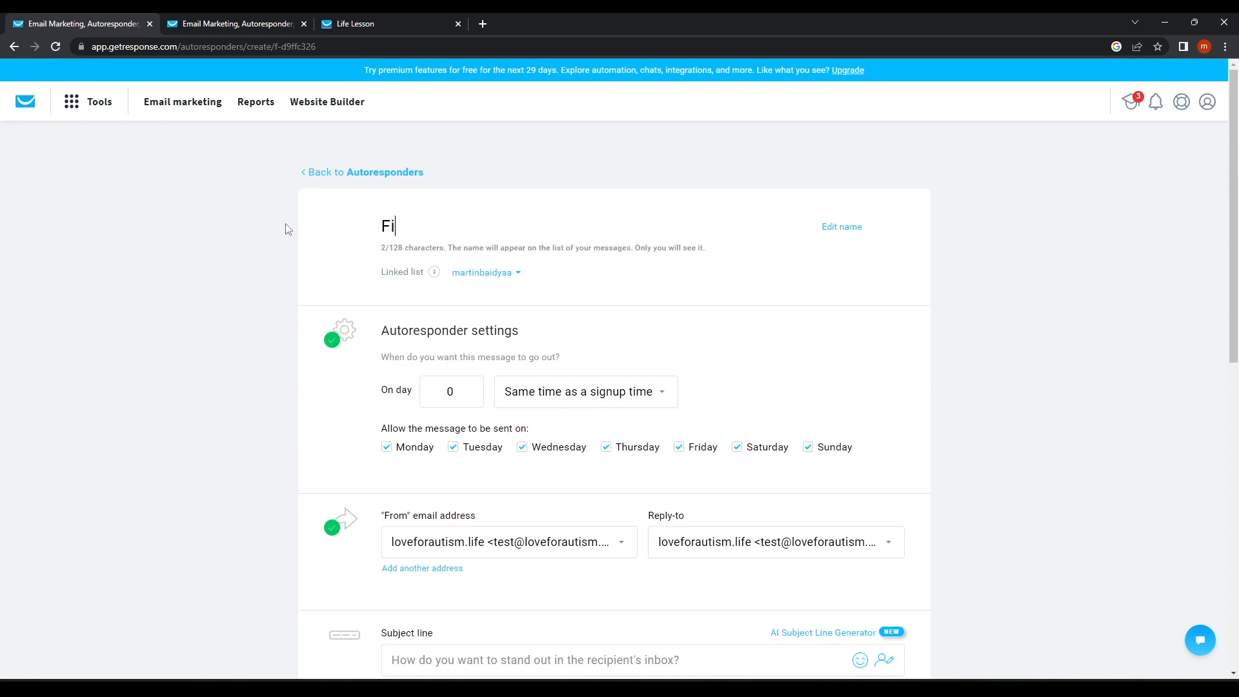
text(rst Auto Res)
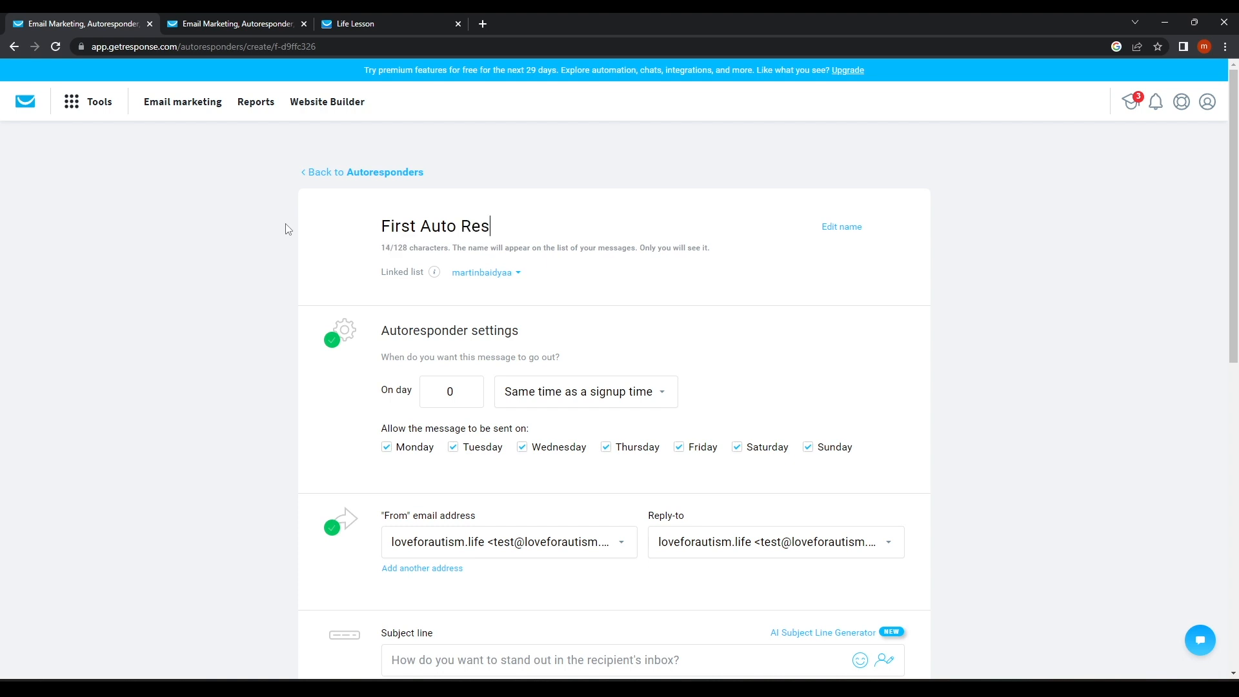
text(ponce)
right_click(510, 229)
click(538, 244)
scroll(418, 400, down, 2)
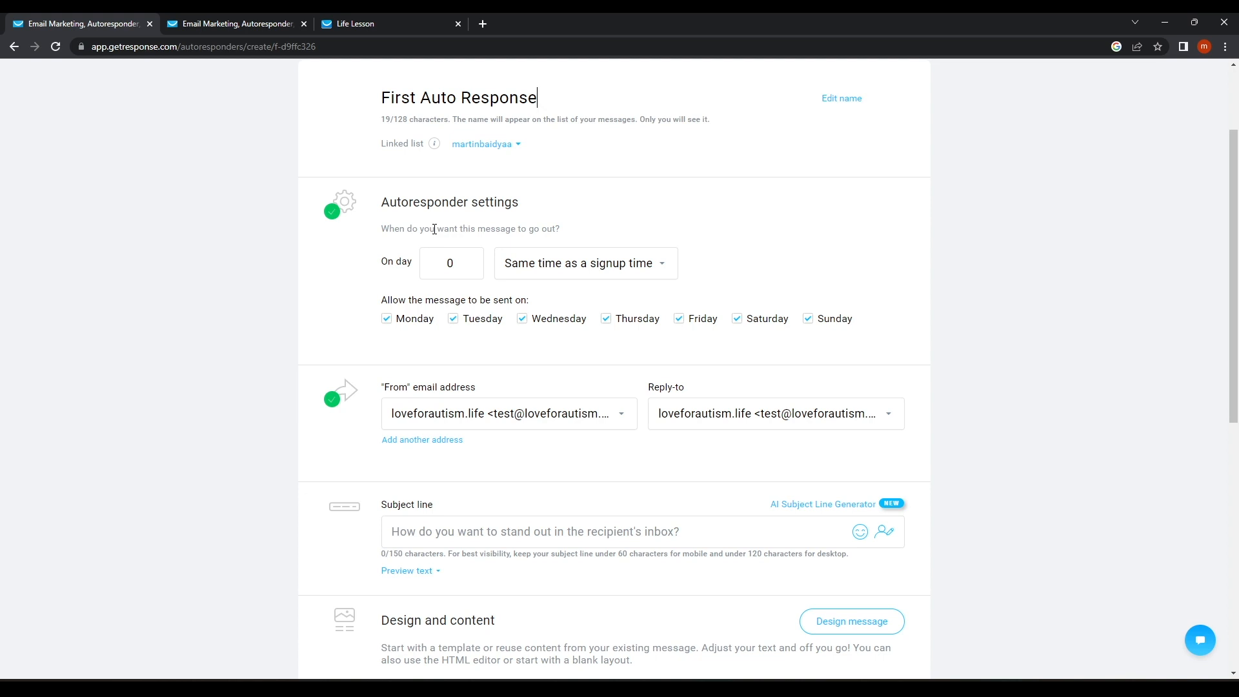
Schedule it for day 1 at signup time, excluding Saturdays.
click(470, 269)
click(453, 262)
click(624, 262)
click(522, 306)
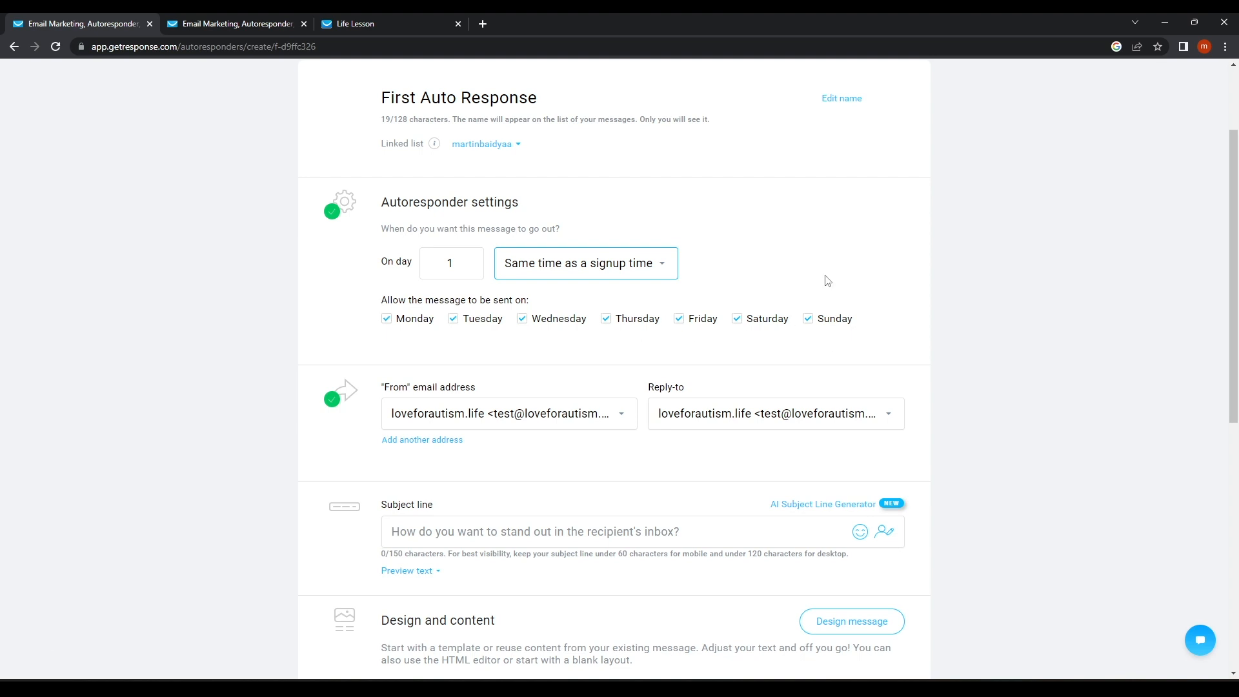
click(737, 319)
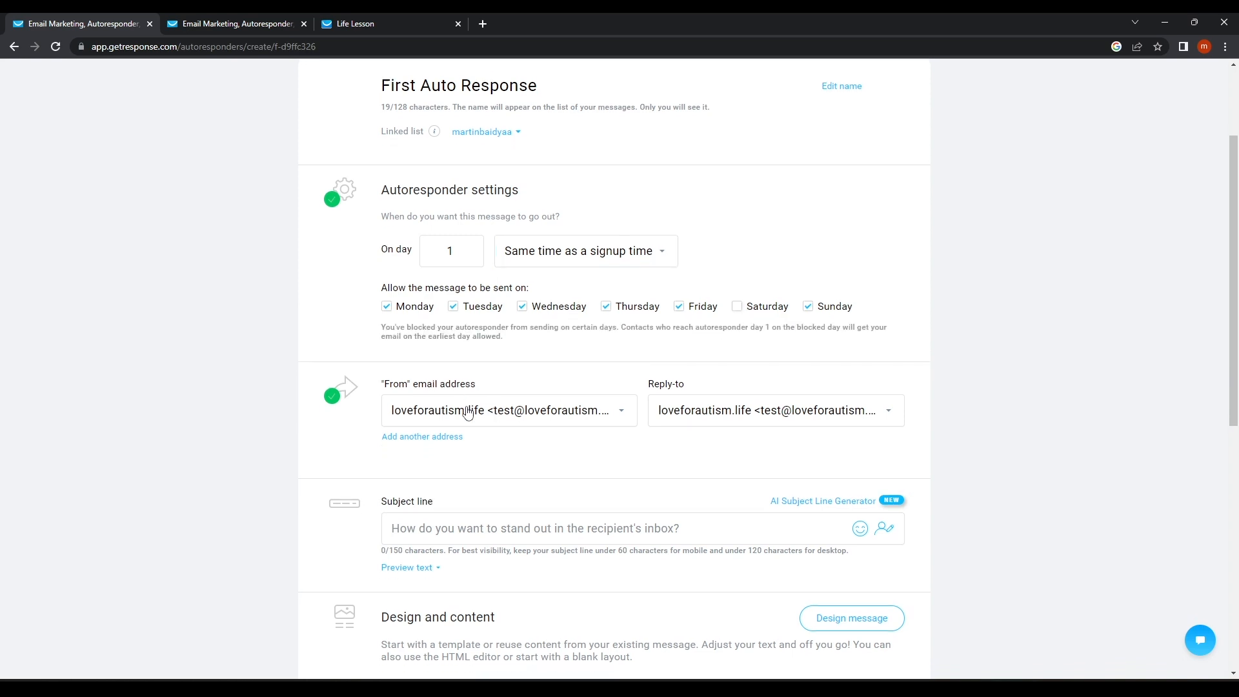
scroll(359, 383, down, 2)
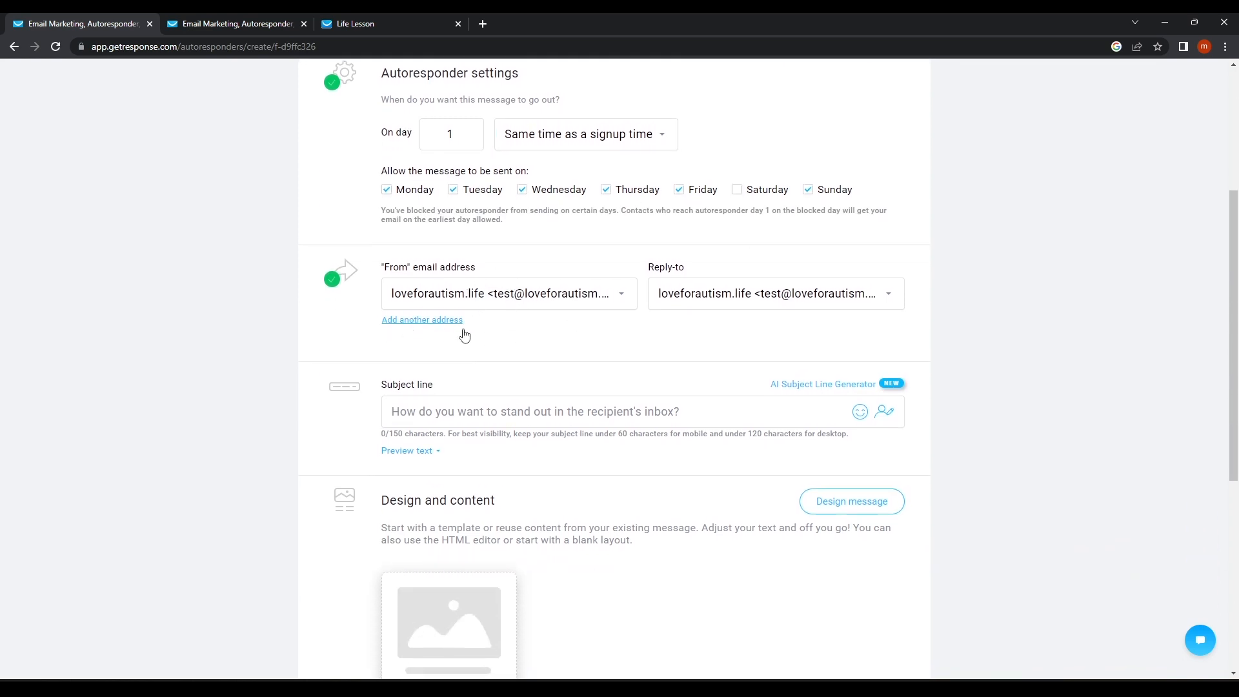
scroll(464, 342, down, 1)
scroll(469, 355, down, 1)
Enter the subject 'Welcome to our World' and open the message design templates.
click(465, 287)
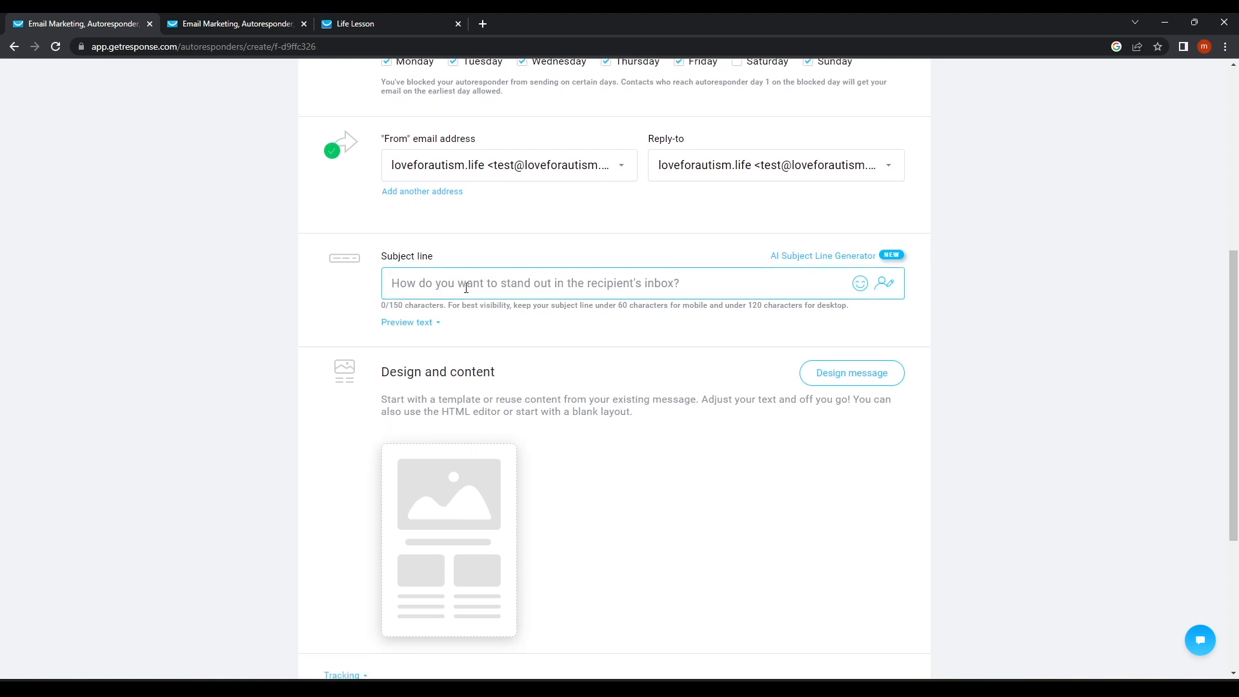
text(L)
text(elcome to our World)
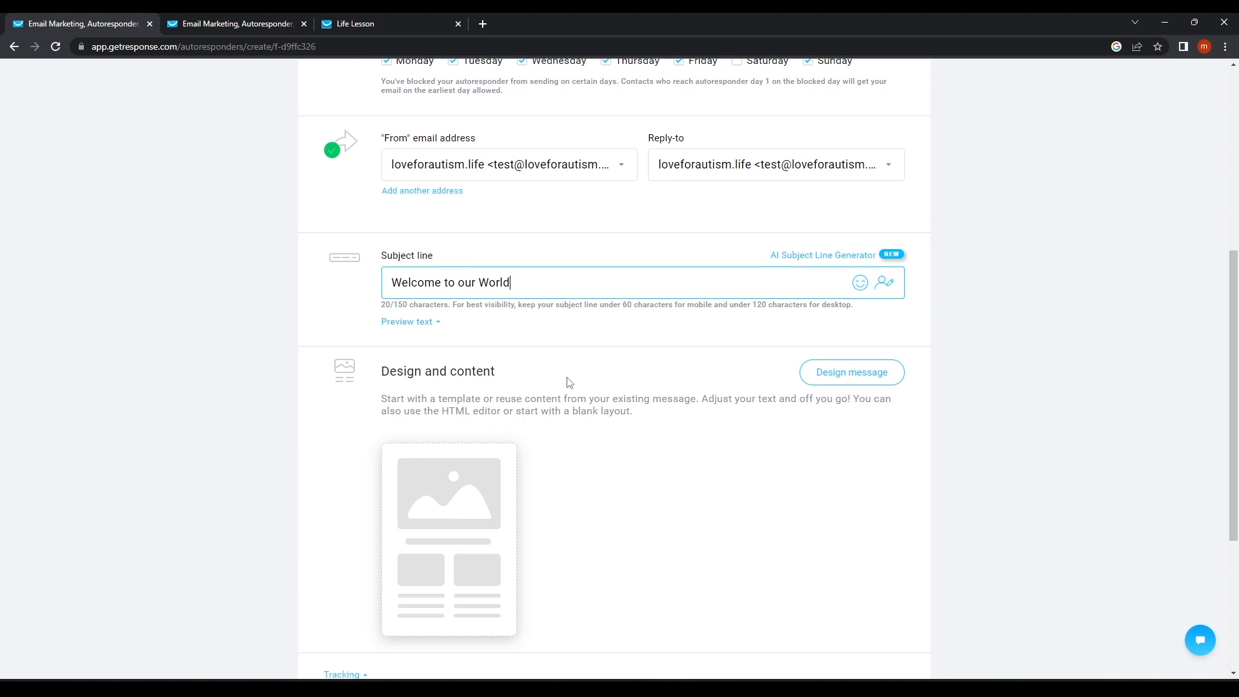
scroll(490, 439, down, 3)
click(440, 432)
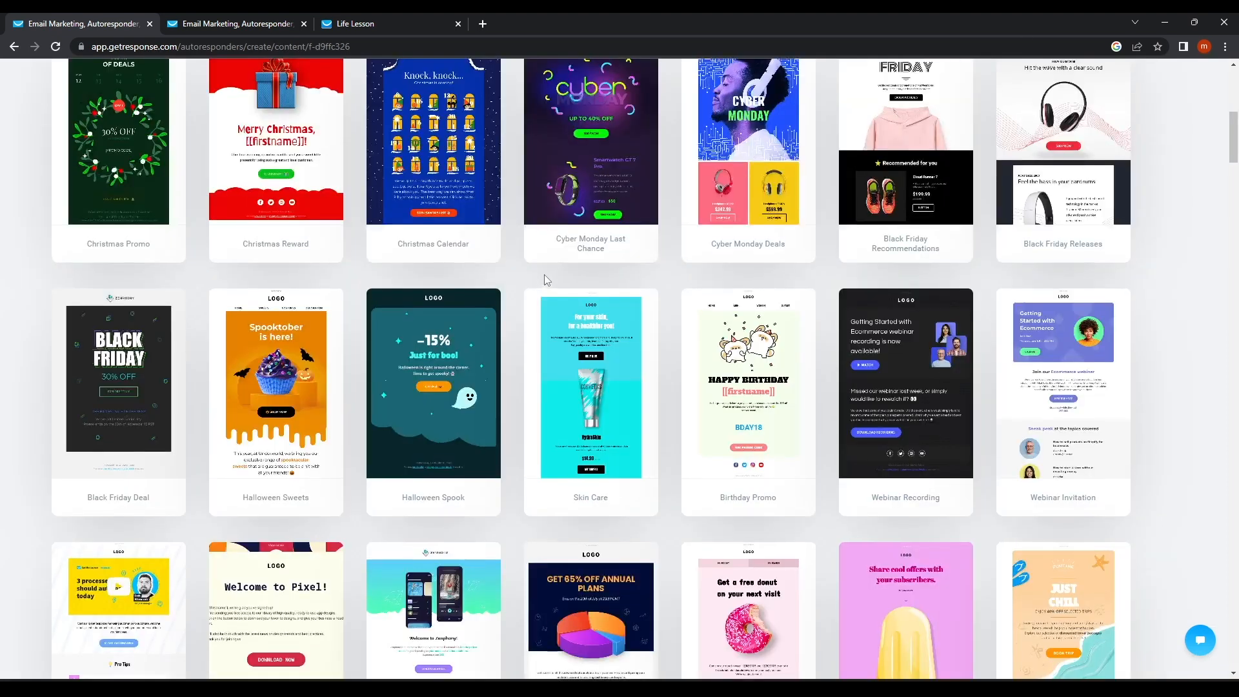
Apply the predesigned Valentine's Day Home template to First Auto Response.
scroll(544, 274, up, 5)
mouse_move(754, 444)
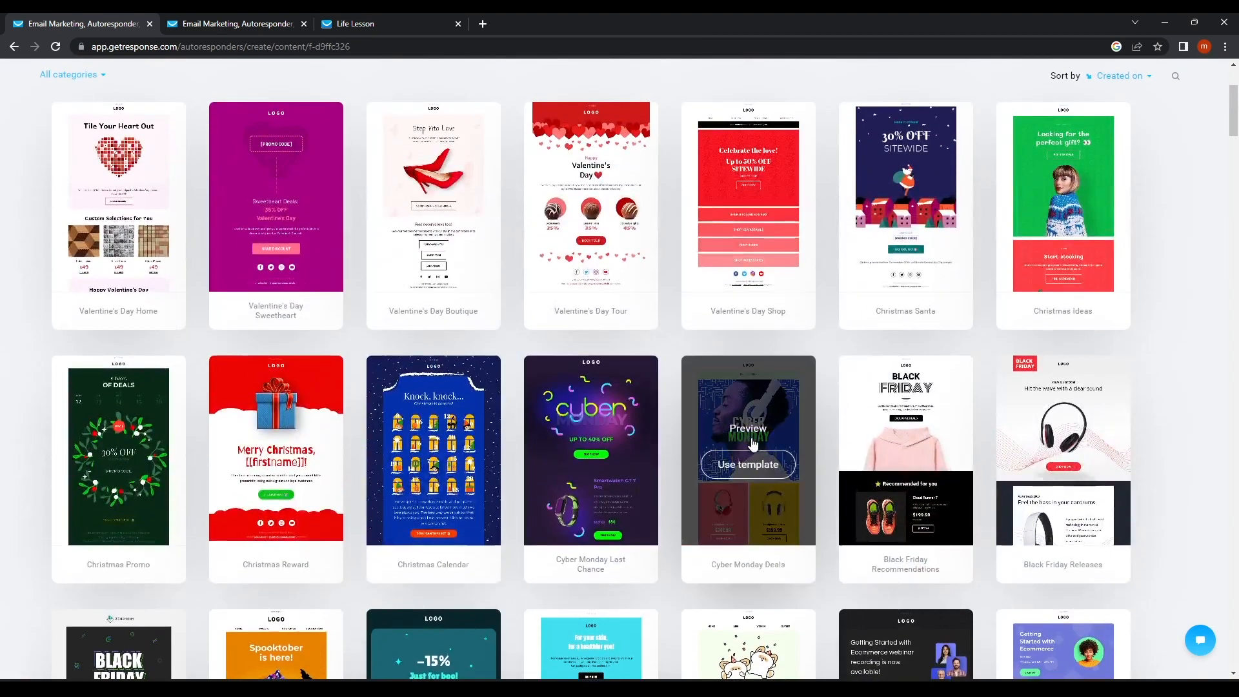
scroll(753, 444, up, 3)
click(549, 215)
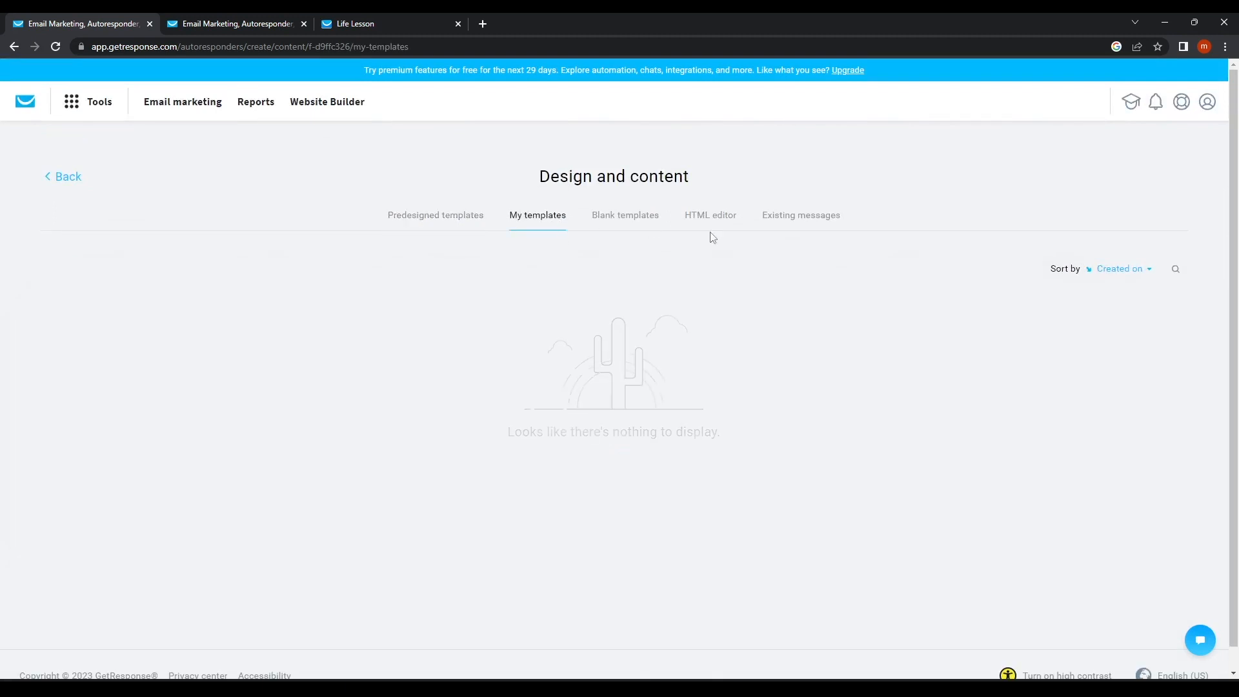
click(446, 222)
mouse_move(576, 413)
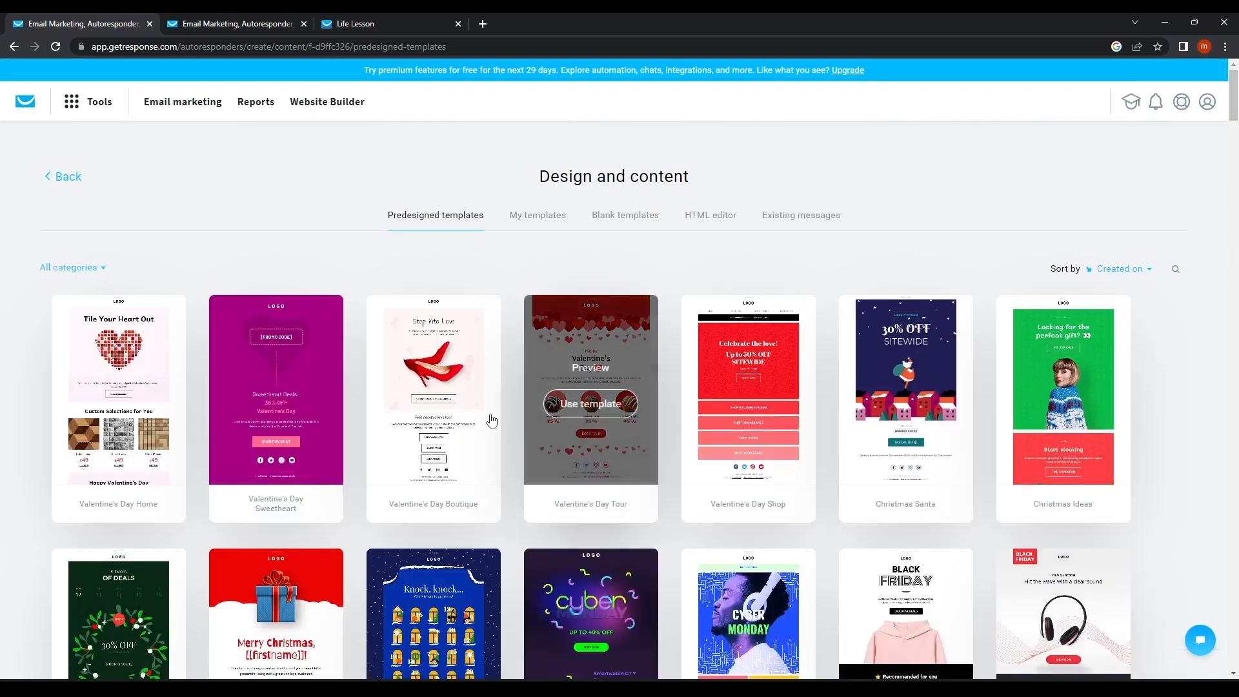
click(112, 414)
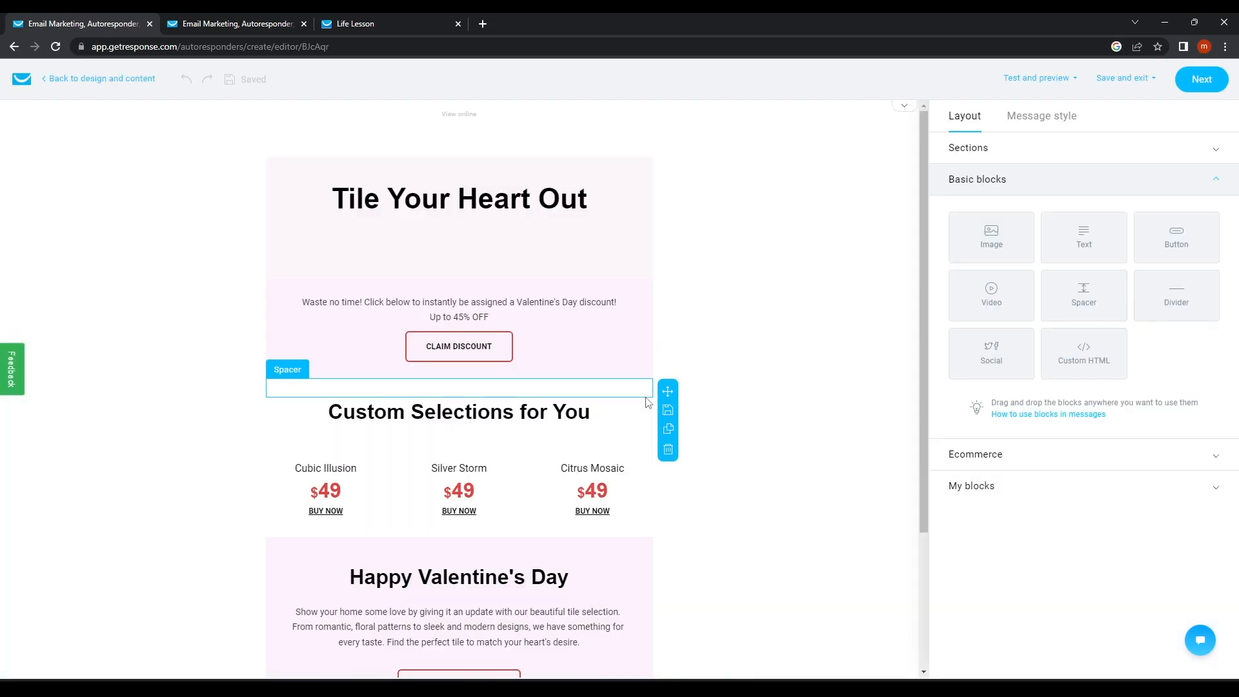
Finish the design, check the tracking options, and save and publish the autoresponder.
click(1199, 79)
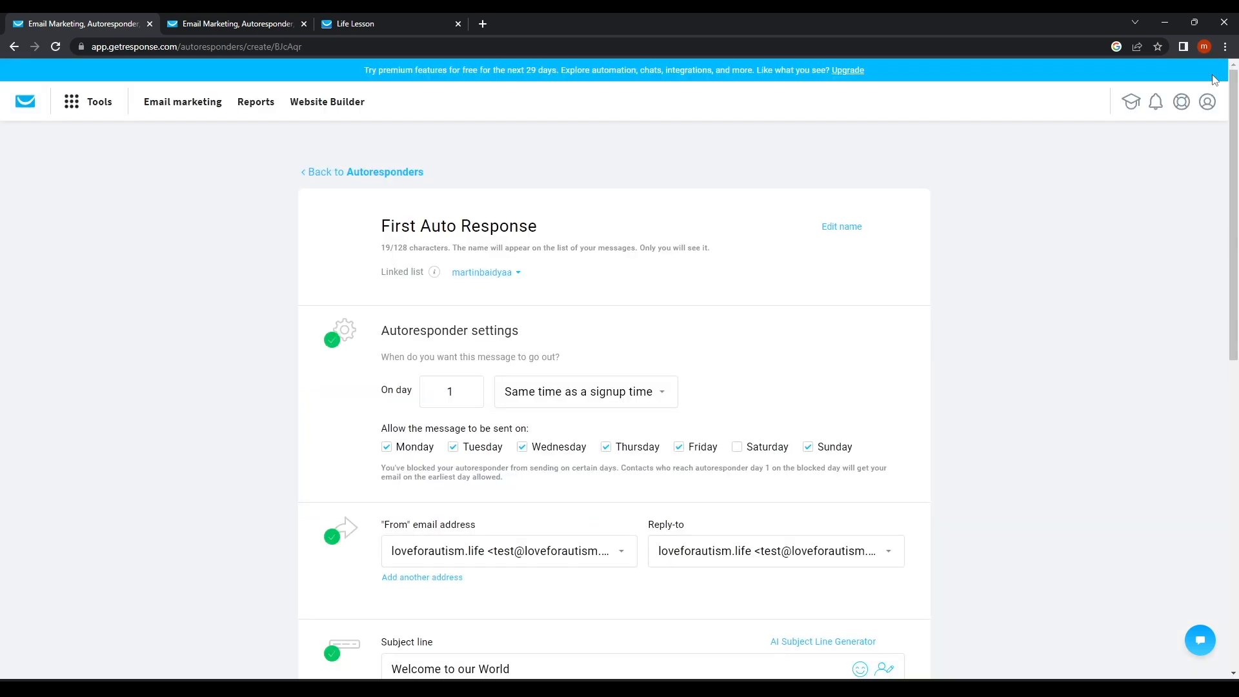
scroll(495, 351, down, 8)
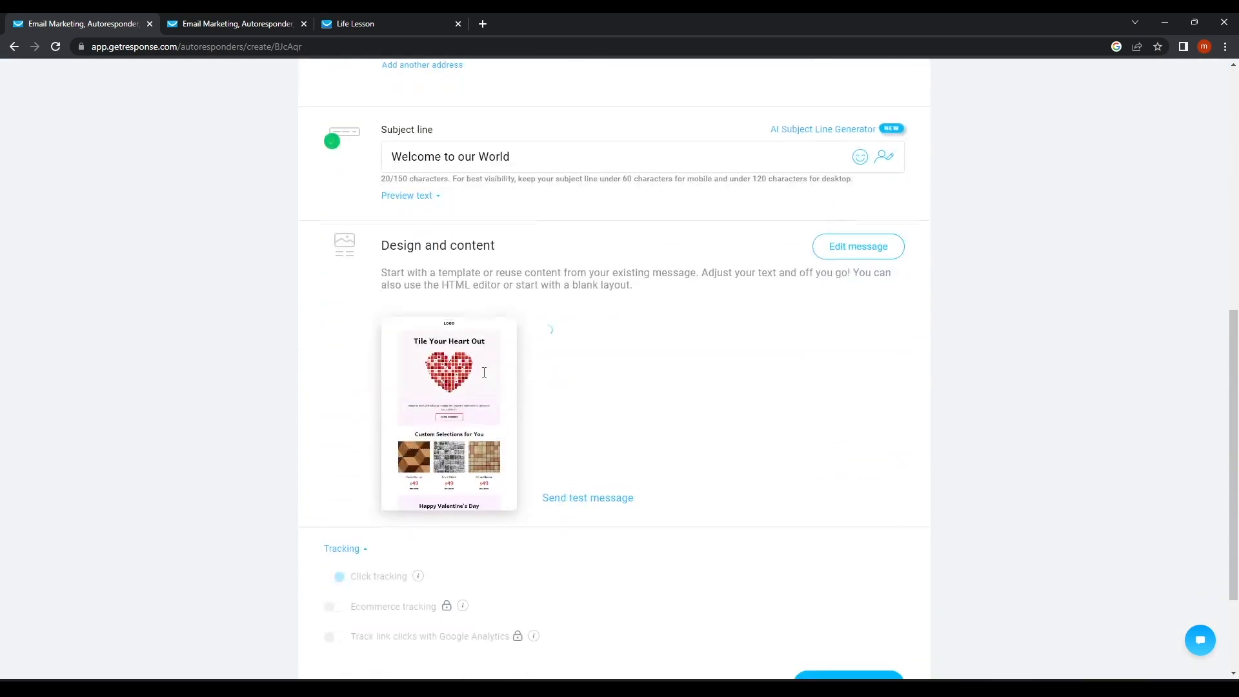
scroll(485, 377, down, 2)
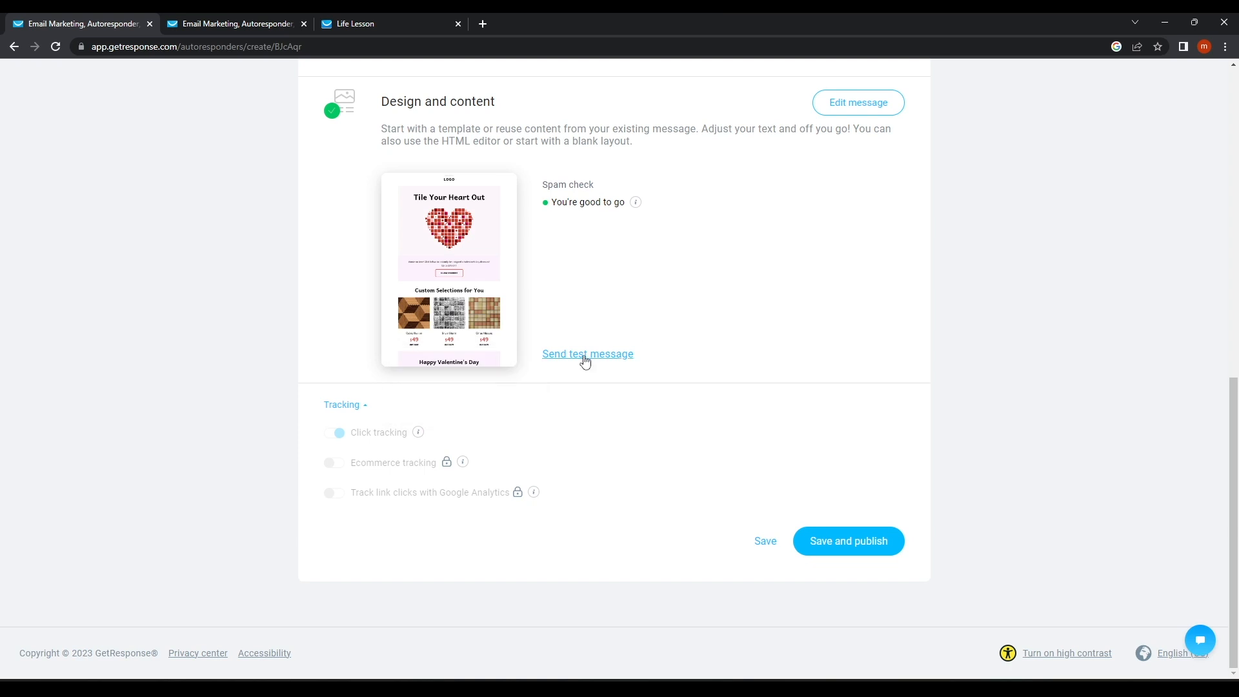
click(342, 406)
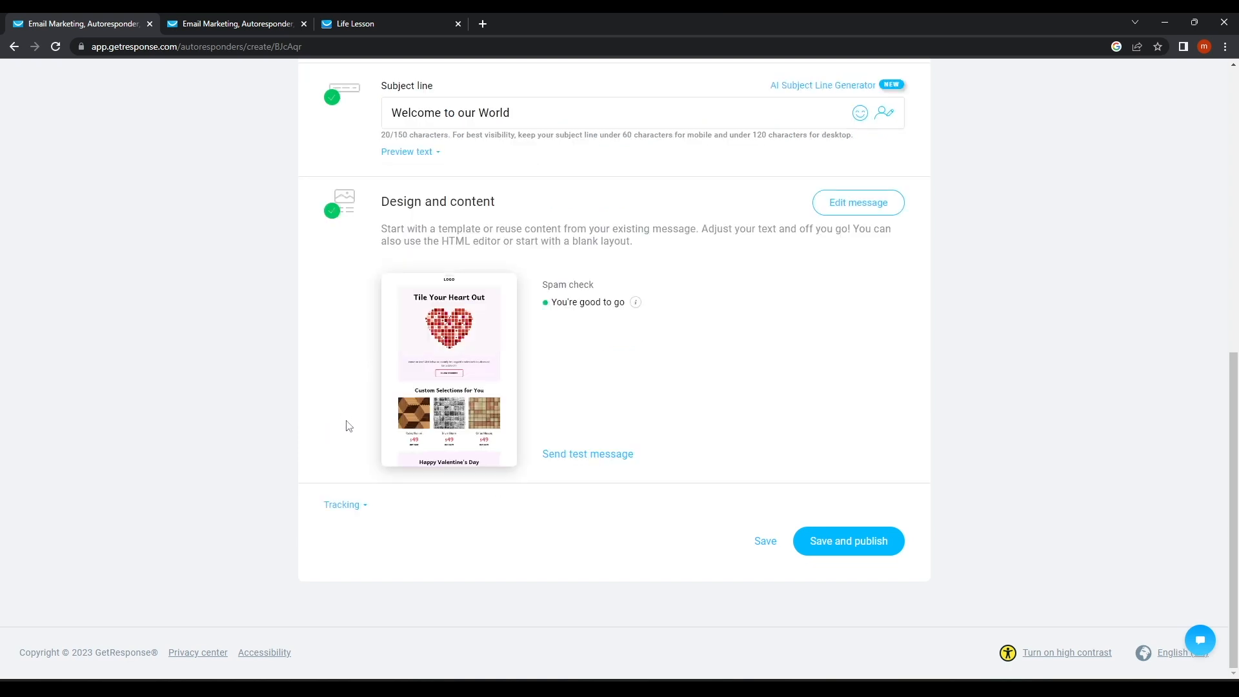
click(341, 507)
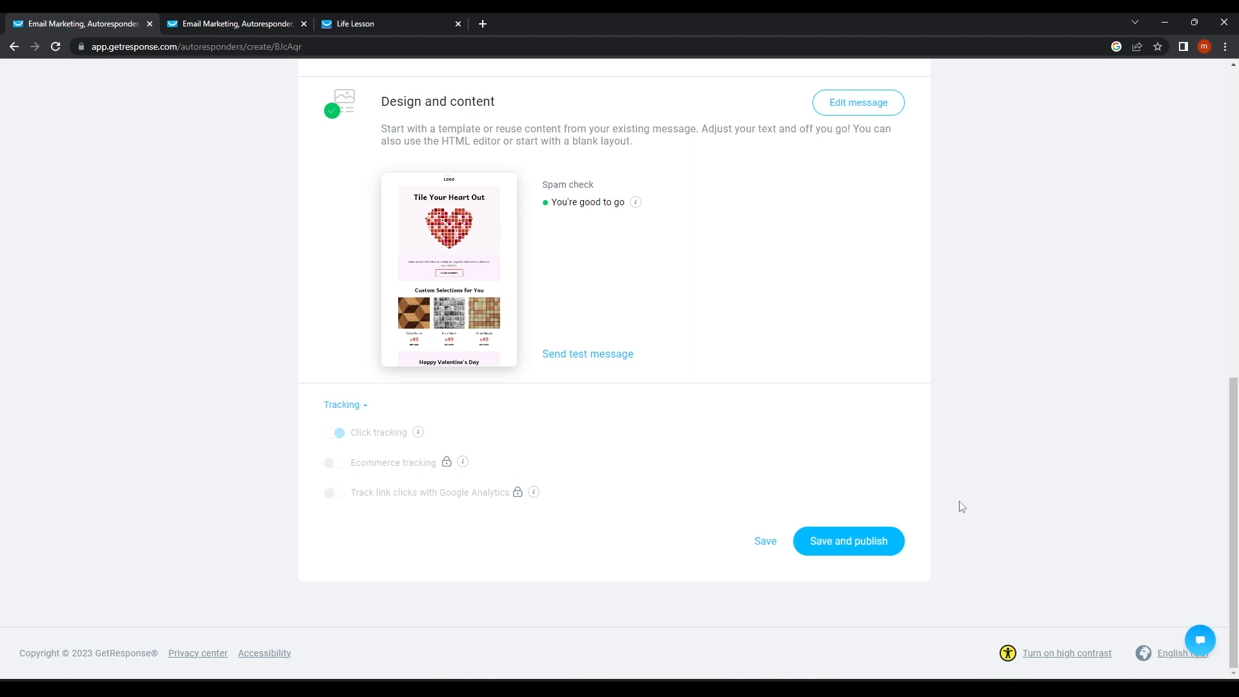
click(856, 547)
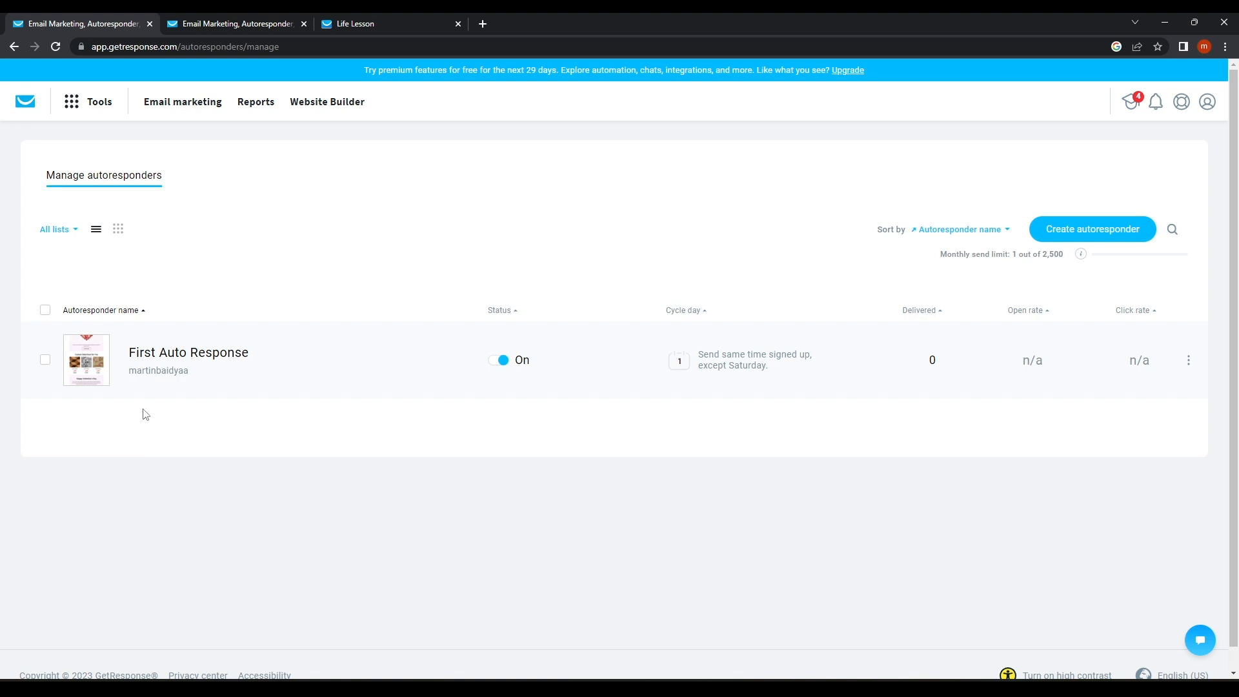
Switch autoresponders to the cycle-day calendar, showing First Auto Response on day 1.
click(118, 230)
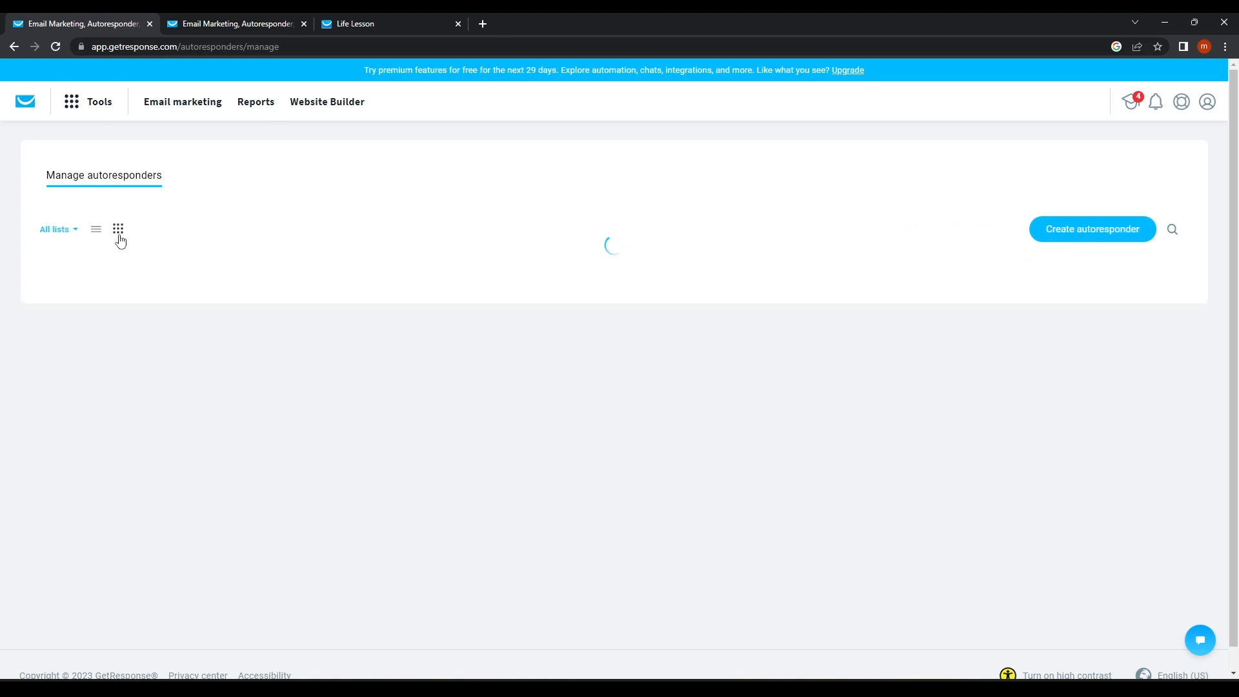
mouse_move(147, 288)
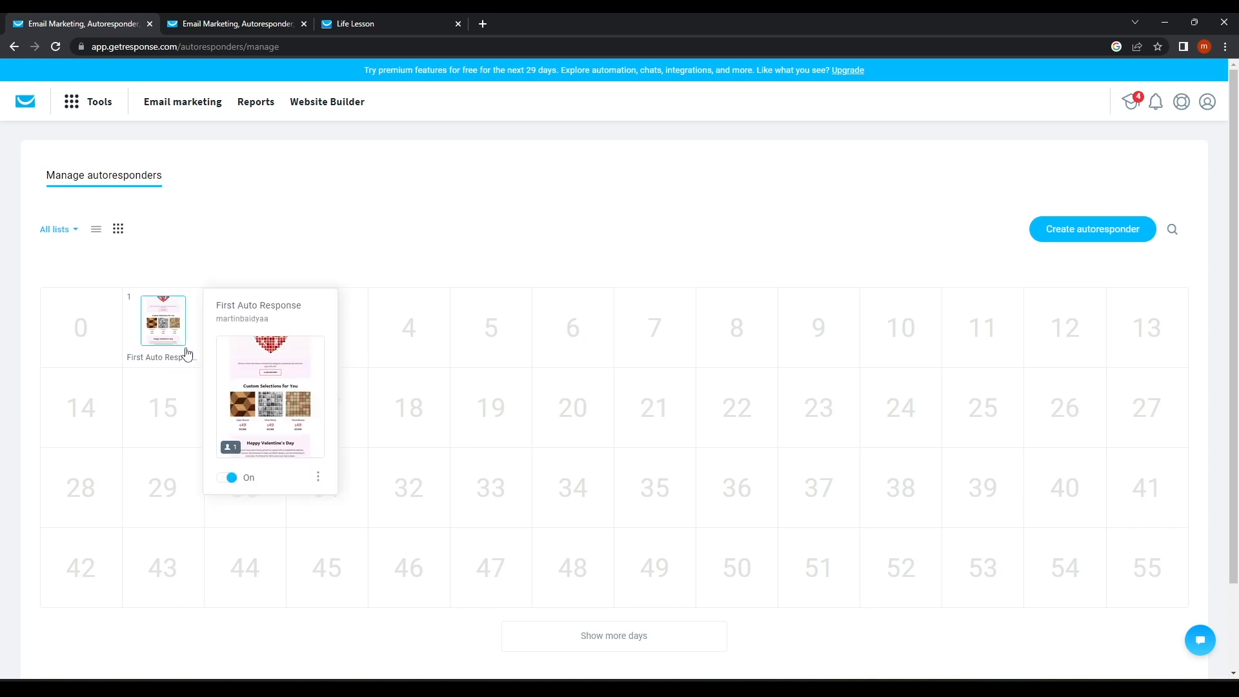
mouse_move(91, 324)
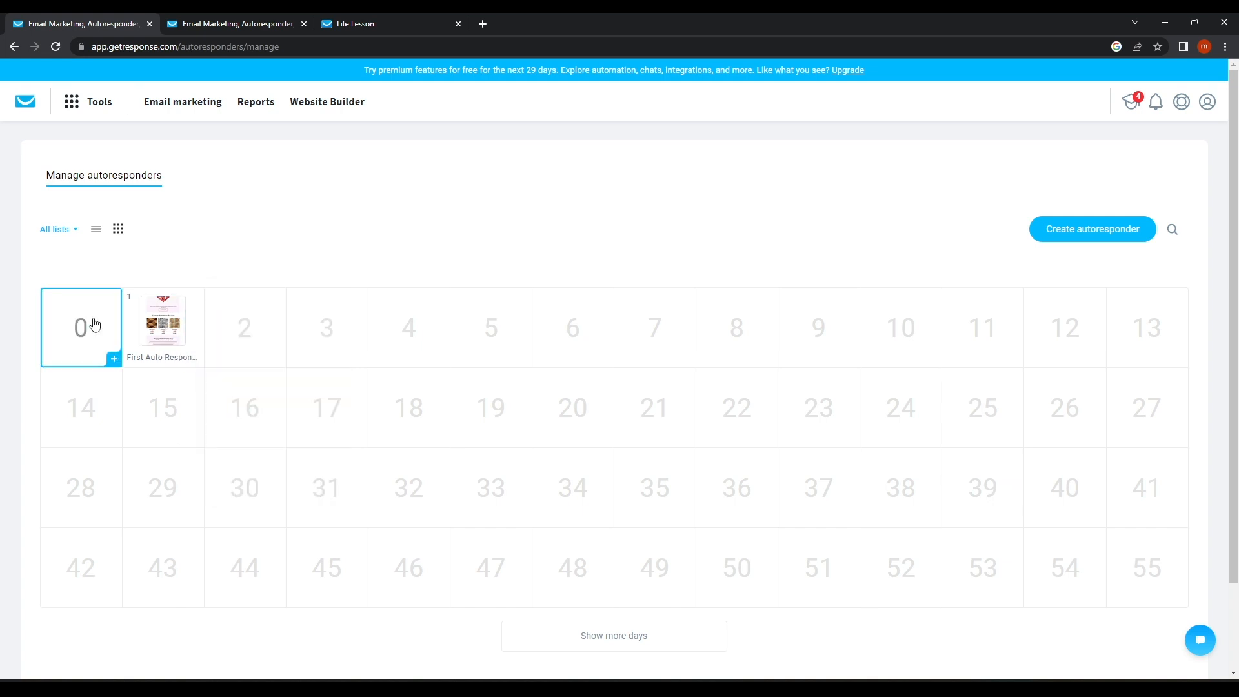
Add a day-0 autoresponder named Welcome Tp Life Lesson.
click(114, 359)
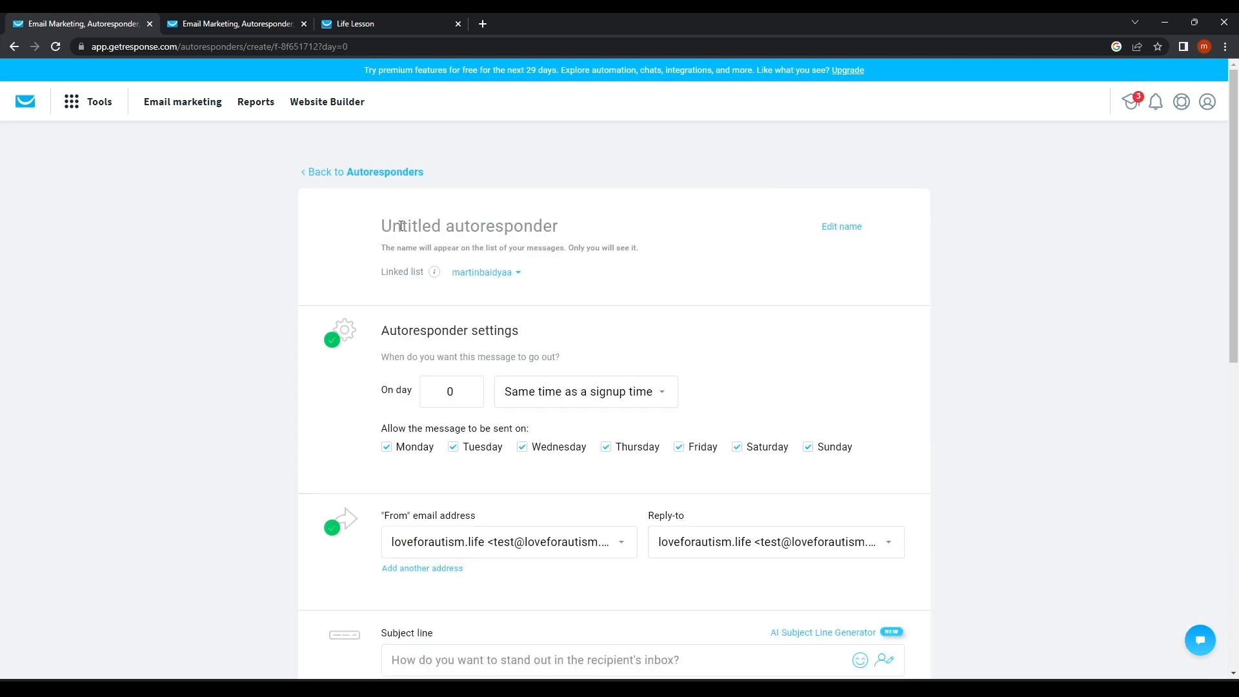
text(Weloc)
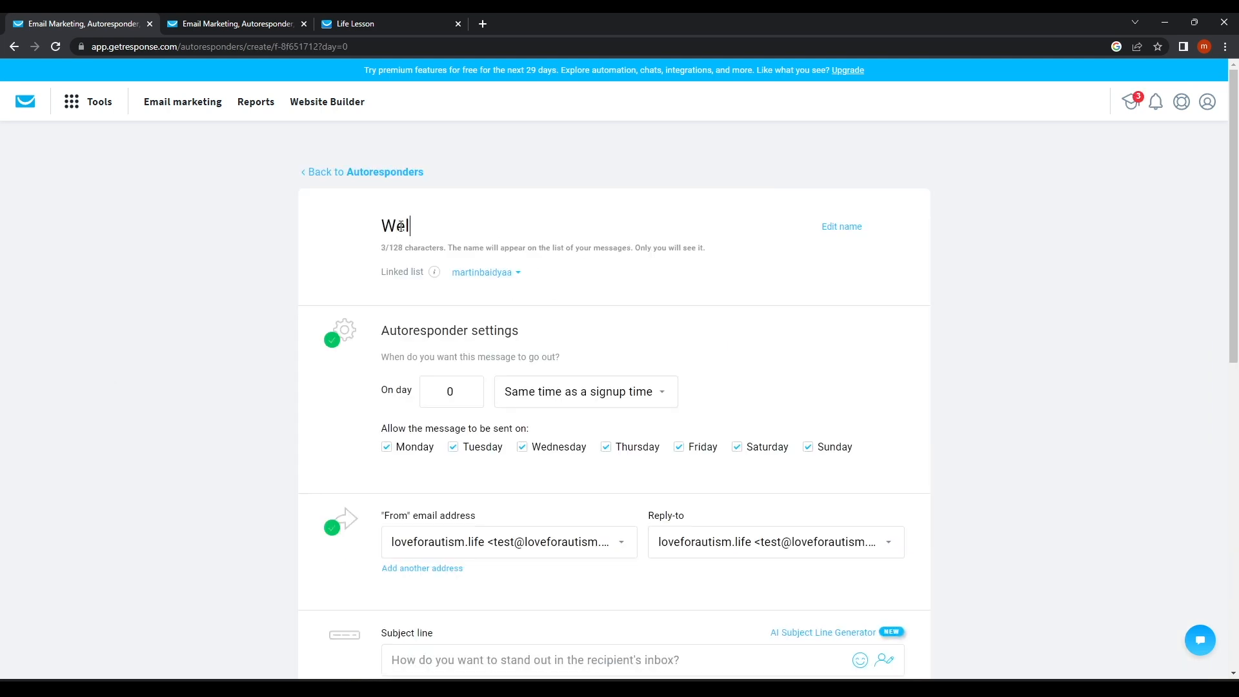
key(BackSpace)
key(BackSpace)
text(come Tp)
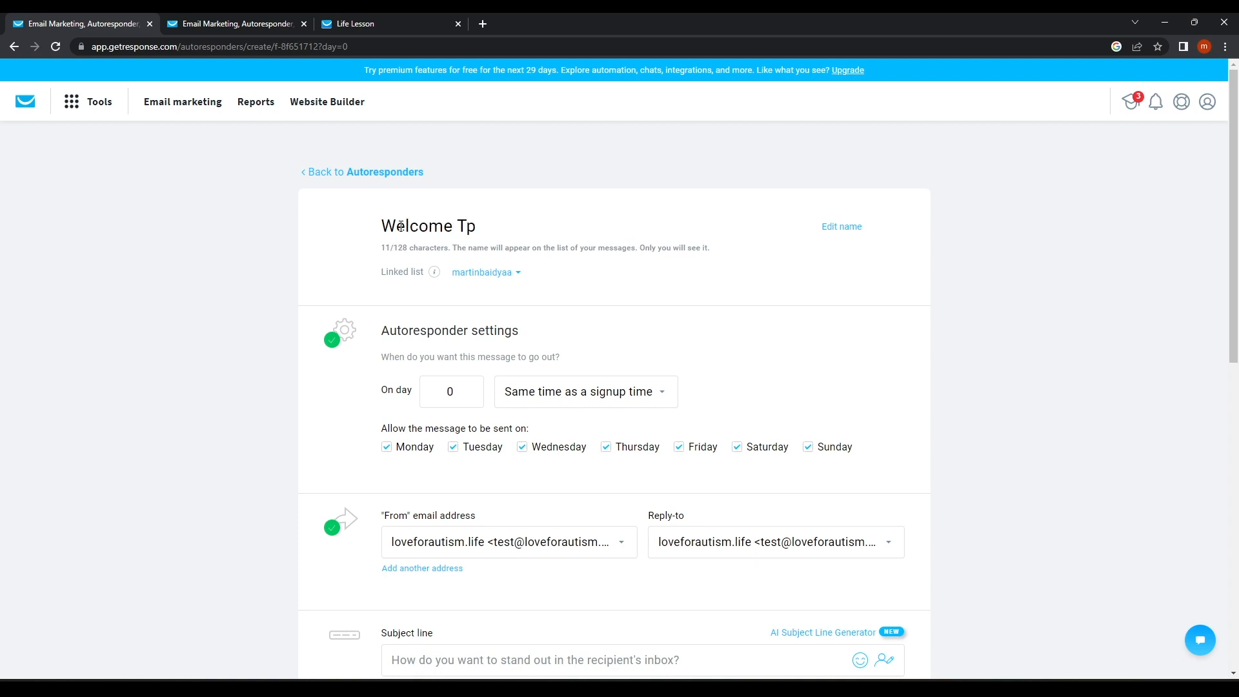
text(ife Lesson)
Enter the subject line 'Thank you for your sing up'.
scroll(523, 367, down, 1)
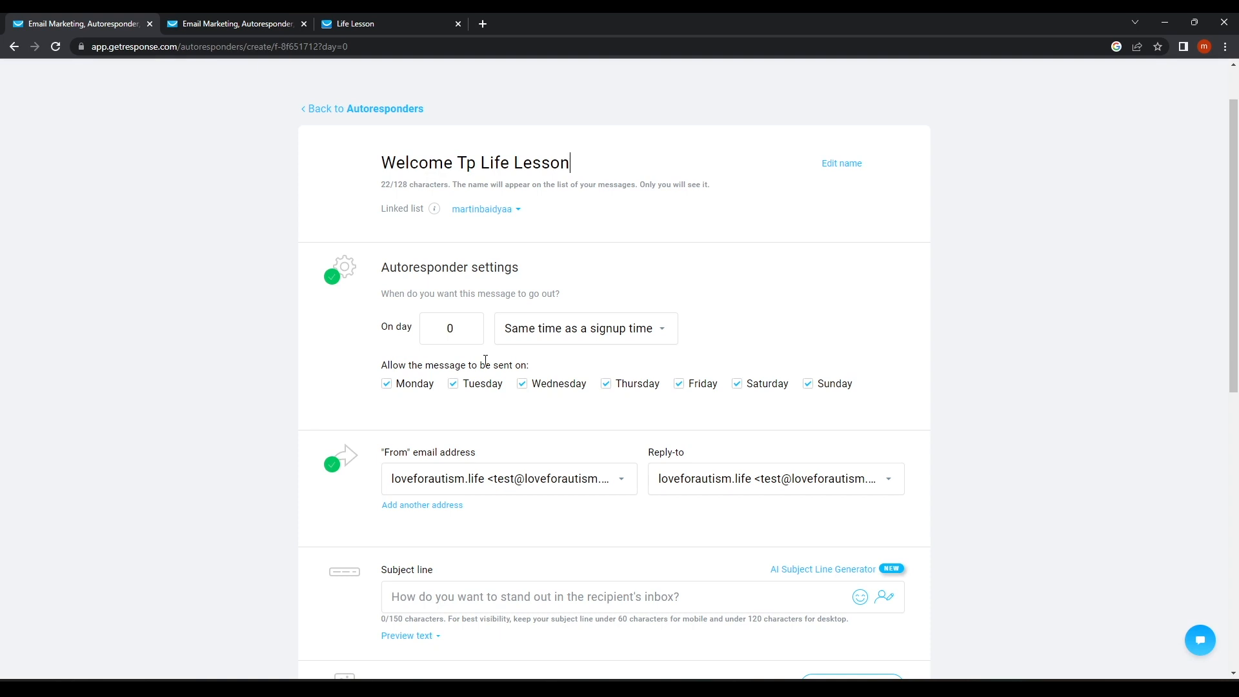
scroll(468, 546, down, 4)
click(481, 349)
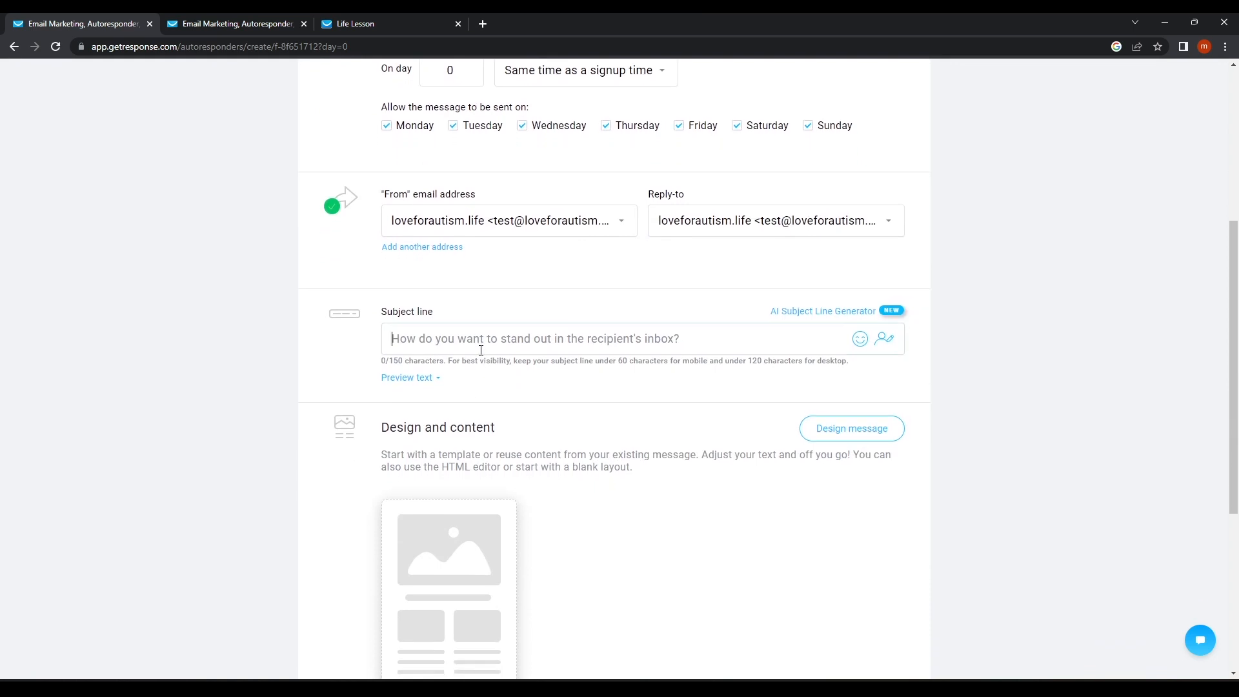
text(Thank you for your sing up)
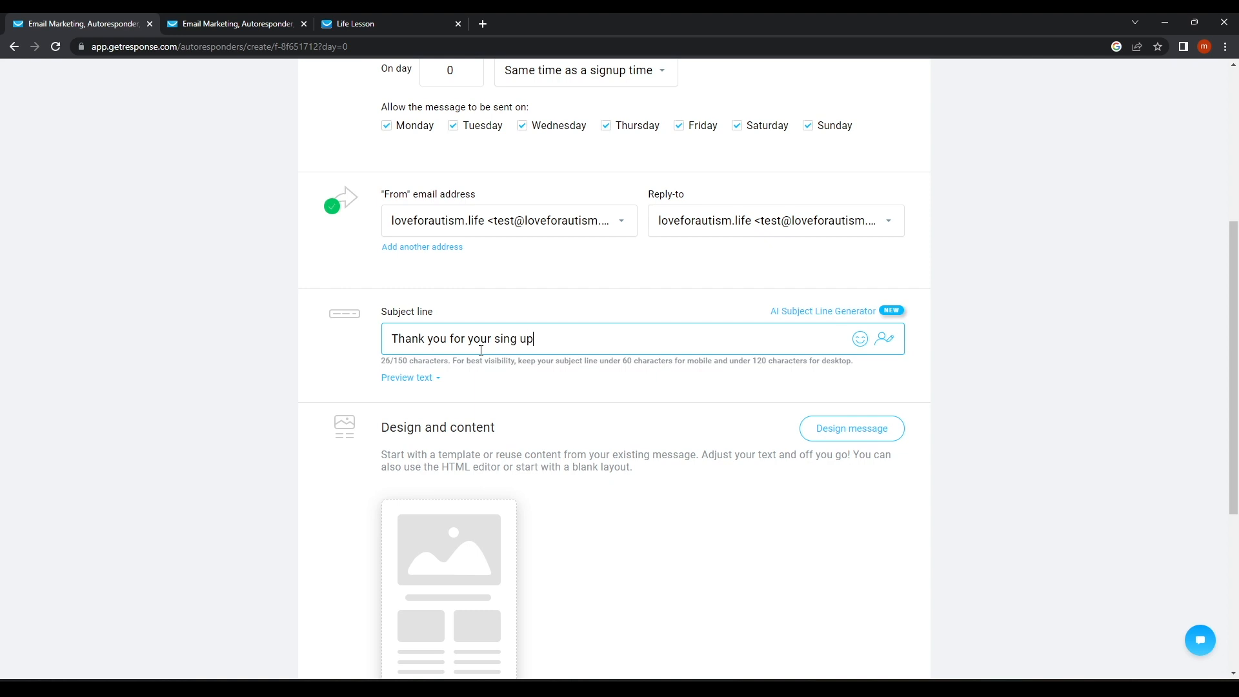
Apply the Birthday Promo template and return to the autoresponder settings.
scroll(452, 484, down, 5)
click(449, 268)
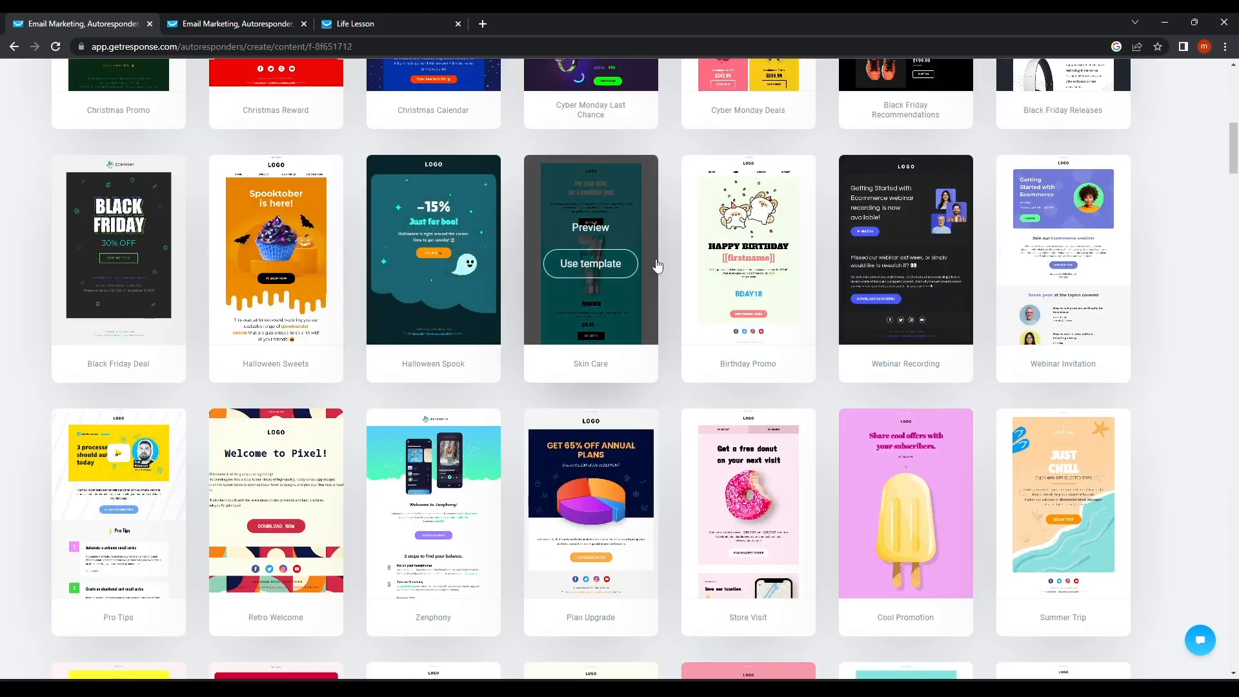
click(749, 263)
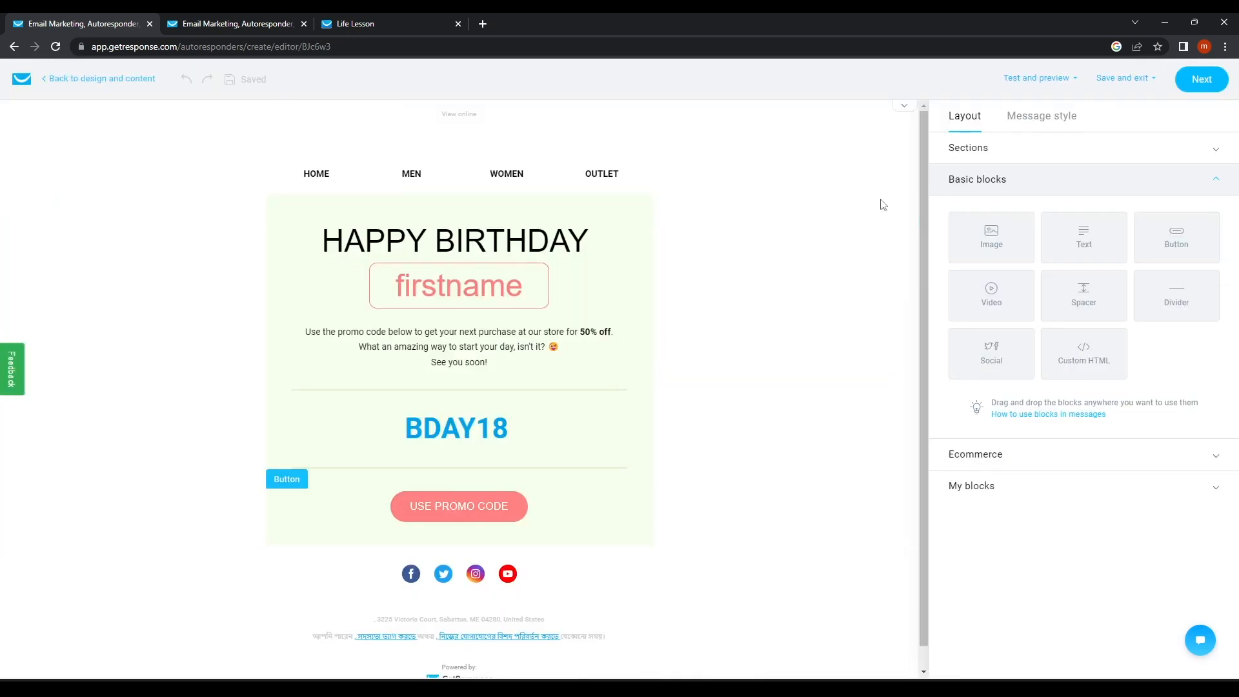
click(1193, 82)
scroll(484, 457, down, 10)
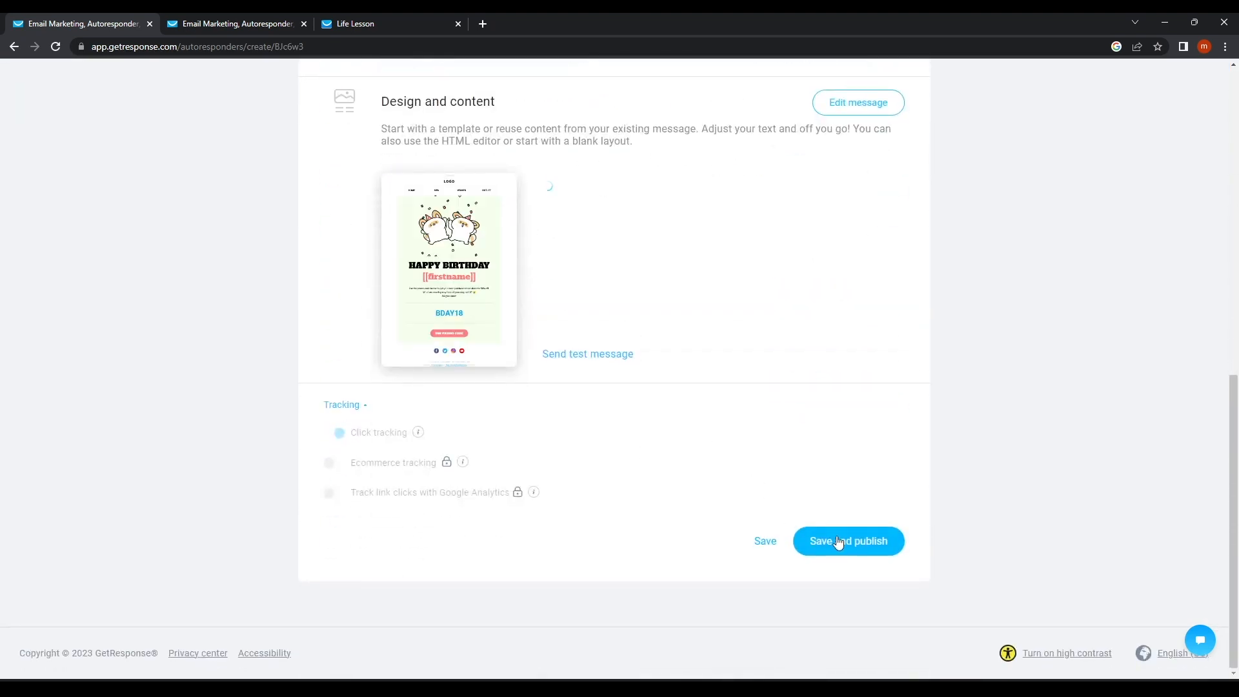
Publish Welcome Tp Life Lesson, also sending it to the subscriber further along, then view the cycle-day calendar.
click(838, 542)
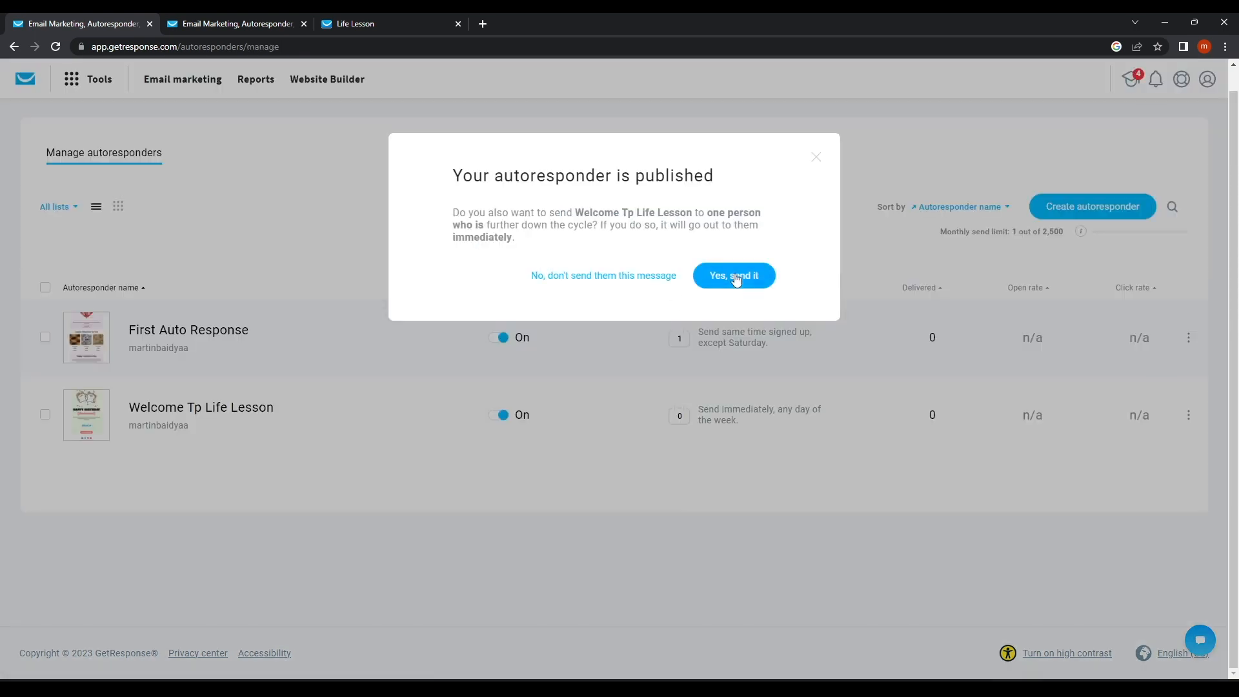
click(736, 280)
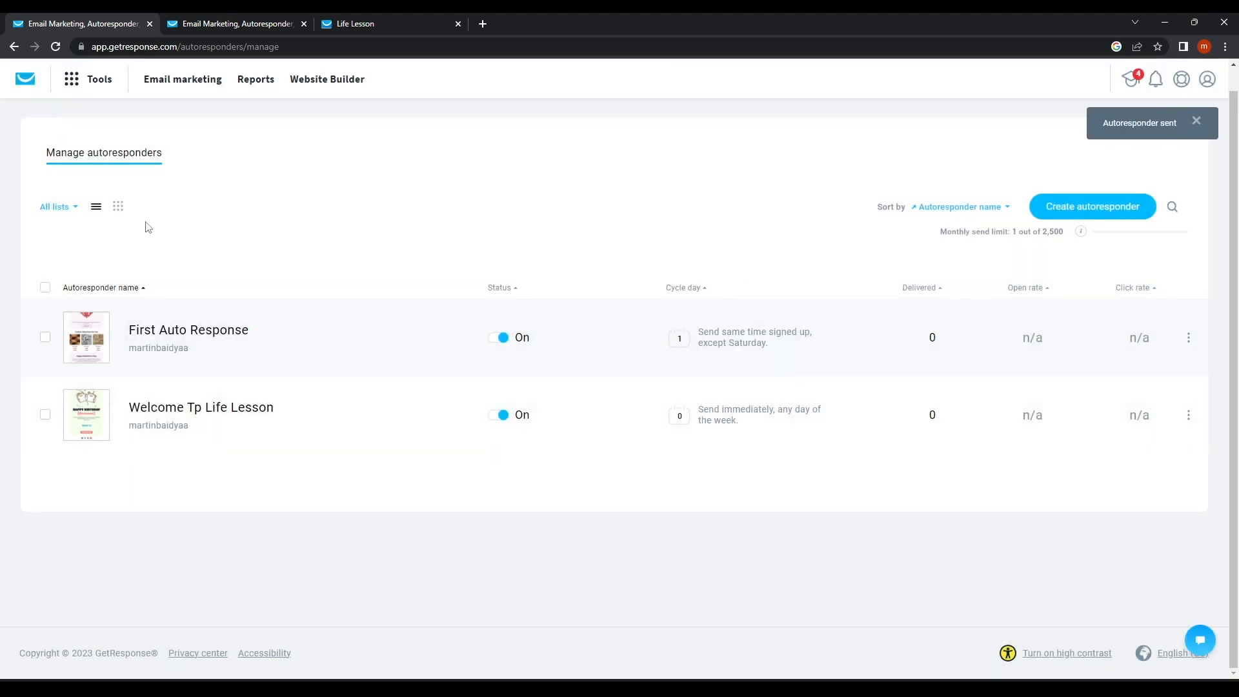
click(123, 211)
mouse_move(106, 314)
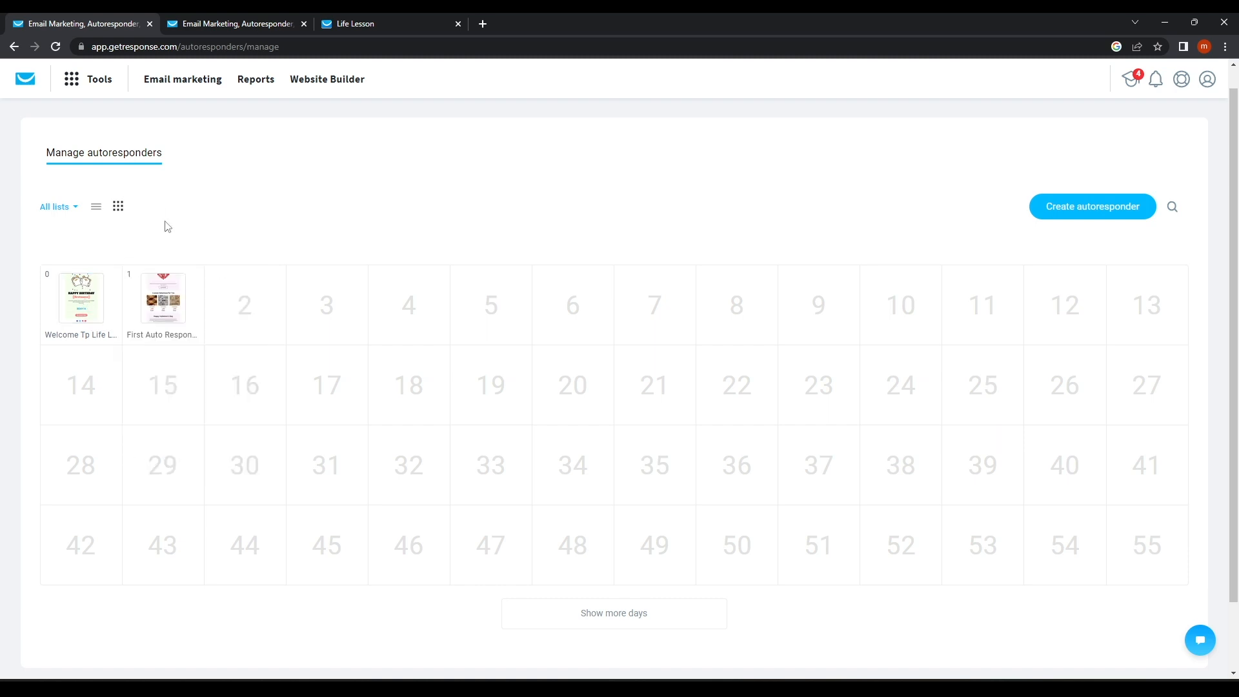
mouse_move(155, 317)
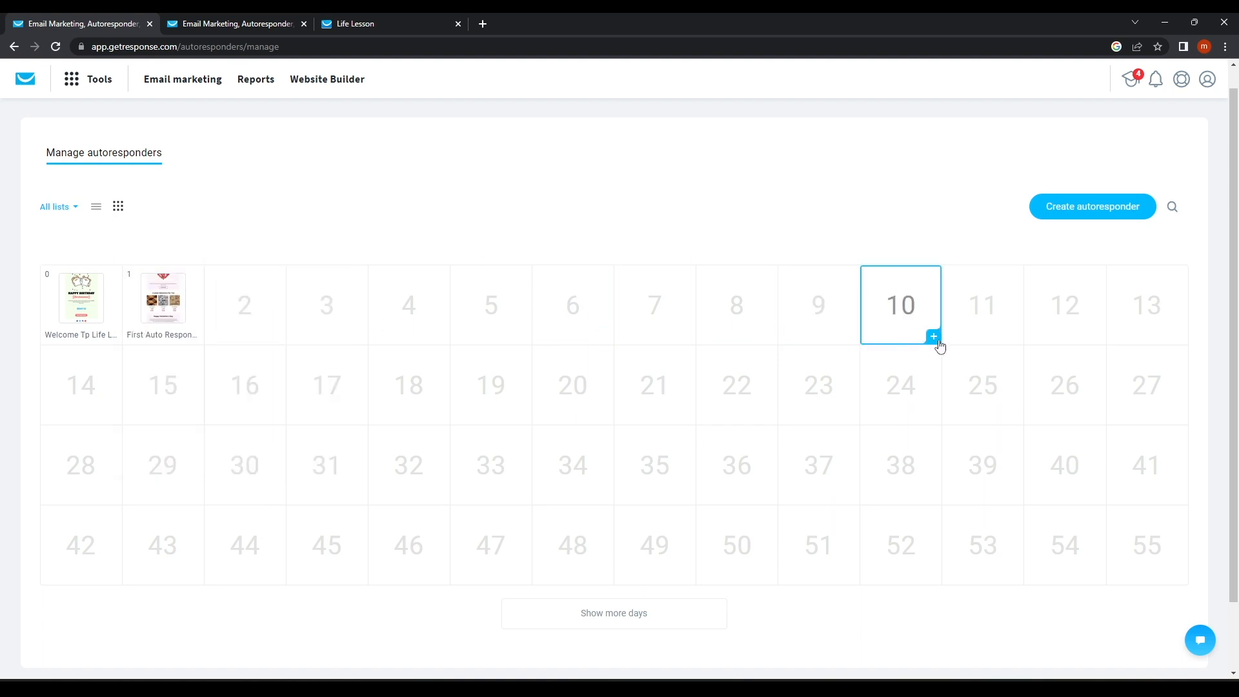
Create a day-10 autoresponder and search templates for 'bir' to pick a birthday design.
click(934, 338)
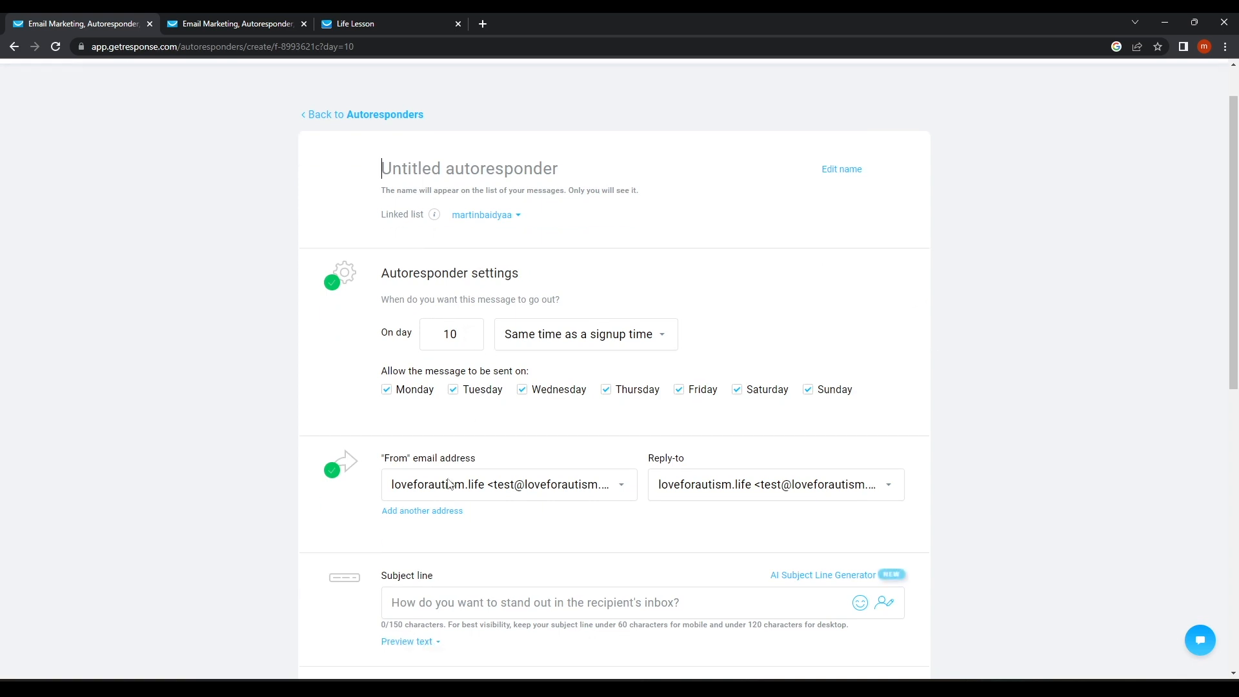
scroll(451, 419, down, 7)
click(450, 445)
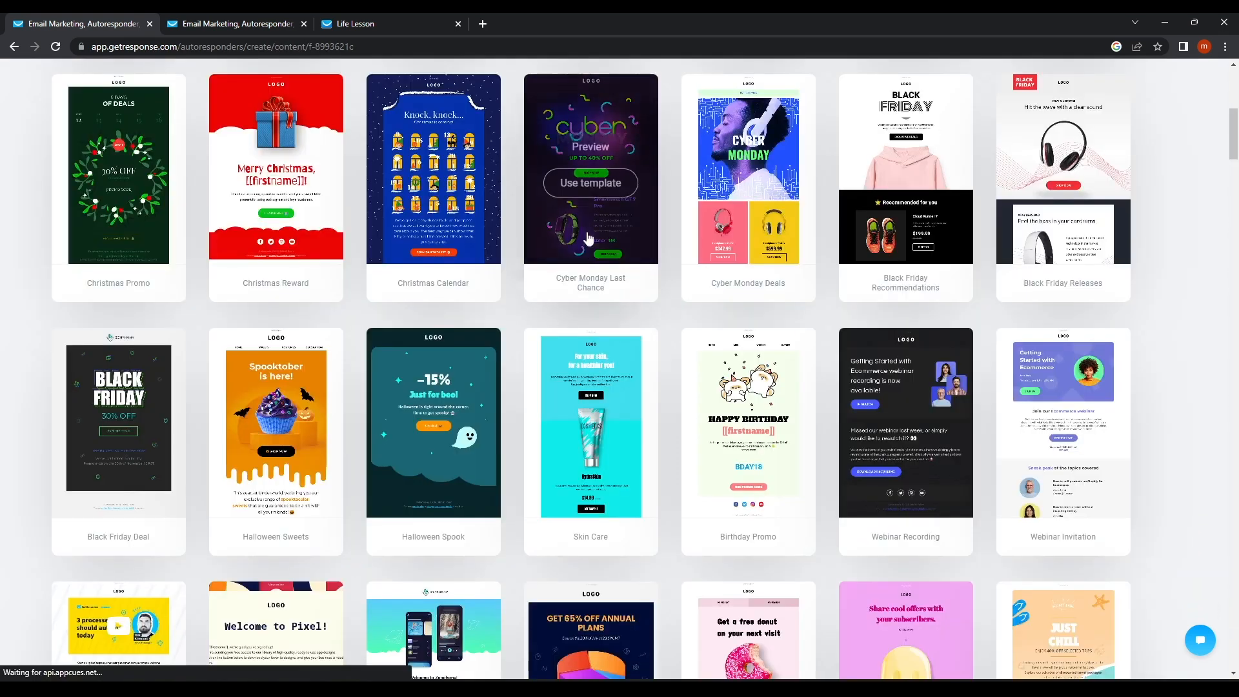
scroll(705, 403, up, 2)
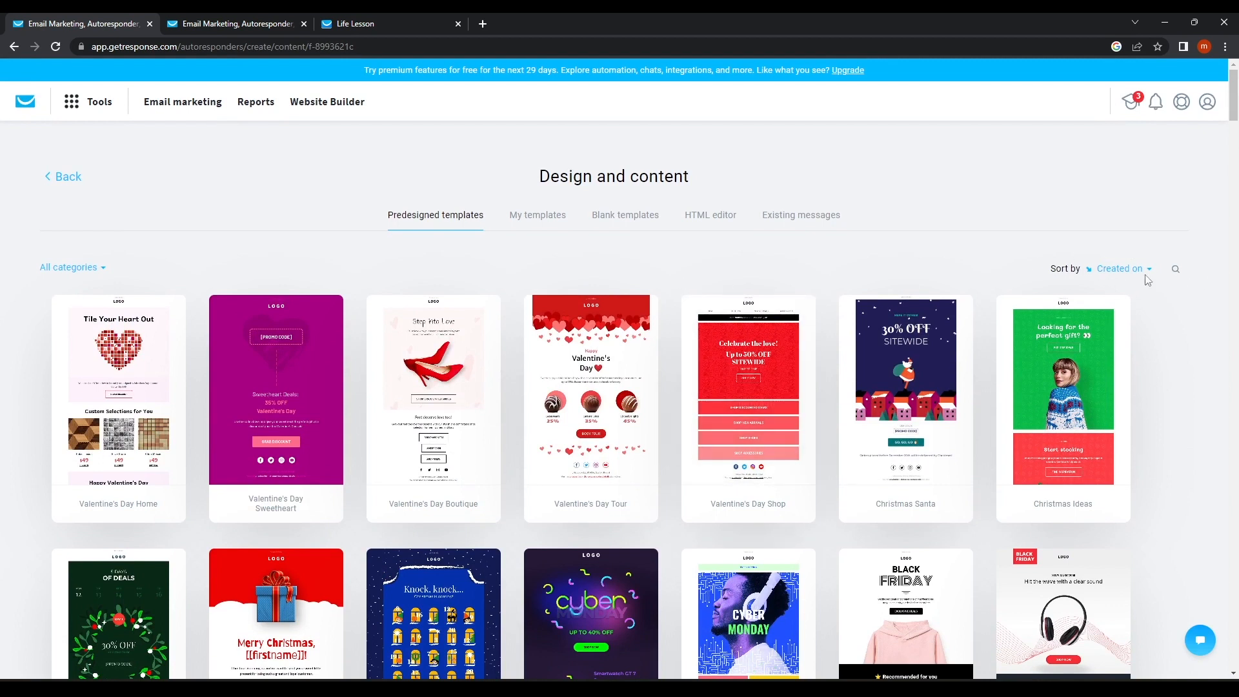
click(1180, 273)
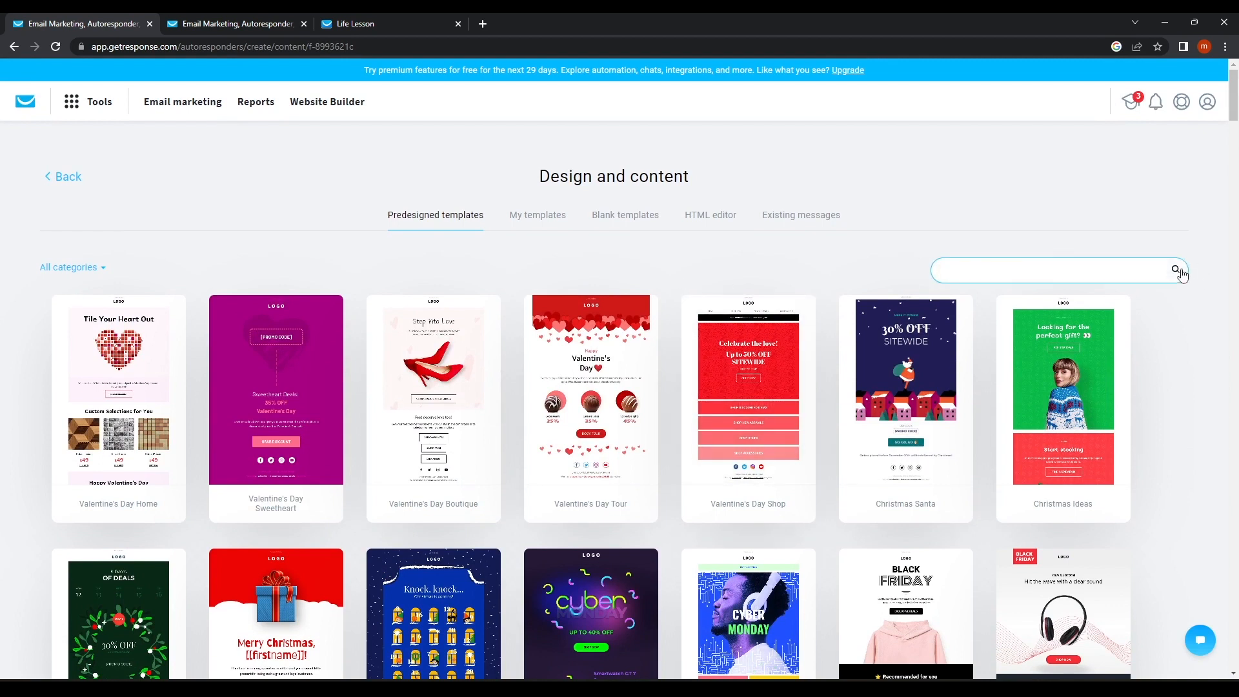
text(birth)
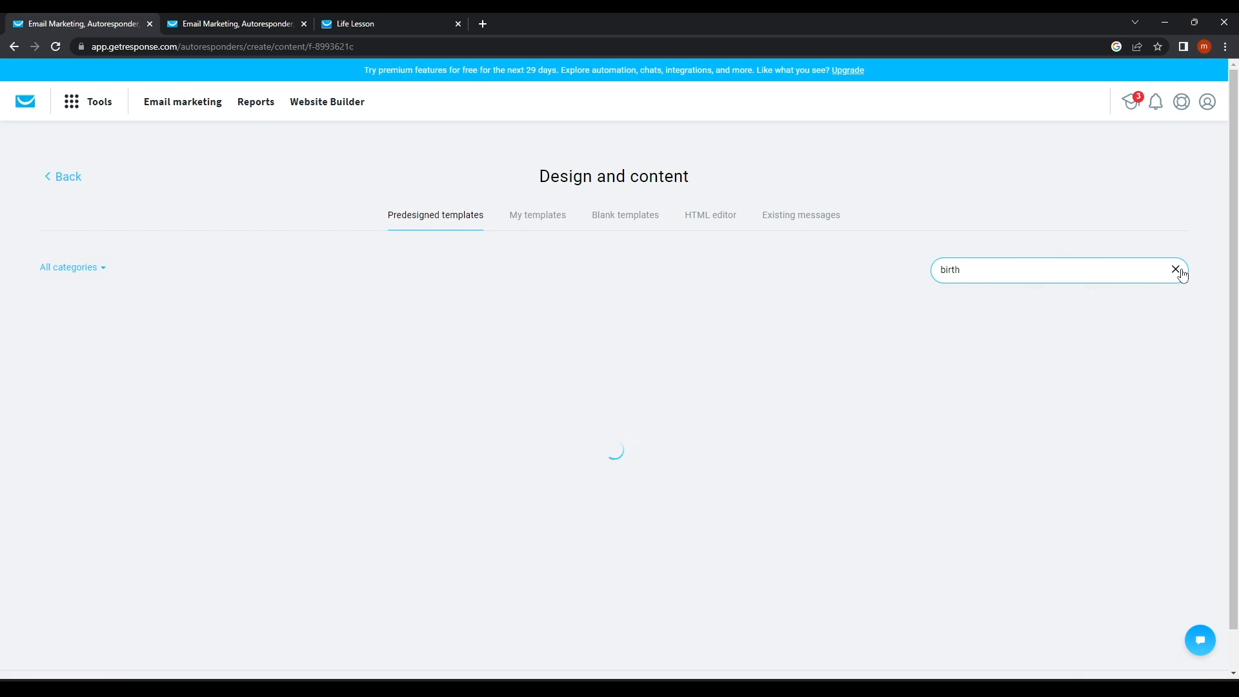
mouse_move(272, 405)
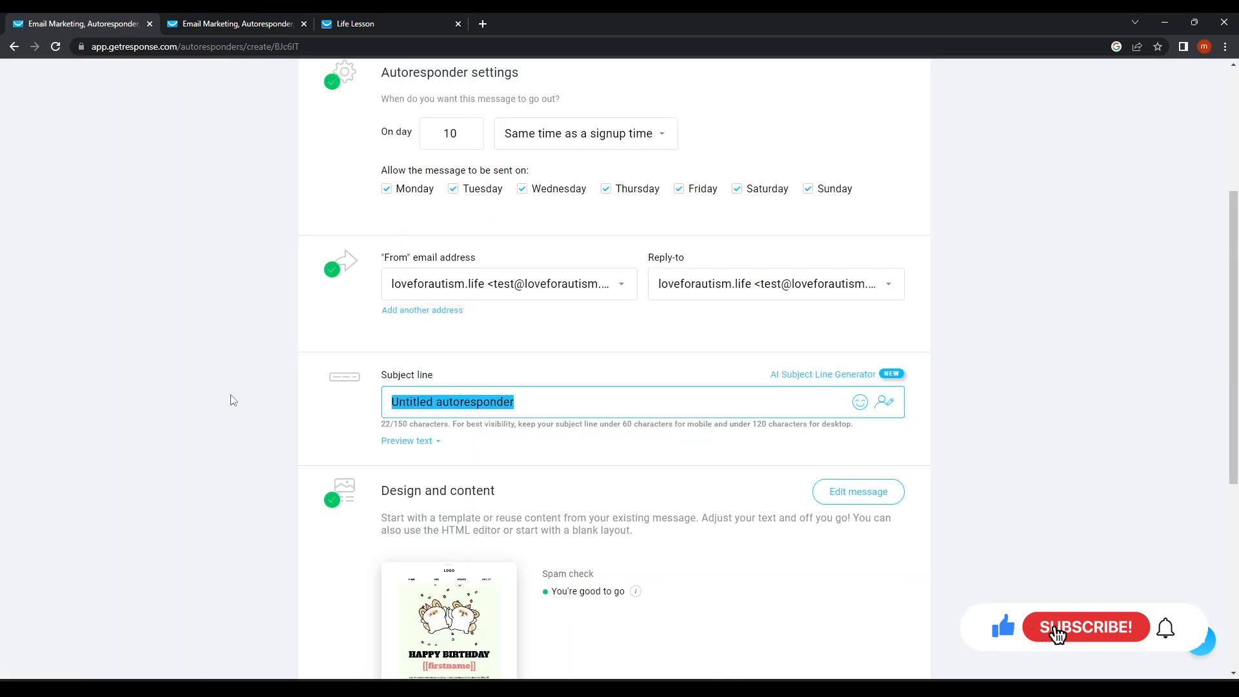
Set subject 'Happy Birthday', name it Happy Birth day, and save and publish.
key(BackSpace)
text(Hap)
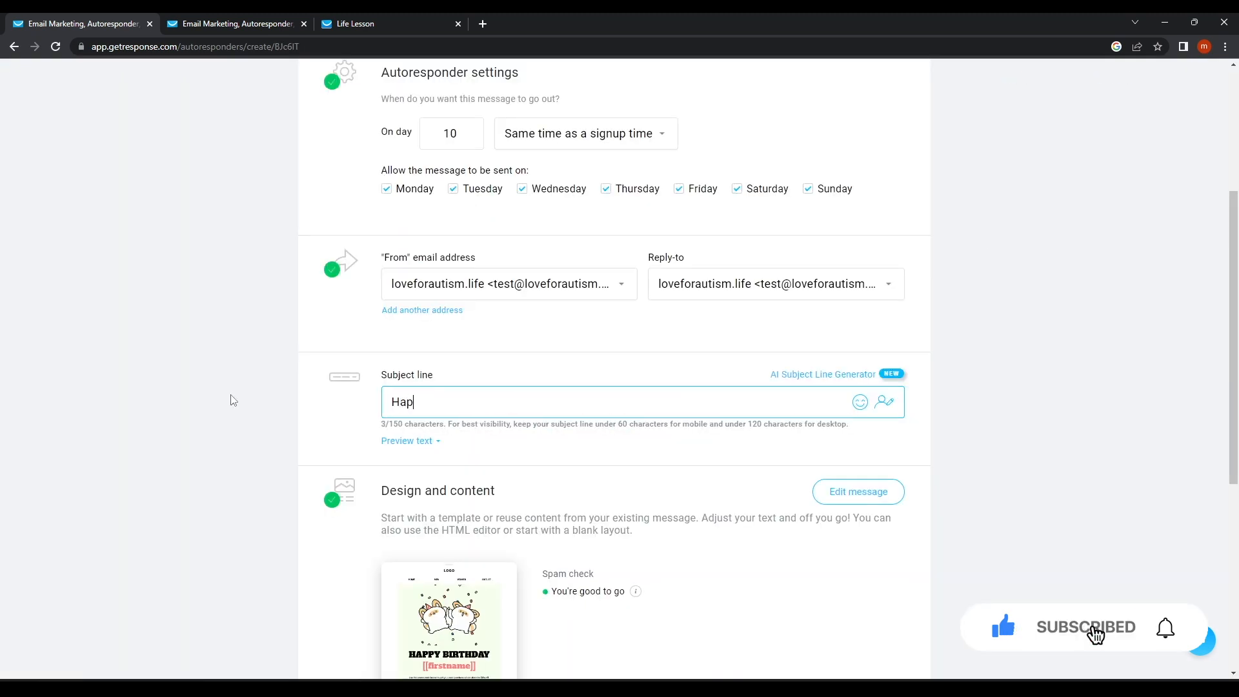
text(py Birthday)
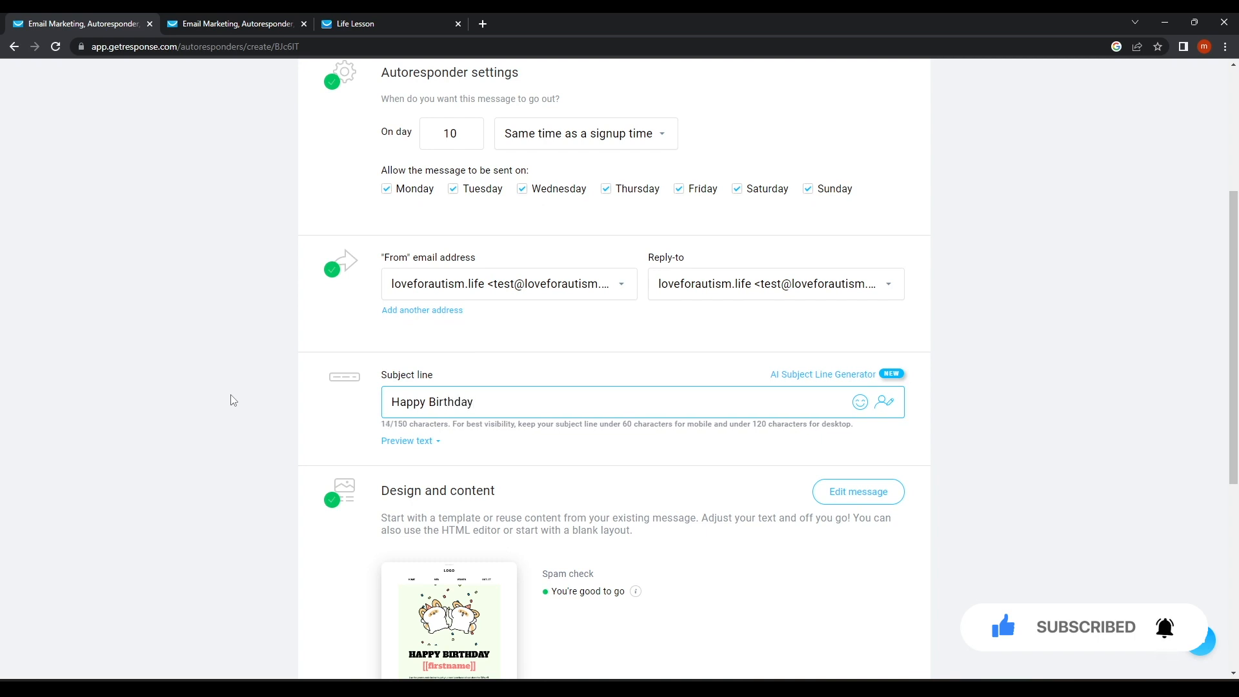
scroll(425, 159, up, 3)
click(425, 159)
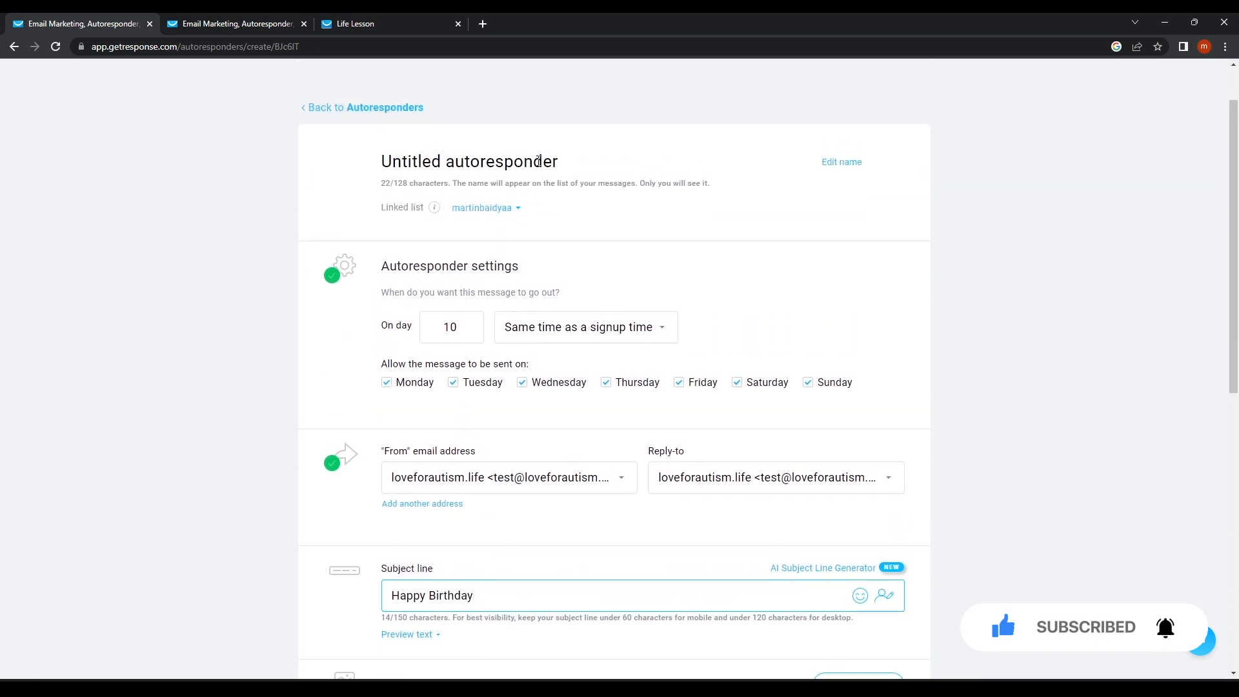
drag(560, 157, 222, 158)
key(BackSpace)
text(Ha)
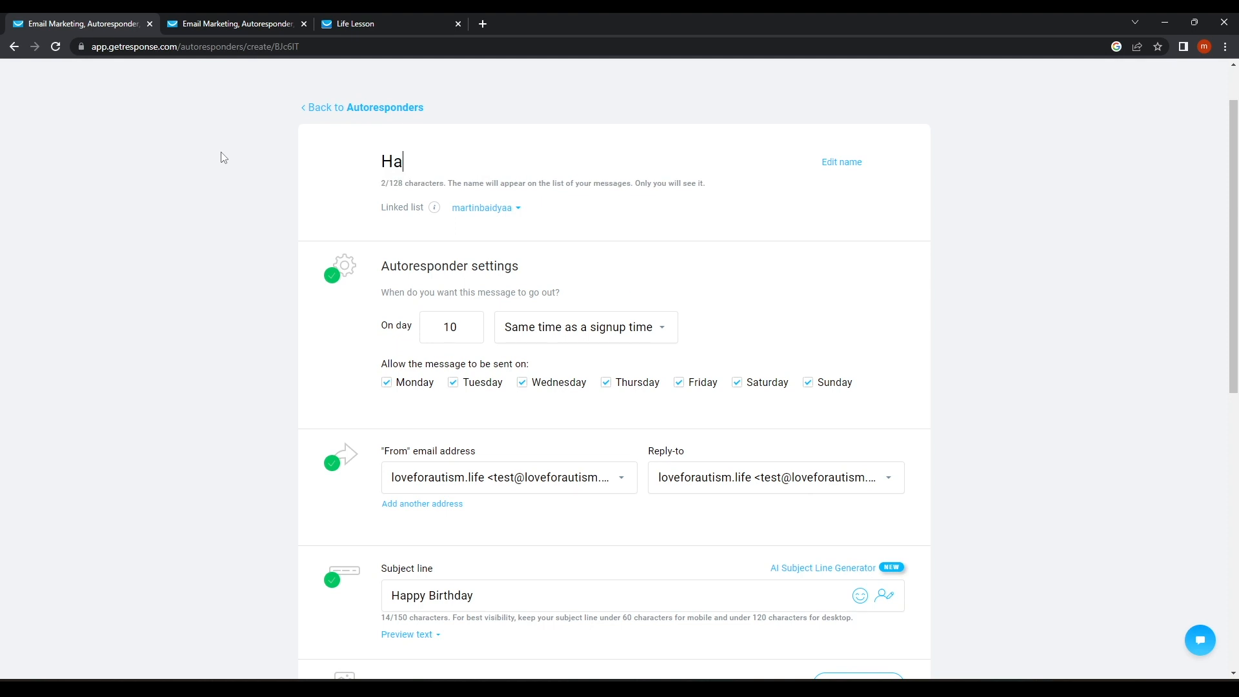
text(ppy Birth day)
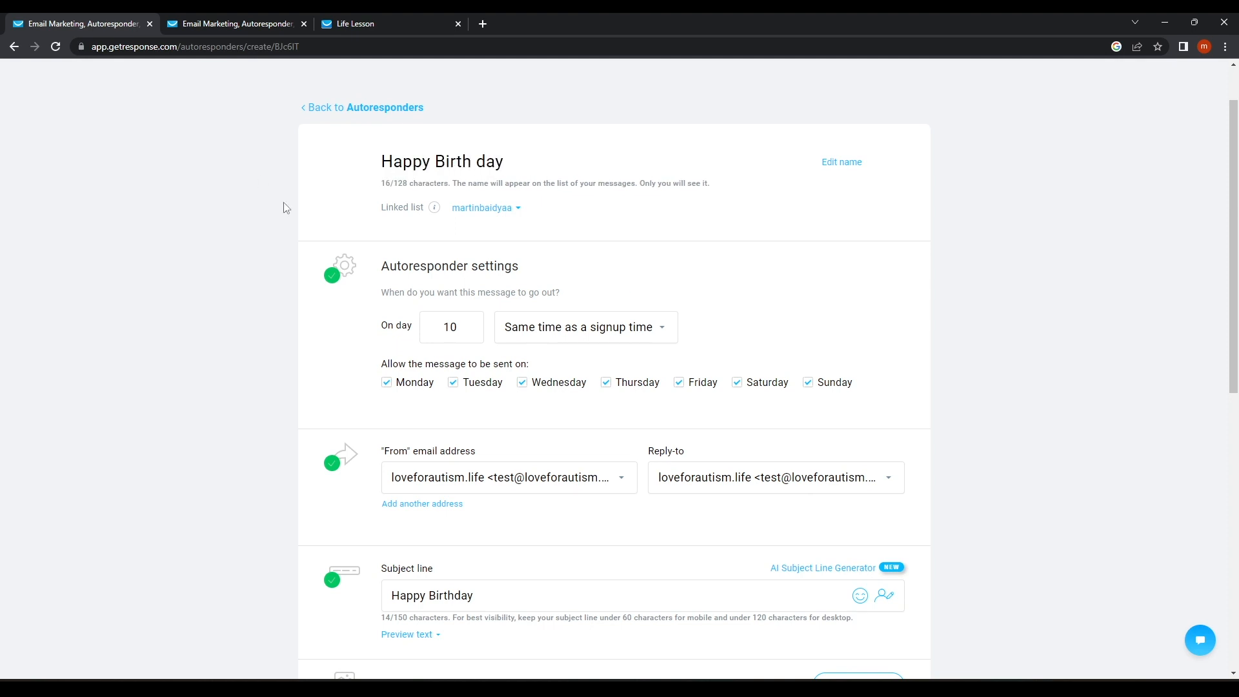
scroll(631, 420, down, 10)
click(833, 543)
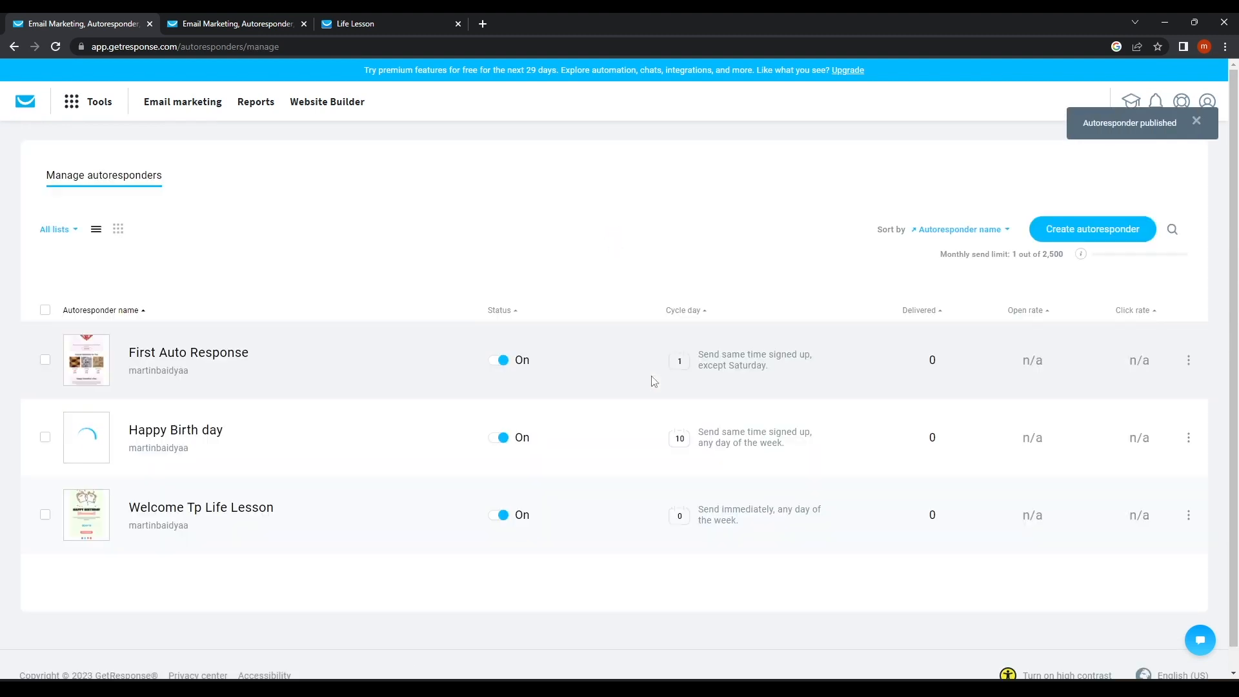
Switch autoresponders to the cycle-day calendar view and confirm Happy Birth day sits on day 10.
click(119, 230)
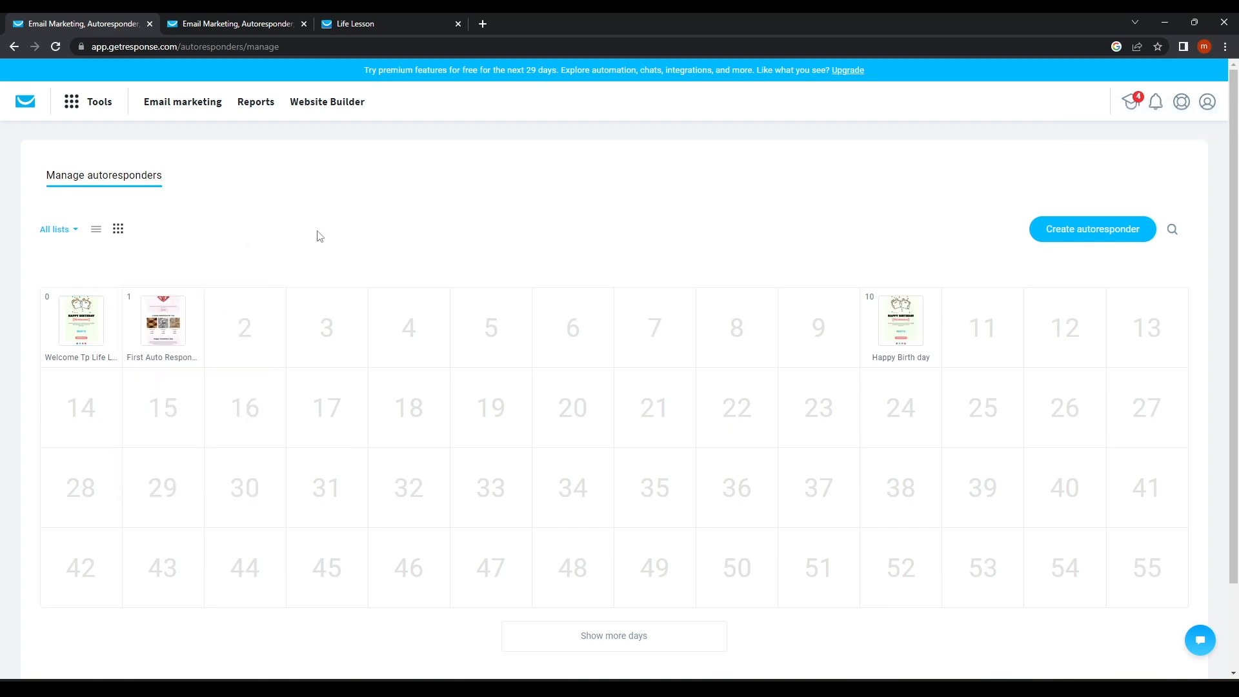
mouse_move(186, 339)
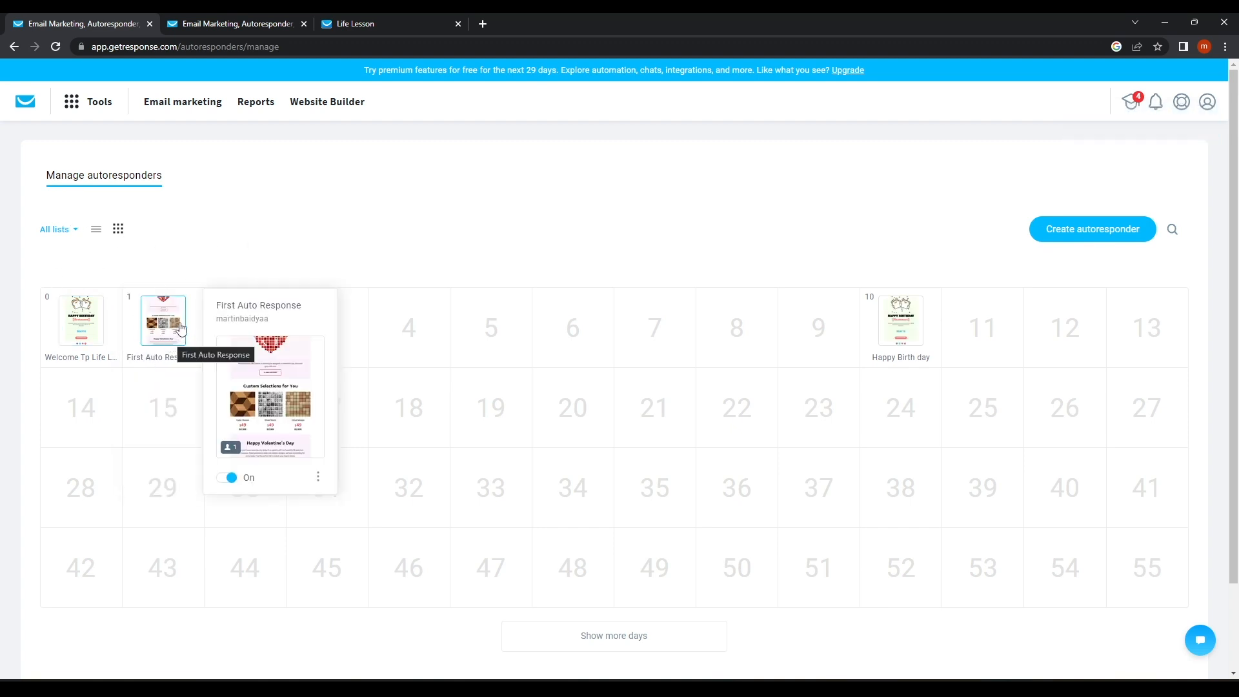
mouse_move(903, 349)
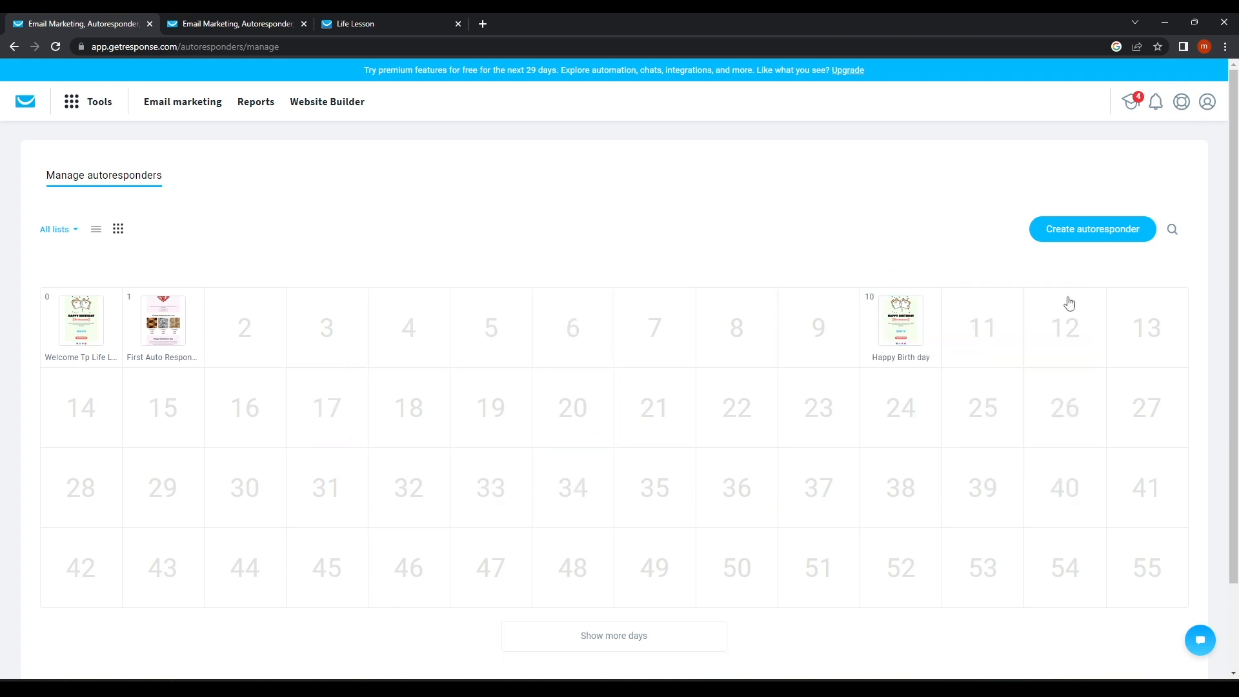
scroll(653, 423, down, 2)
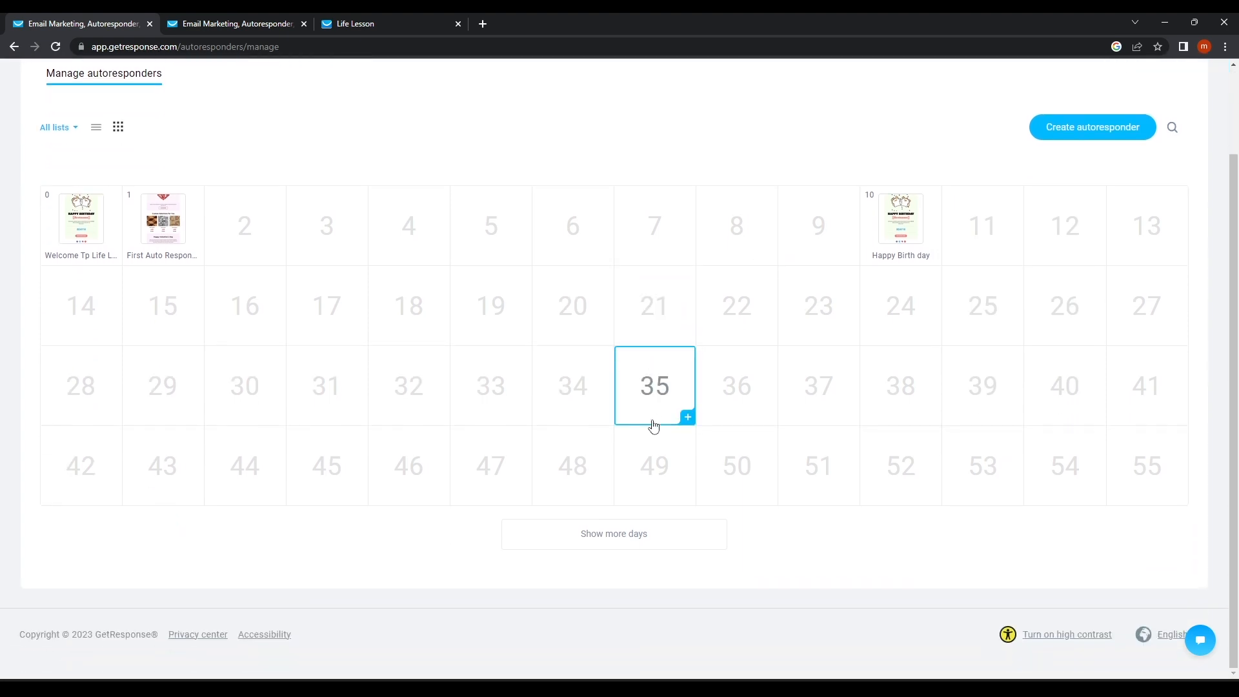
scroll(653, 423, up, 2)
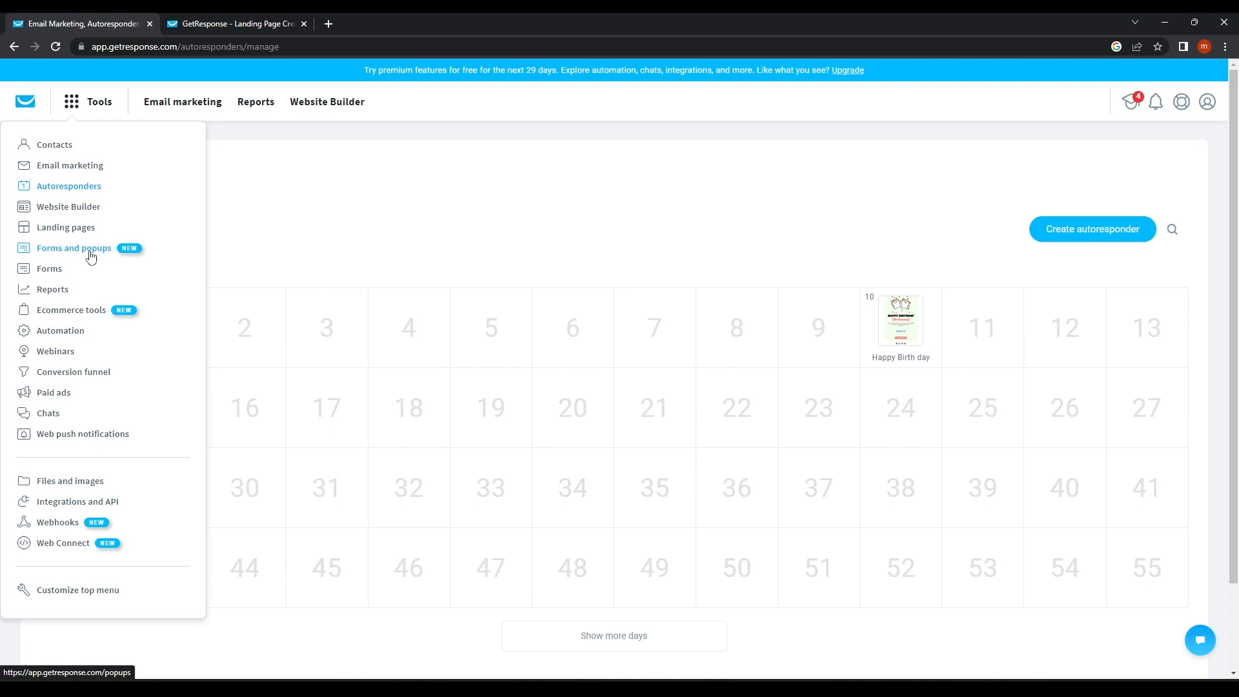
Go to Tools > Forms and popups and create a new form, reaching the popup-or-embedded choice.
click(90, 256)
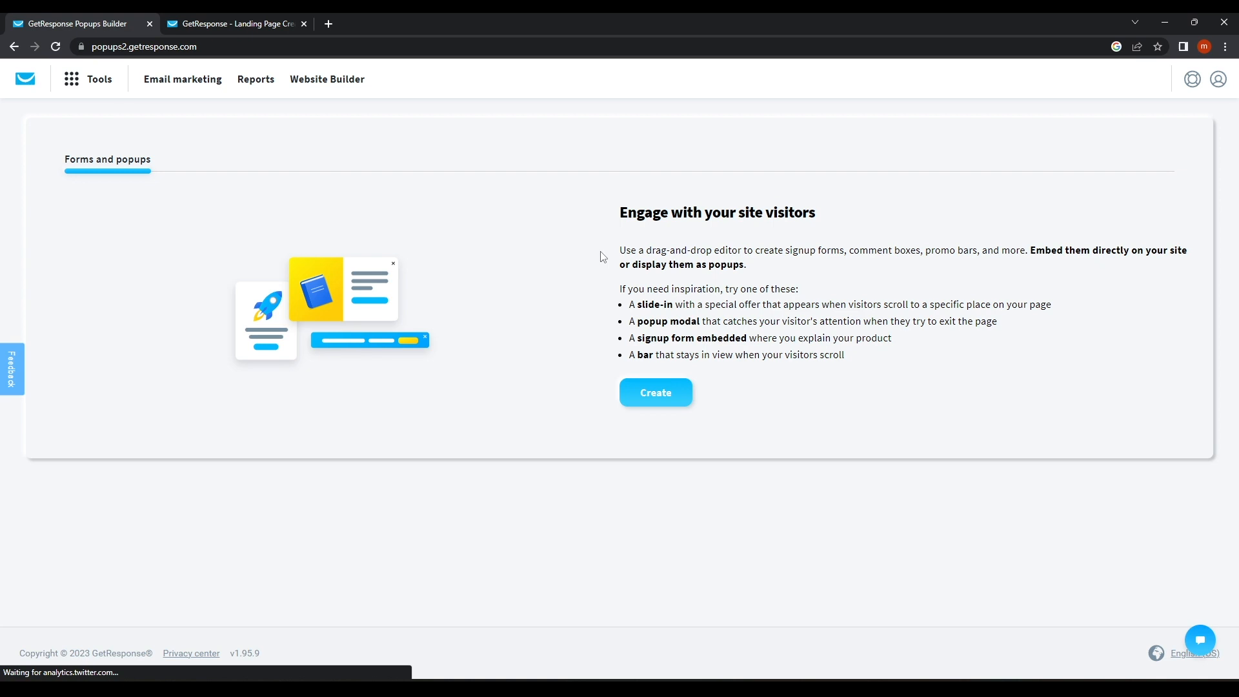
click(662, 401)
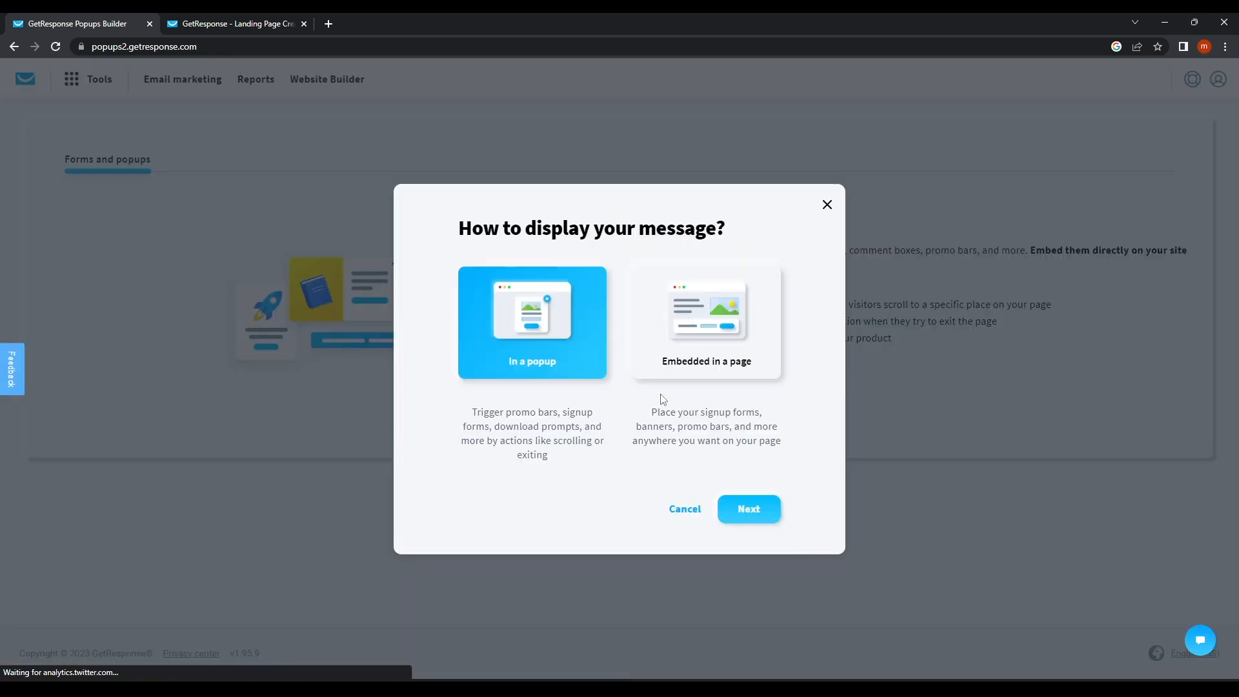
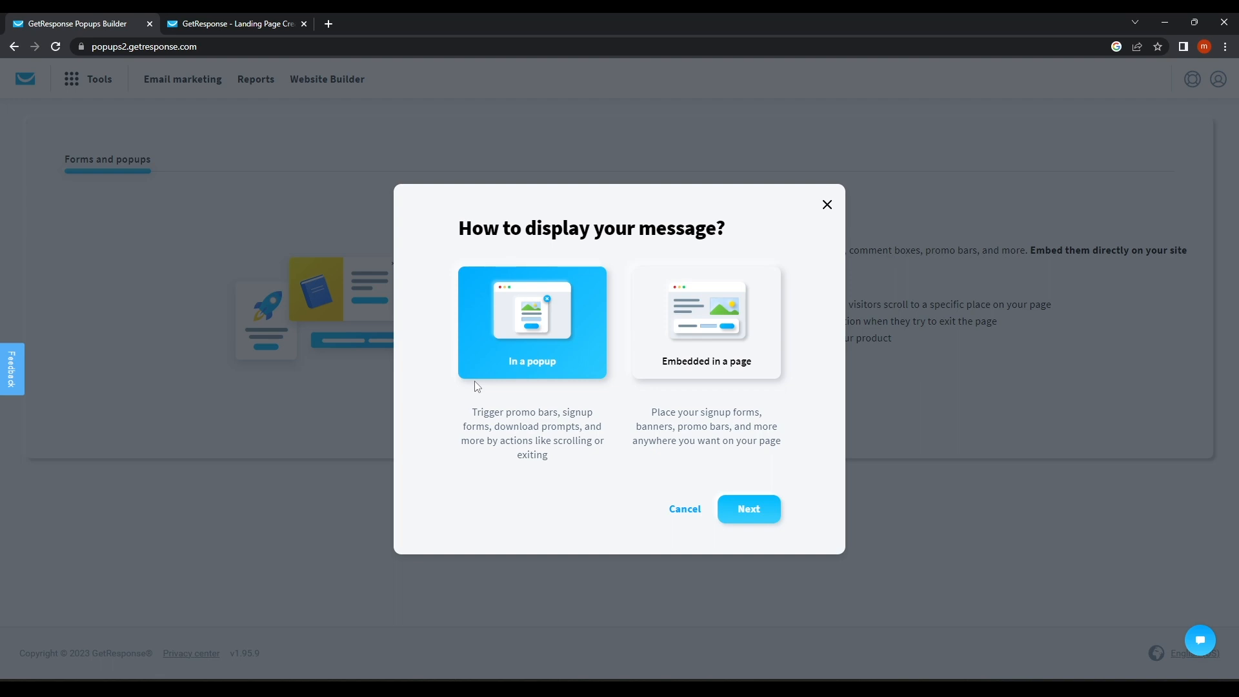
Keep 'In a popup' as the display method and continue to the template gallery.
click(752, 513)
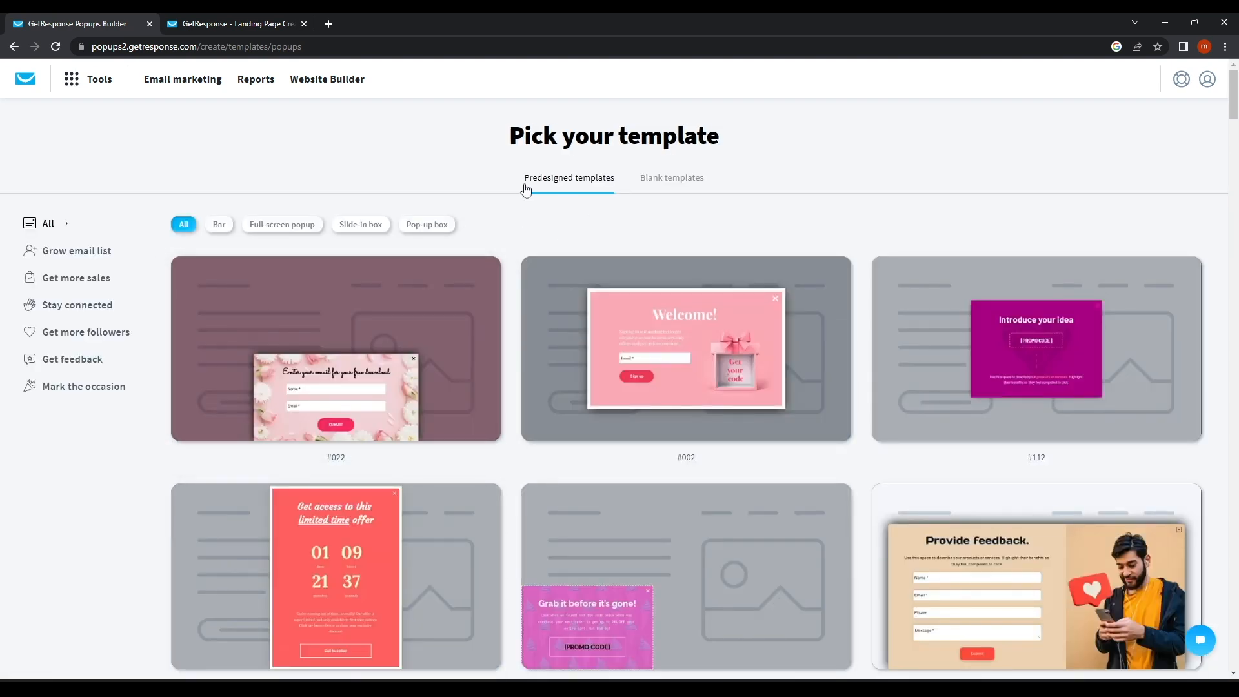
Browse the predesigned templates and start from #065, the pink 'Grab it before it's gone!' popup.
scroll(364, 488, down, 8)
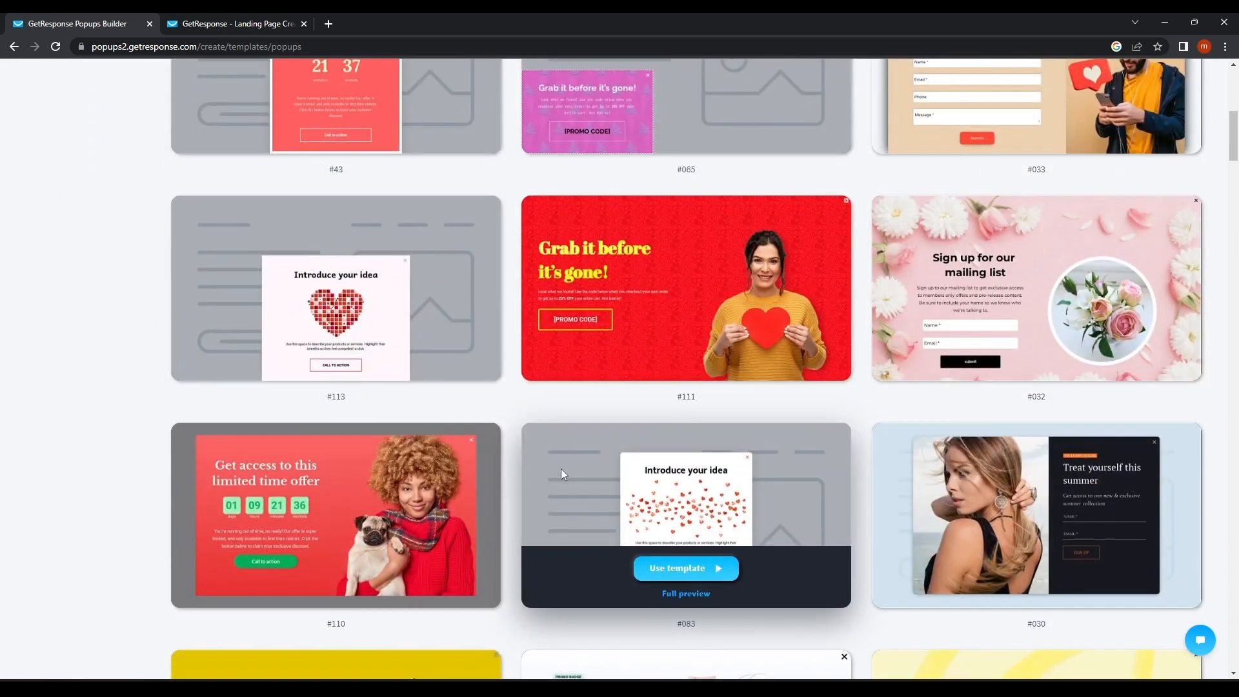
scroll(560, 469, up, 4)
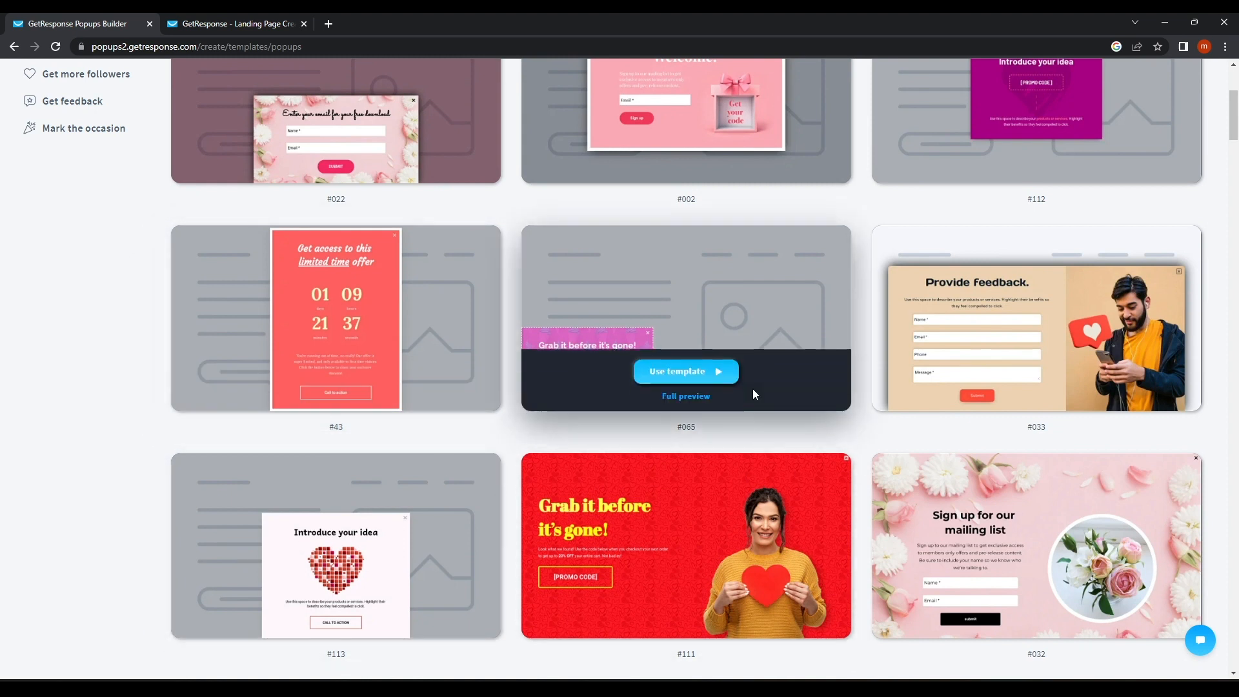
scroll(581, 422, down, 4)
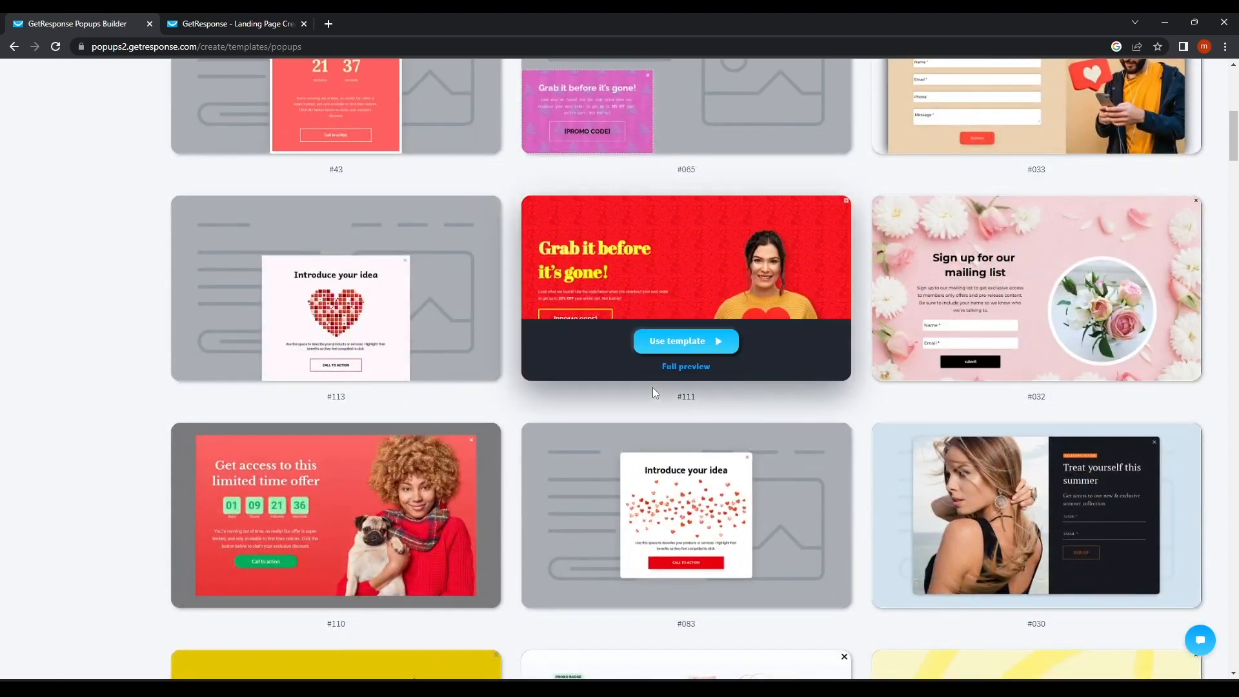
scroll(653, 387, down, 3)
scroll(539, 460, up, 7)
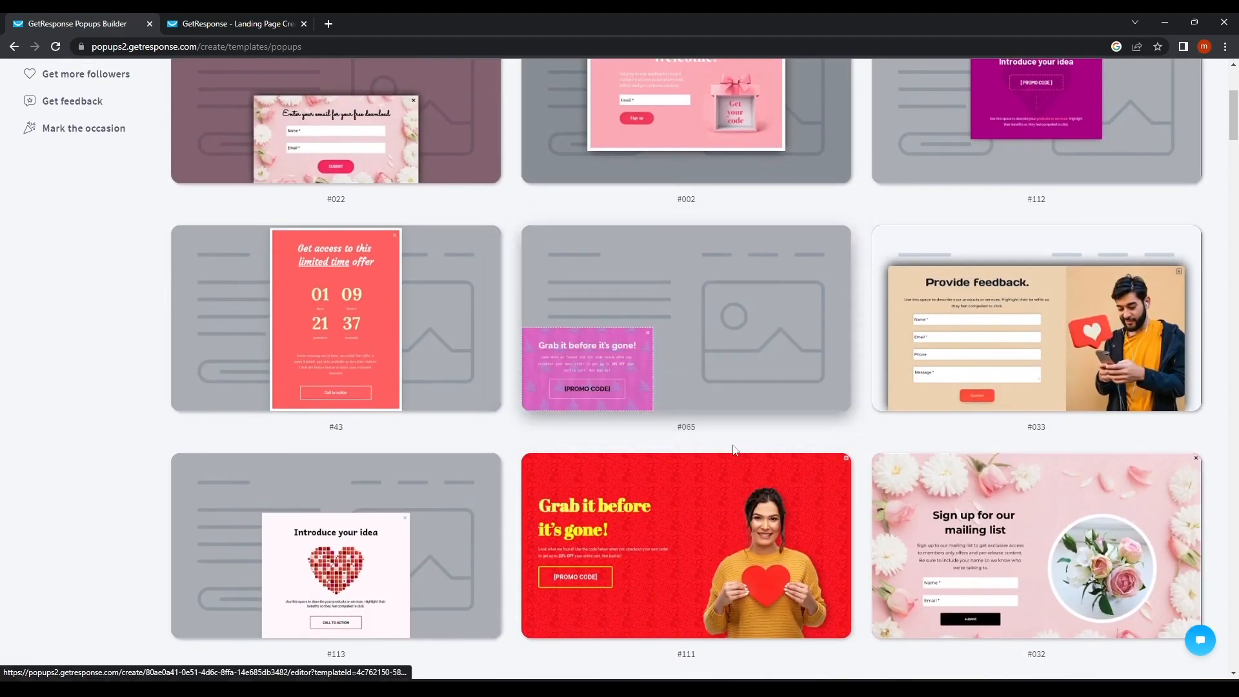
mouse_move(678, 374)
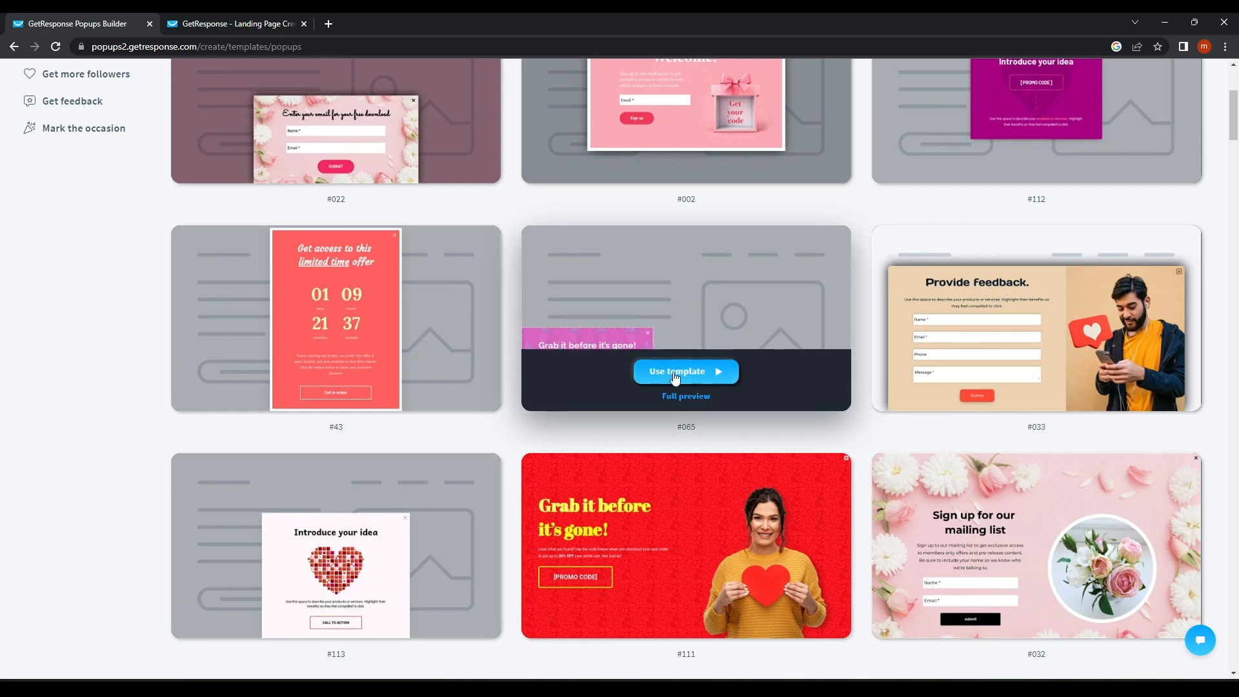
click(675, 376)
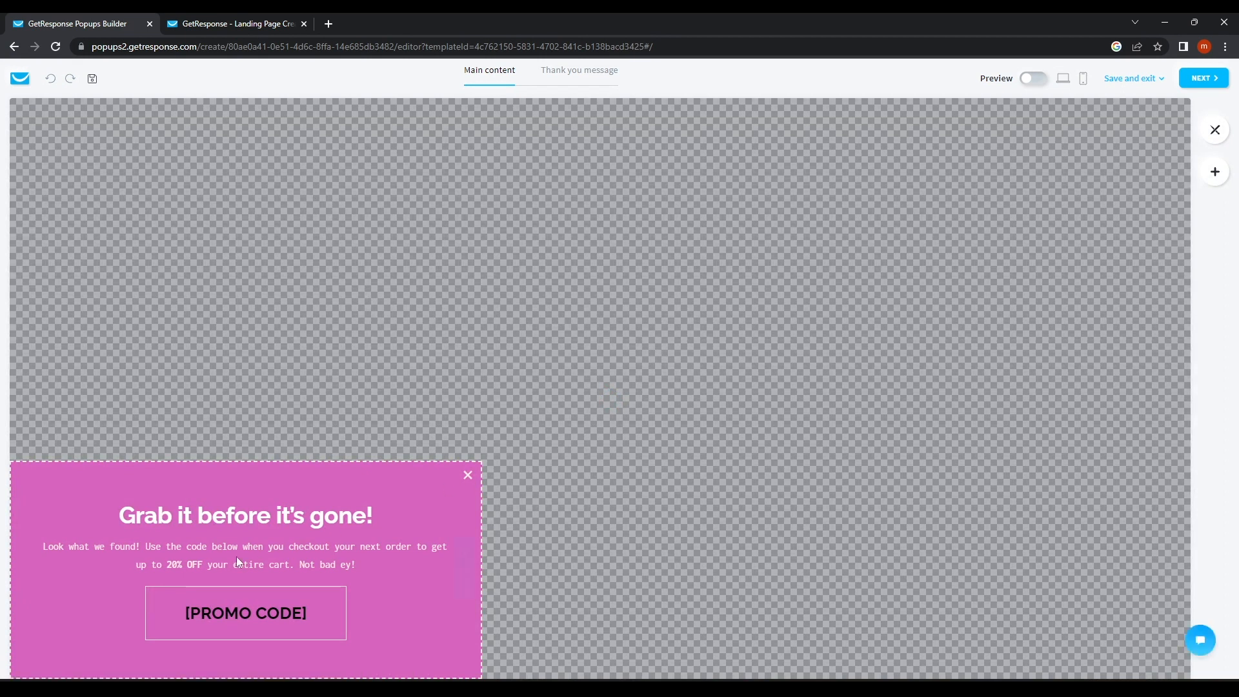
Inspect the heading, paragraph and [PROMO CODE] blocks, then start creating a new promo code.
click(238, 523)
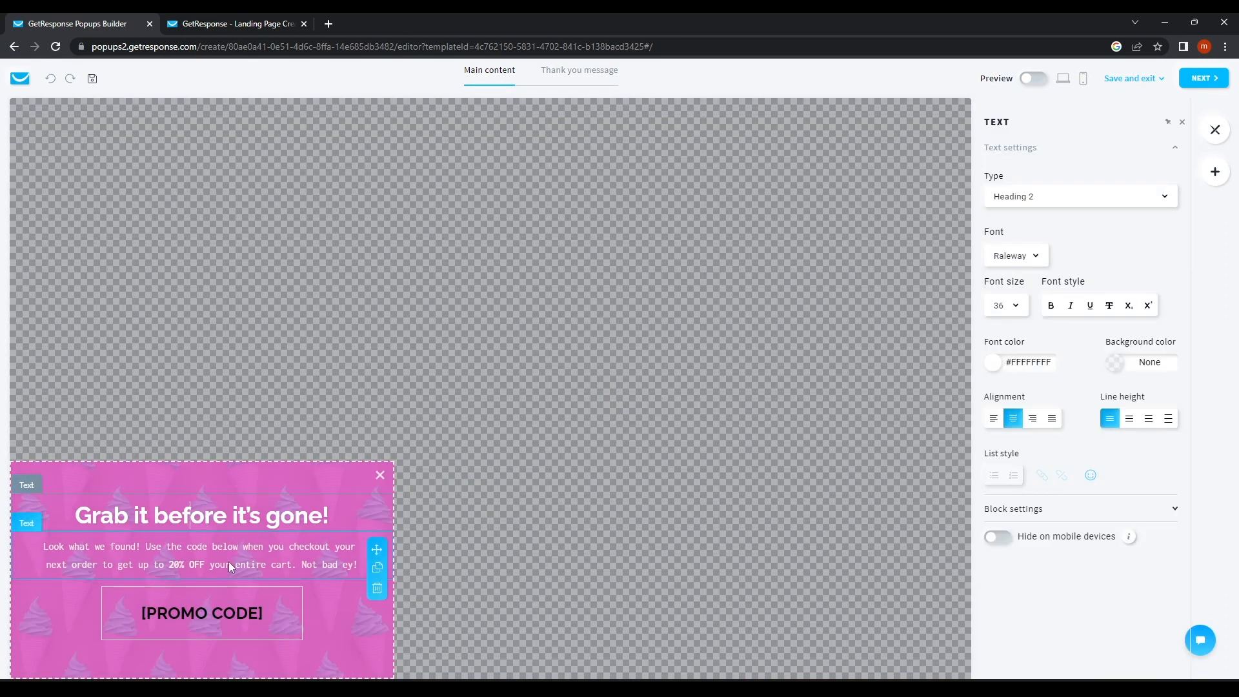
click(188, 550)
click(233, 612)
drag(258, 613, 148, 612)
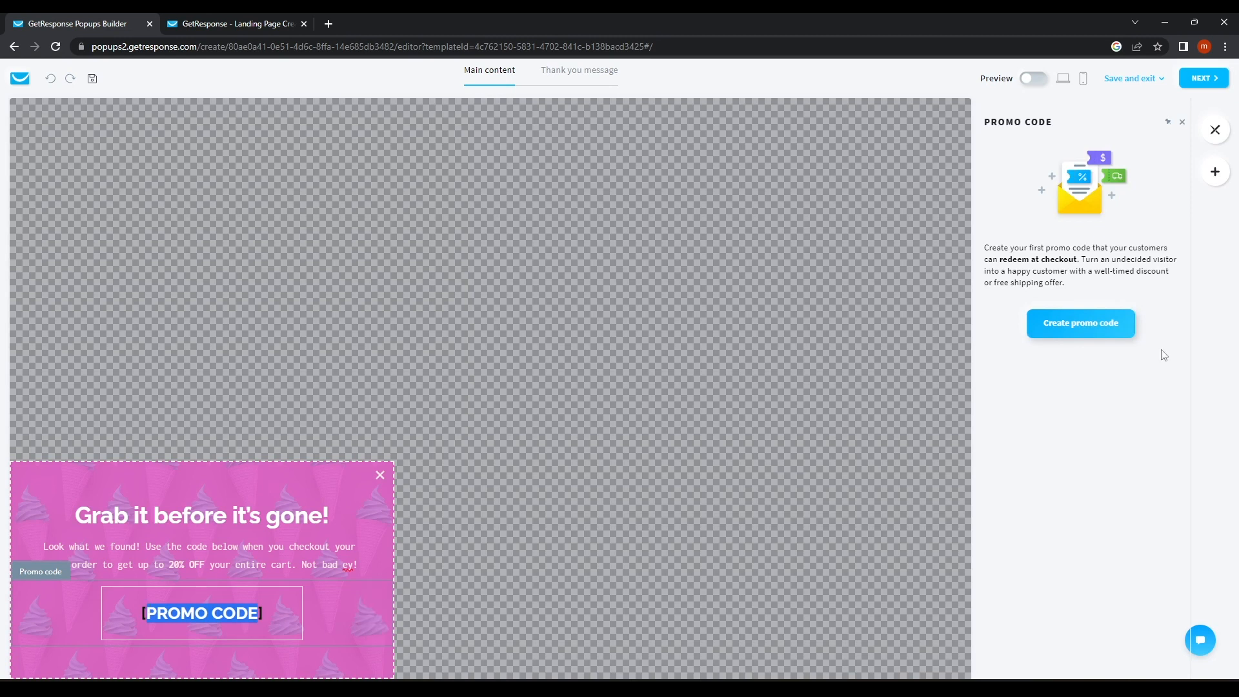
click(1082, 326)
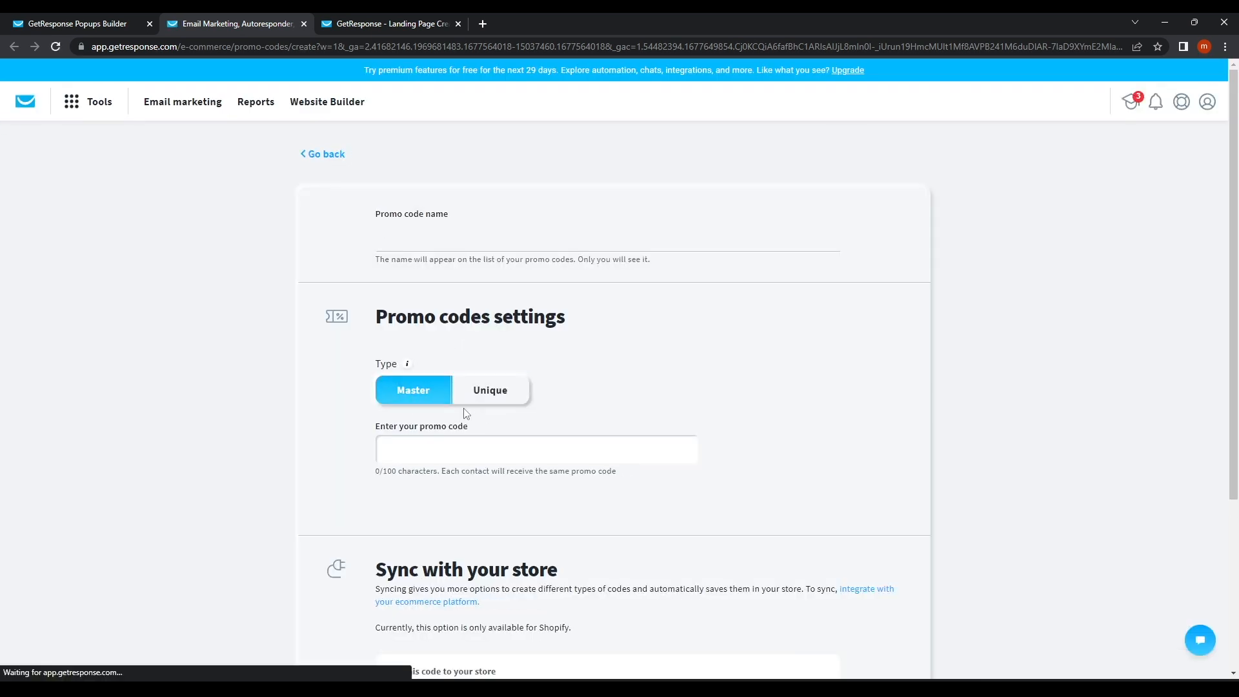
Create the Master promo code 'Life Lesson' with code LifeLesson10, then return to the popup editor.
click(462, 442)
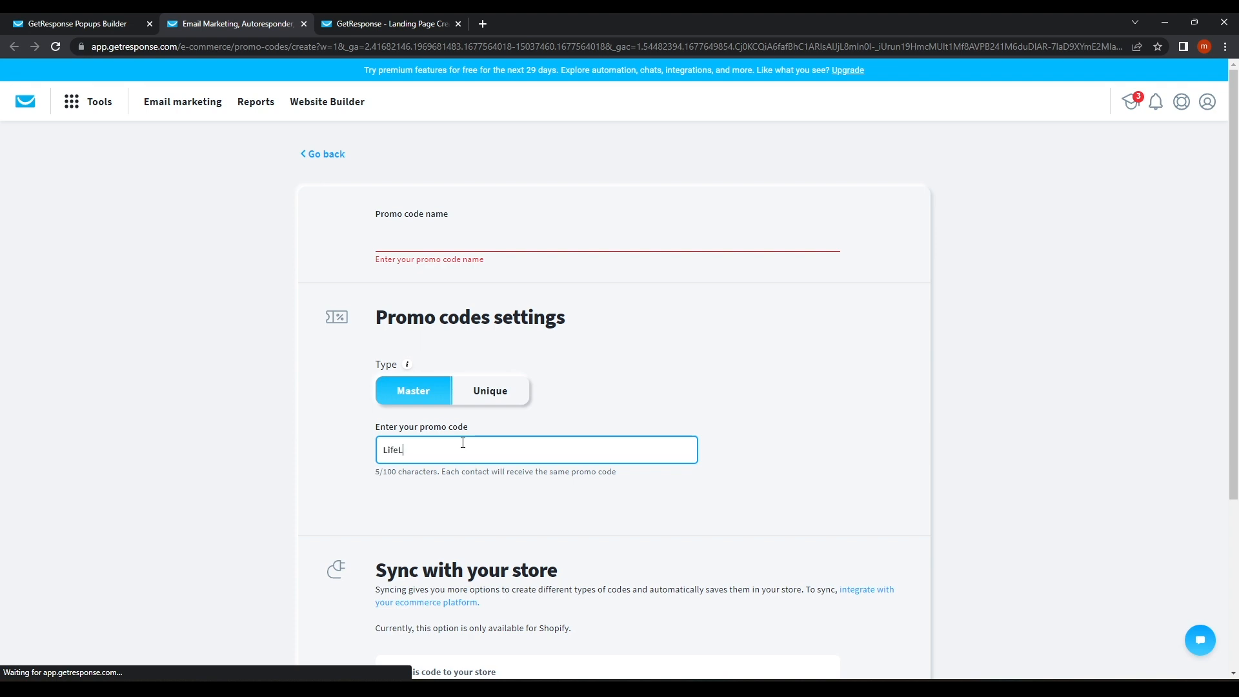
text(LifeLesson 10)
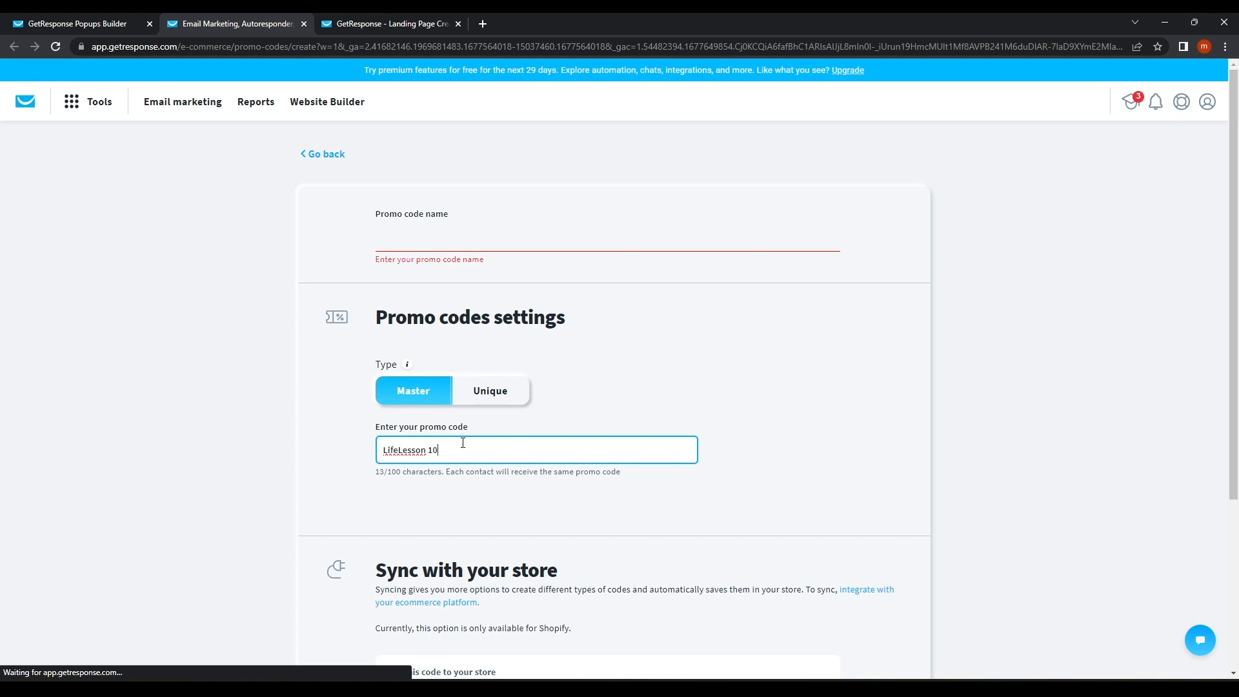
click(430, 450)
key(BackSpace)
click(437, 246)
click(465, 268)
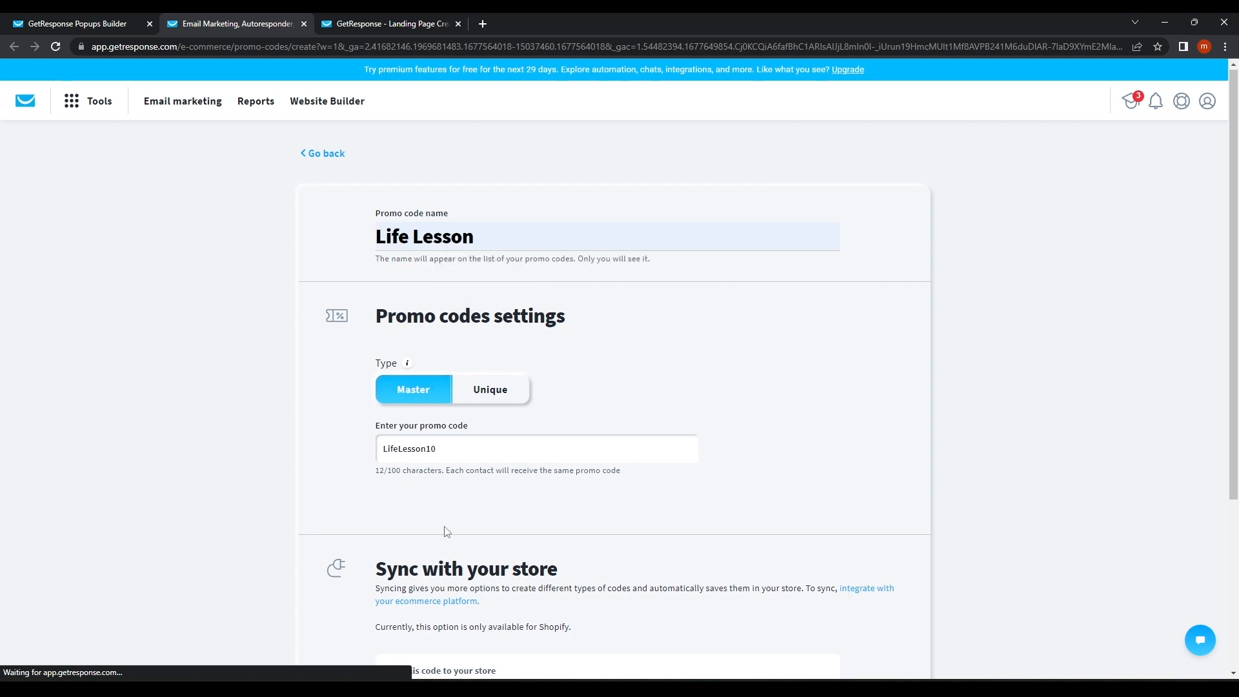
scroll(445, 531, down, 3)
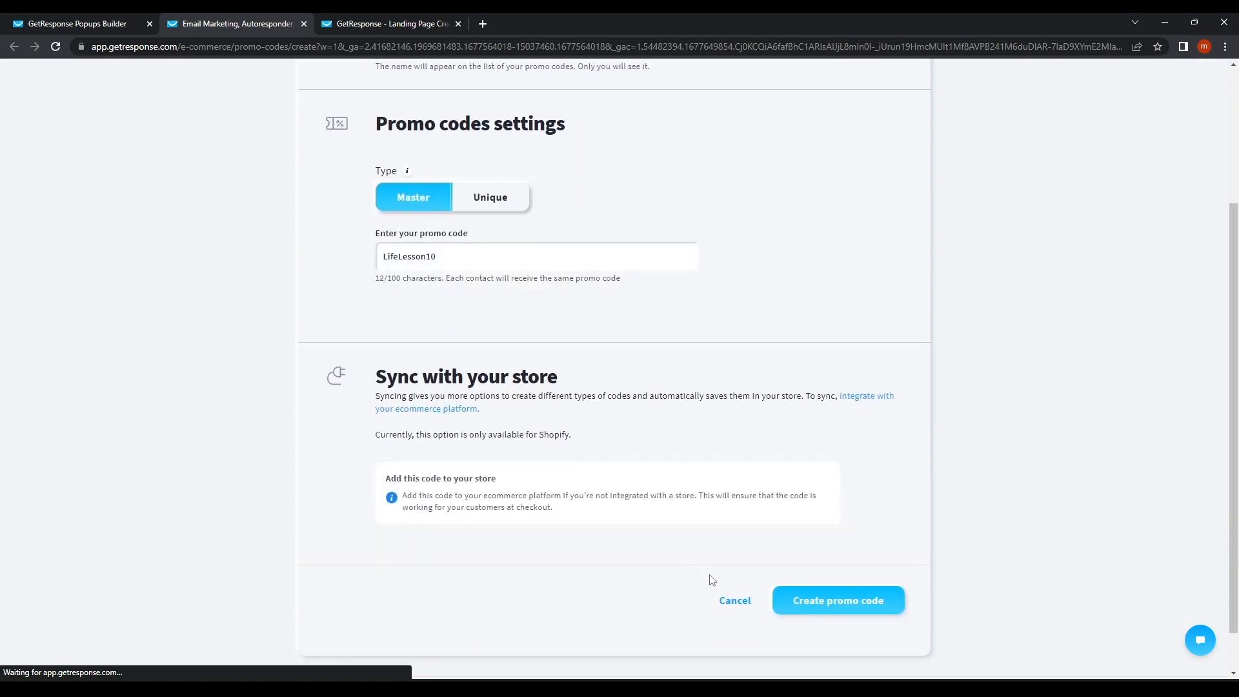
click(819, 607)
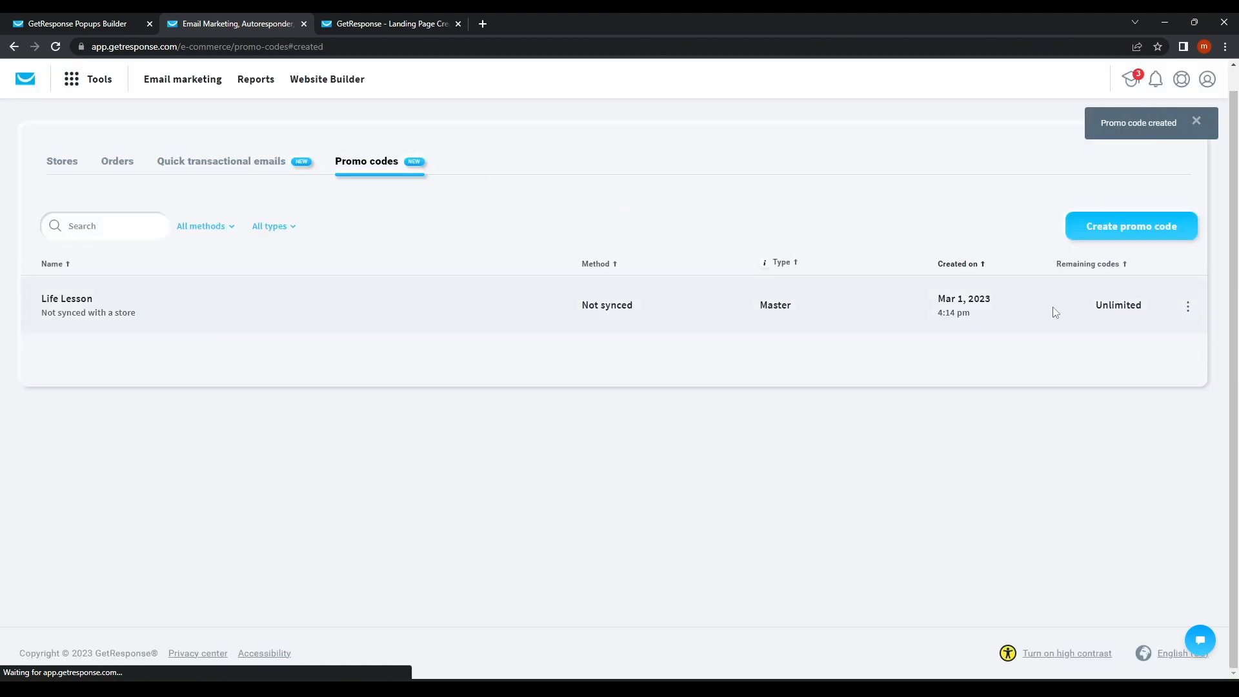
click(109, 24)
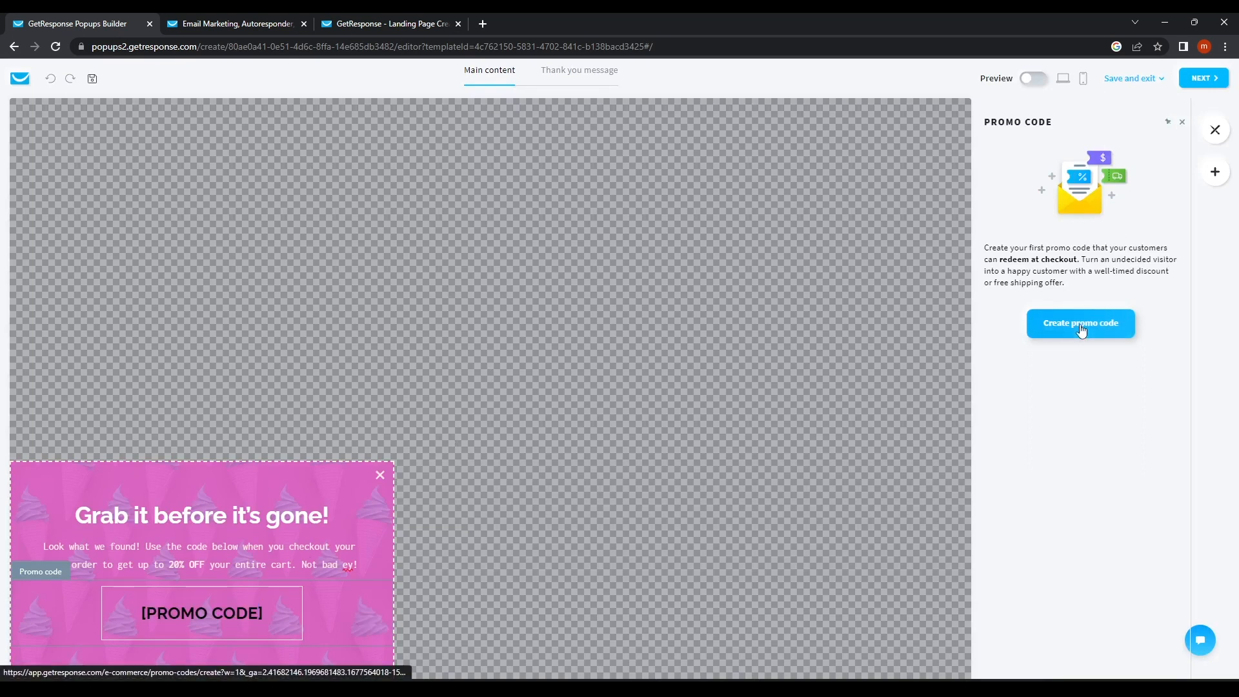
Open the display rules and save the audience as only new visitors, all devices, all locations.
click(1194, 79)
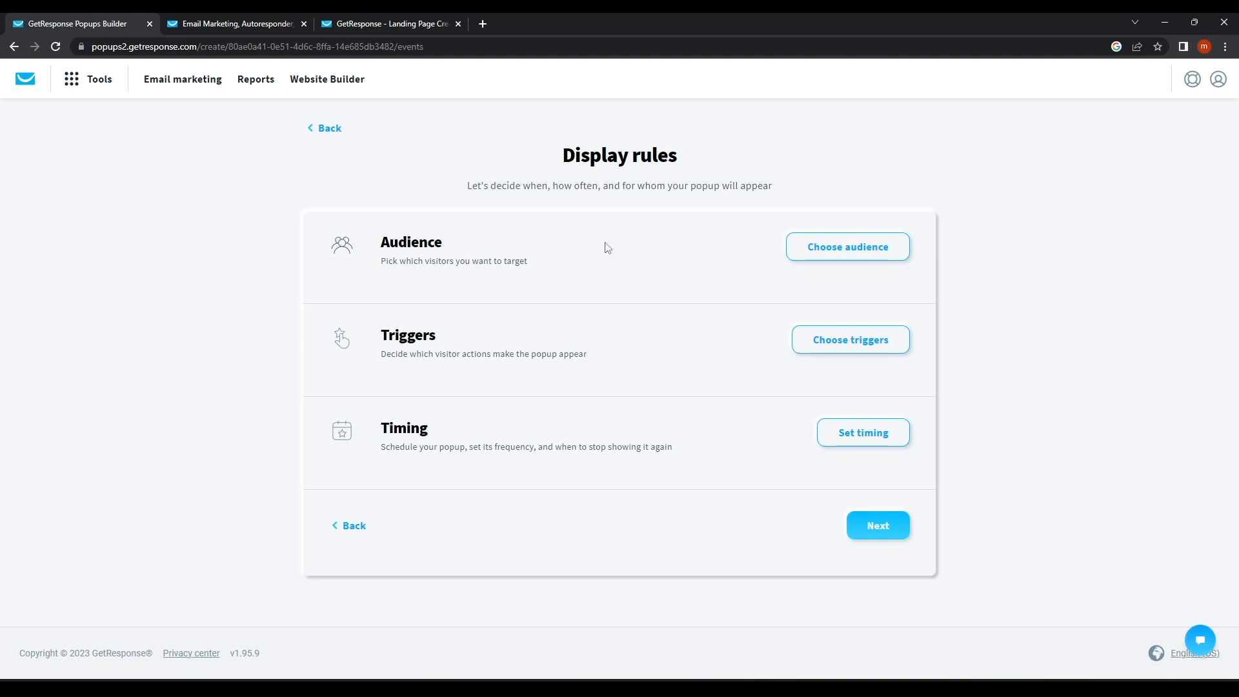
drag(532, 167, 777, 166)
click(777, 166)
click(858, 253)
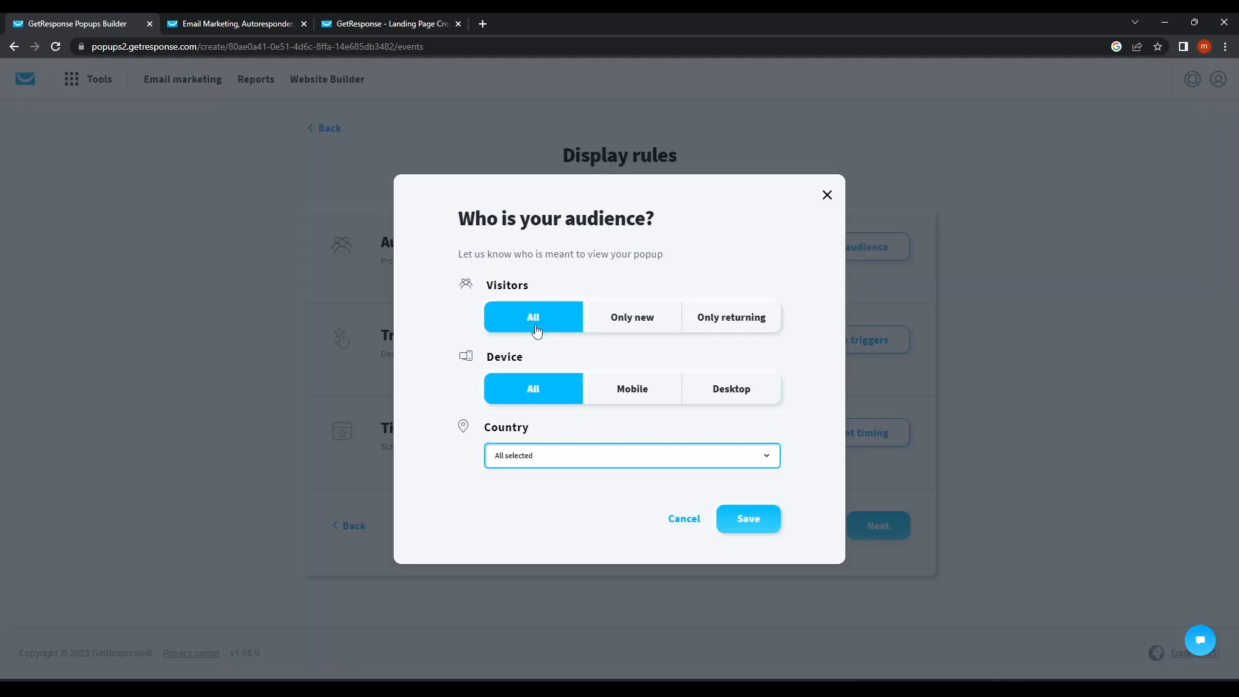
click(673, 332)
click(721, 333)
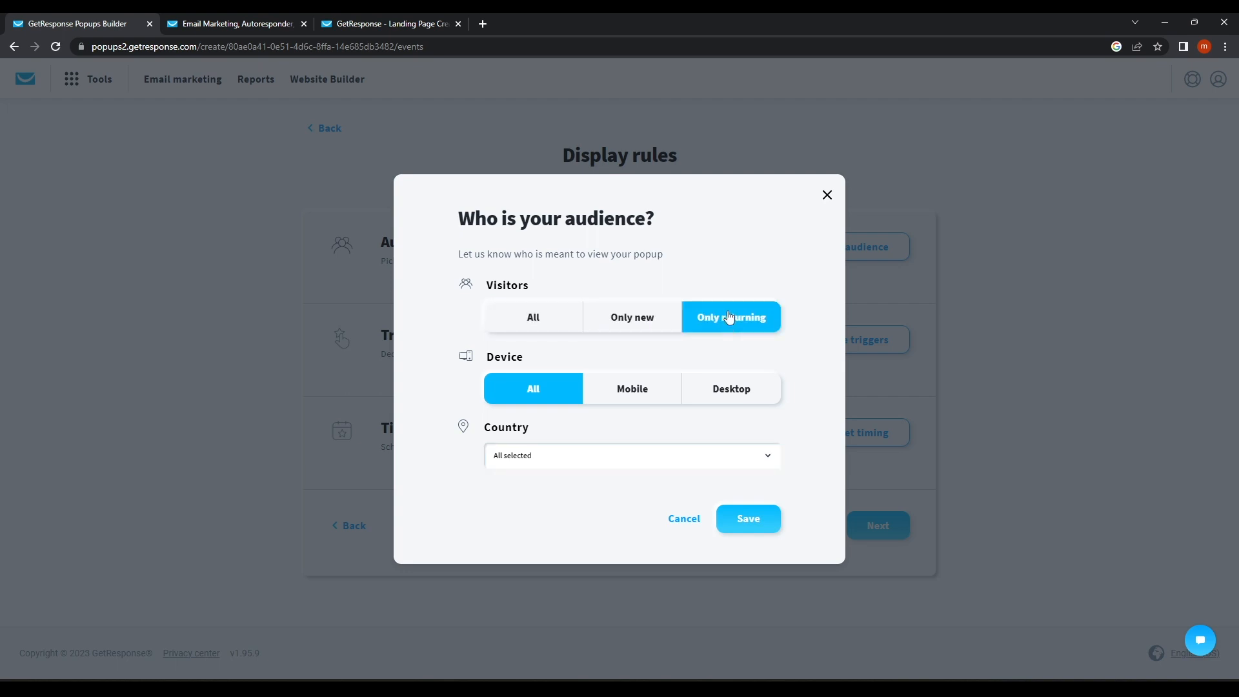
click(618, 324)
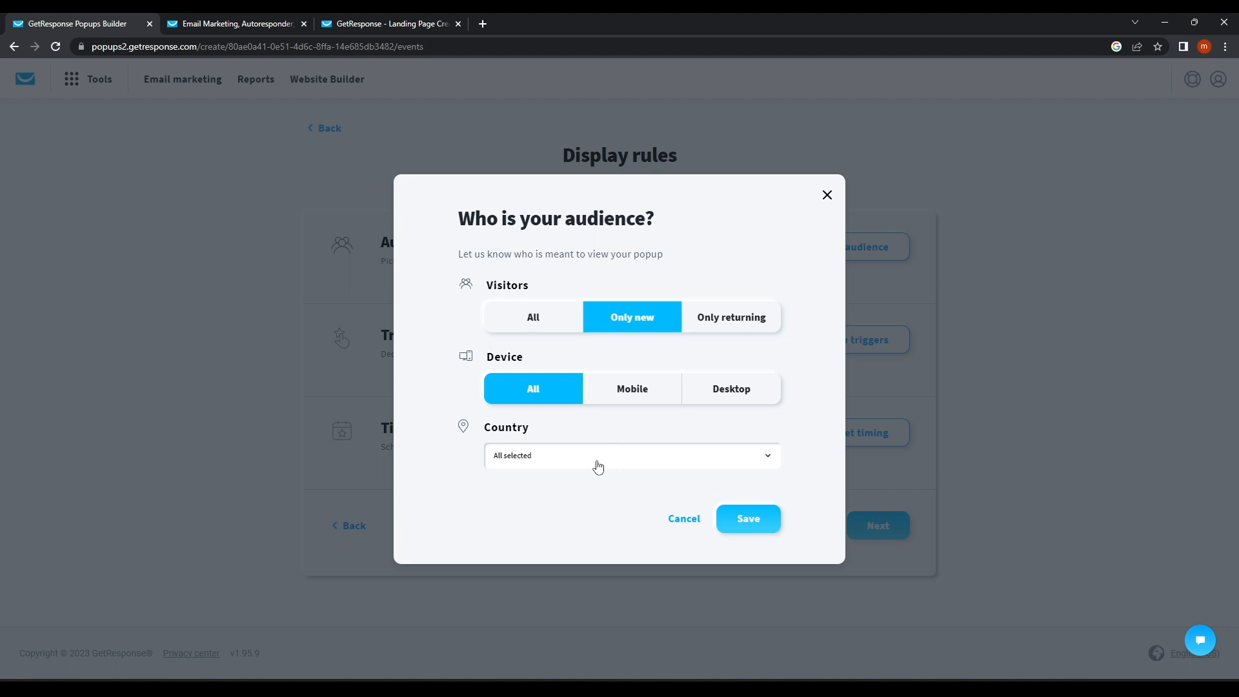
click(749, 520)
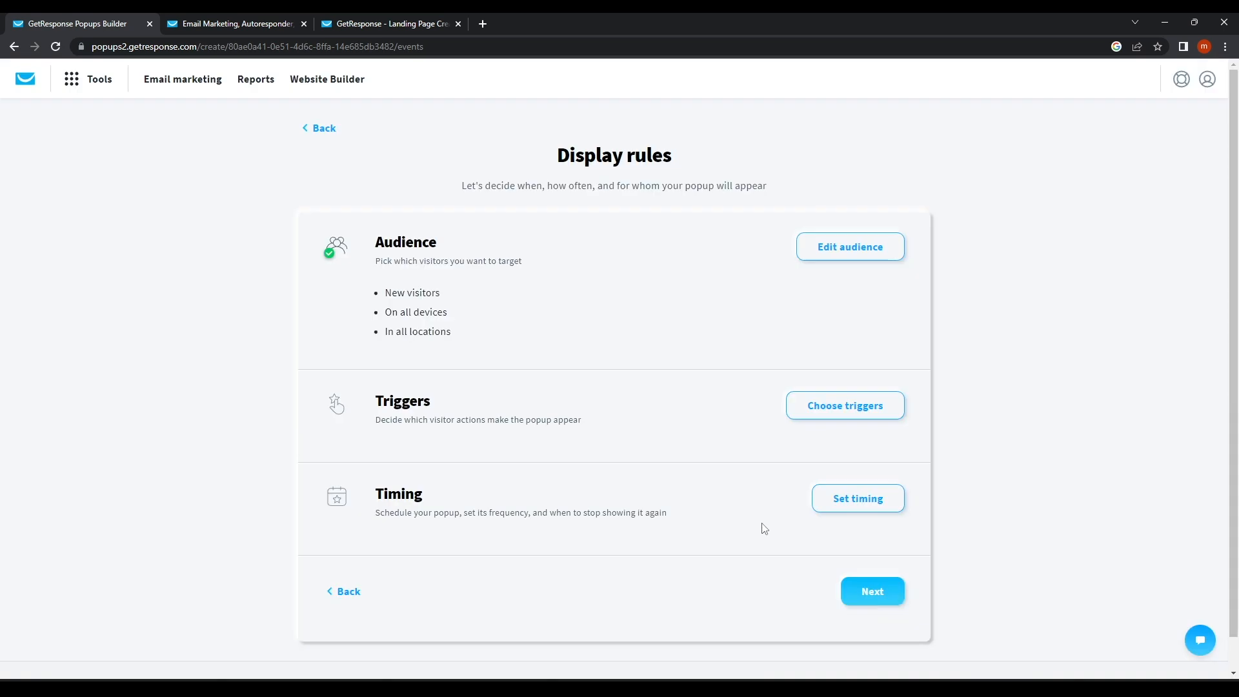
scroll(504, 420, down, 1)
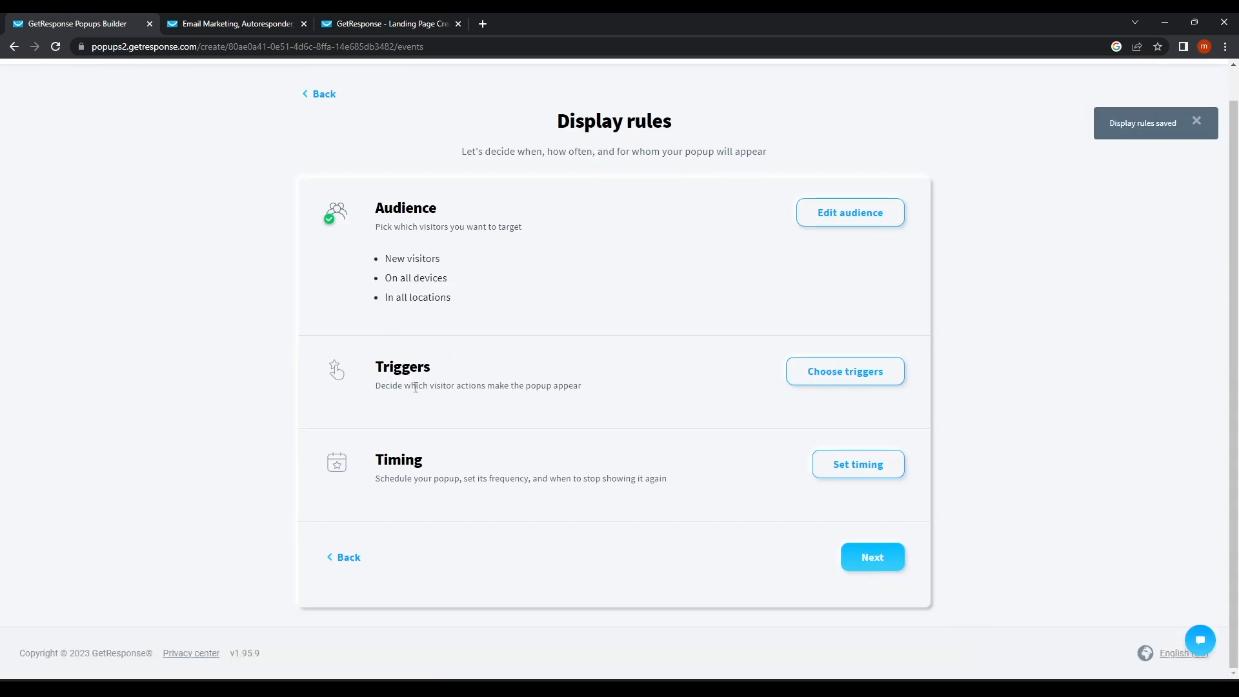
Open the popup triggers and set the after-scrolling trigger to a 50% threshold.
click(834, 378)
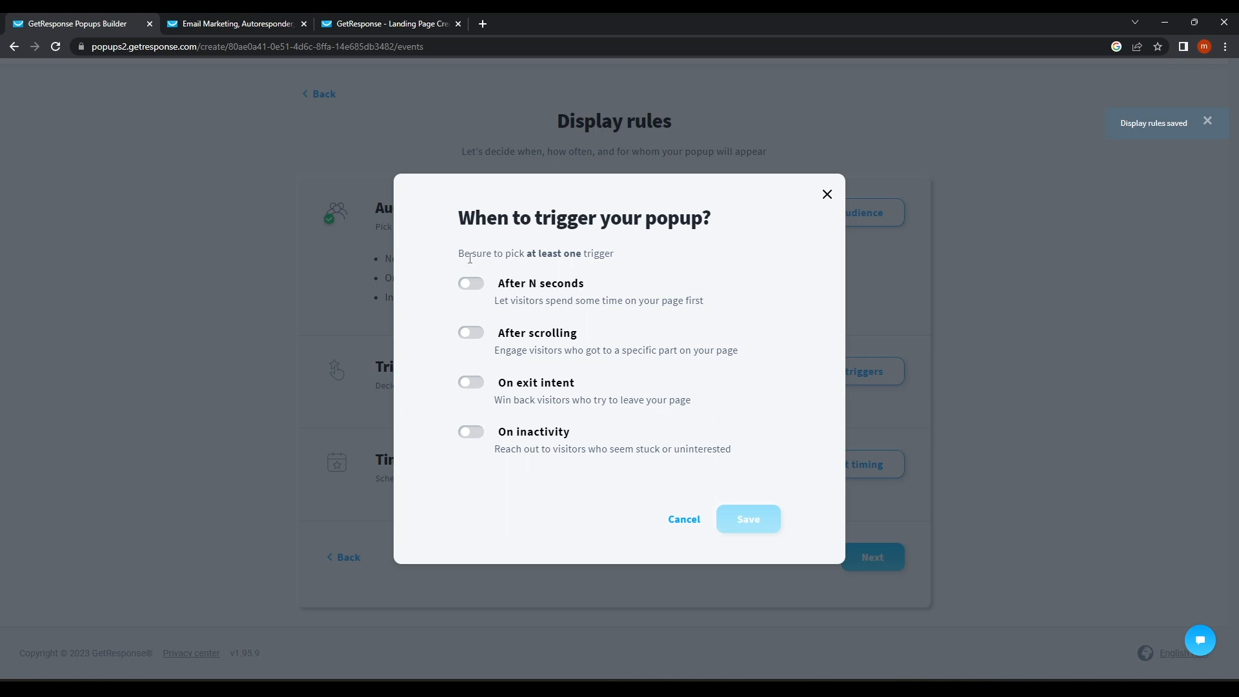
drag(459, 253, 650, 257)
click(618, 284)
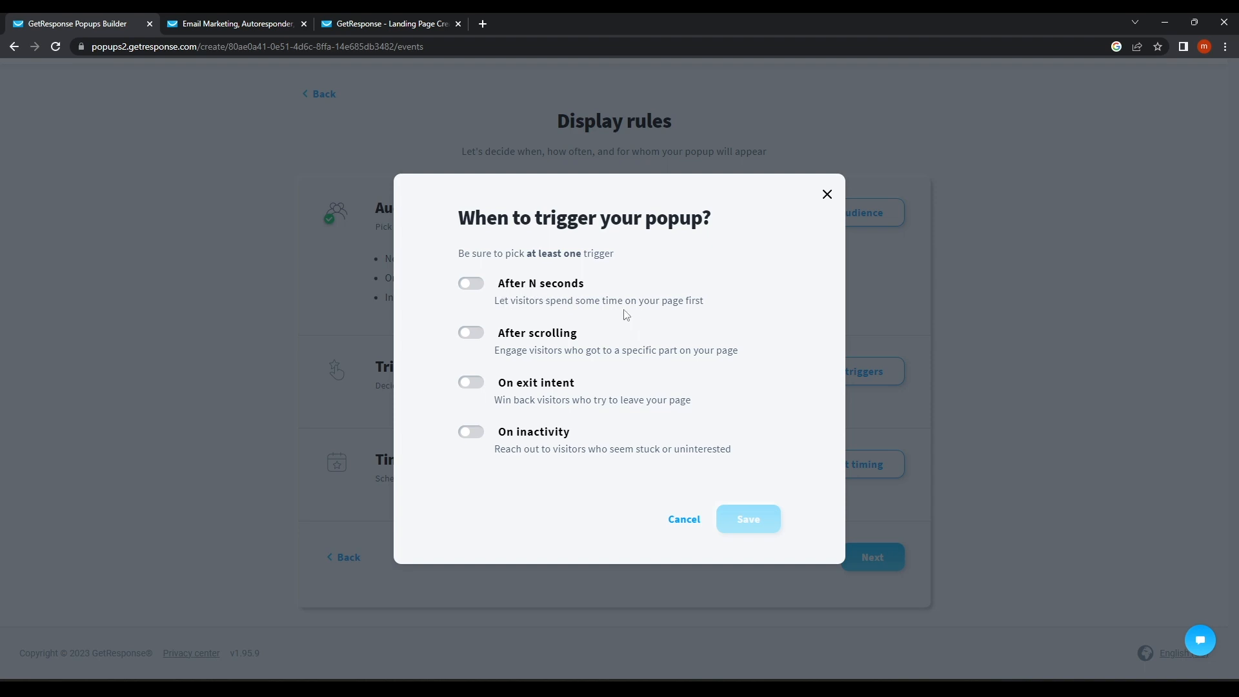
click(477, 290)
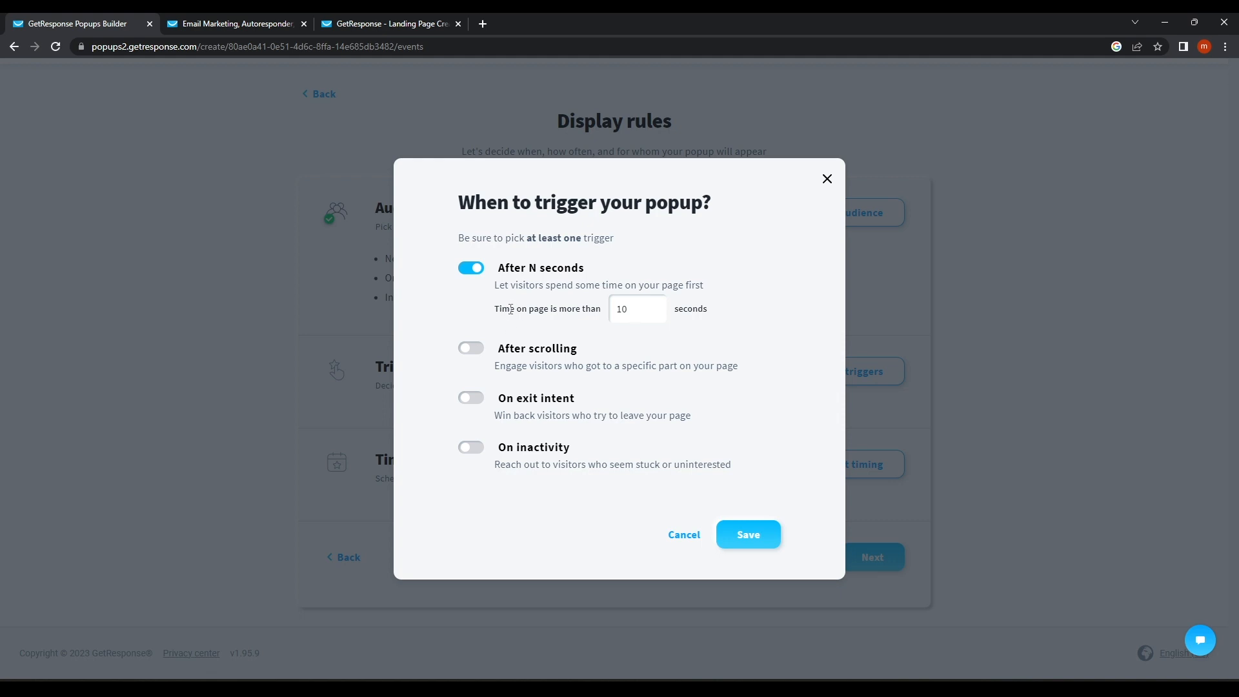
drag(510, 309, 587, 305)
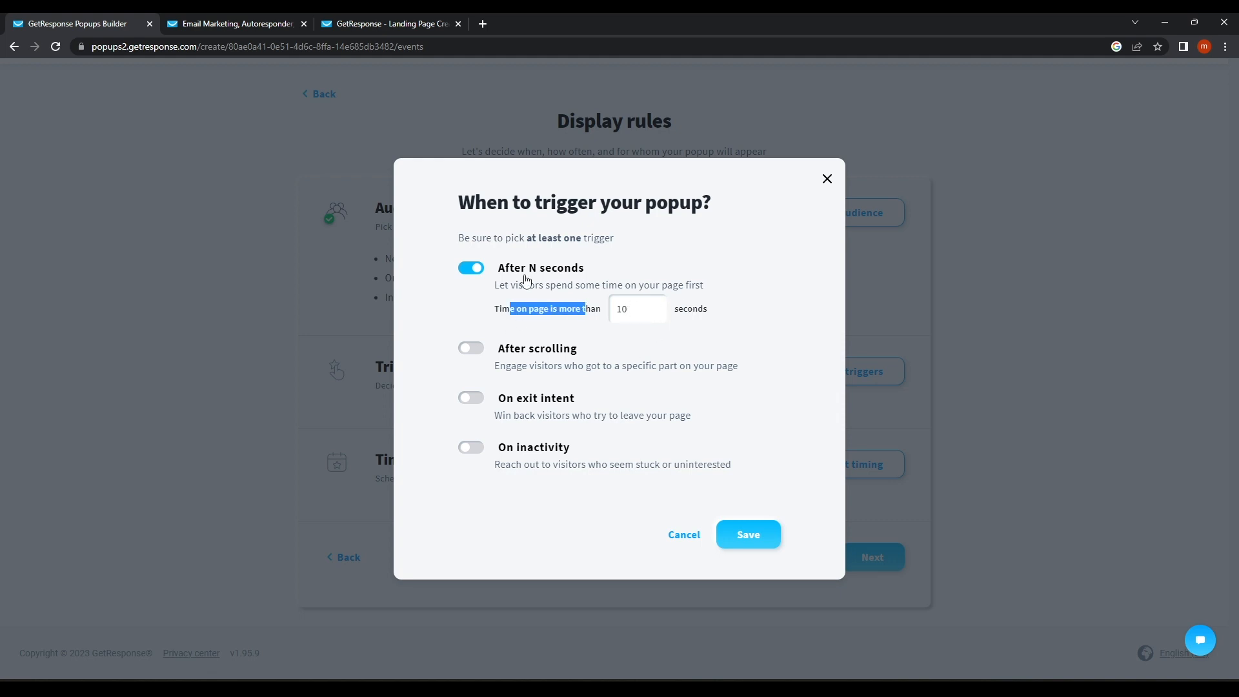
click(480, 354)
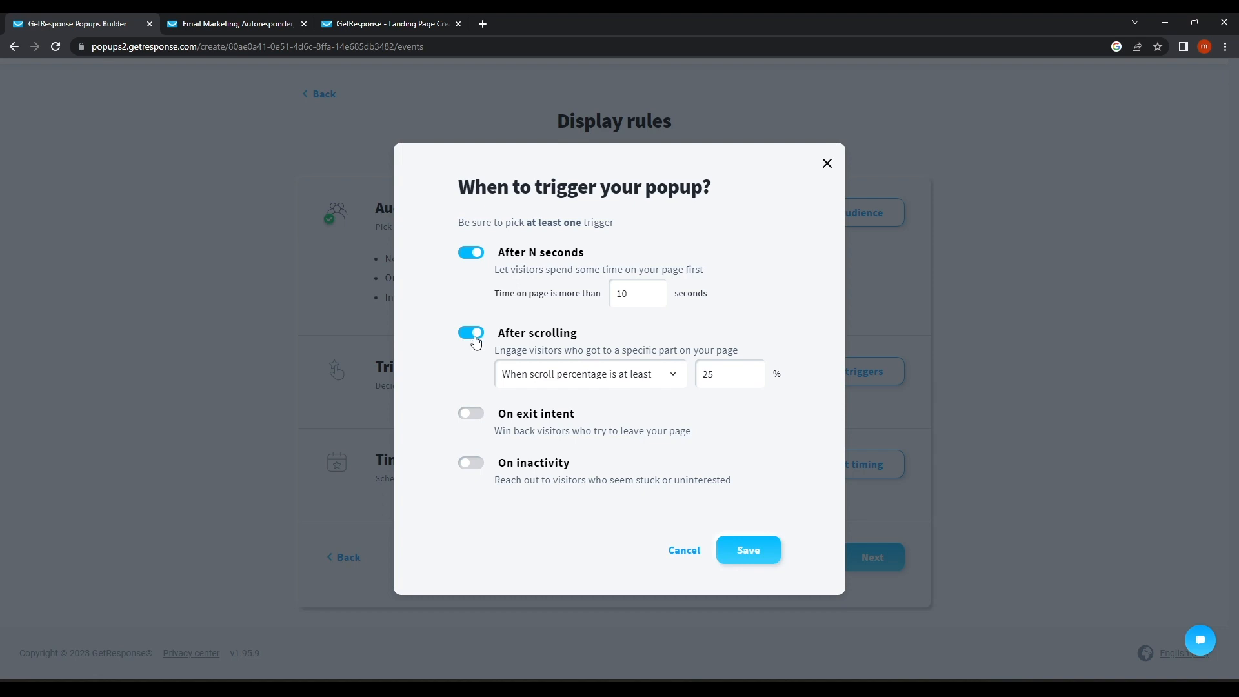
click(729, 380)
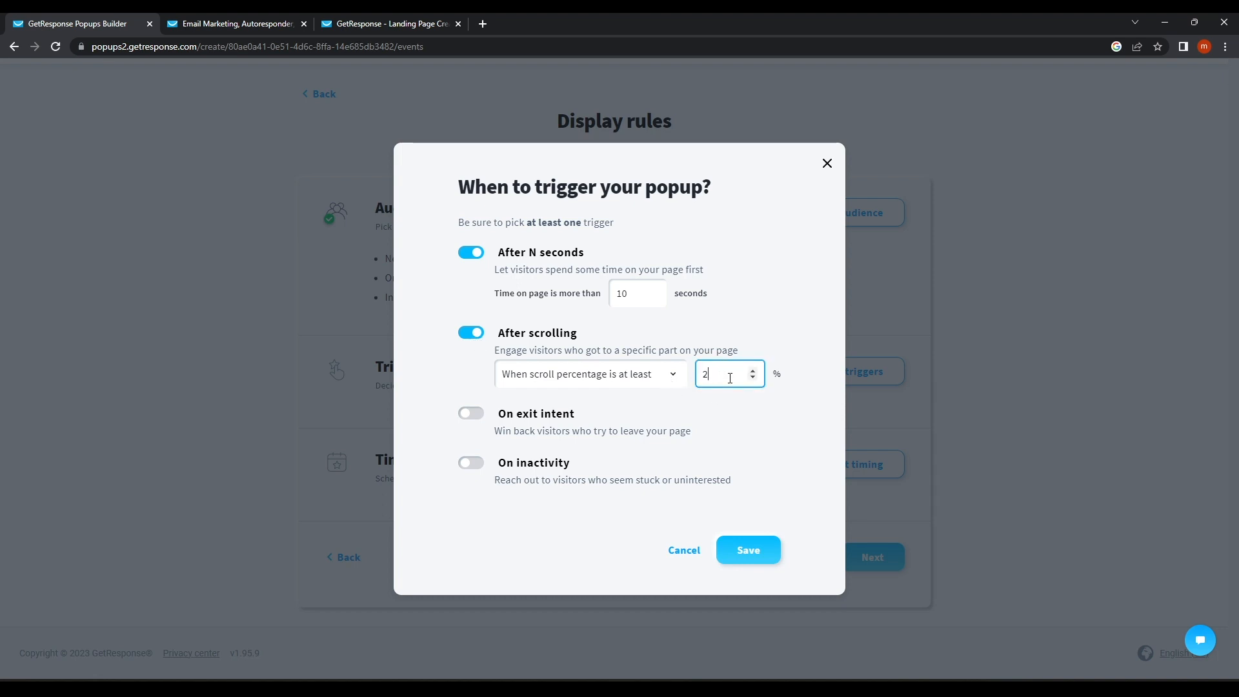
click(733, 293)
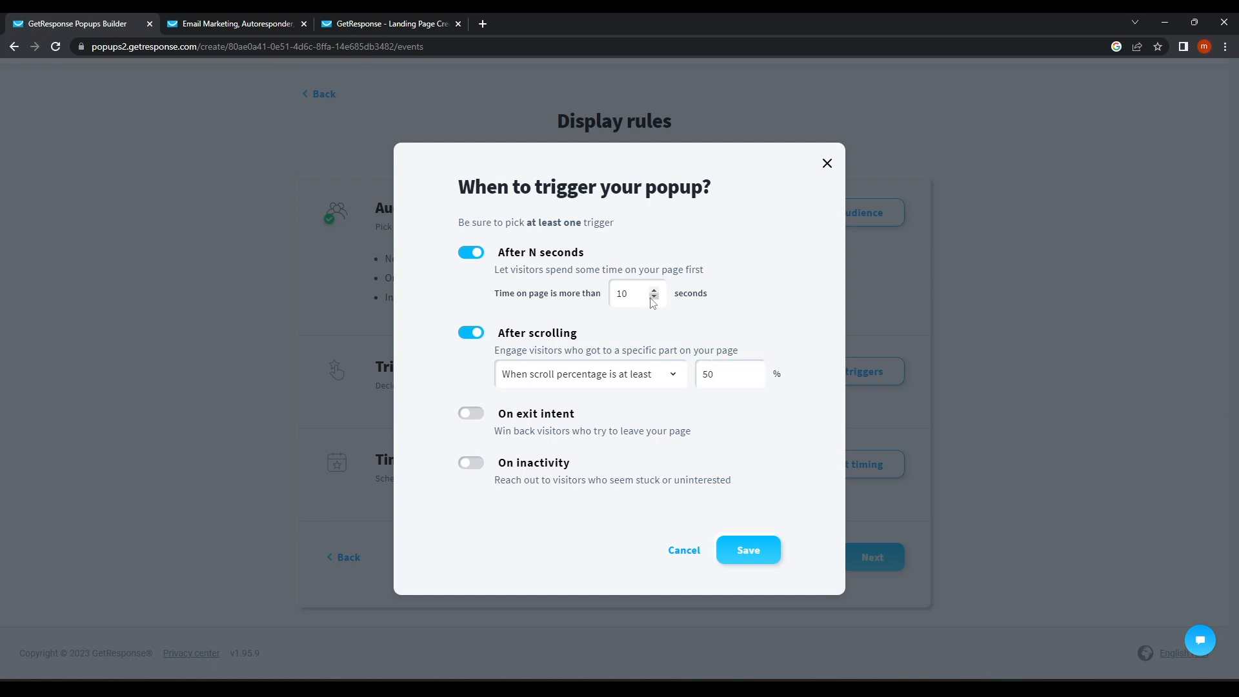
Turn off the exit-intent, inactivity and time-on-page triggers, leaving scroll-only, and save.
click(475, 421)
click(472, 462)
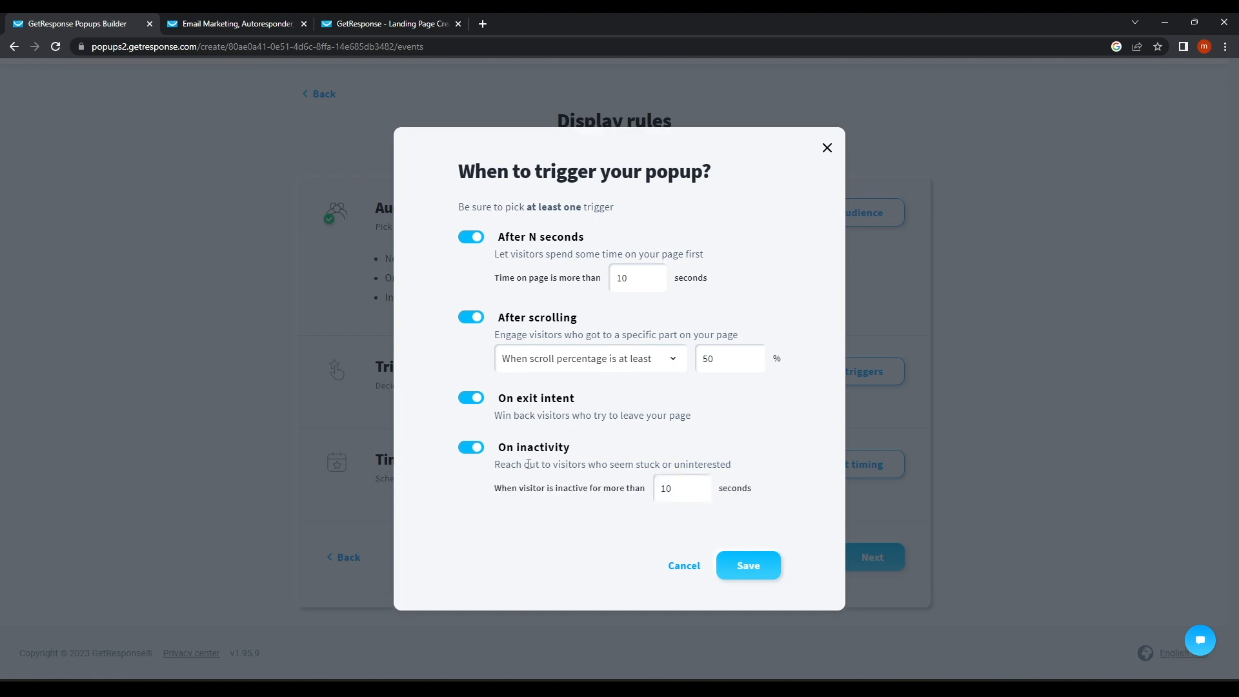
click(471, 448)
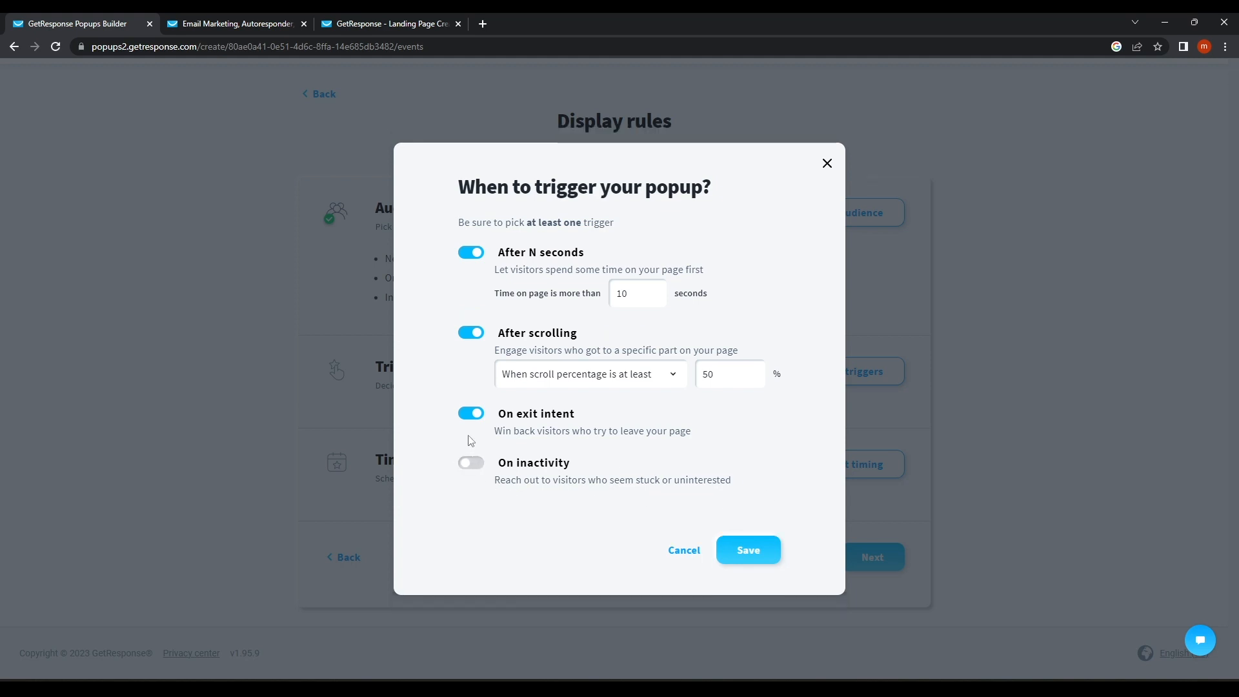
click(471, 414)
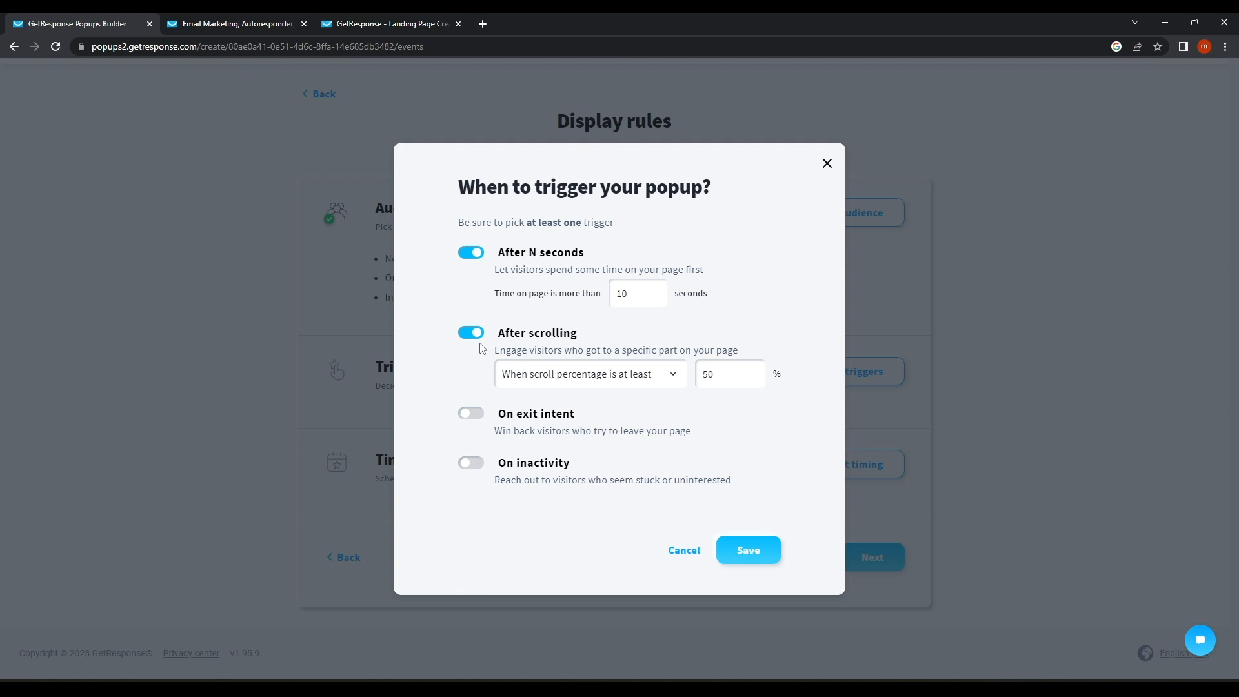
click(471, 252)
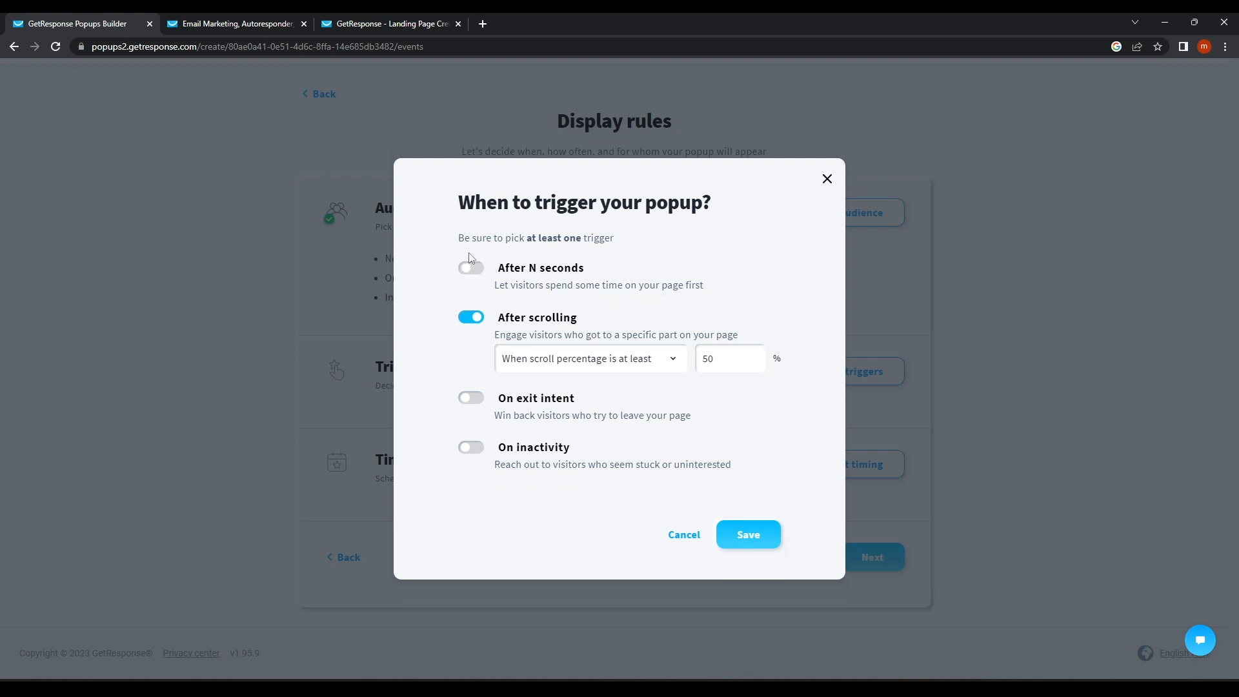
click(762, 536)
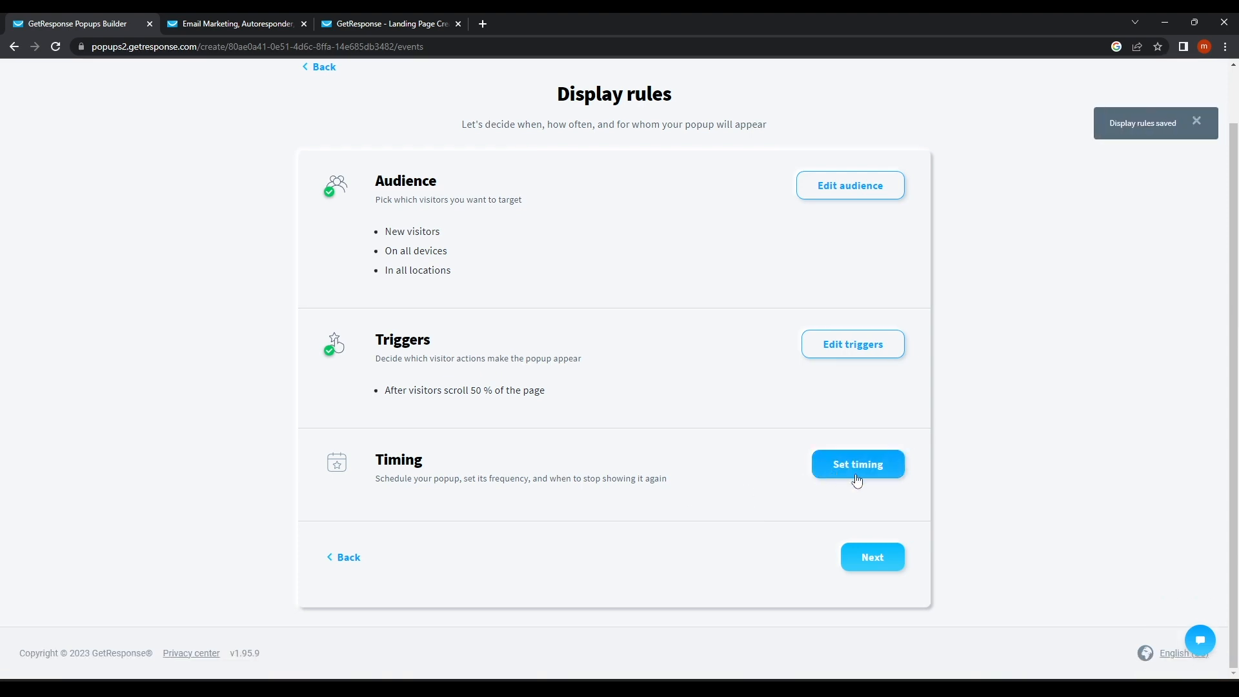
Keep the popup displaying immediately after publishing with no time limit, save, and continue.
click(857, 478)
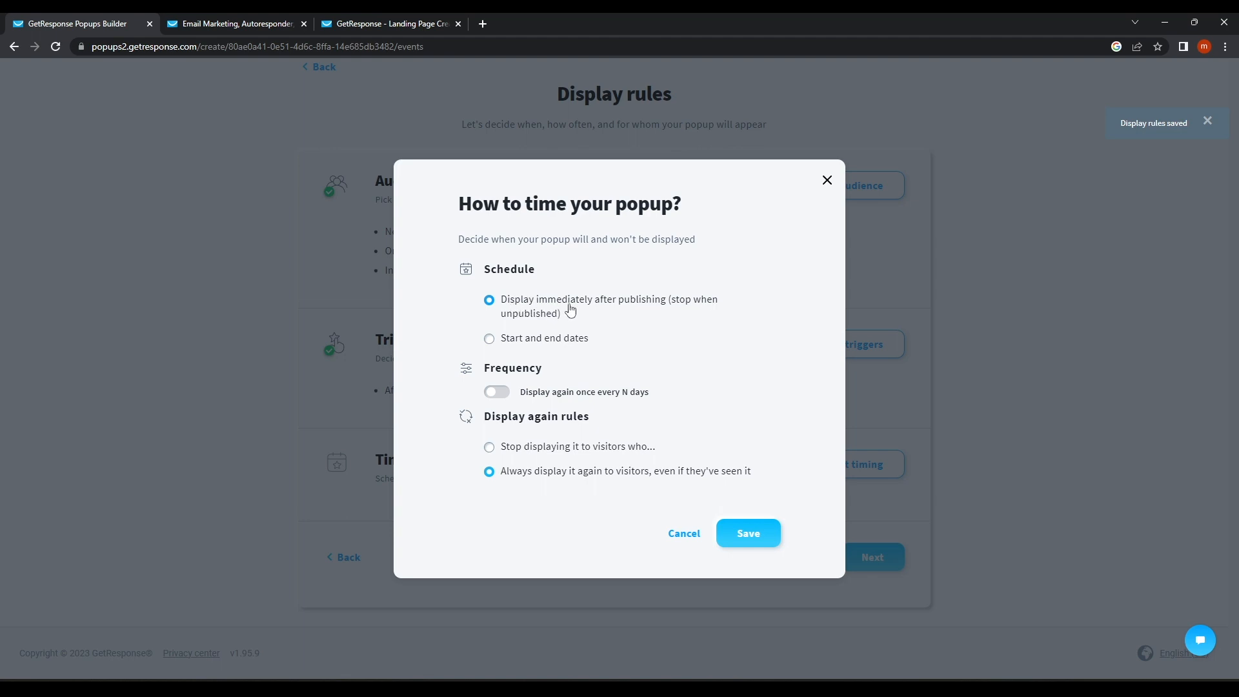
click(499, 340)
click(568, 339)
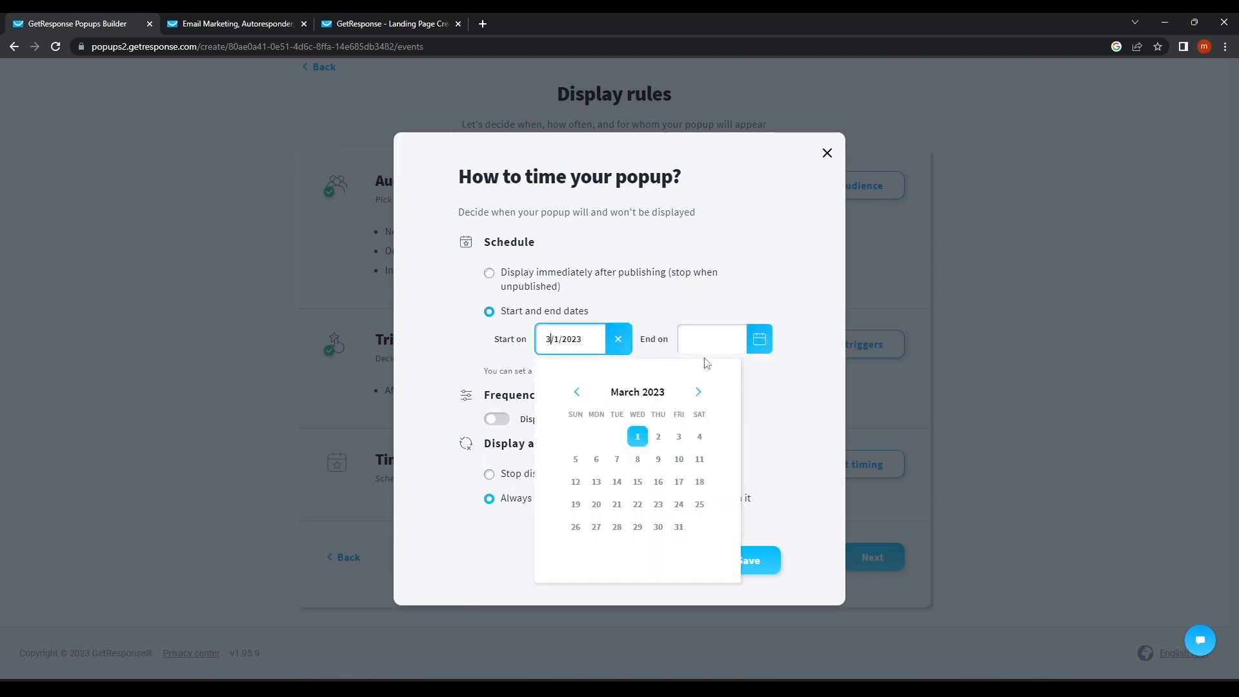
click(721, 342)
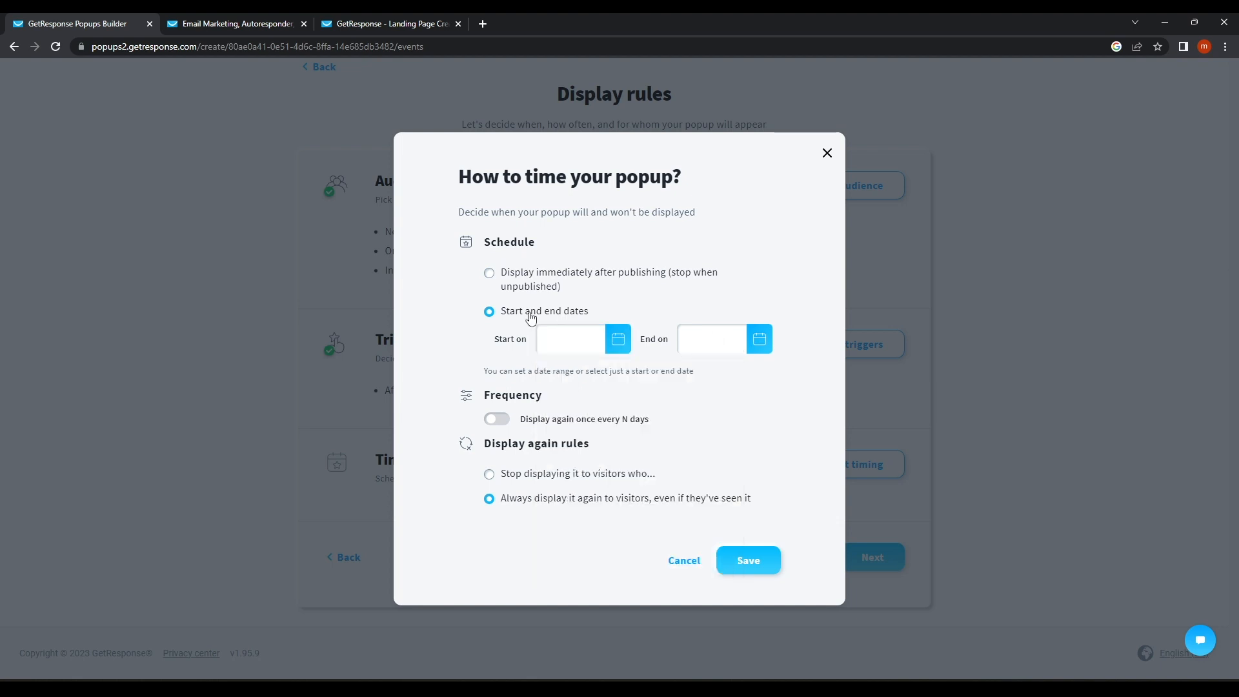
click(519, 279)
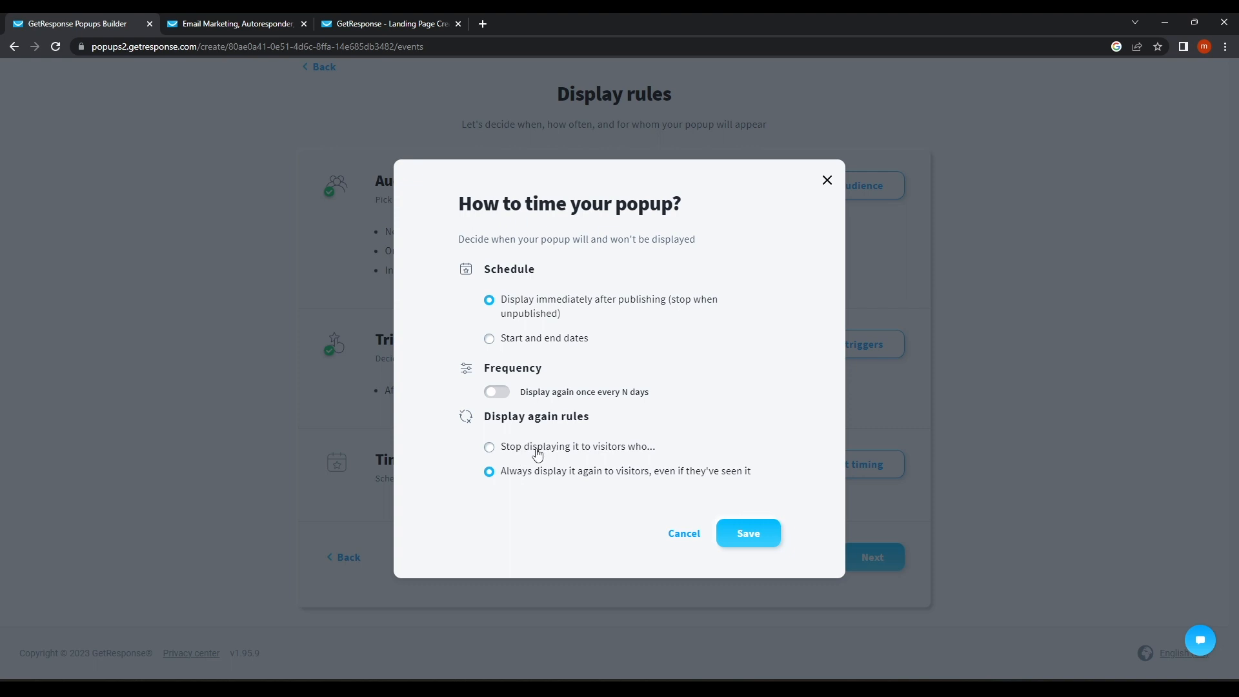
click(759, 546)
scroll(806, 538, down, 2)
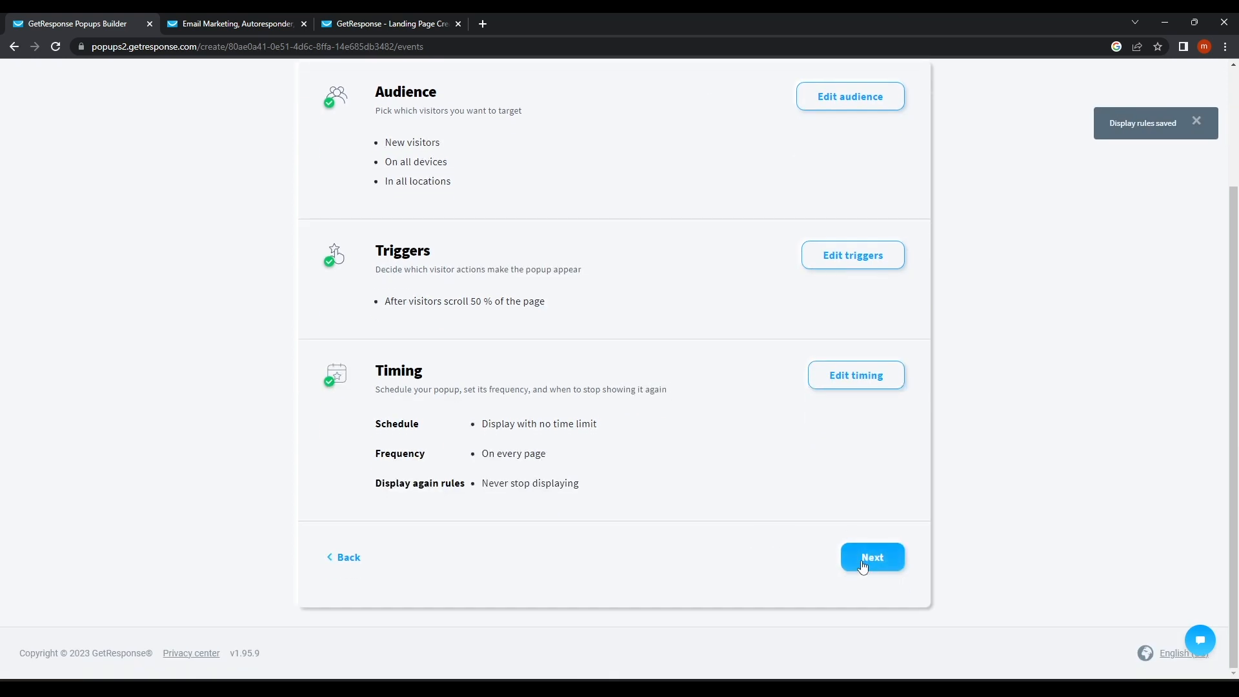
click(871, 558)
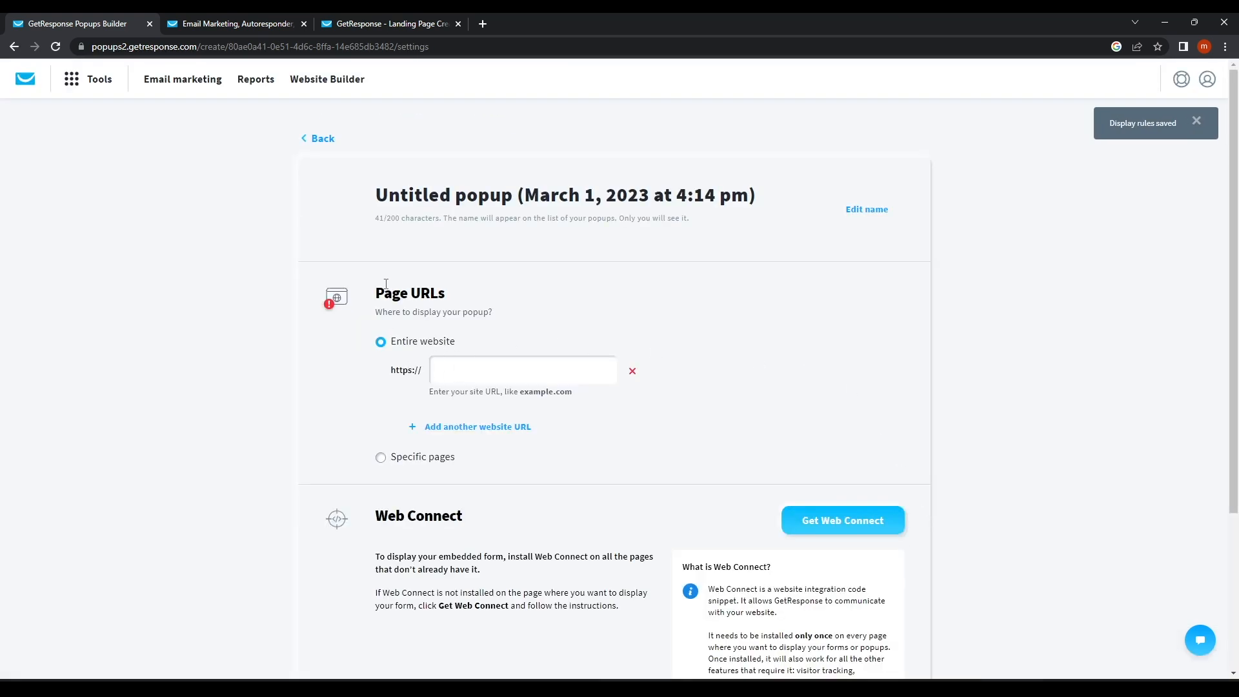
Close the unavailable landing page tab, returning to the promo codes list showing Life Lesson.
scroll(390, 312, down, 3)
click(473, 242)
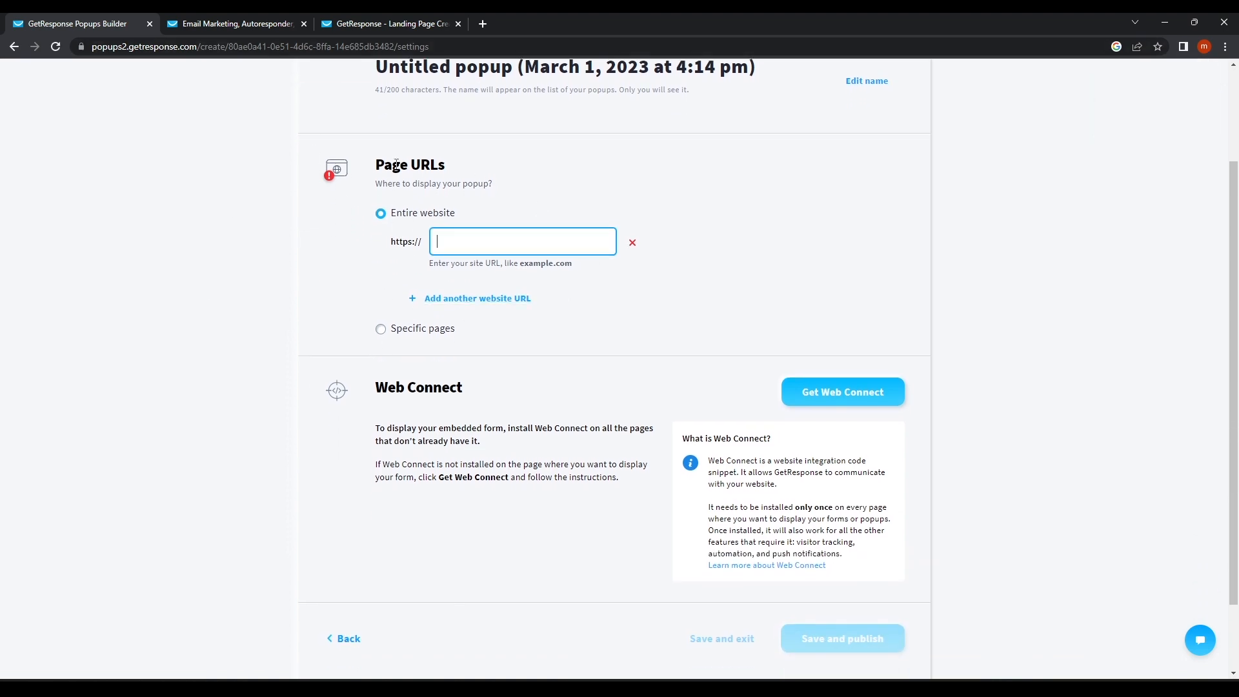
click(381, 24)
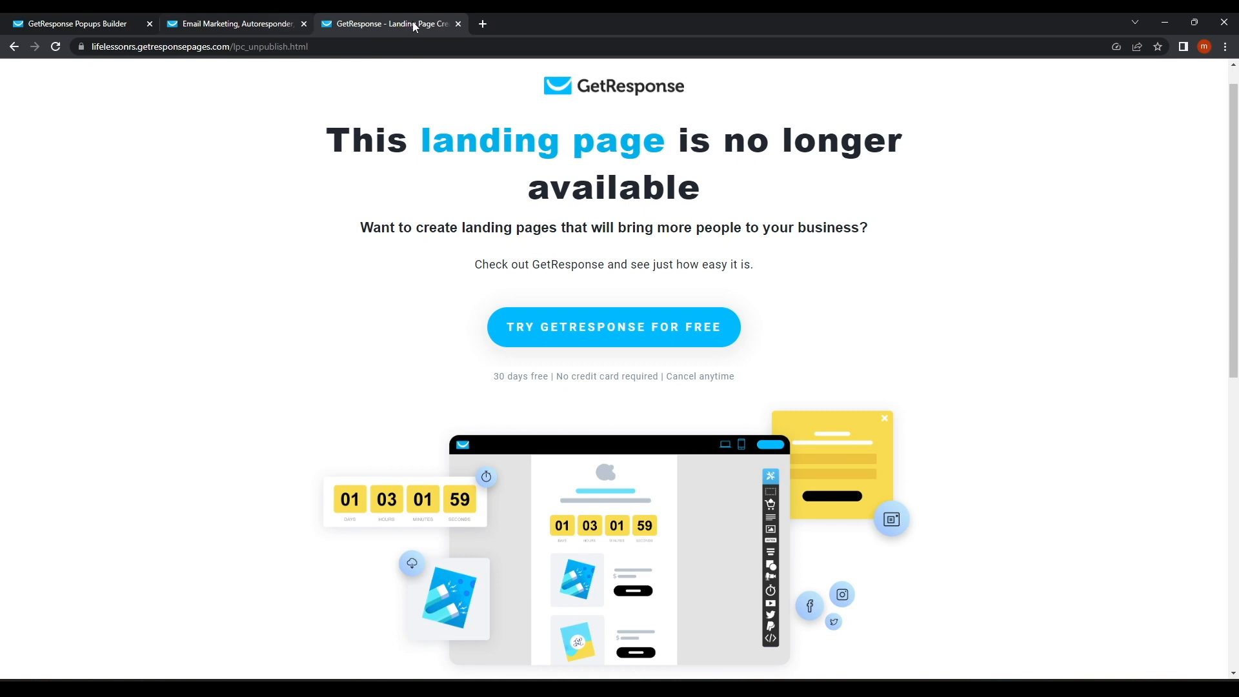
click(458, 24)
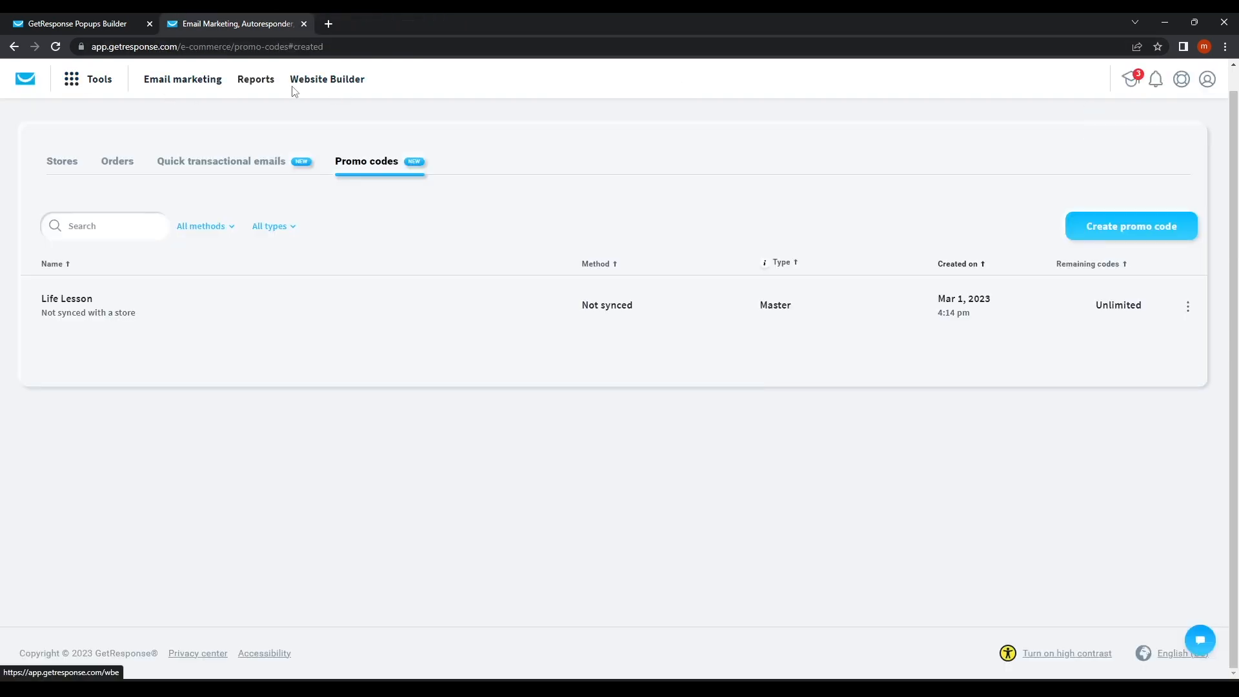
Open Tools > Landing pages and select the Life Lesson page's address, lifelesson.subscribemenow.com.
click(94, 81)
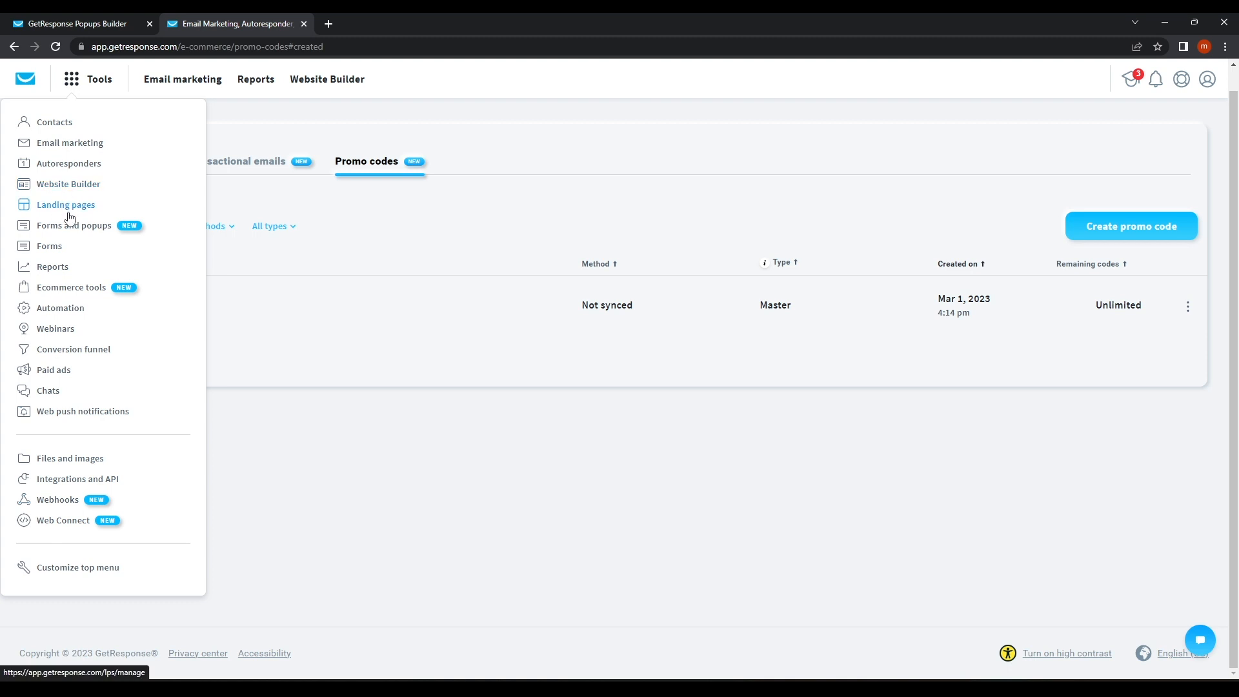
click(68, 206)
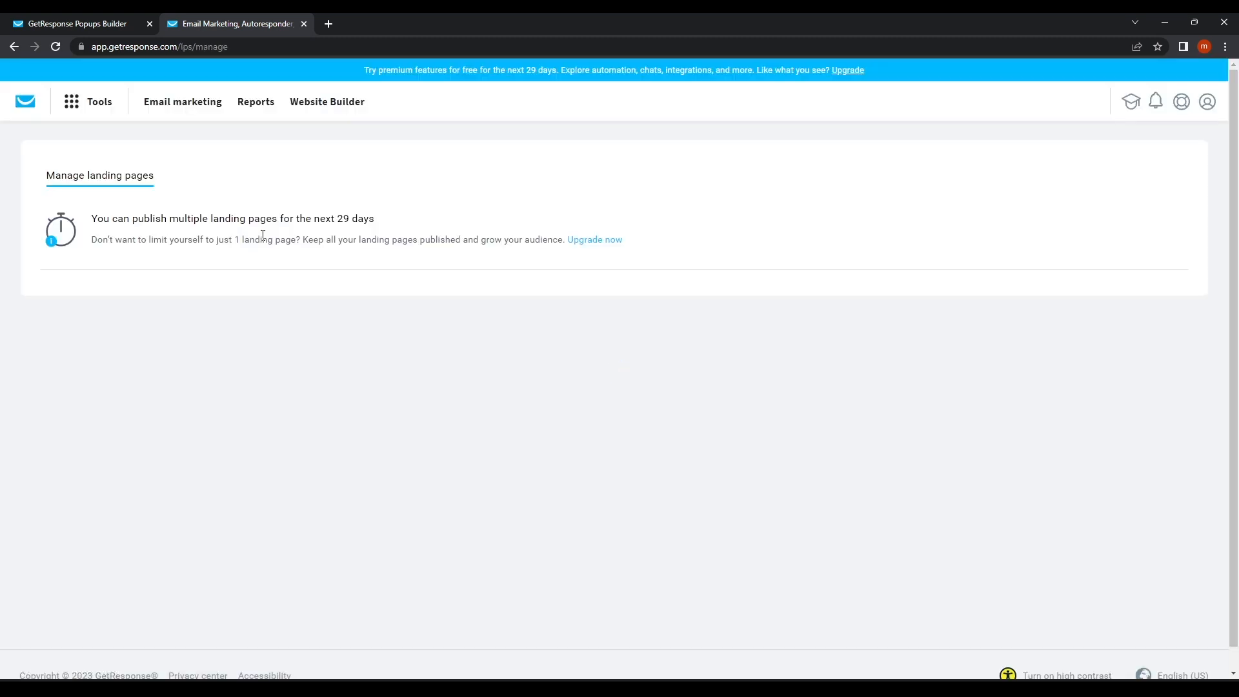
scroll(318, 323, down, 2)
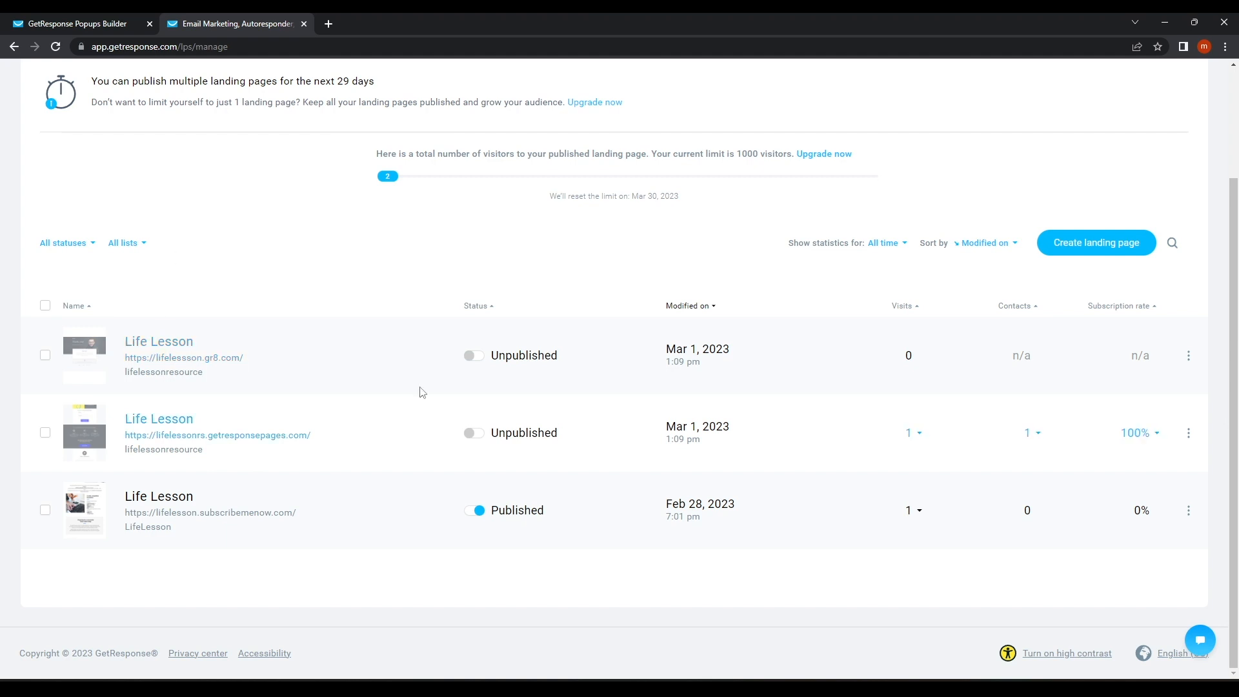
right_click(227, 478)
click(273, 180)
drag(323, 513, 124, 513)
Paste lifelesson.subscribemenow.com as the site URL with Entire website selected, then save and publish.
click(78, 23)
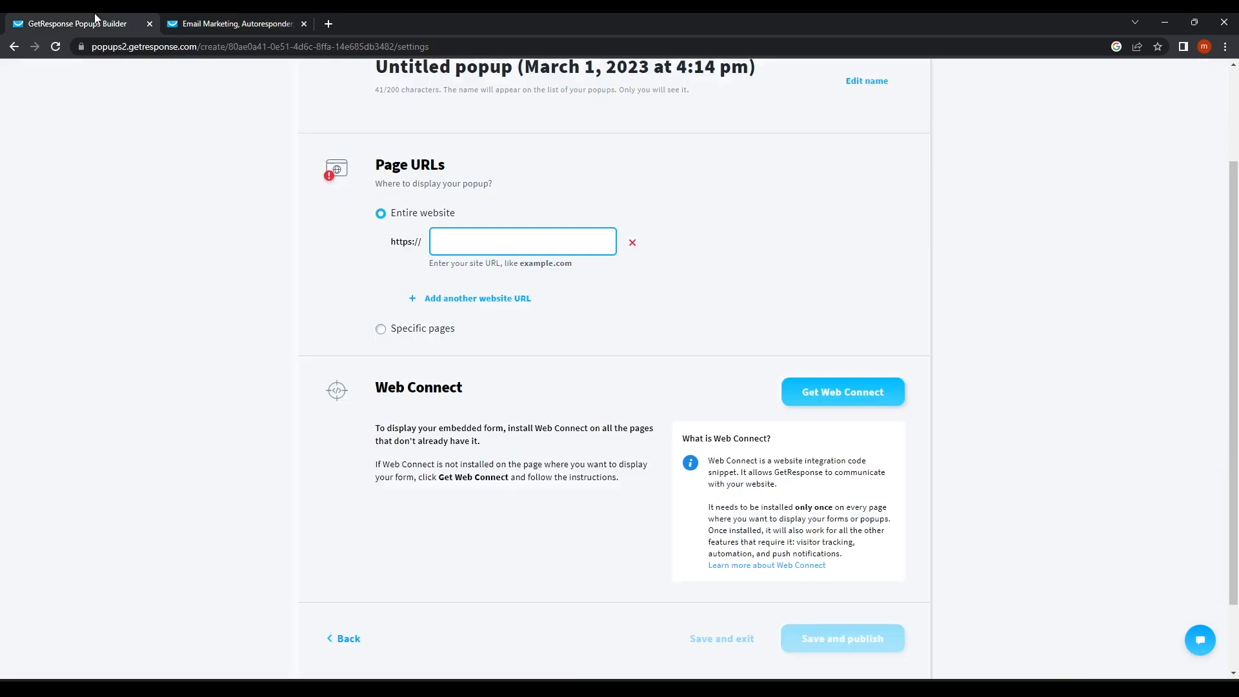
text(lifelesson.subscribemenow.com/)
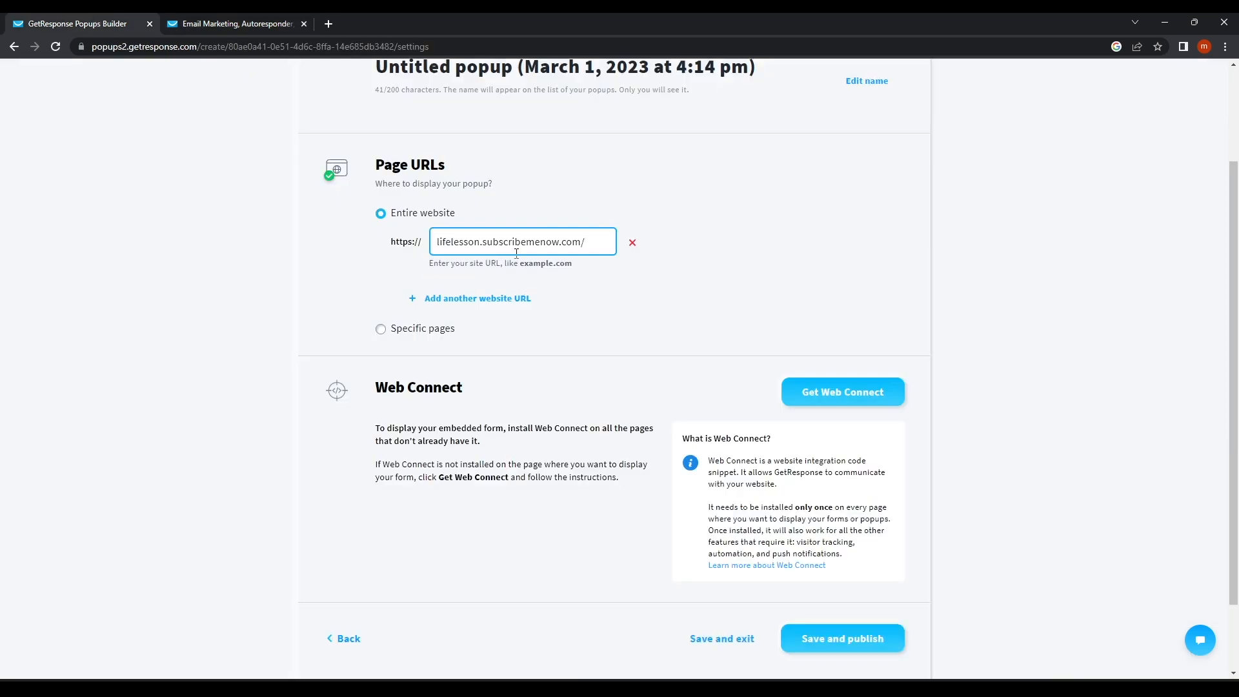
click(629, 286)
click(418, 330)
click(464, 307)
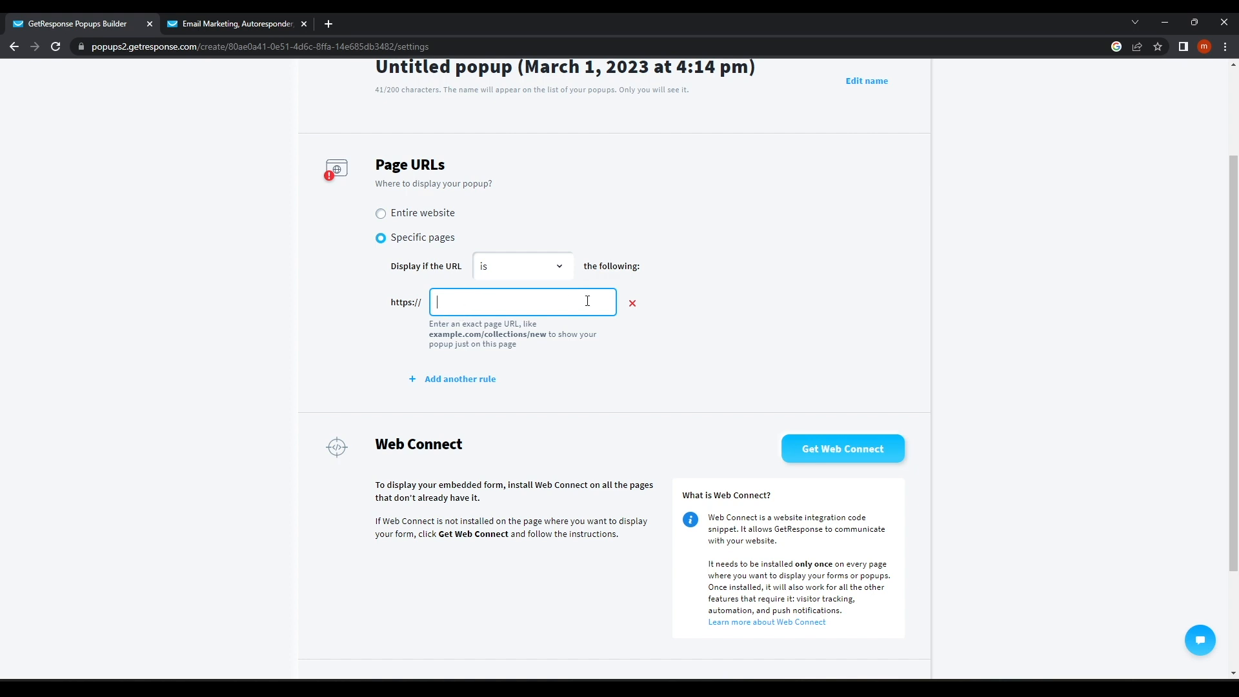
click(390, 215)
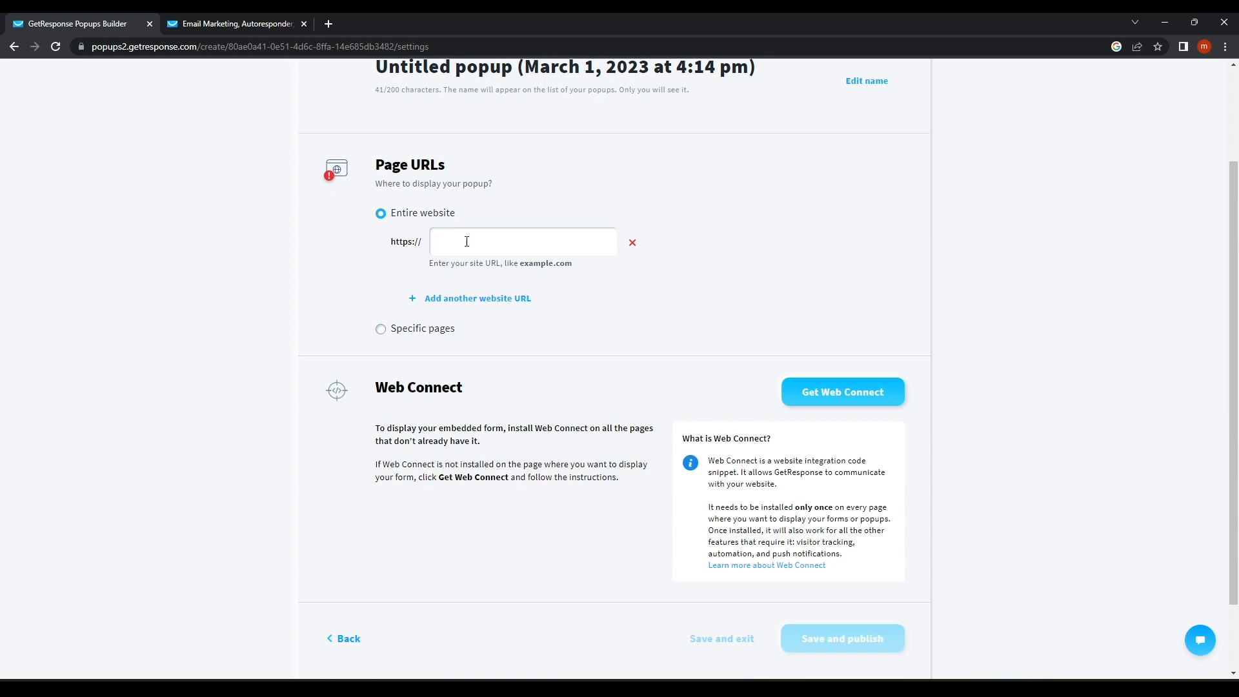
scroll(430, 378, down, 2)
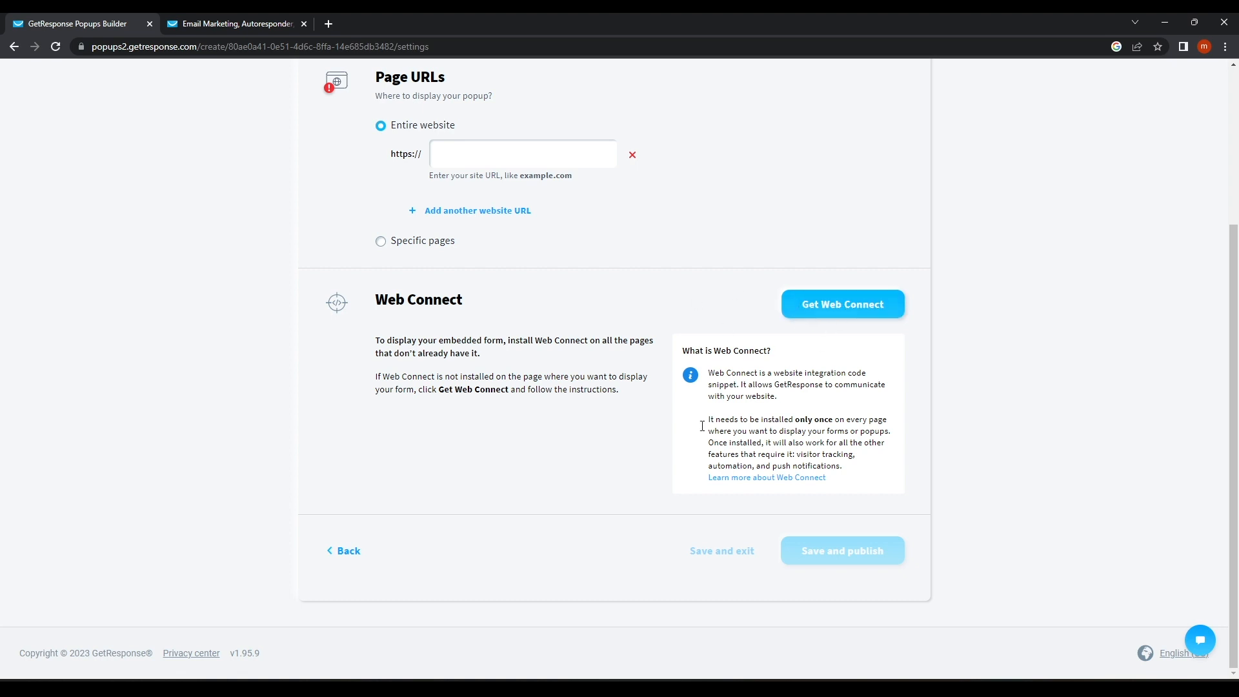
scroll(514, 196, up, 2)
click(458, 284)
text(lifelesson.subscribemenow.com/)
scroll(832, 536, down, 2)
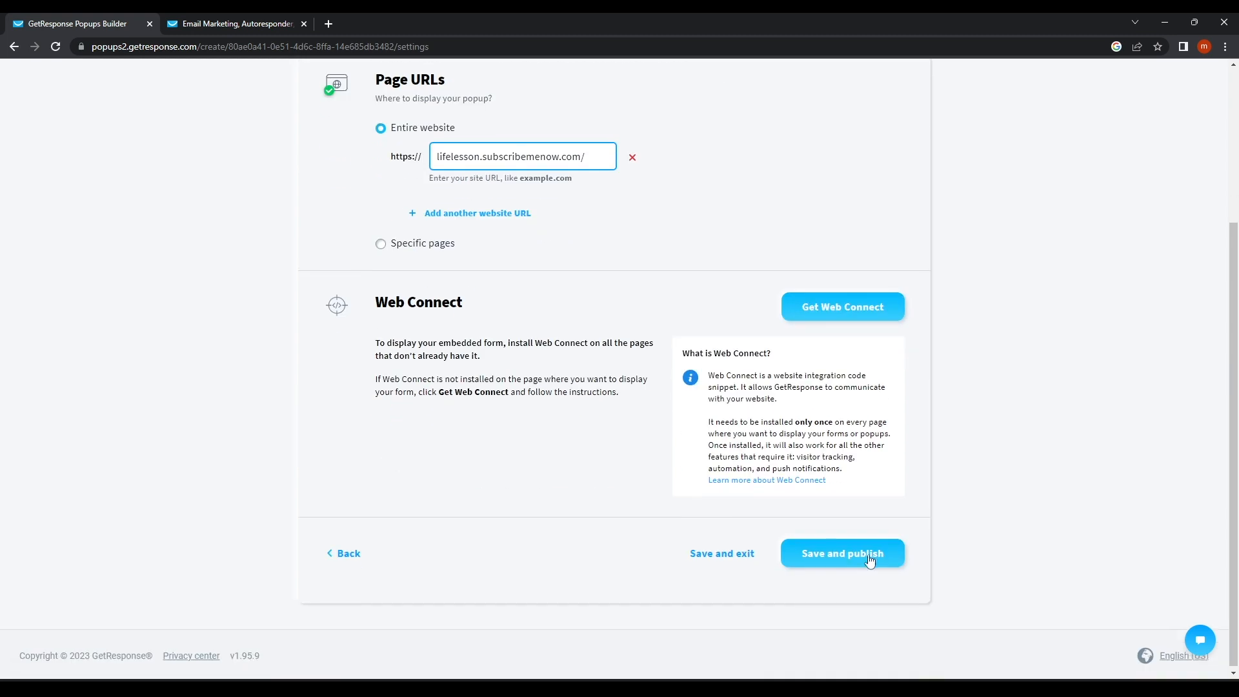
click(837, 554)
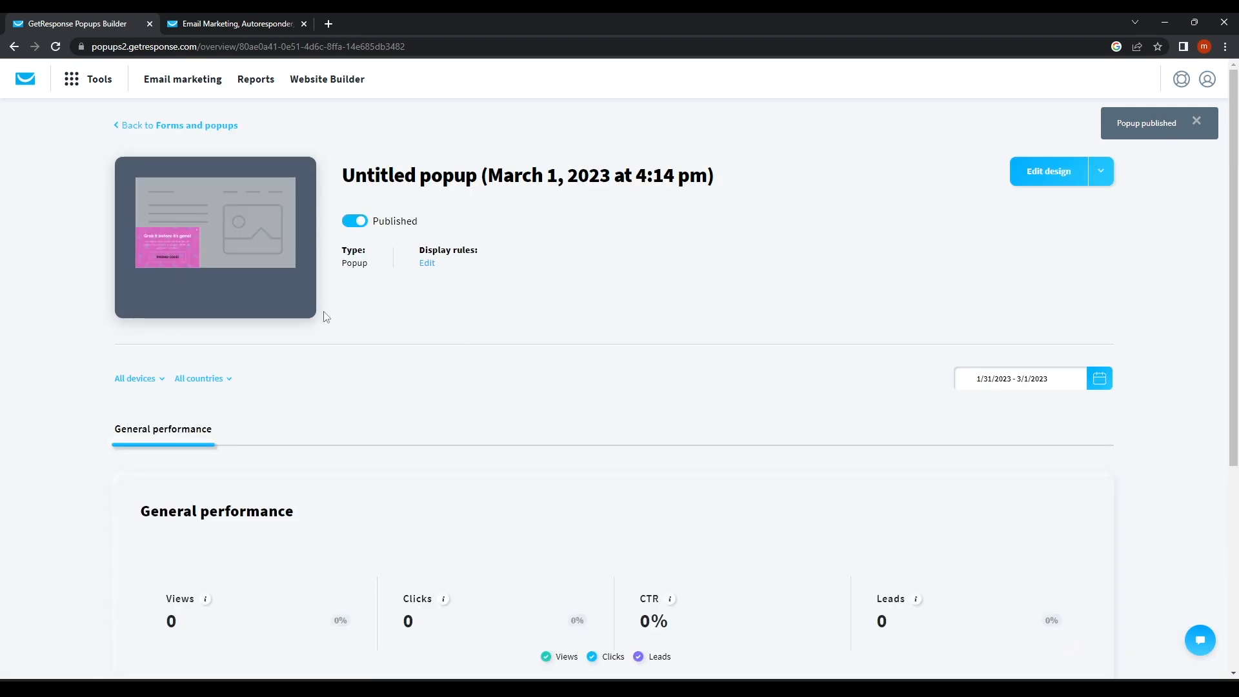
Open the published Life Lesson landing page (lifelesson.subscribemenow.com) in a new tab and scroll through it.
scroll(326, 332, down, 3)
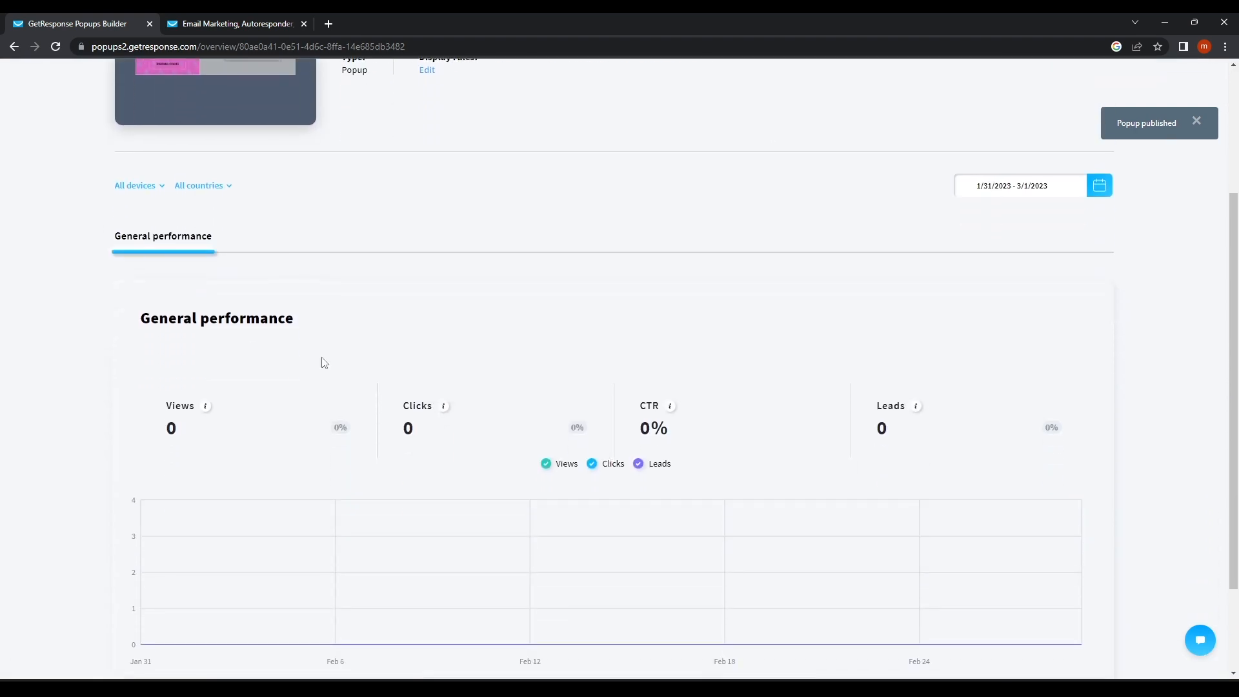
scroll(143, 277, down, 2)
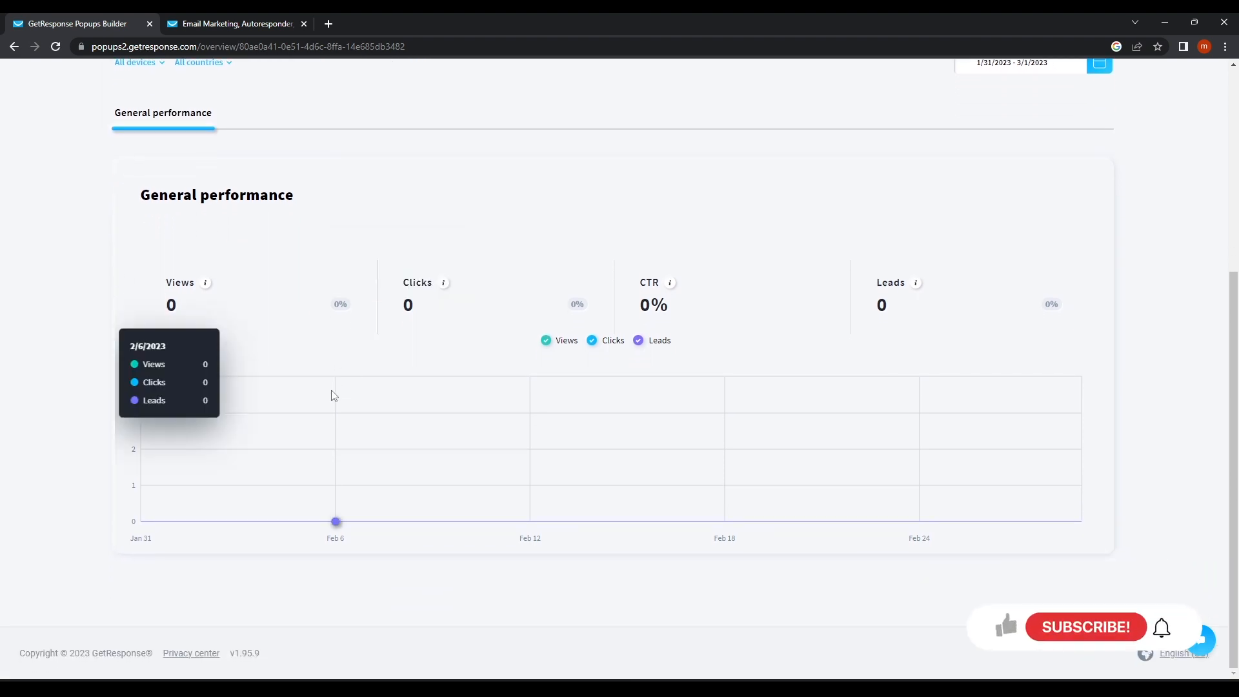
scroll(400, 316, up, 5)
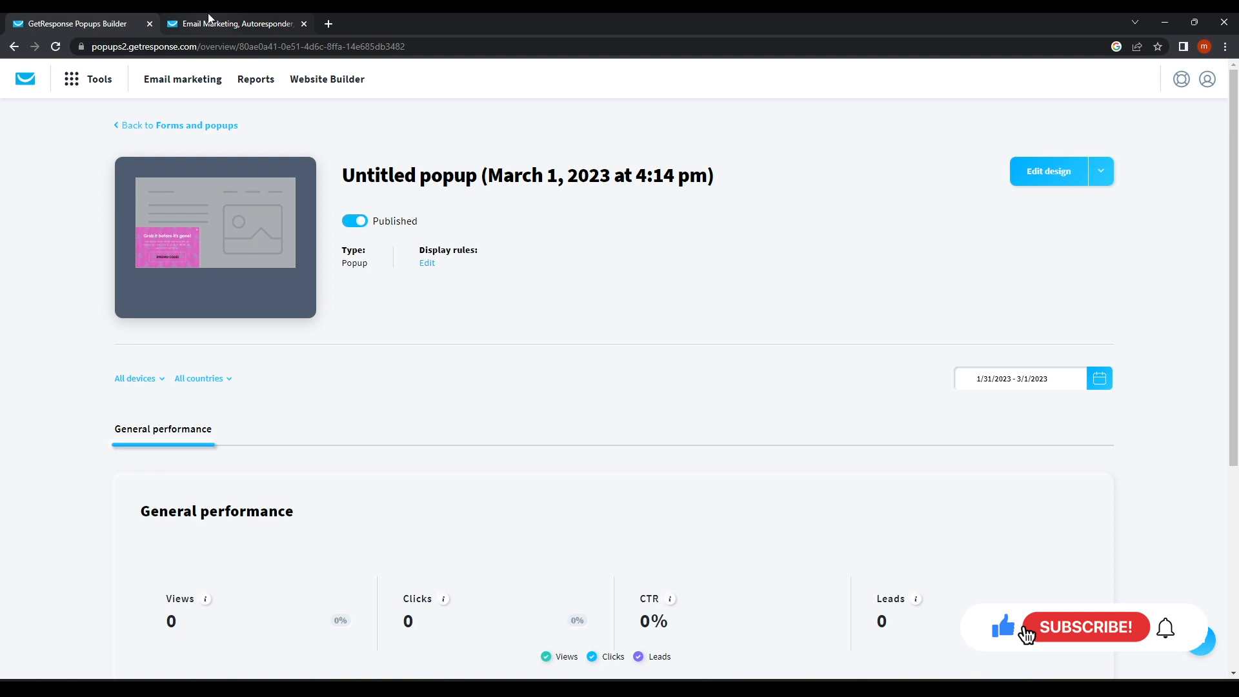
click(226, 23)
click(167, 513)
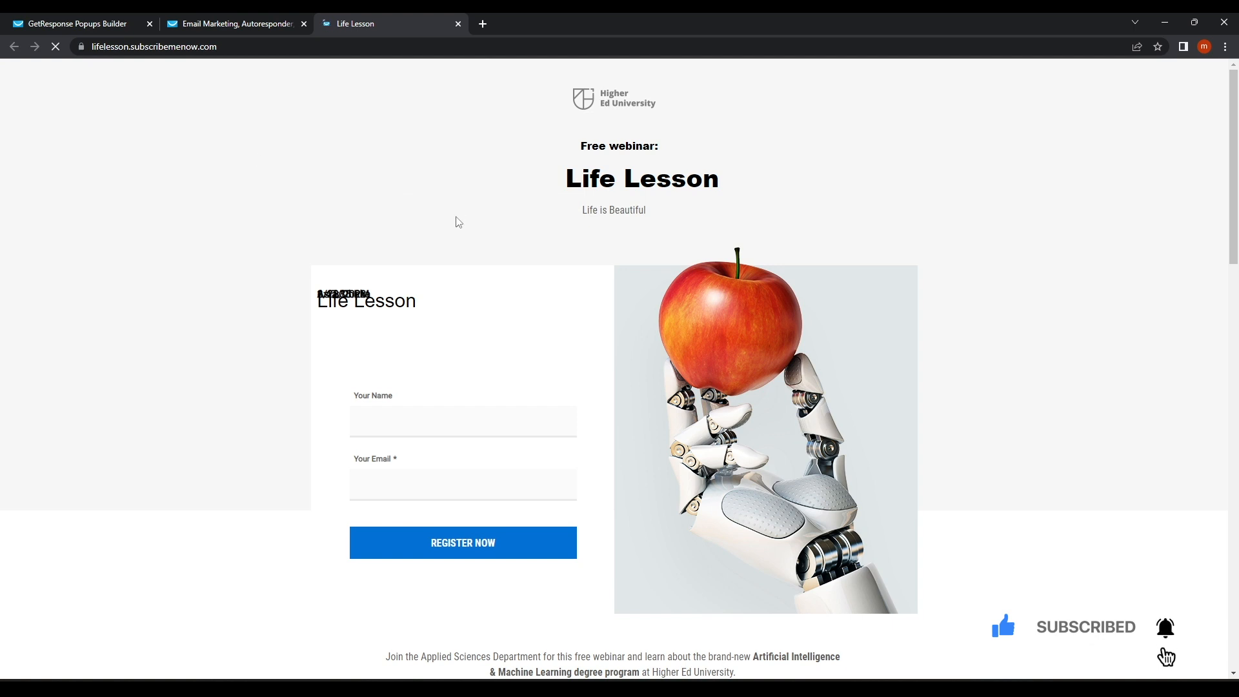
scroll(457, 220, down, 15)
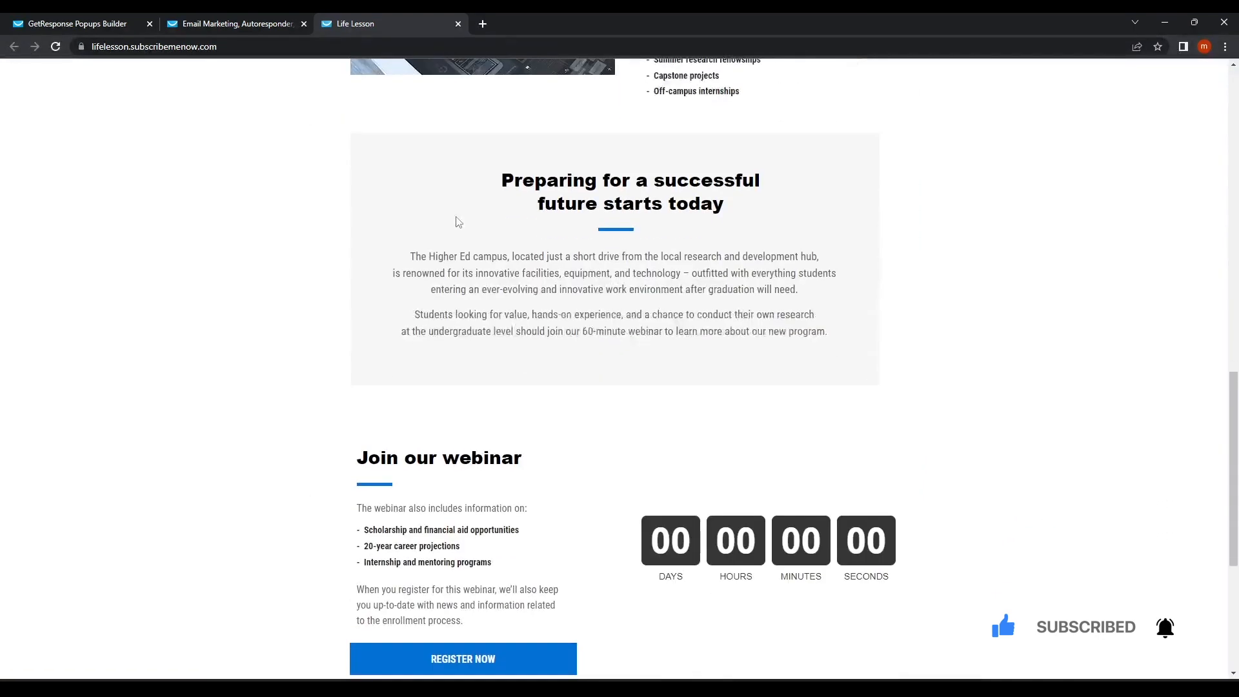
scroll(456, 221, down, 3)
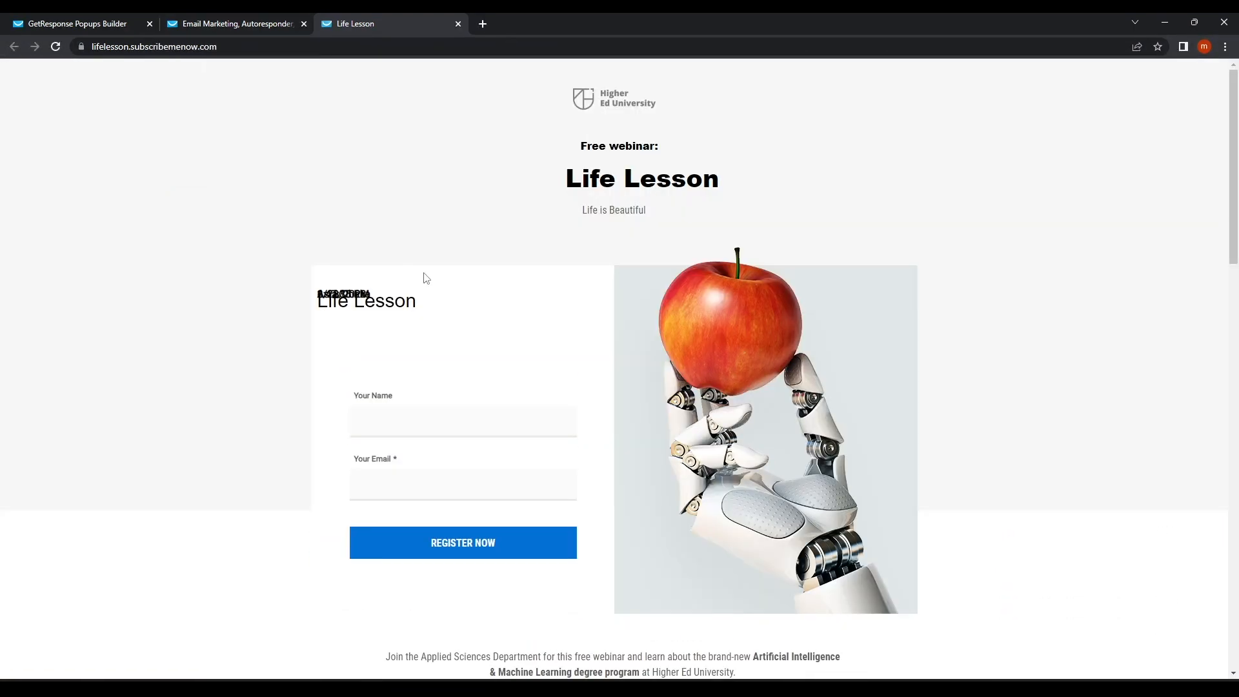
scroll(424, 279, down, 20)
scroll(424, 278, up, 15)
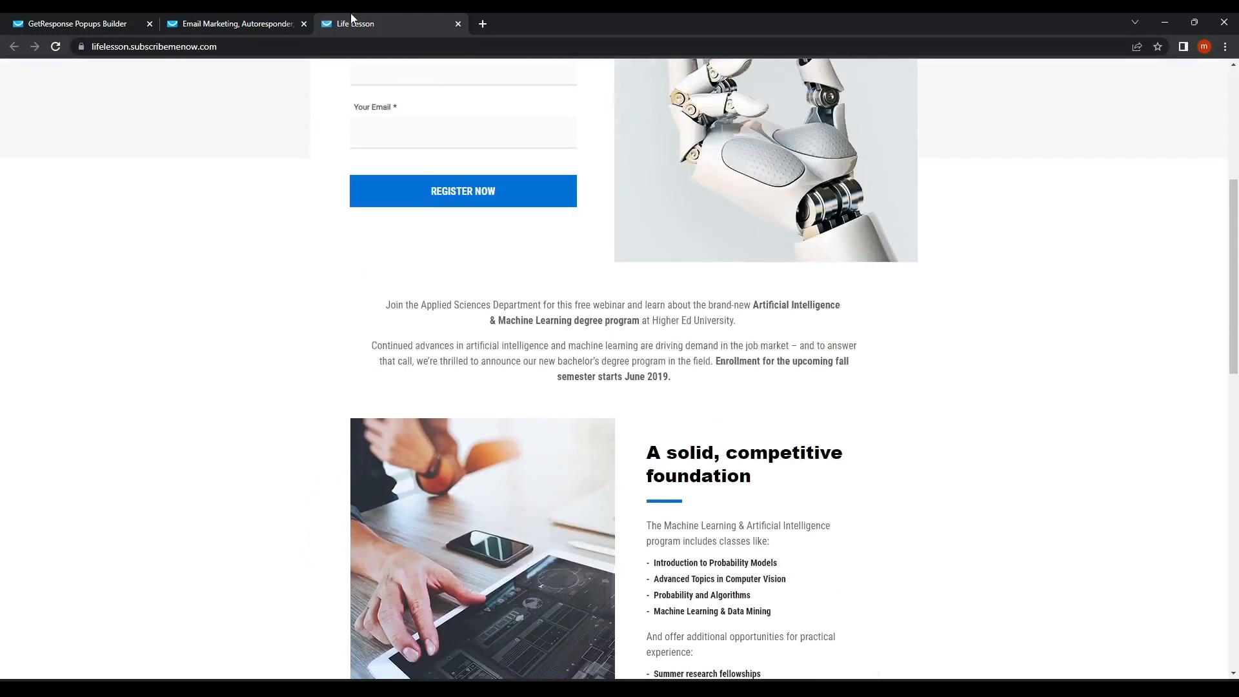
Go back to the published popup's overview, which still shows zero views.
click(234, 24)
click(118, 29)
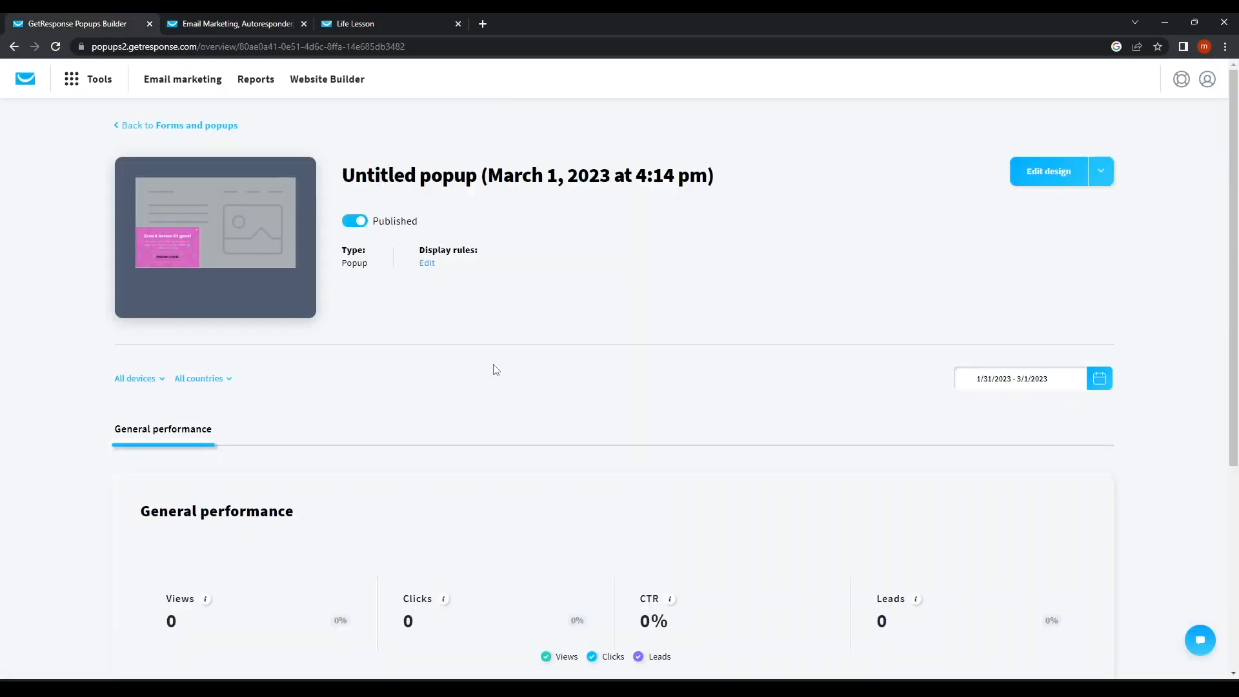
scroll(496, 369, down, 1)
scroll(495, 369, up, 1)
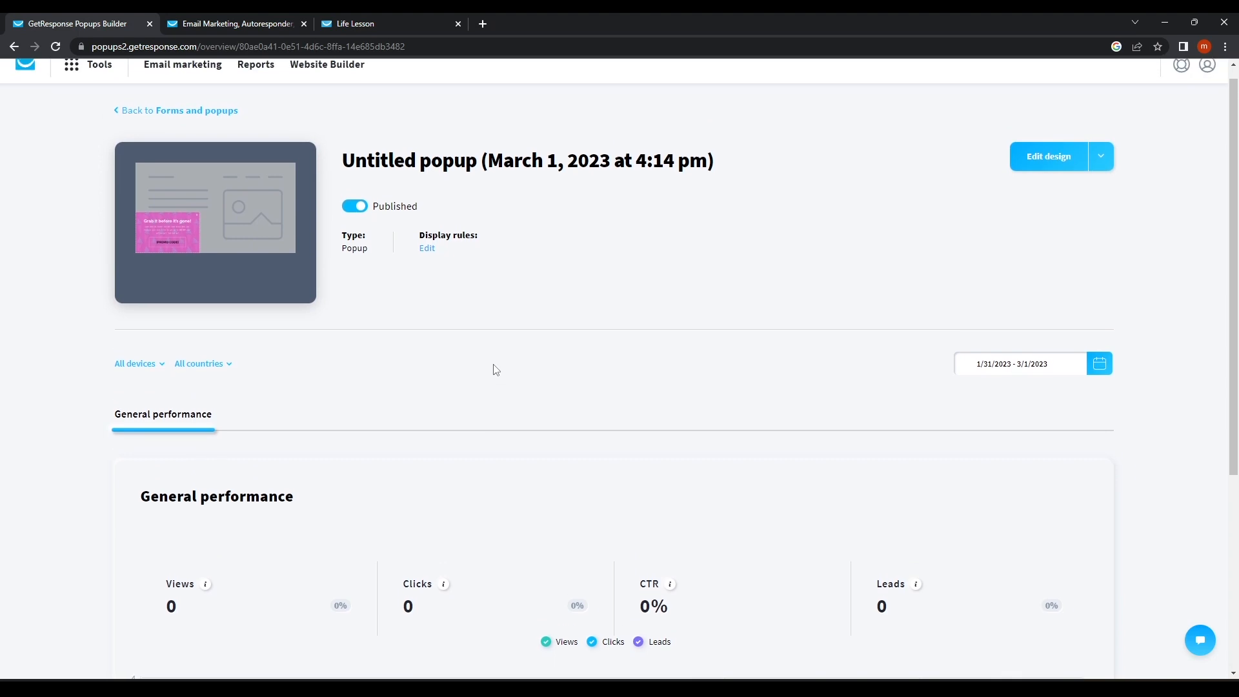
Open the popup's settings and select the Web Connect tracking code snippet.
click(1100, 171)
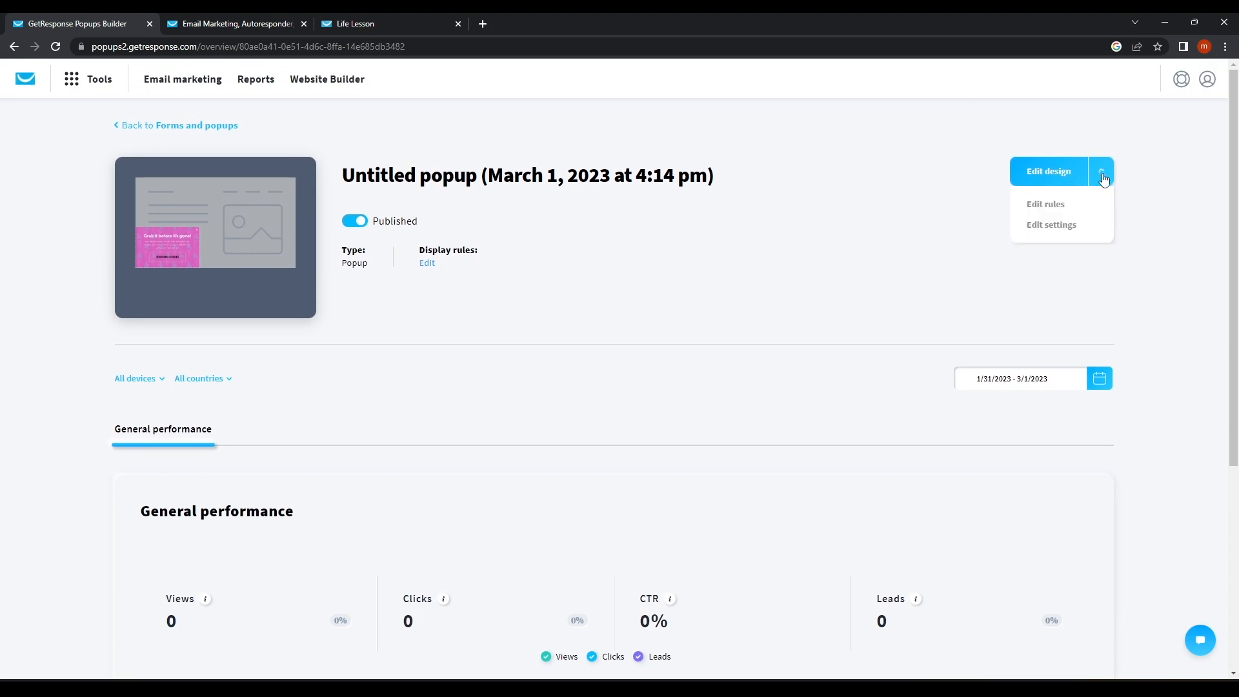
click(1038, 227)
scroll(656, 346, down, 4)
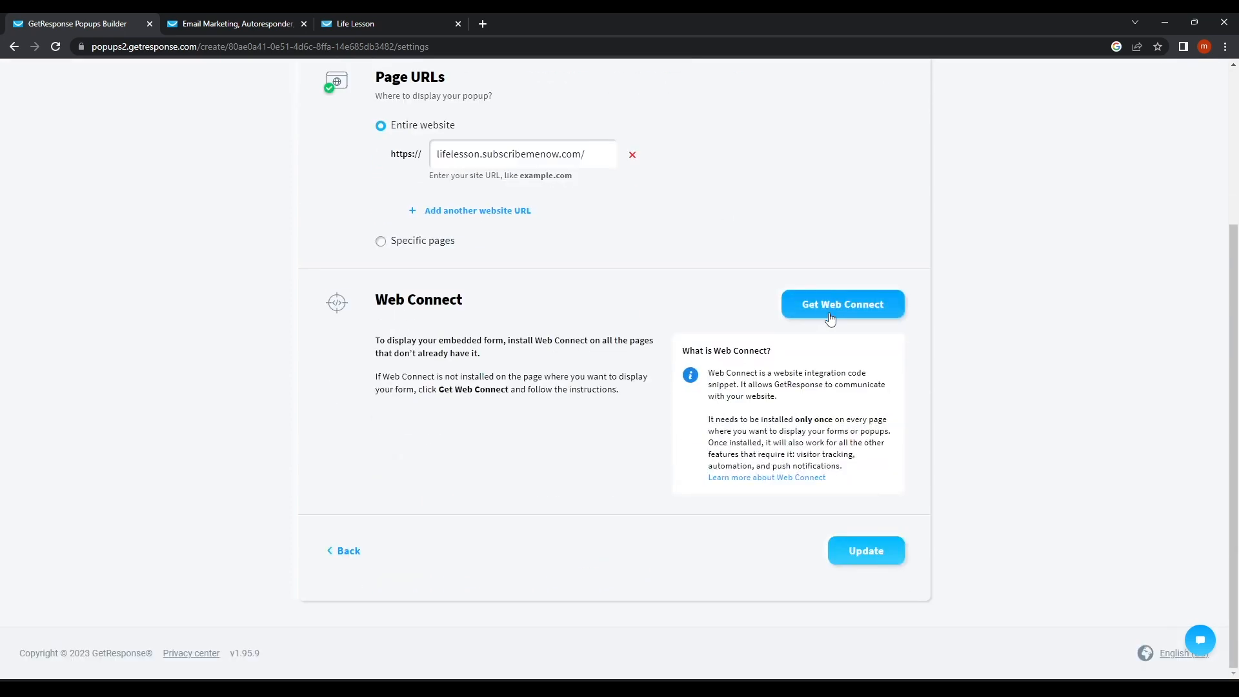
click(831, 319)
drag(436, 443, 291, 335)
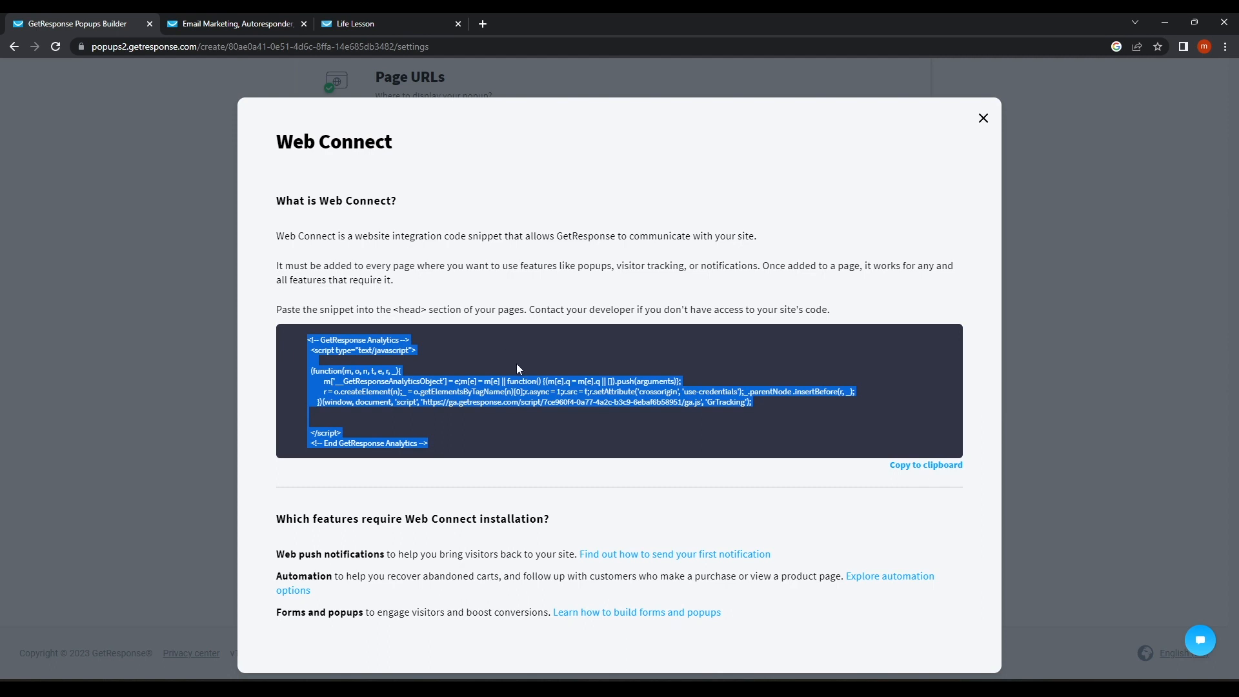
click(983, 119)
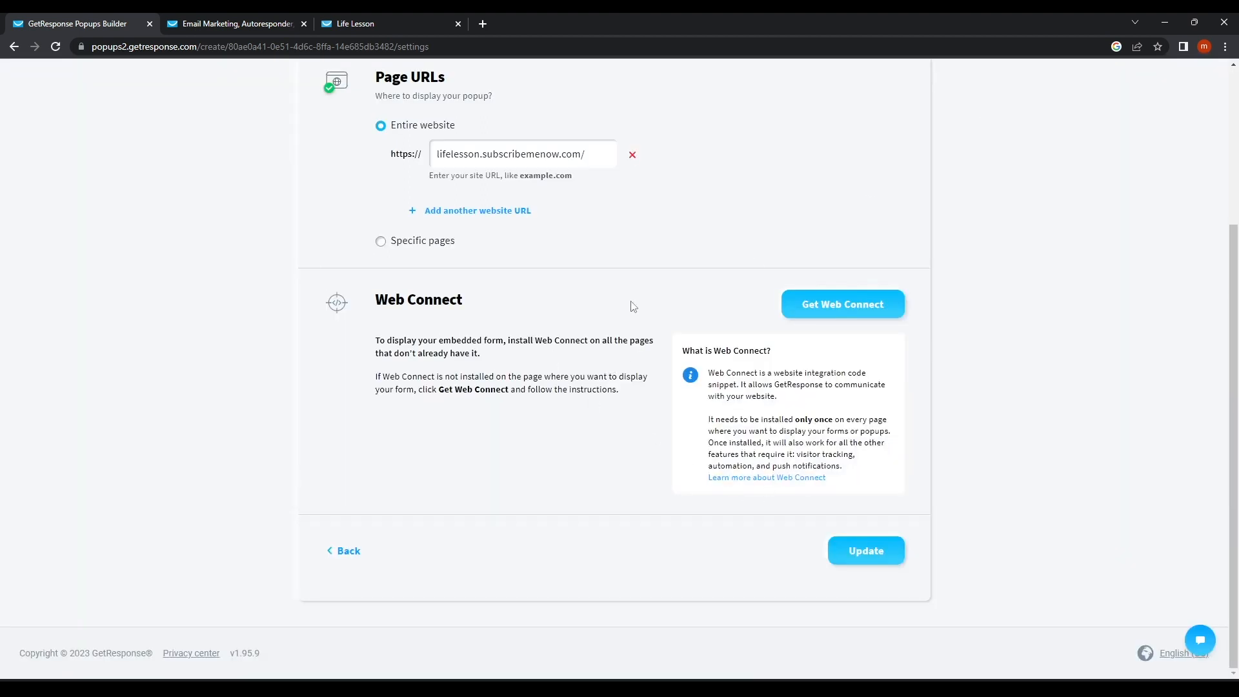
Reselect and copy the entire Web Connect snippet, then return to the landing pages list.
click(832, 314)
drag(438, 455, 264, 344)
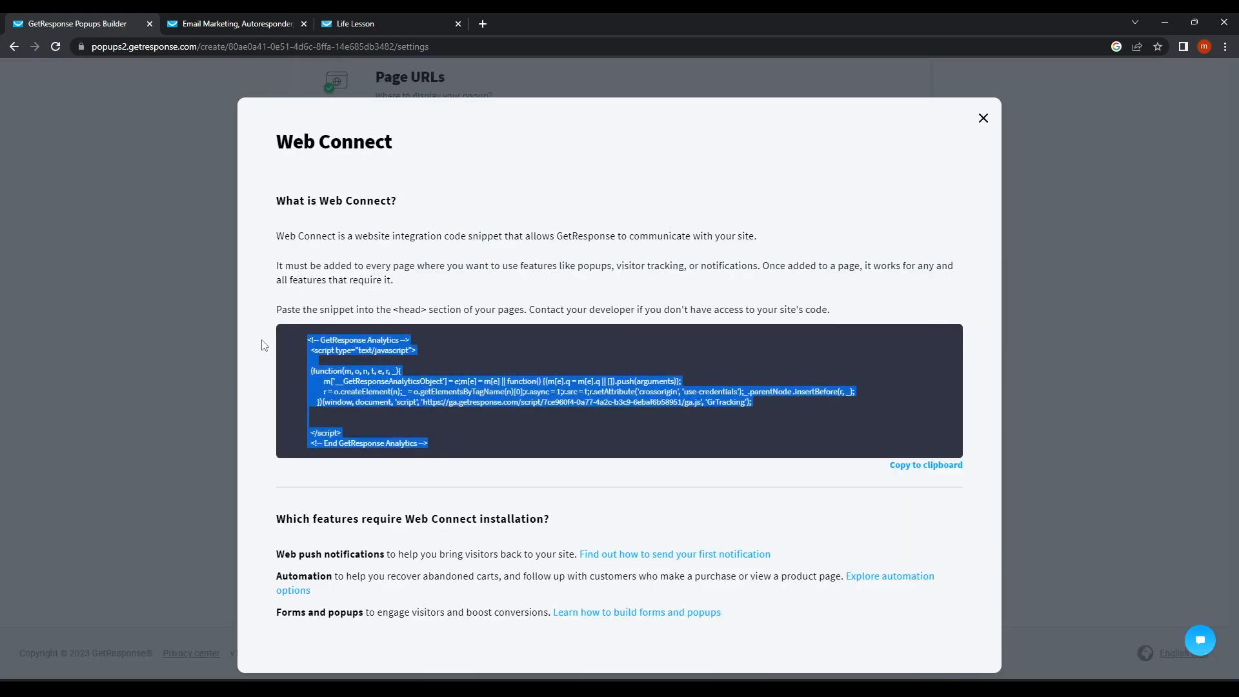
click(226, 86)
click(240, 22)
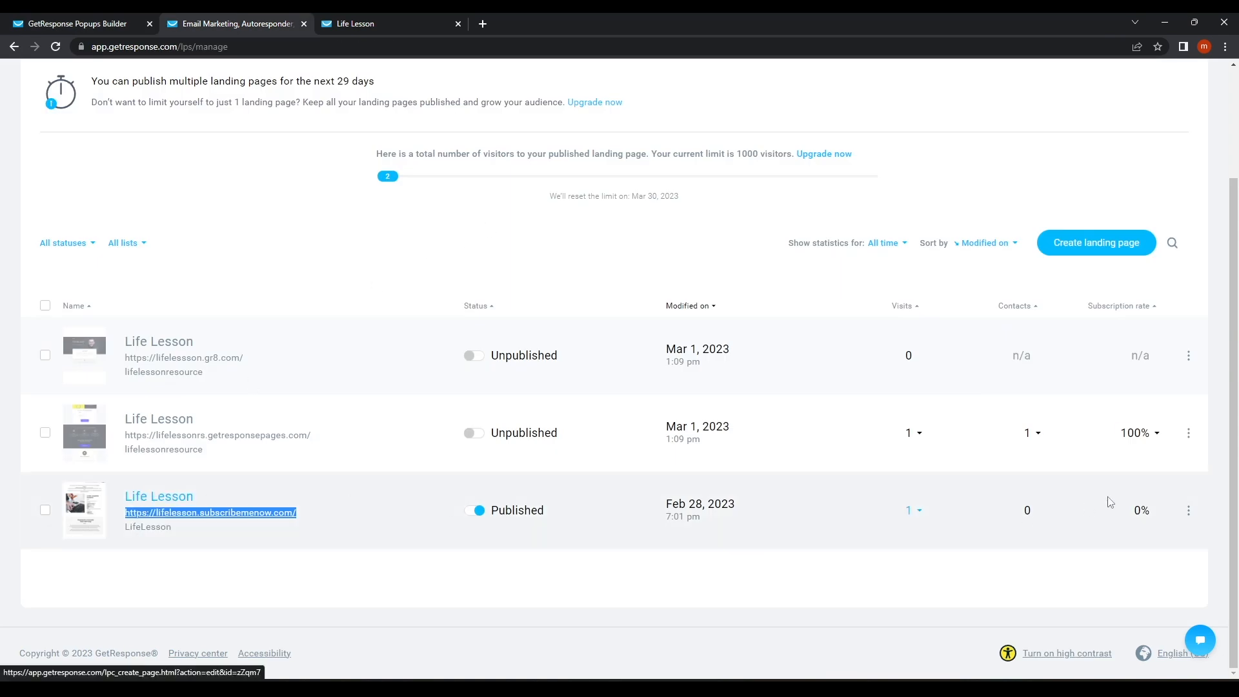
Swap the Life Lesson page's popup placeholder for a Custom code block holding the pasted Analytics script.
click(1188, 510)
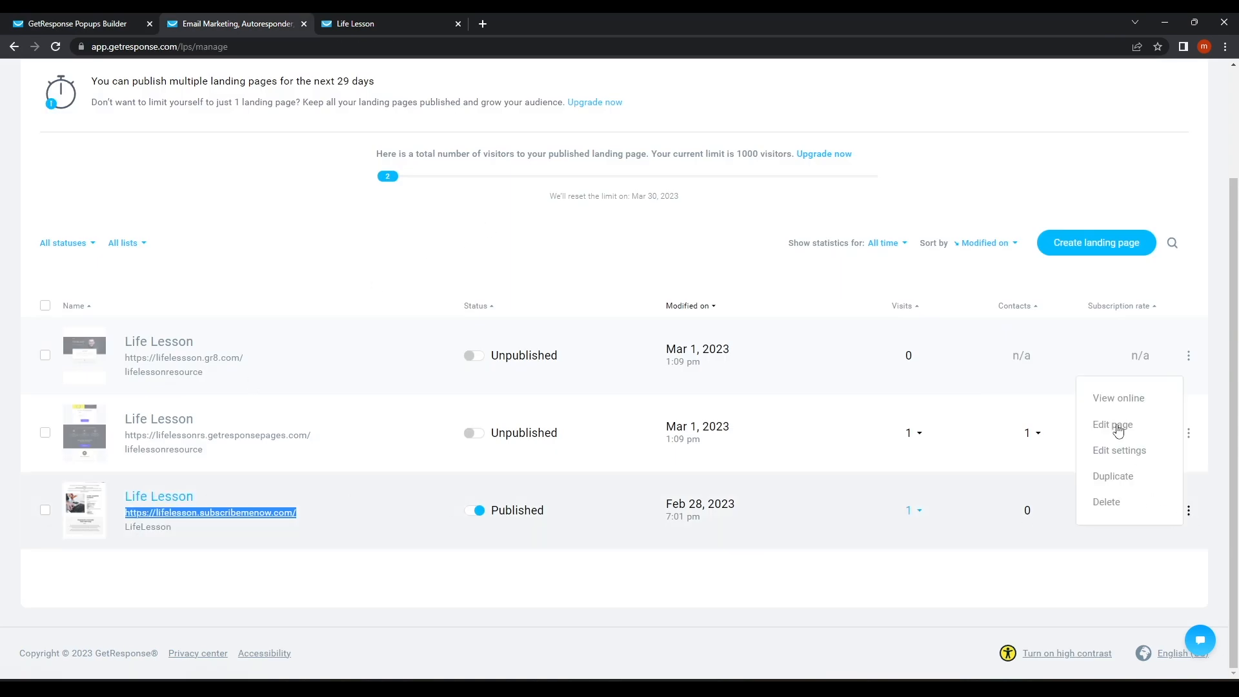
click(1120, 451)
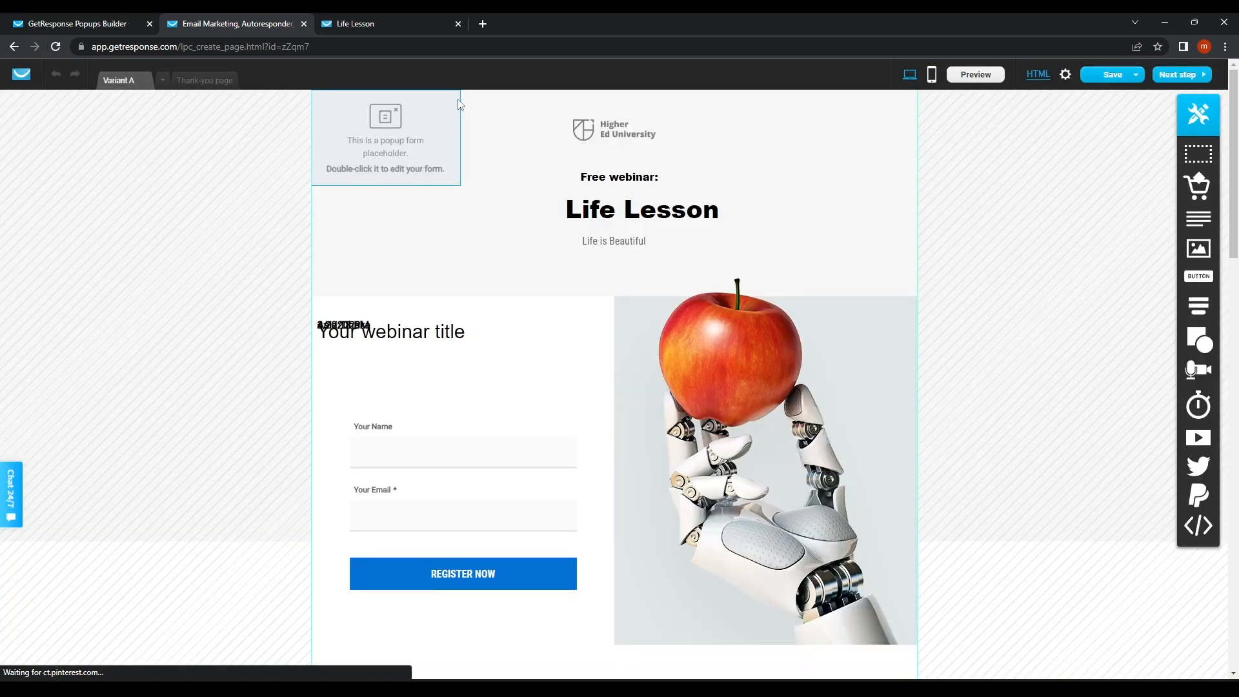
click(451, 98)
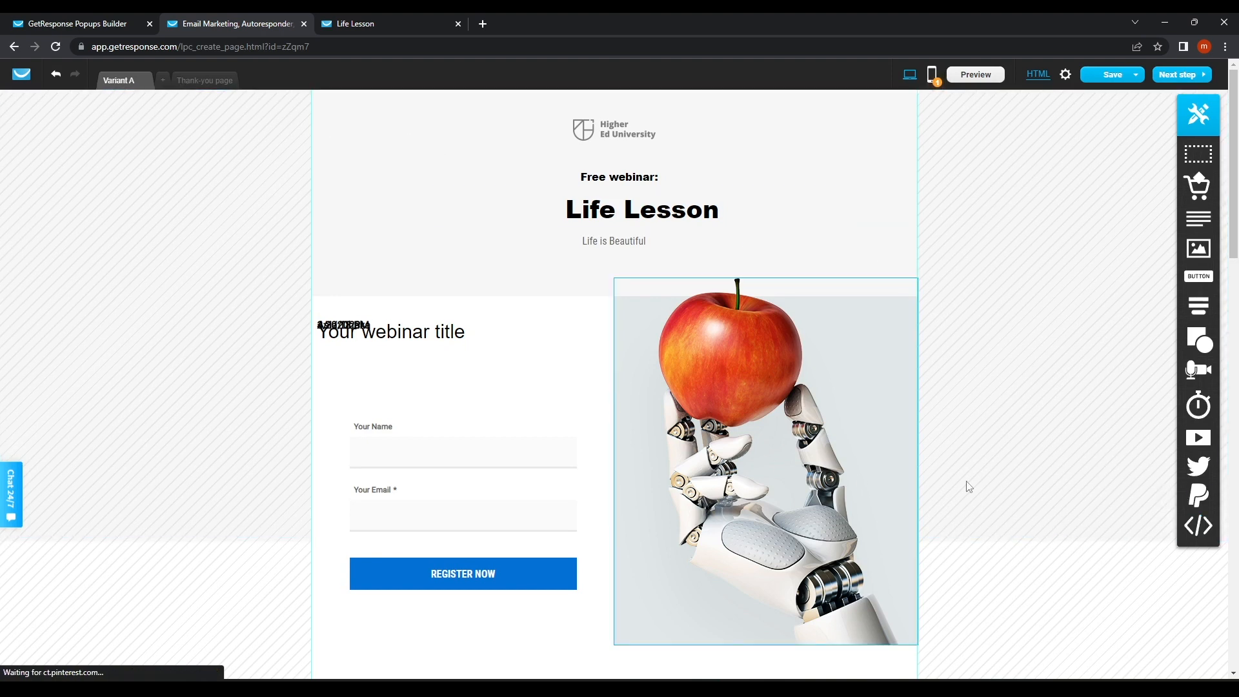
drag(1192, 533, 410, 182)
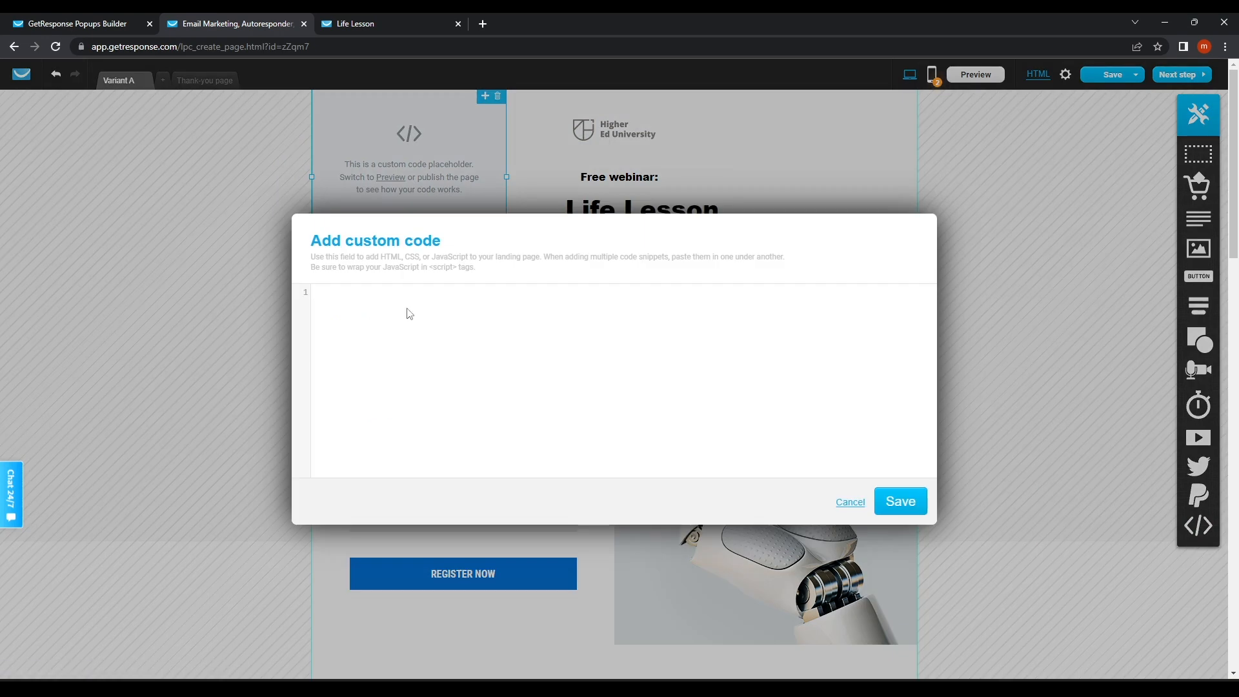
text(<!-- GetResponse Analytics -->   <script type="text/javascript">    (function(m, o, n, t, e, r, _){           m['__GetResponseAnalyticsObject'] = e;m[e] = m[e] || function() {(m[e].q = m[e].q || []).push(arguments)};           r = o.createElement(n);_ = o.getElementsByTagName(n)[0];r.async = 1;r.src = t;r.setAttribute('crossorigin', 'use-credentials');_.parentNode .insertBefore(r, _);       })(window, document, 'script', 'https://ga.getresponse.com/script/7ce960f4-0a77-4a2c-b3c9-6ebaf6b58951/ga.js', 'GrTracking');     </script>   <!-- End GetResponse Analytics -->)
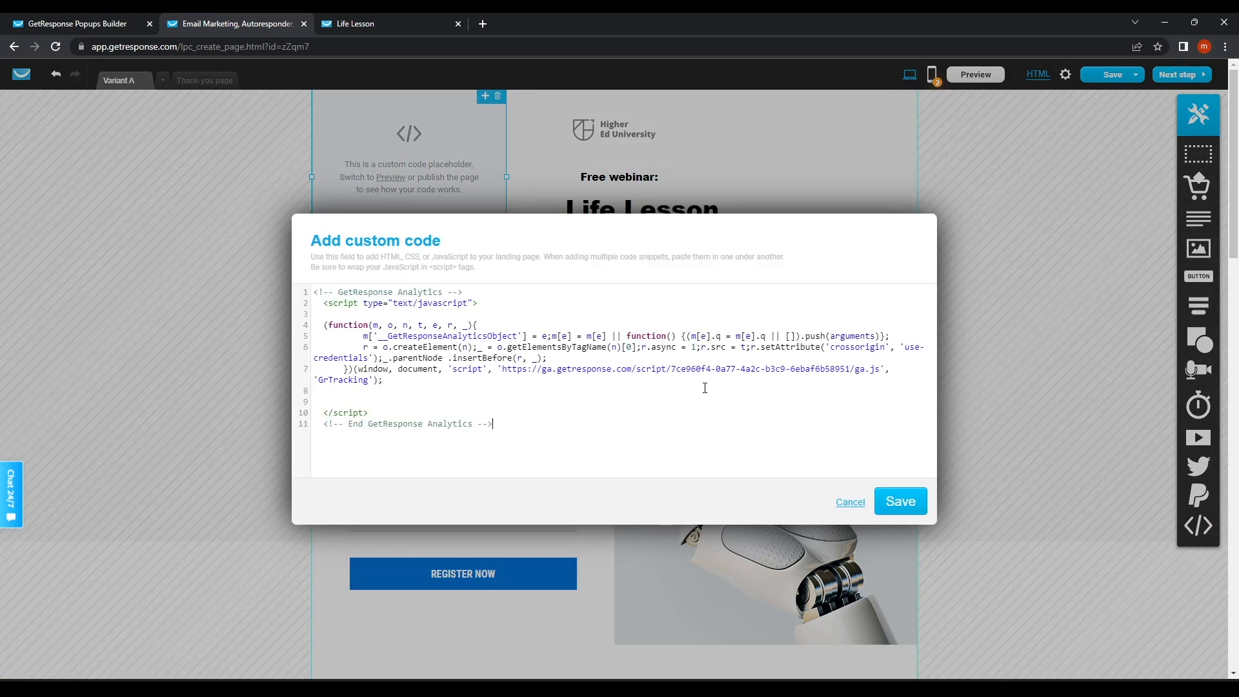
click(900, 501)
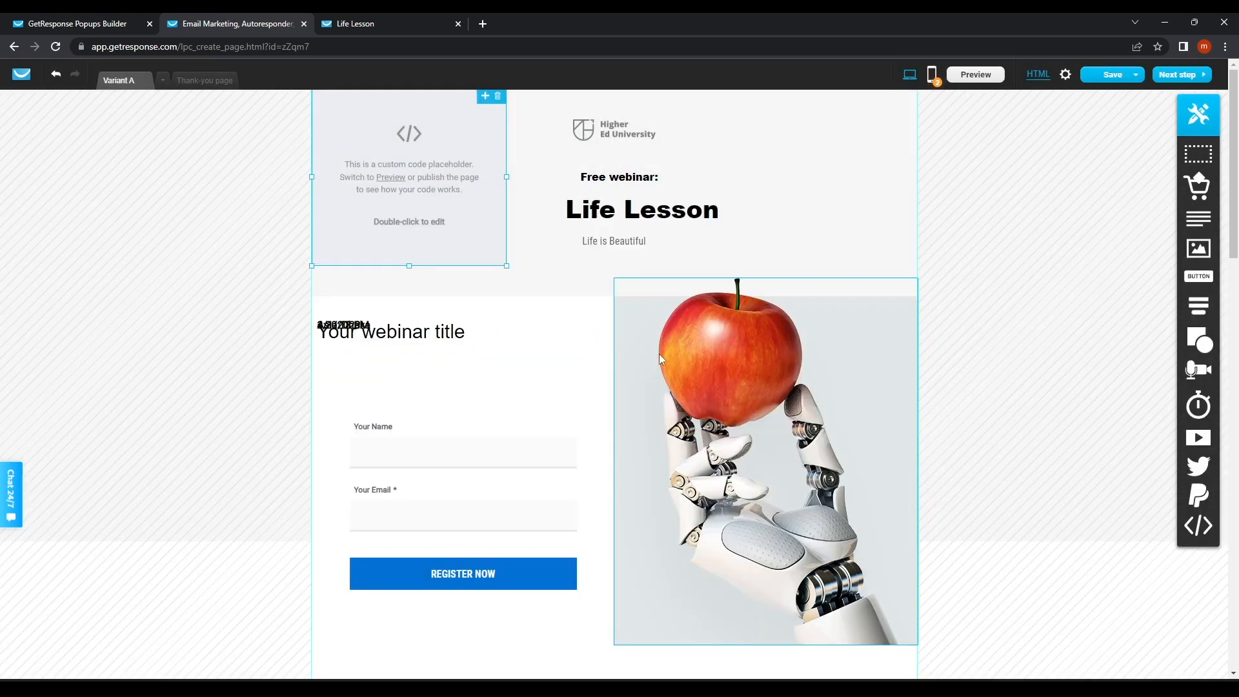
scroll(612, 368, down, 3)
click(1190, 75)
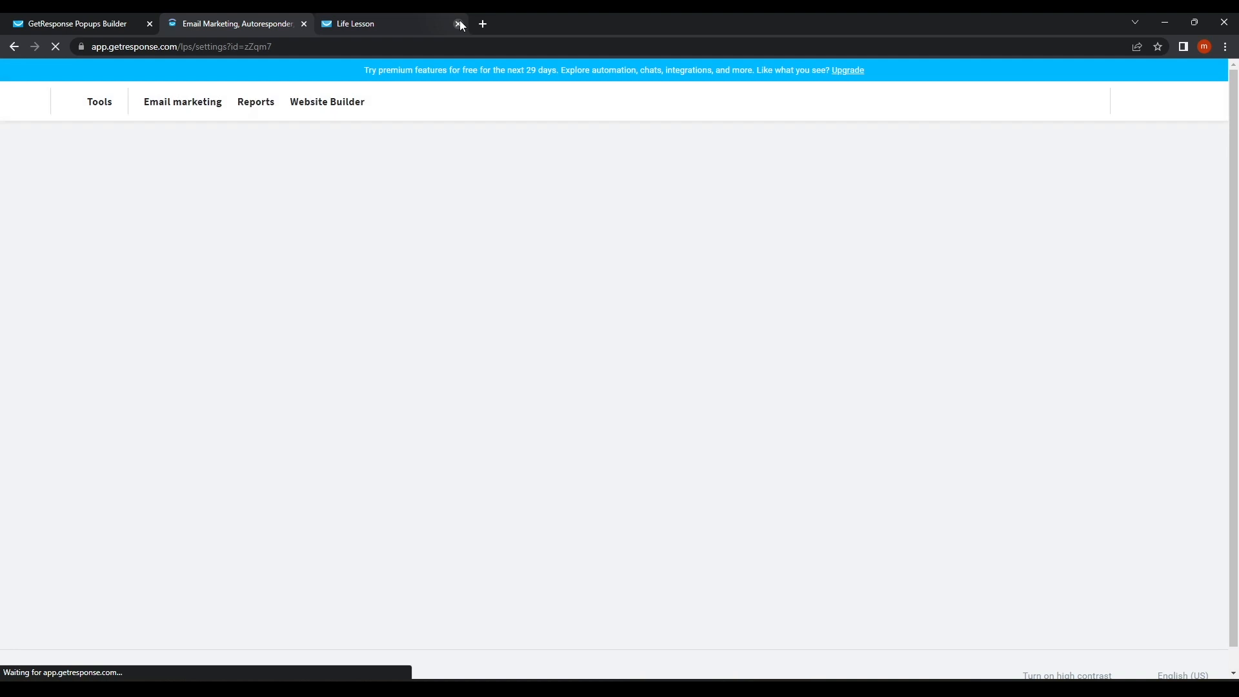
Republish the Life Lesson page and reload it live at lifelesson.subscribemenow.com to see the pink popup.
click(458, 23)
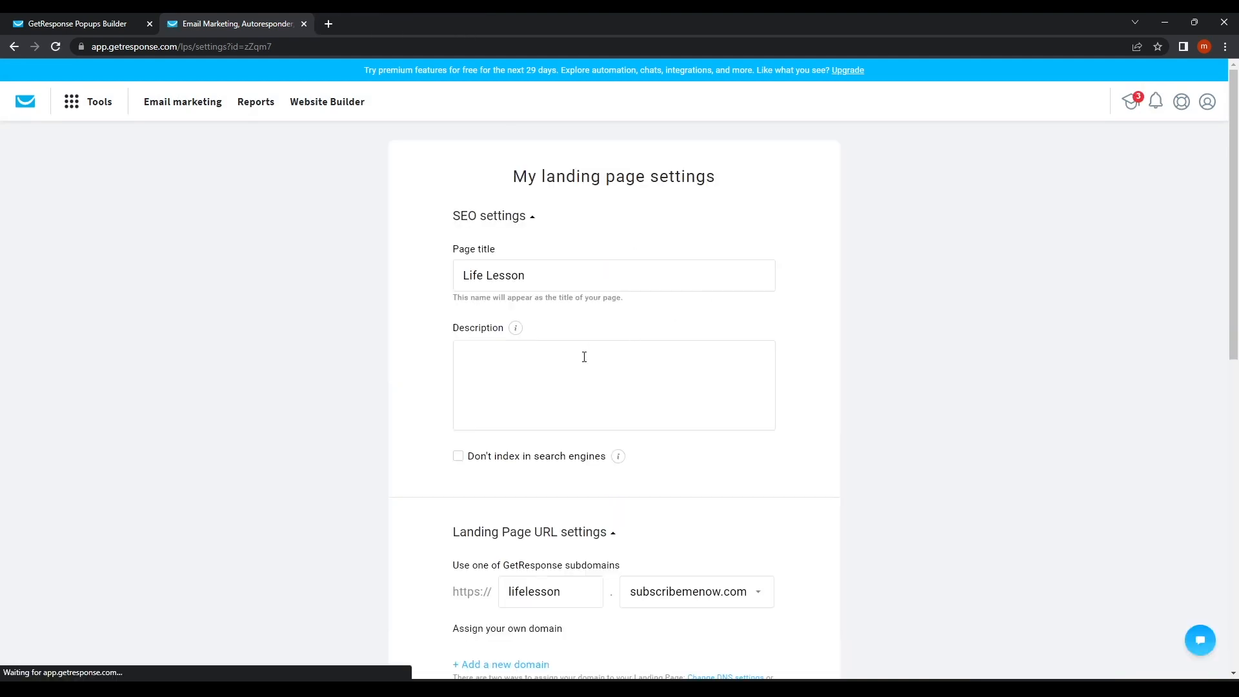
scroll(568, 390, down, 10)
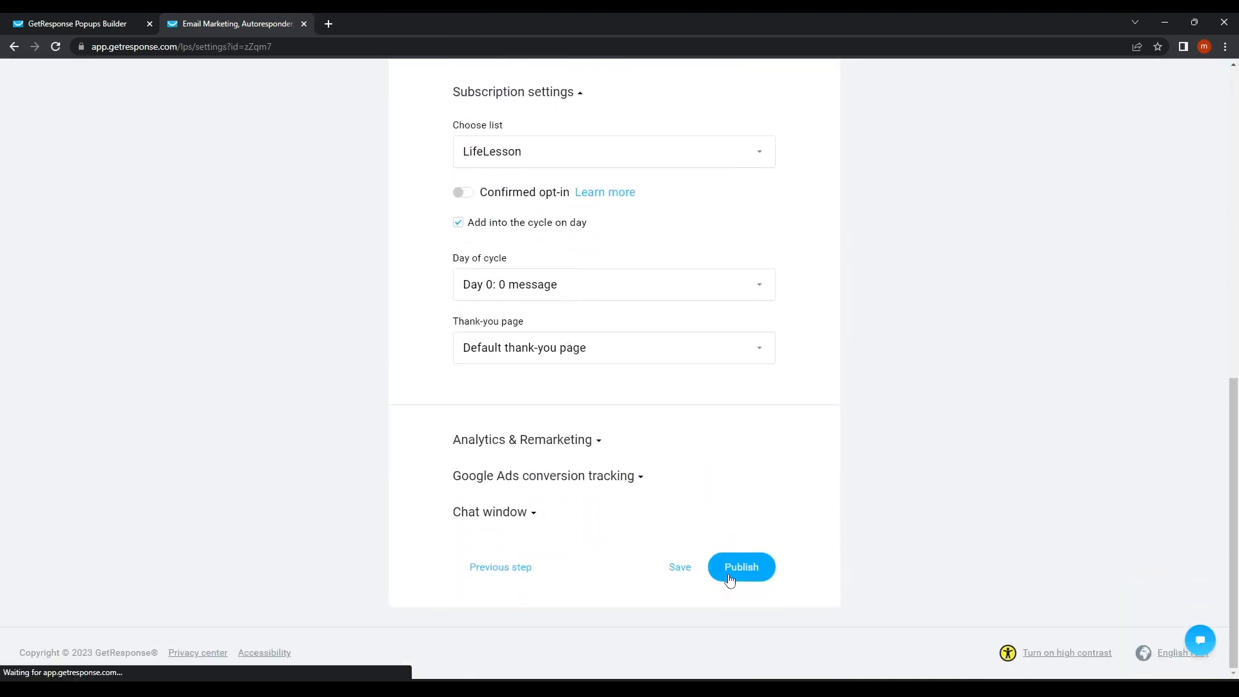
click(729, 574)
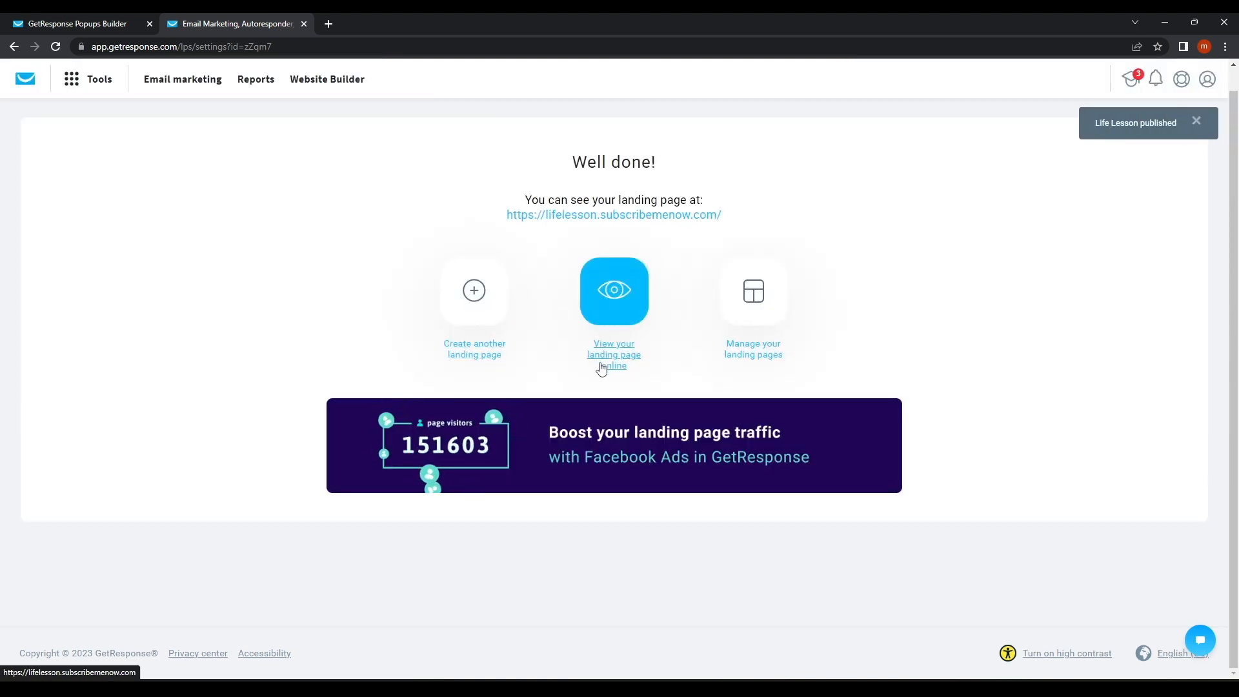
click(601, 366)
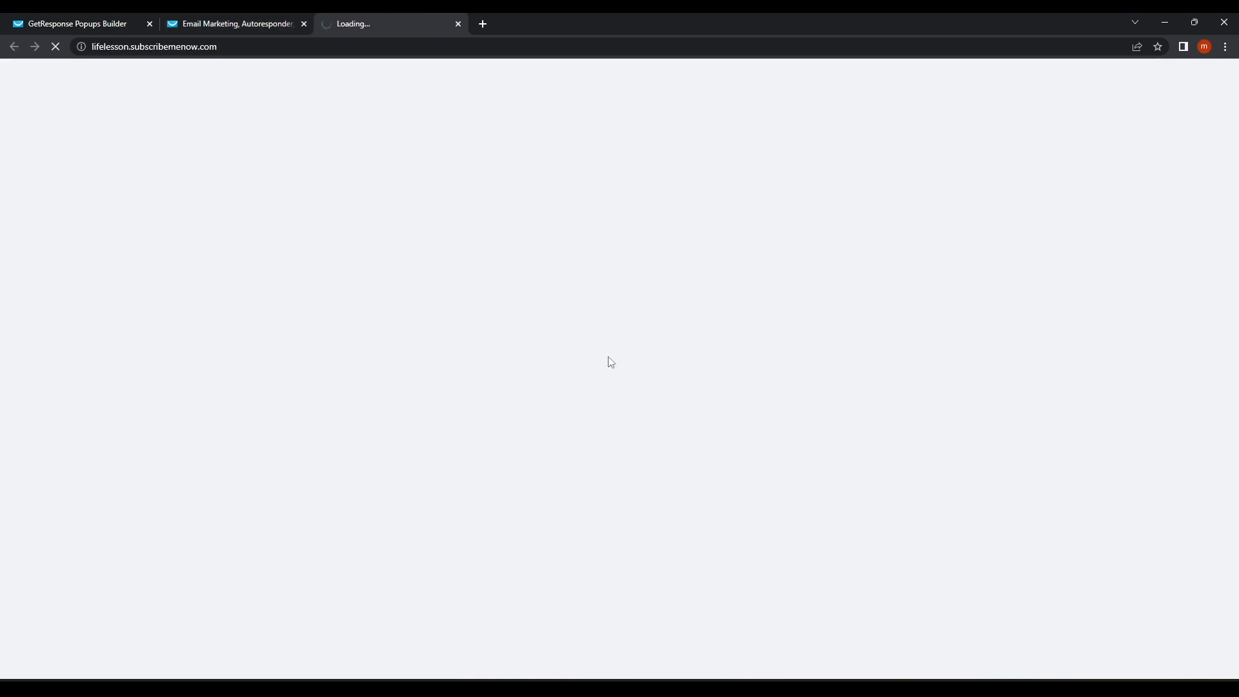
scroll(477, 437, down, 15)
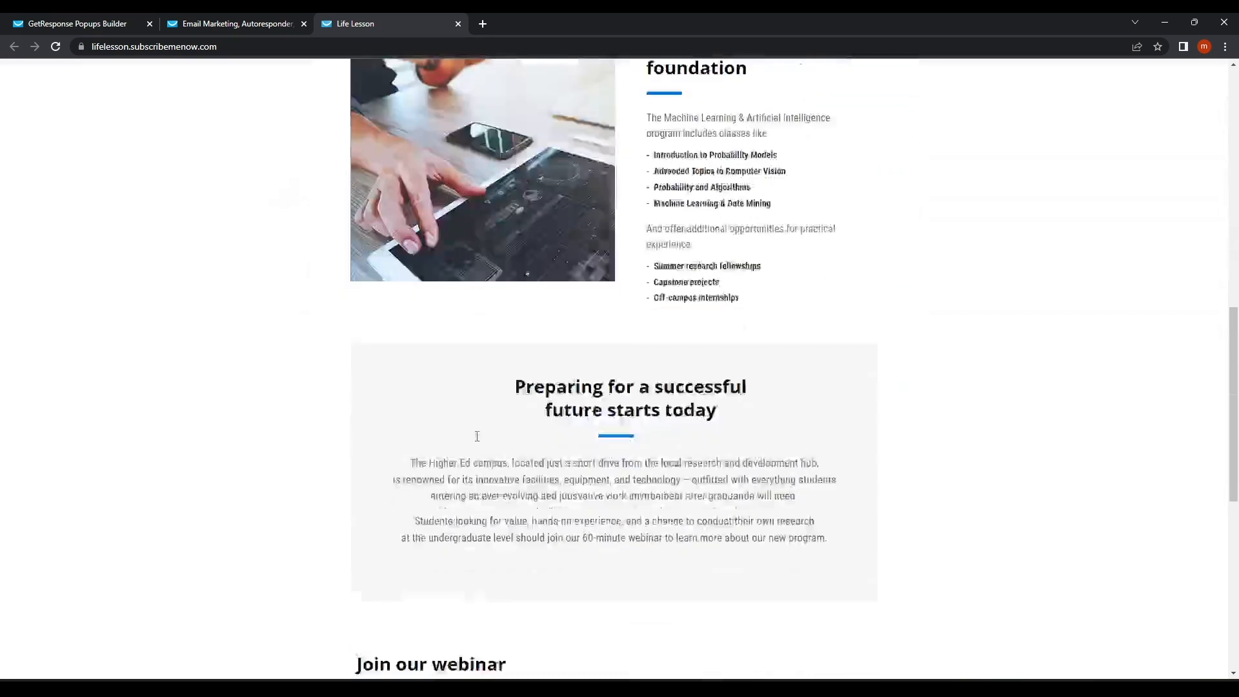
scroll(477, 436, up, 15)
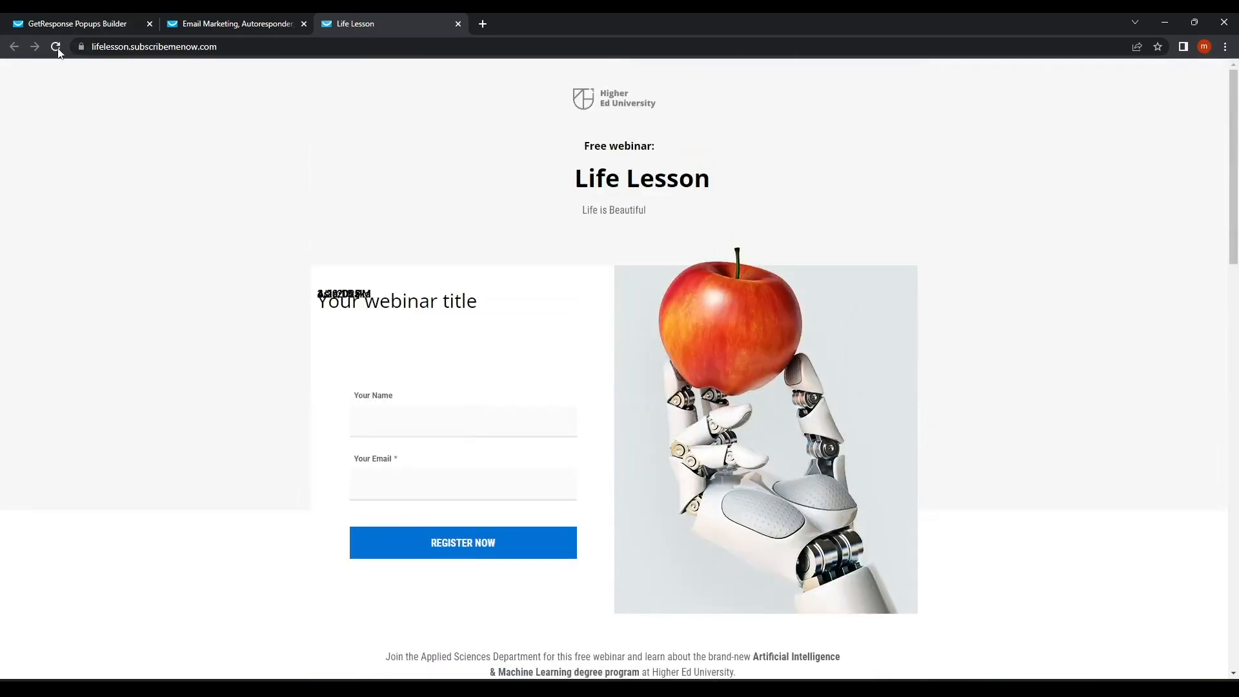
click(56, 48)
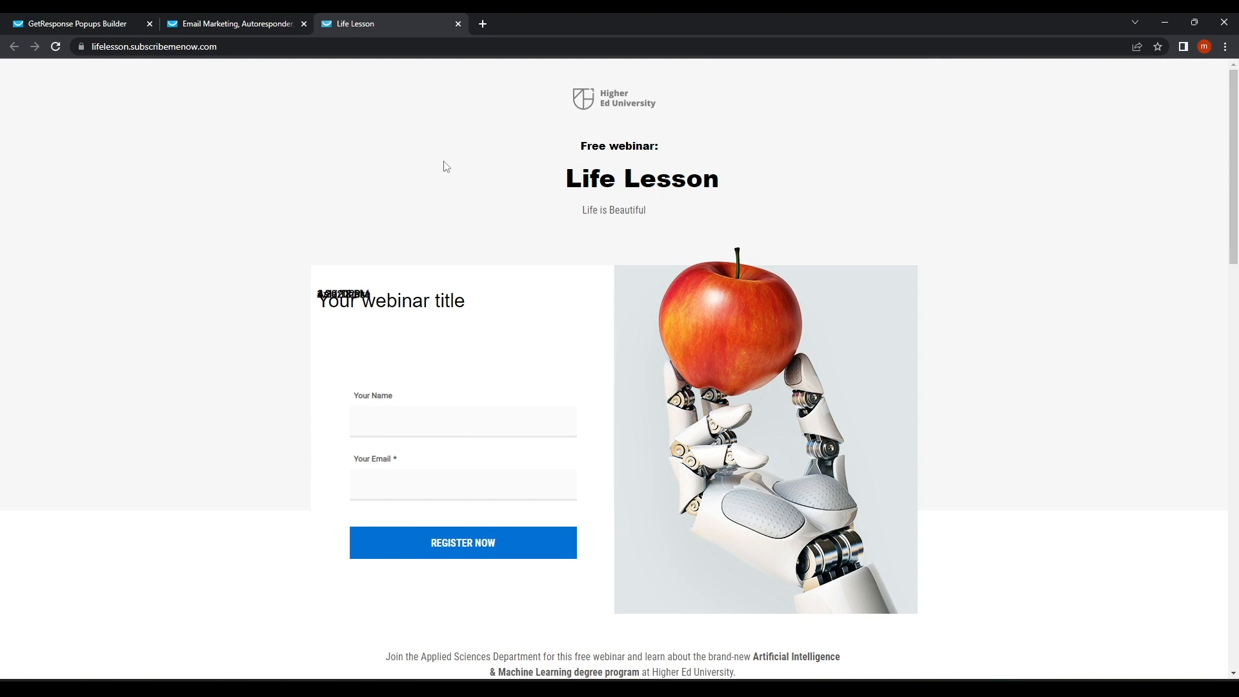
scroll(444, 166, down, 14)
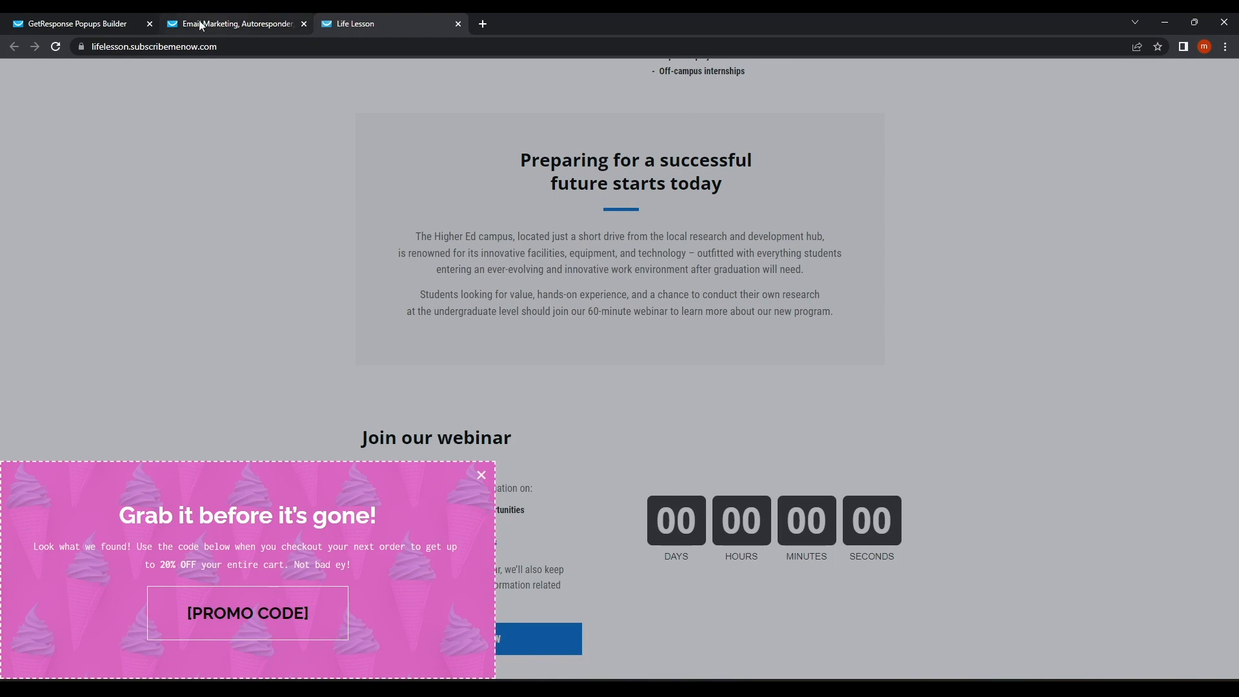
Get back to the Life Lesson landing-page editor, now prompting which webinar the page is for.
click(118, 20)
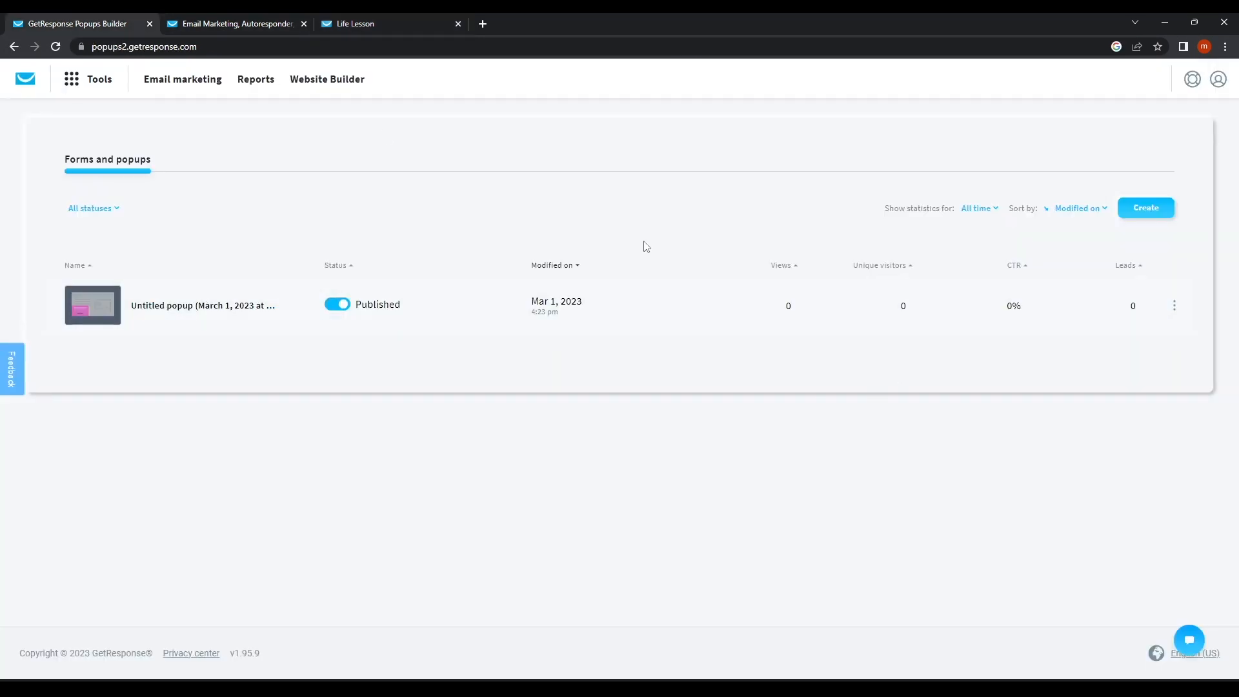
click(369, 22)
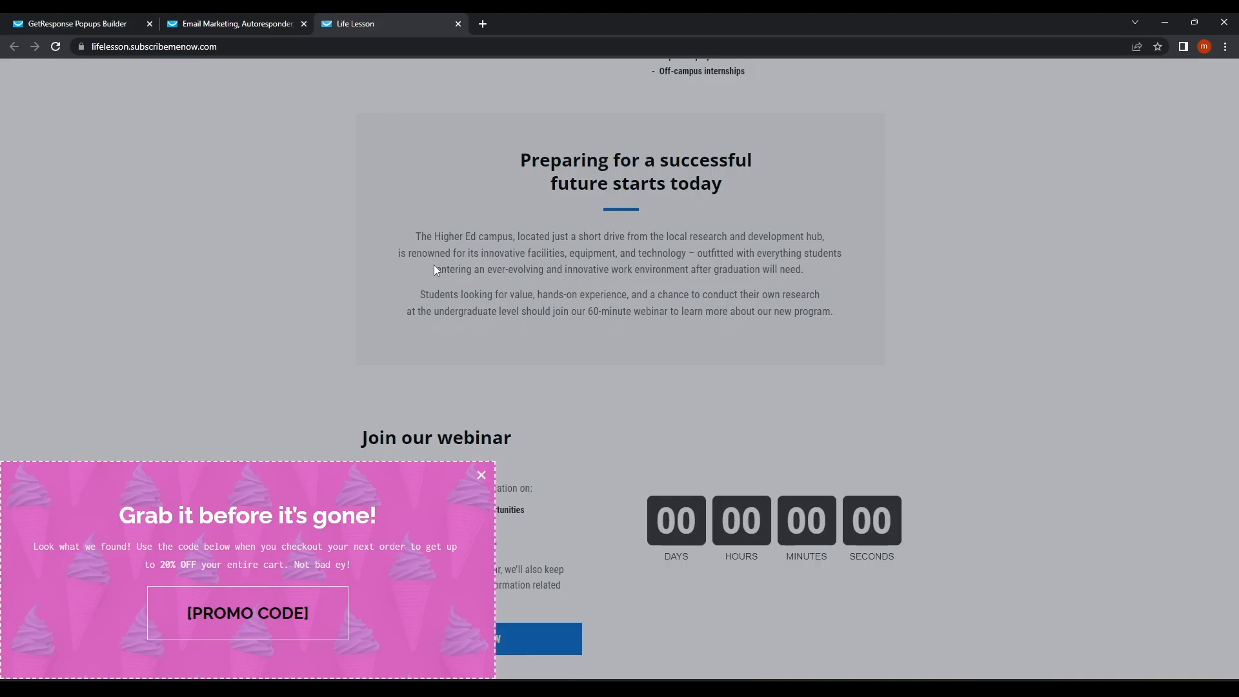
click(103, 23)
click(74, 81)
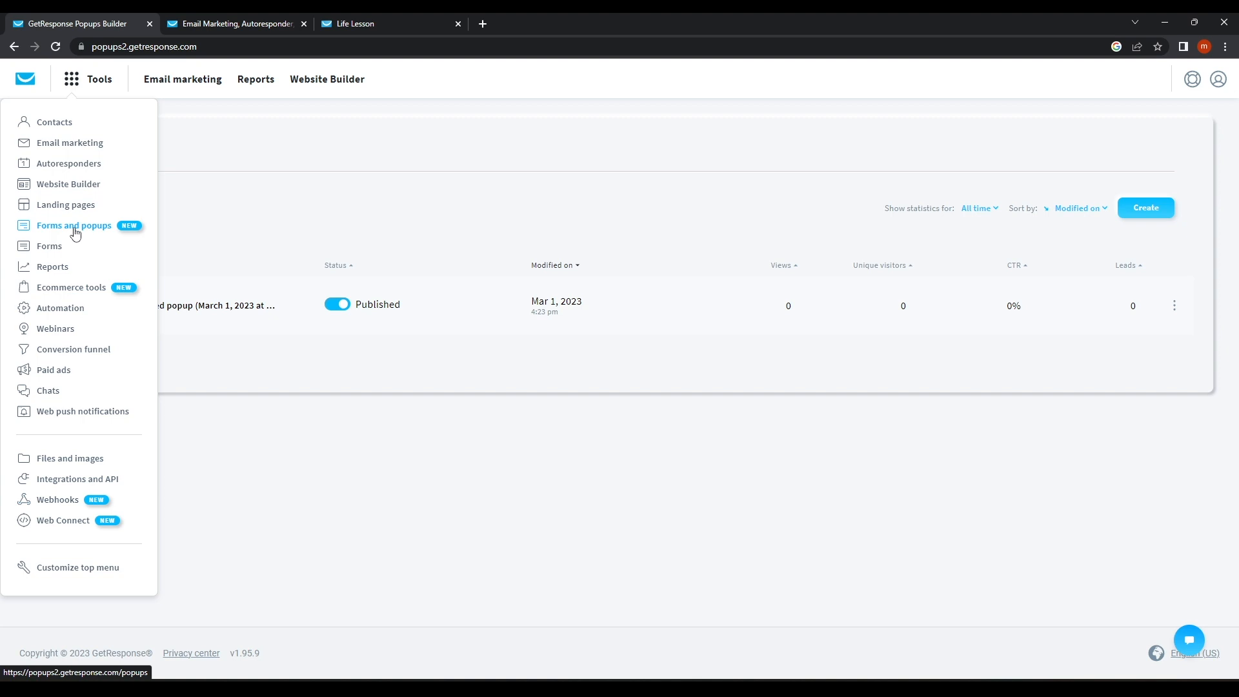
click(284, 23)
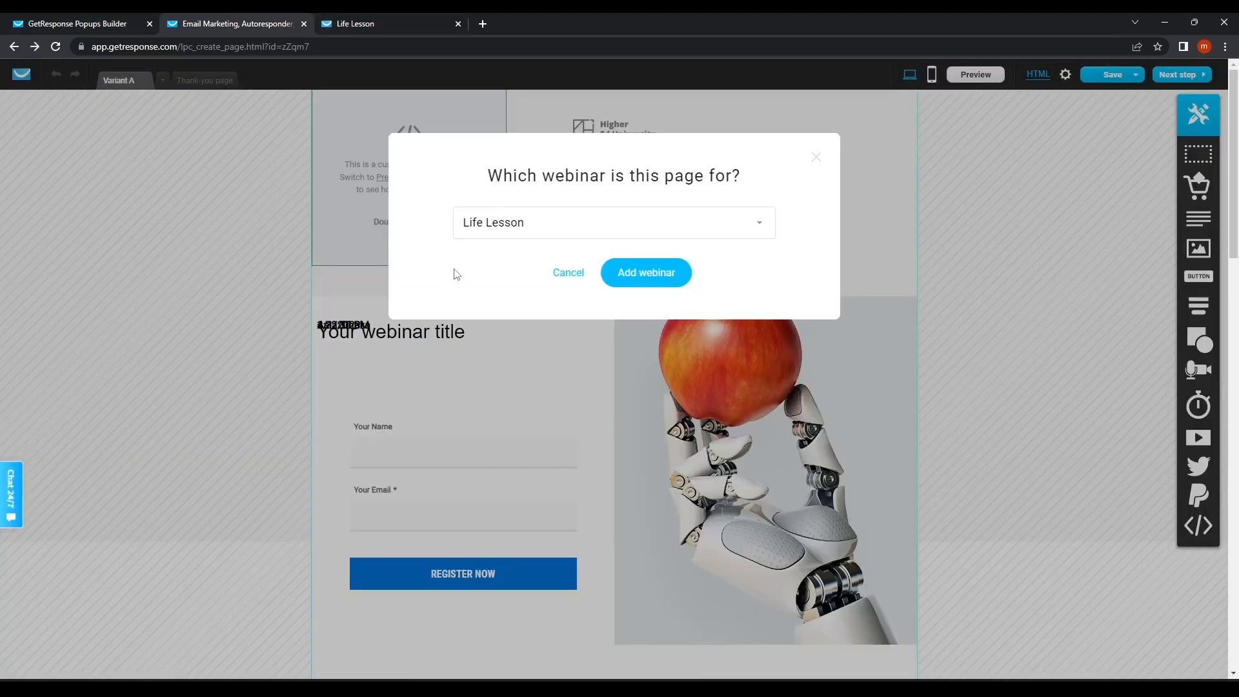
Dismiss the webinar prompt and start a new form from Tools > Forms with Create Form.
click(816, 156)
scroll(435, 357, down, 4)
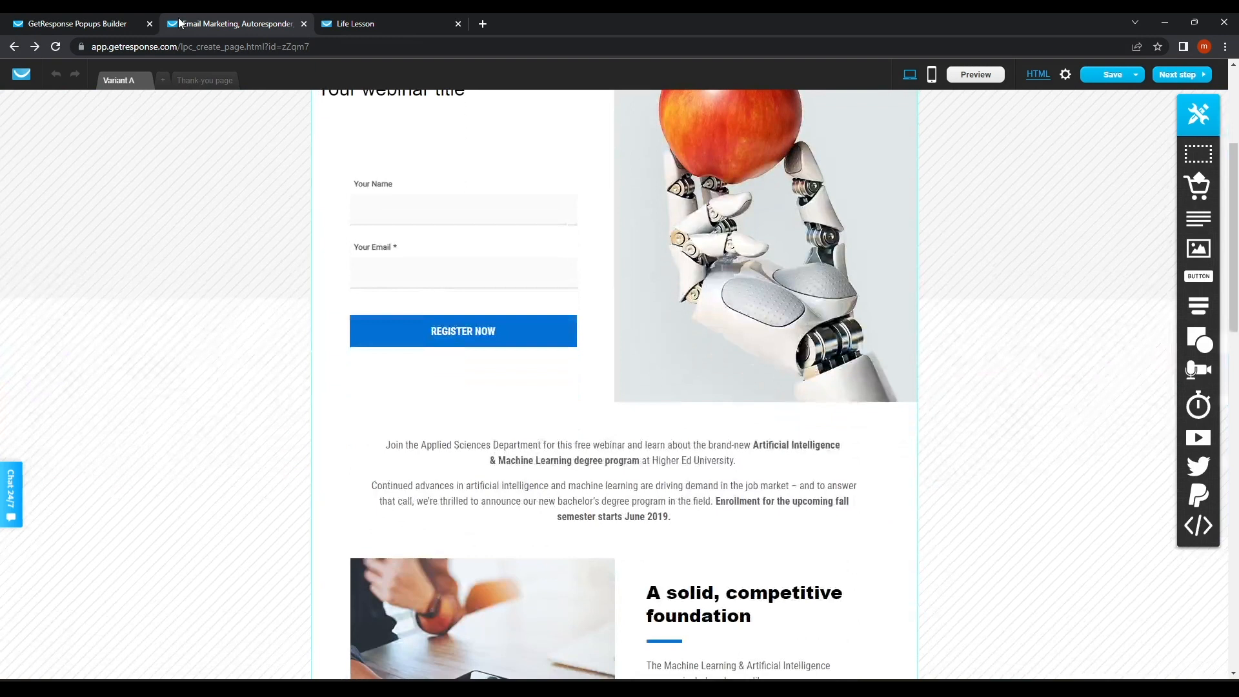
click(126, 20)
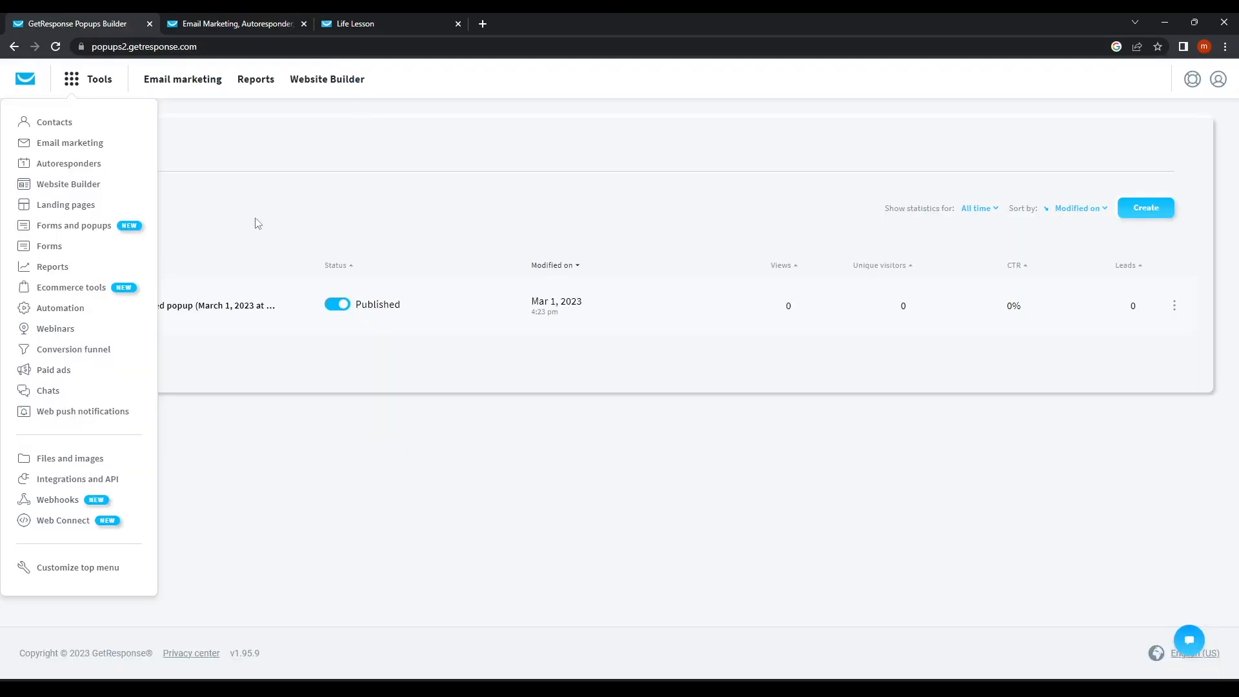
click(45, 244)
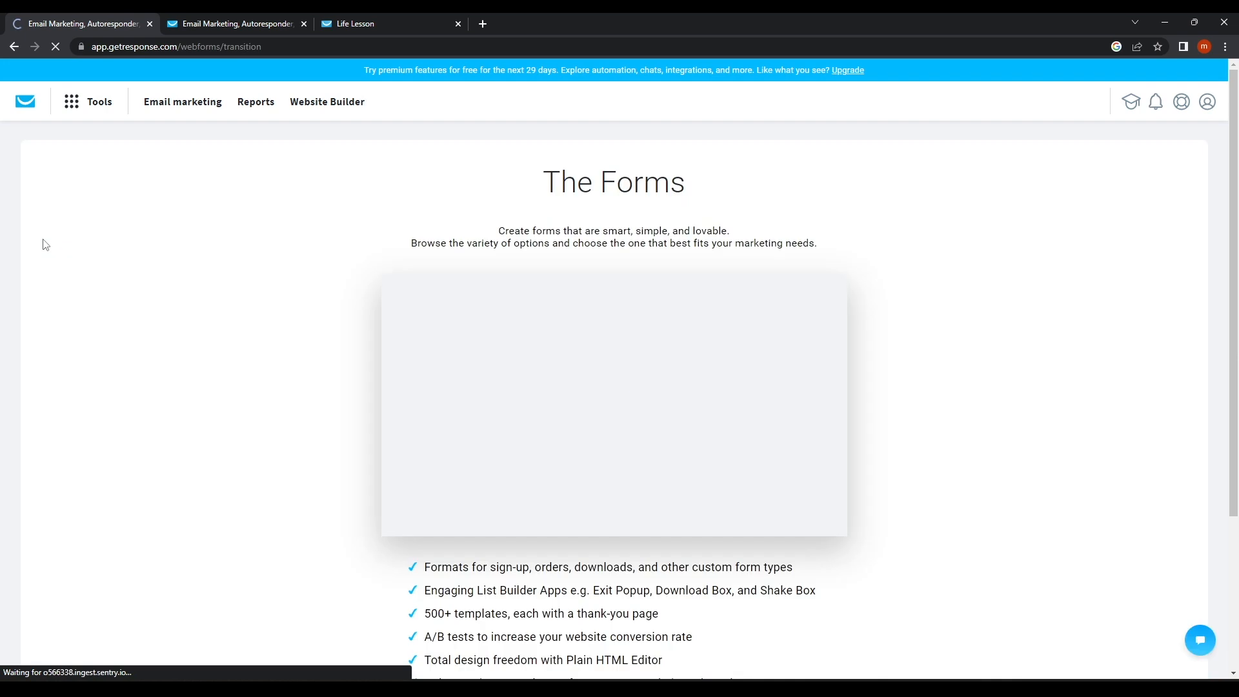
scroll(728, 441, down, 1)
scroll(727, 442, down, 3)
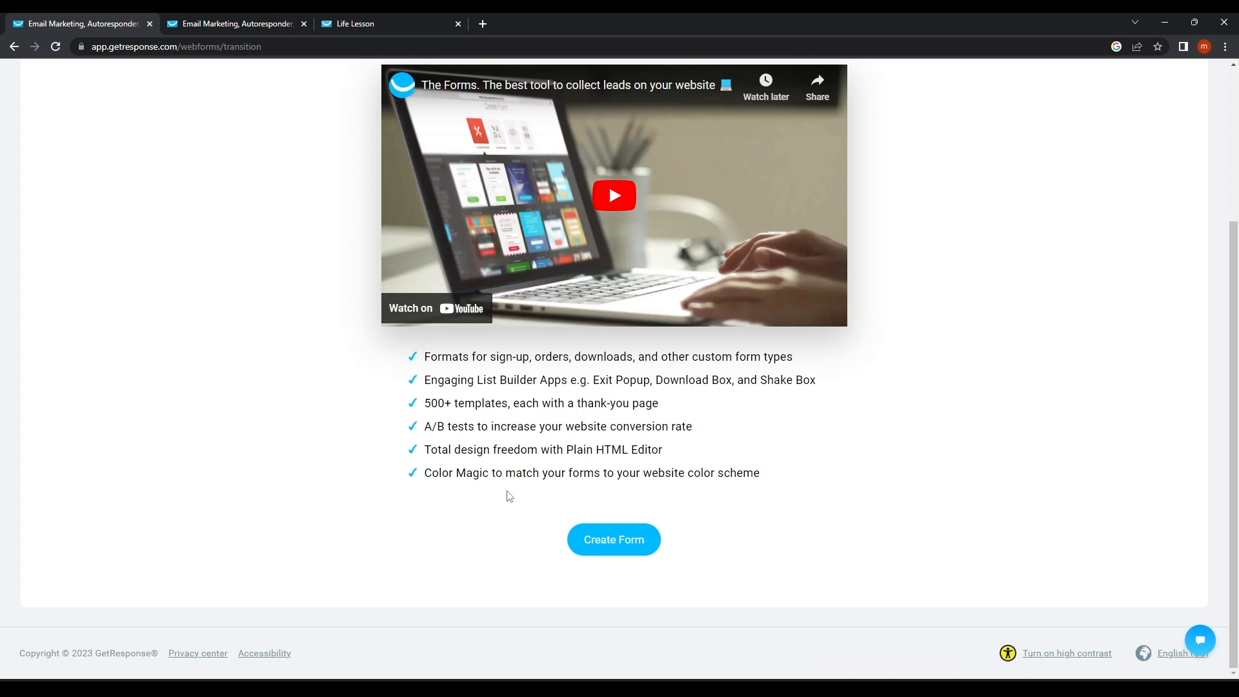
click(602, 544)
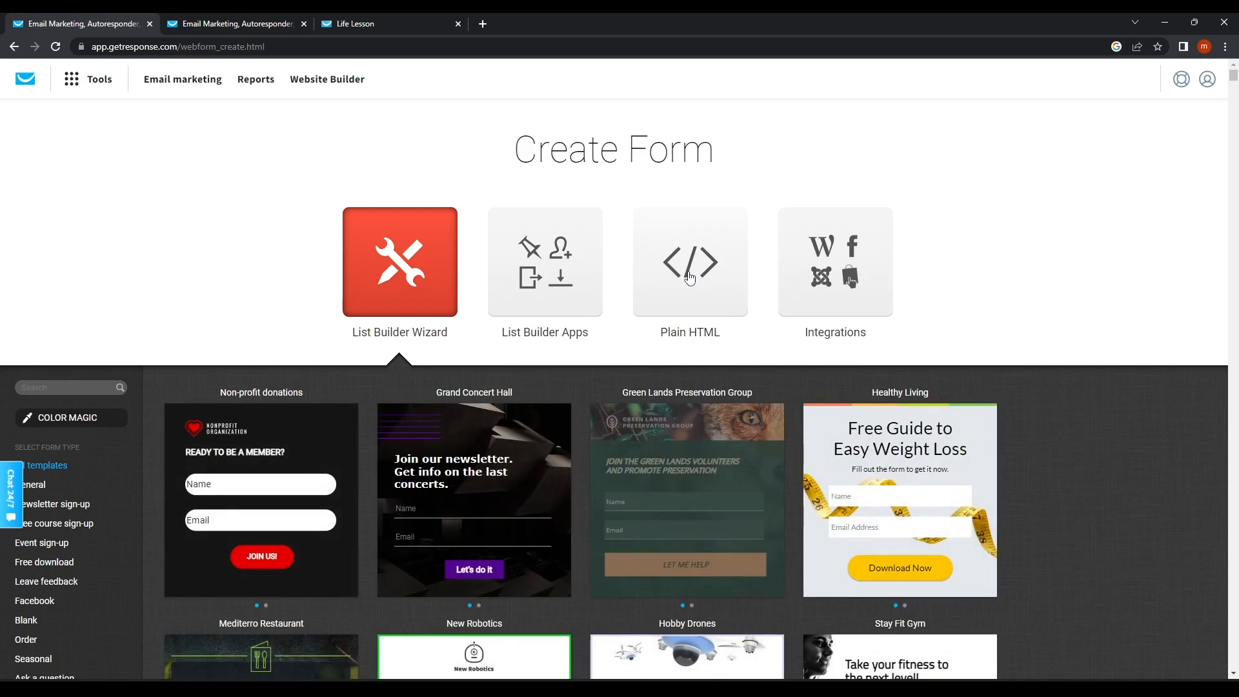
Try the Mediterro Restaurant form template, then go back from the error page it opens.
scroll(375, 390, down, 3)
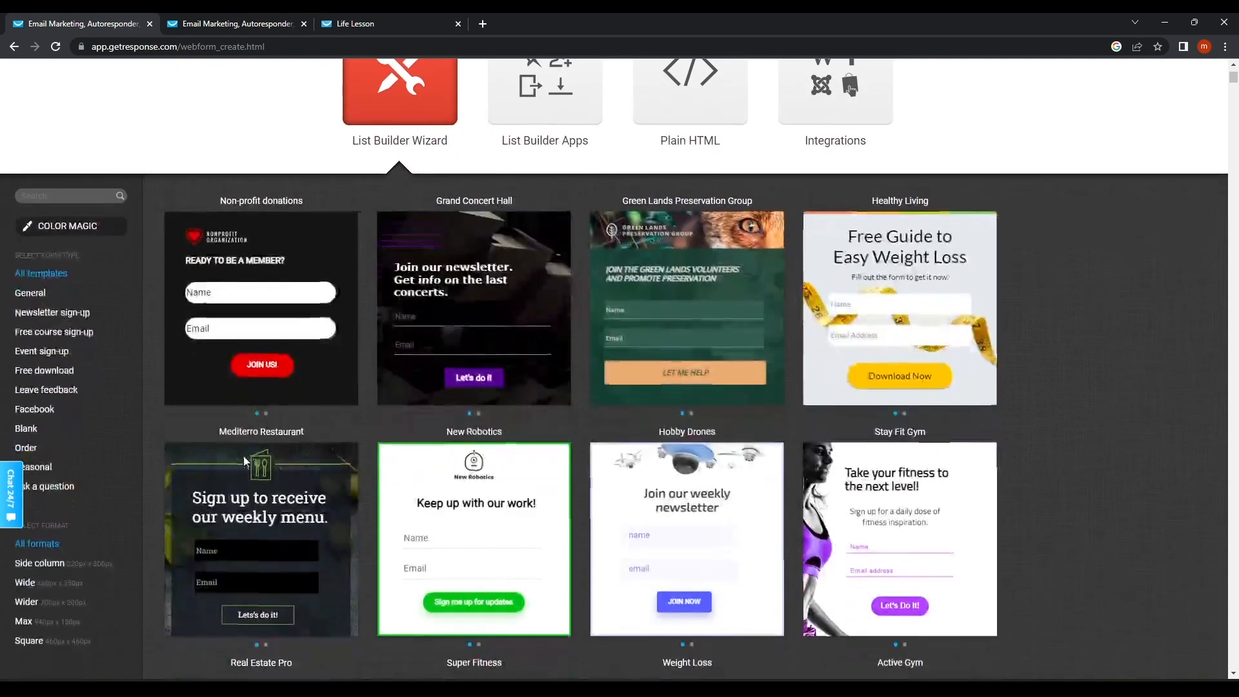
scroll(760, 592, down, 4)
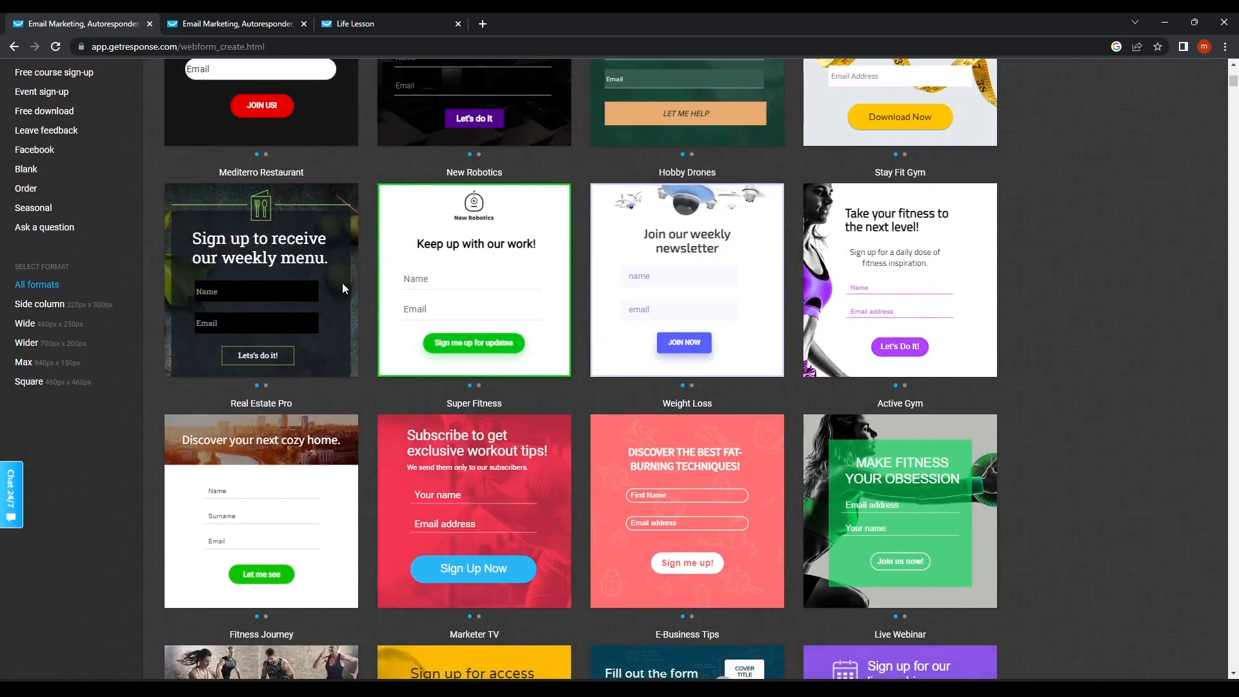
click(265, 285)
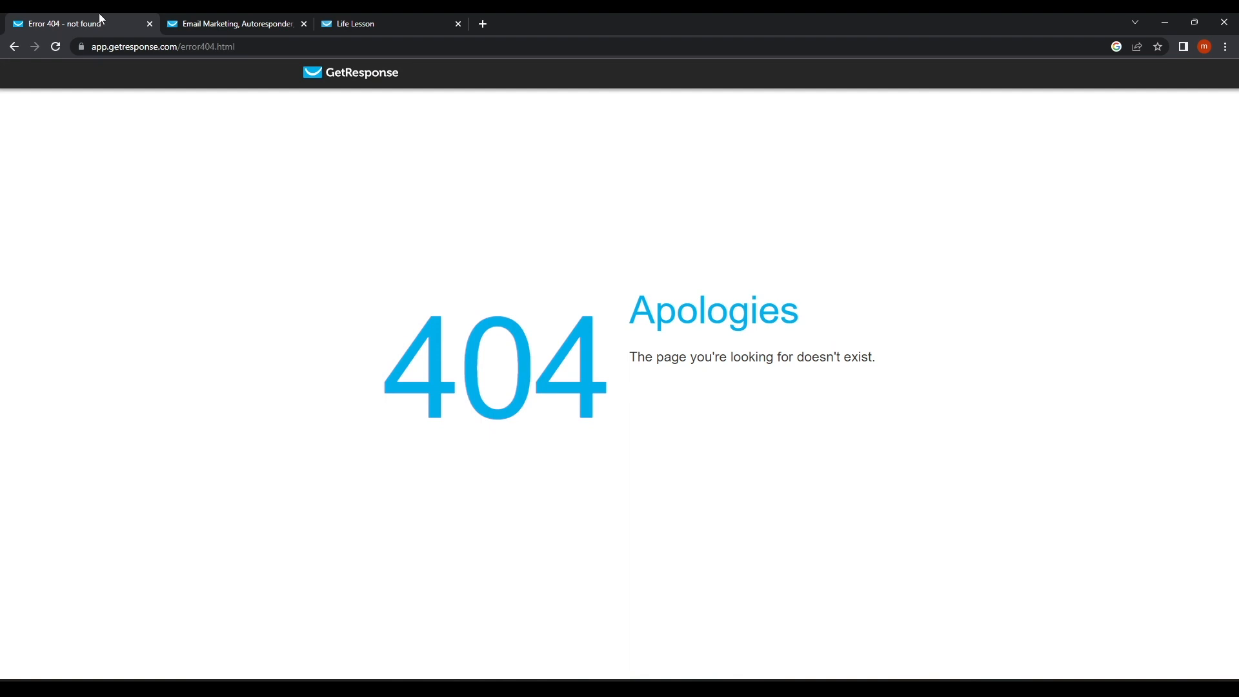
click(14, 46)
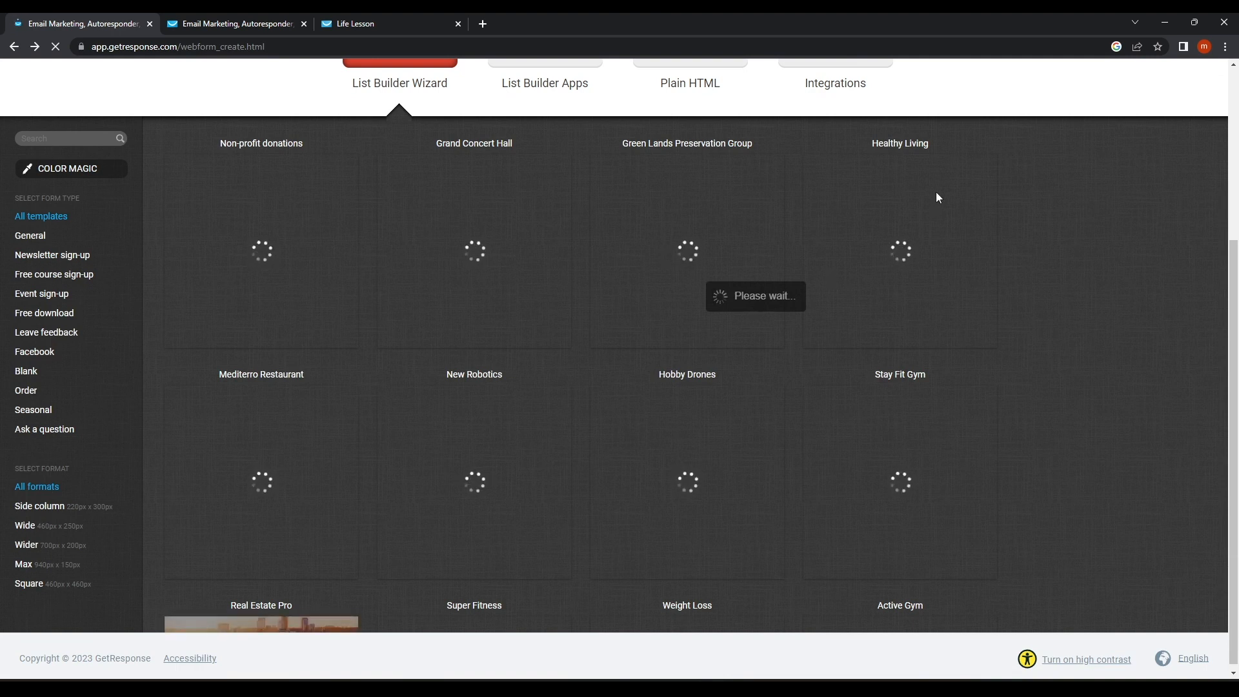
scroll(571, 499, down, 3)
click(460, 521)
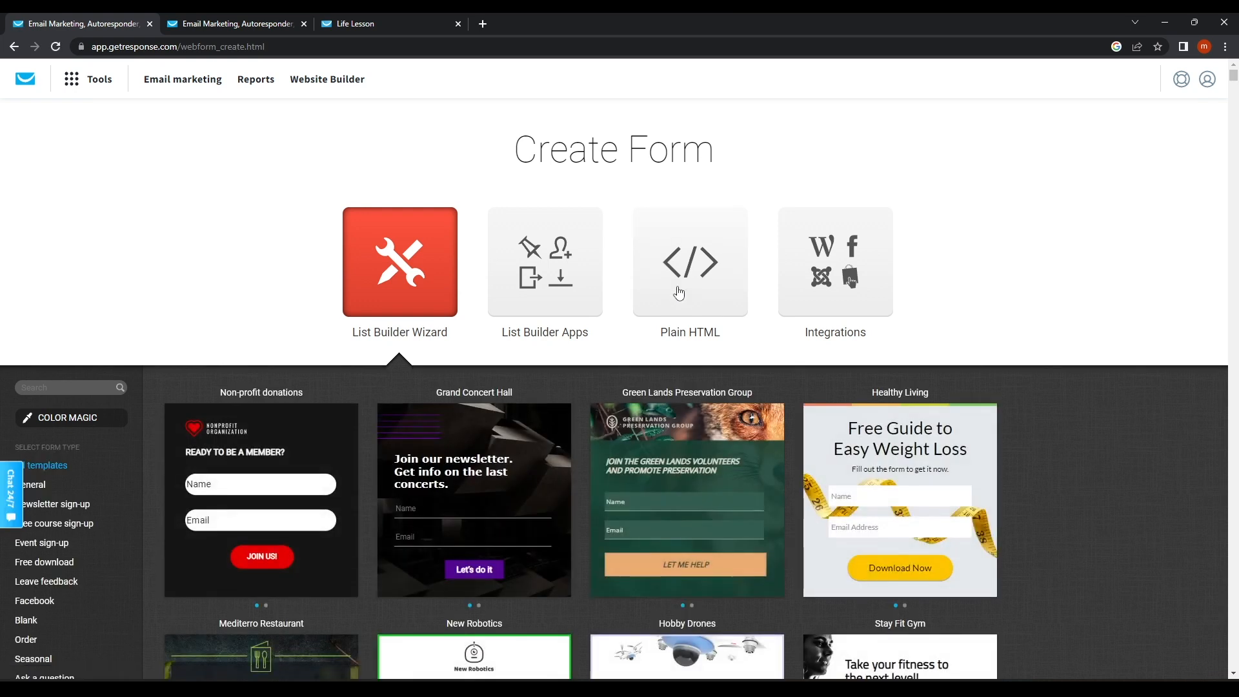
Compare the Plain HTML code, List Builder Apps and Integrations options.
click(678, 285)
scroll(469, 481, down, 3)
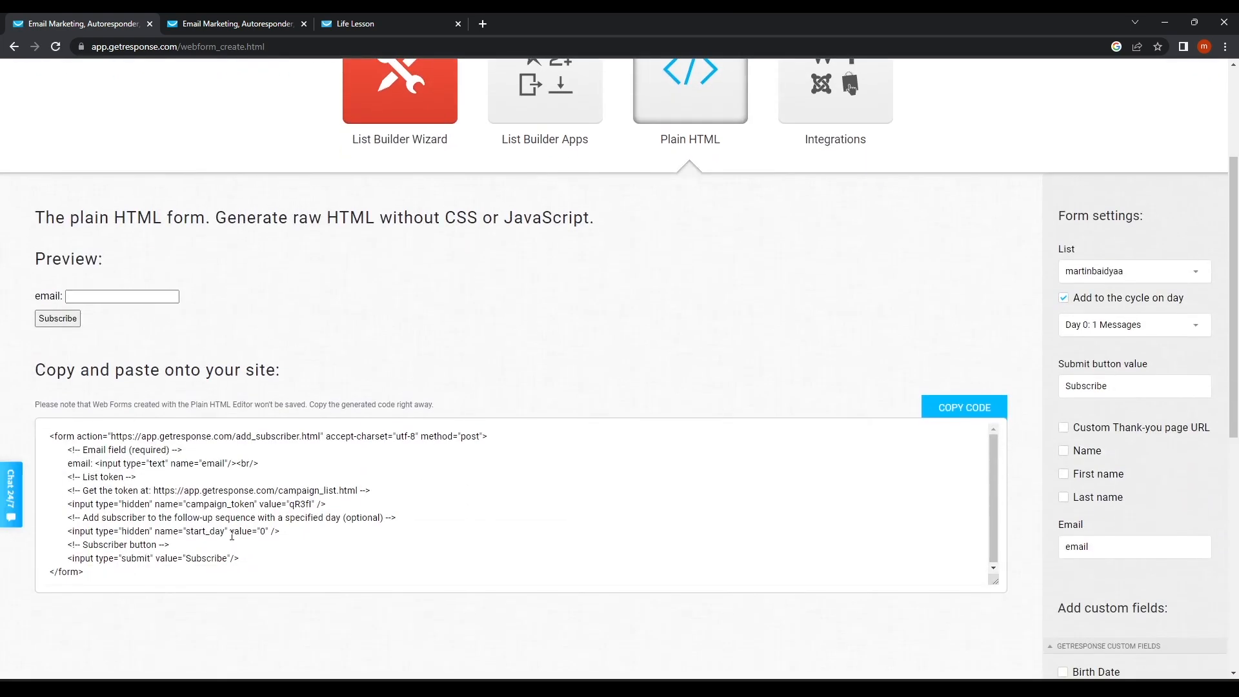
scroll(232, 533, up, 3)
click(548, 268)
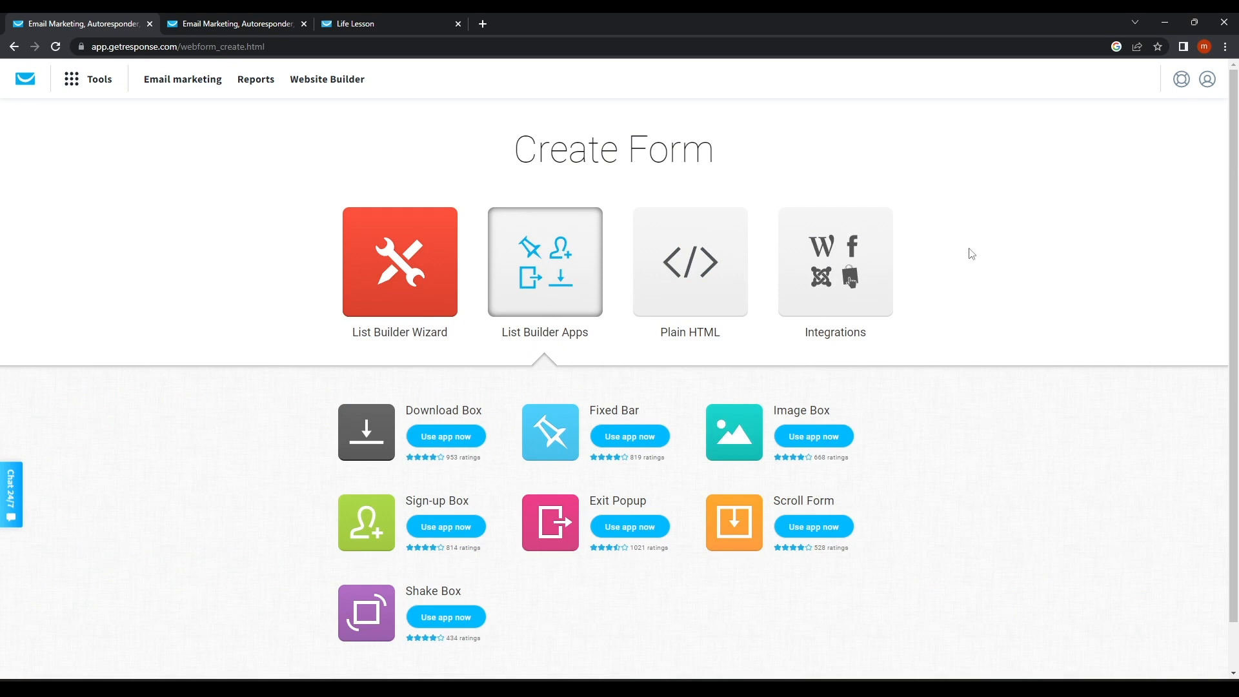
click(875, 266)
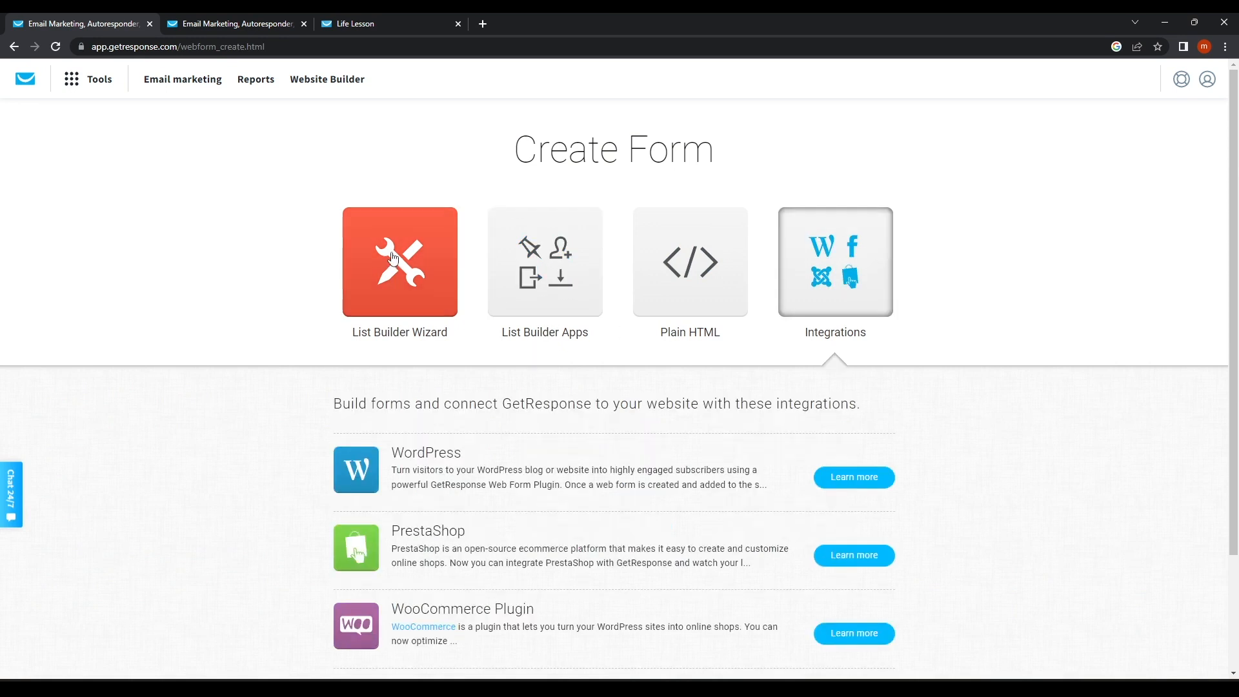
Browse the List Builder Wizard templates such as Non-profit donations, Grand Concert Hall and Healthy Living.
click(393, 256)
scroll(263, 396, down, 3)
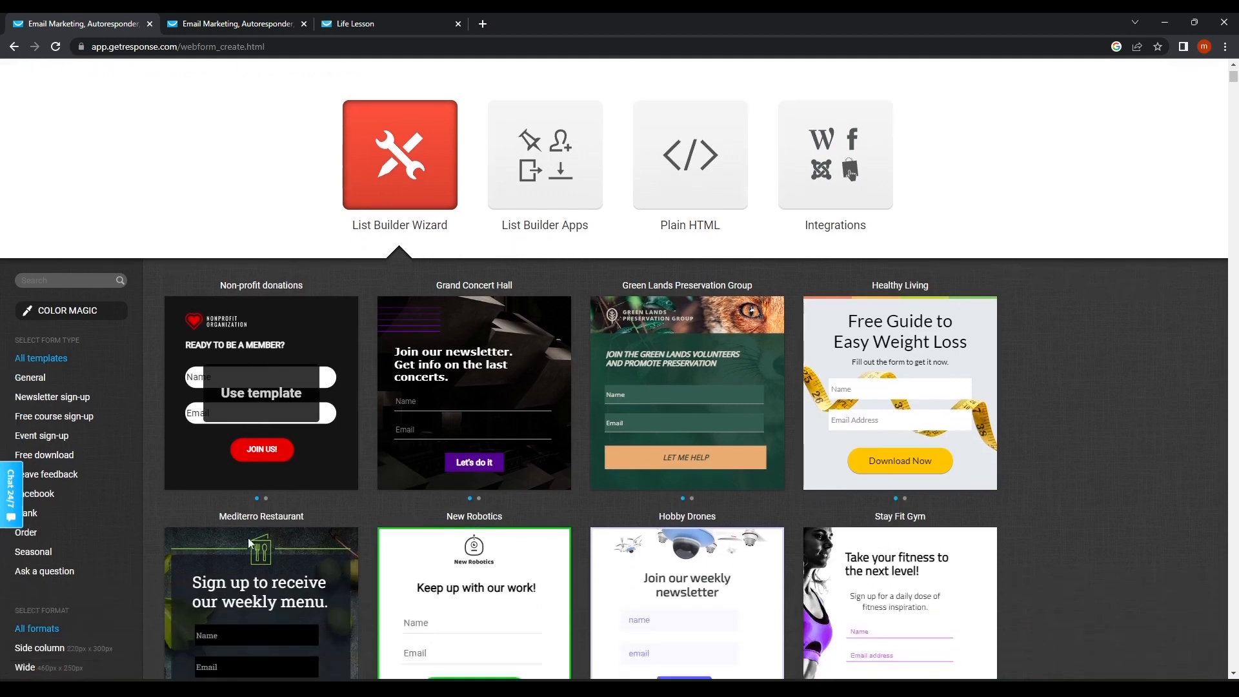
scroll(688, 535, down, 4)
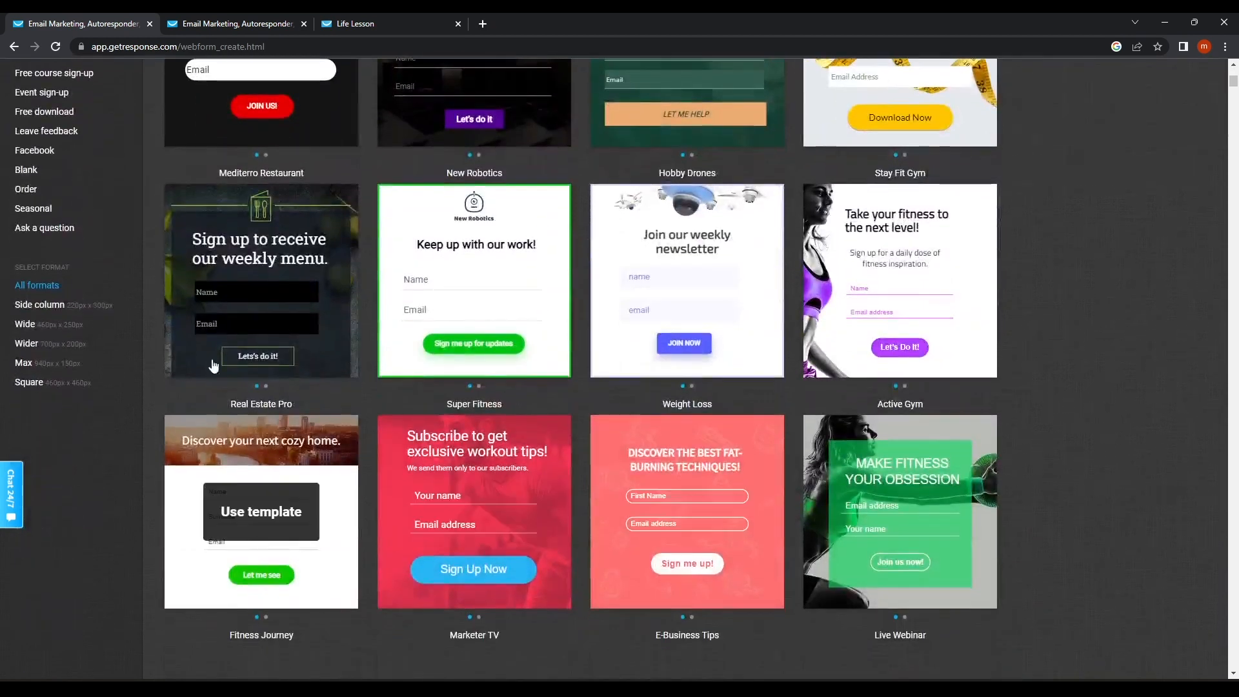
scroll(471, 525, up, 7)
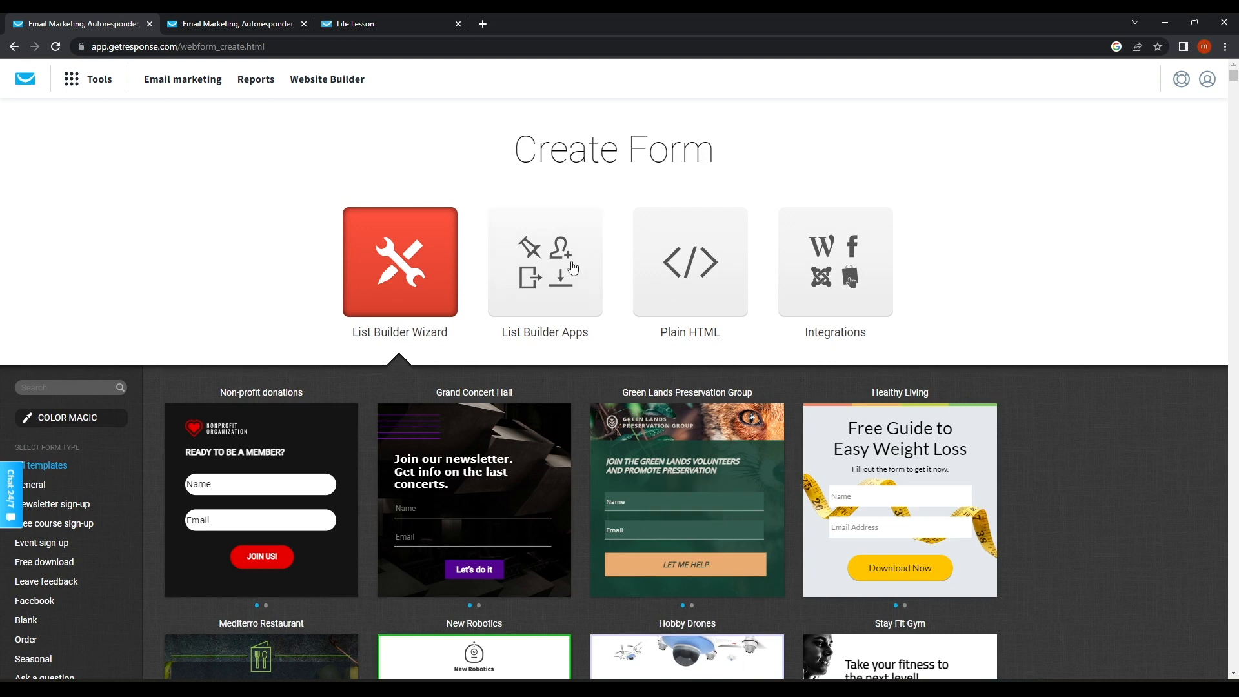
click(96, 84)
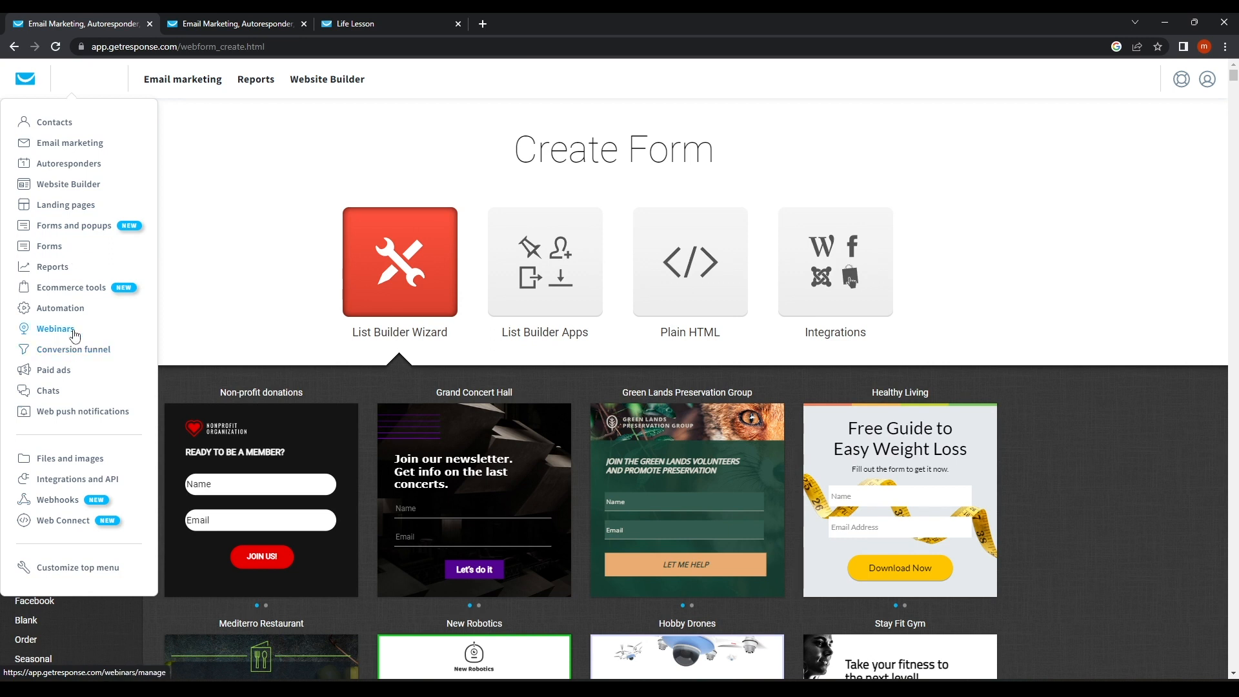
Open Reports, dismiss the click-maps promo, and highlight the delivery, open and click rates.
click(71, 274)
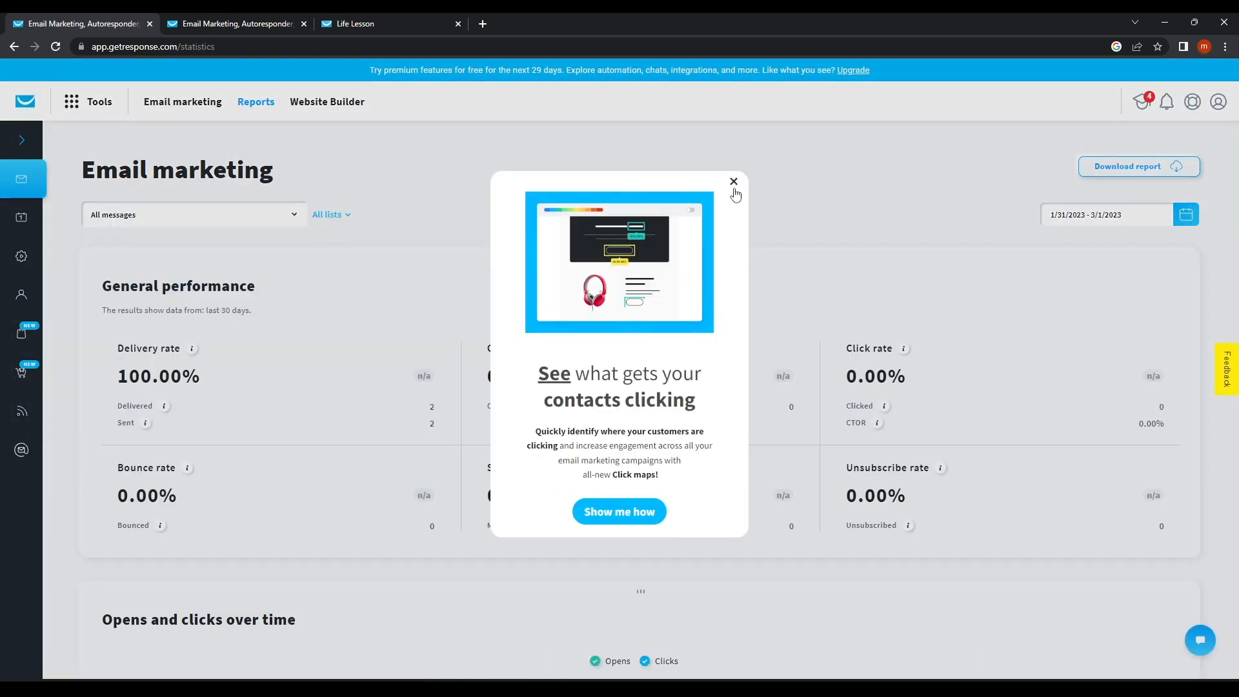
click(733, 182)
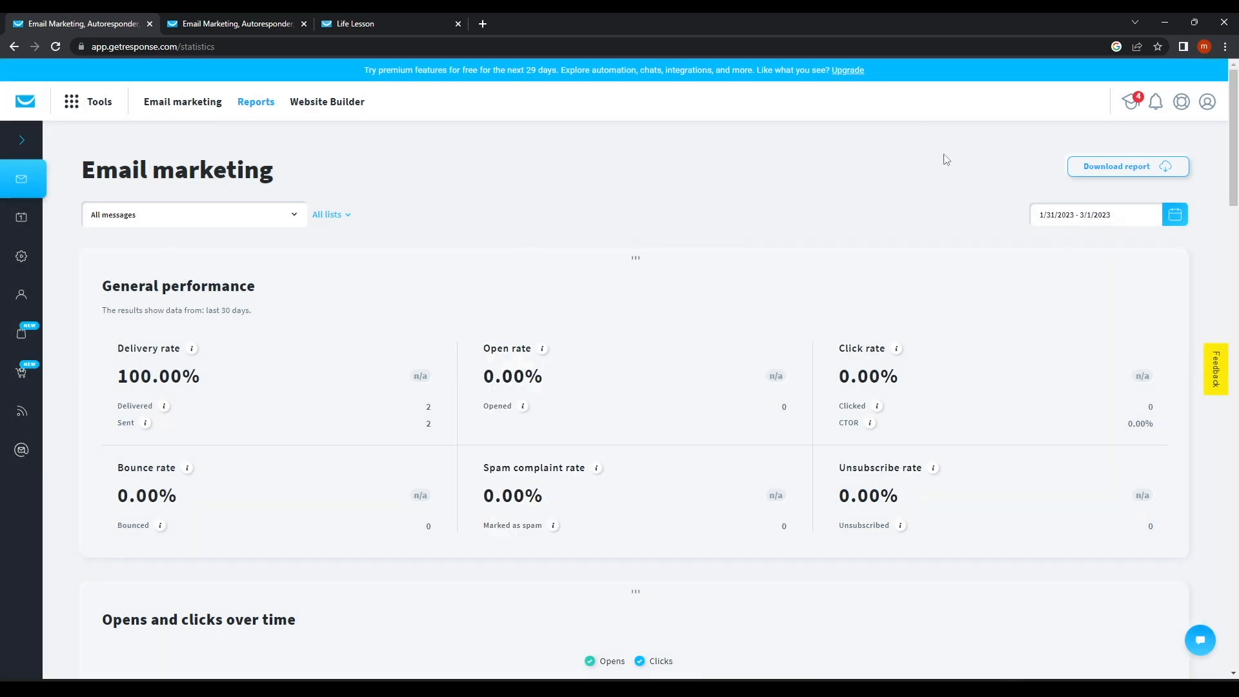
drag(106, 290, 354, 284)
click(354, 312)
drag(112, 348, 222, 341)
drag(480, 347, 555, 341)
drag(865, 326, 959, 350)
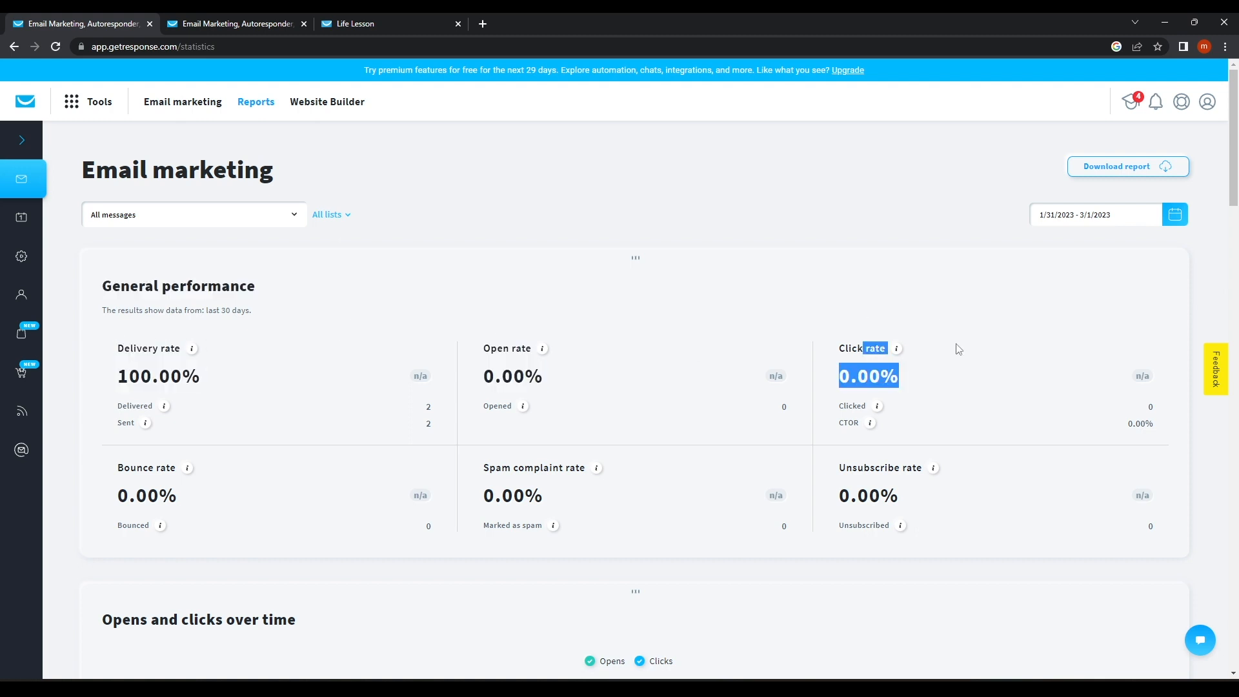
Scroll through the Greetings For New Life newsletter stats: 100% delivery, 0% opens.
scroll(958, 349, down, 3)
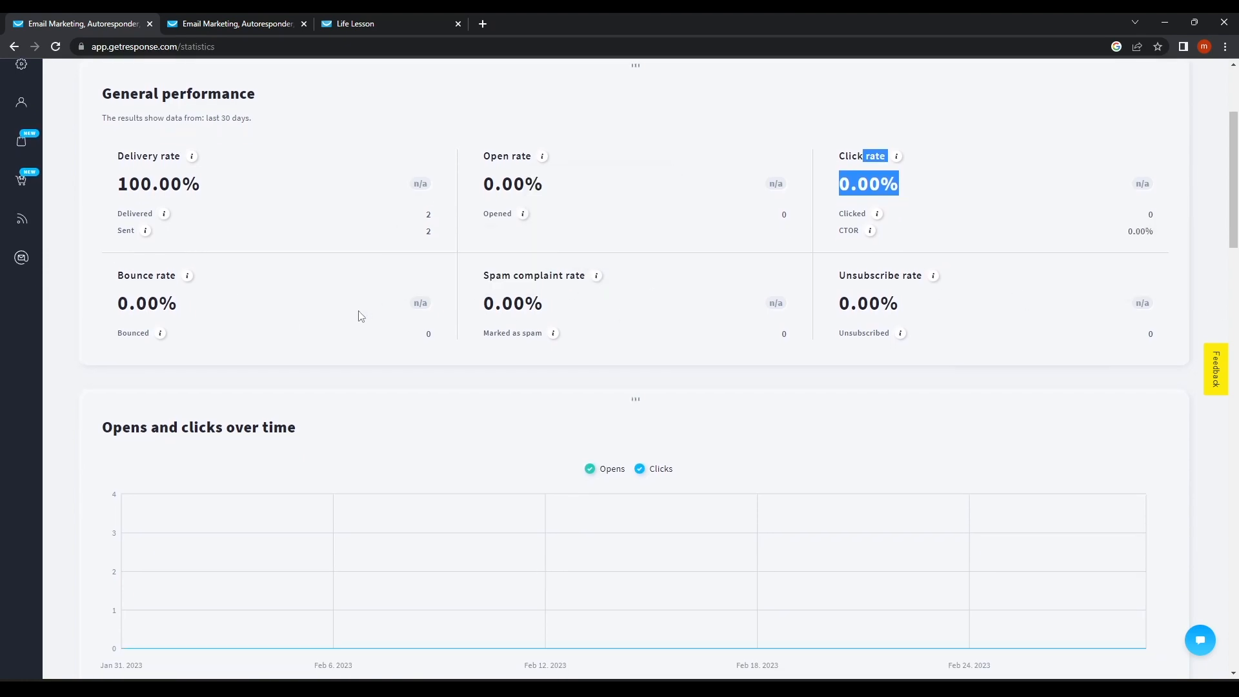
scroll(828, 337, down, 10)
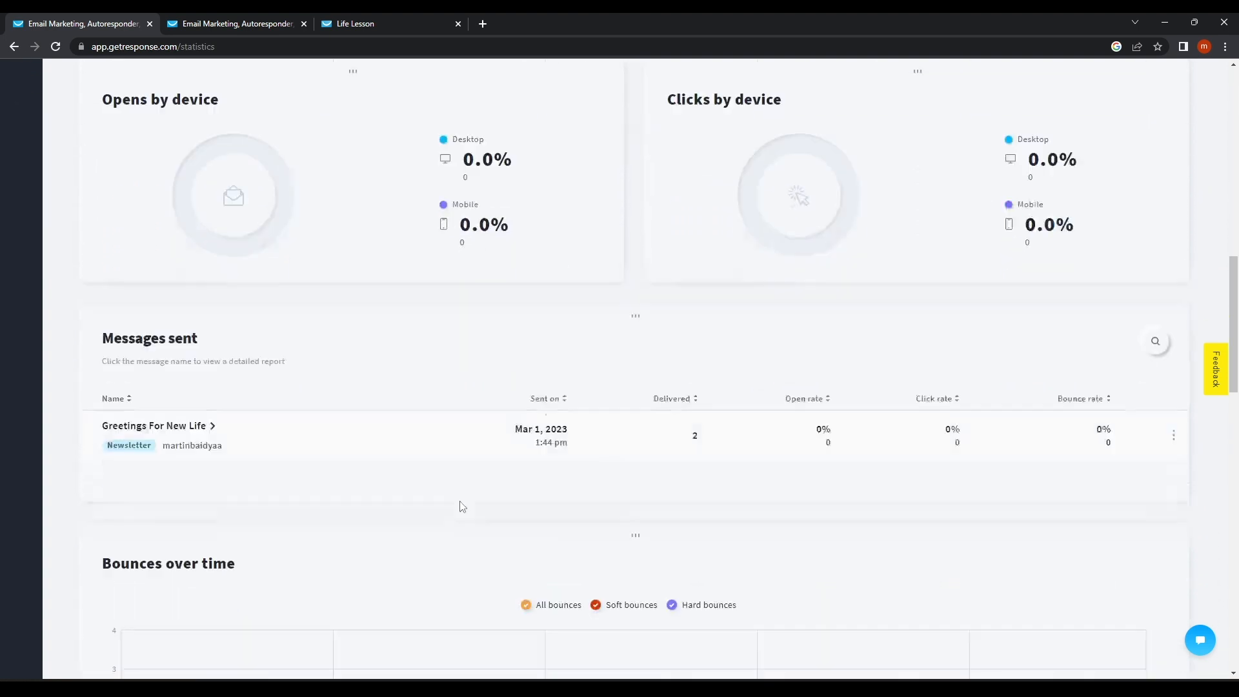
scroll(458, 494, down, 3)
scroll(451, 476, down, 2)
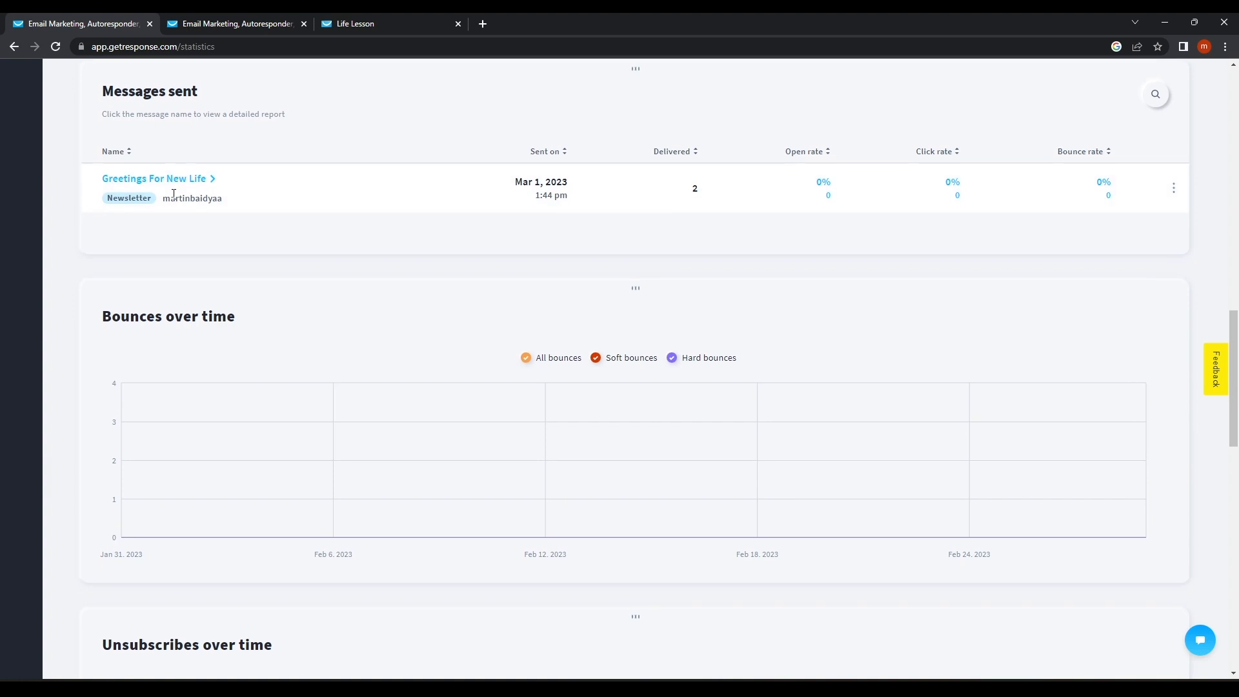
scroll(637, 368, up, 2)
scroll(636, 372, down, 3)
scroll(637, 372, down, 4)
scroll(637, 373, down, 10)
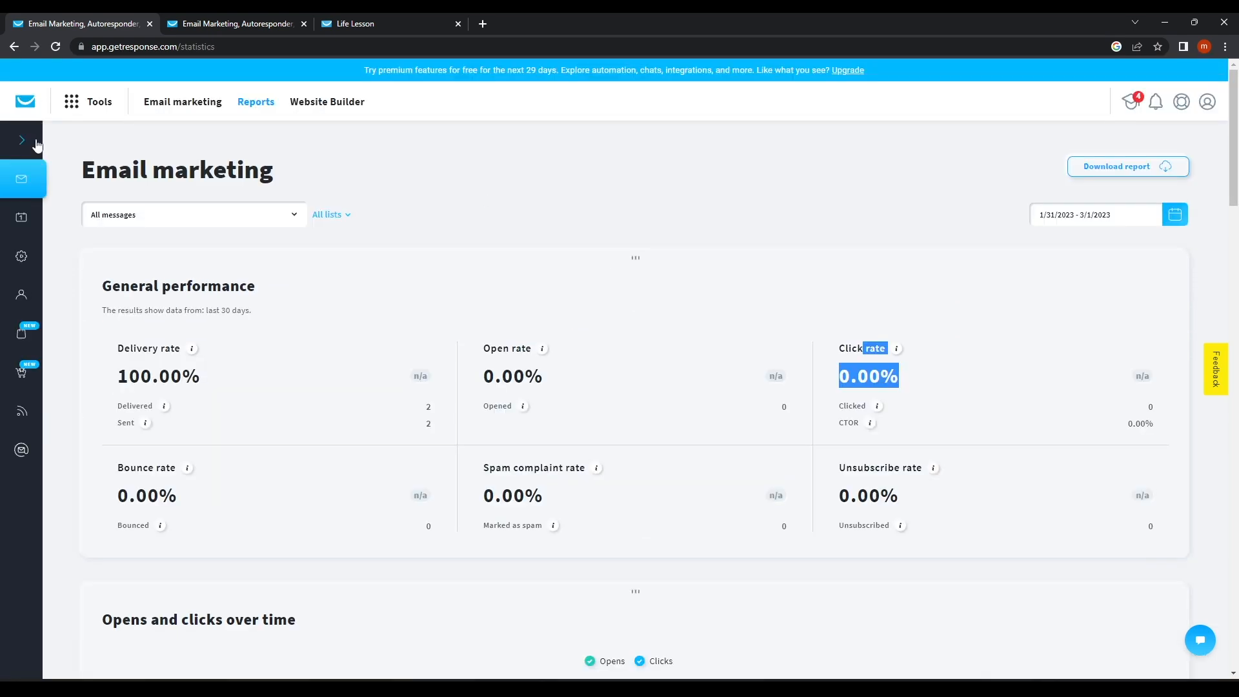
click(71, 107)
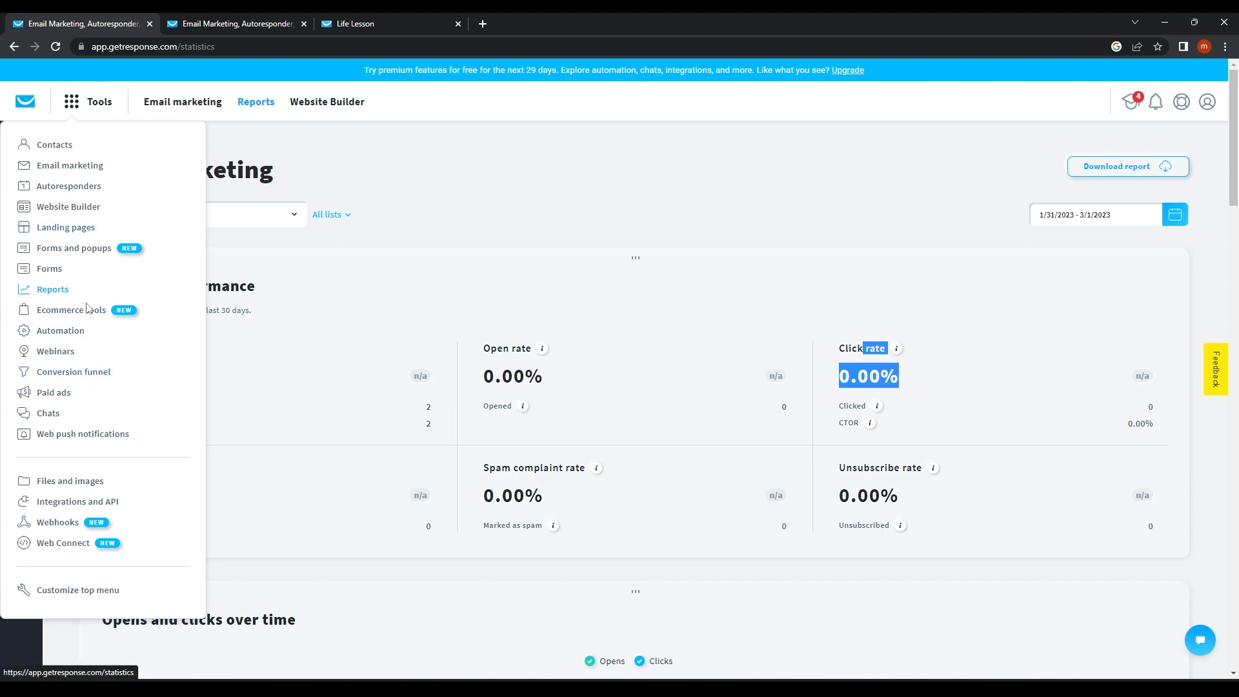
Delete the Life store under Ecommerce tools.
click(77, 317)
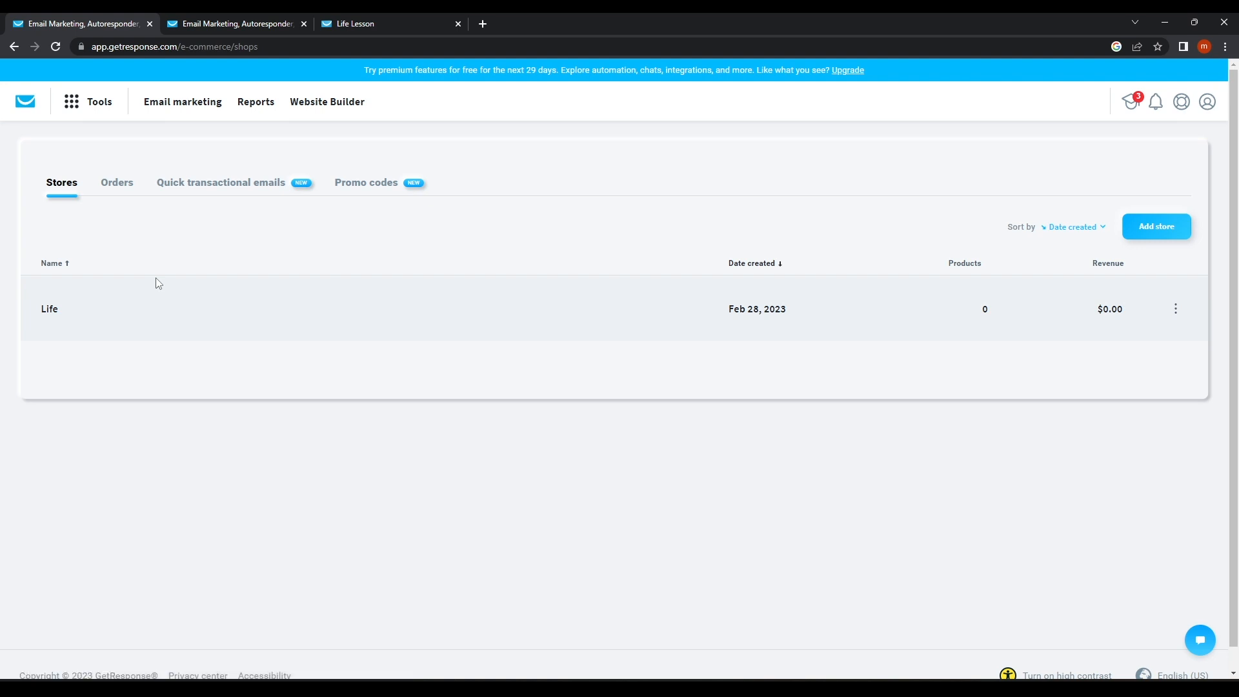
click(1175, 309)
click(1125, 313)
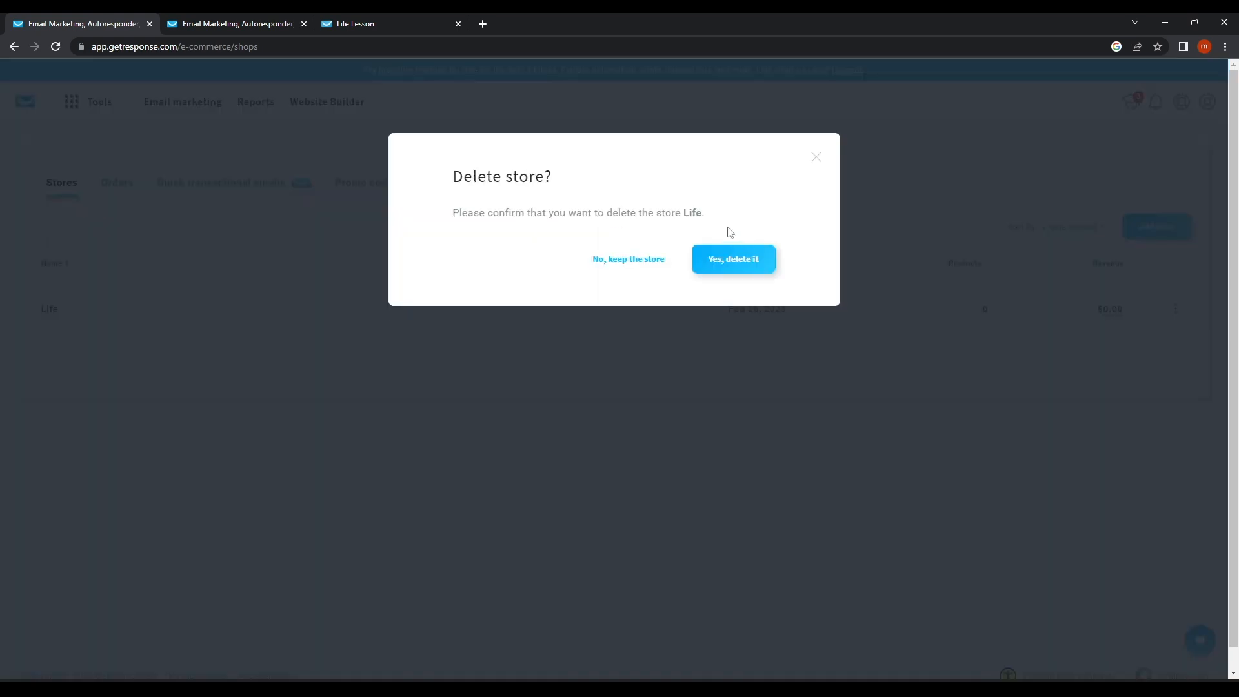
click(746, 267)
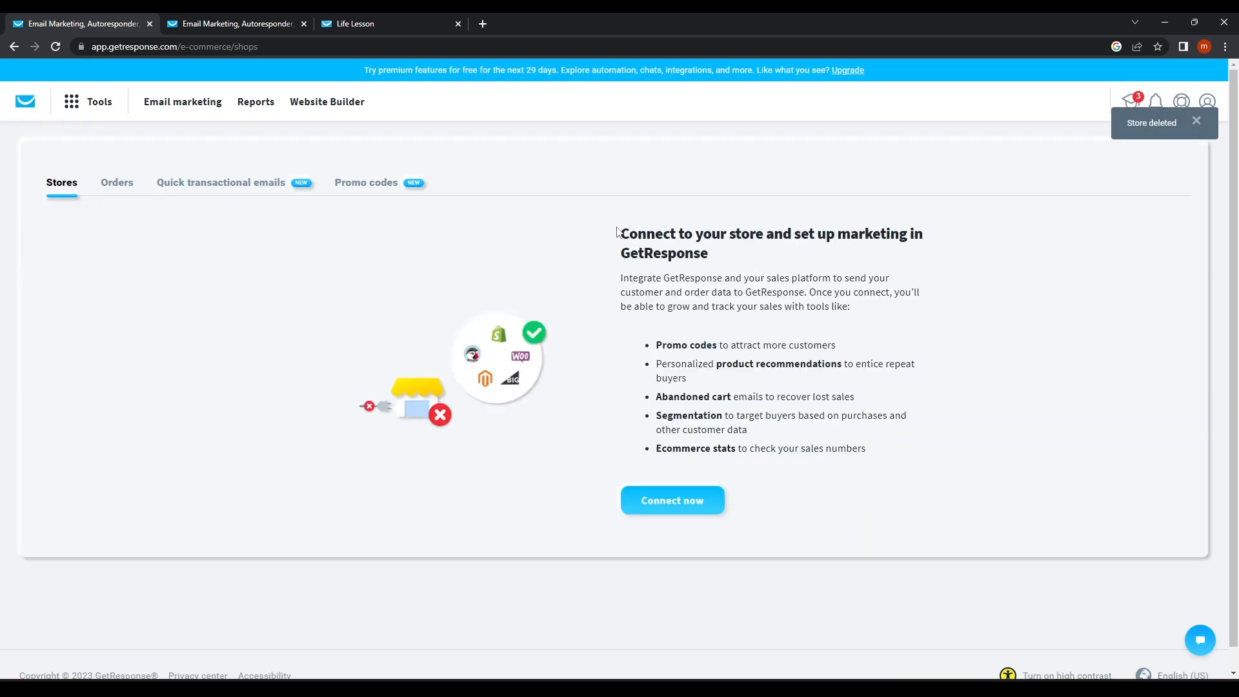
Look over the store-connection platform choices, then view the Orders and Quick transactional emails pages.
drag(644, 227, 779, 264)
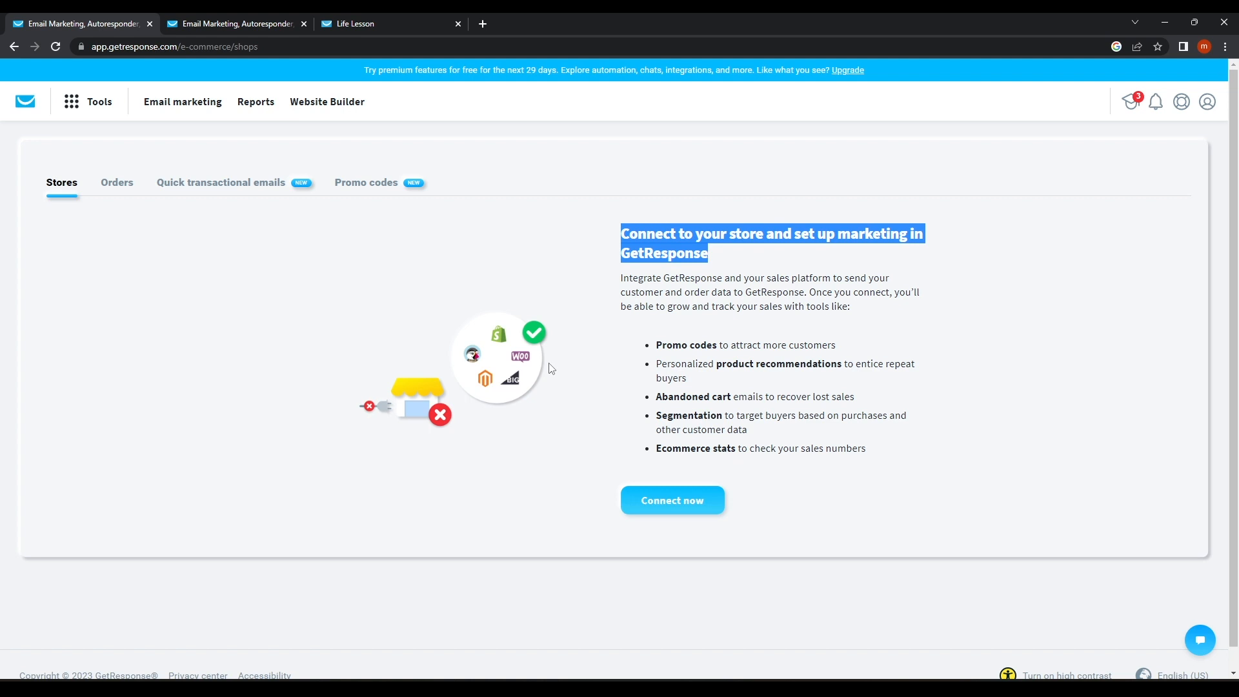
click(671, 502)
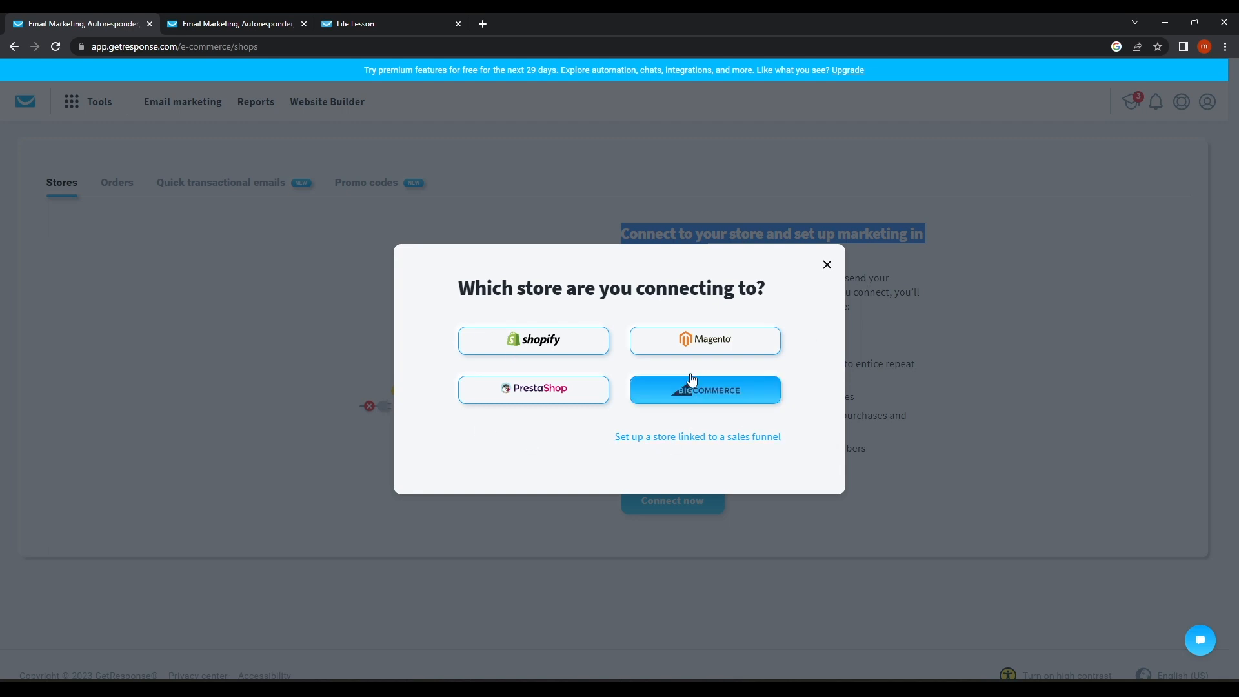
click(827, 265)
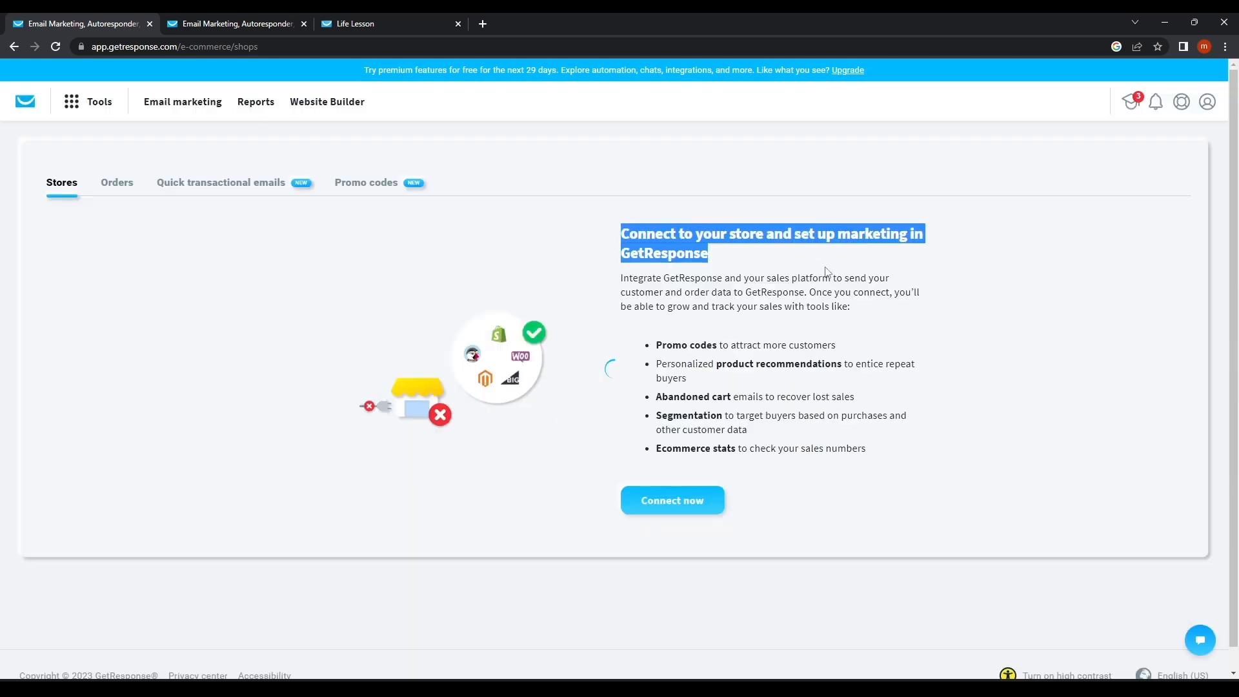
click(127, 185)
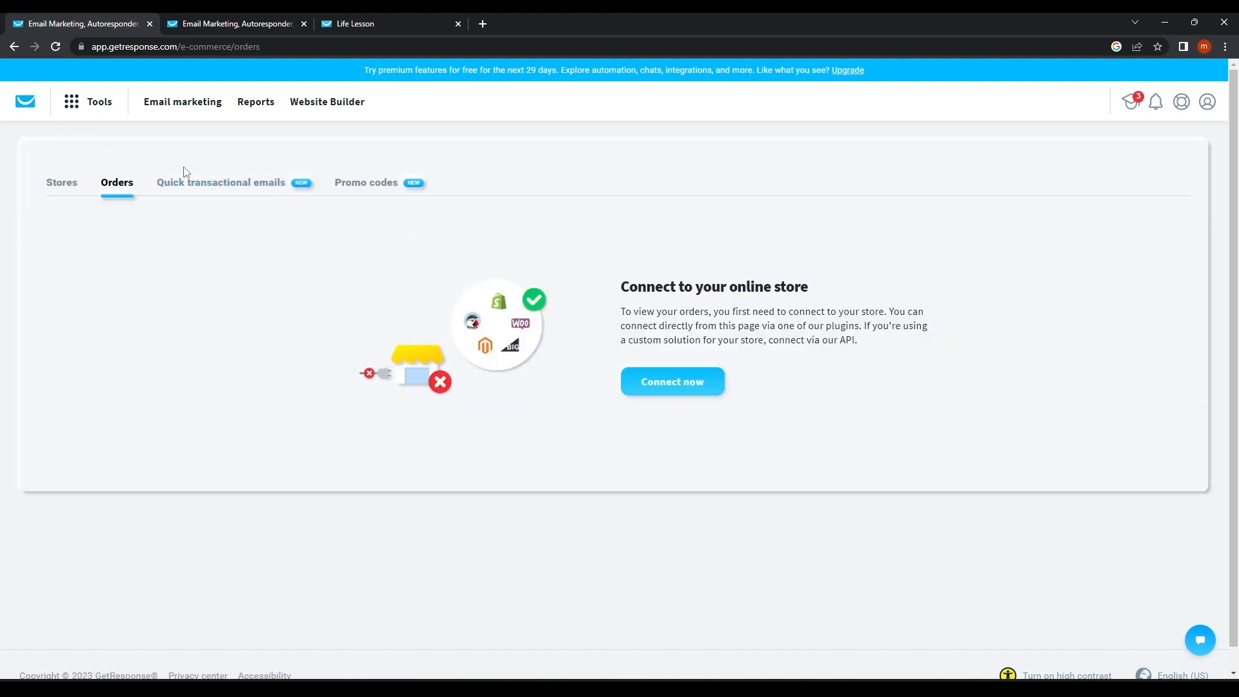
click(197, 189)
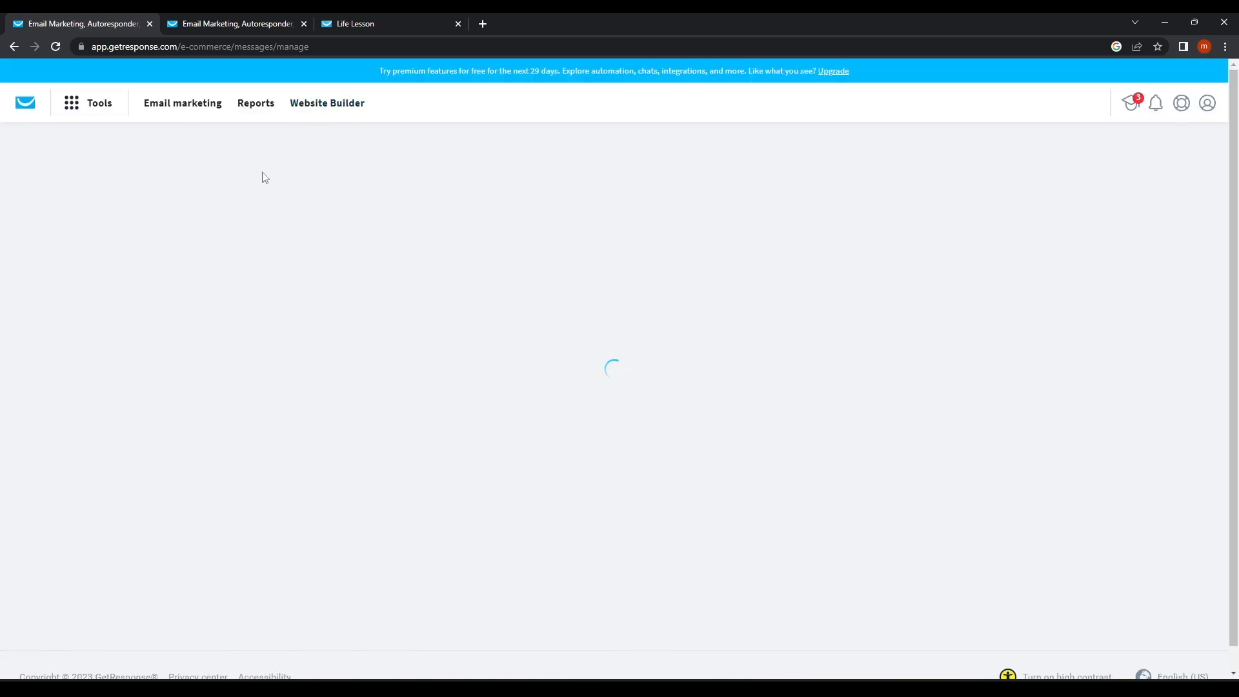
Open Paid ads' Advertise on Google and Facebook page, then its Ad audiences tab with Upgrade prompt.
click(83, 113)
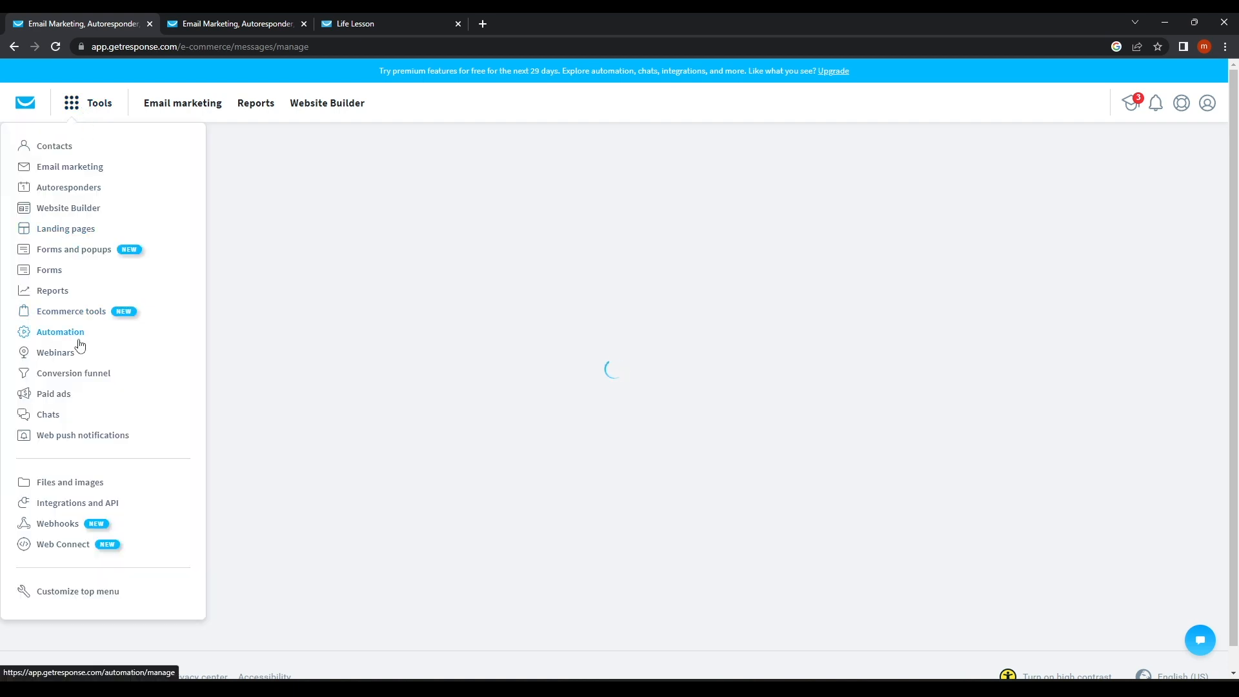
click(79, 396)
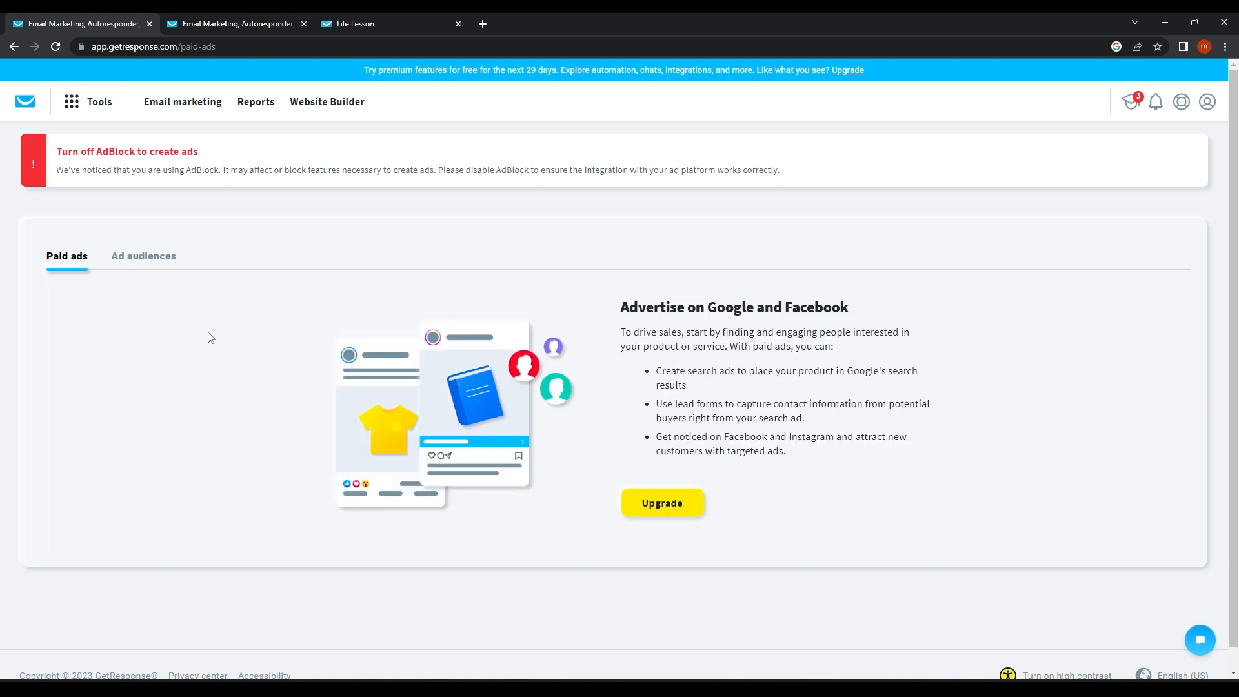
drag(631, 309, 906, 314)
click(906, 313)
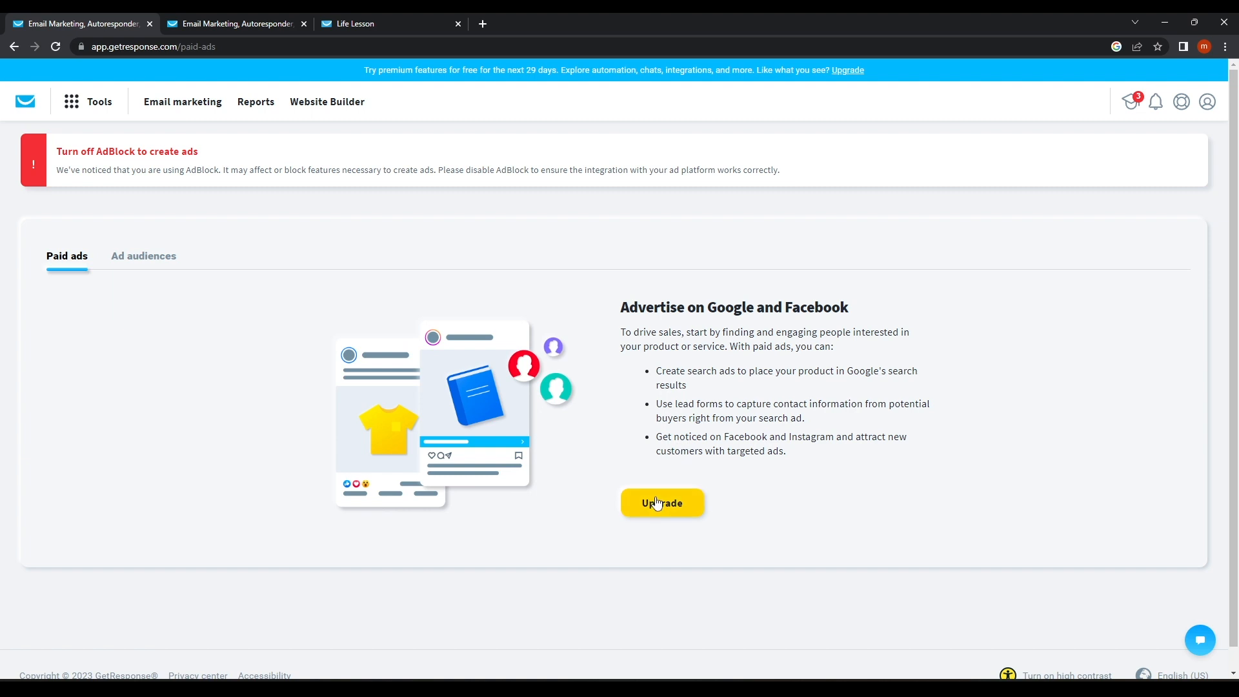
click(173, 261)
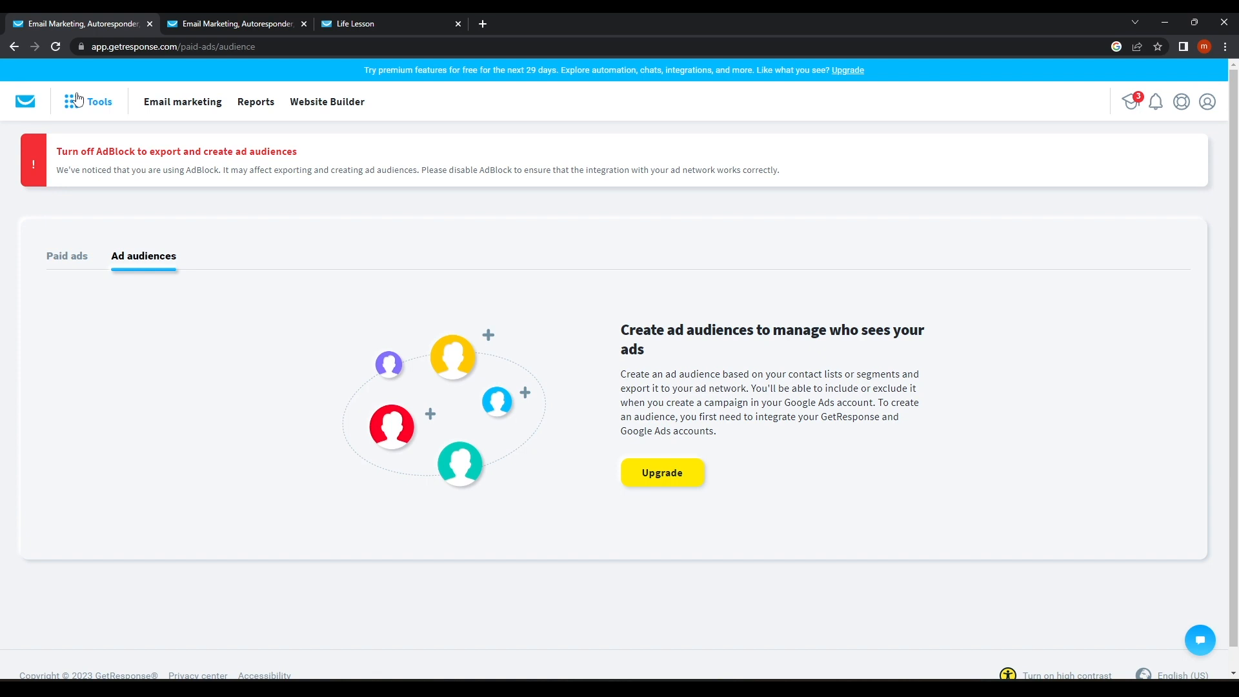
click(77, 99)
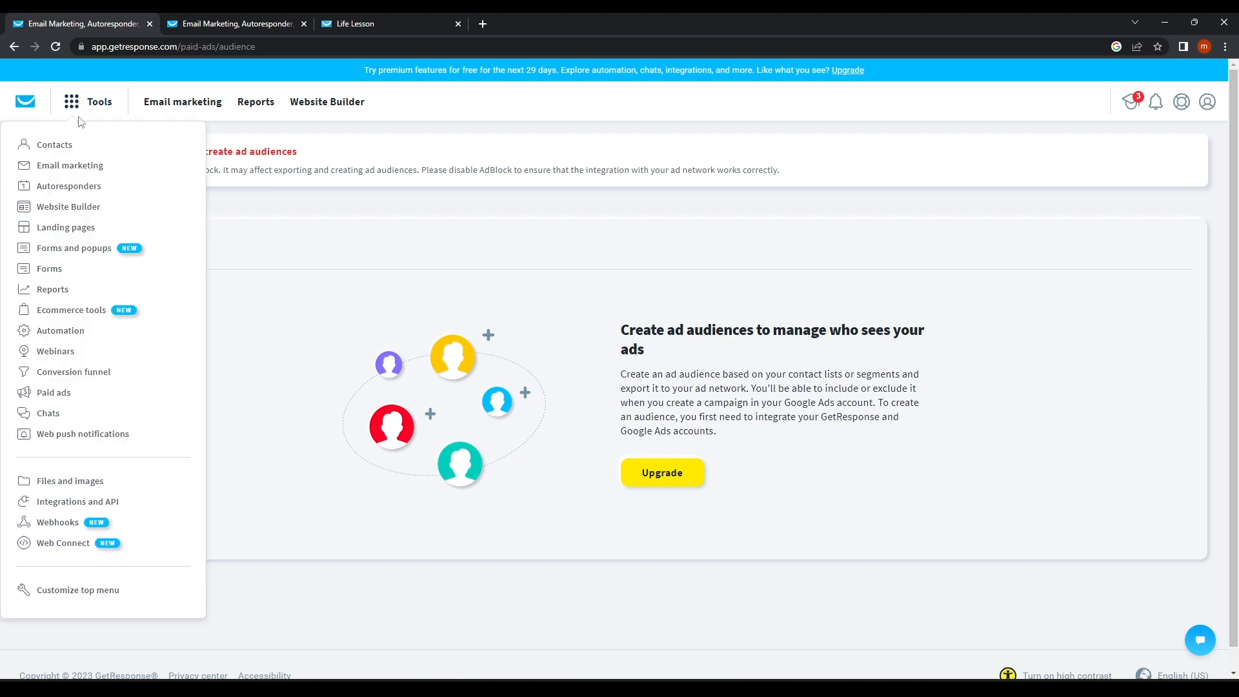
Open the live lifelesson.getresponsesite.com site, close the old Home tab, and scroll down the page.
click(48, 414)
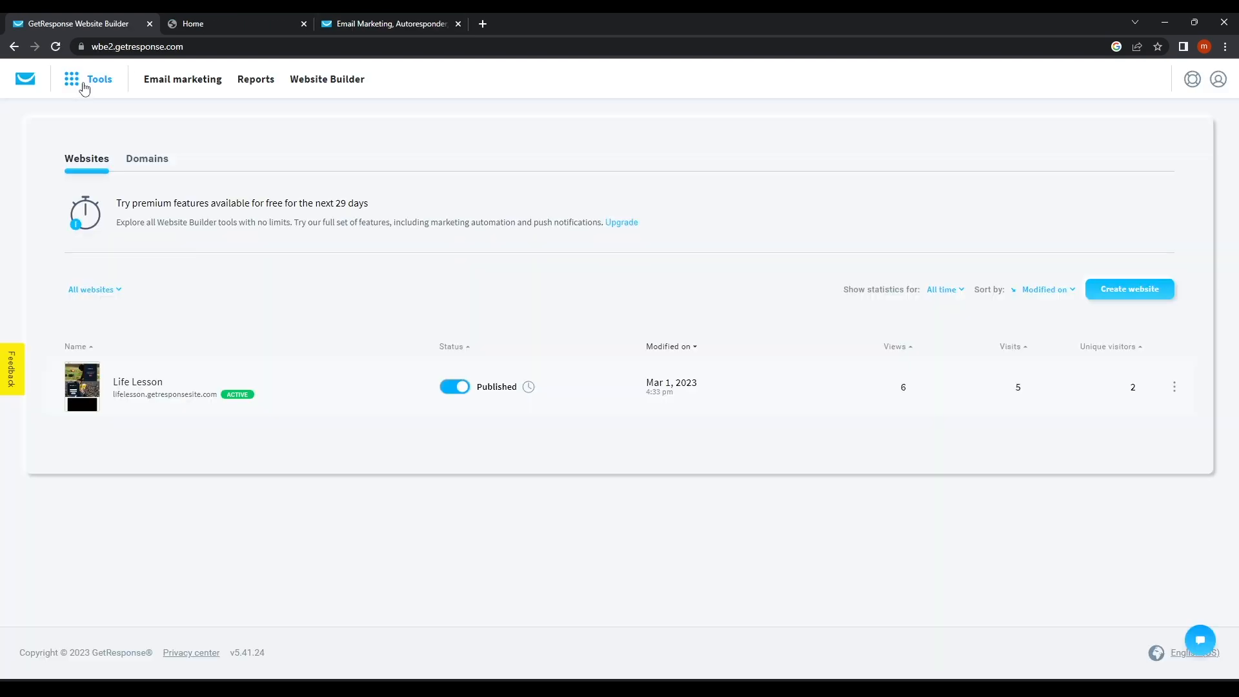
click(78, 82)
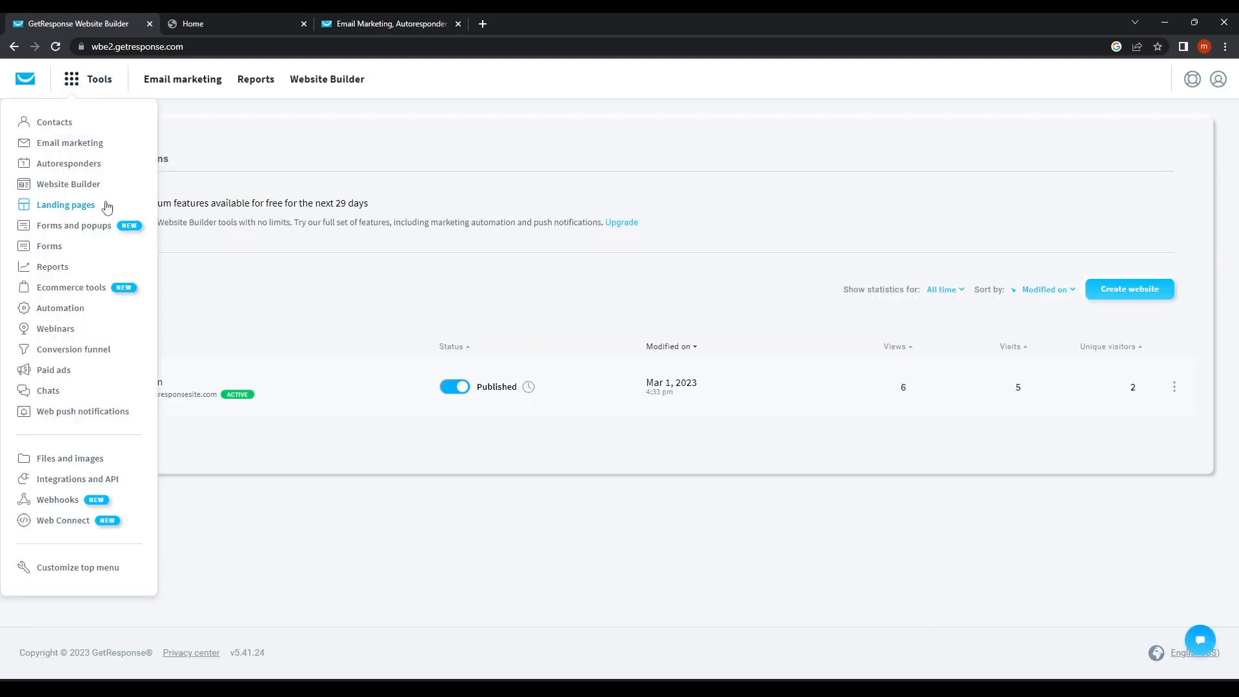
click(62, 187)
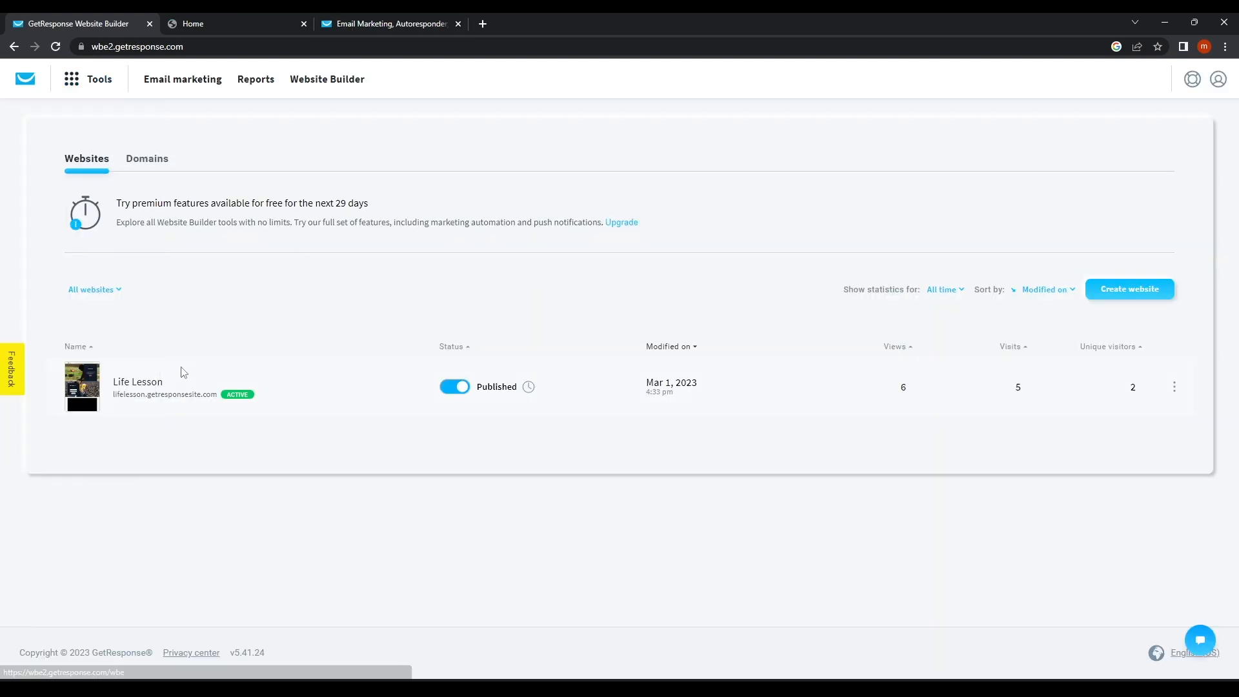
click(144, 398)
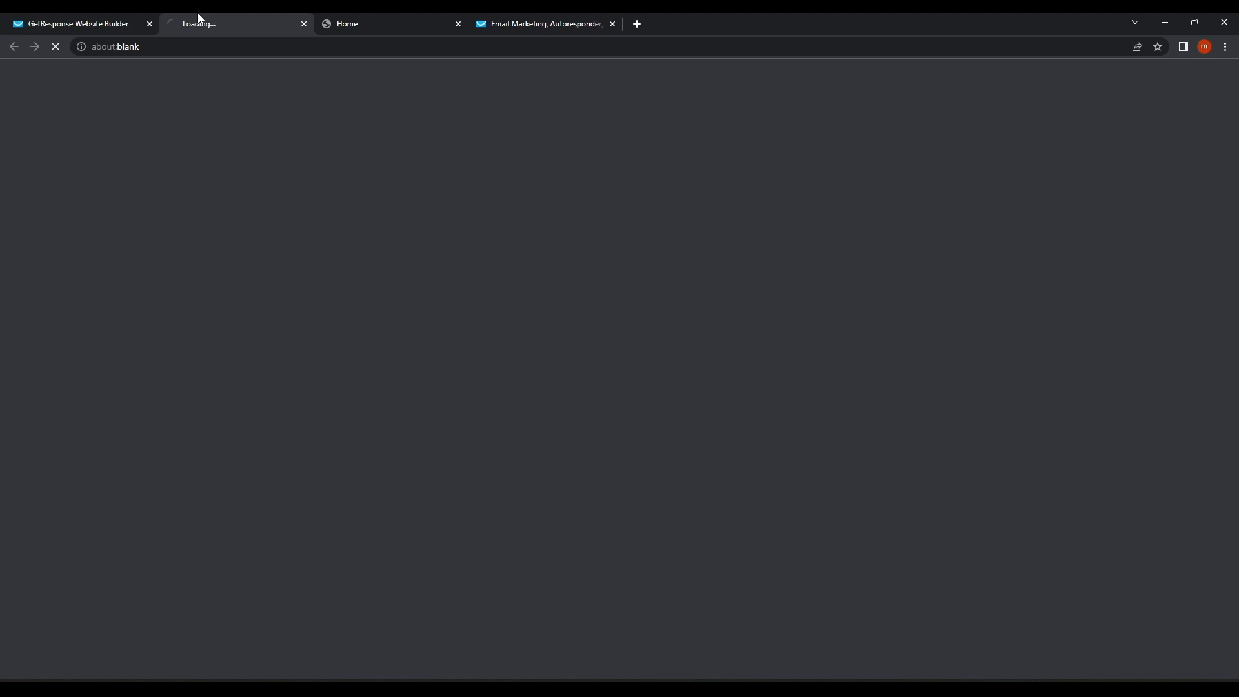
click(459, 23)
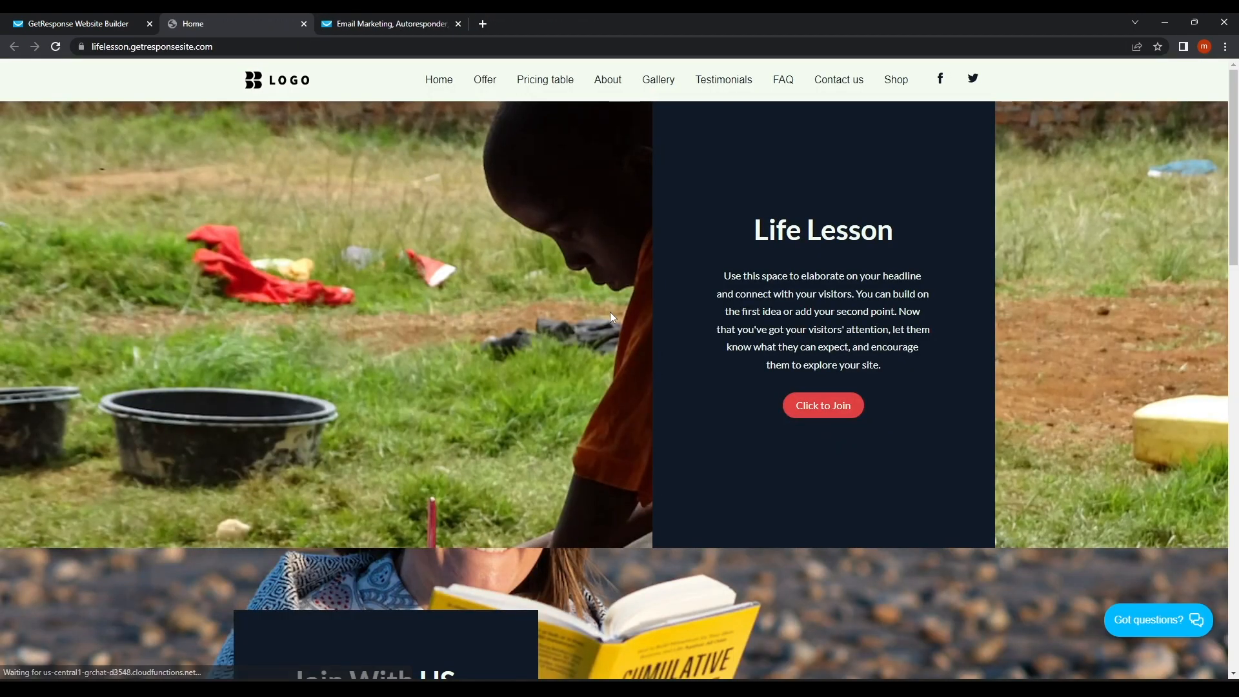
scroll(610, 311, down, 20)
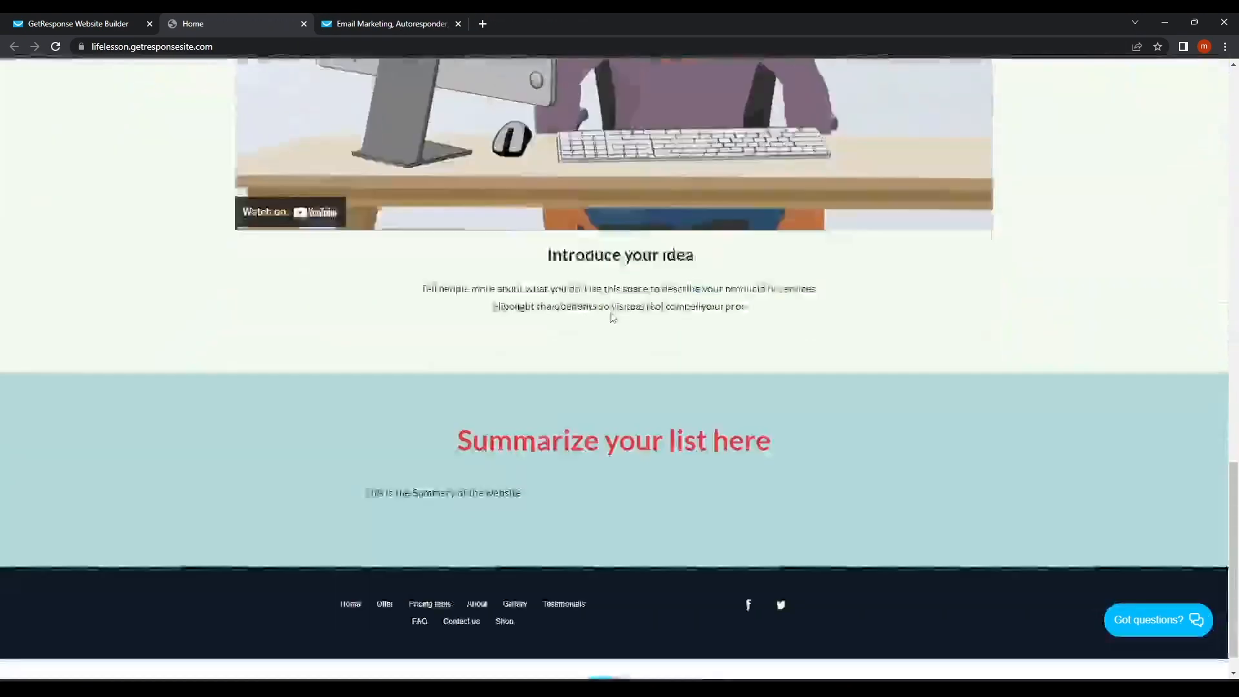
scroll(612, 317, down, 1)
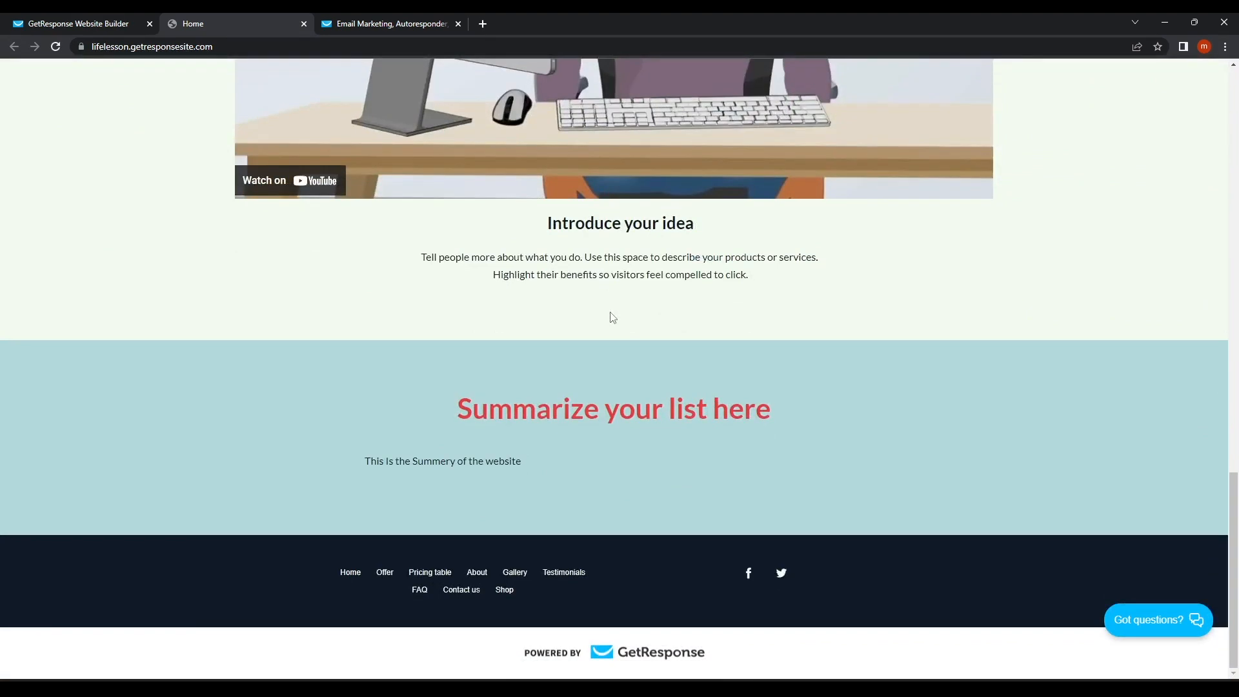
Send 'Hello' through the site's 'Got questions?' chat widget, then return to the Website Builder list.
scroll(610, 321, up, 10)
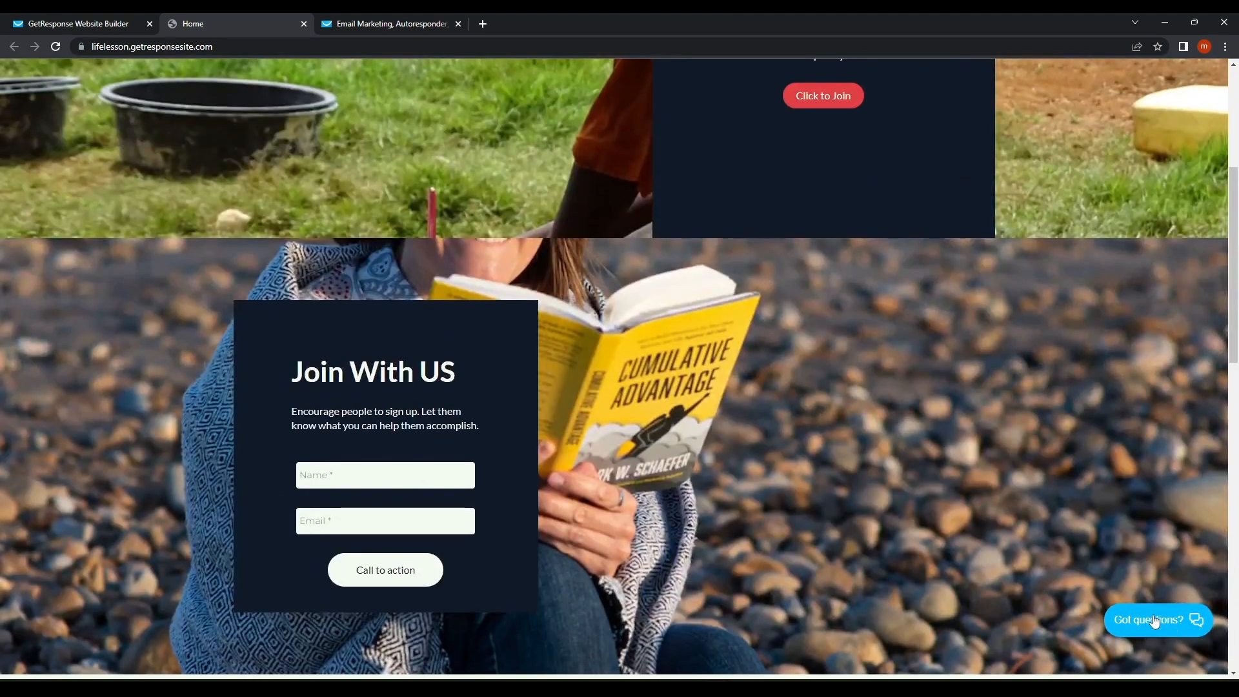
click(1134, 630)
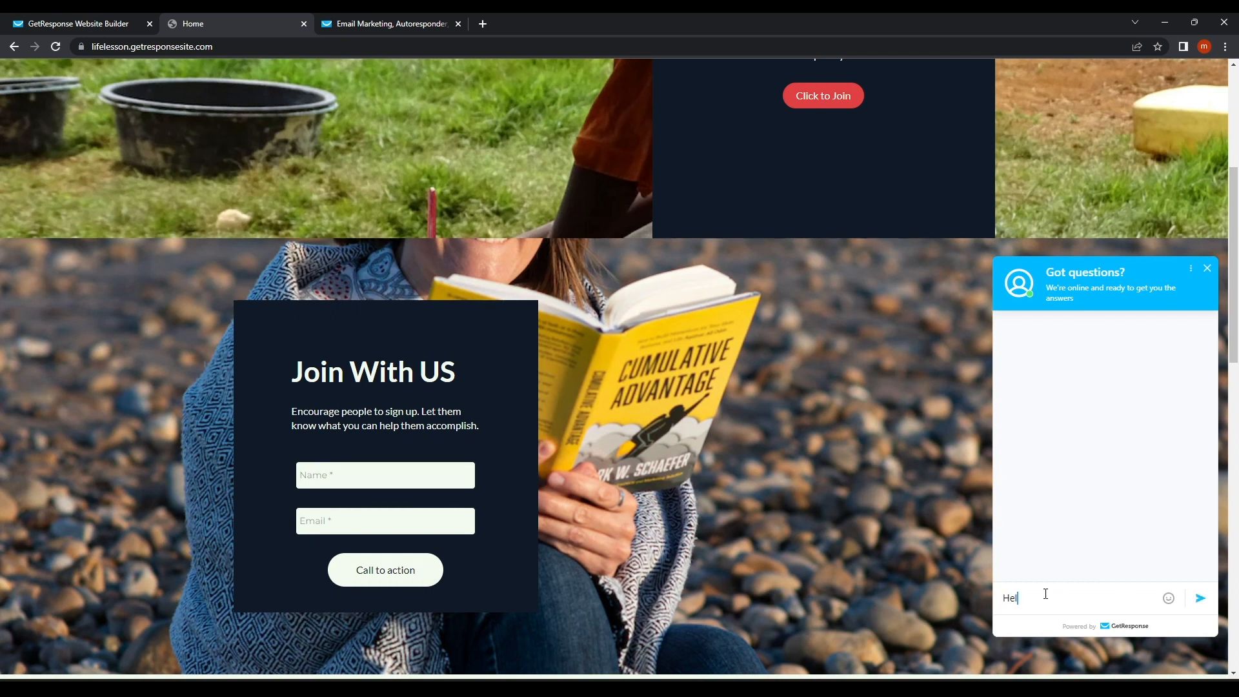
key(BackSpace)
key(BackSpace)
key(BackSpace)
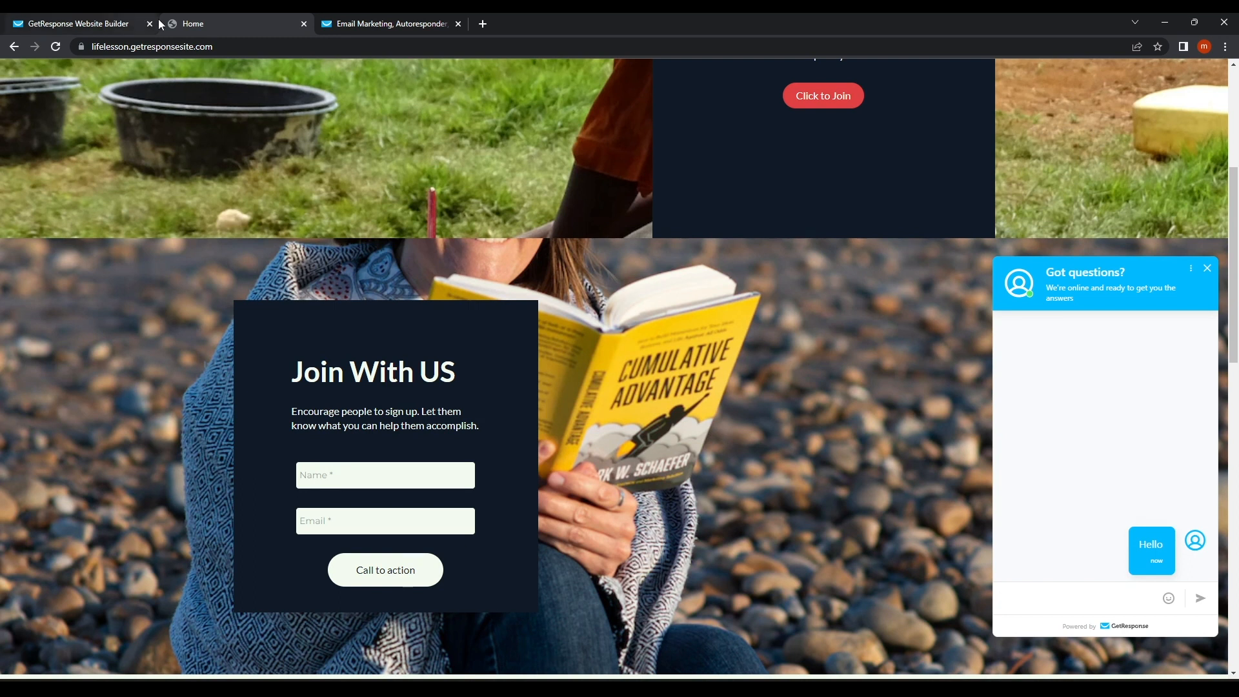
click(381, 20)
click(117, 17)
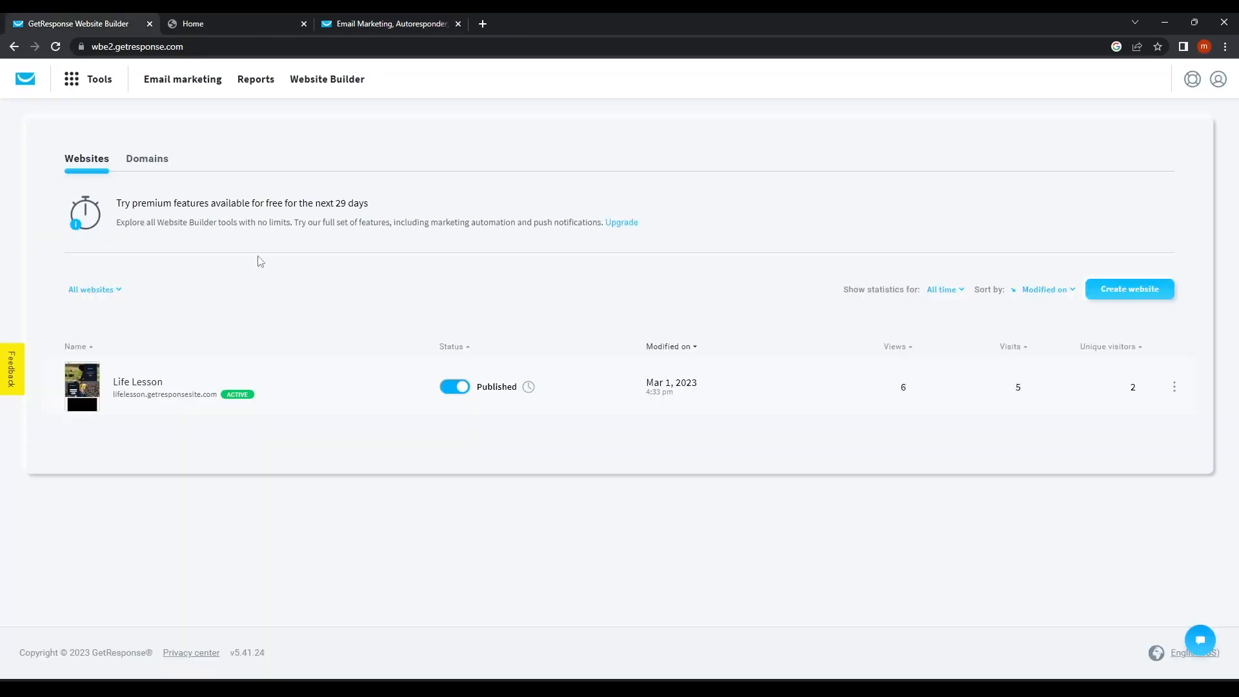
Reply 'how are you' to the visitor's chat from the Chats inbox and check it on the live site.
click(101, 84)
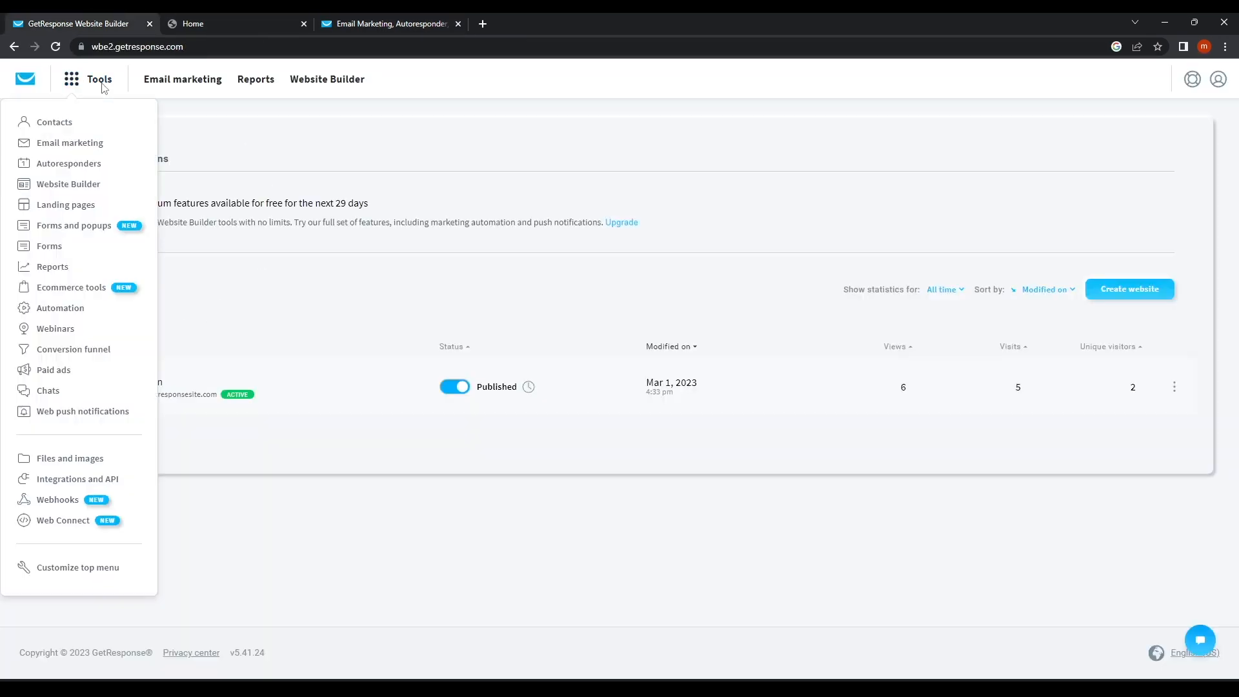
click(68, 390)
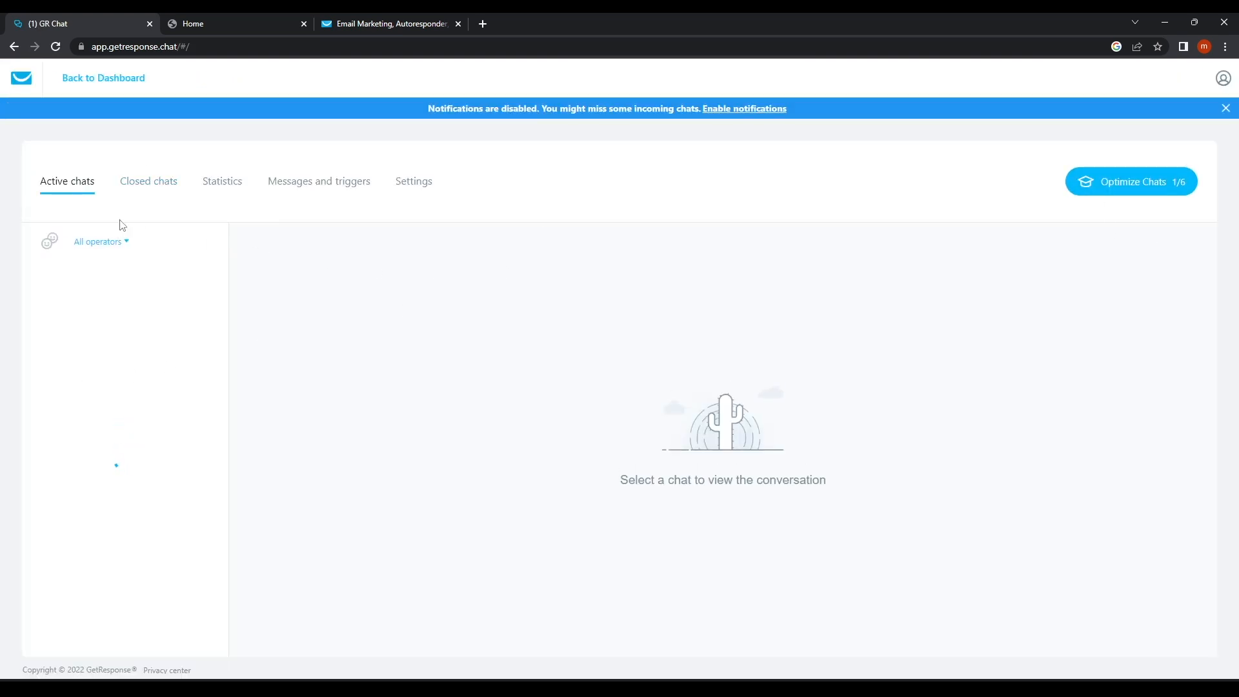
click(112, 288)
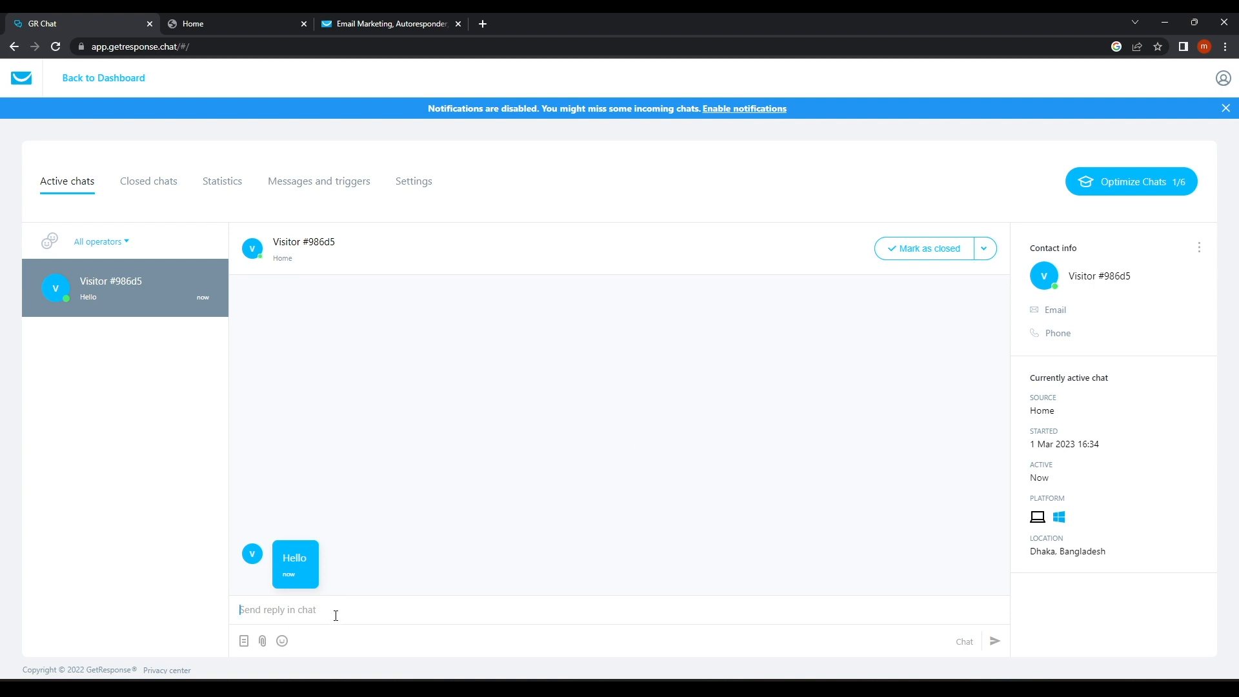
text(how are you)
key(Return)
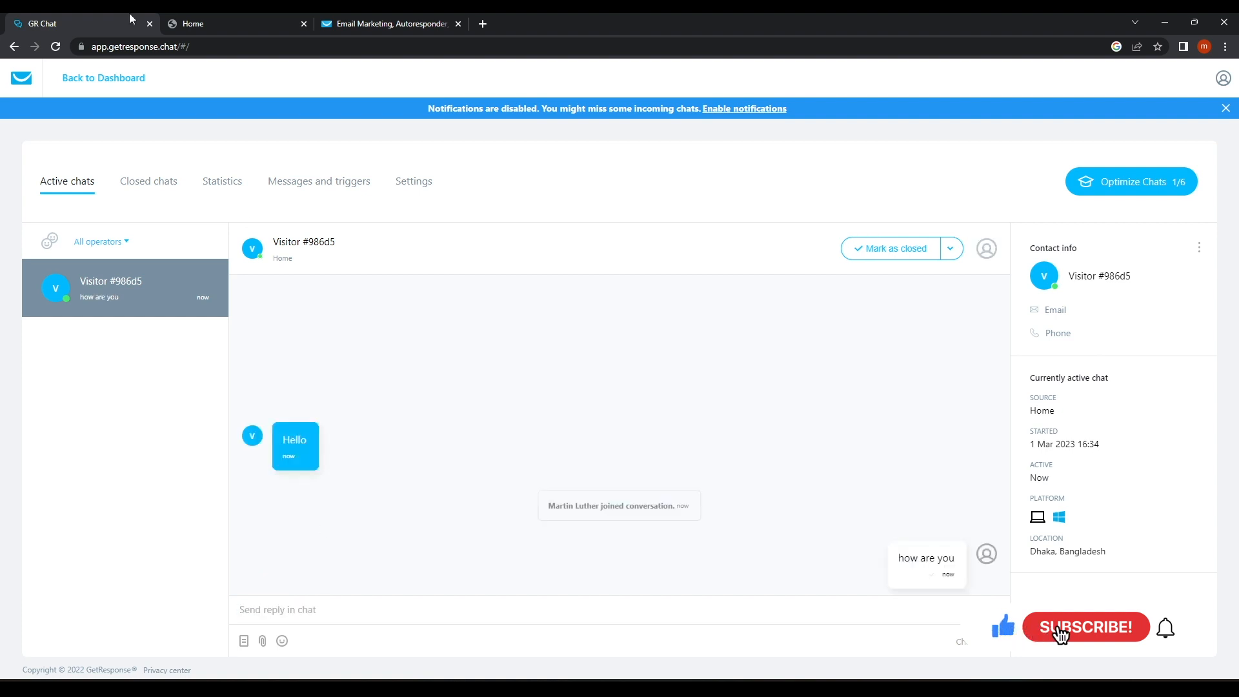
click(257, 21)
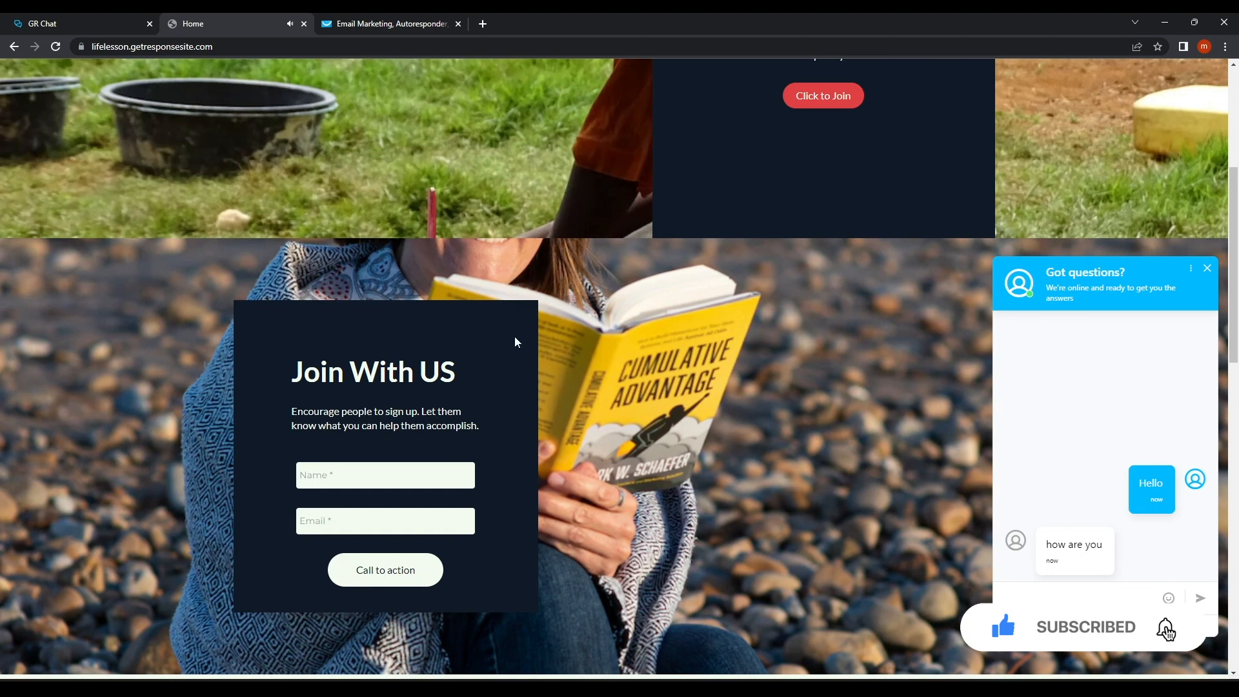
scroll(394, 420, down, 4)
scroll(395, 420, up, 8)
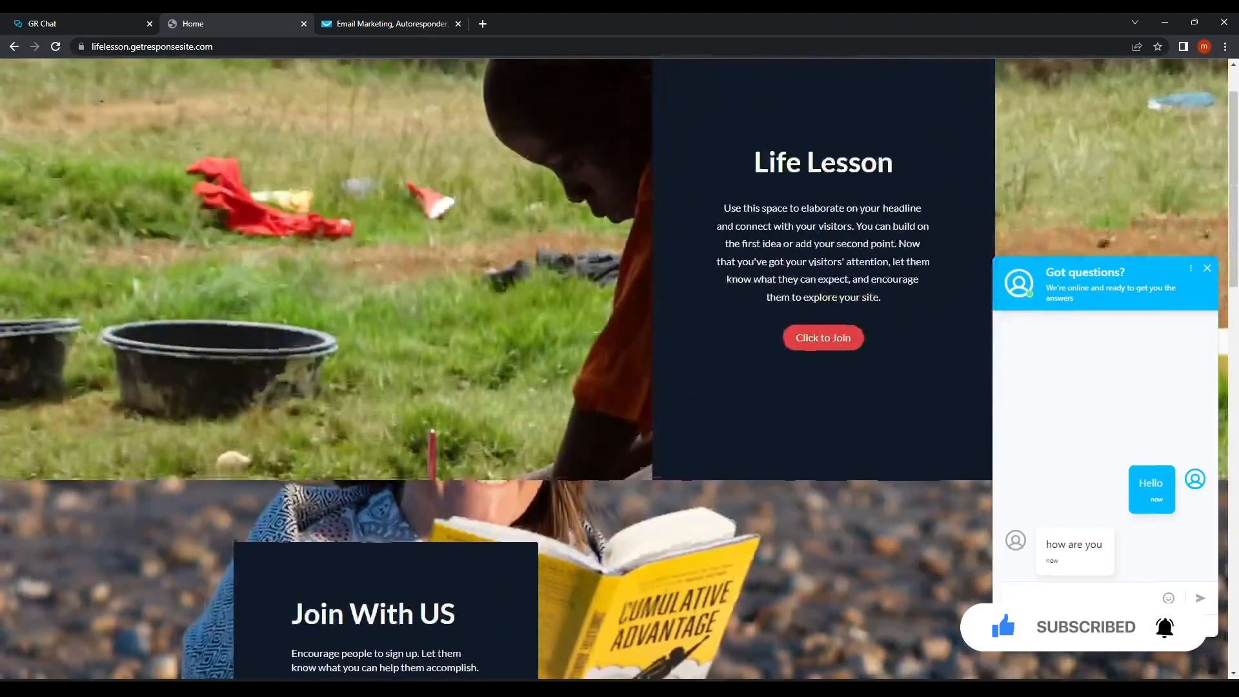
Open Web push notifications in a new tab, leaving and closing the editor and Life Lesson site tabs.
scroll(395, 420, down, 10)
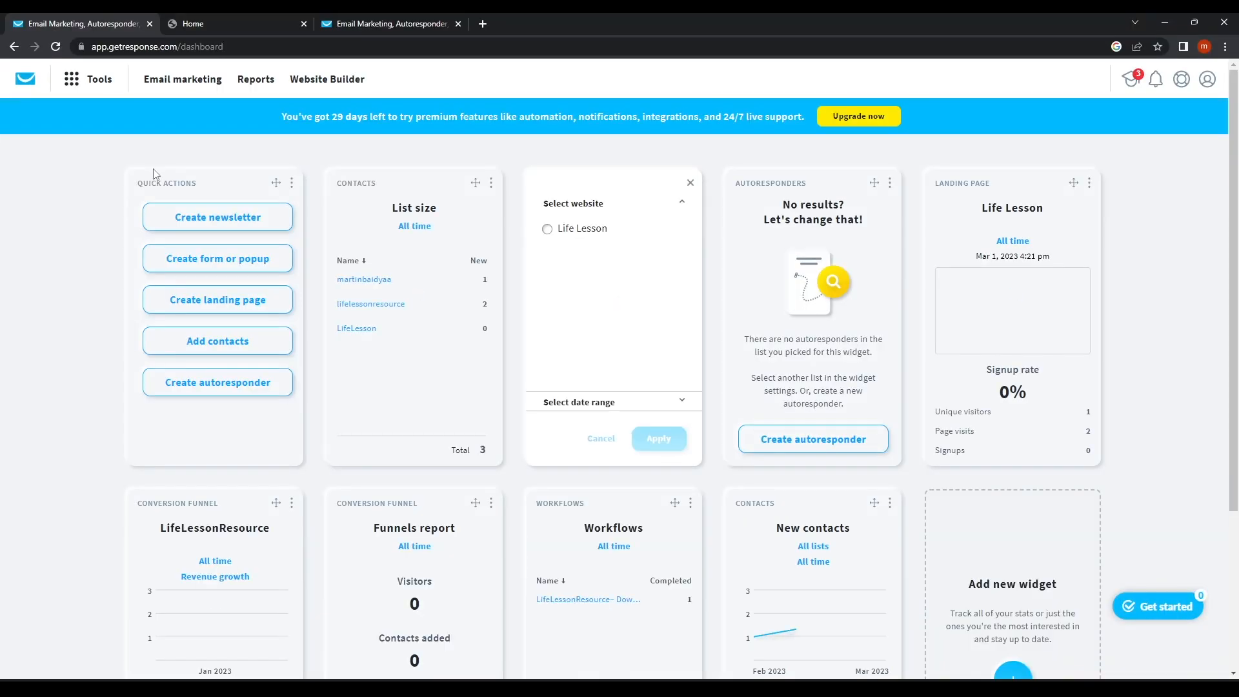
click(98, 79)
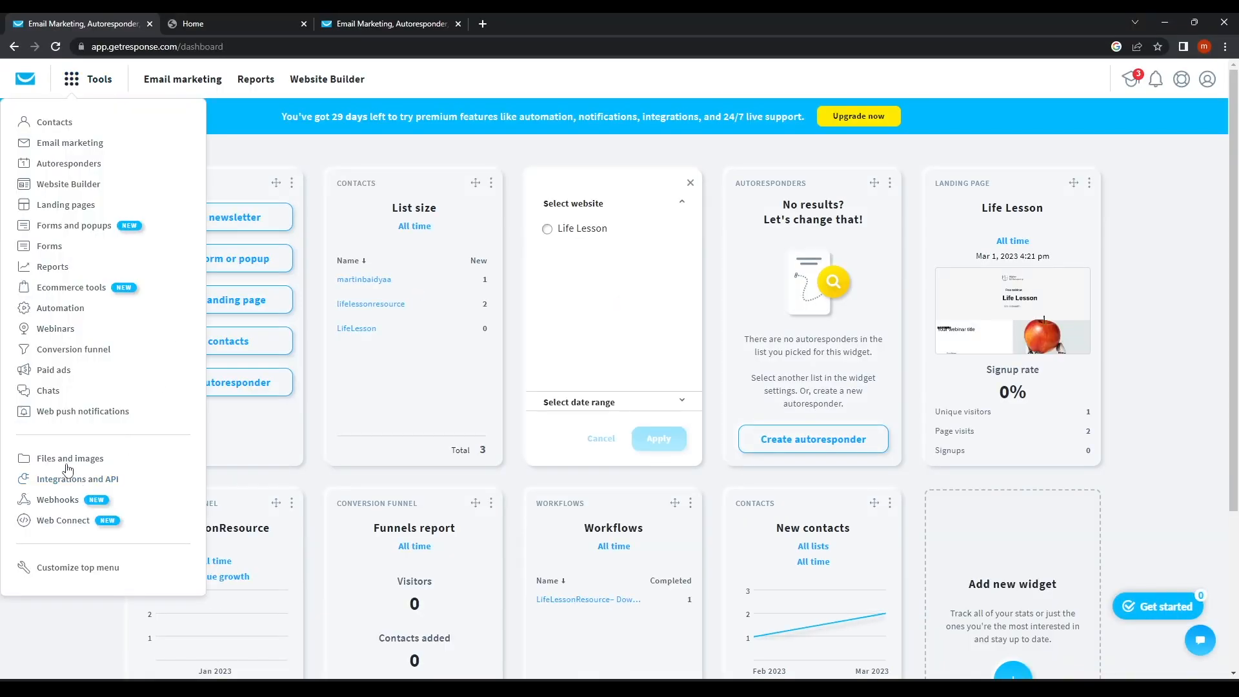
scroll(110, 406, down, 1)
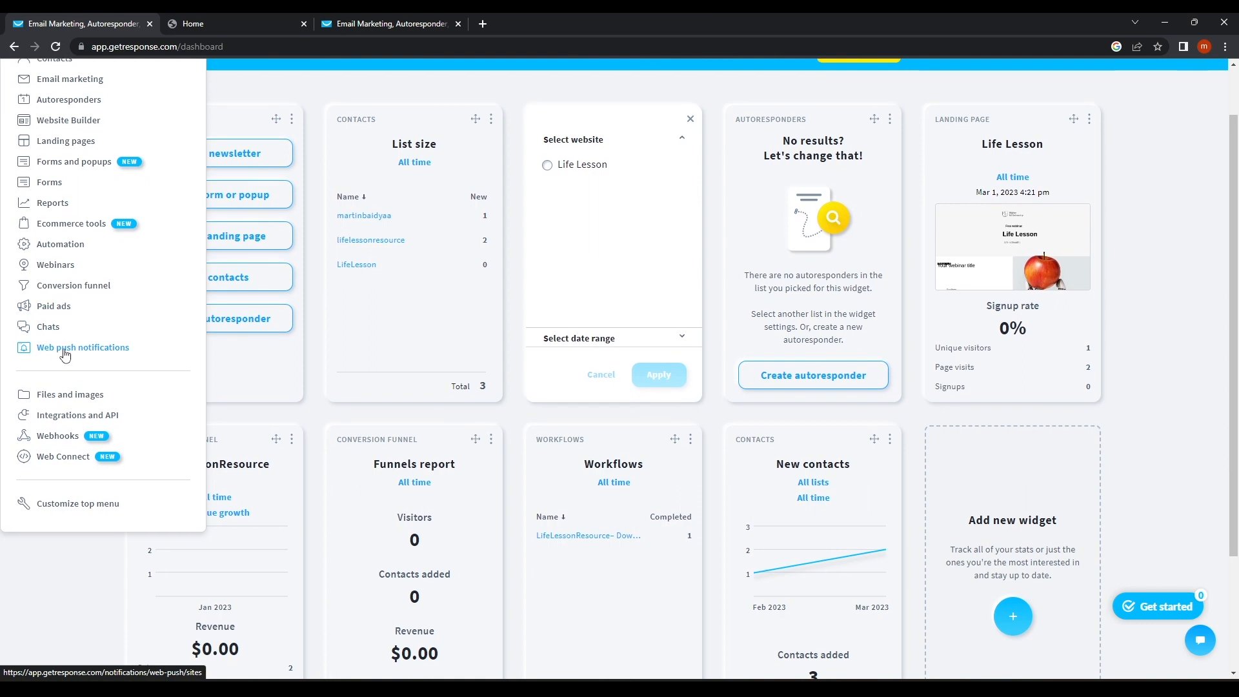
middle_click(65, 351)
click(227, 23)
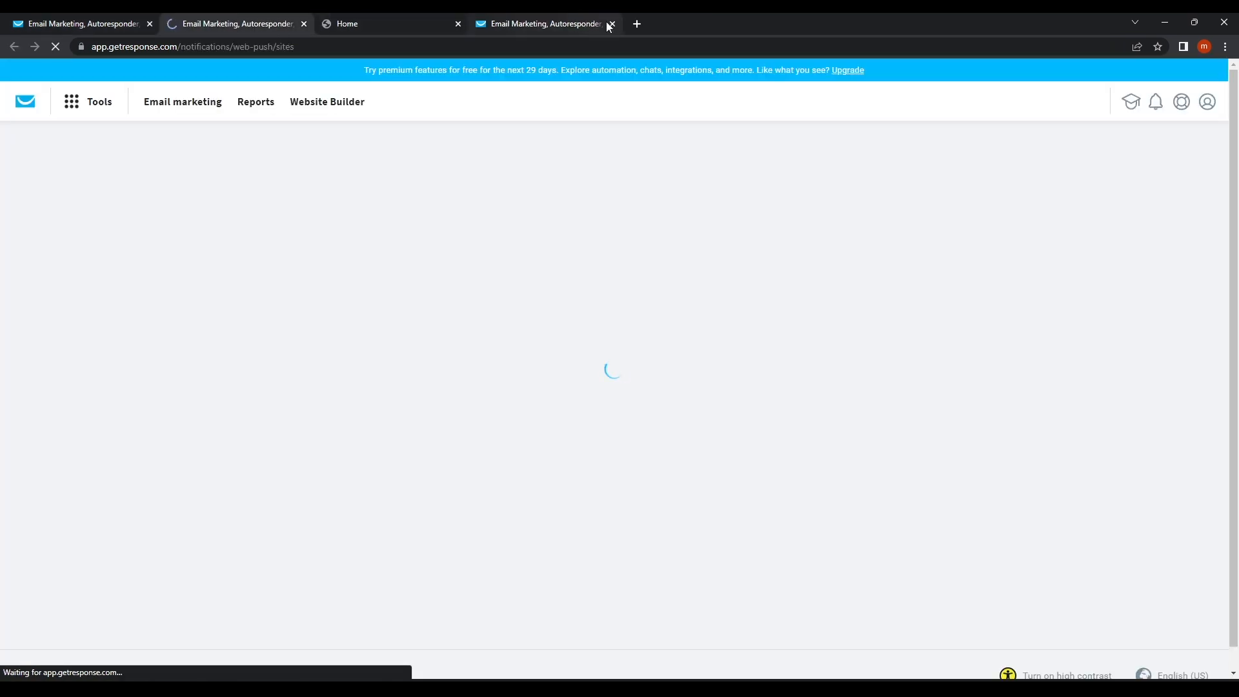
click(611, 23)
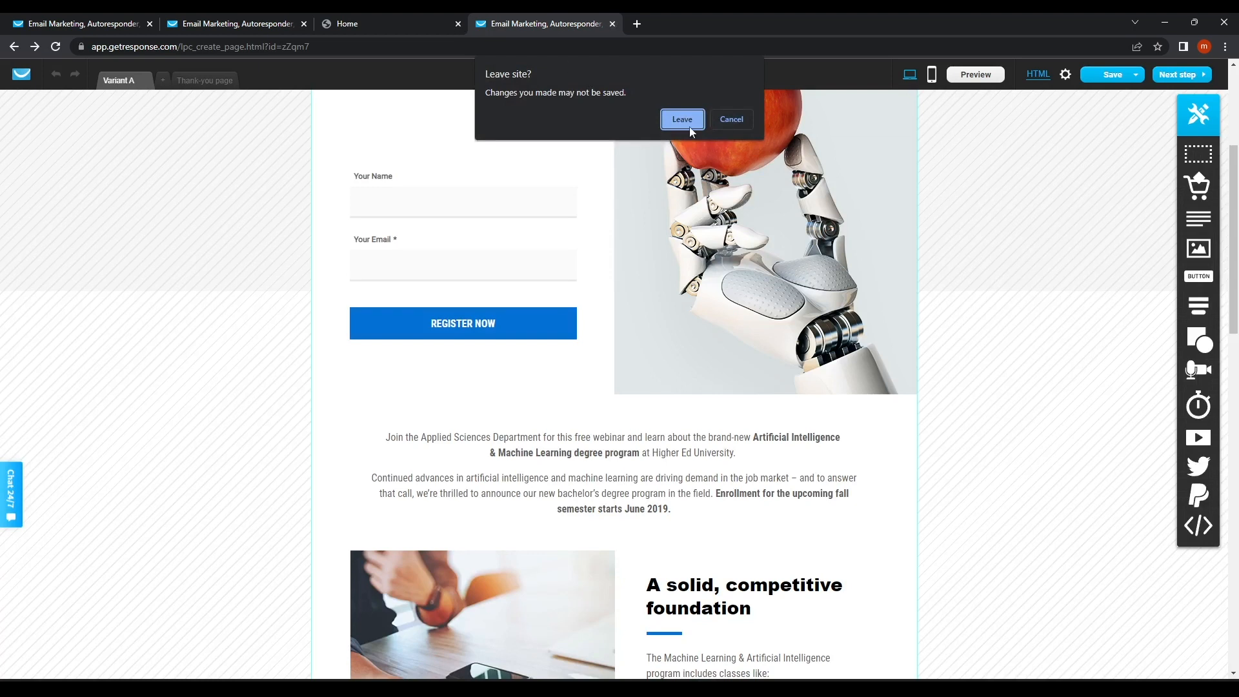
click(682, 120)
click(458, 24)
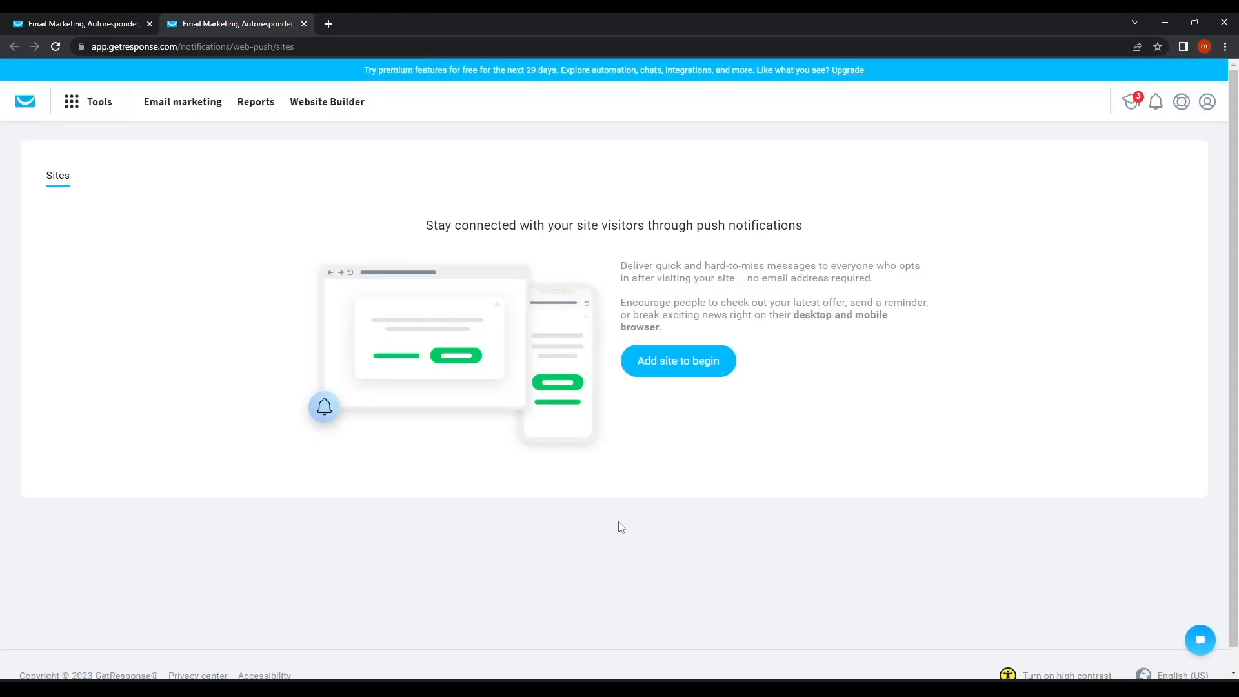
Look over the Web push notifications page, then go to the Files and images library.
drag(426, 224, 938, 221)
click(942, 223)
scroll(560, 424, down, 2)
scroll(560, 424, up, 2)
click(79, 112)
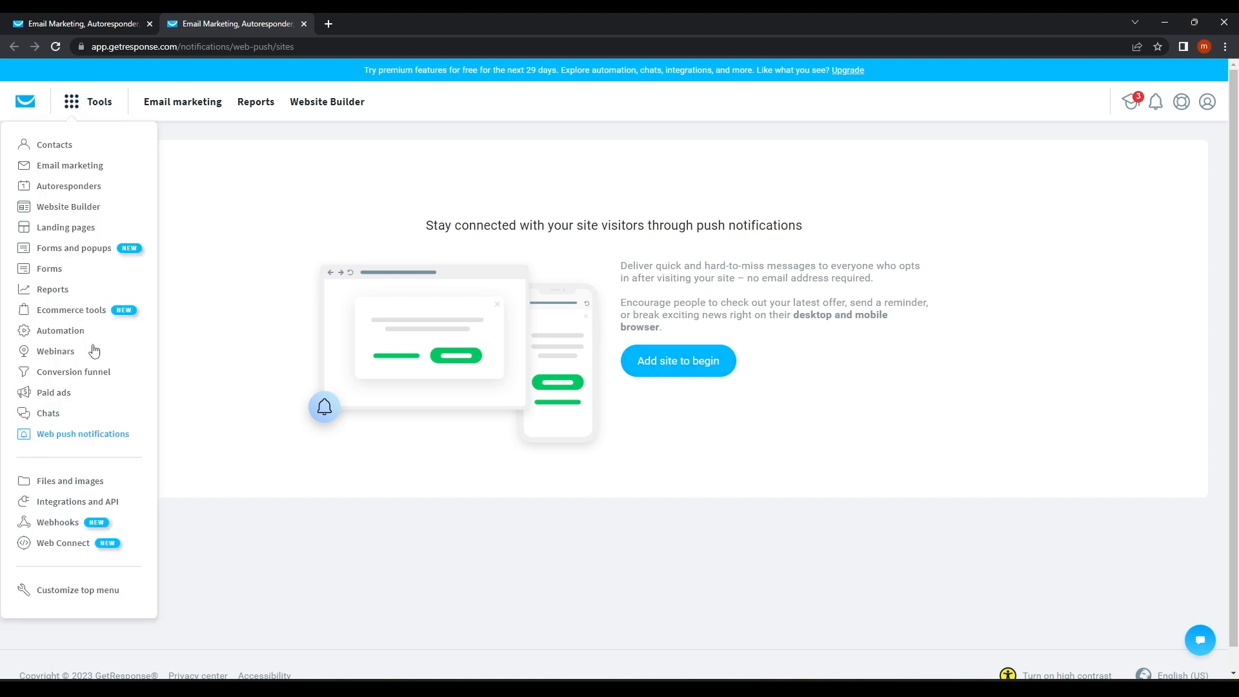
scroll(71, 481, down, 1)
click(73, 459)
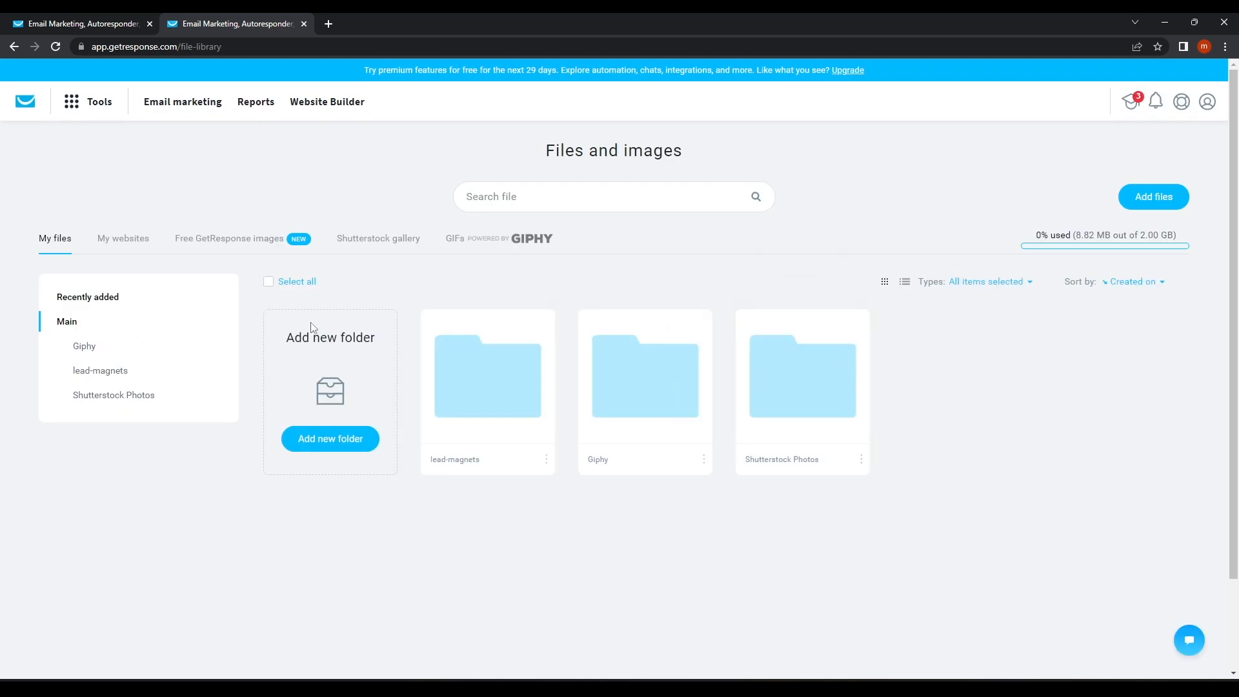
Open the Giphy folder and copy the 'Happy Birthday' GIF's URL.
click(547, 459)
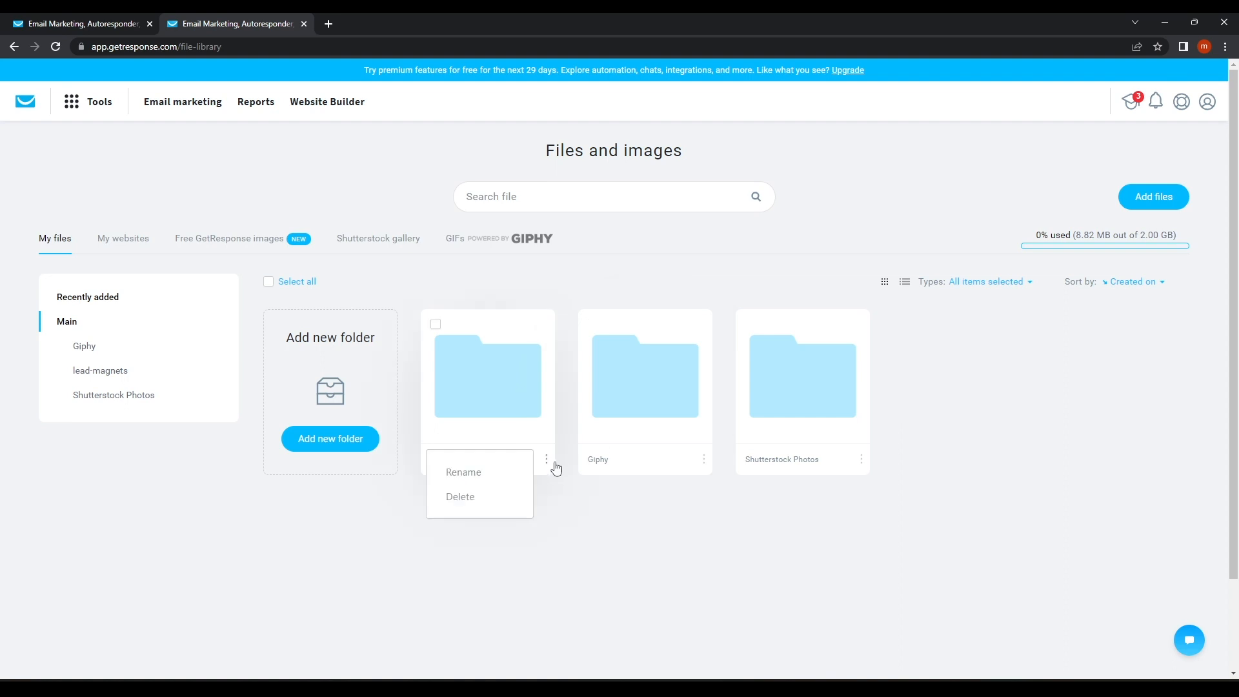
click(704, 459)
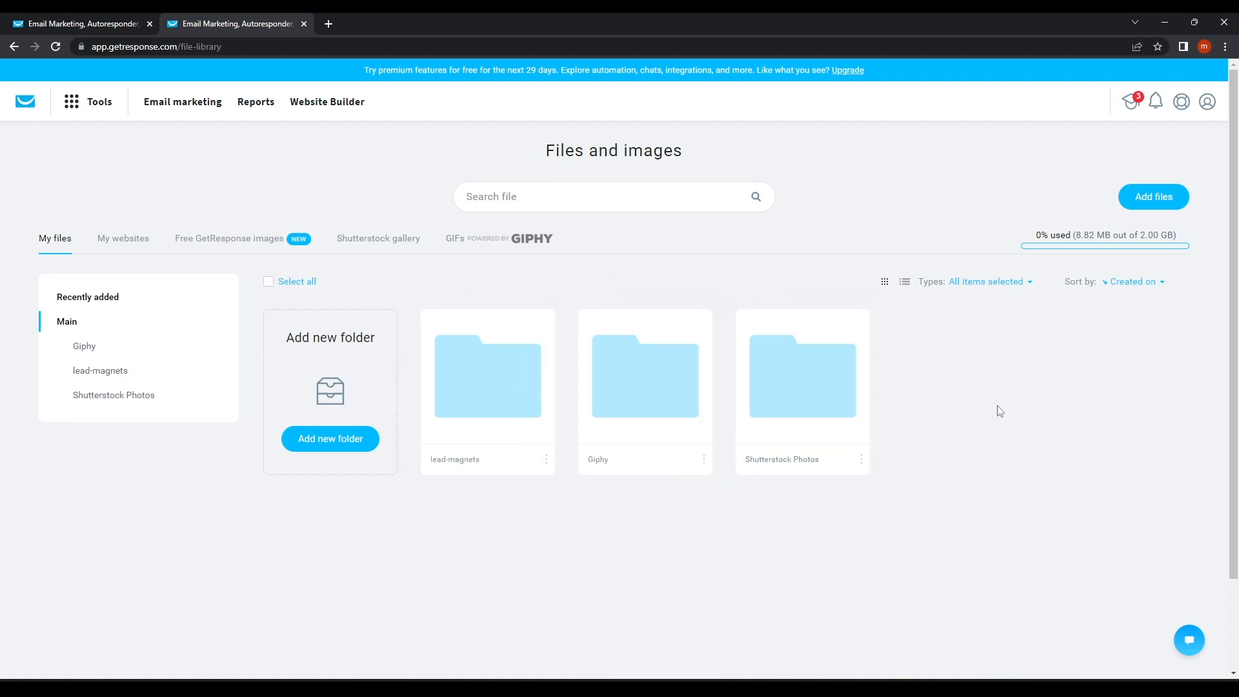
click(584, 385)
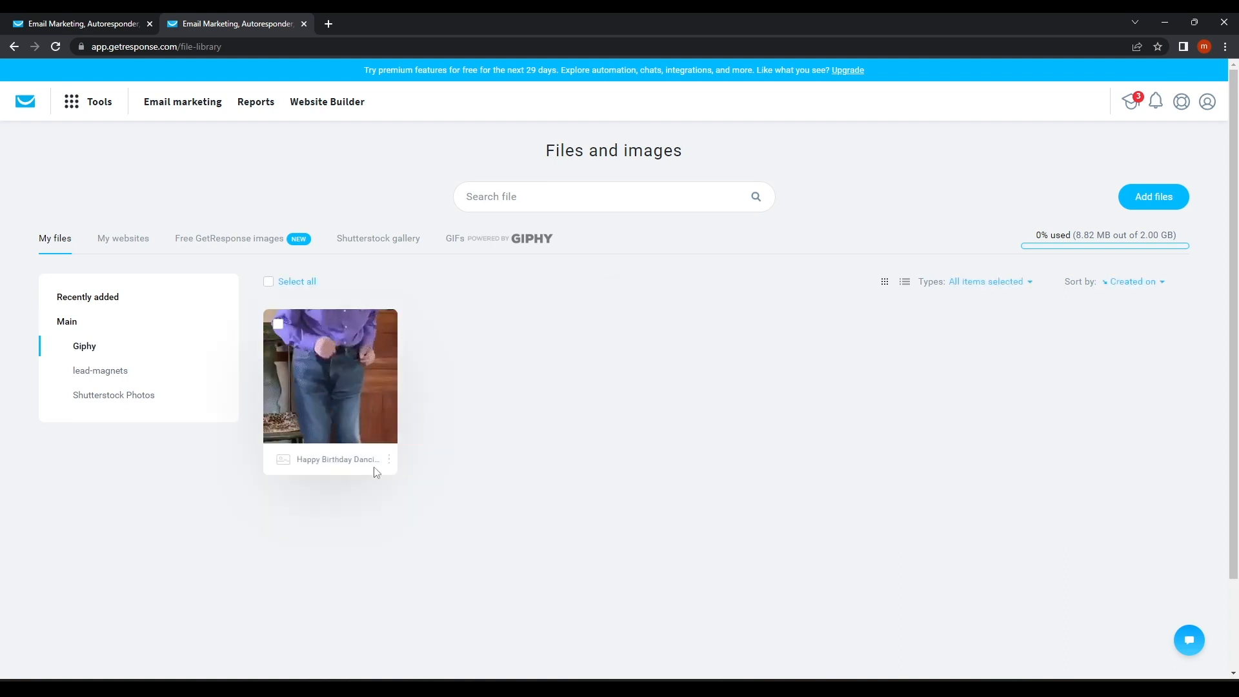
click(389, 459)
click(389, 459)
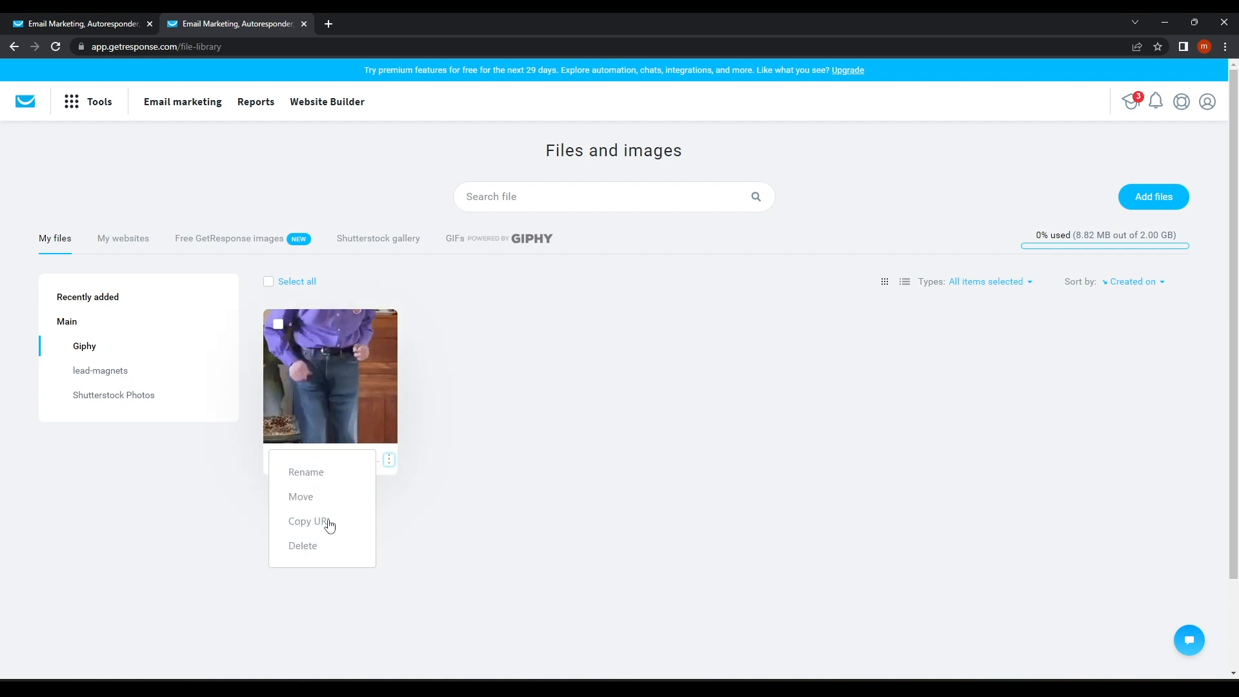
click(316, 521)
Paste the GIF link into a new browser tab to confirm it plays, then close that tab.
click(328, 24)
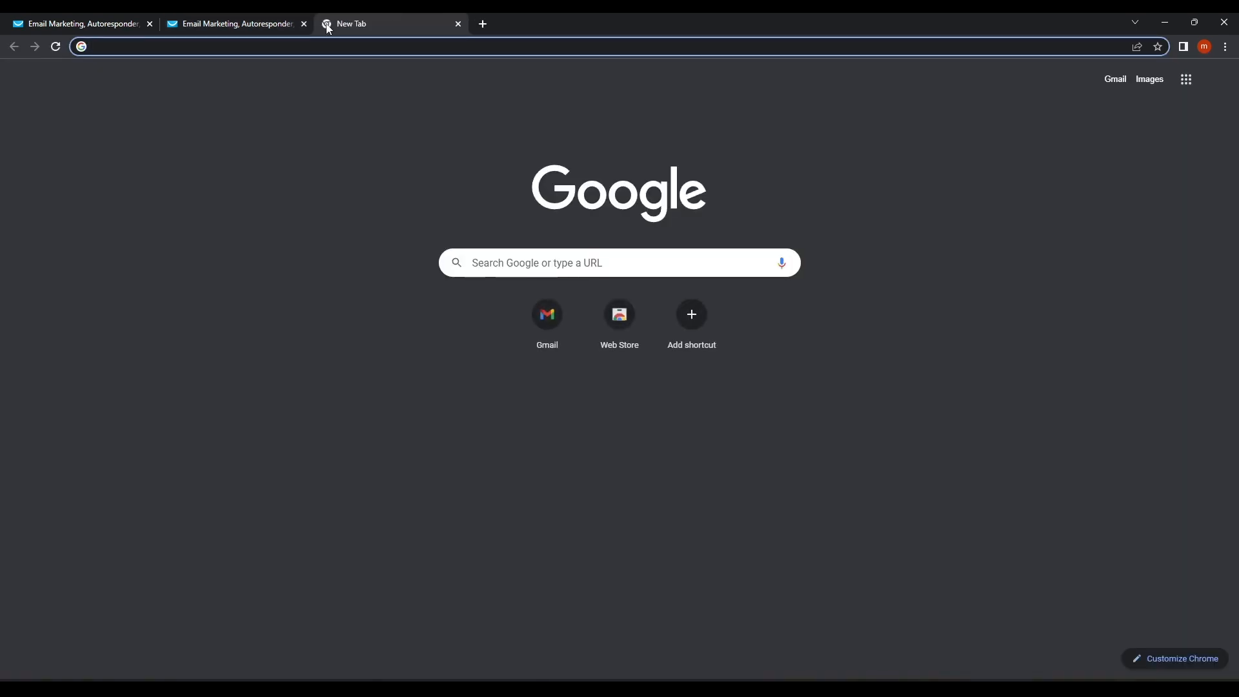
key(ctrl+v)
key(Return)
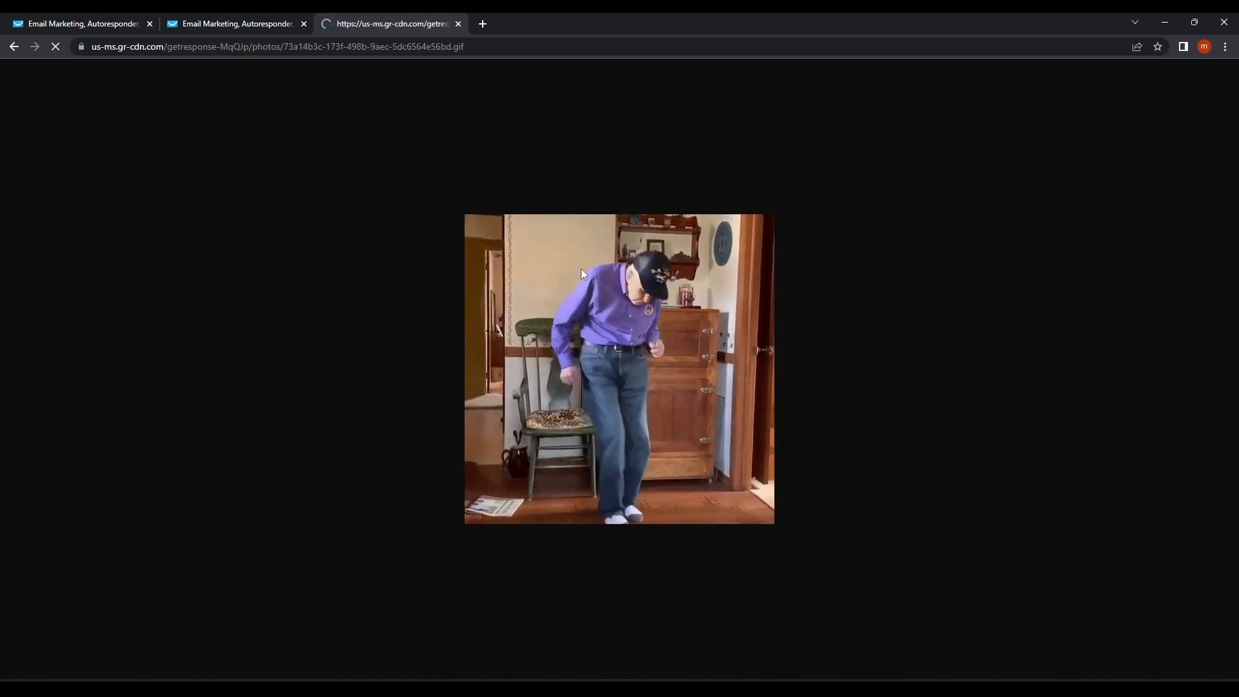
click(458, 24)
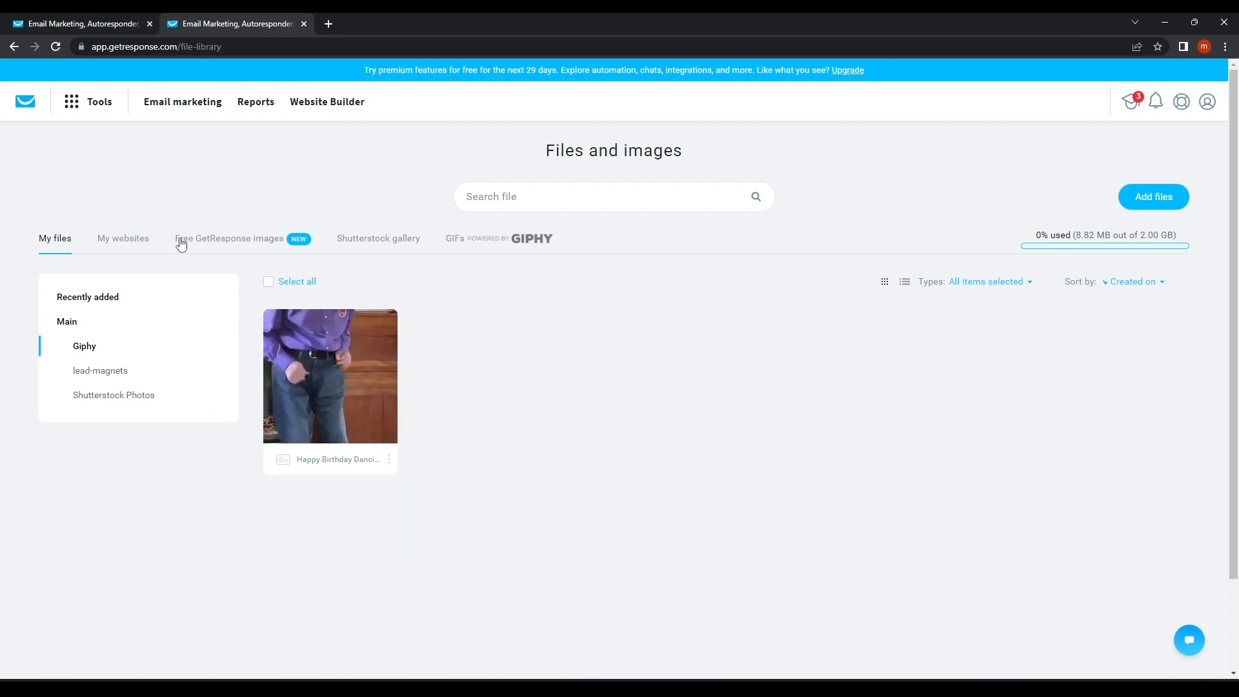
click(102, 104)
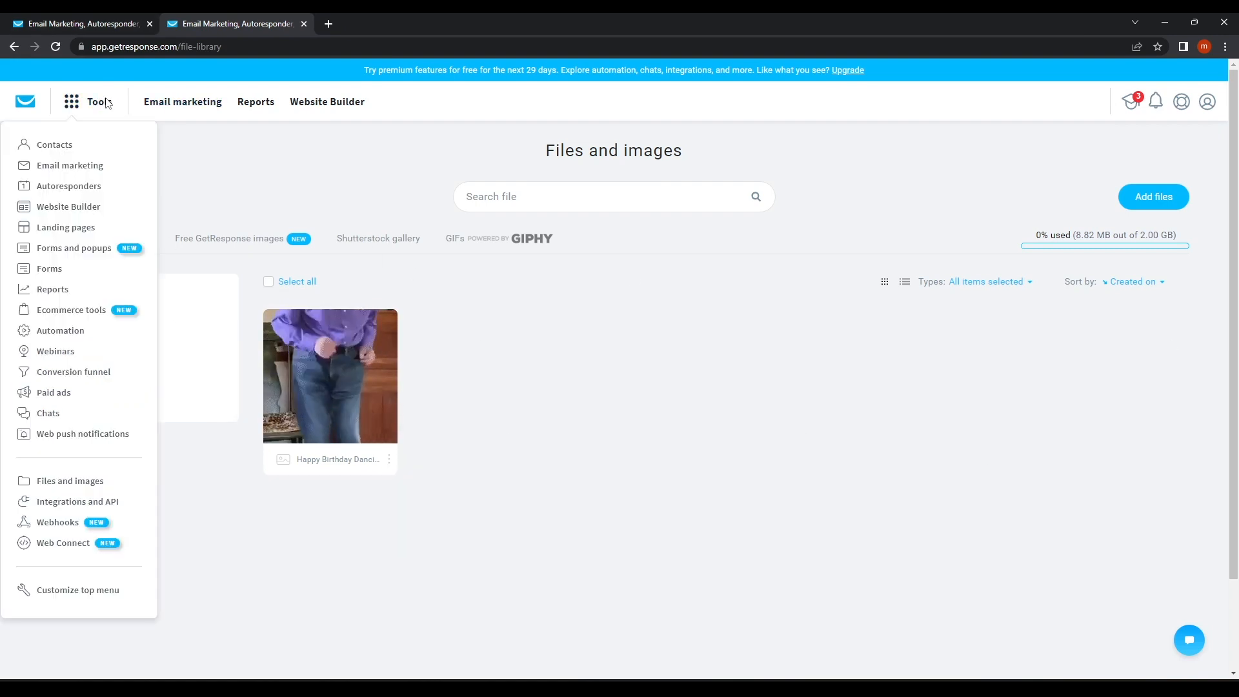
Look over the Integrations and API page, then visit the Webhooks page.
click(61, 503)
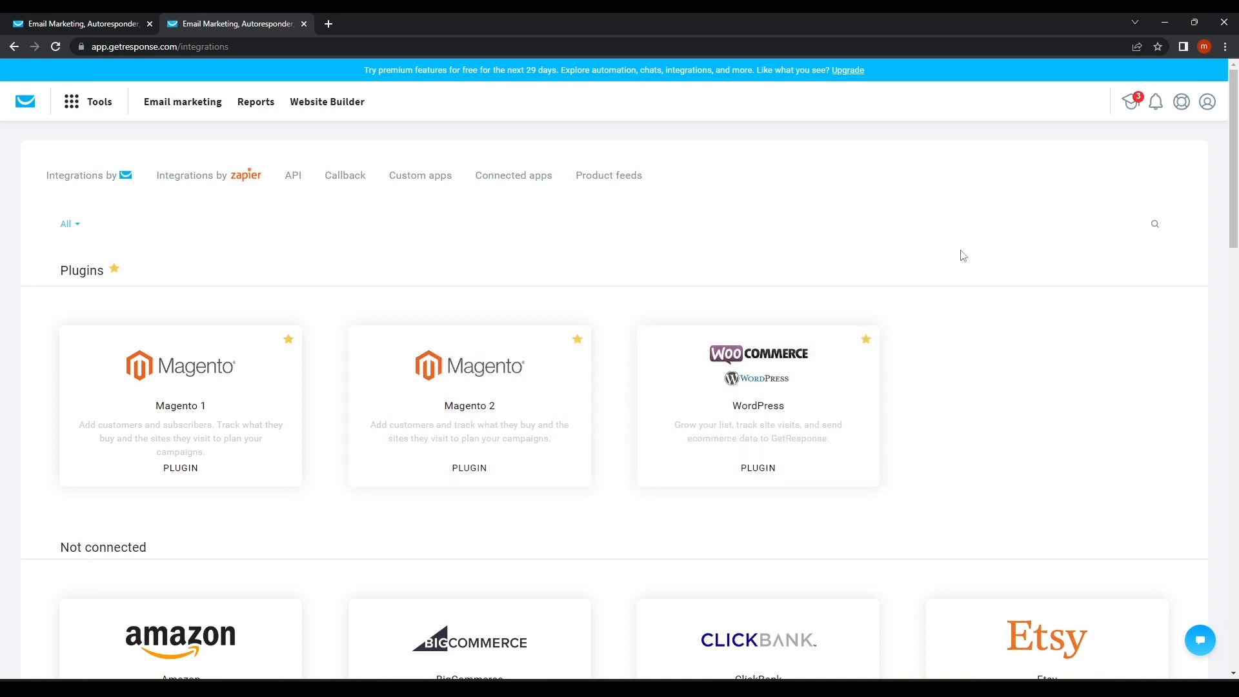
scroll(194, 368, down, 5)
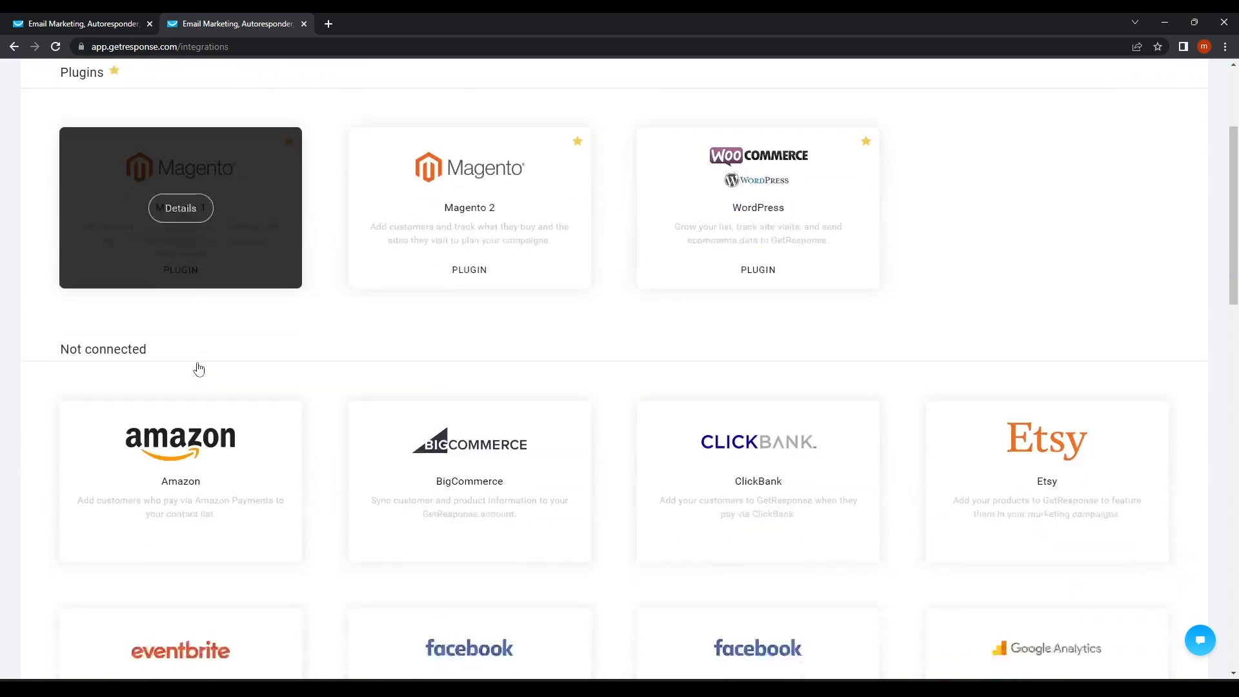
scroll(674, 432, down, 8)
scroll(675, 432, up, 14)
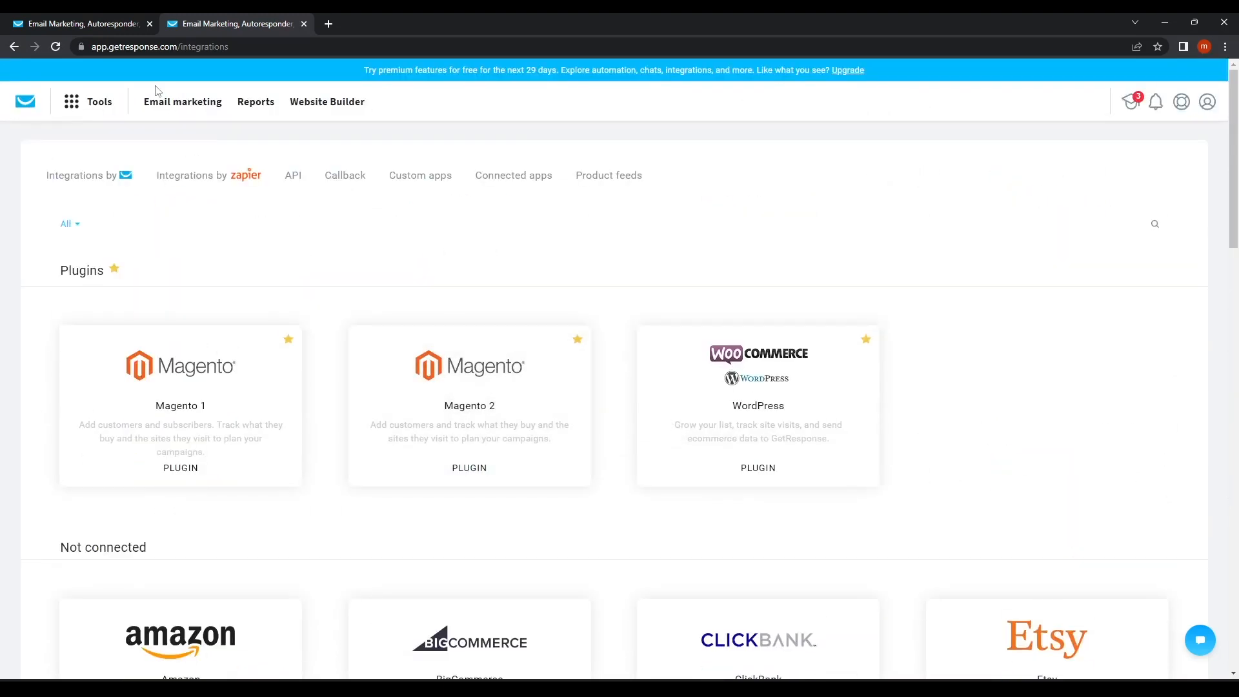
click(100, 103)
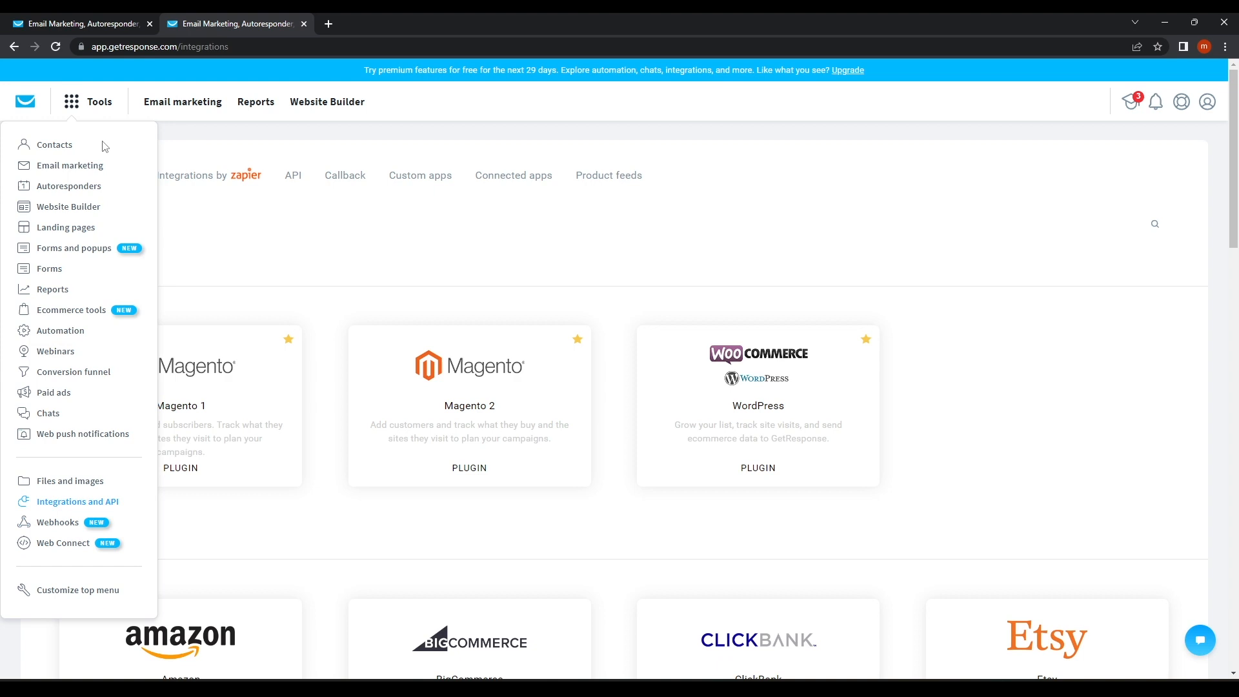
click(54, 526)
Open Web Connect and review its explanation and GetResponse Analytics tracking script snippet.
click(107, 105)
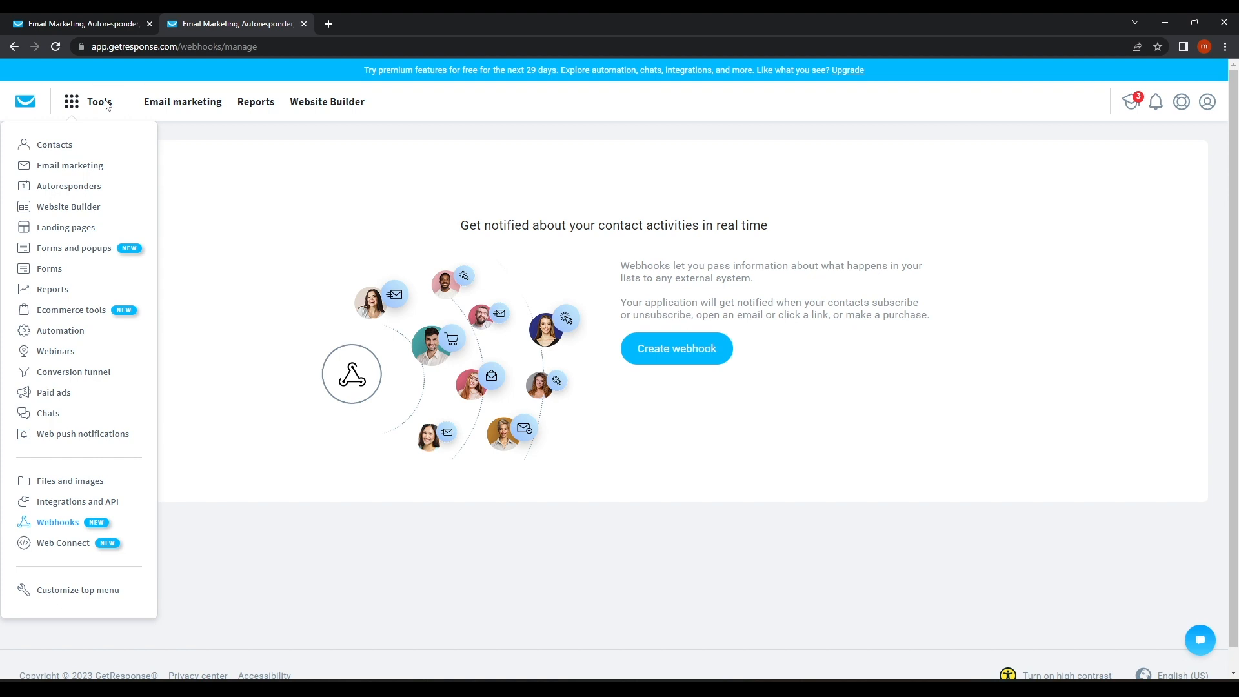
click(59, 545)
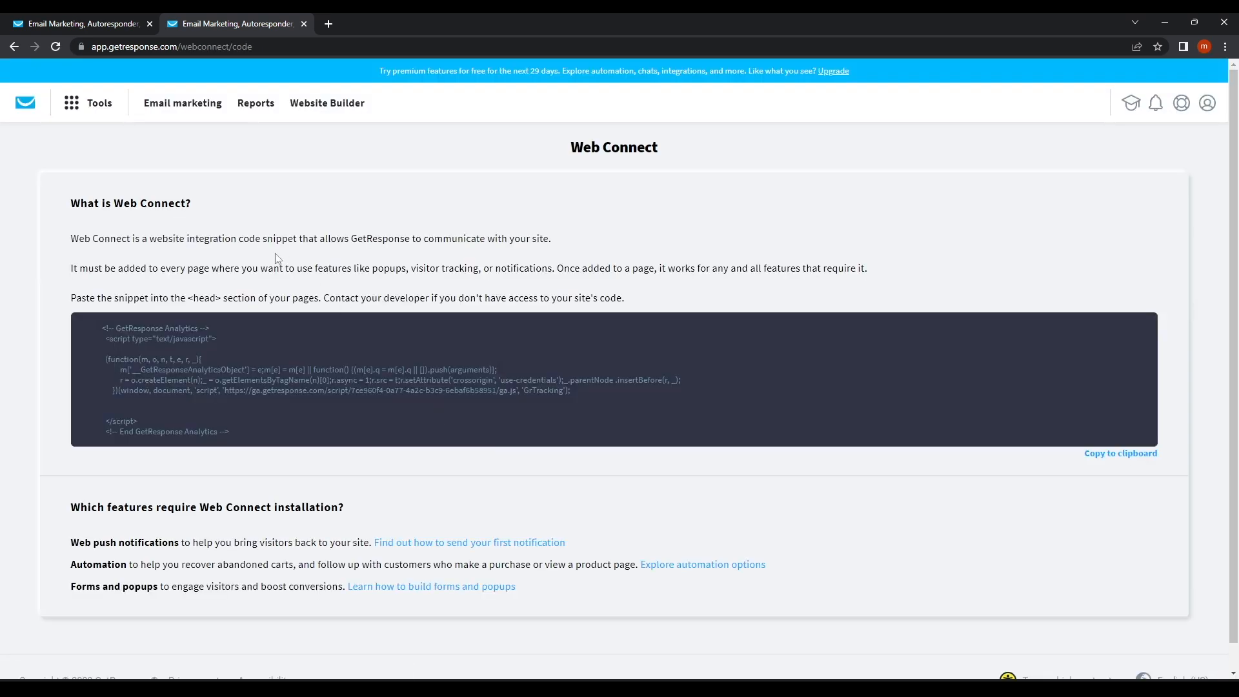
drag(100, 240, 517, 258)
click(517, 258)
scroll(361, 406, down, 1)
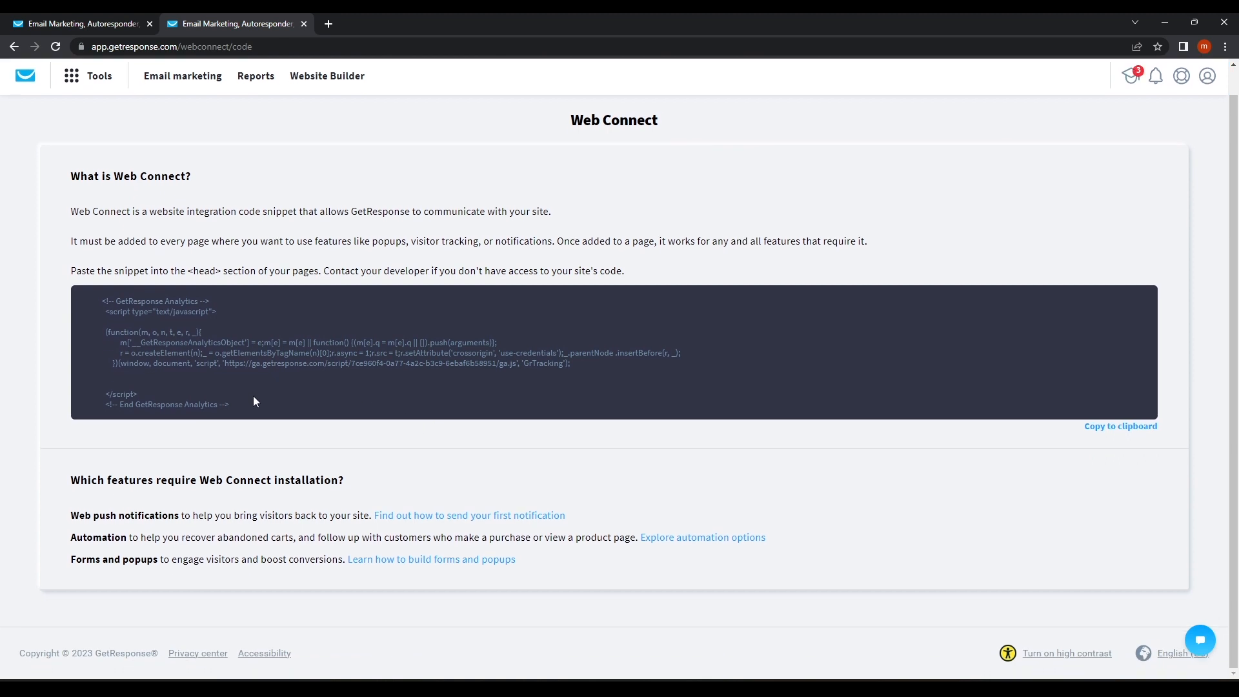
drag(254, 397, 116, 326)
click(233, 357)
scroll(224, 421, up, 1)
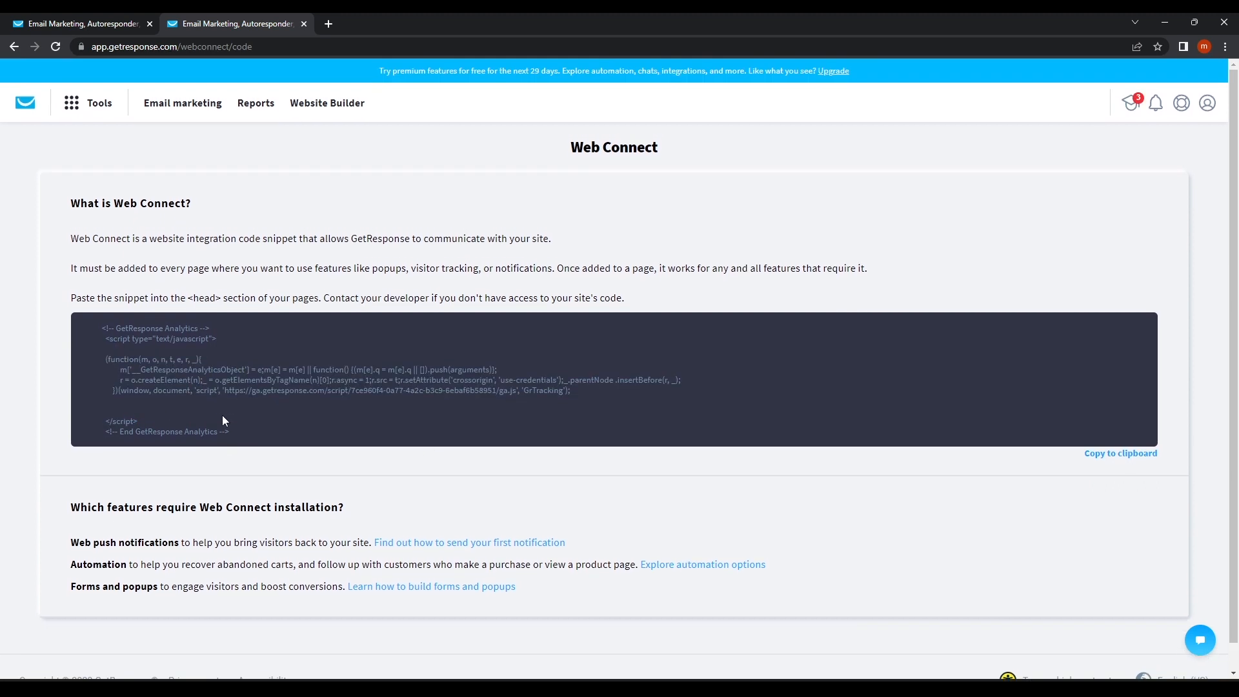
click(82, 107)
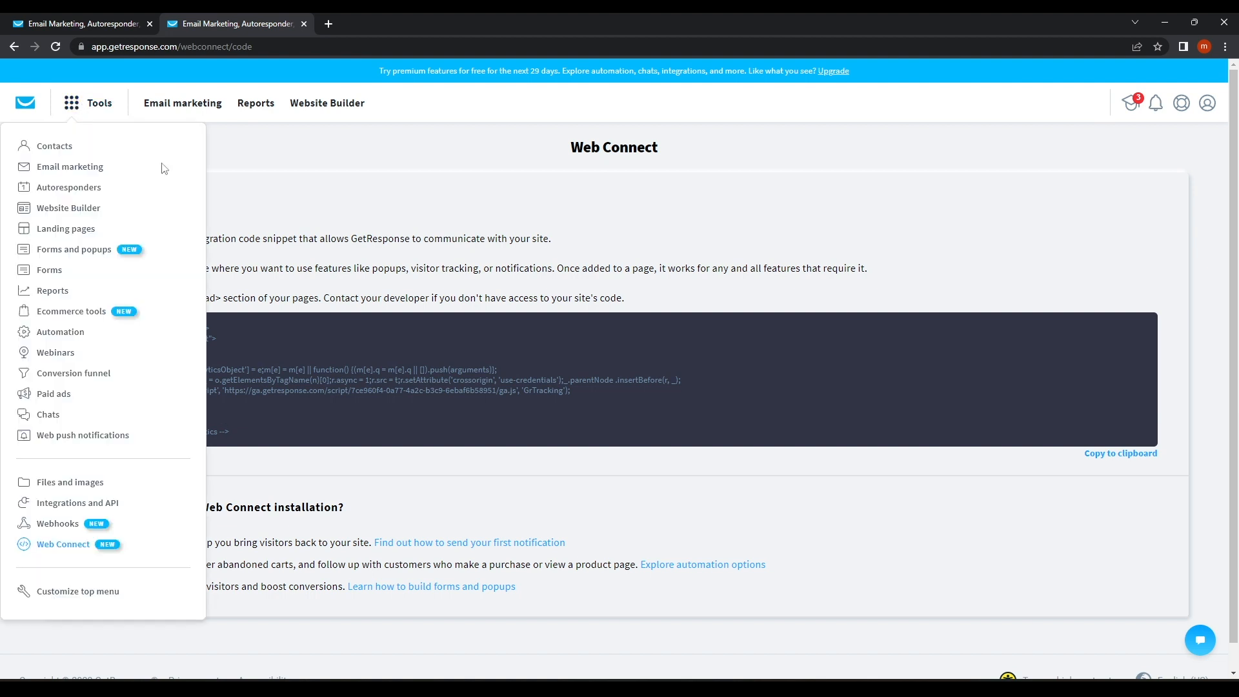
click(347, 166)
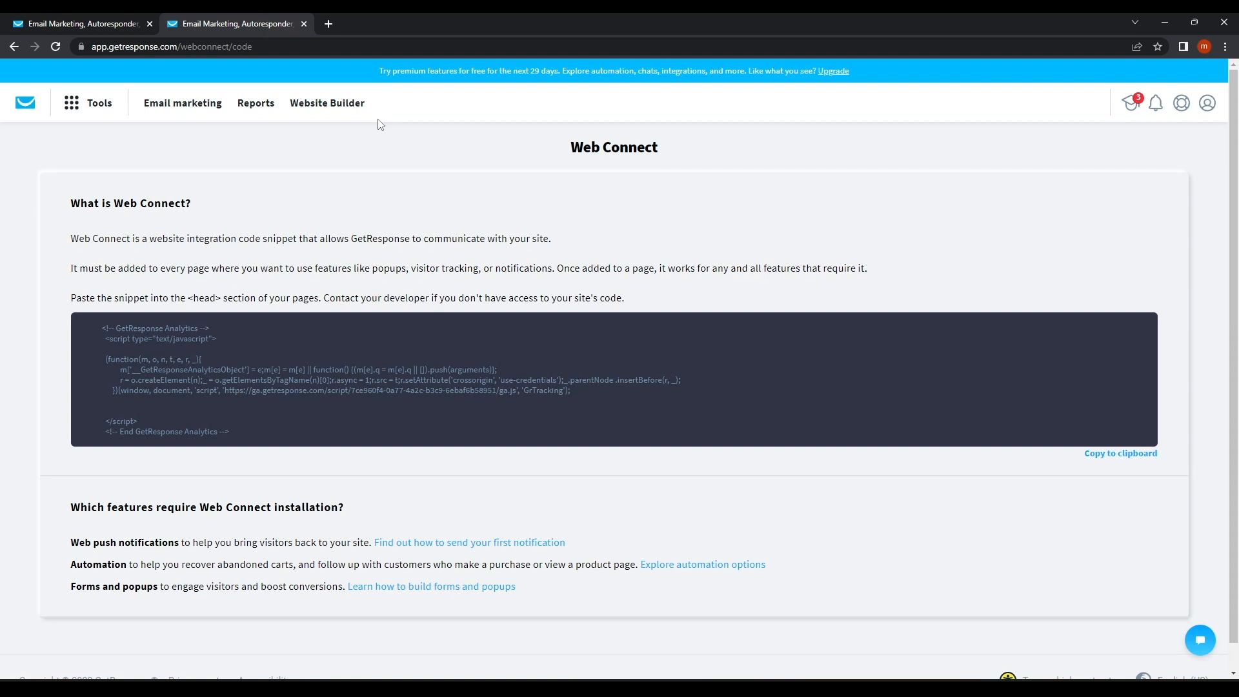
click(87, 103)
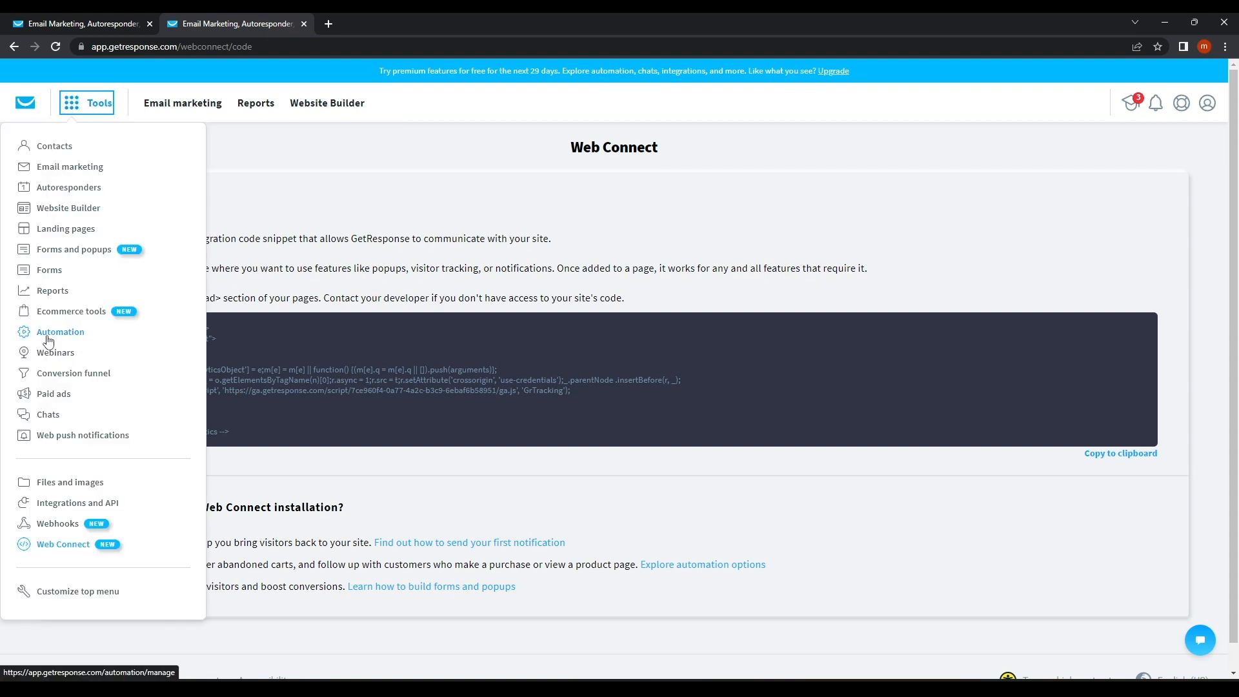
Create a workflow from Automation, browse the Win back and List cleaning templates, and choose Build from scratch.
click(67, 333)
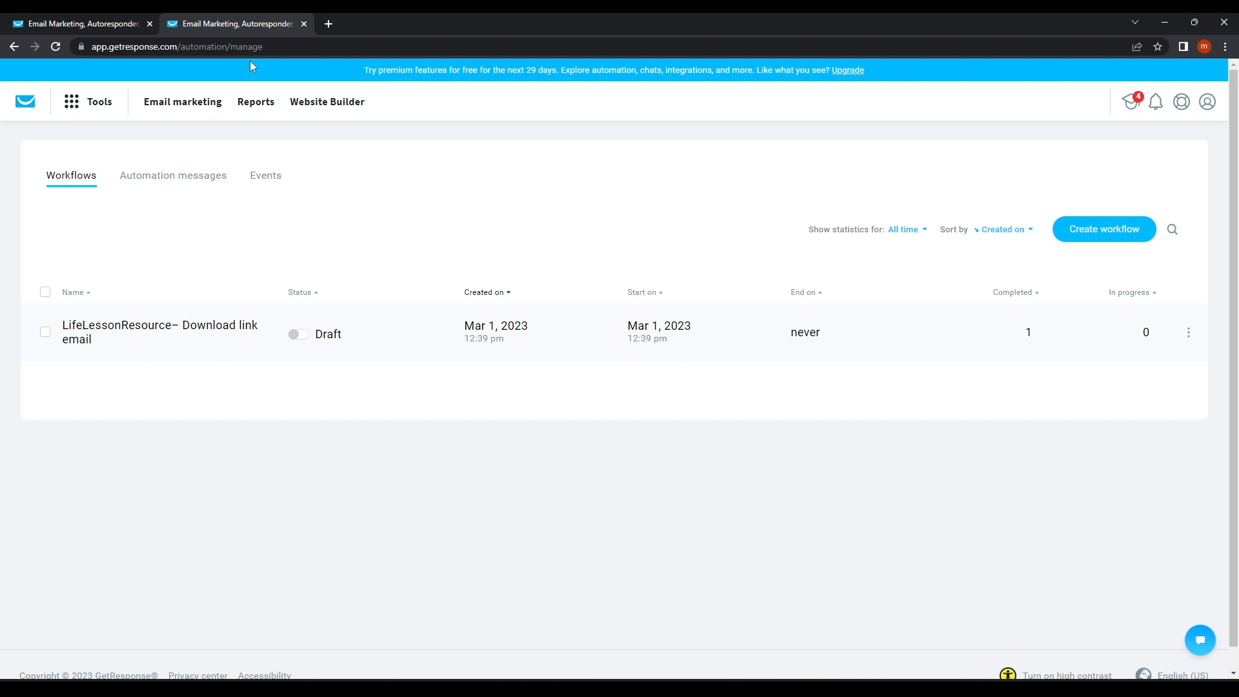
click(1133, 240)
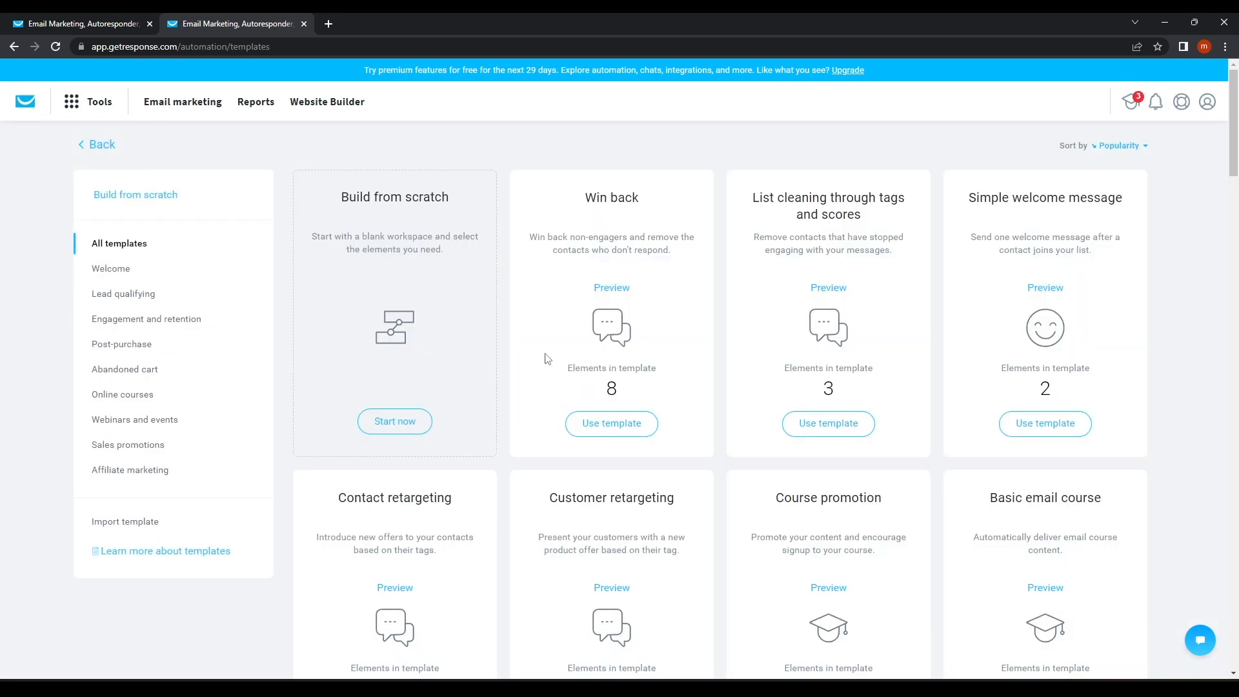
drag(563, 206, 702, 356)
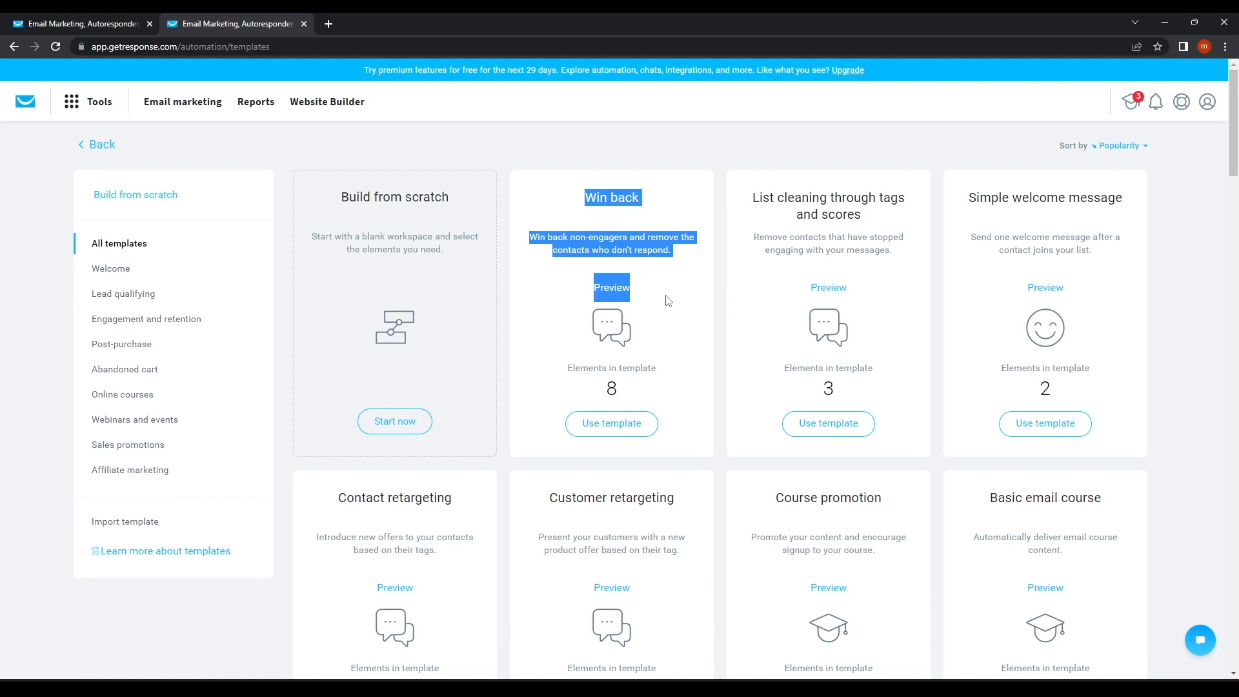
drag(750, 202, 886, 230)
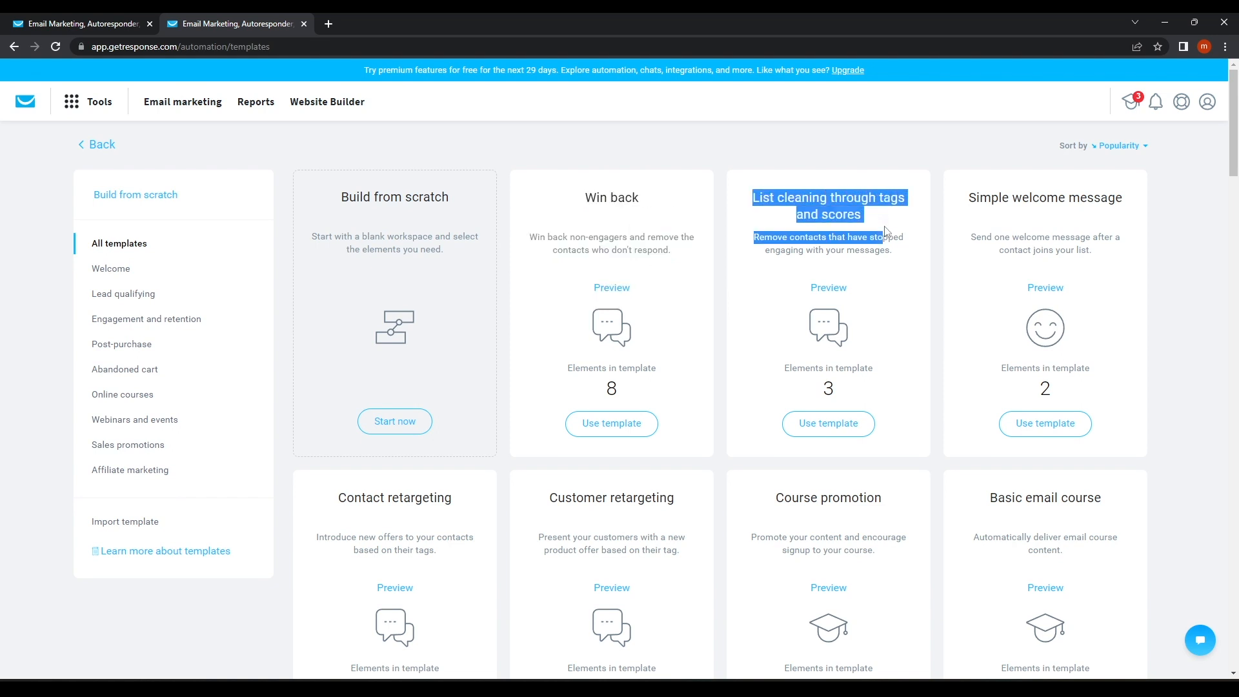
scroll(774, 409, down, 4)
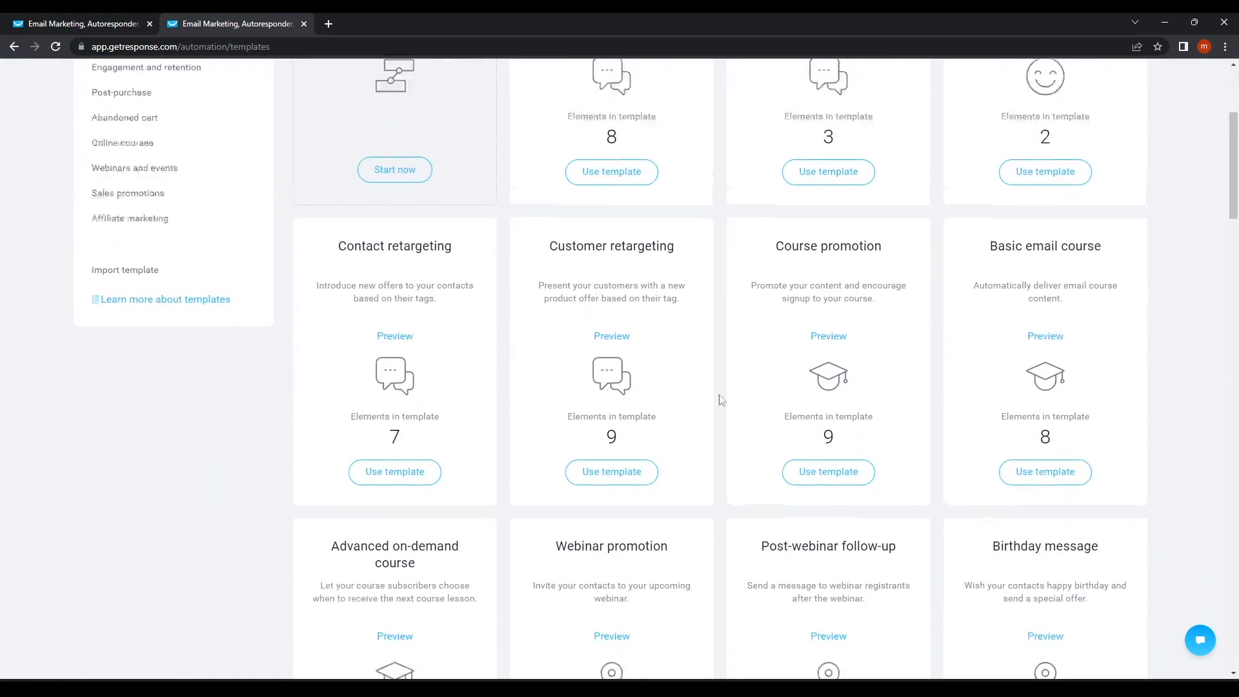
scroll(742, 407, up, 4)
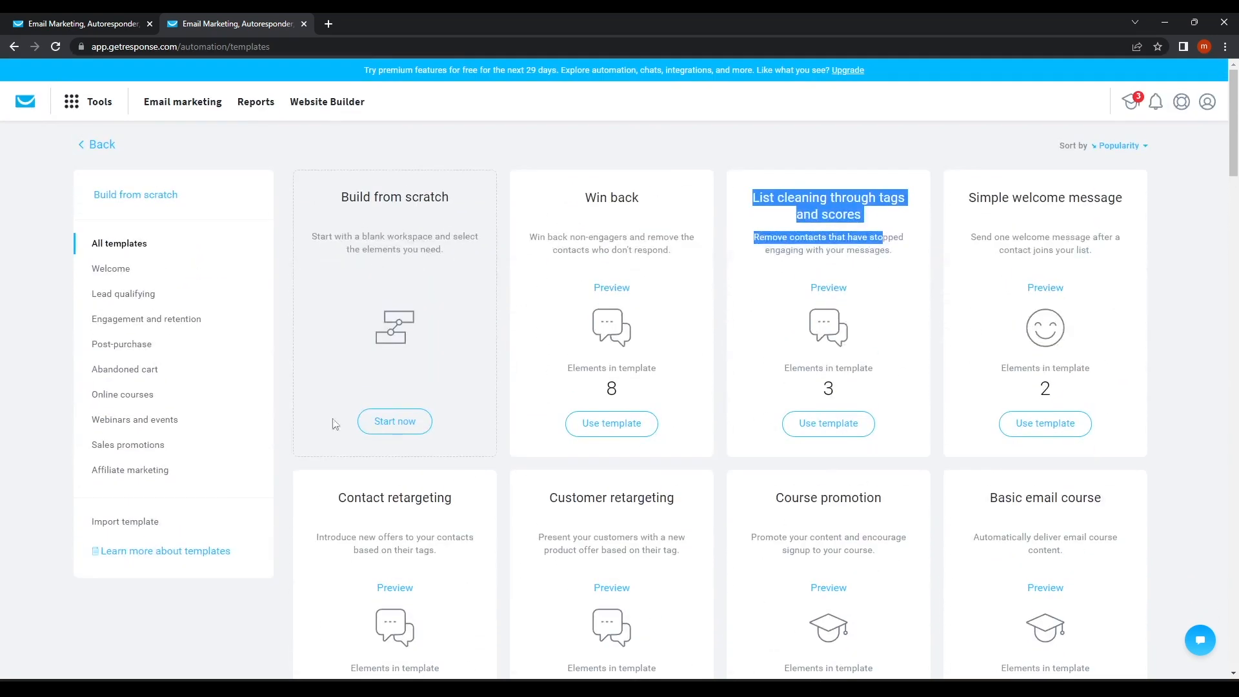
click(393, 433)
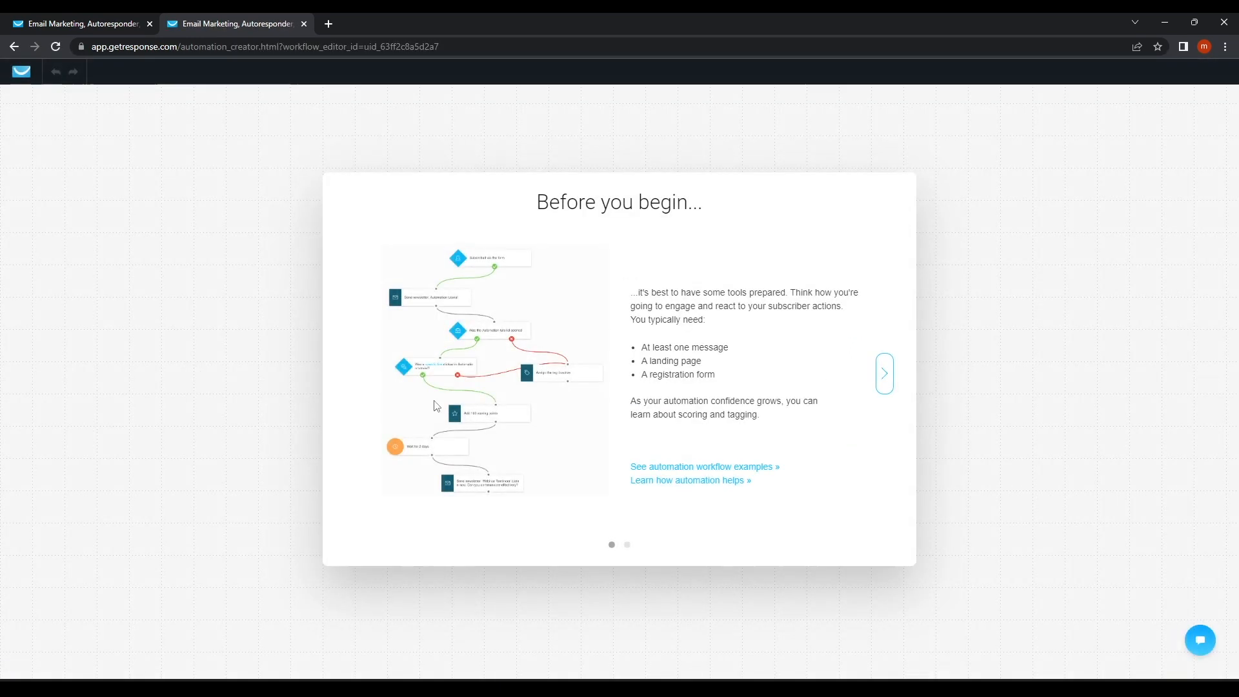
Skip the intro slides and replace the draft workflow name with 'Life Lesson'.
click(884, 374)
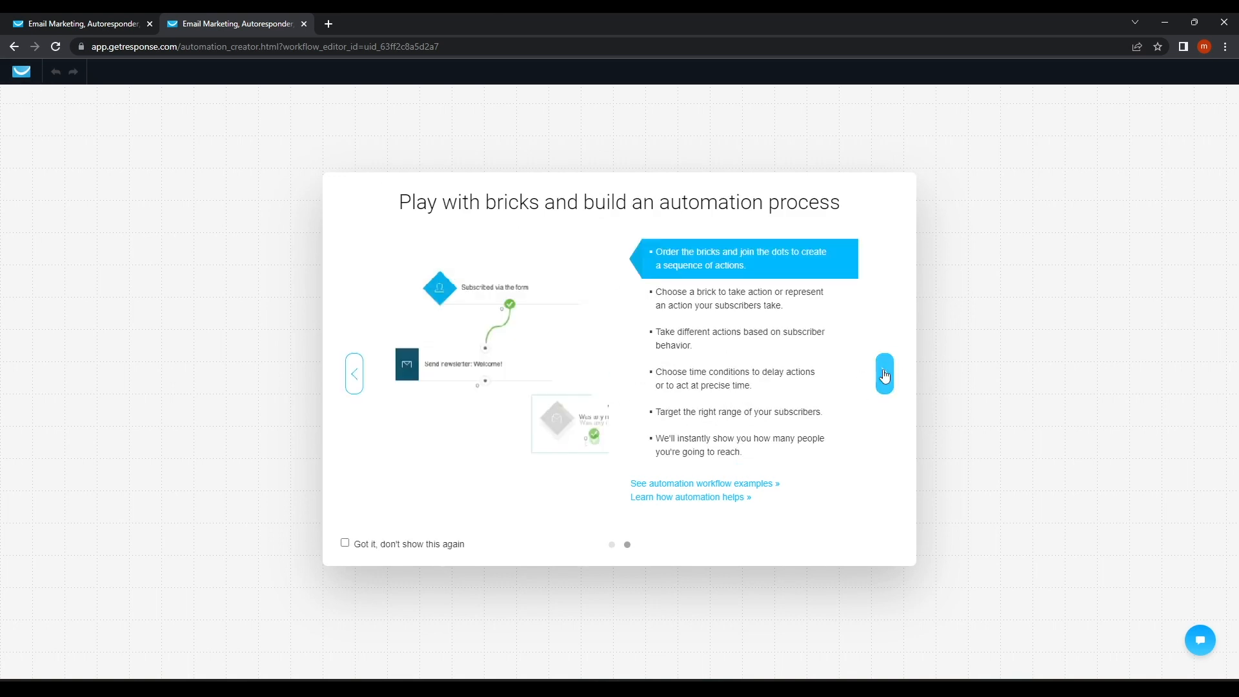
click(885, 375)
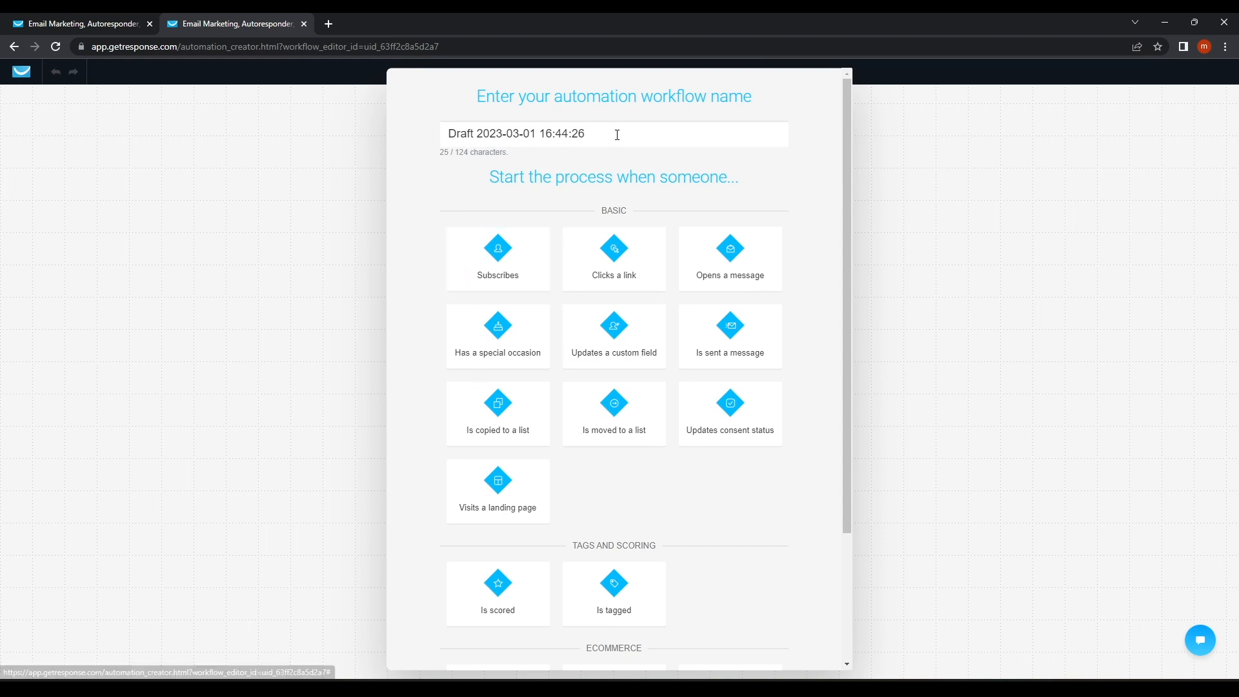
drag(613, 133, 294, 152)
key(BackSpace)
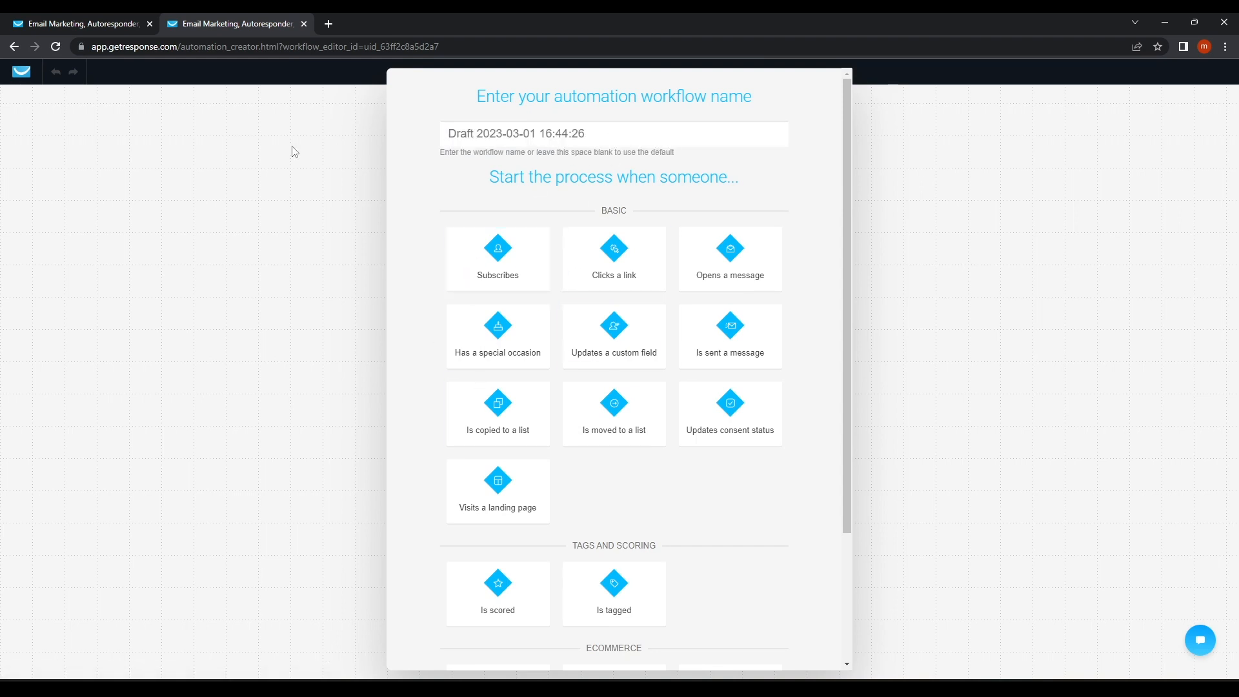
text(LIf)
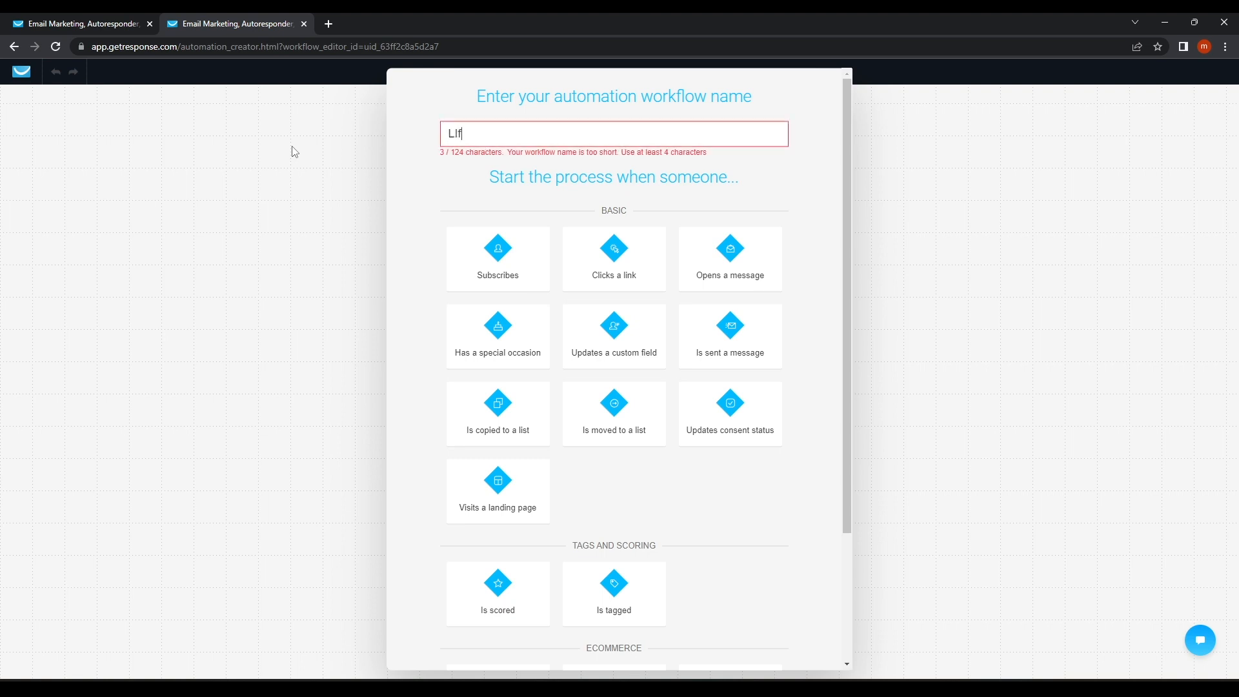
text(e Lesson)
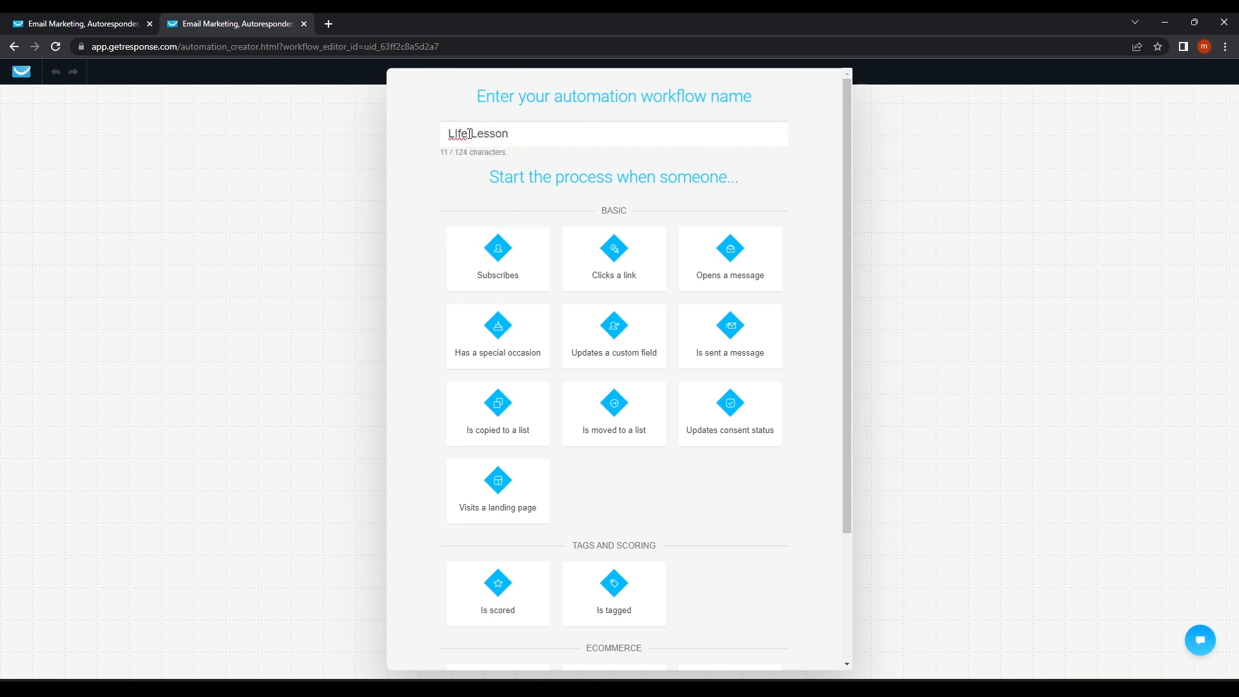
key(BackSpace)
text(i)
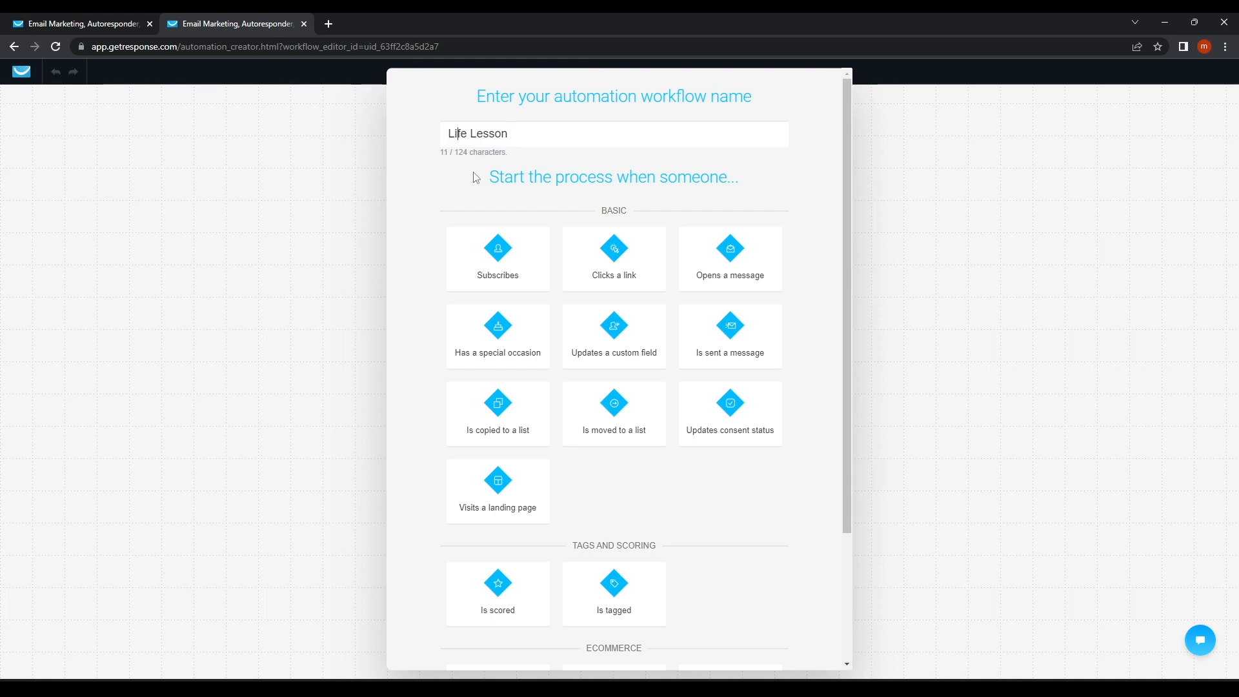
Add a Subscribes trigger and connect it to a new Send message step.
click(504, 261)
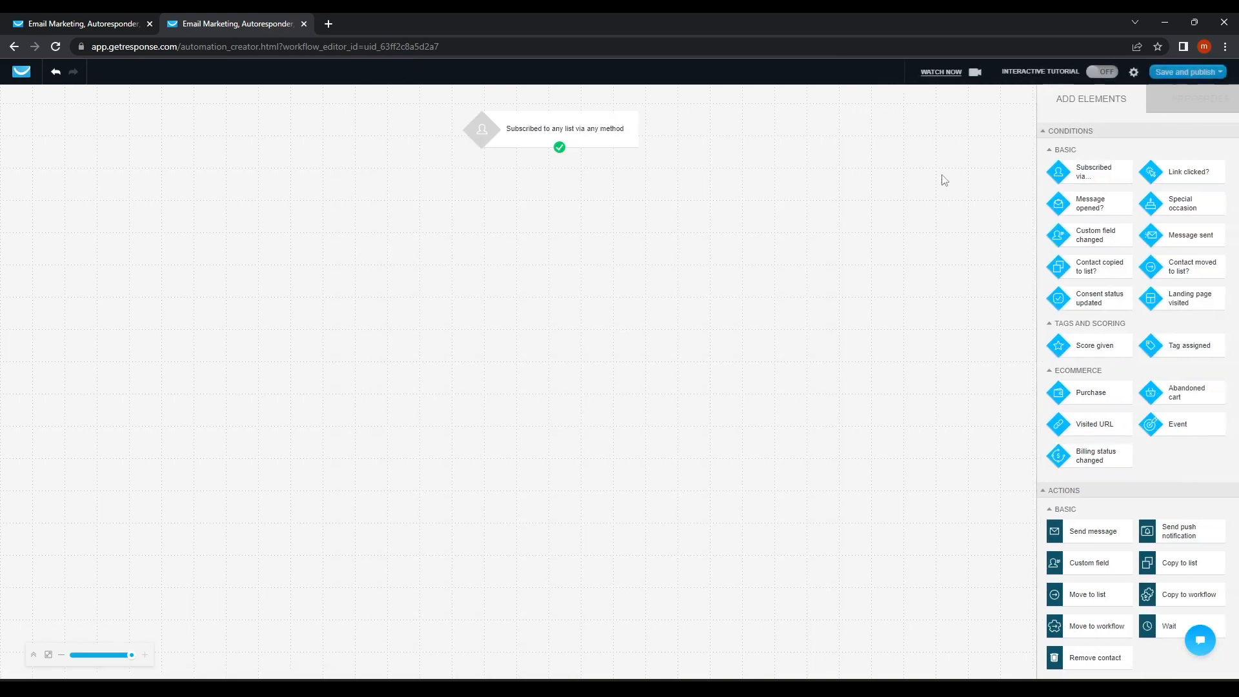
drag(1077, 531, 531, 205)
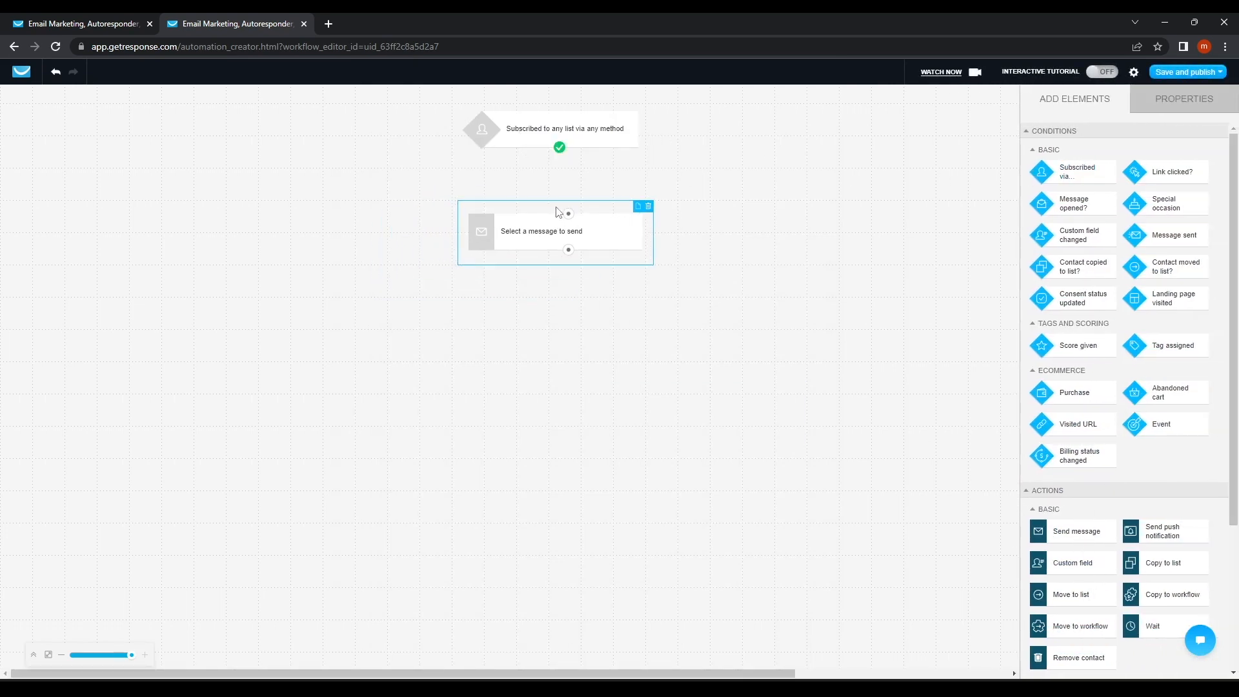
drag(559, 147, 569, 216)
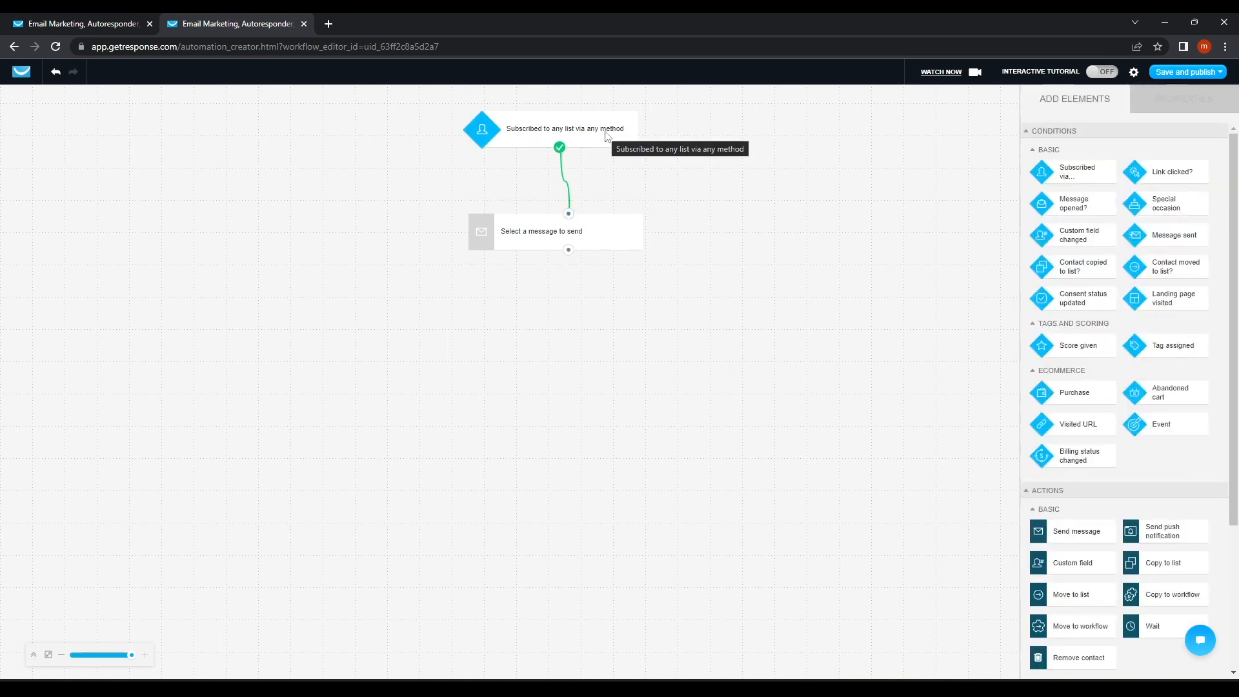
Set the trigger to fire on subscriptions to the specific LifeLesson list by any method.
click(542, 130)
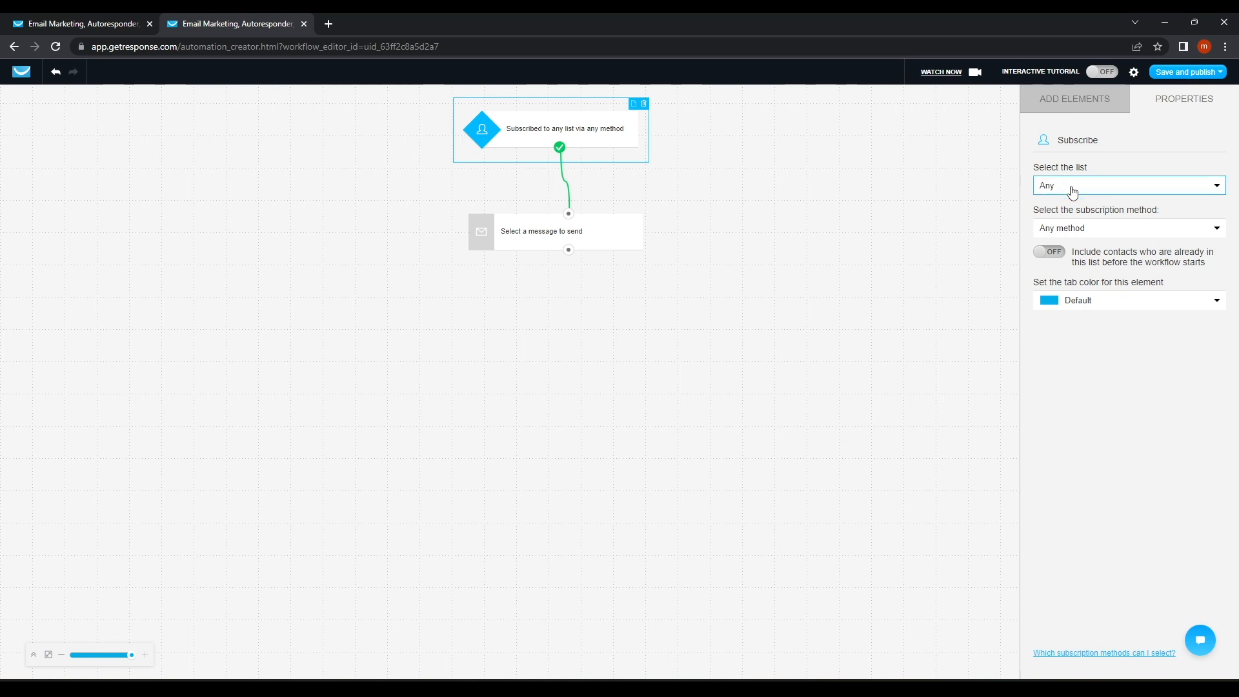
click(1105, 189)
click(1075, 208)
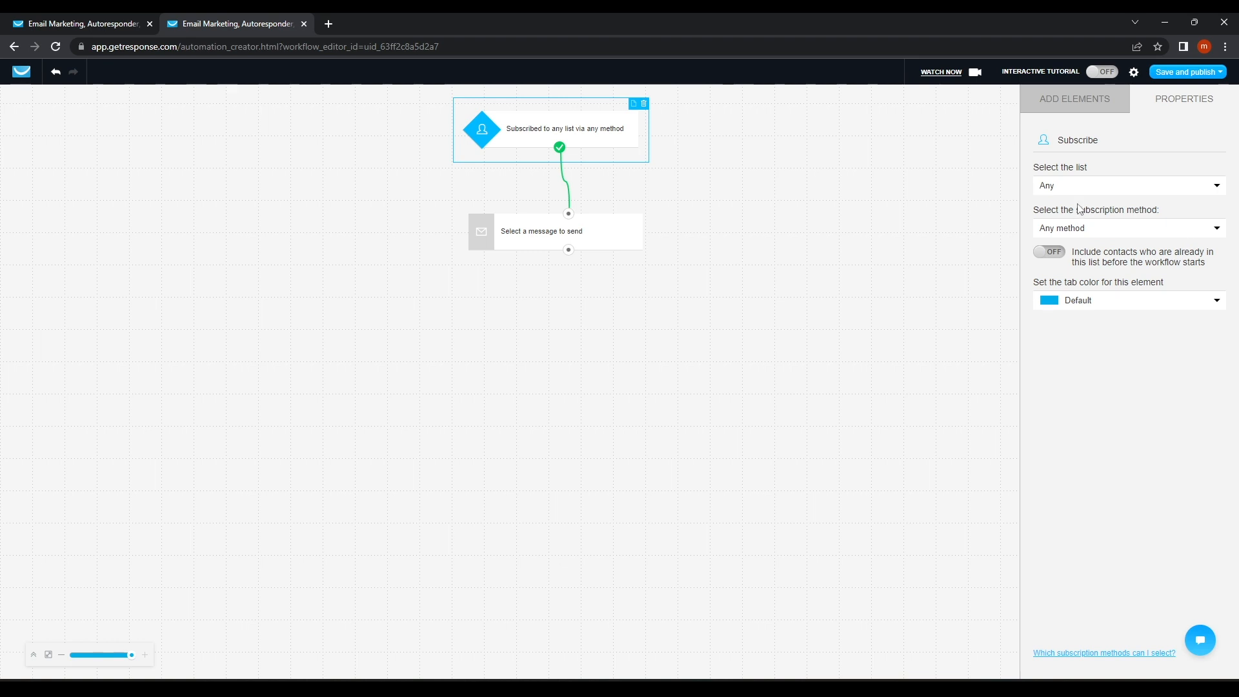
click(1099, 188)
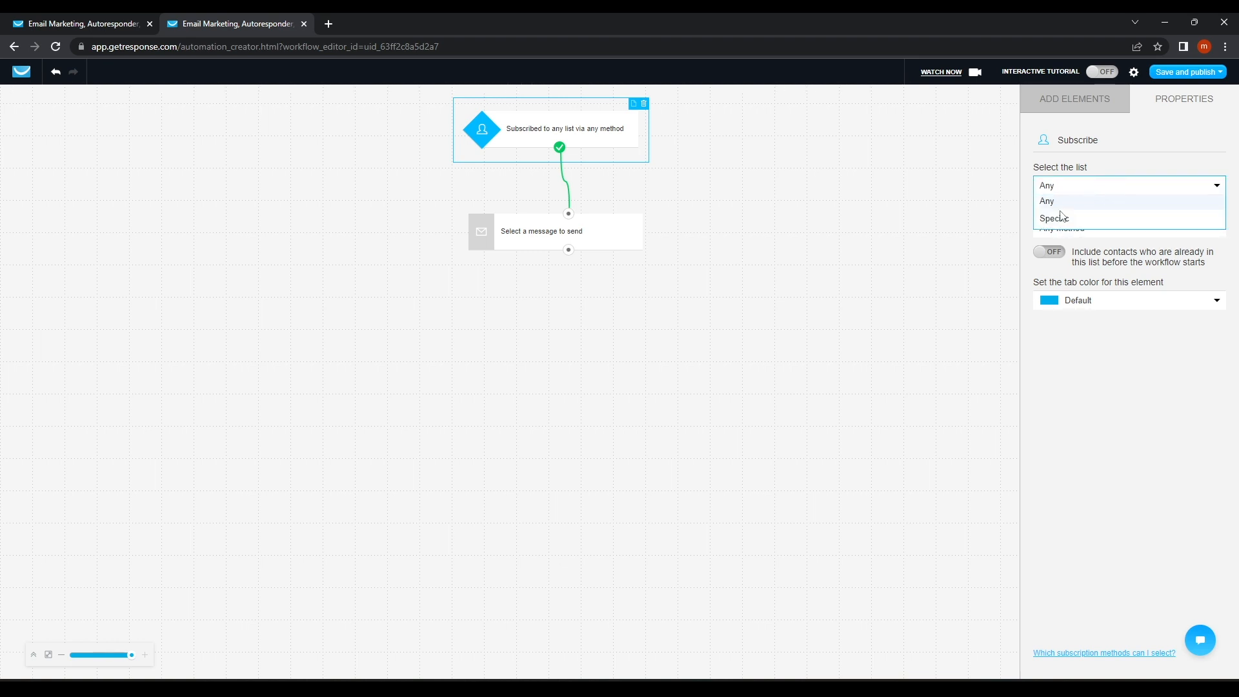
click(1061, 220)
click(1062, 219)
click(1057, 255)
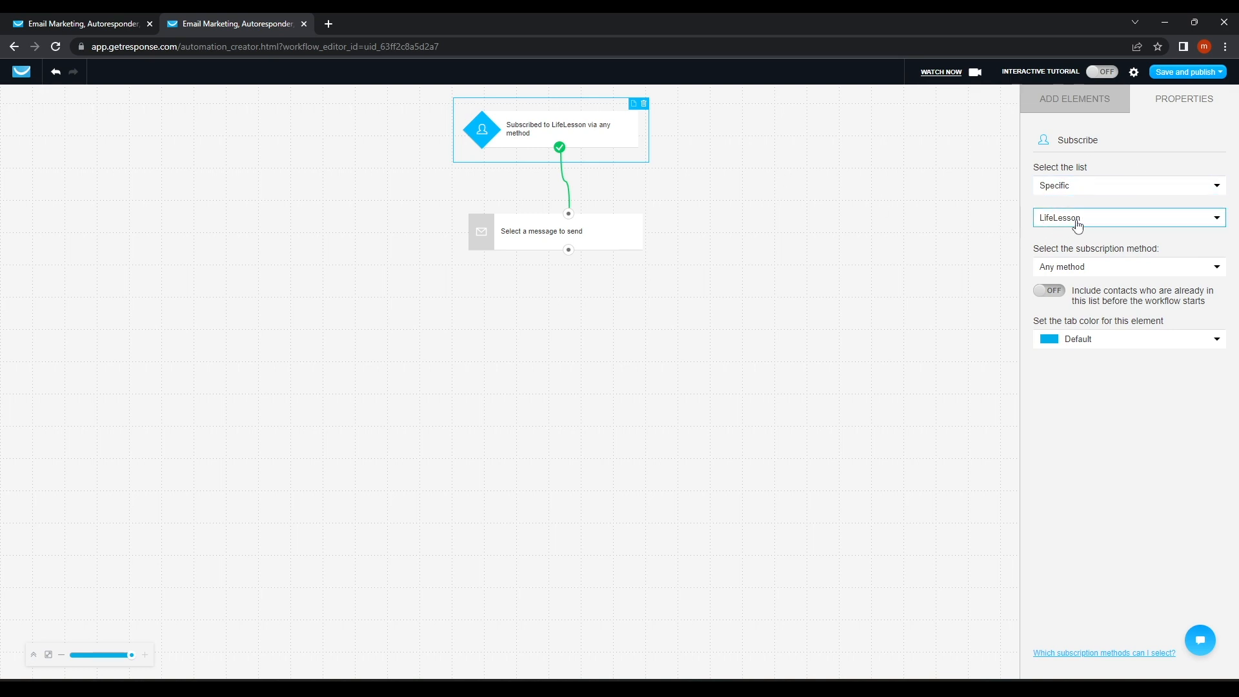
click(1099, 272)
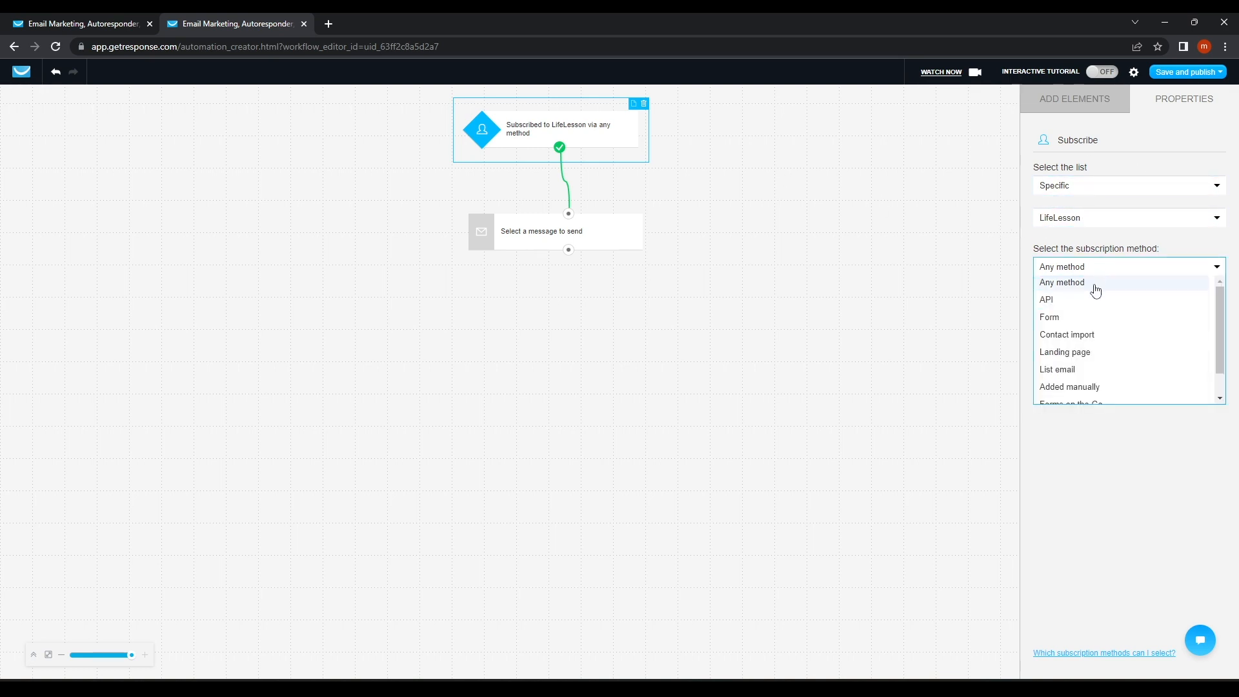
click(1091, 287)
click(1089, 271)
scroll(1073, 390, down, 1)
scroll(1071, 348, up, 1)
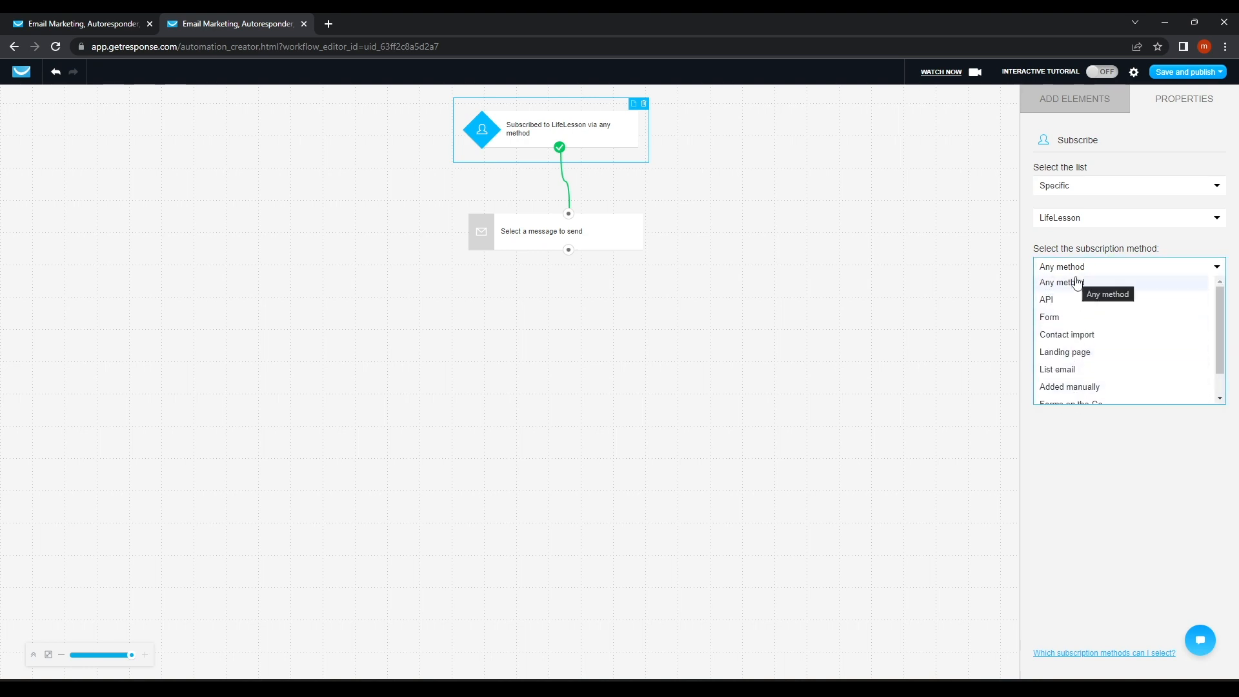
click(1064, 282)
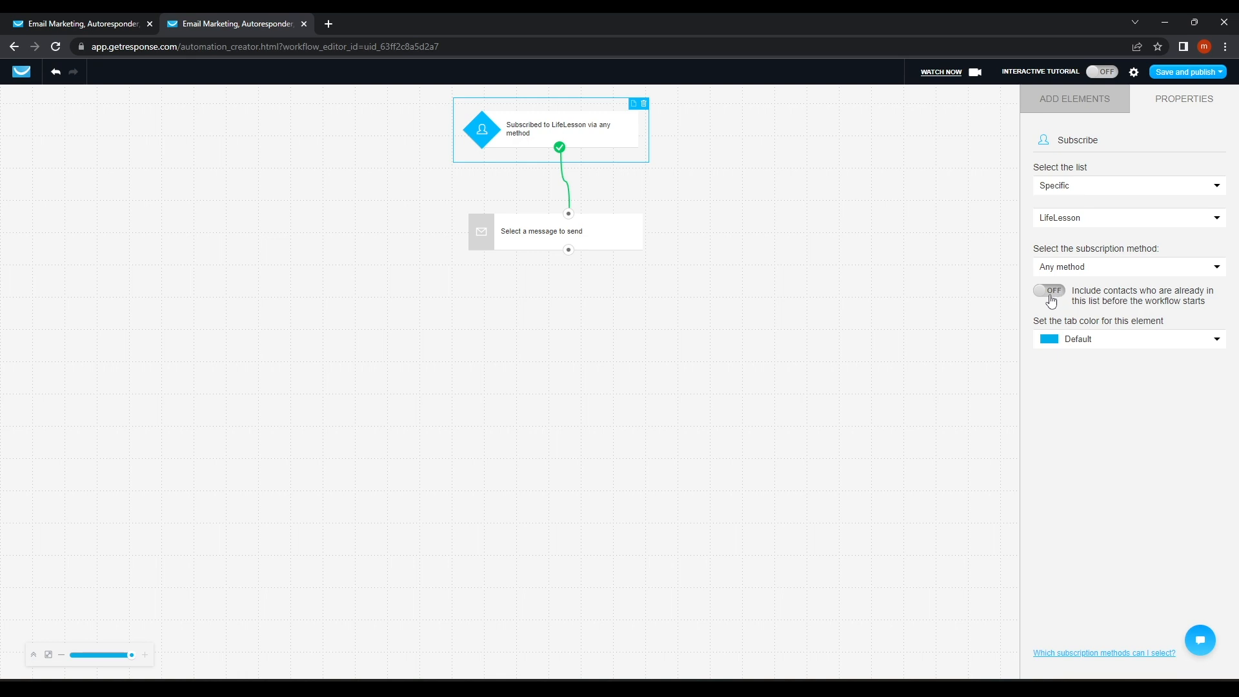
Make the message step send newsletter 'Greetings For New Life', copied with the LifeLesson list's footer settings.
click(552, 233)
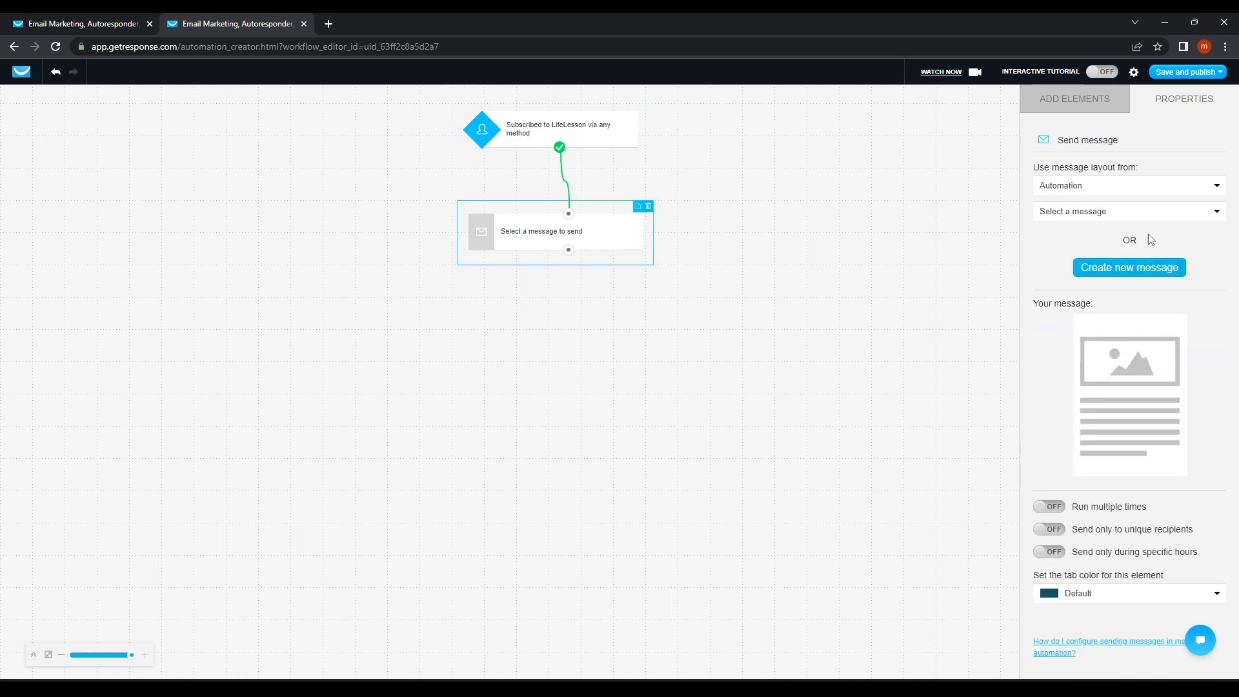
click(1091, 186)
click(1084, 201)
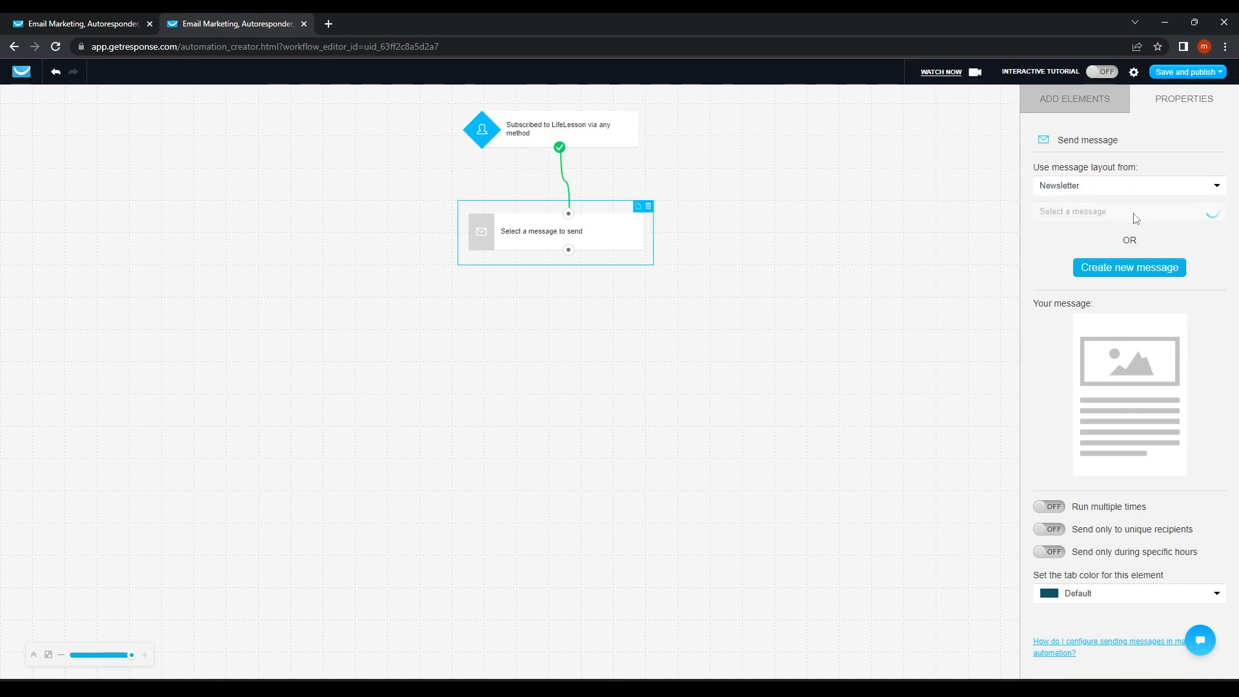
click(1096, 213)
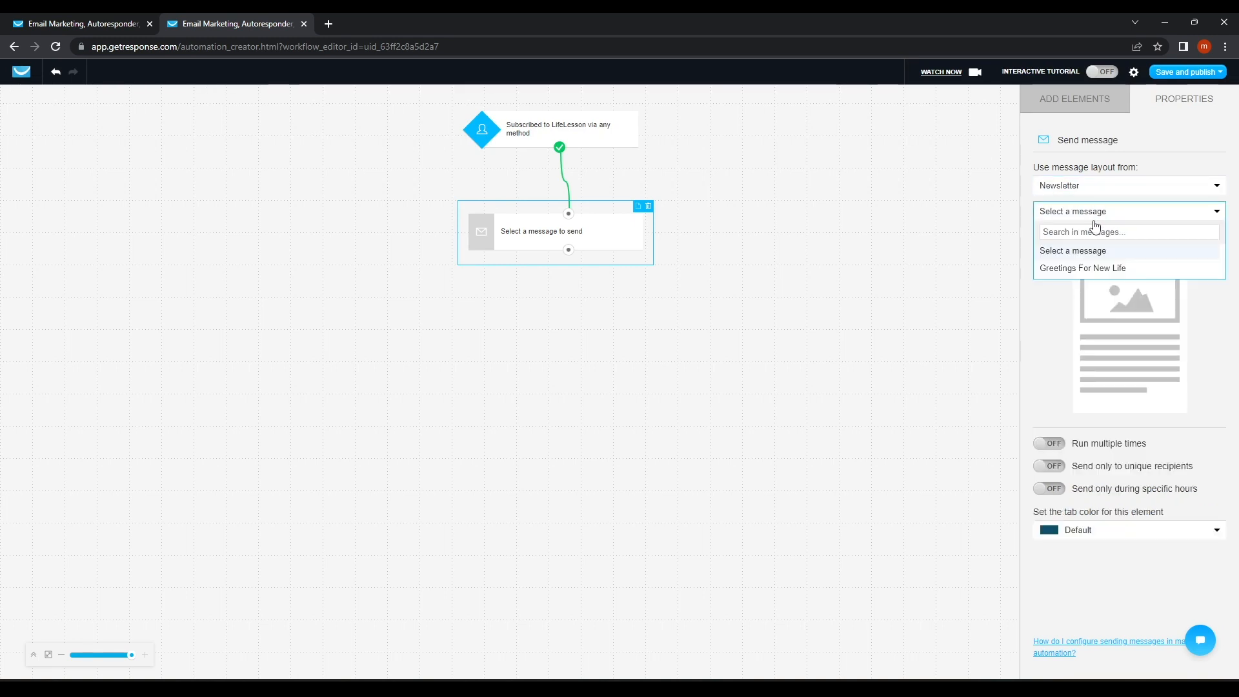
click(1081, 268)
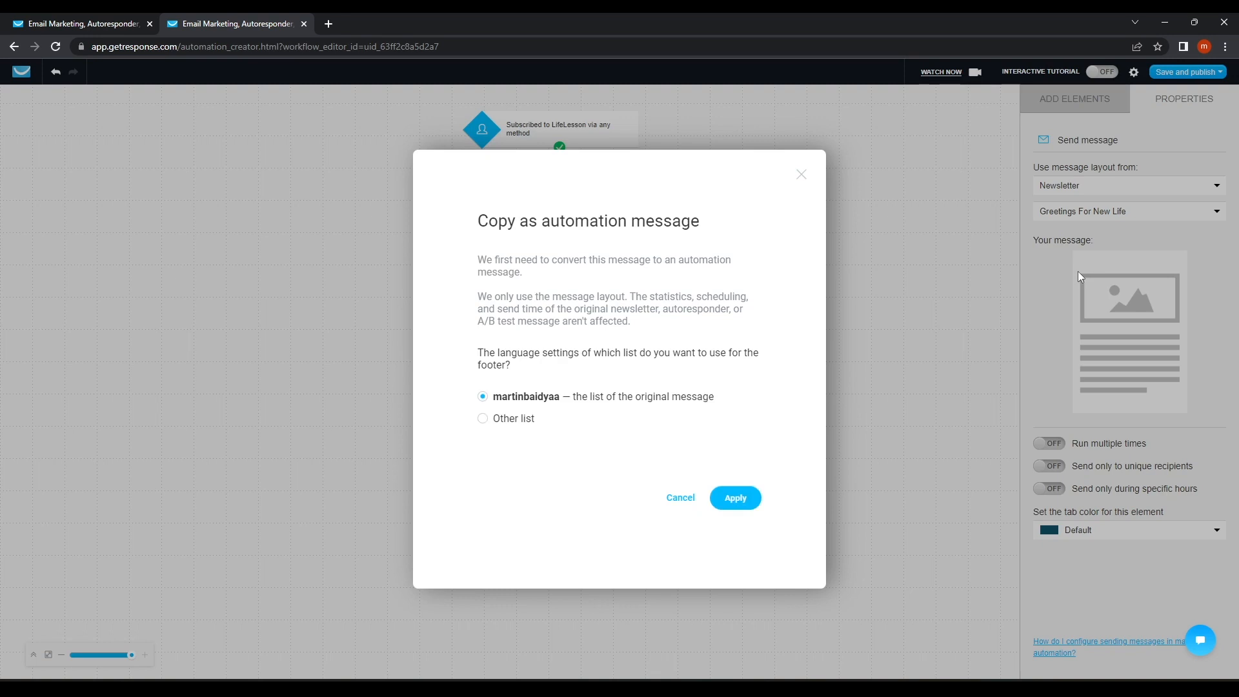
click(502, 422)
click(526, 452)
click(529, 502)
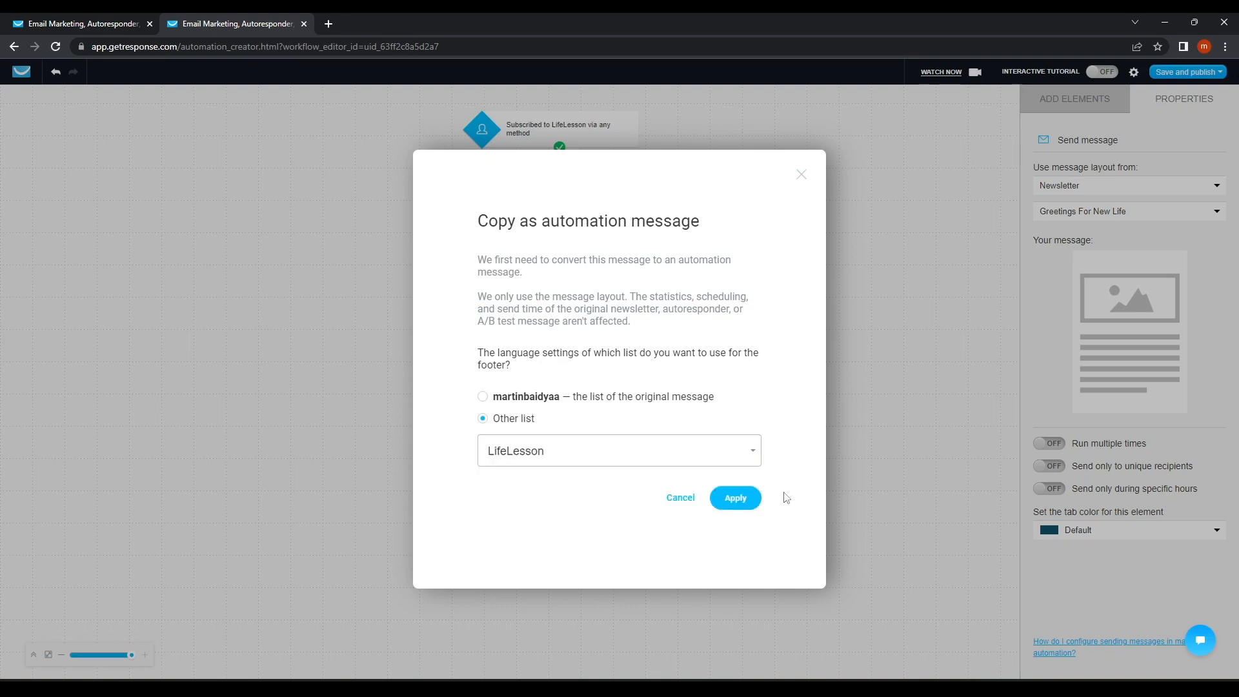
click(734, 498)
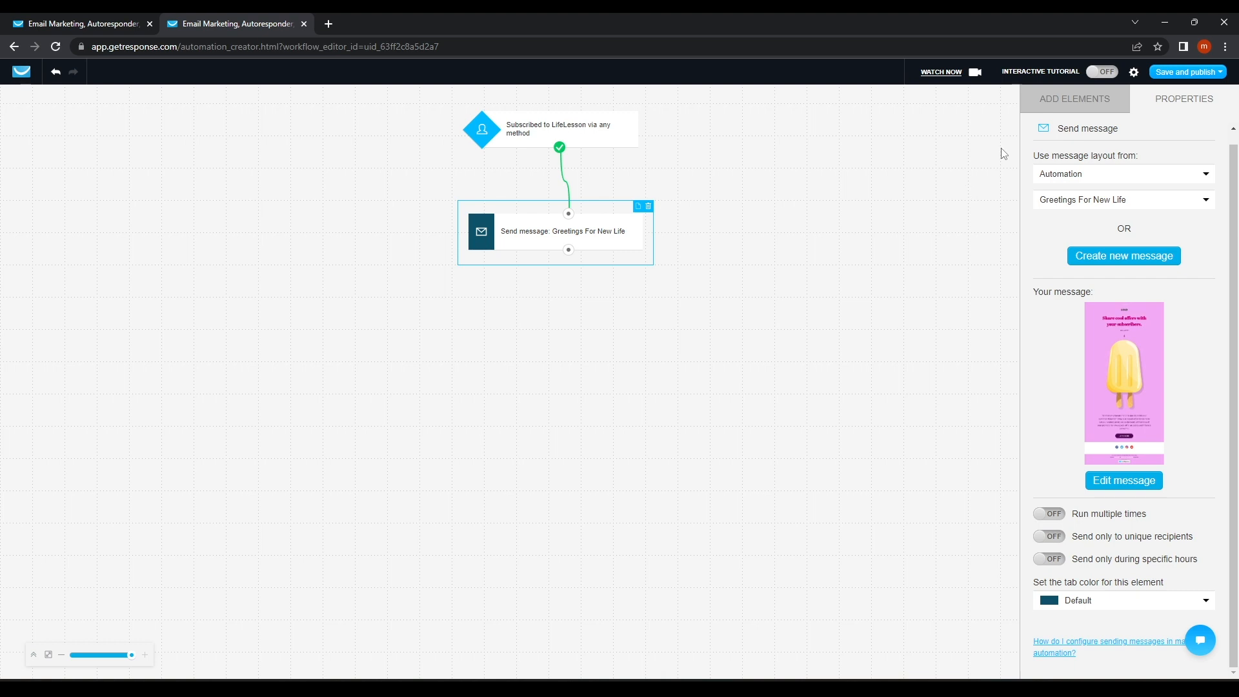
click(1050, 105)
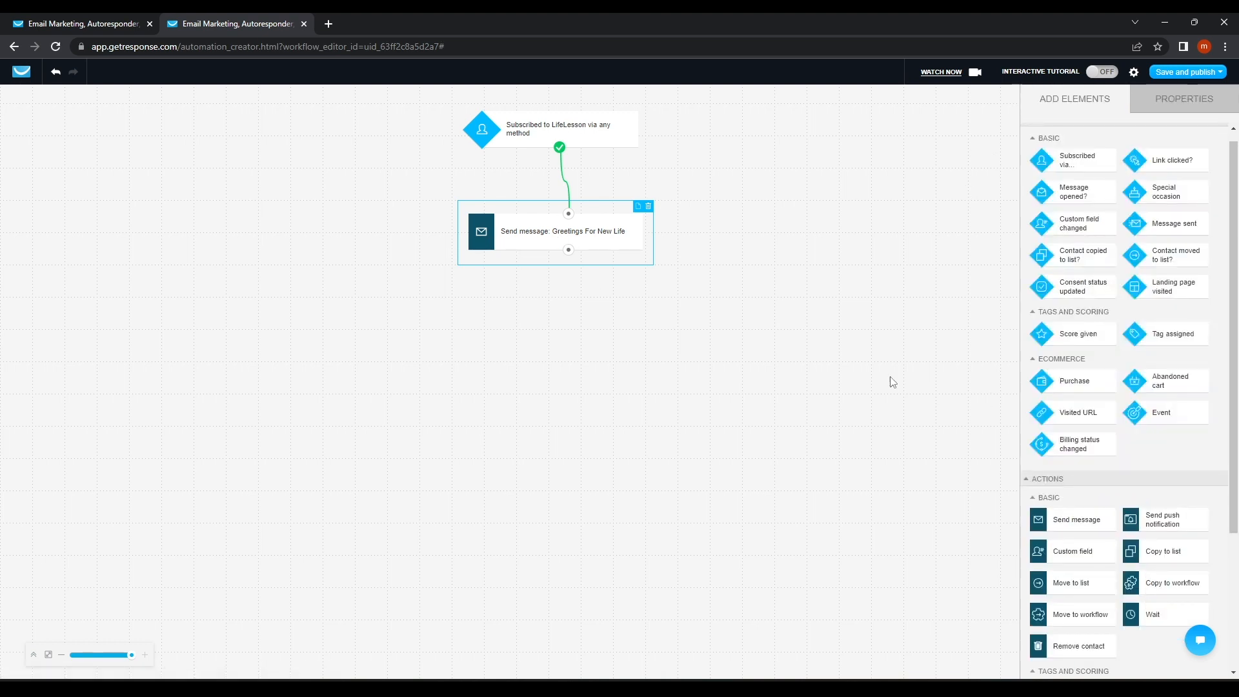
Add a 'Message opened?' condition after the welcome message, with a send-message step on its yes branch.
click(1030, 535)
drag(1066, 220, 419, 335)
drag(567, 250, 470, 315)
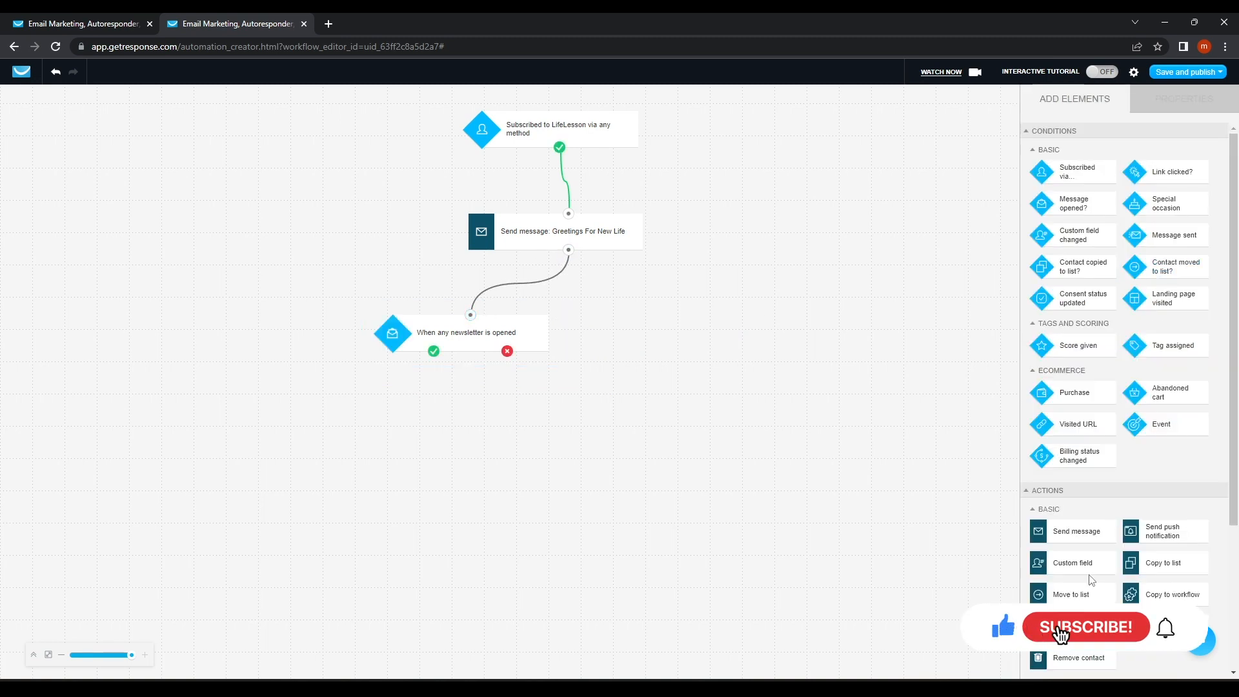
scroll(1091, 584, down, 2)
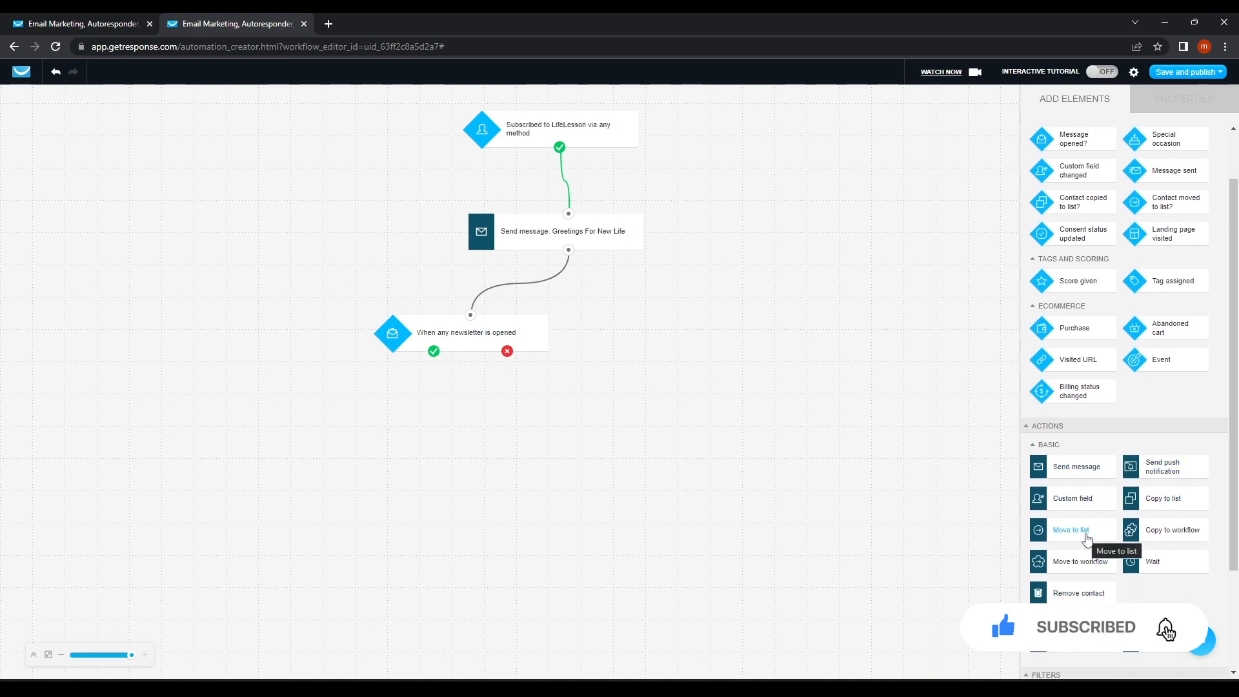
drag(1072, 468, 400, 407)
drag(434, 351, 400, 404)
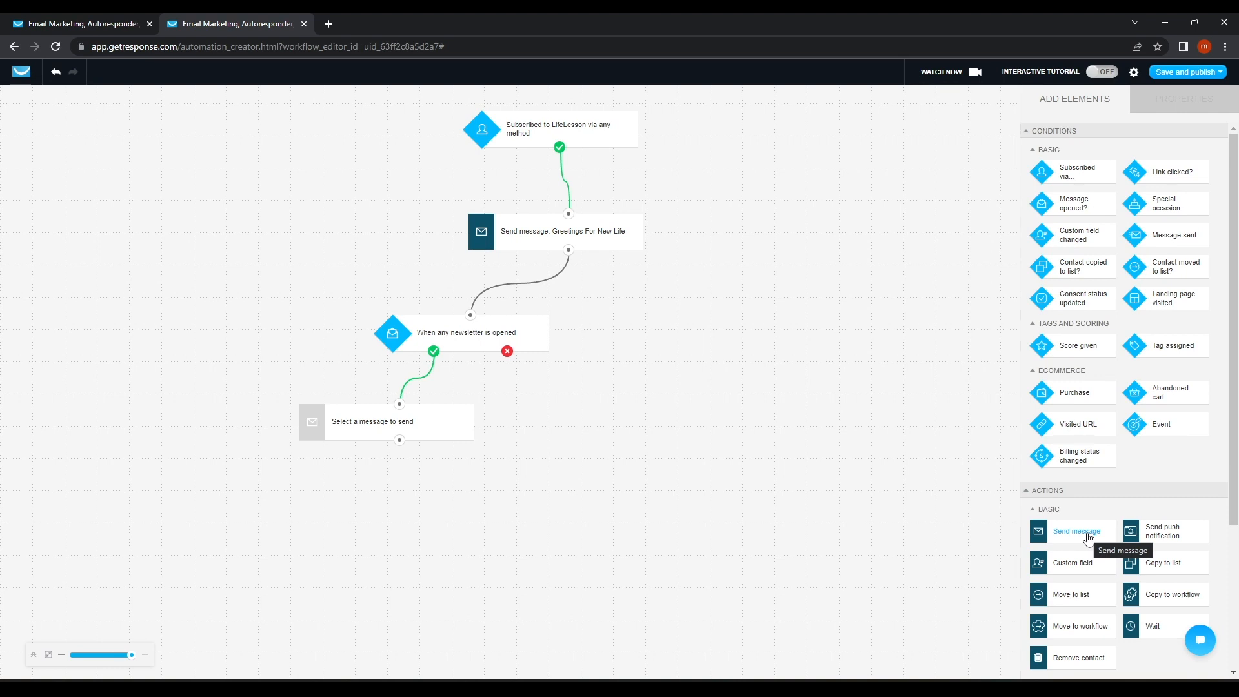
Add a second send-message step under the no branch, browse the message lists, then delete it.
drag(1088, 537, 602, 402)
mouse_move(509, 357)
mouse_down()
mouse_move(540, 359)
mouse_move(617, 407)
mouse_up()
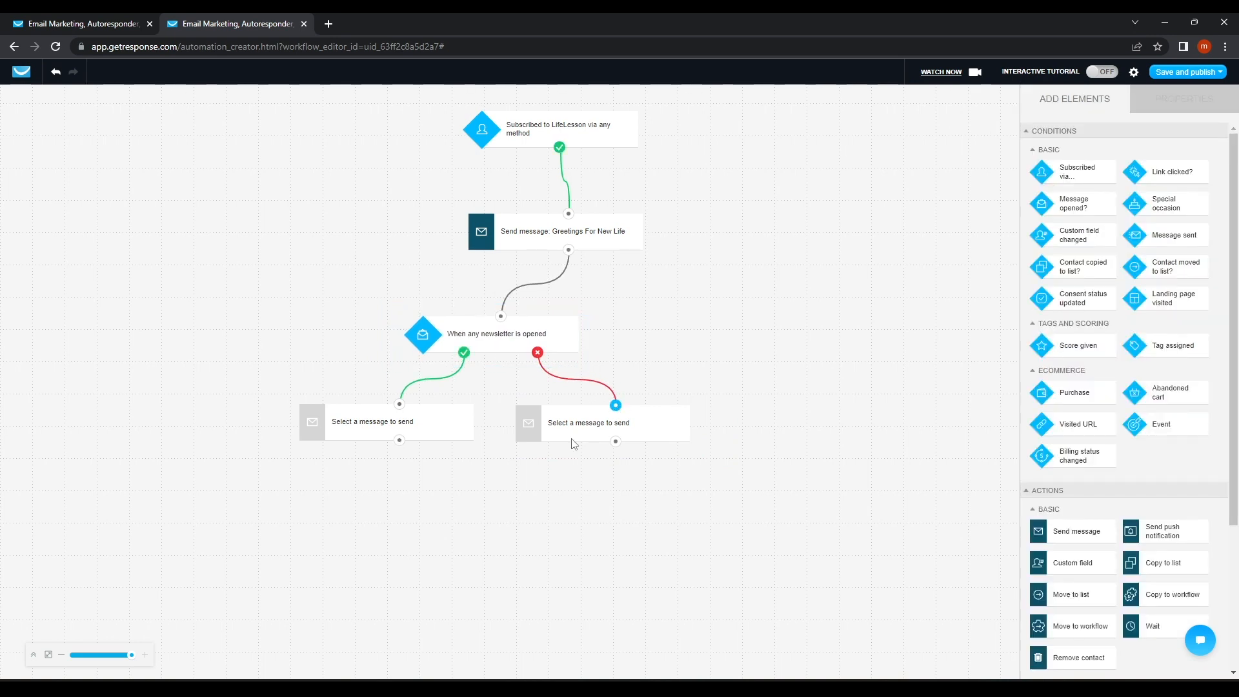
click(390, 426)
click(1126, 212)
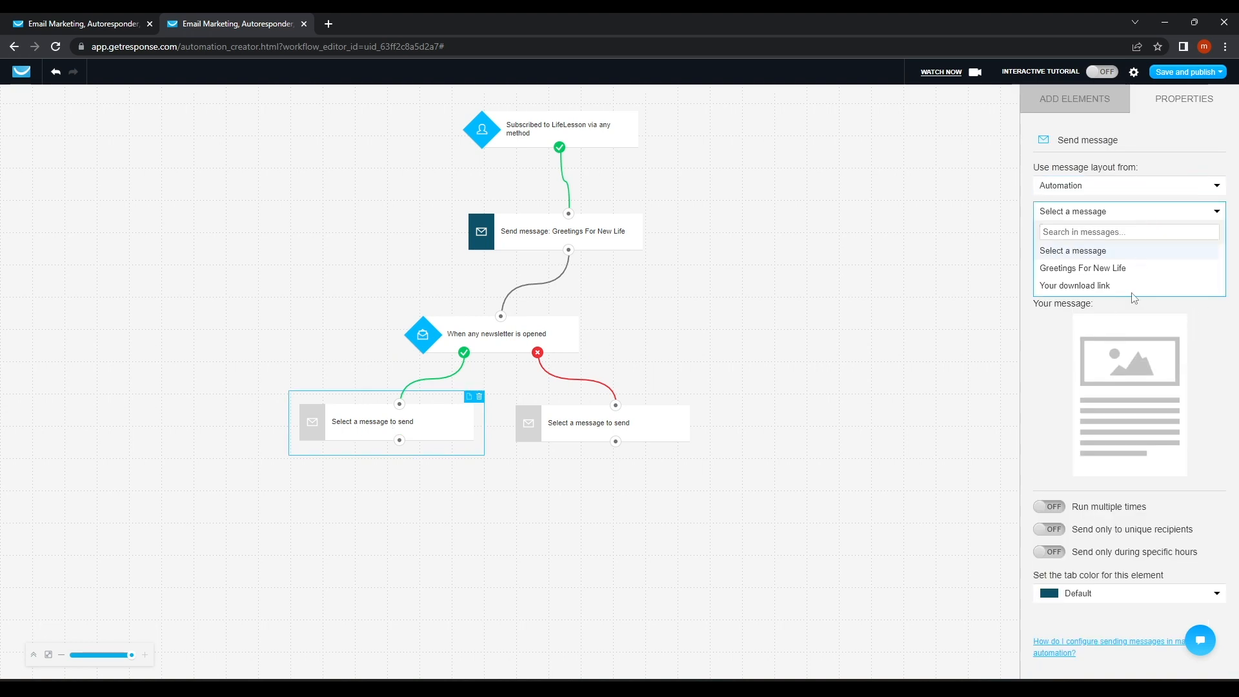
click(1127, 208)
click(595, 431)
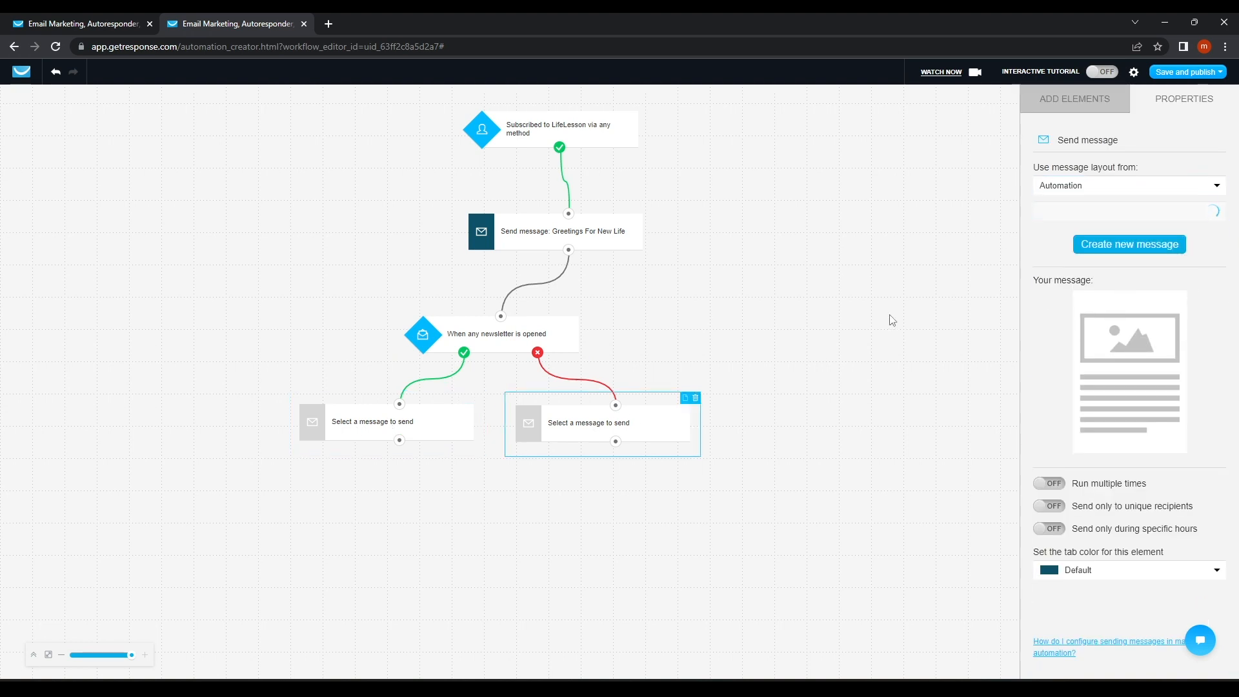
click(1117, 213)
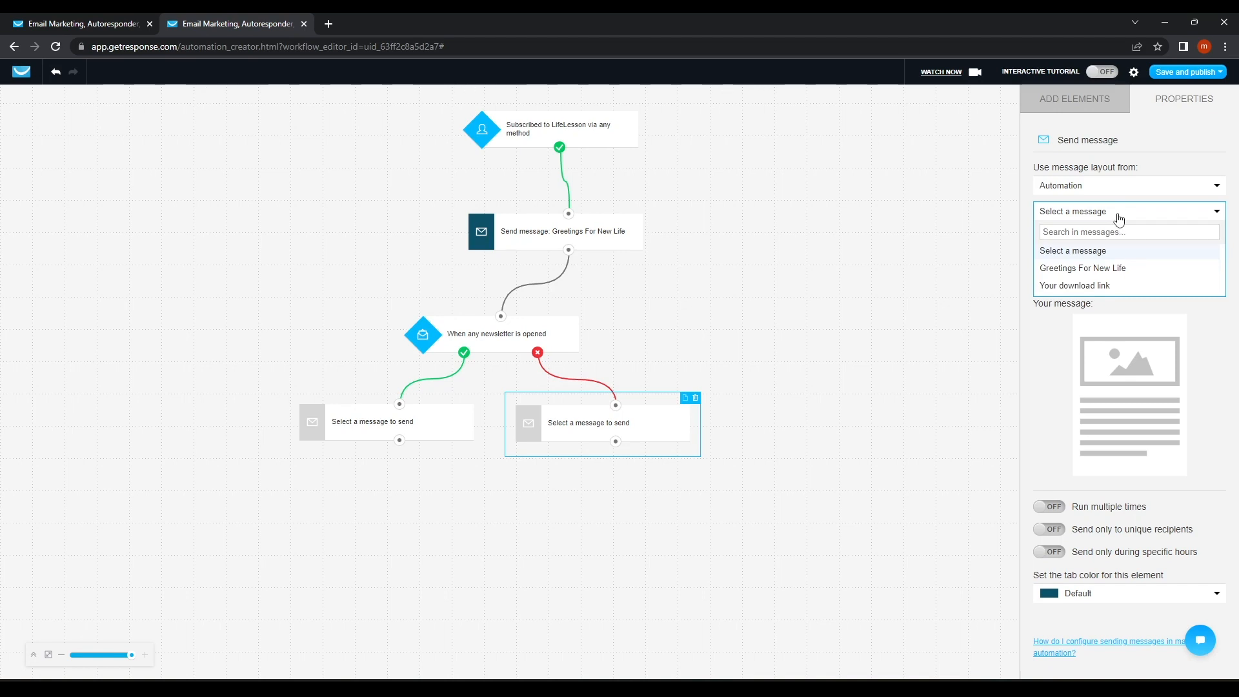
click(1117, 213)
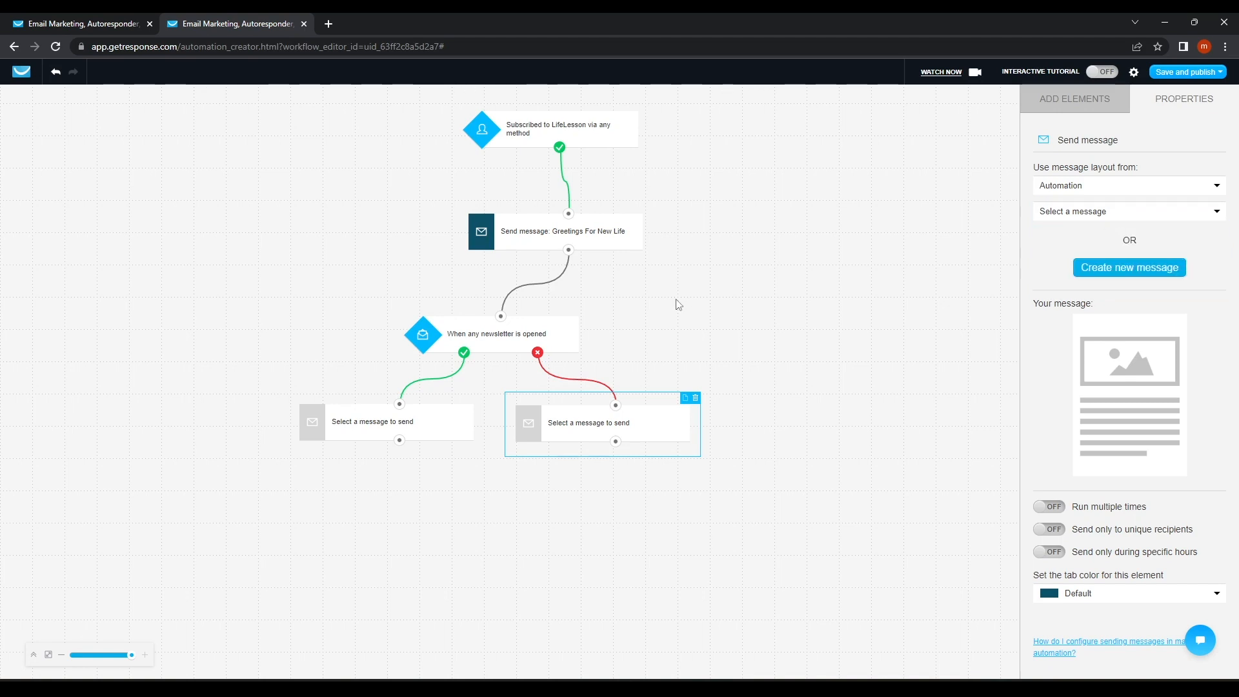
click(695, 397)
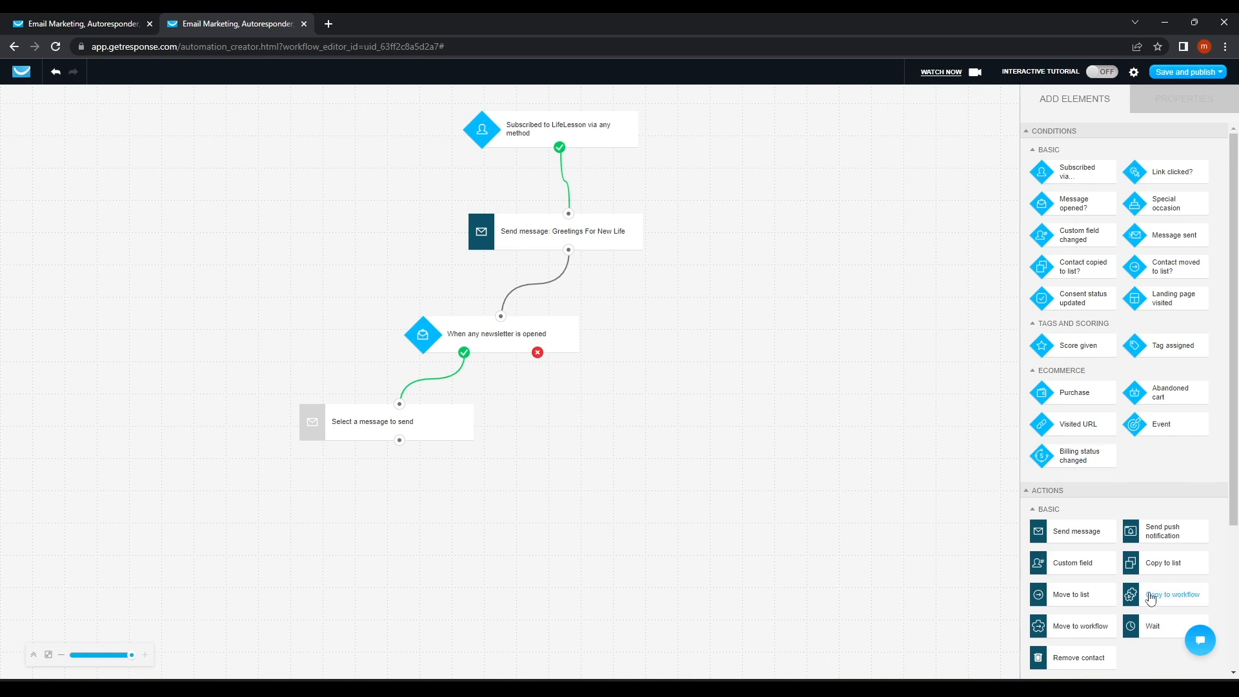
Connect a Move to list step to the condition's no outcome.
drag(1097, 594, 644, 404)
drag(542, 356, 656, 407)
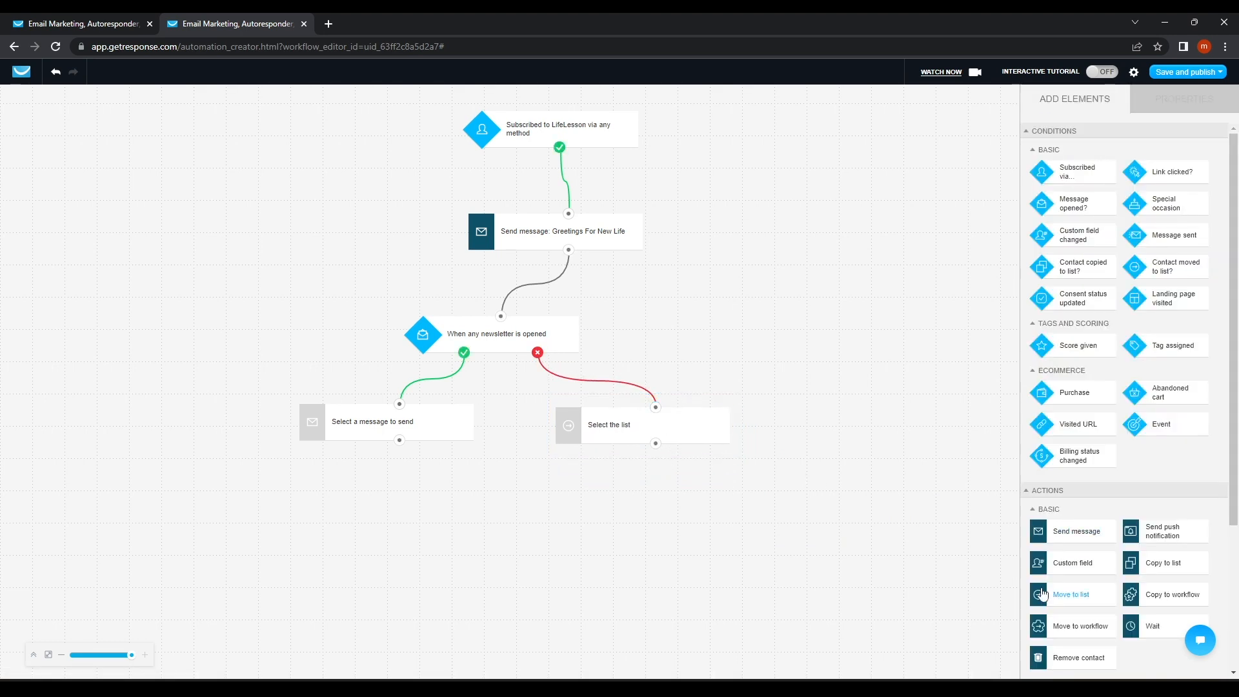
scroll(1045, 593, down, 1)
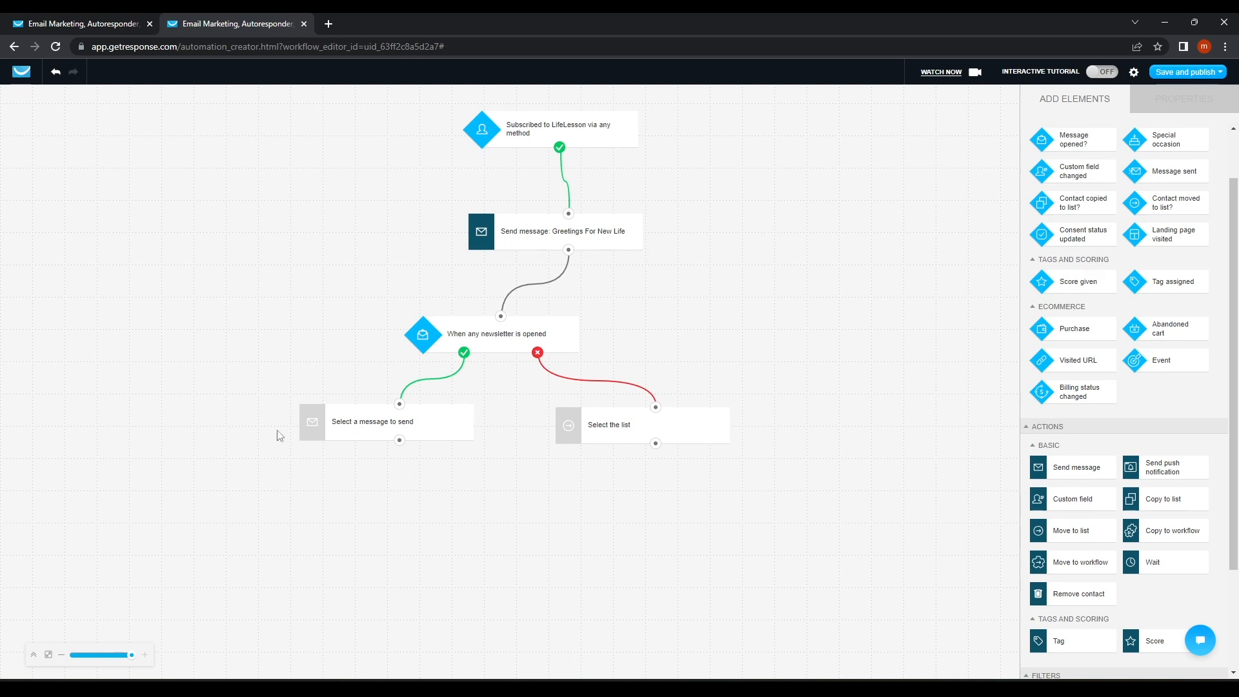
Add a purchase condition under the yes-branch message, then remove it and the Move to list step.
drag(1084, 331, 374, 510)
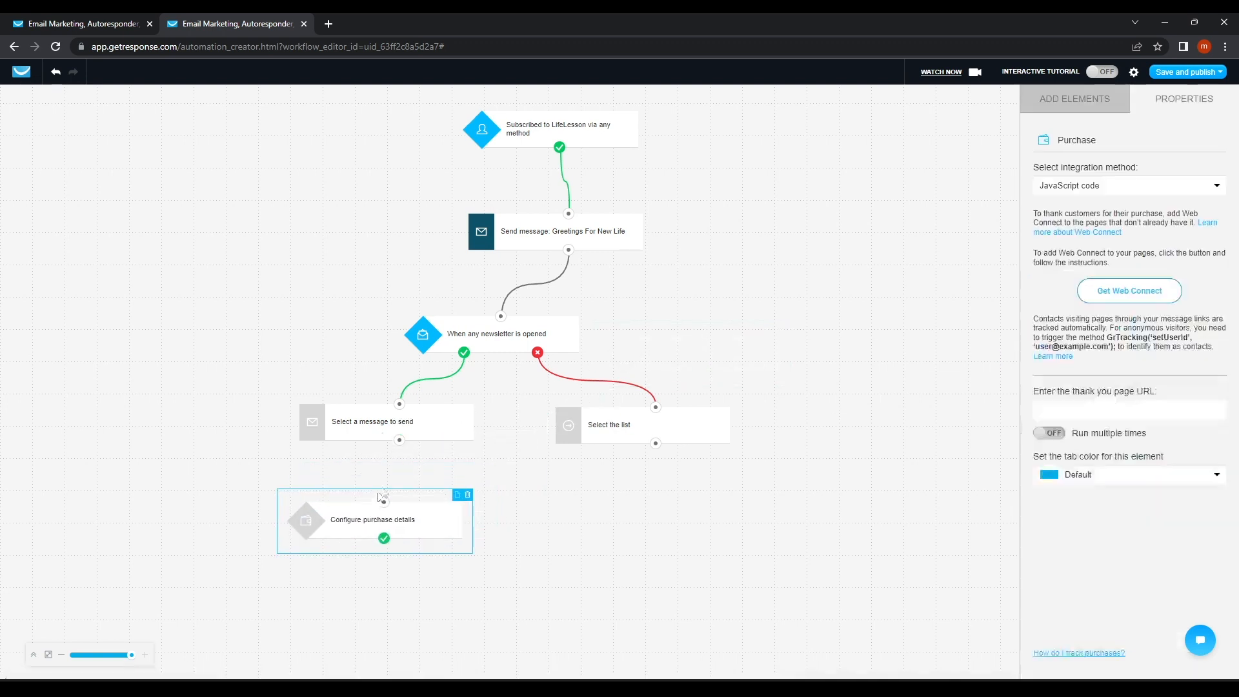
click(763, 304)
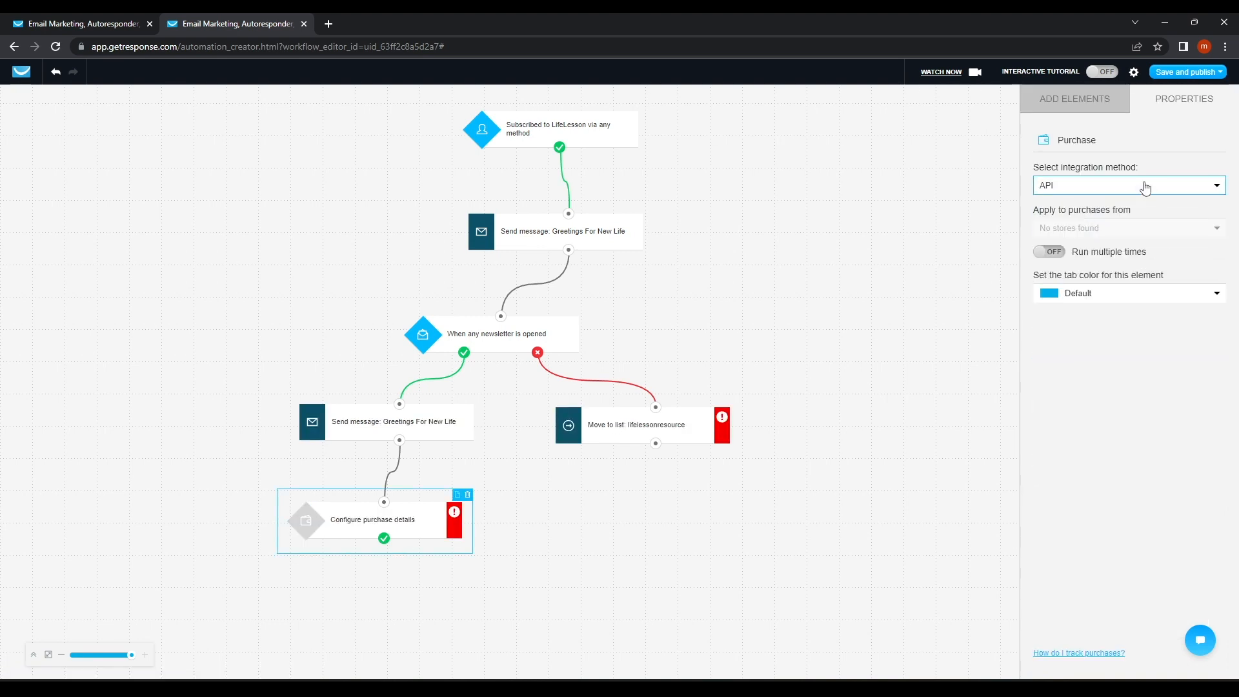
click(468, 495)
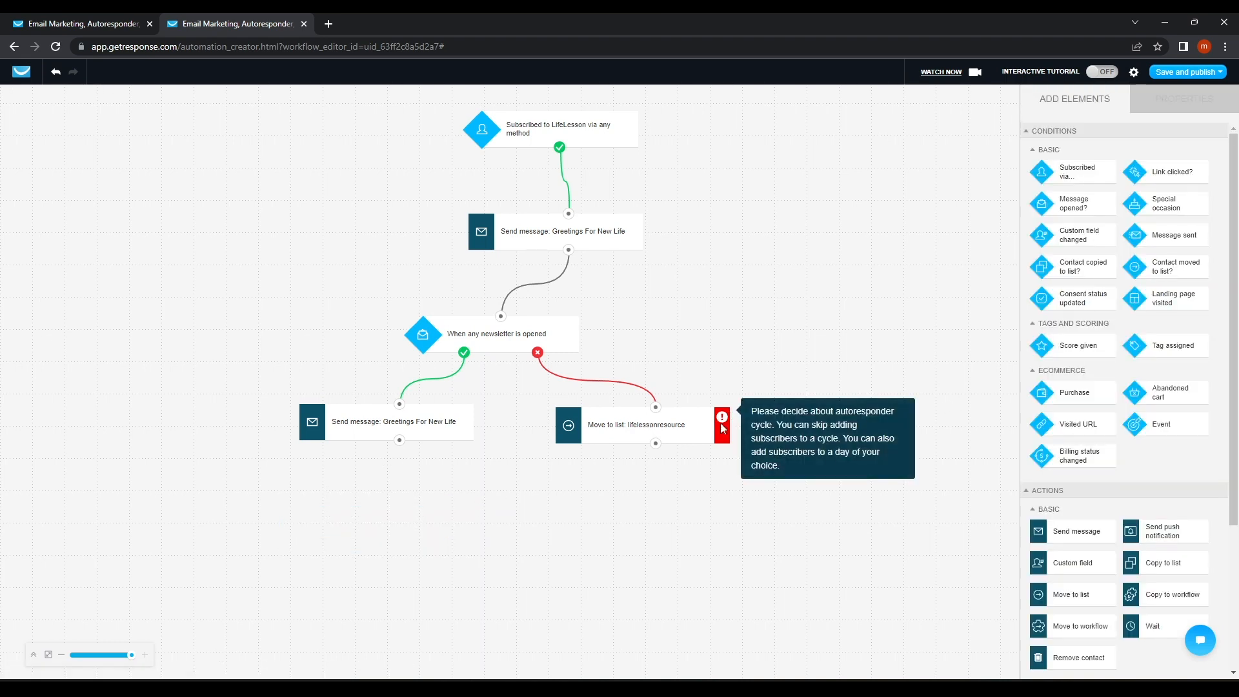
click(653, 441)
click(735, 400)
click(1186, 71)
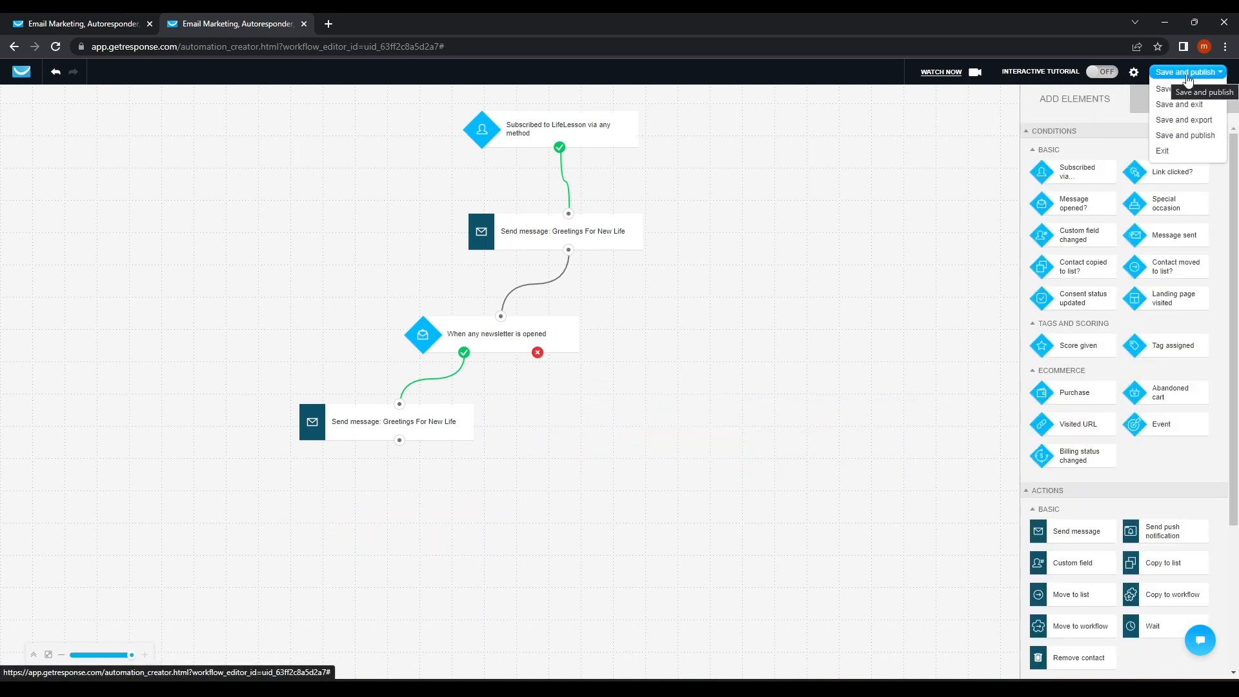
Save and publish the Life Lesson workflow and view the 'Amazing workflow!' page.
click(1186, 89)
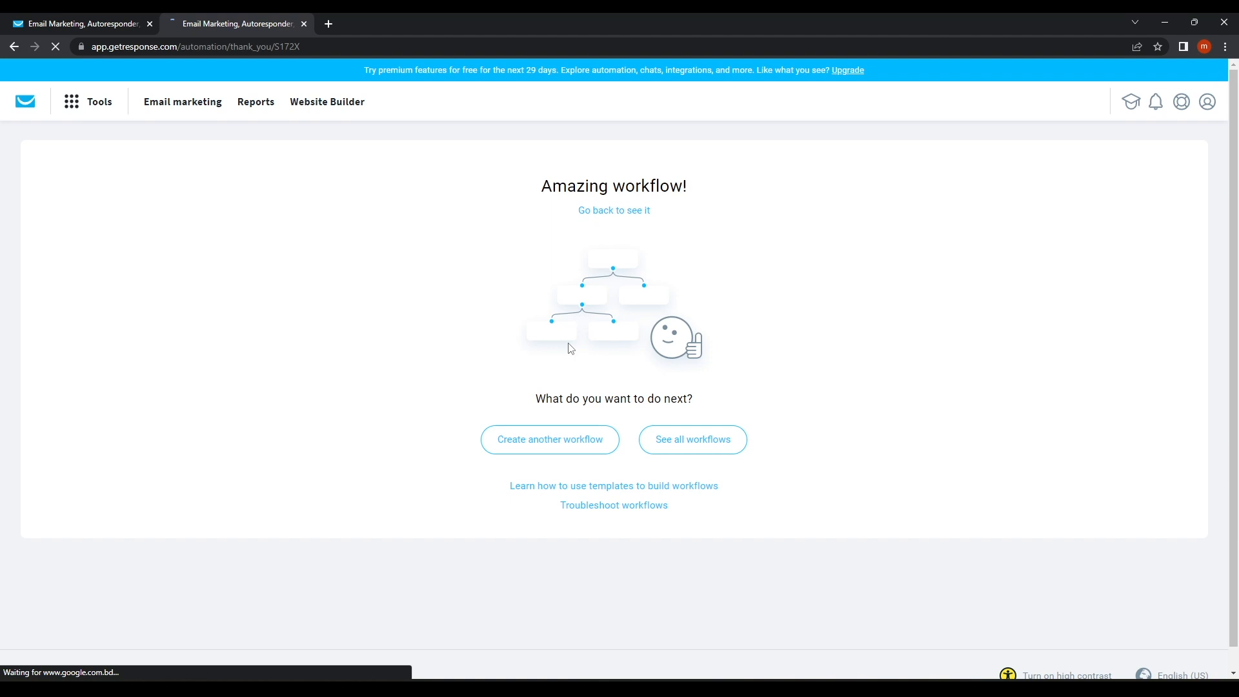
drag(526, 191, 794, 313)
click(799, 313)
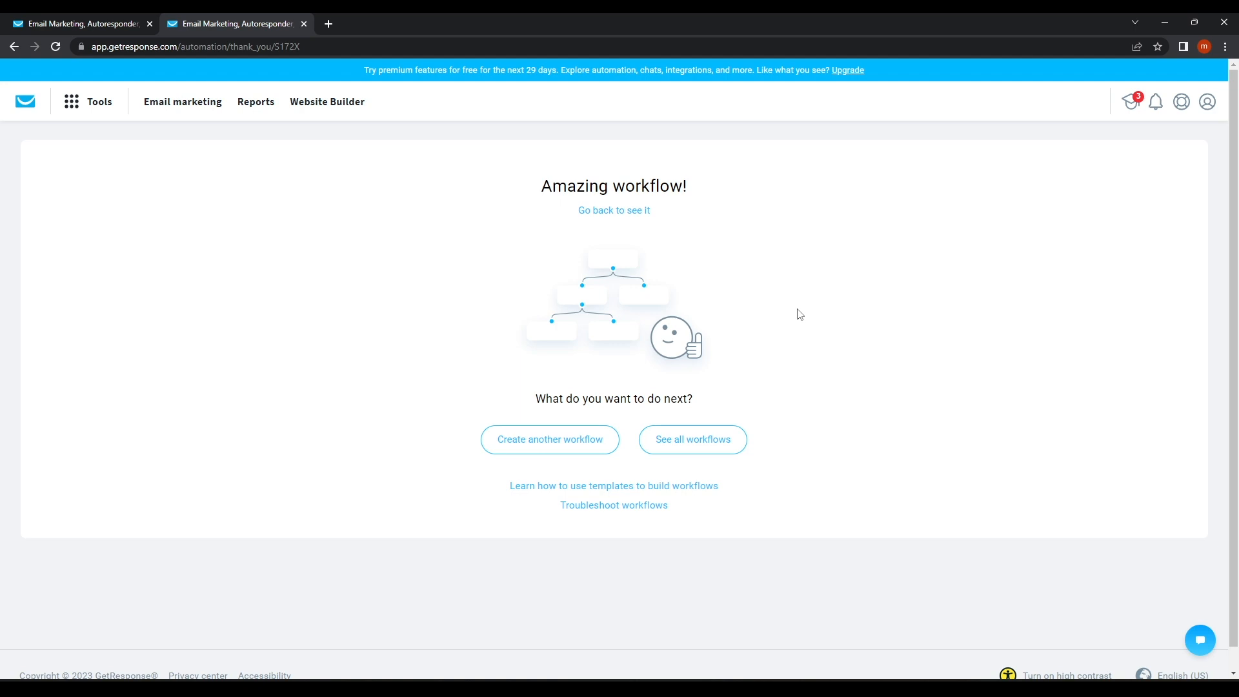
Look over the list of GetResponse tools a few times without choosing one.
click(91, 106)
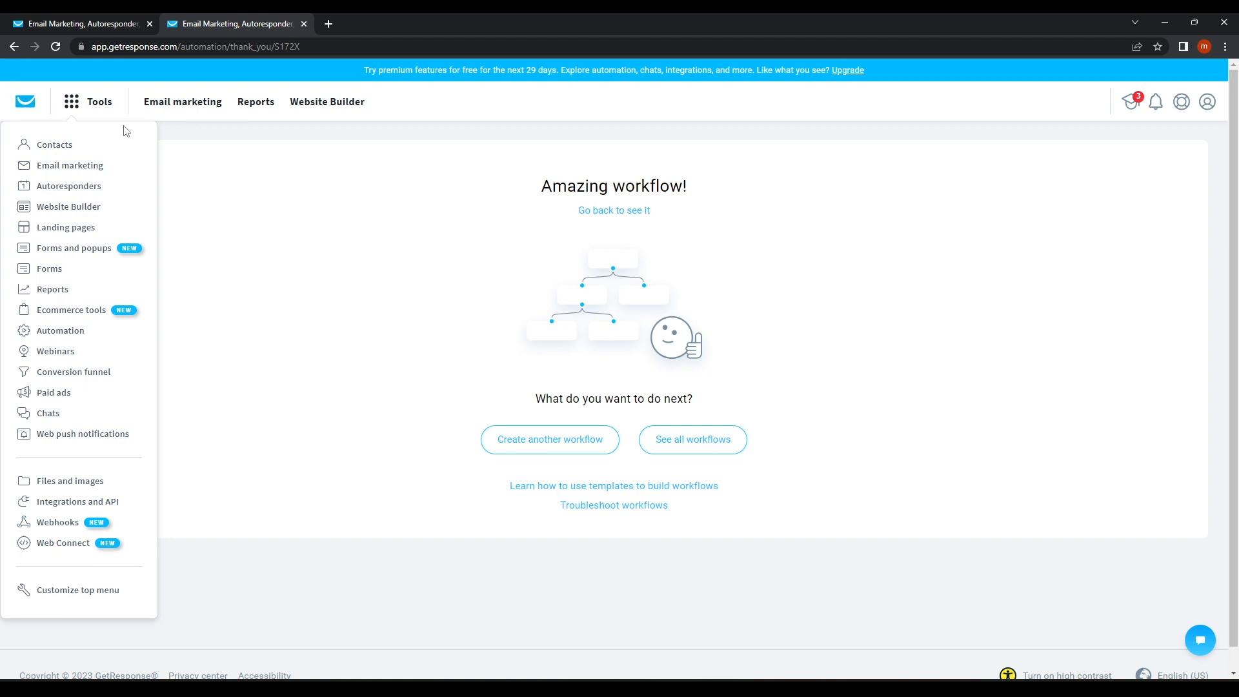
click(252, 368)
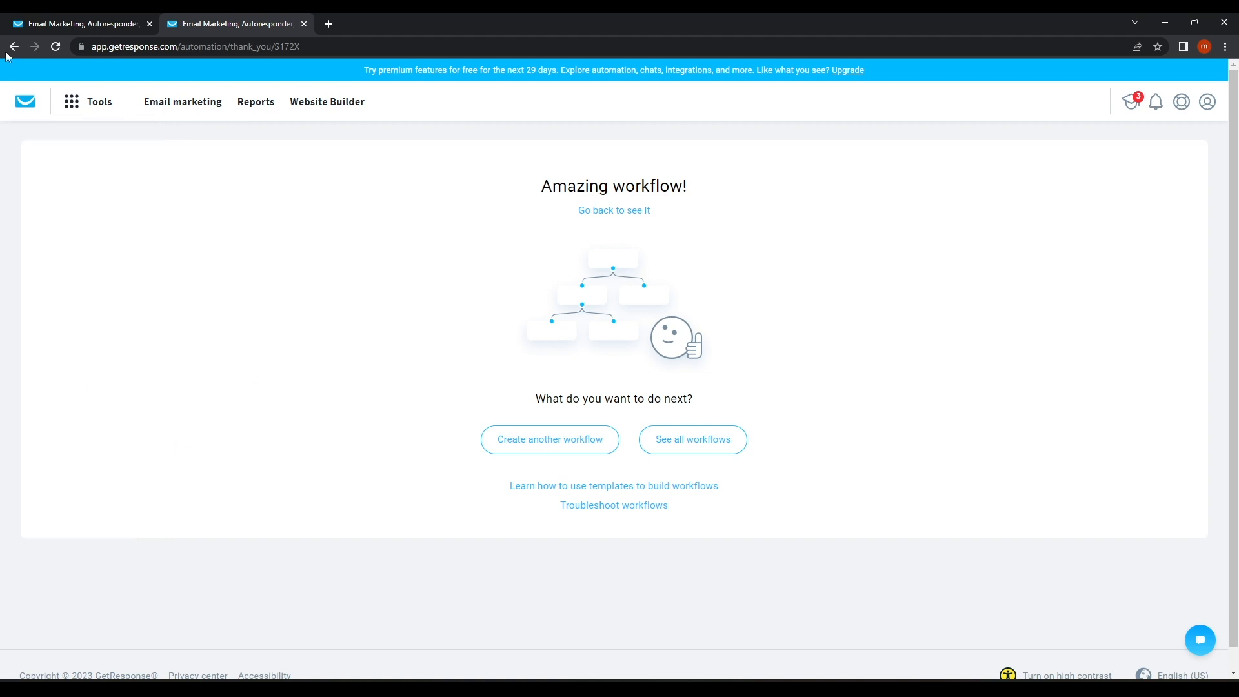
click(72, 102)
click(251, 153)
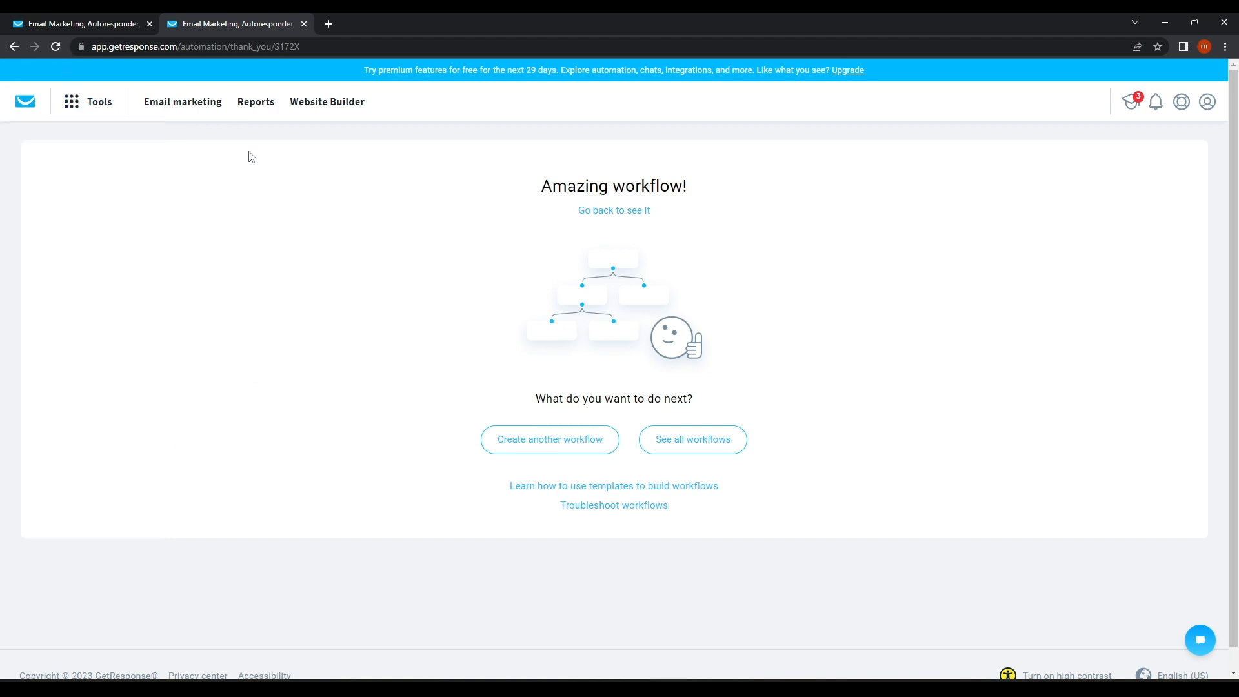
click(73, 103)
click(308, 331)
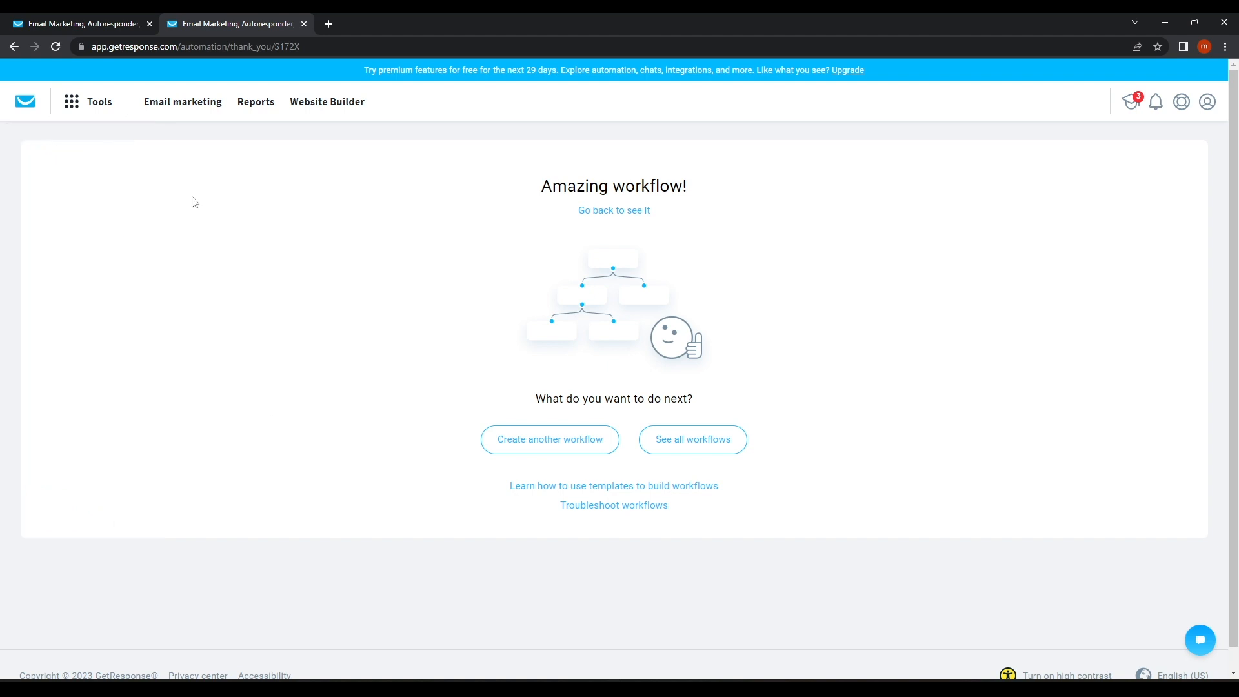